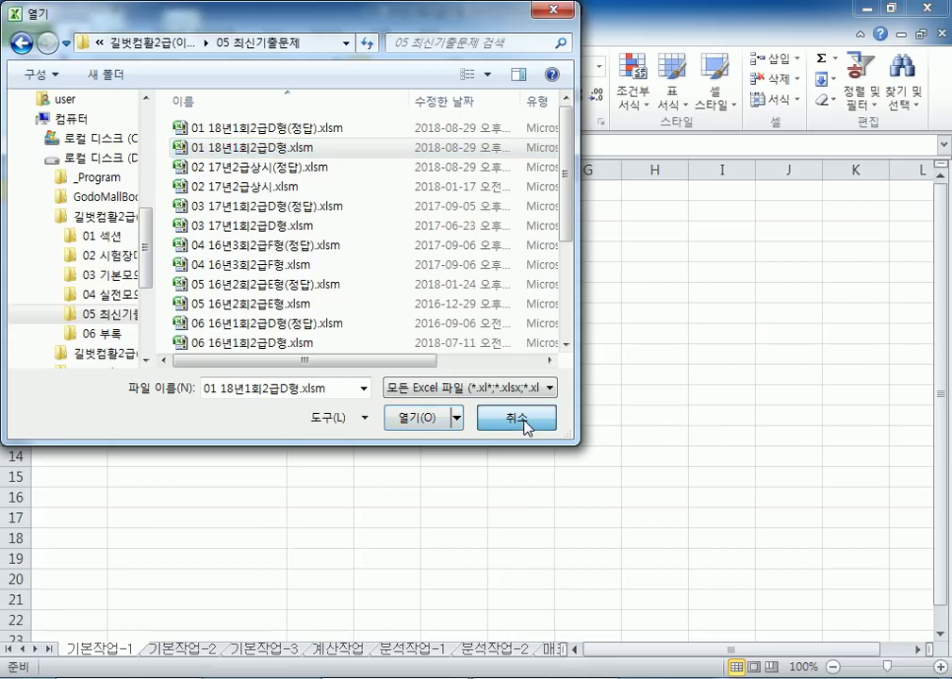
Cancel the Open dialog without opening a file, keeping the 기본작업-1 sheet in view
left_click(487, 422)
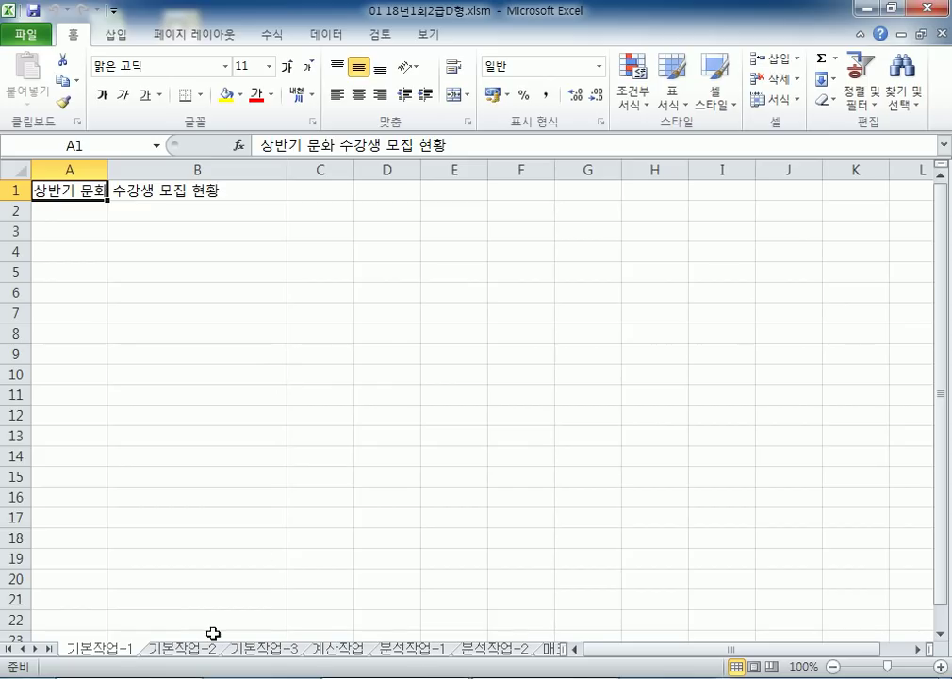
On 기본작업-2, merge and centre '뮤지컬 예매 현황' across A1:G1 and grow it to 18 pt
left_click(187, 650)
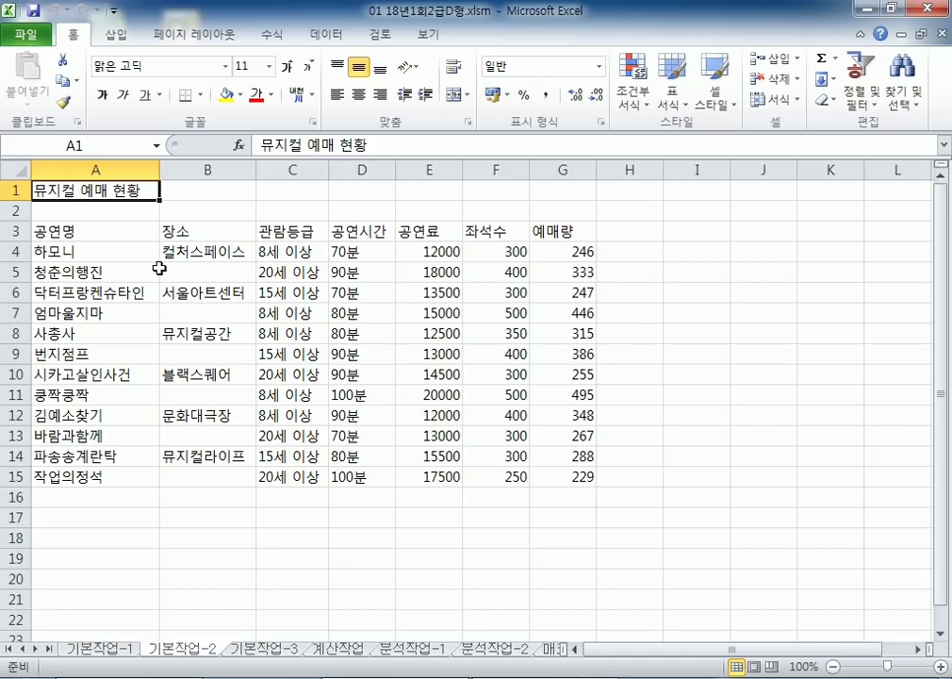
left_click_drag(127, 189, 559, 179)
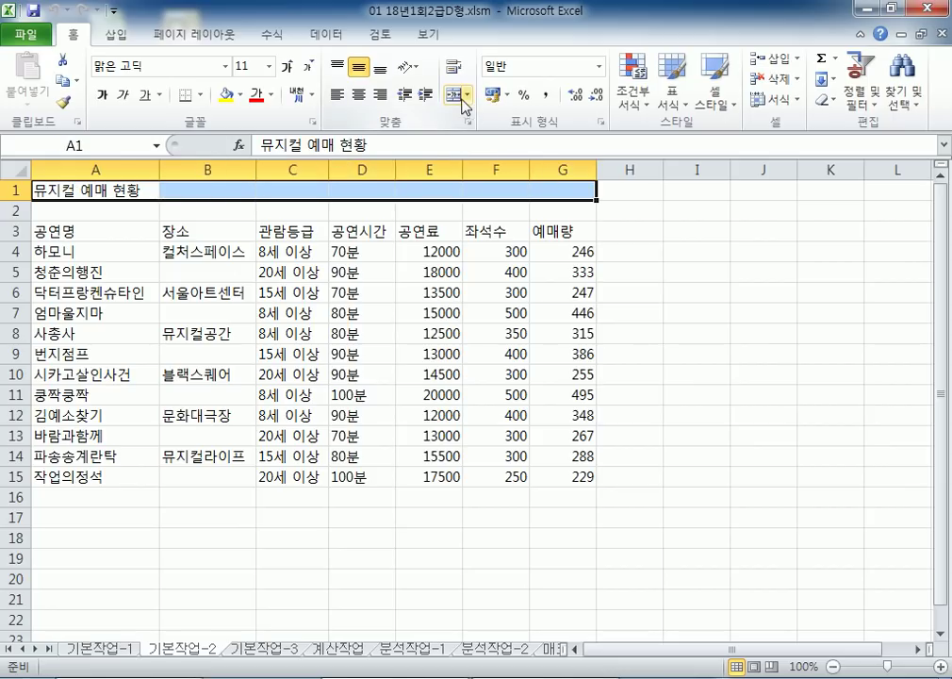
left_click(455, 95)
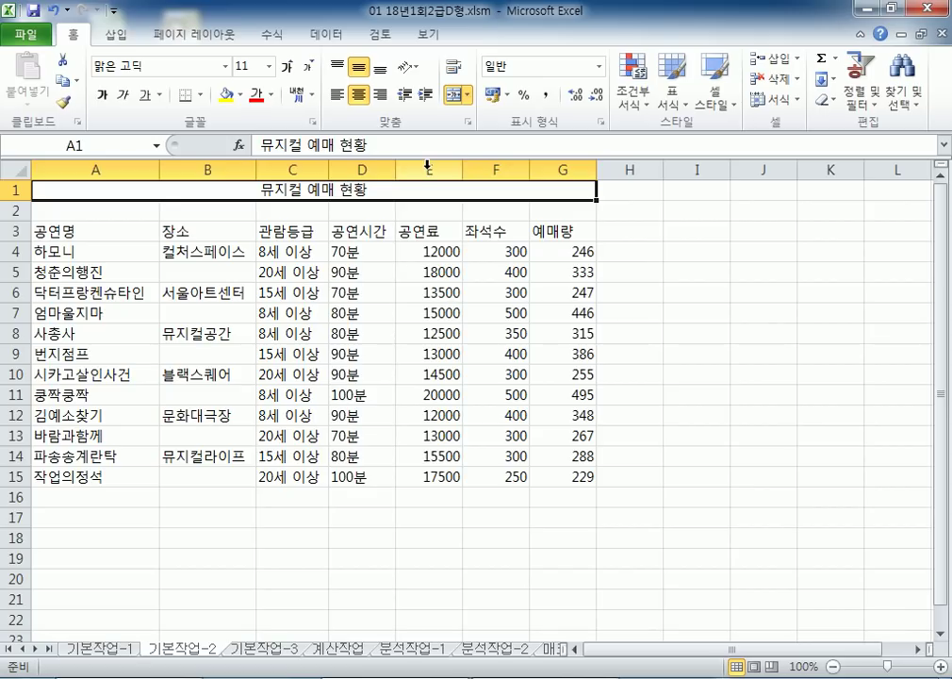
left_click(288, 69)
left_click(289, 69)
left_click(288, 69)
left_click(288, 69)
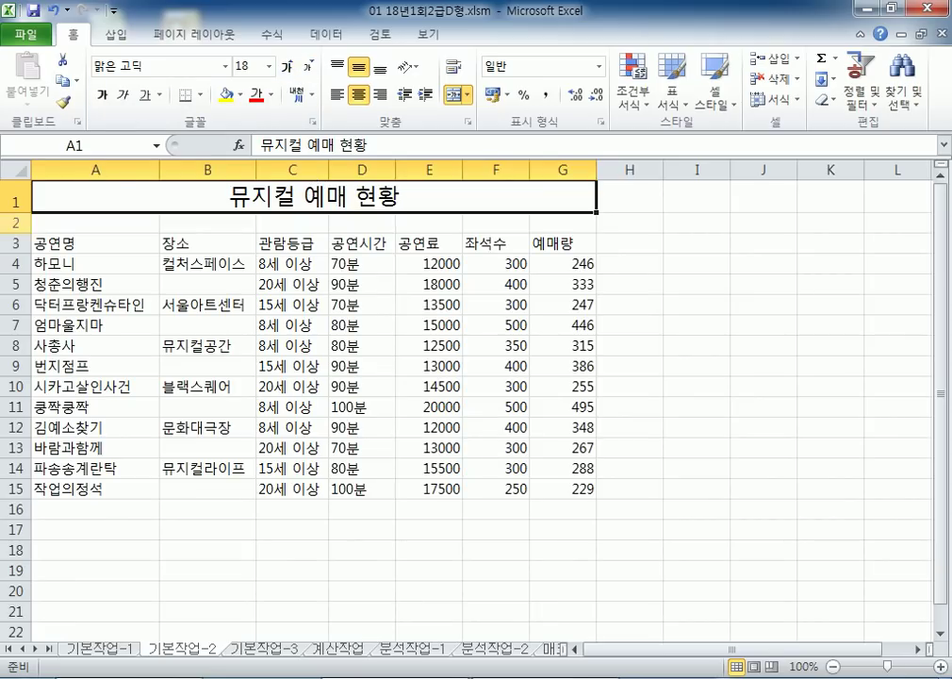
Set the height of title row 1 to 30
left_click(11, 196)
right_click(12, 196)
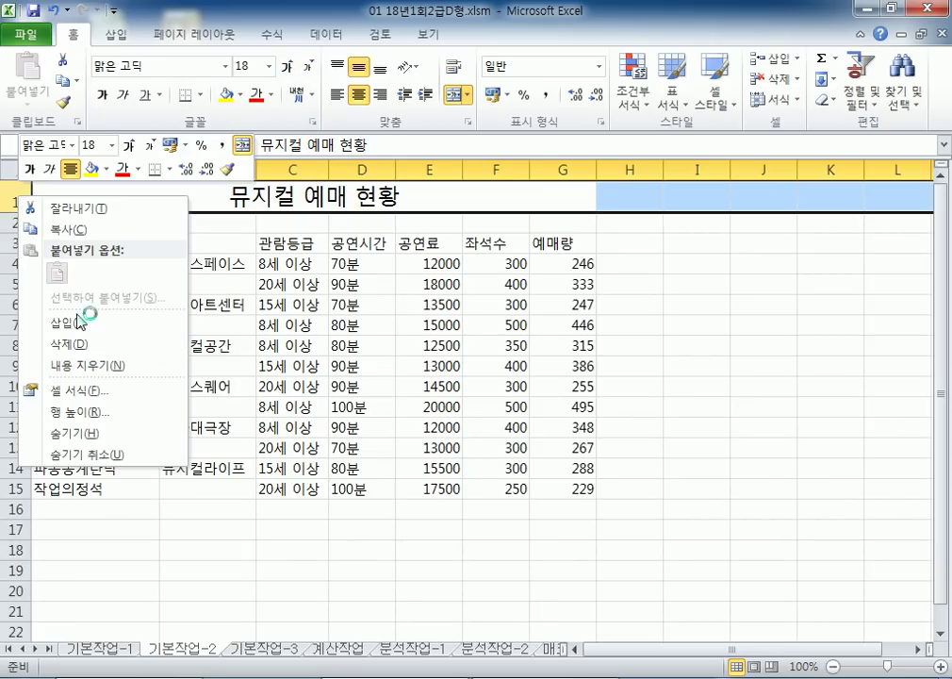
left_click(81, 413)
type("30")
key("Return")
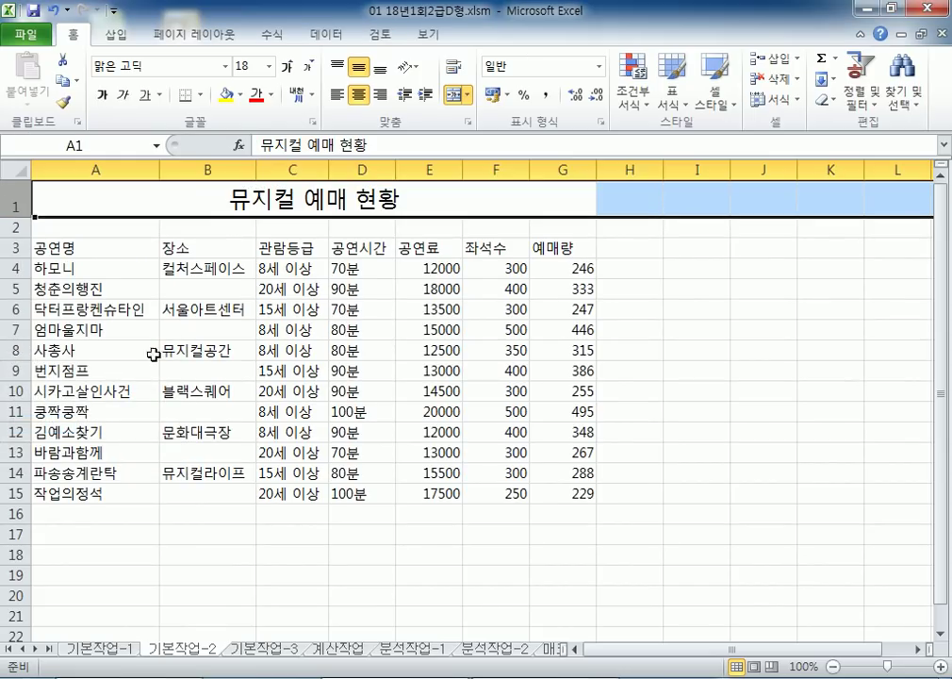
left_click(111, 307)
scroll(128, 345, "up", 3)
scroll(127, 335, "down", 1)
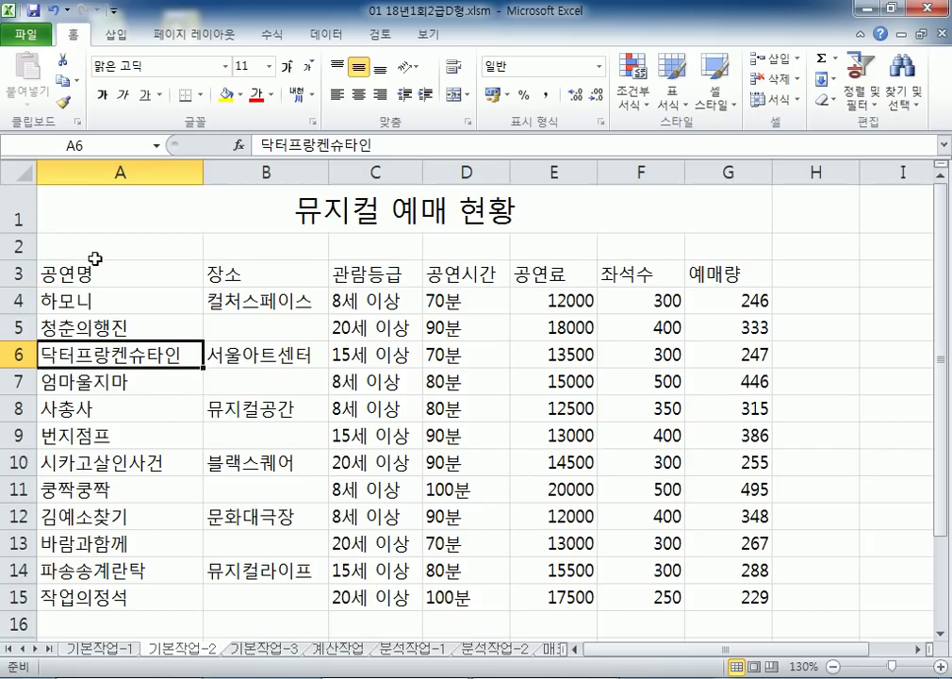
Merge and centre each 장소 pair, B4:B5 through B14:B15, into single cells
left_click_drag(243, 303, 239, 328)
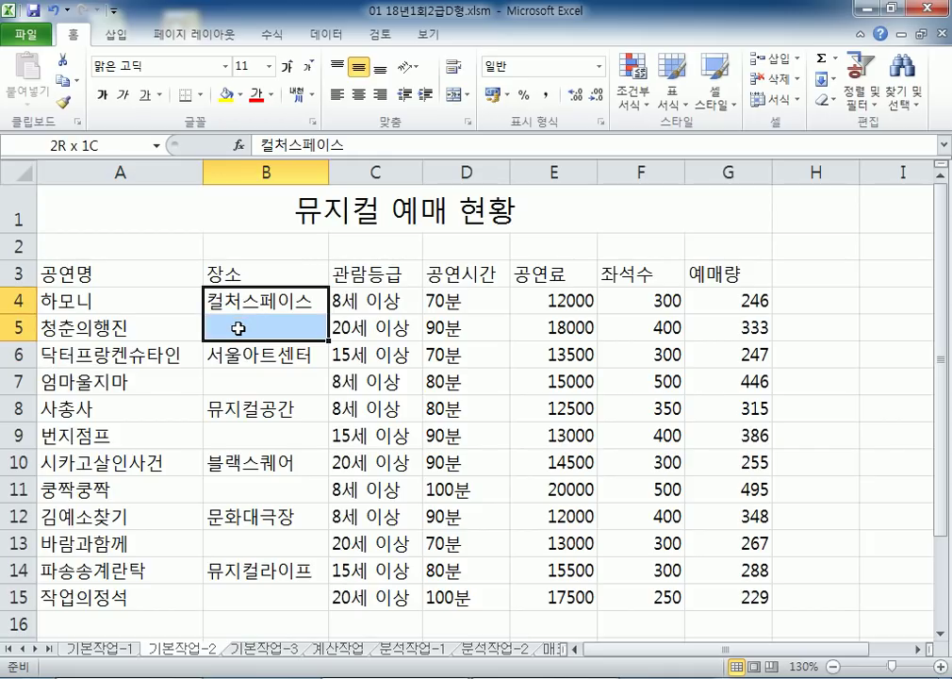
left_click_drag(239, 328, 229, 440)
left_click_drag(232, 453, 225, 540, "ctrl")
left_click_drag(229, 570, 229, 597, "ctrl")
left_click_drag(276, 303, 236, 495)
left_click_drag(235, 516, 268, 597, "ctrl")
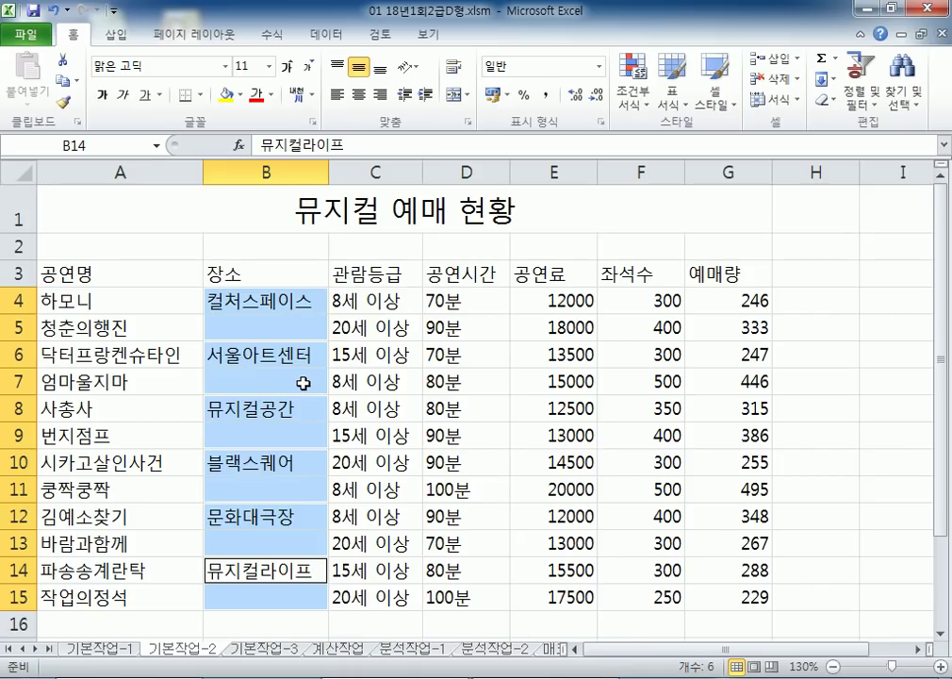
left_click(453, 98)
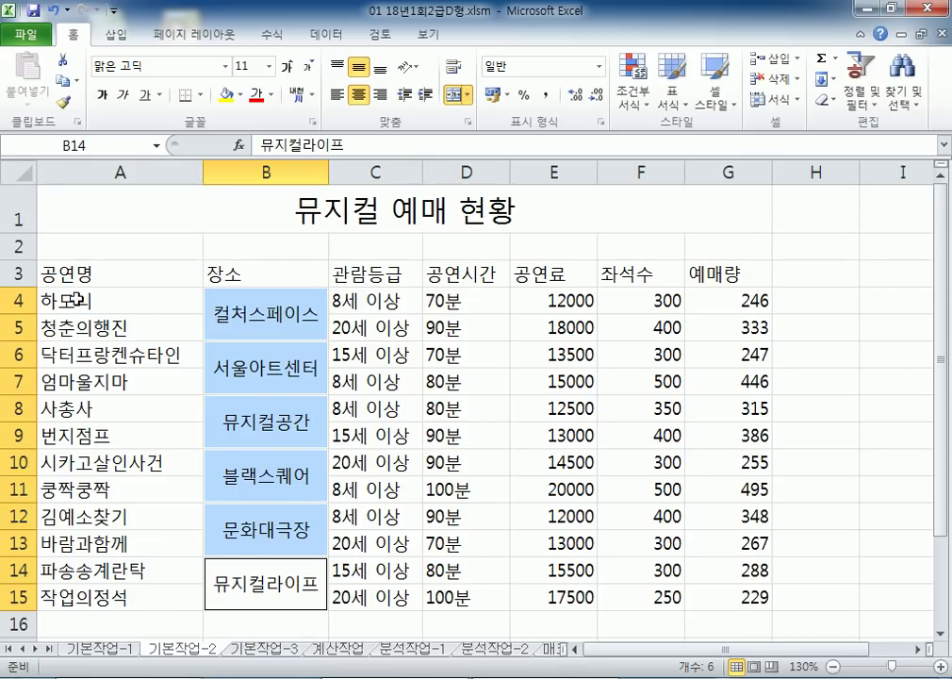
left_click_drag(76, 273, 683, 599)
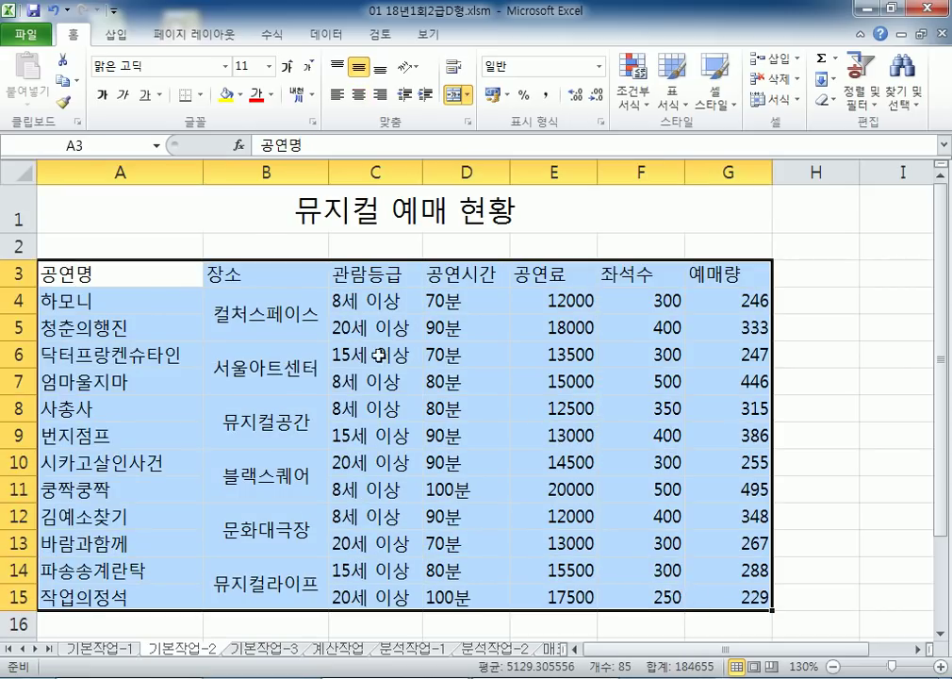
Centre the text in A3:G15, add borders to all cells, and add a thick outer border
left_click(357, 95)
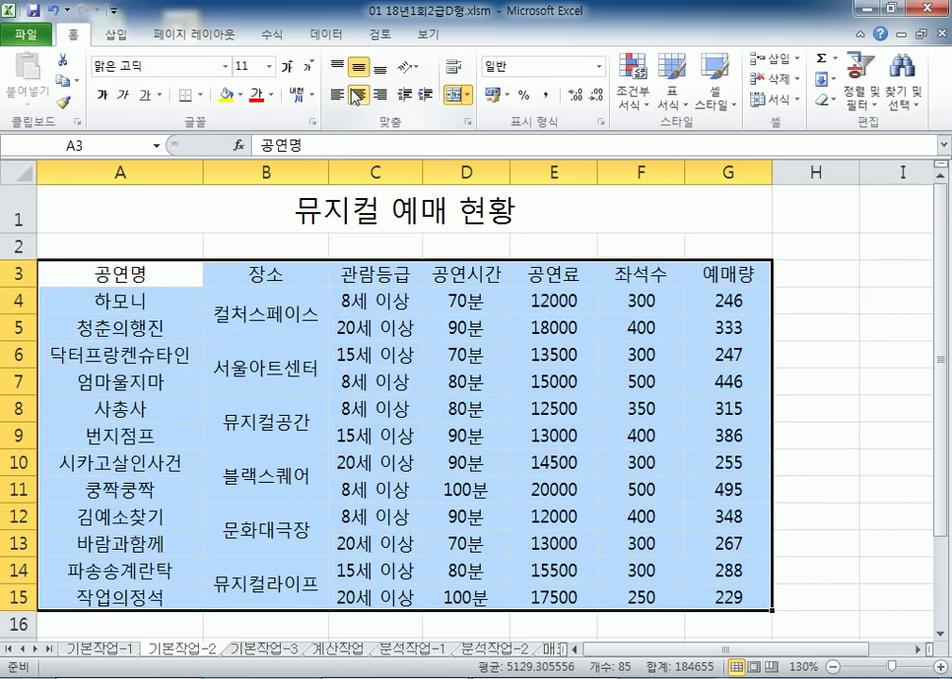
left_click(197, 95)
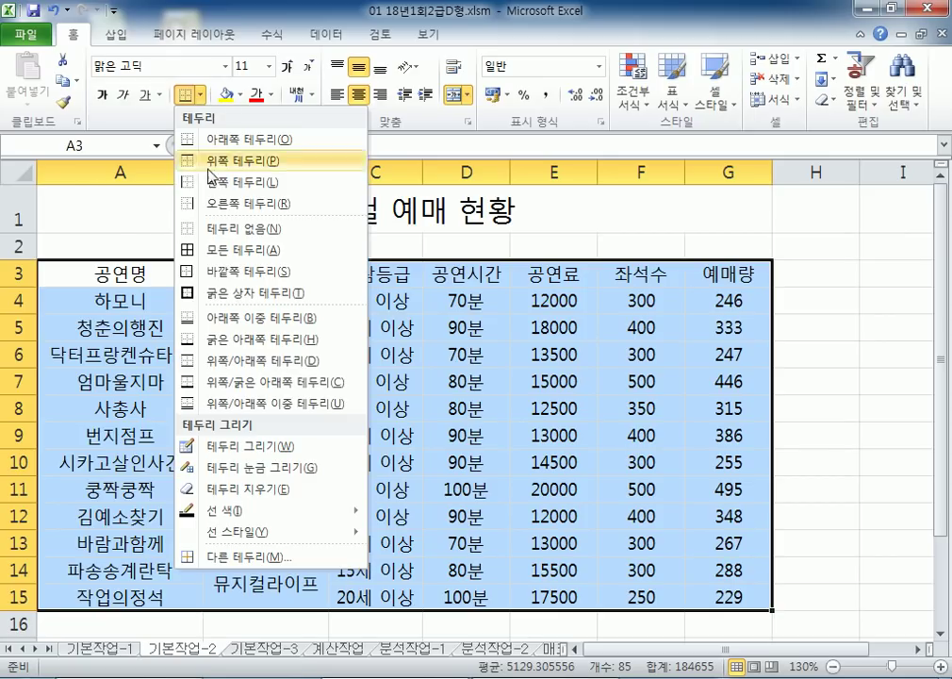
left_click(231, 250)
left_click(201, 96)
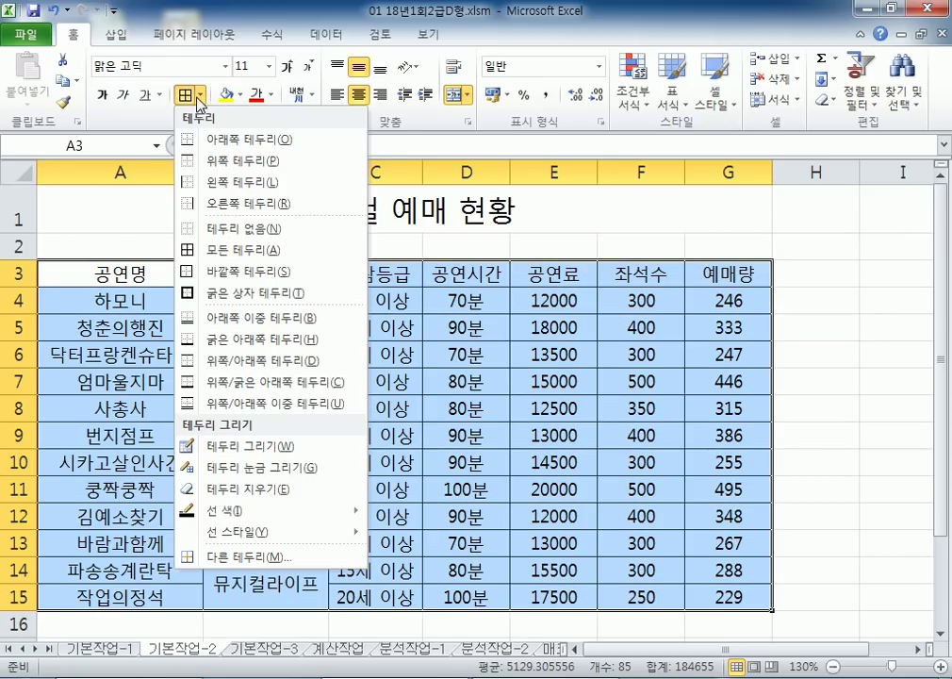
left_click(214, 296)
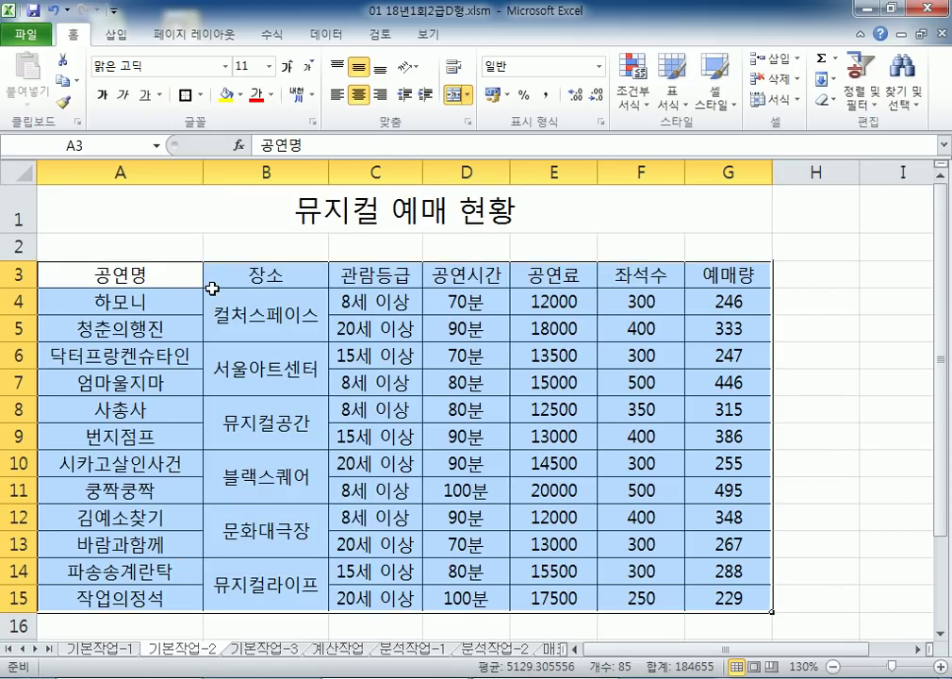
left_click(311, 401)
scroll(326, 399, "down", 2)
scroll(336, 397, "up", 2)
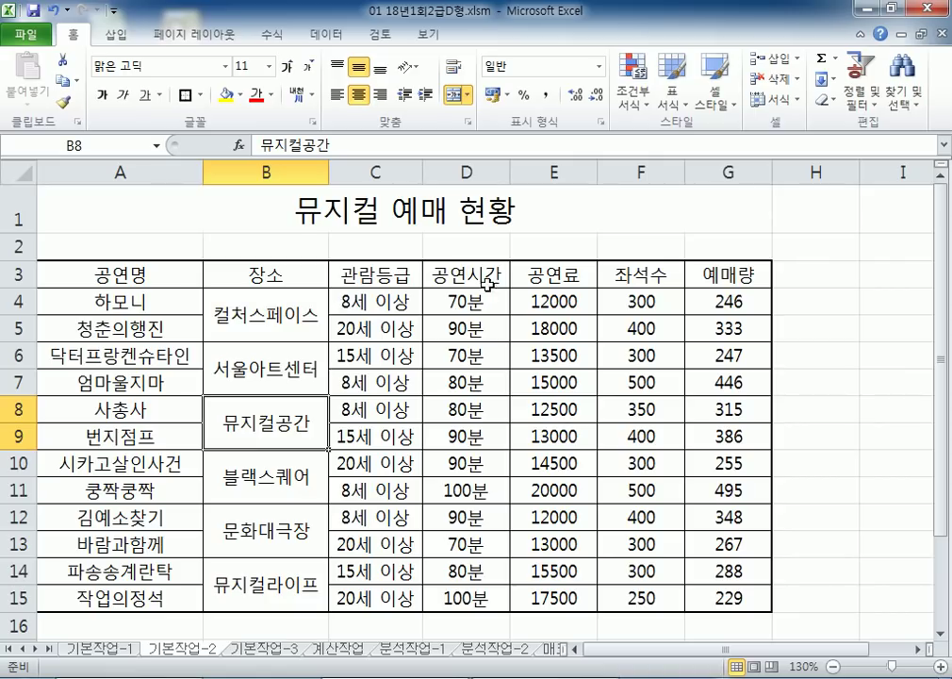
Name the 예매량 range G4:G15 '예매좌석' in the Name Box
left_click_drag(707, 302, 702, 587)
scroll(585, 425, "down", 1)
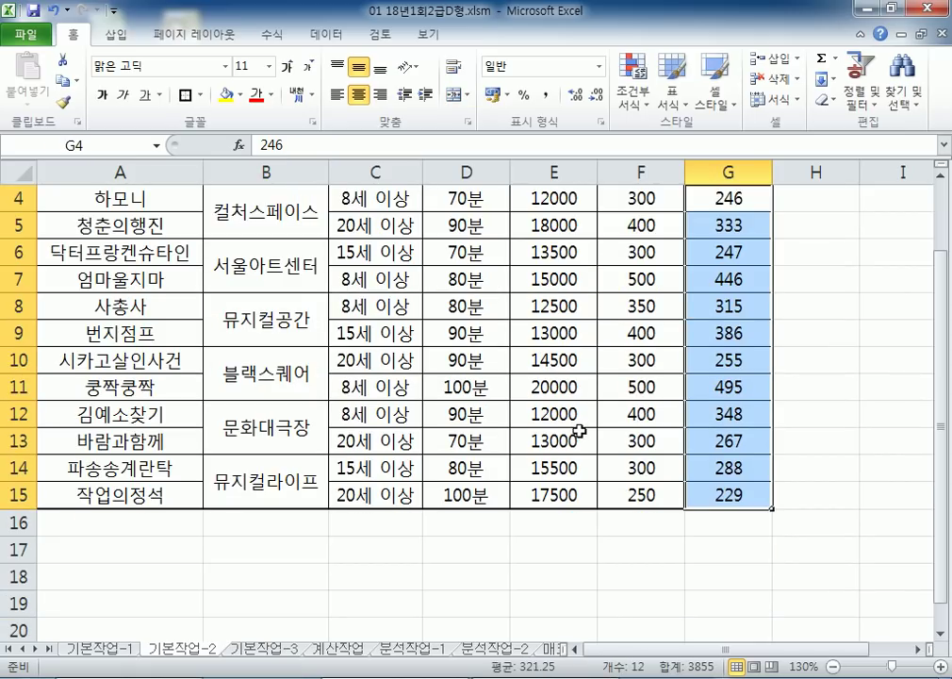
left_click(110, 146)
type("예매")
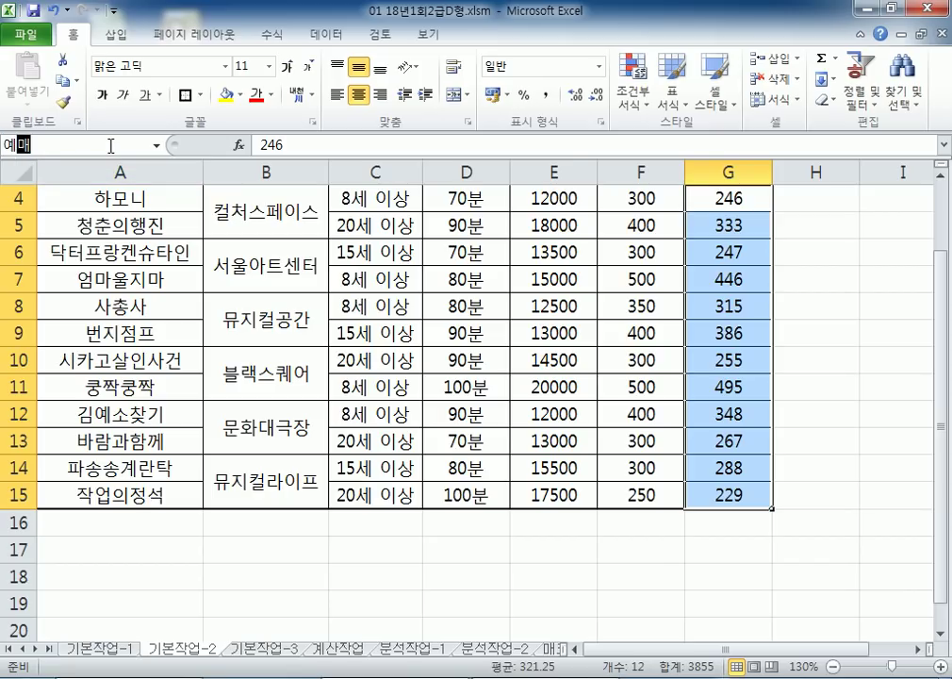
type("좌서ㄱ")
key("Return")
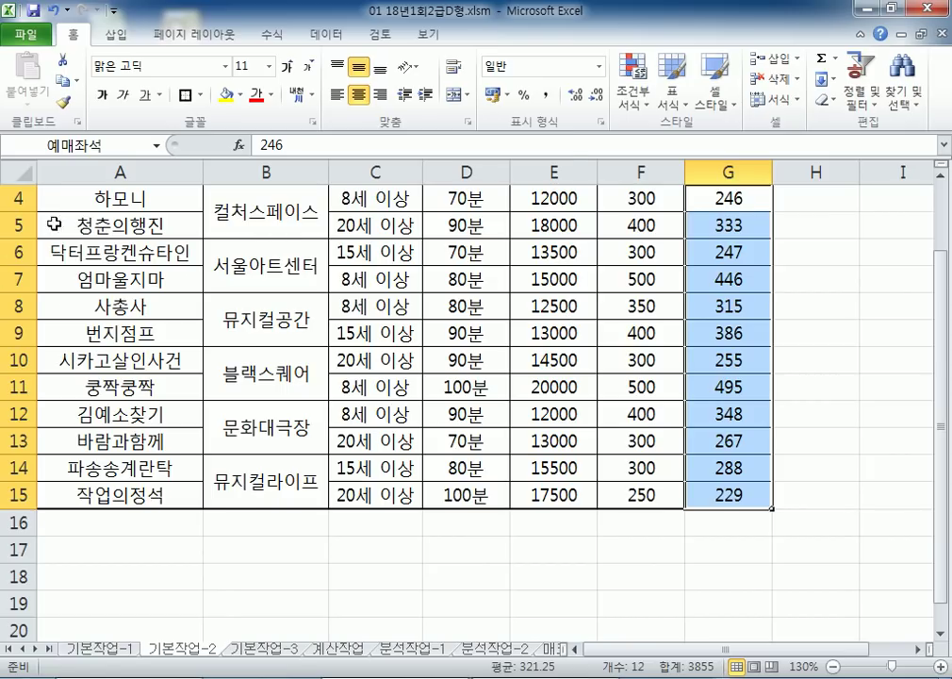
scroll(98, 260, "up", 1)
left_click_drag(97, 271, 679, 273)
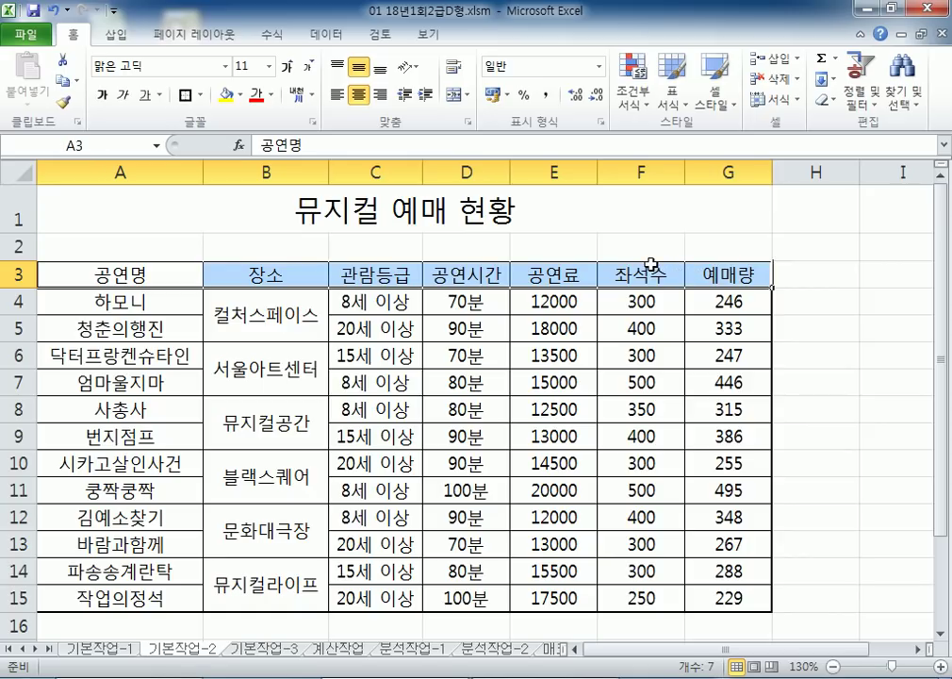
Apply the 강조색1 cell style to header row A3:G3 and return to A1
left_click(715, 99)
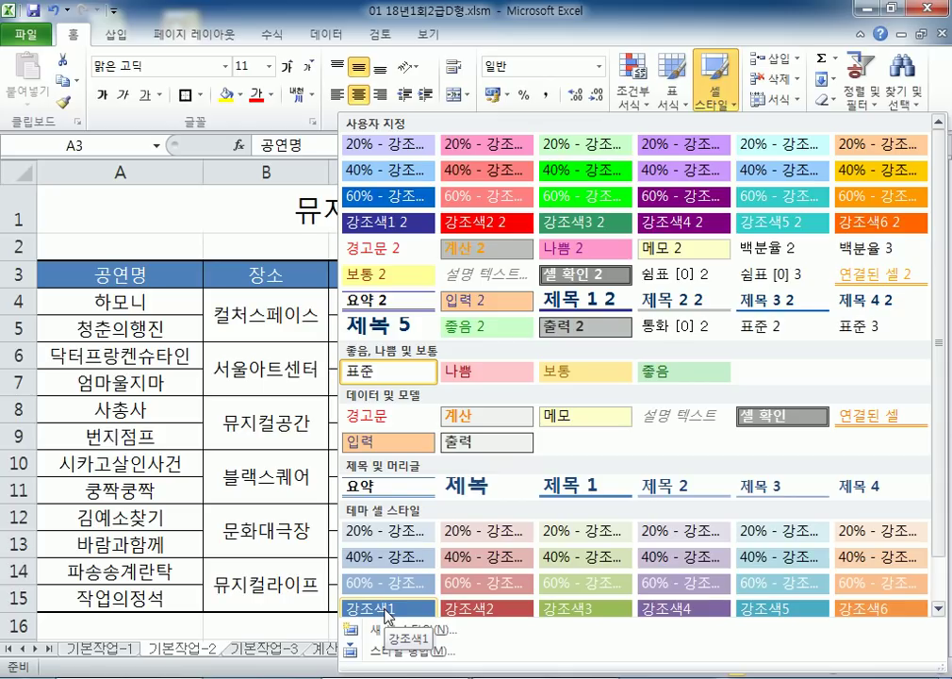
left_click(386, 610)
key("ctrl+Home")
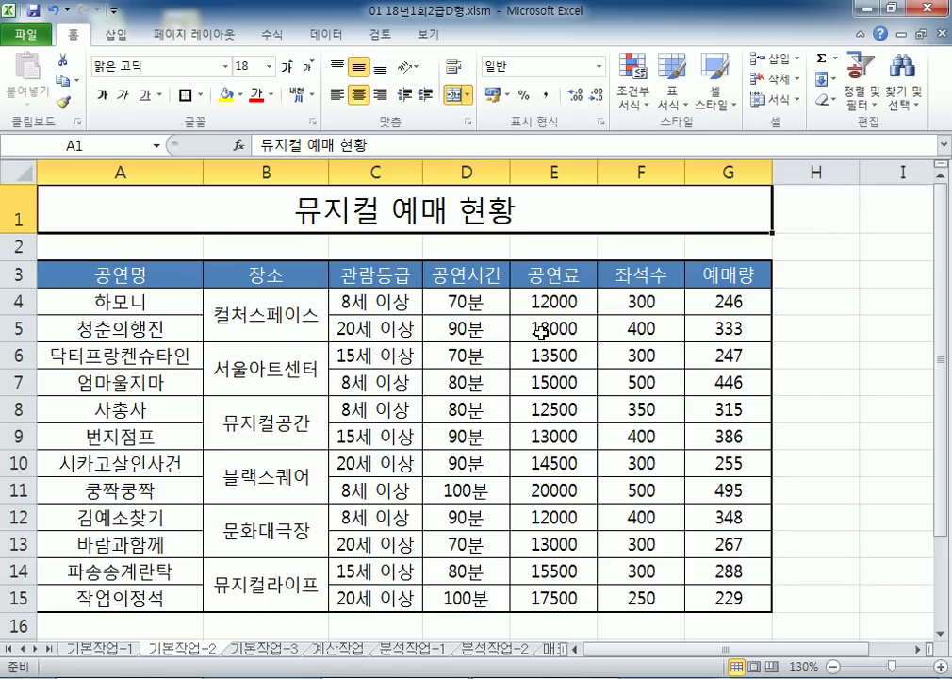
left_click_drag(240, 314, 249, 589)
left_click(461, 102)
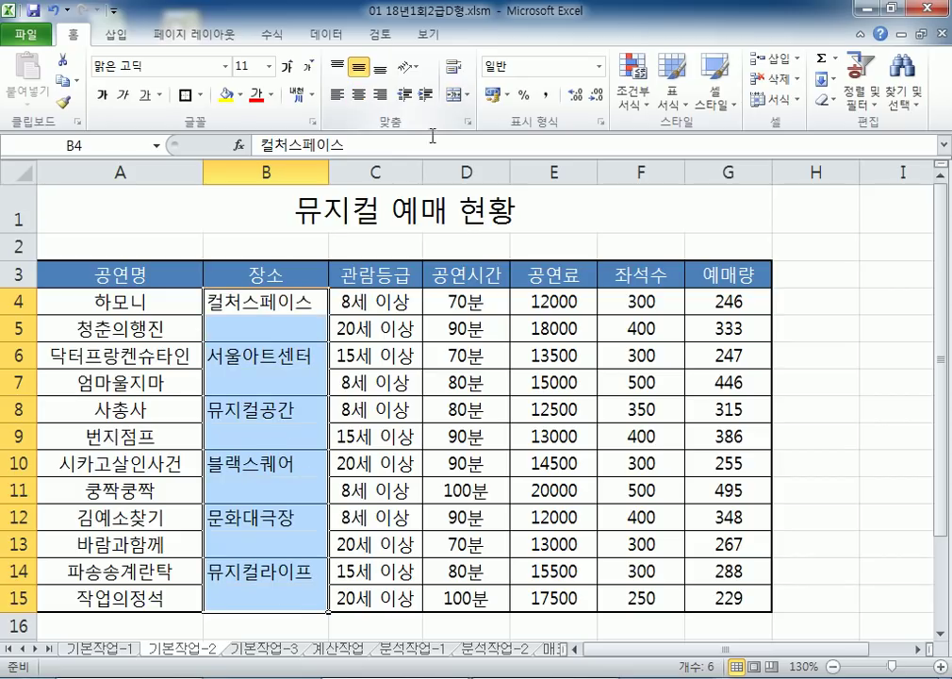
left_click_drag(264, 308, 261, 335)
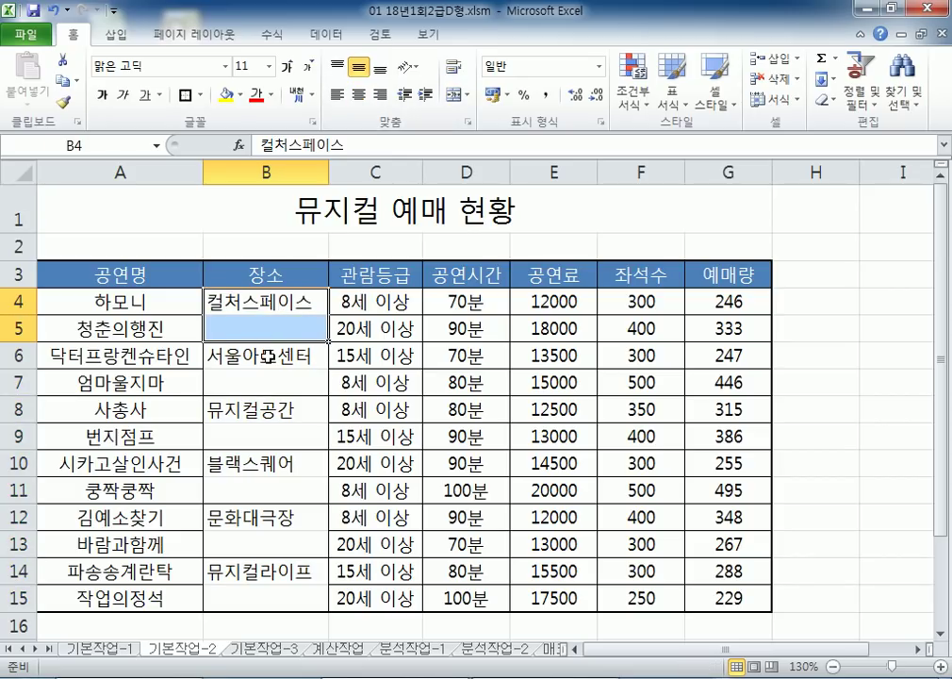
left_click_drag(268, 356, 251, 596)
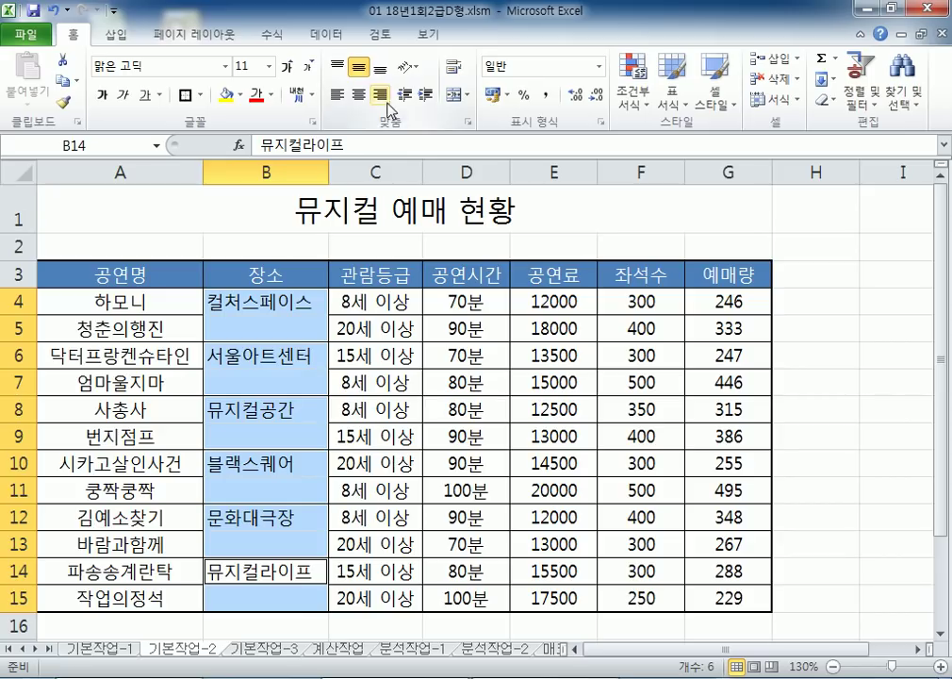
left_click(456, 94)
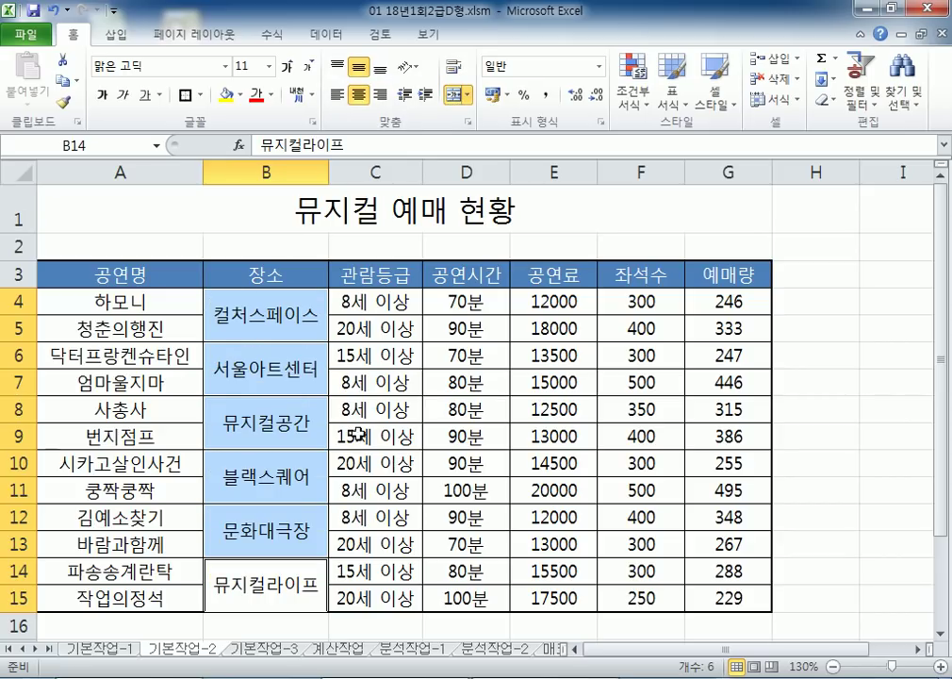
left_click(413, 390)
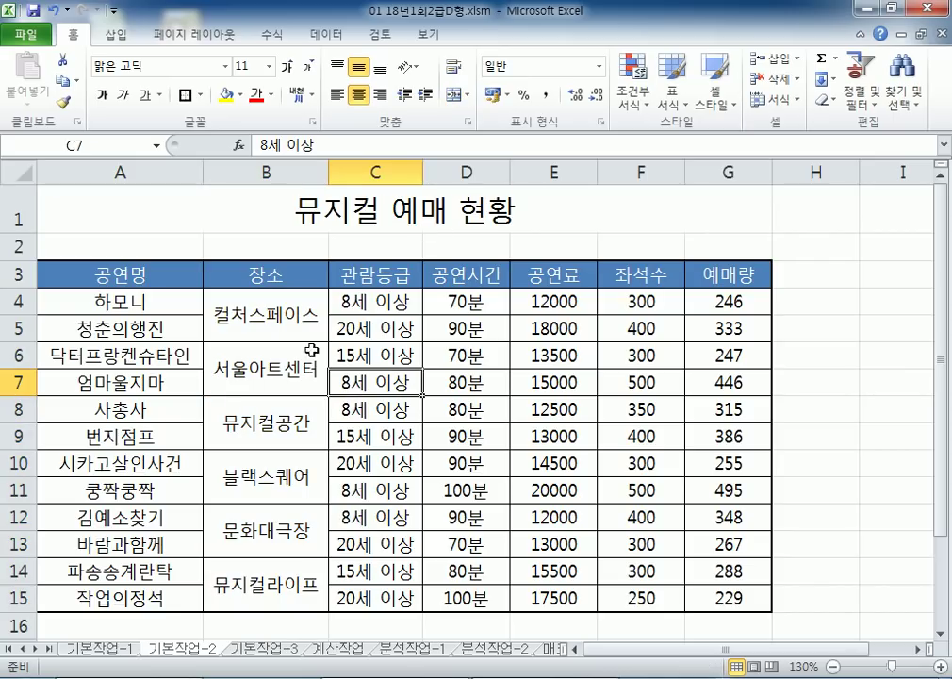
left_click(255, 308)
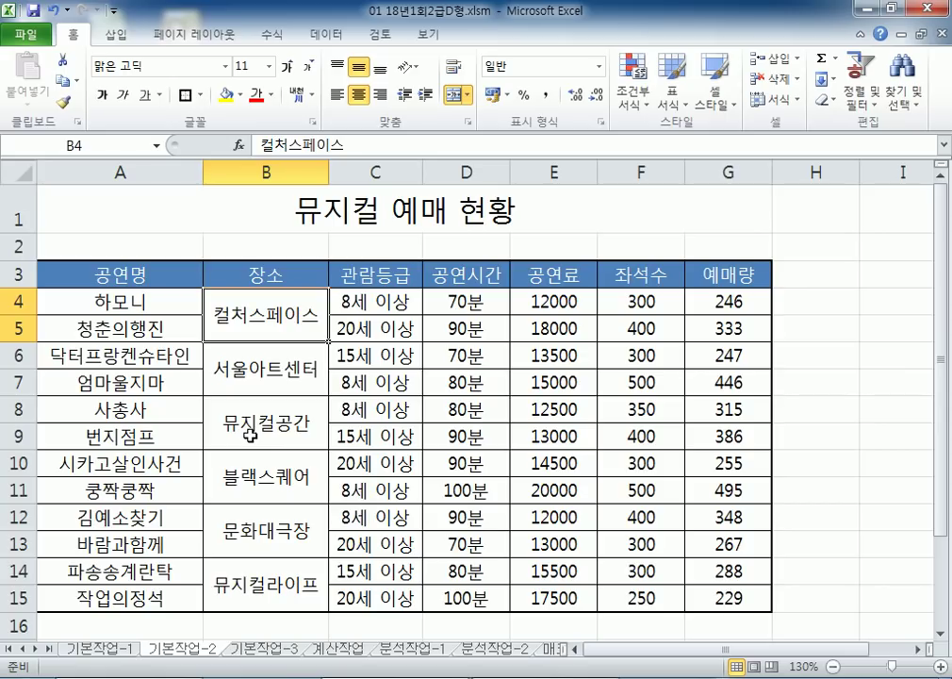
Copy the 장소 cells B4:B15 and paste them at B23
left_click_drag(259, 335, 259, 564)
key("ctrl+c")
scroll(253, 556, "down", 6)
left_click(227, 294)
key("ctrl+v")
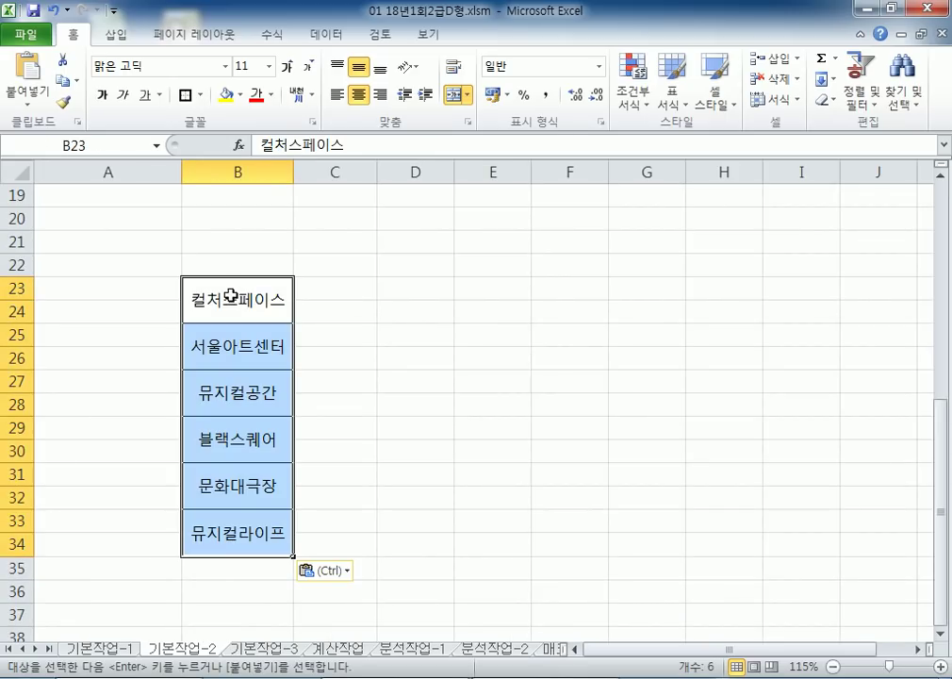
Unmerge the pasted venue cells and leave B23:B34 with no borders
left_click(456, 94)
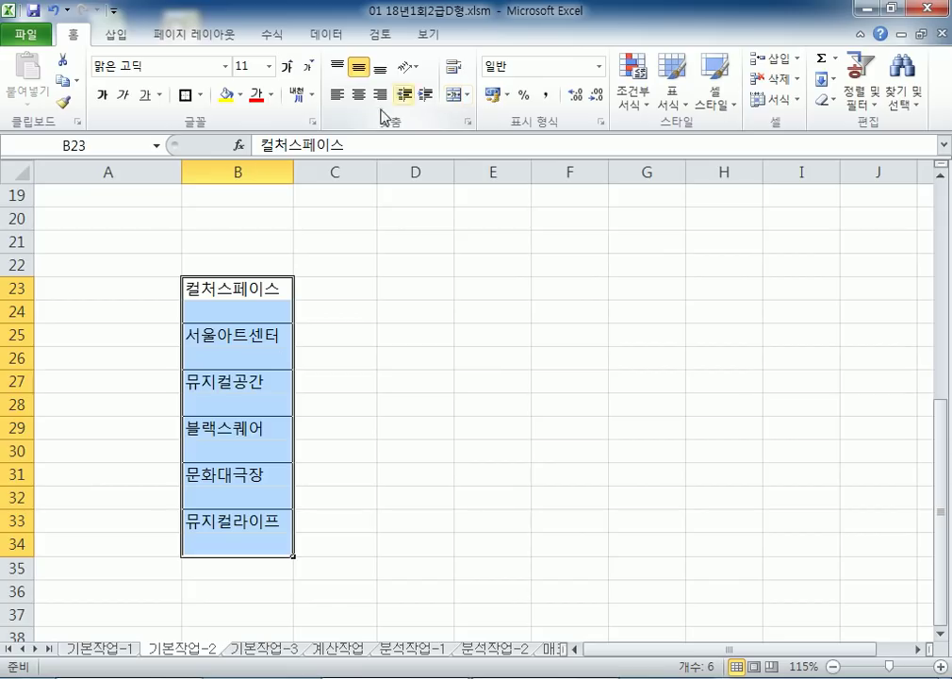
left_click(202, 94)
left_click(210, 244)
left_click(208, 239)
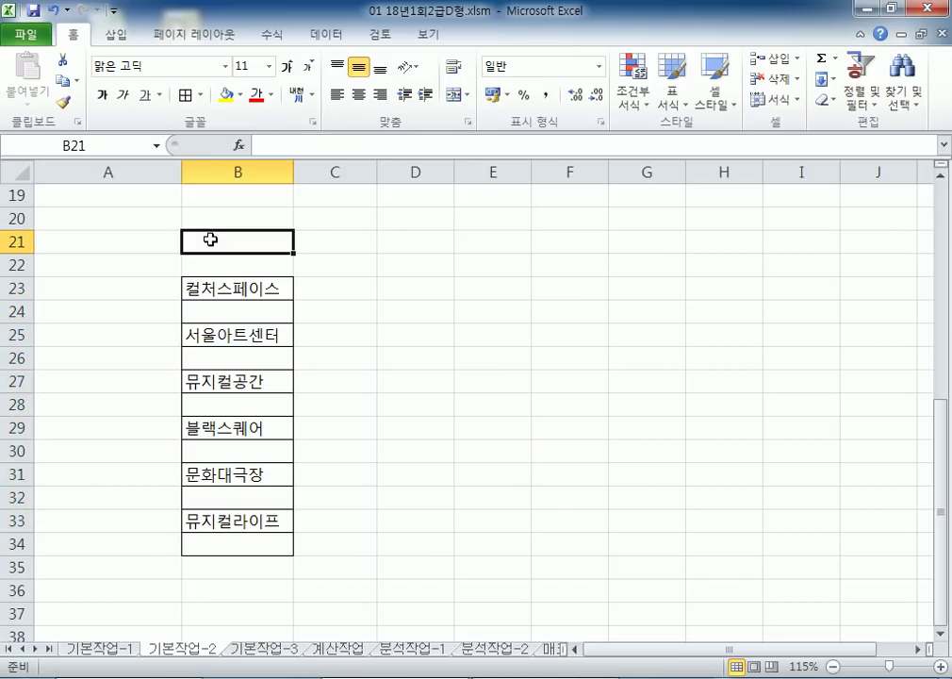
left_click_drag(210, 285, 210, 533)
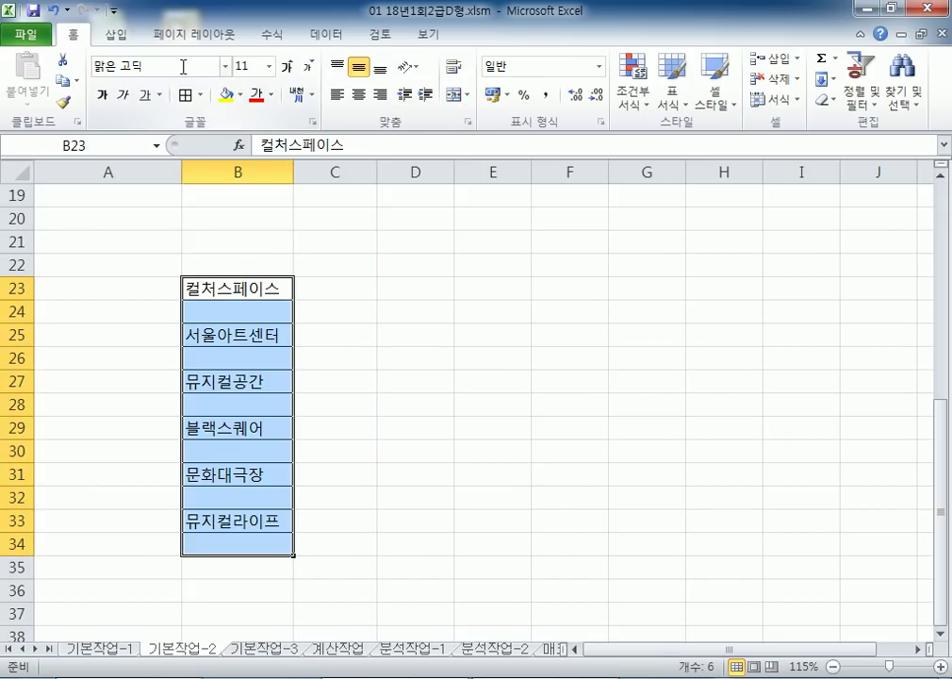
left_click(200, 94)
left_click(211, 228)
Merge and centre B23:B24, then format-paint that pairing onto B25:B33
left_click_drag(294, 292, 247, 311)
left_click(452, 94)
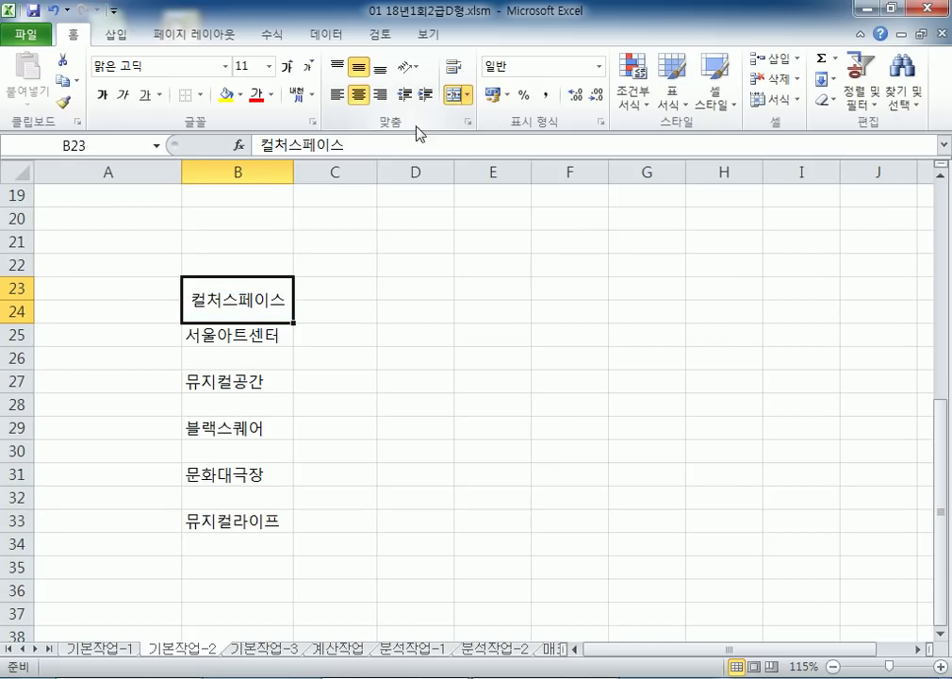
left_click(66, 103)
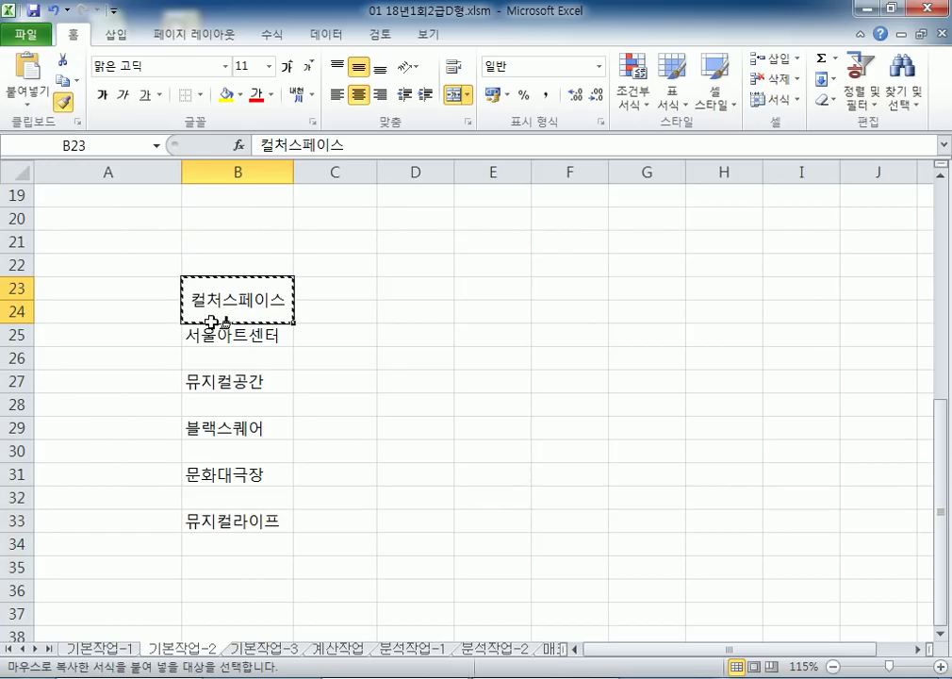
left_click_drag(219, 336, 219, 517)
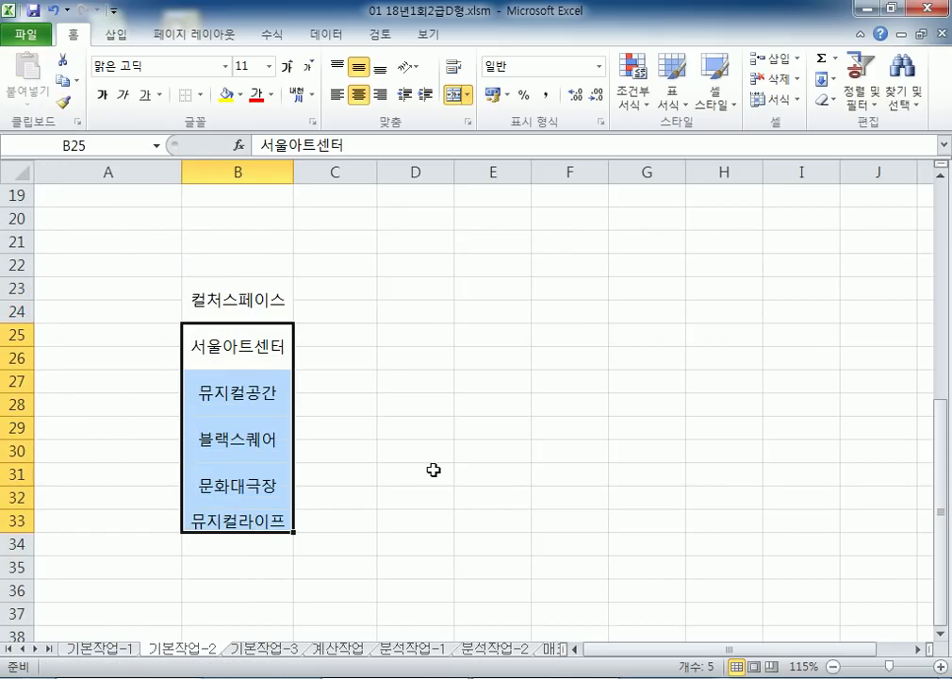
left_click(213, 285)
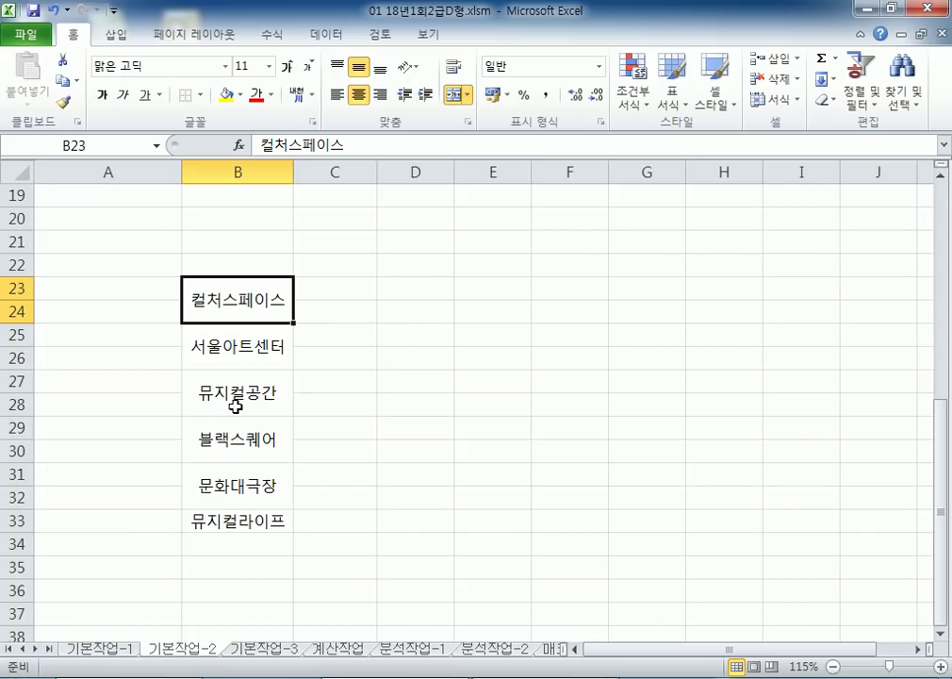
scroll(235, 403, "up", 6)
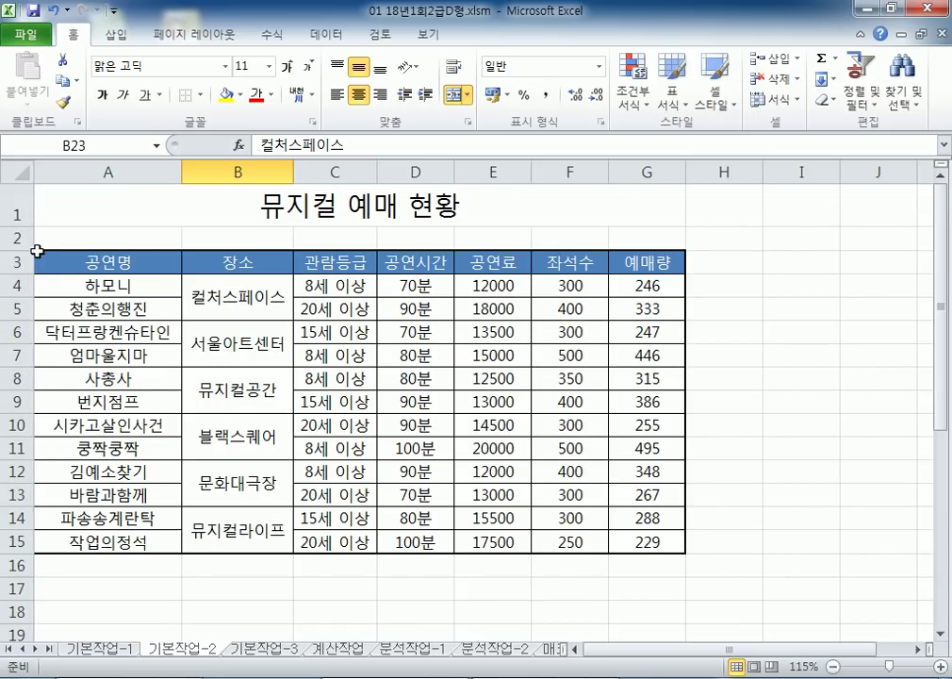
Open Row Height for title row 1, then cancel without changing it
left_click(13, 209)
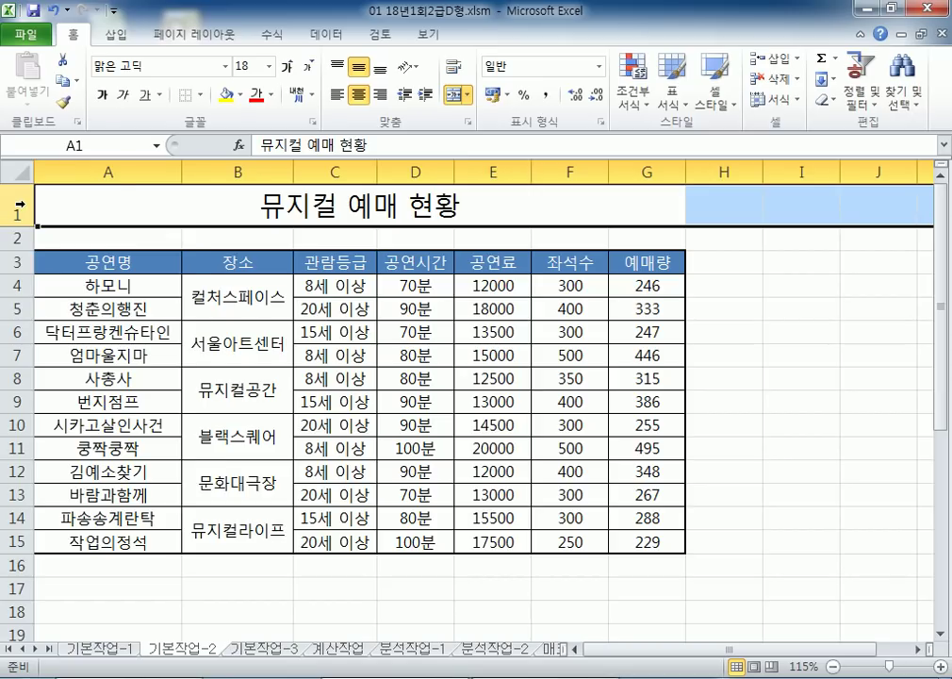
right_click(19, 203)
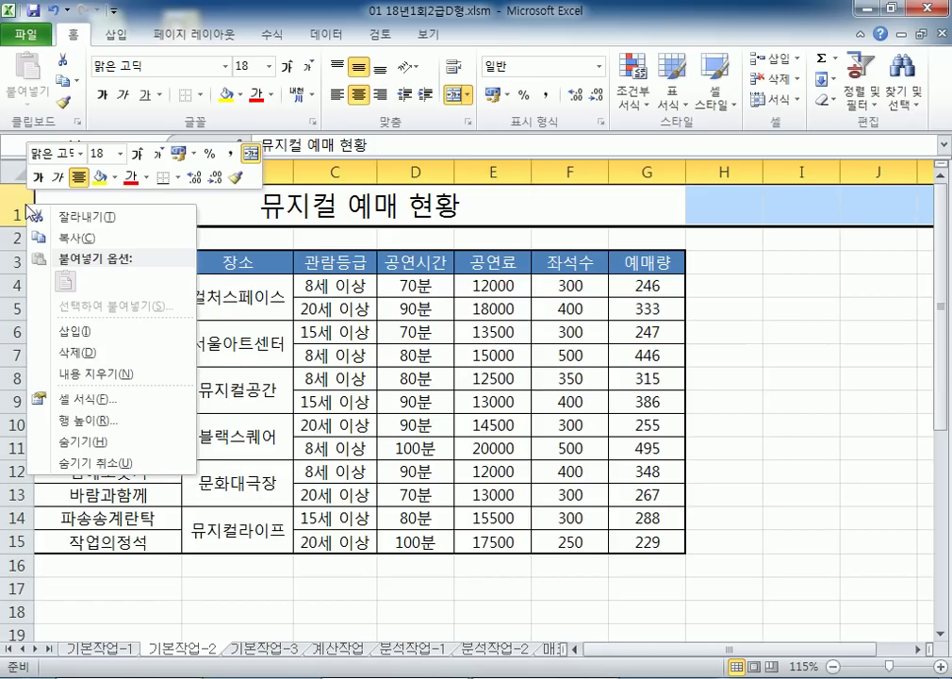
left_click(92, 429)
left_click(119, 435)
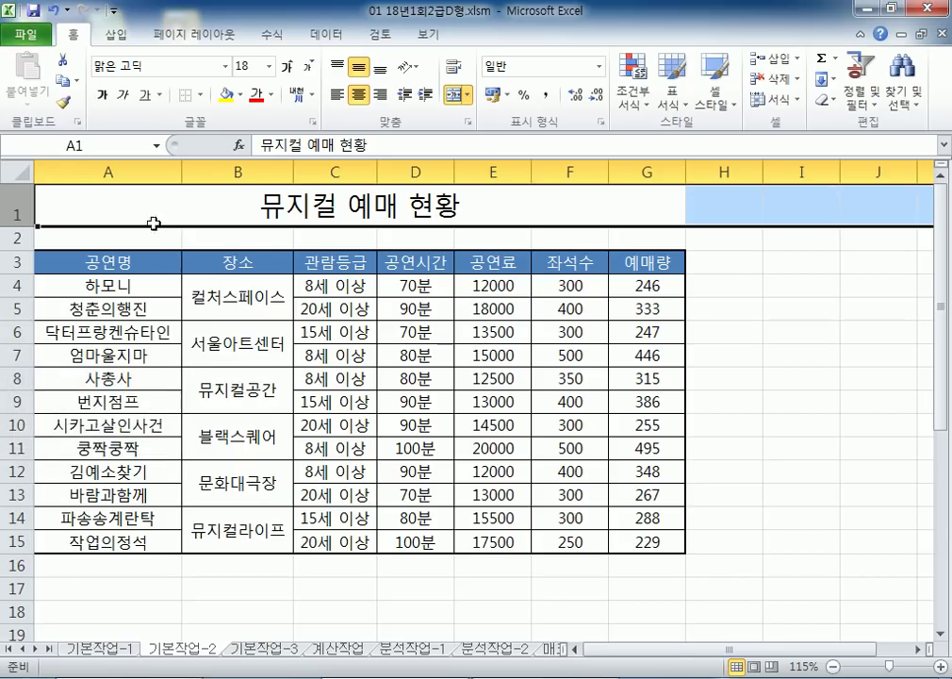
Look at the column options for columns A and B, then the Cells Format menu
left_click(122, 168)
right_click(121, 168)
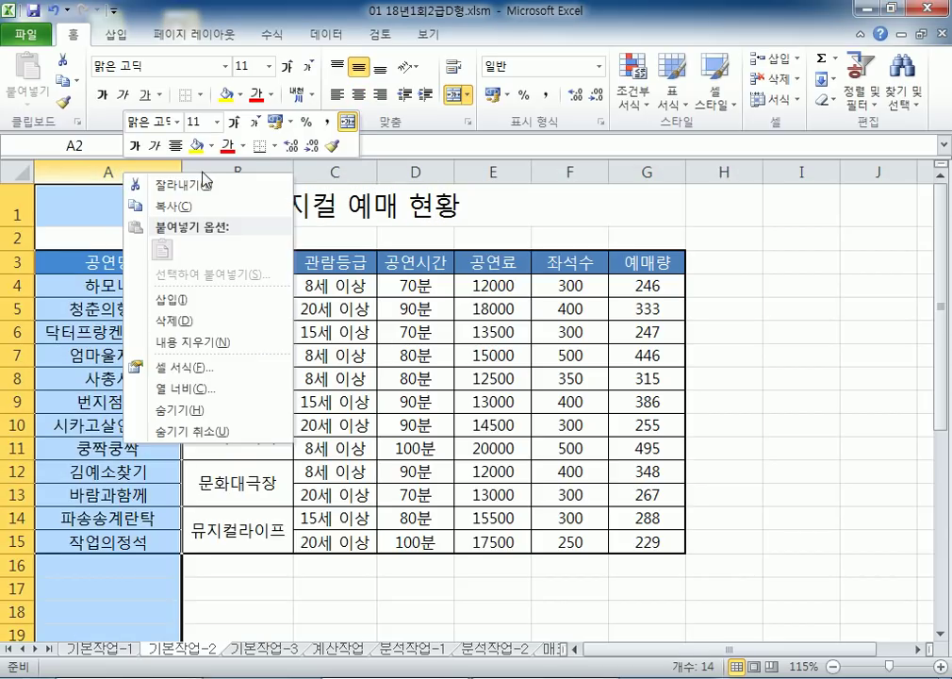
right_click(211, 170)
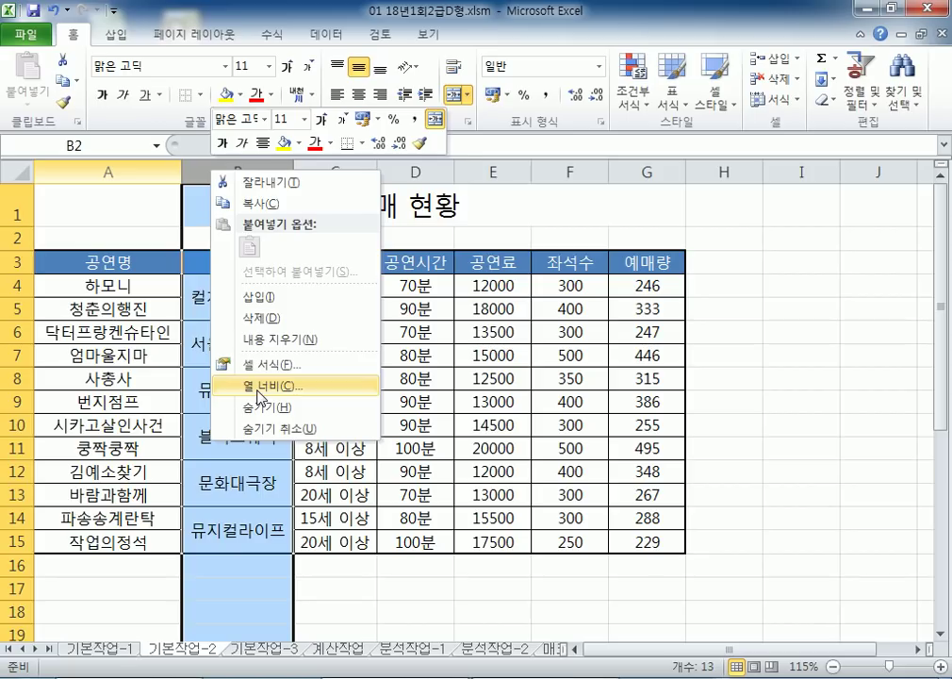
left_click(187, 199)
left_click(93, 209)
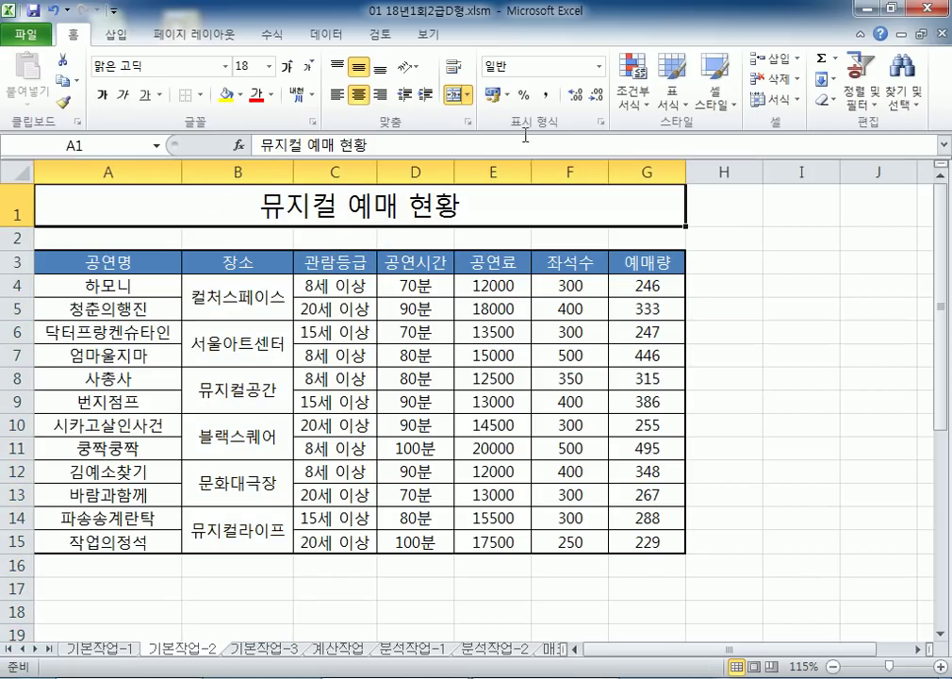
left_click(791, 100)
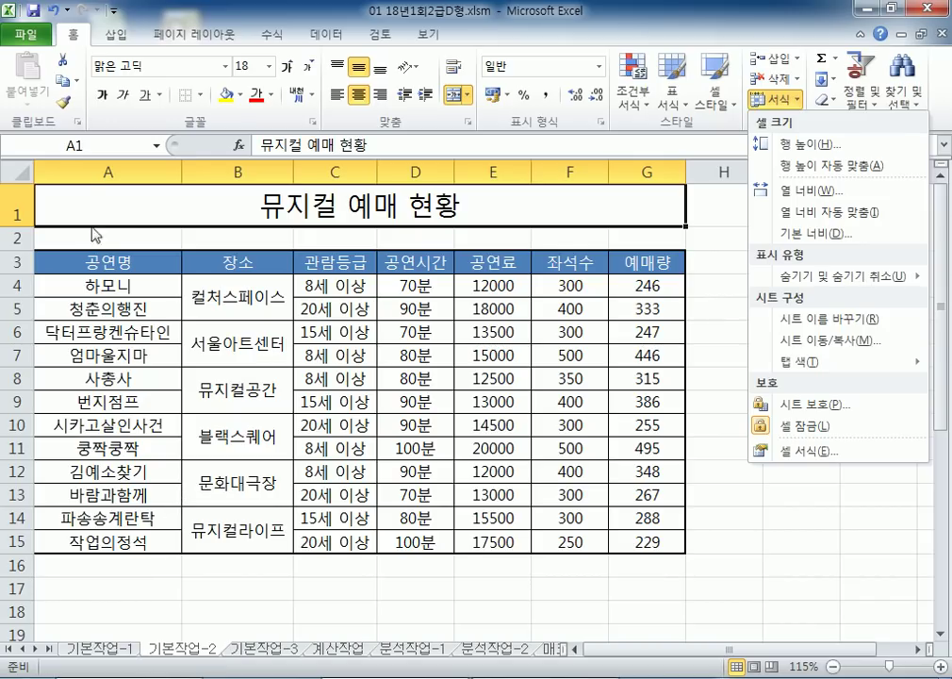
left_click(106, 191)
Show the 기본작업-3 sheet with a wider sheet tab bar, then select E4:E8 and A19
left_click(271, 650)
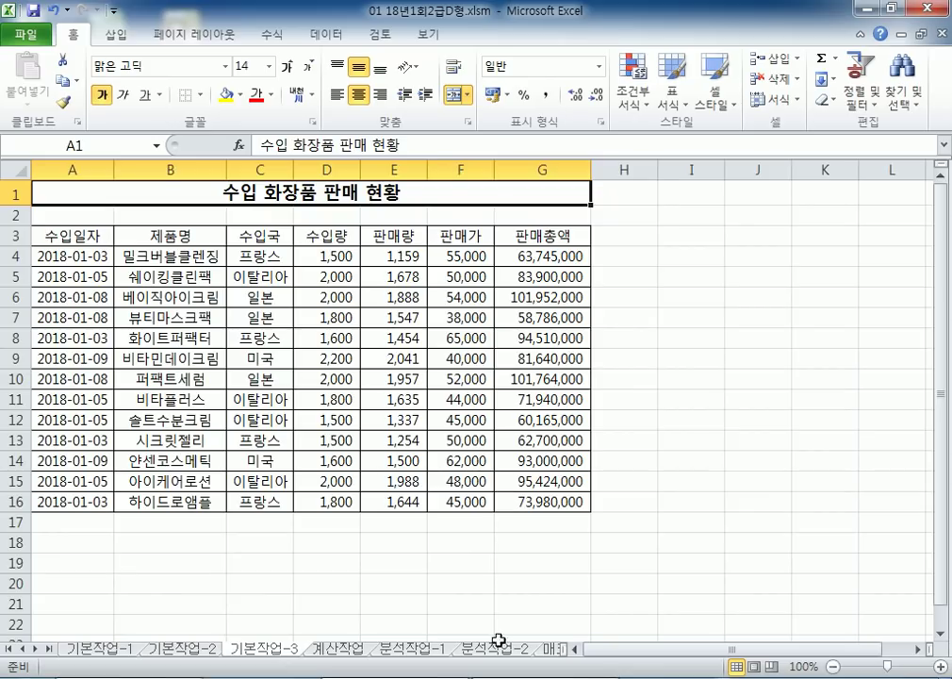
left_click_drag(571, 654, 738, 648)
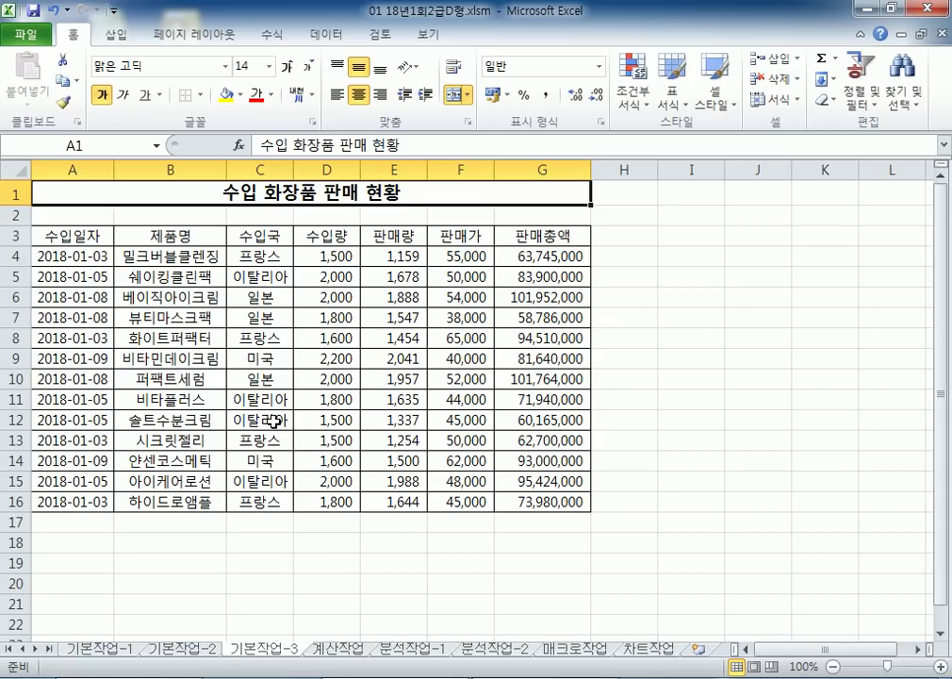
left_click_drag(399, 256, 400, 336)
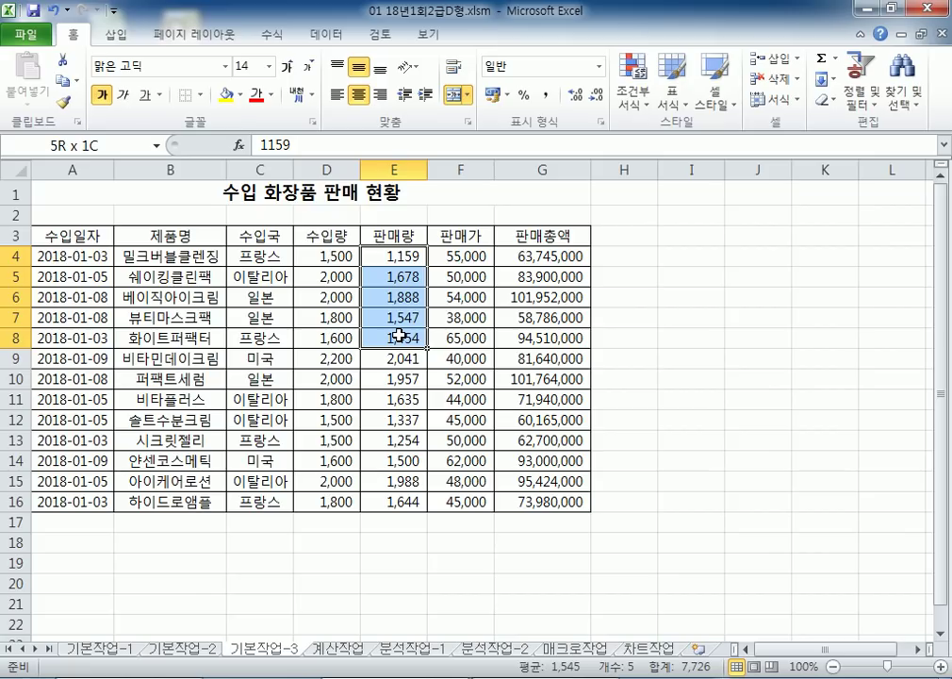
left_click_drag(400, 335, 401, 337)
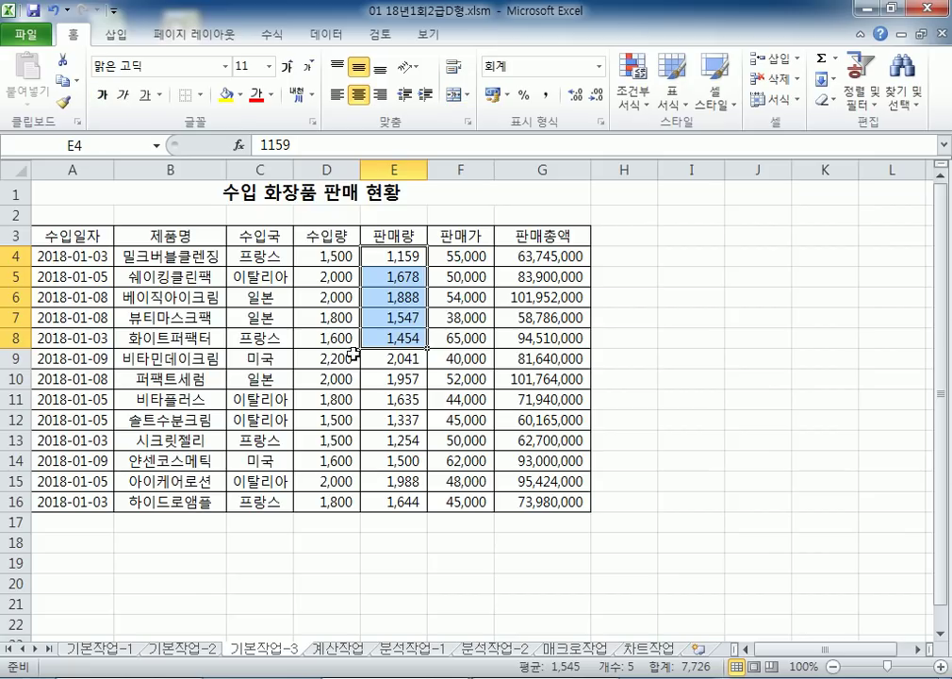
left_click(63, 562)
scroll(151, 551, "down", 2)
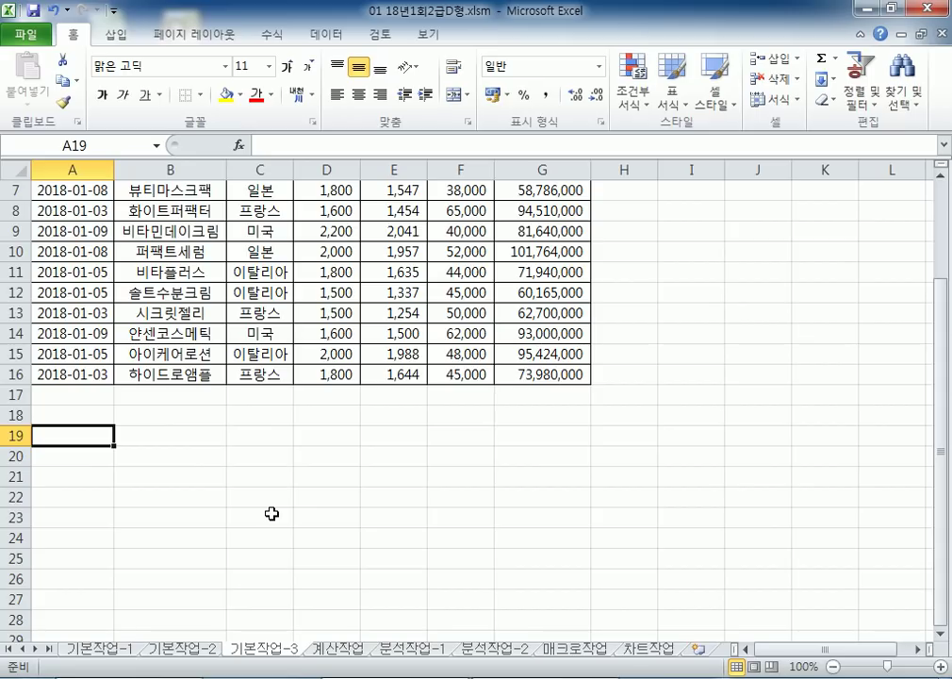
type("판매량")
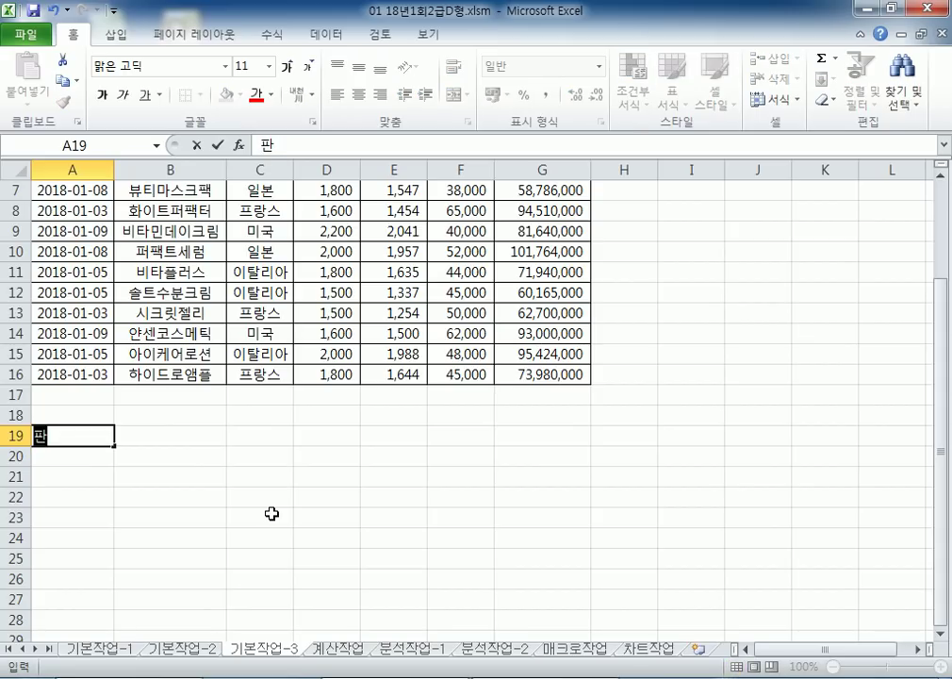
key("Return")
scroll(271, 509, "up", 2)
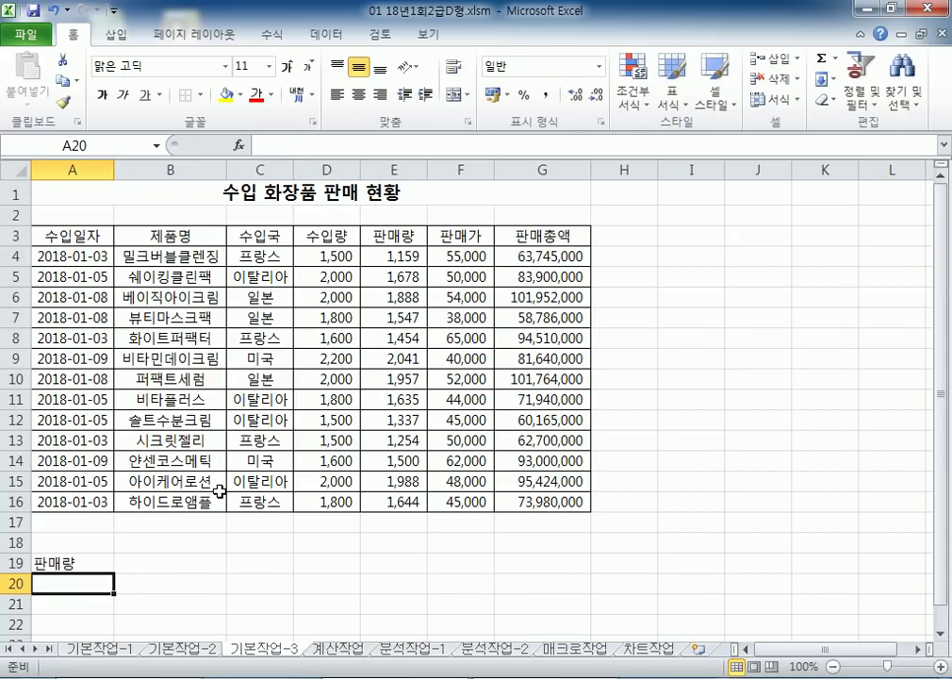
scroll(219, 491, "down", 4)
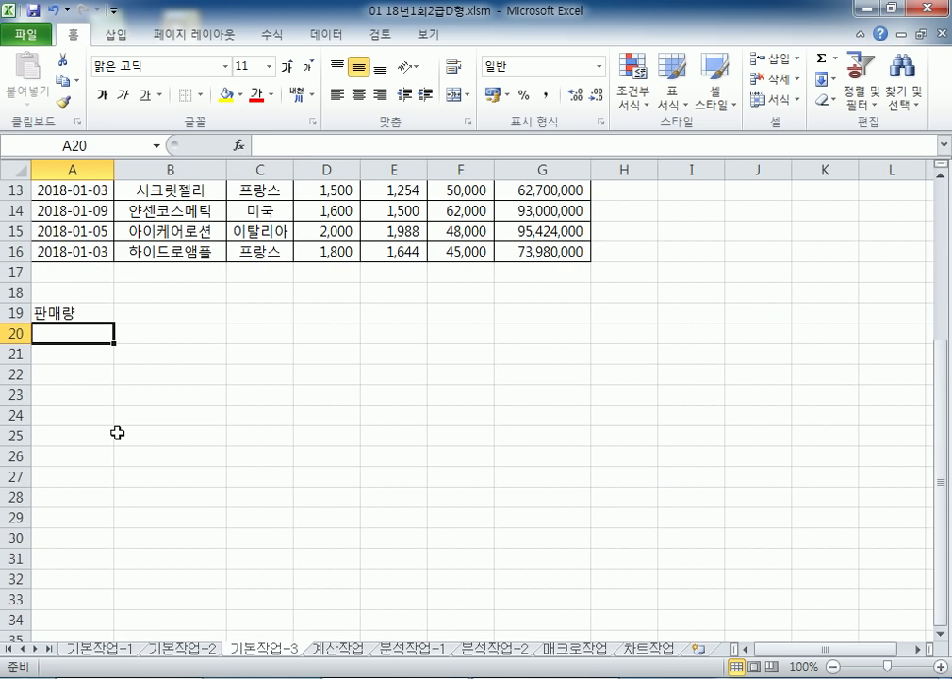
scroll(117, 367, "up", 6)
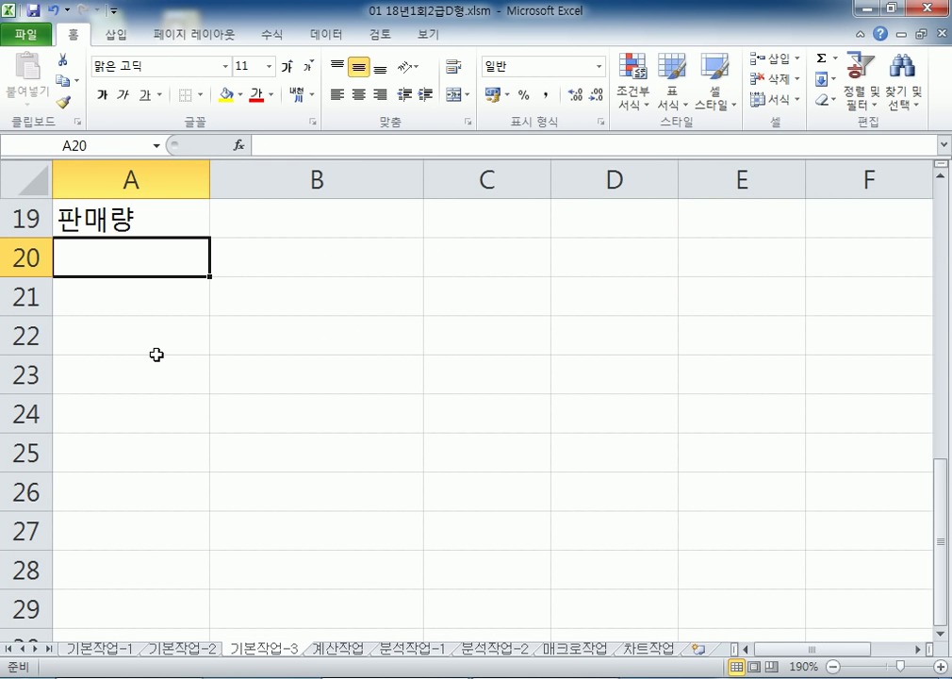
type(">1500")
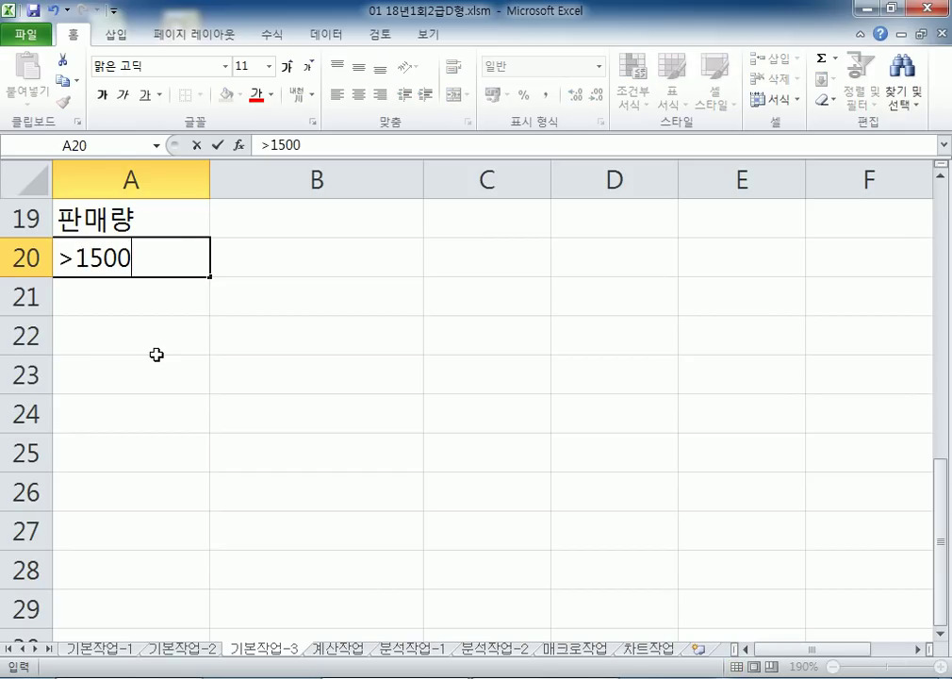
key("Tab")
key("Up")
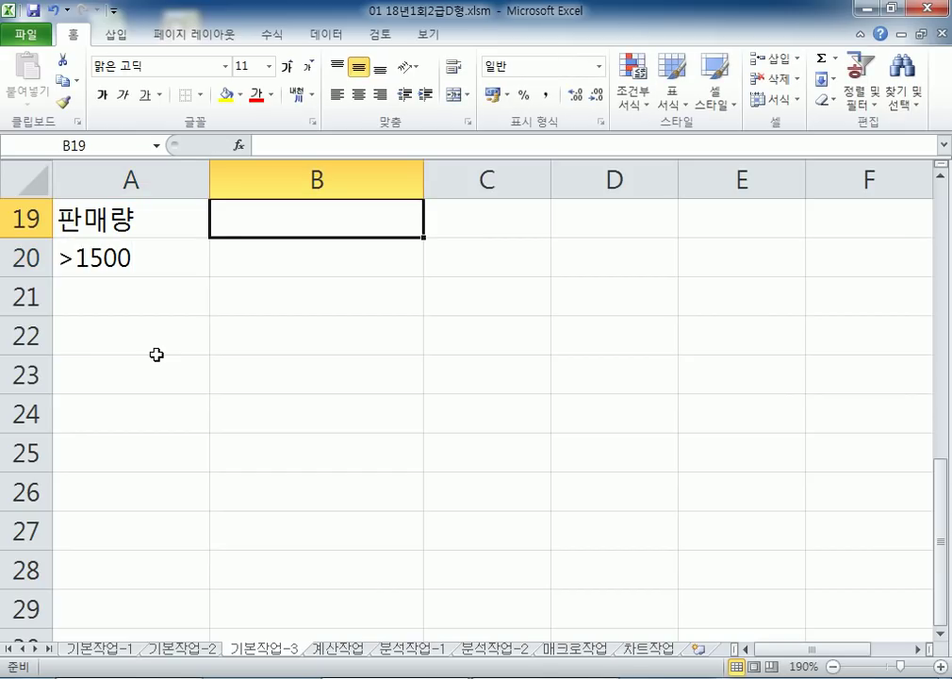
type("판매총액")
key("Return")
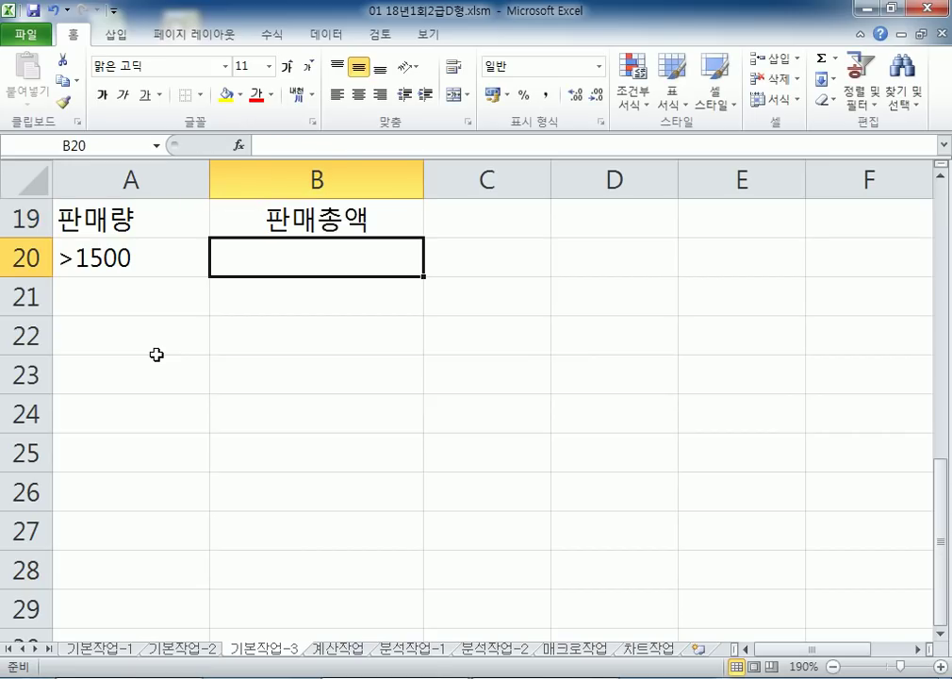
type(">=90")
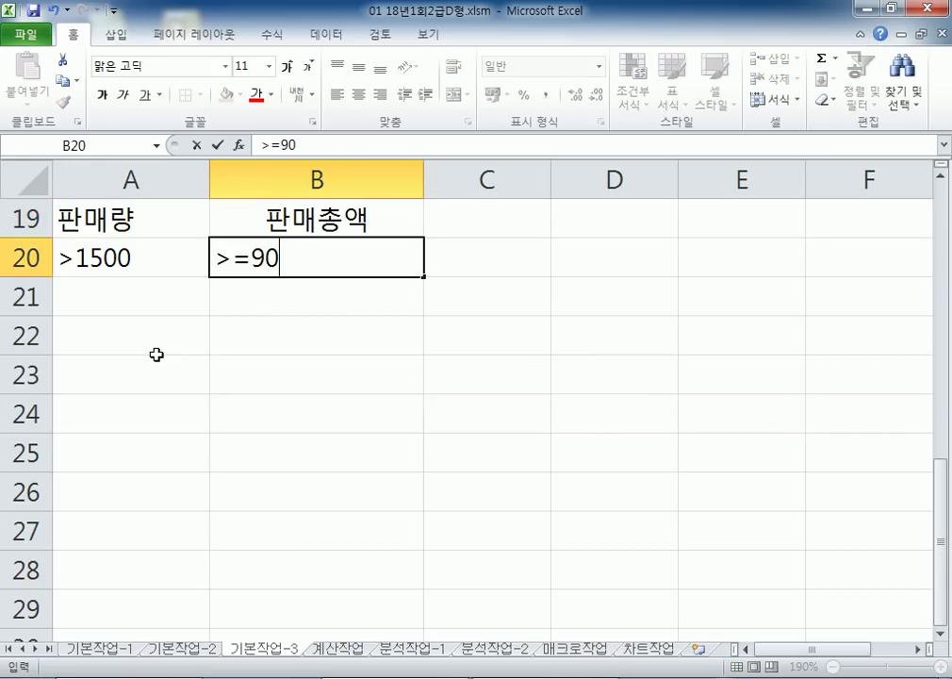
type("000000")
key("Return")
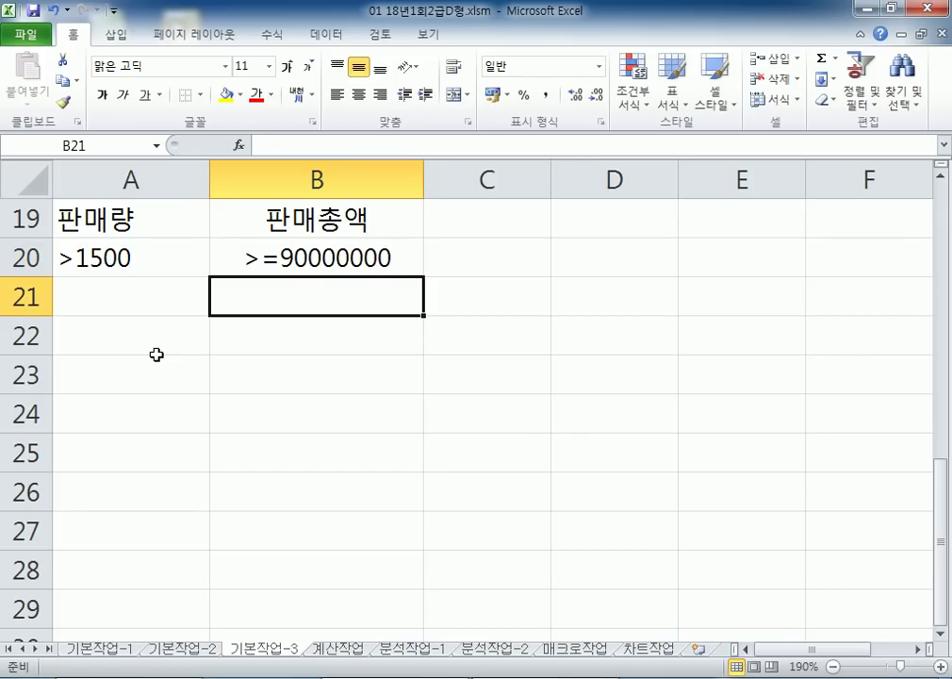
left_click(122, 227)
left_click_drag(123, 228, 245, 257)
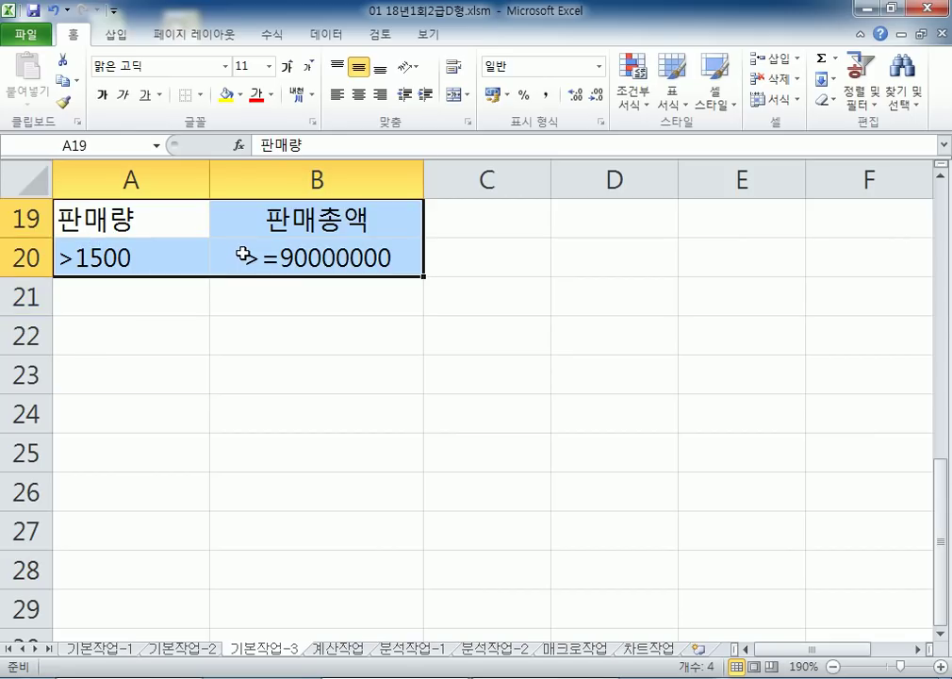
left_click(143, 378)
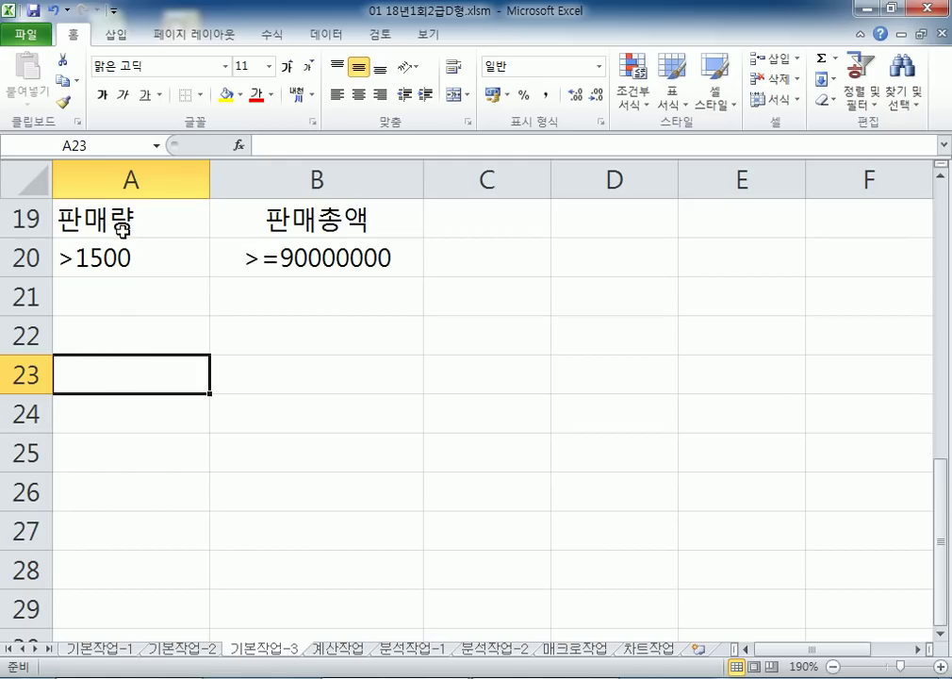
left_click_drag(133, 220, 422, 311)
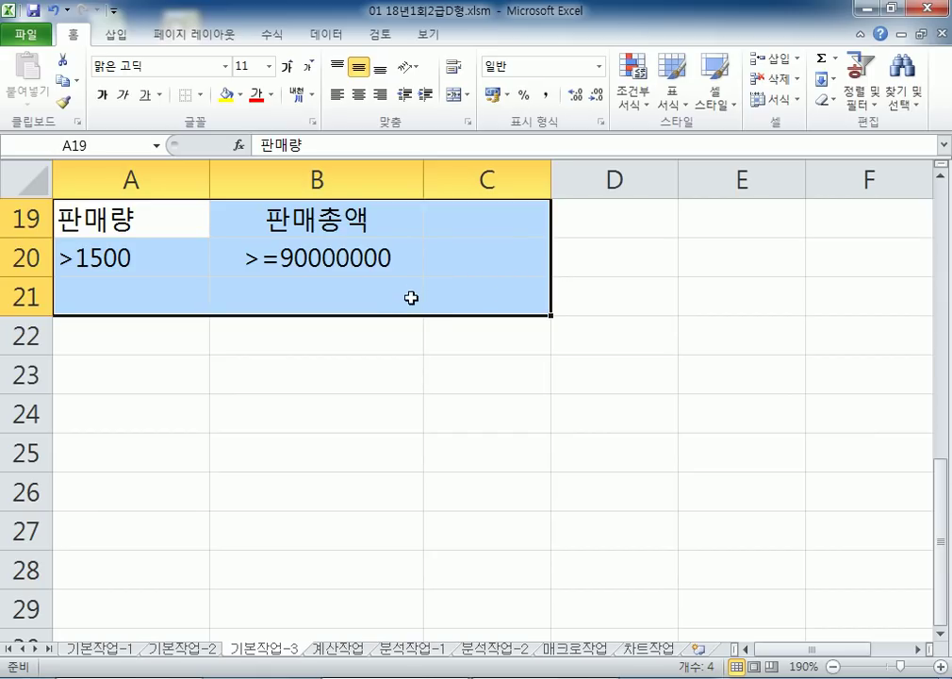
scroll(410, 306, "up", 3)
scroll(410, 306, "down", 2, "ctrl")
Open the Advanced Filter for the sales table, set to copy results to another location
left_click(273, 281)
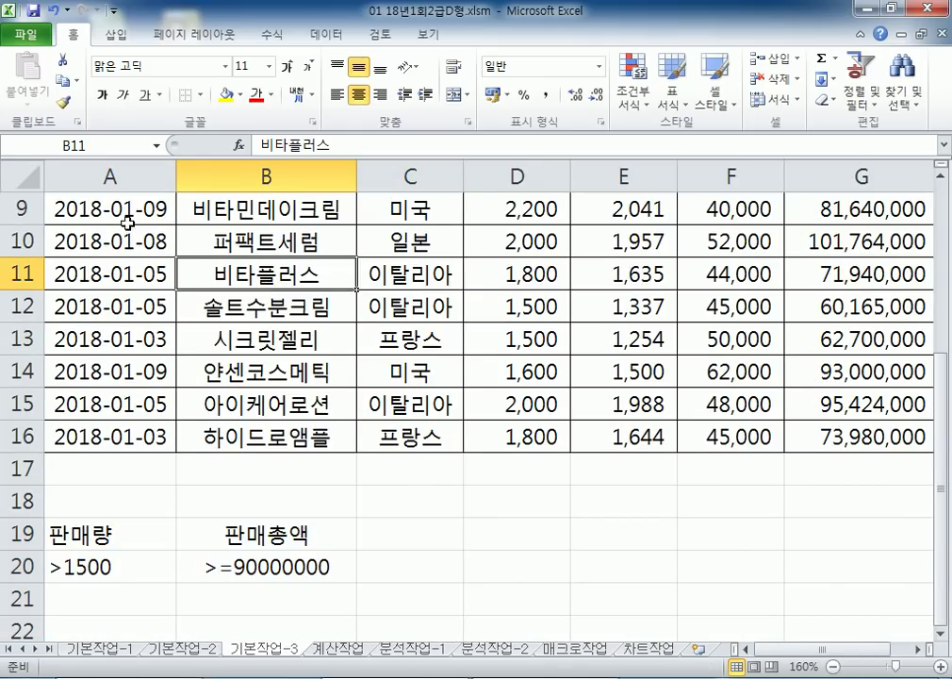
scroll(187, 218, "up", 3)
scroll(265, 273, "down", 4)
left_click(264, 273)
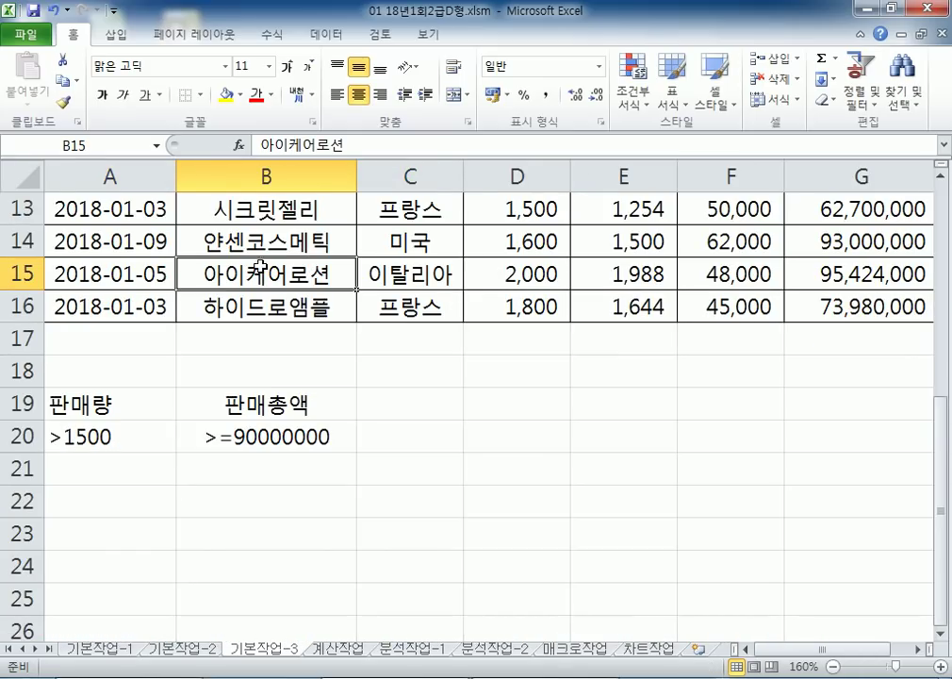
left_click(326, 36)
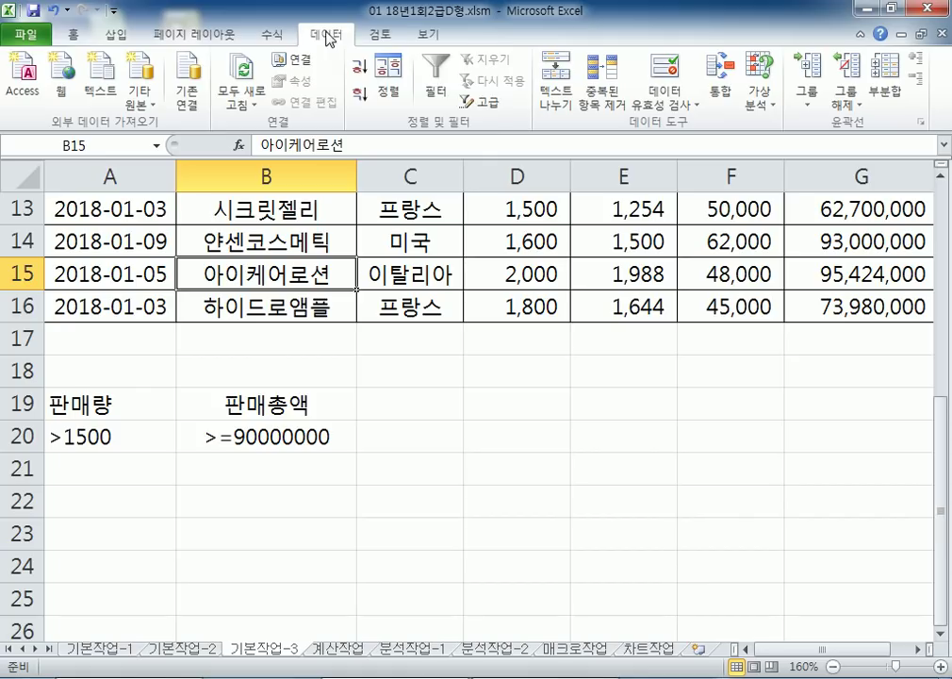
left_click(480, 102)
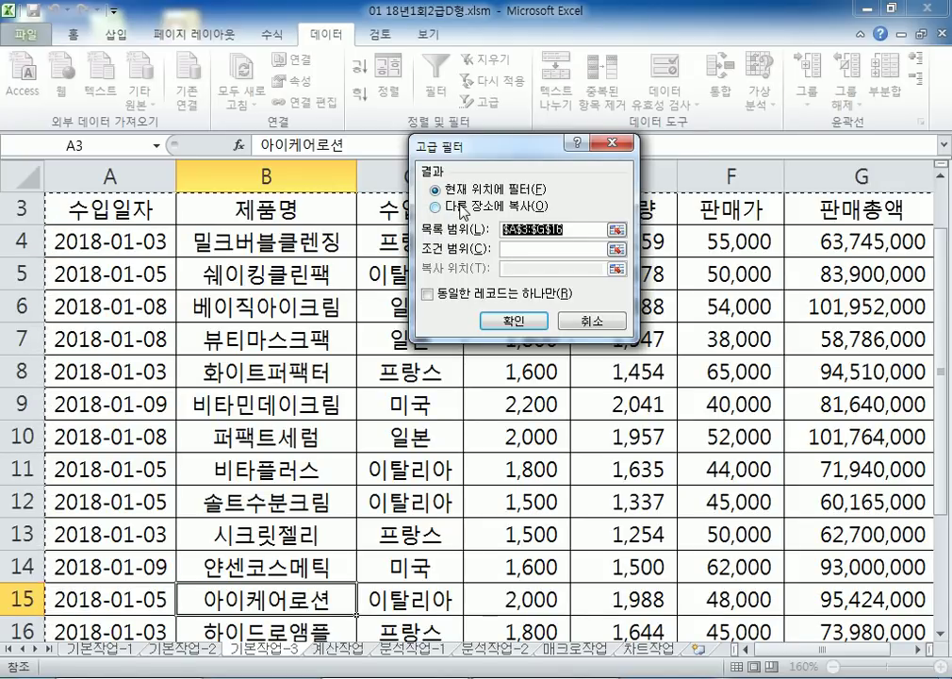
left_click(464, 208)
Use criteria range A19:B20 and copy the matching sales rows to A23
left_click(511, 250)
scroll(281, 315, "down", 5)
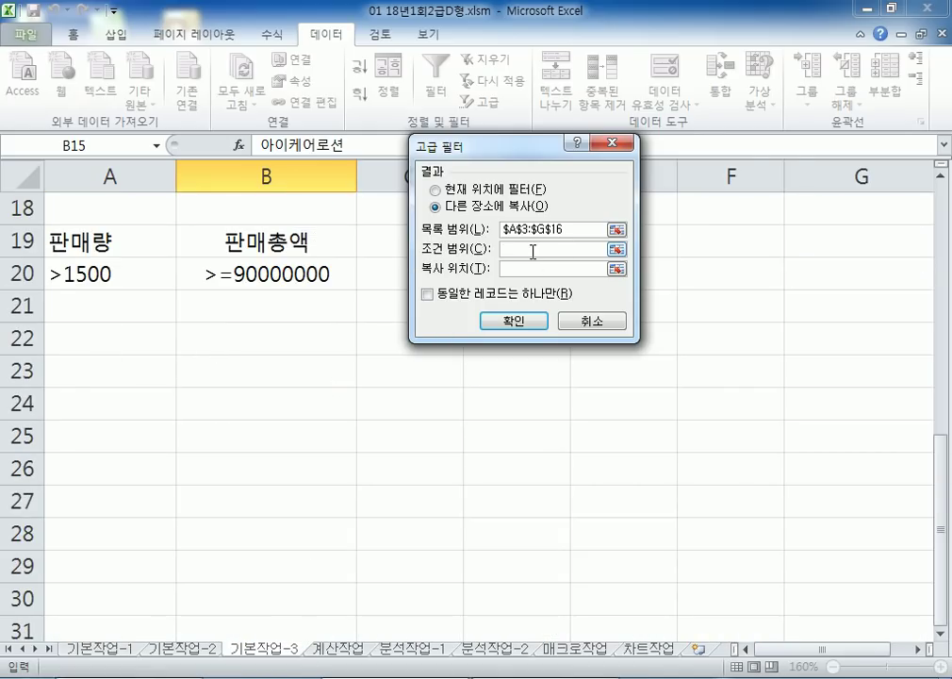
left_click_drag(71, 241, 244, 271)
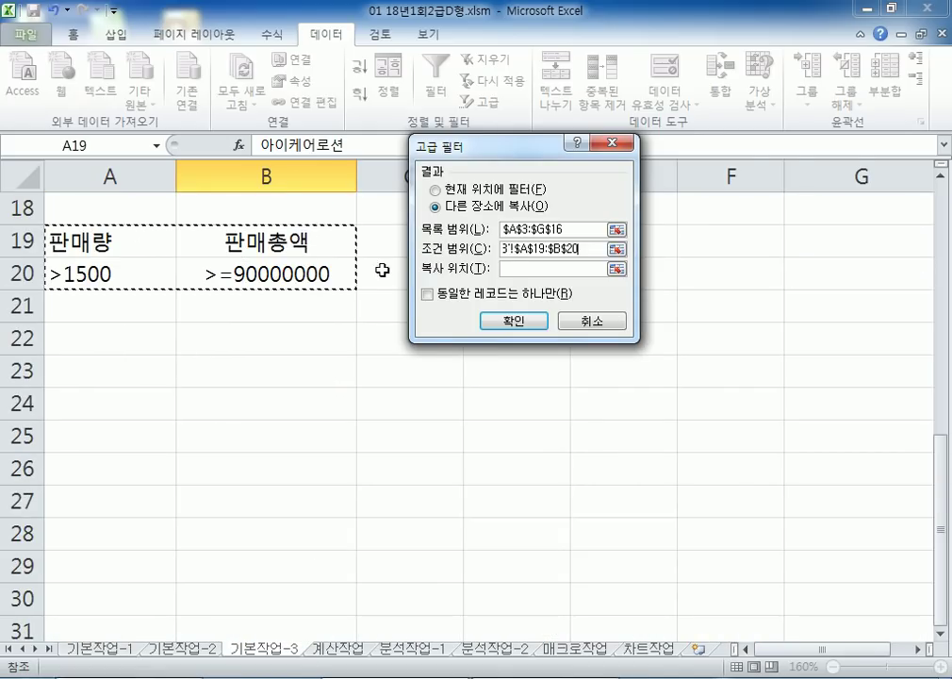
left_click(517, 268)
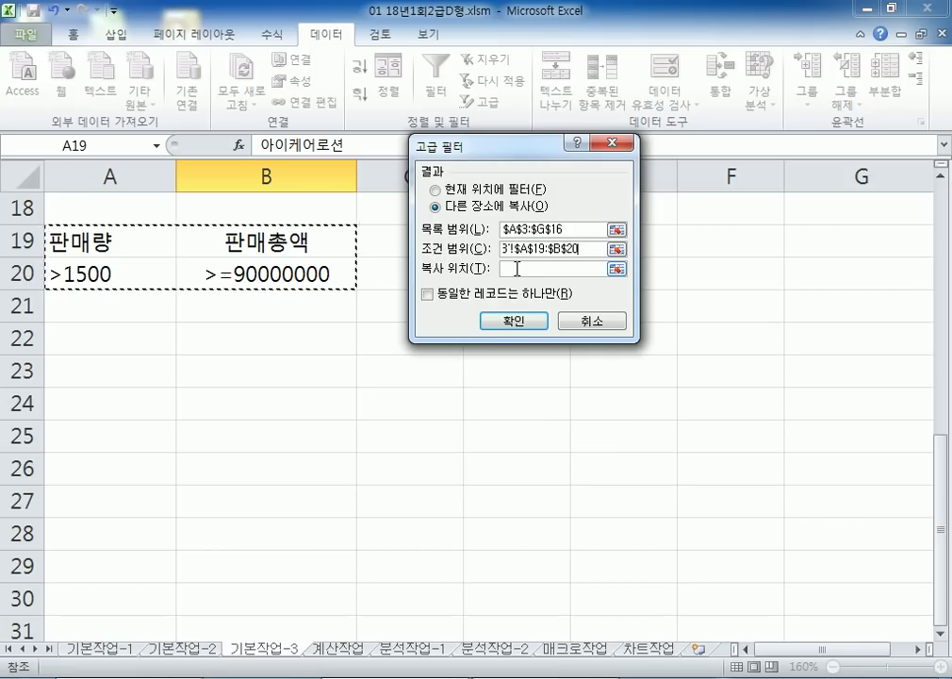
left_click(85, 371)
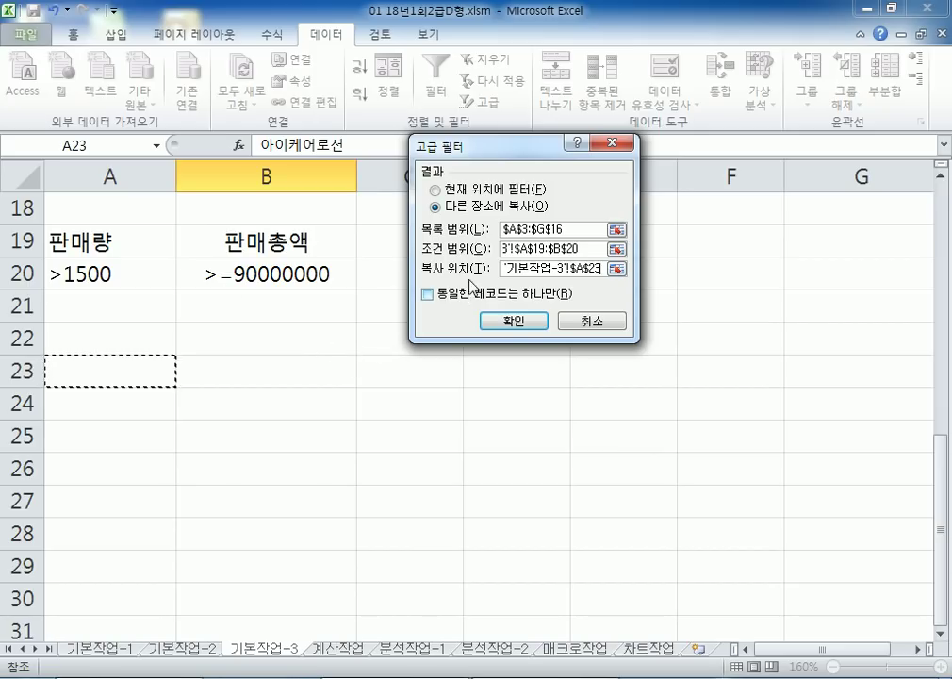
left_click(528, 324)
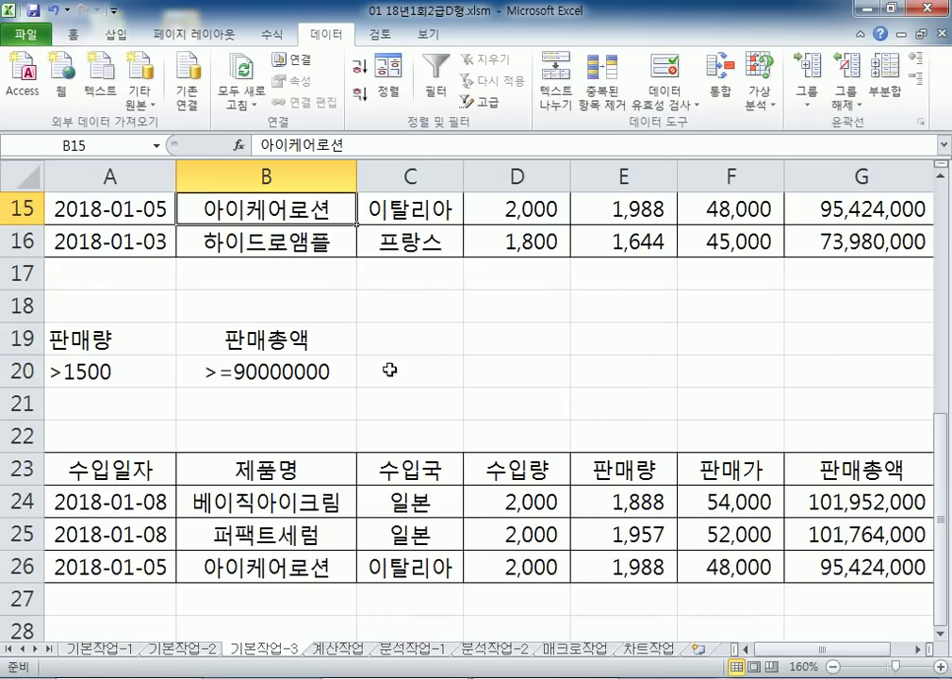
Highlight source rows 6, 10, 14 and 15 to compare against the filtered table
scroll(161, 441, "down", 1)
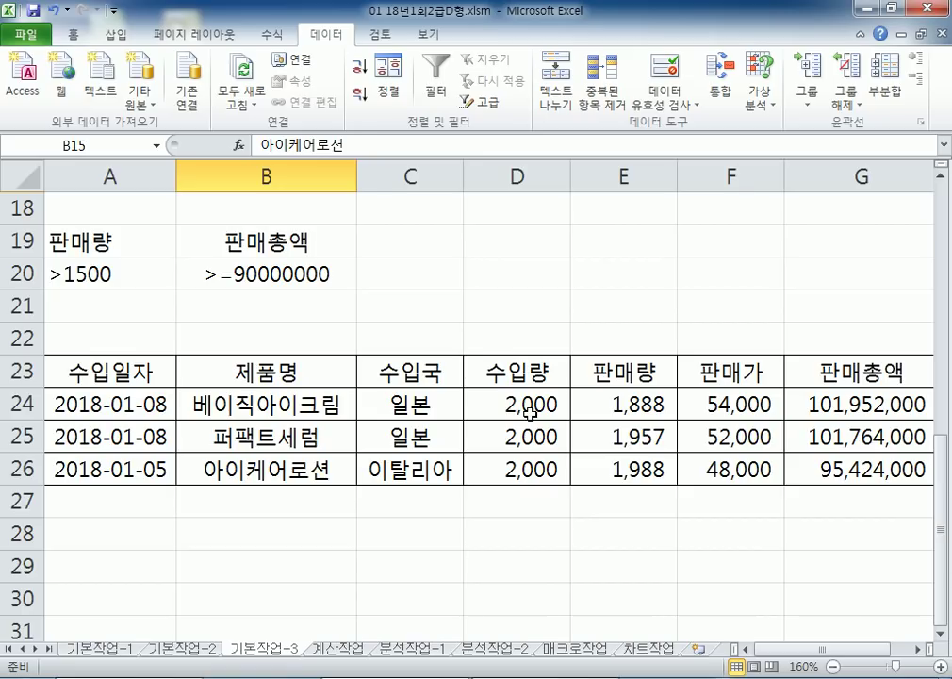
scroll(530, 412, "down", 3)
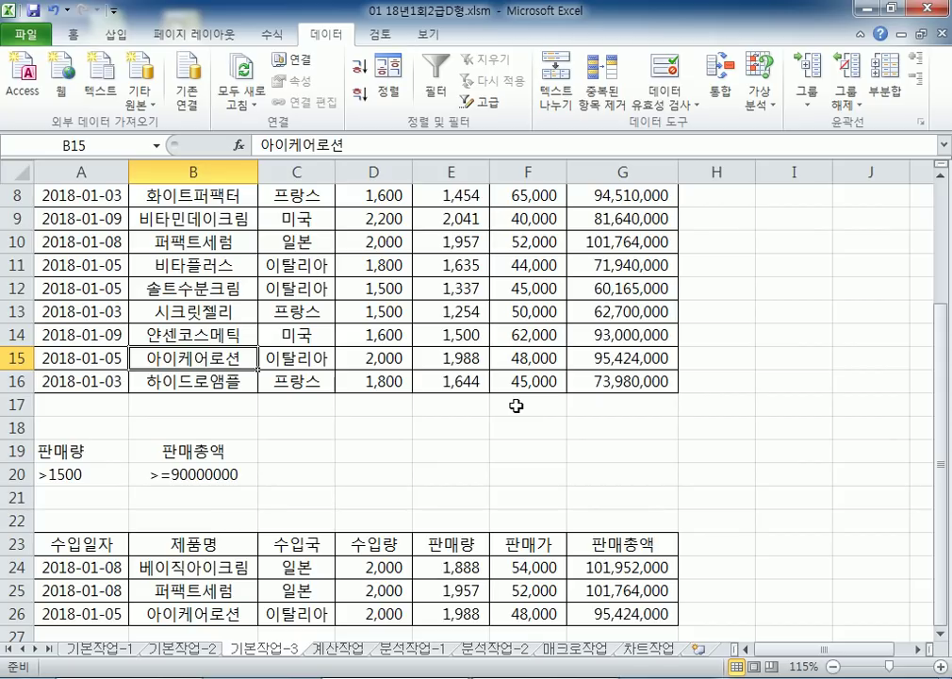
scroll(496, 525, "up", 3)
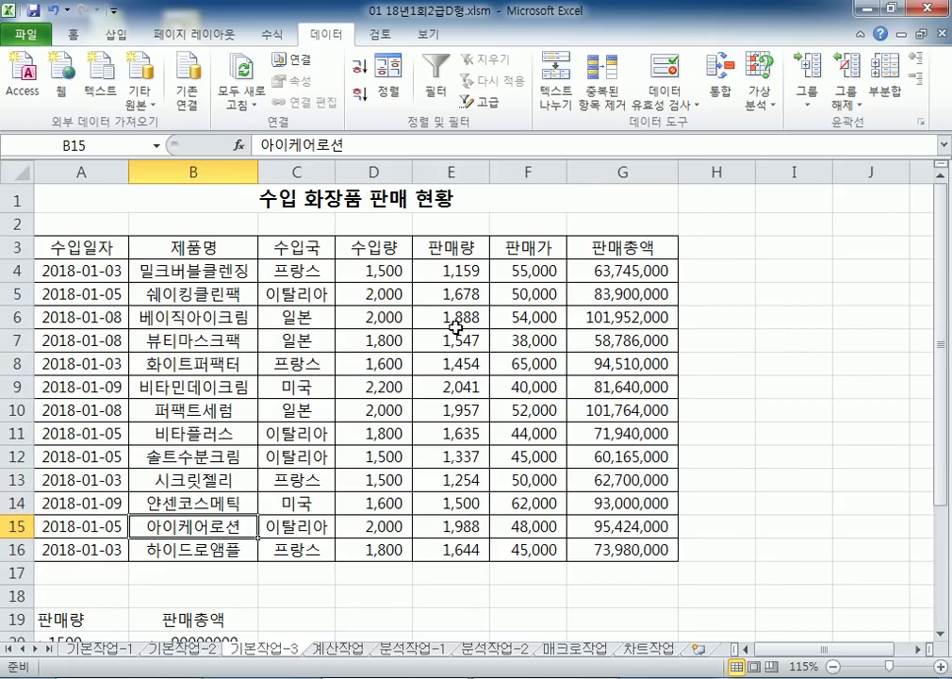
scroll(569, 447, "down", 3)
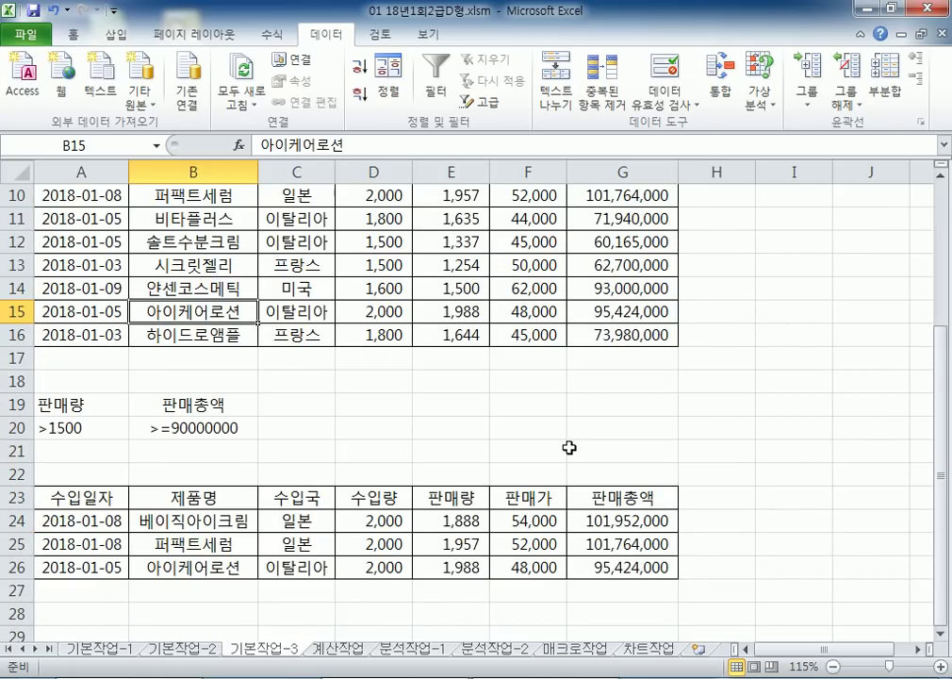
scroll(569, 448, "up", 3)
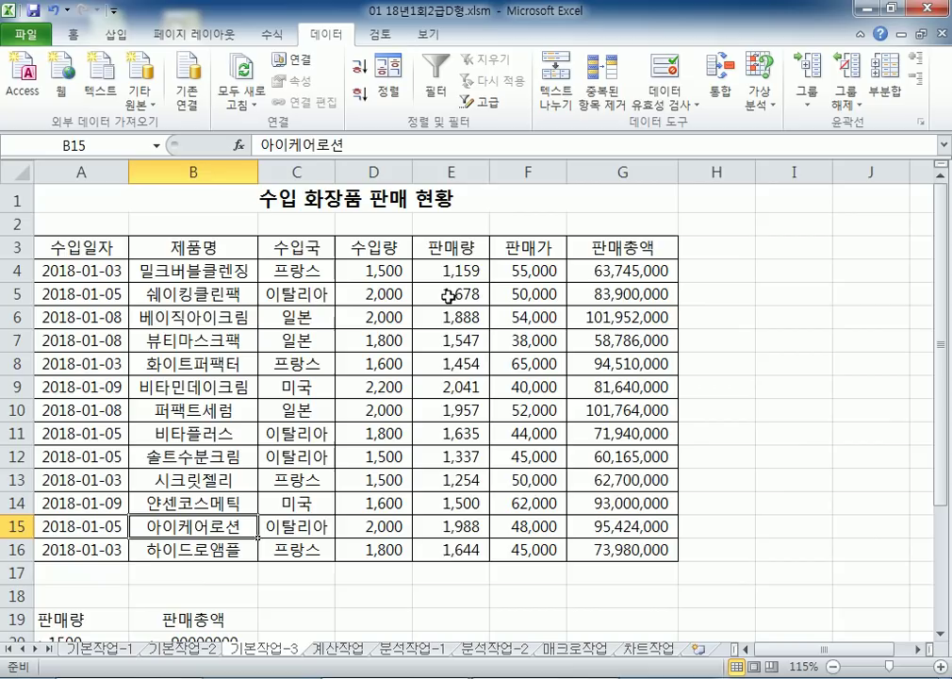
left_click(11, 316)
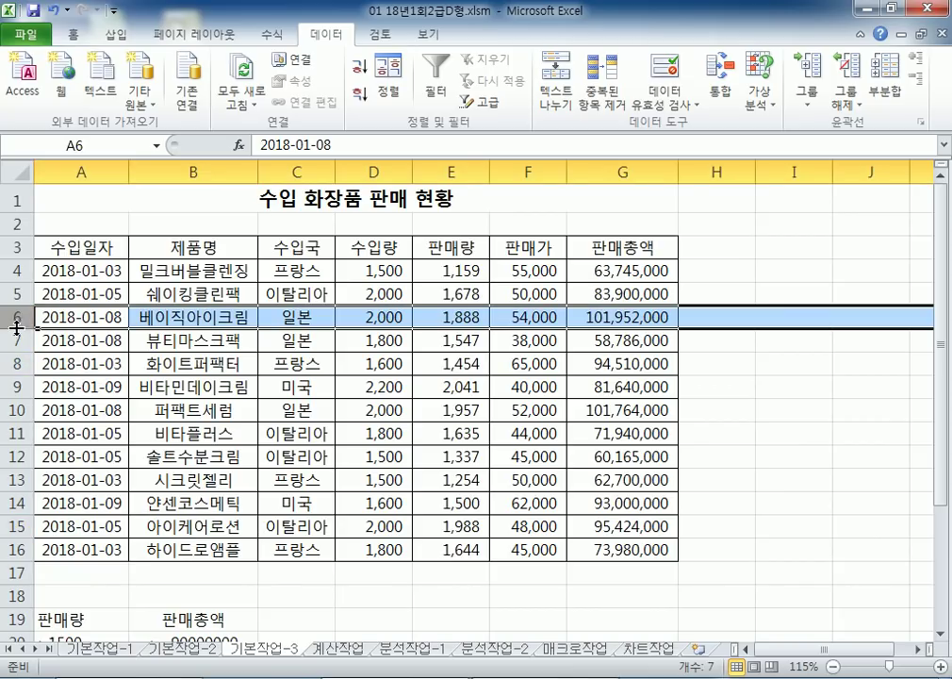
left_click(11, 410, "ctrl")
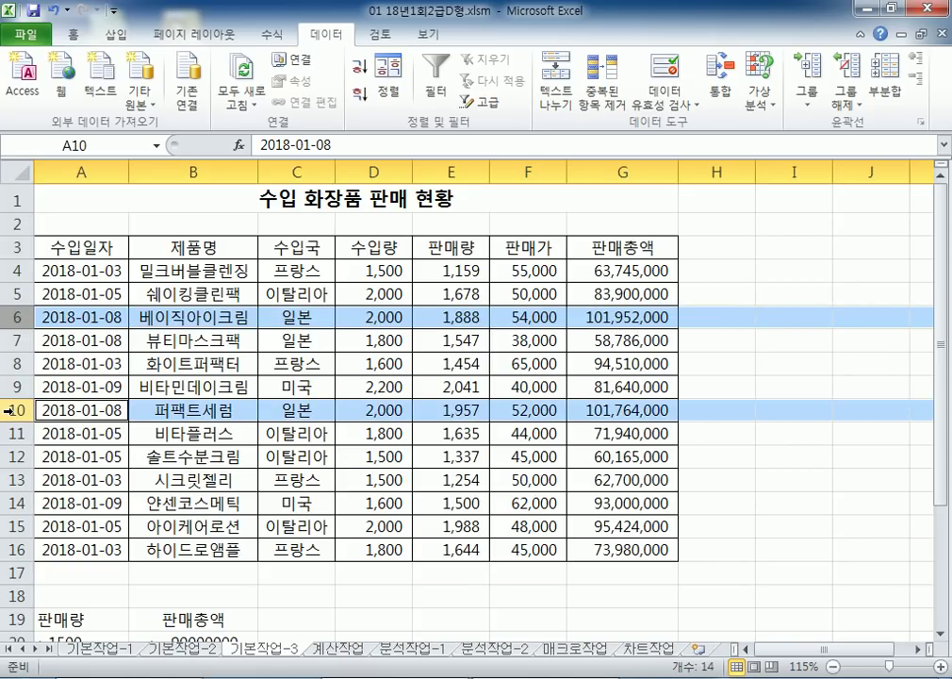
left_click(13, 502, "ctrl")
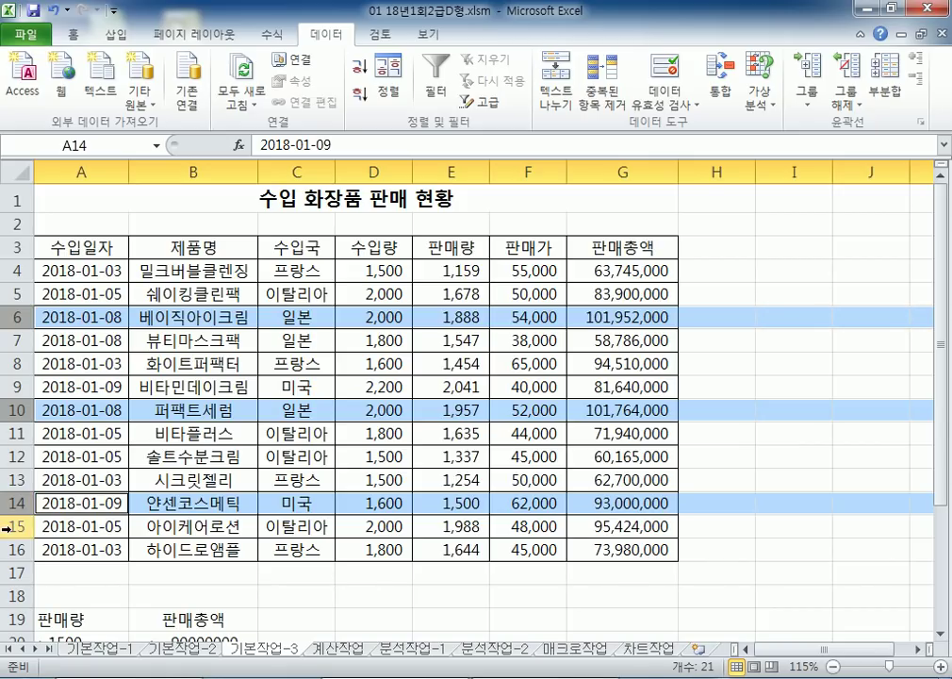
left_click(12, 526, "ctrl")
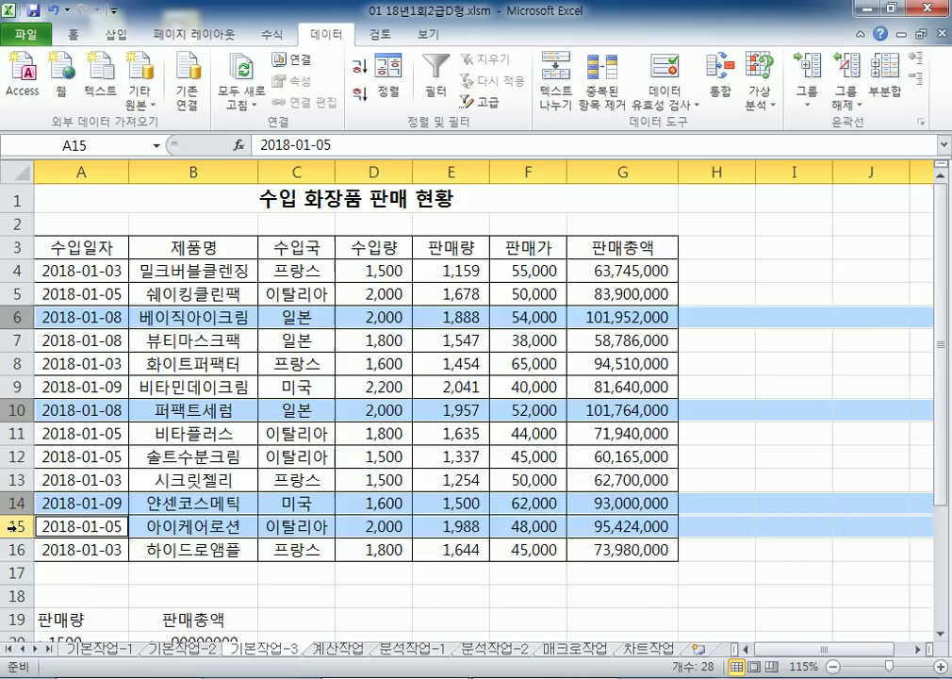
Reselect rows 15, 10 and 6 to confirm they match the three copied records
scroll(12, 526, "down", 5)
scroll(11, 528, "up", 4)
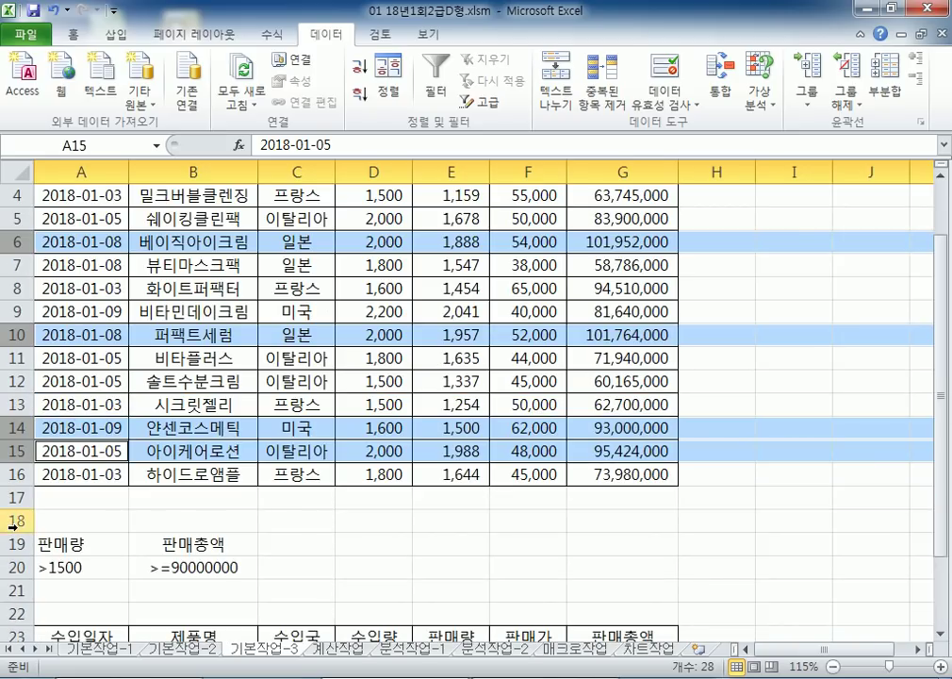
scroll(12, 526, "down", 2)
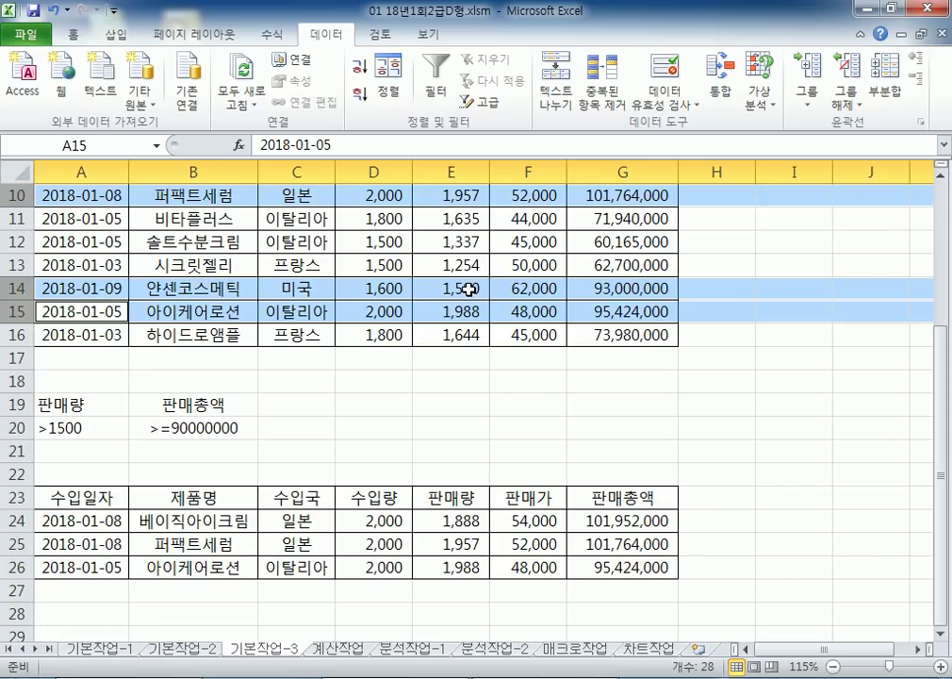
left_click(14, 311)
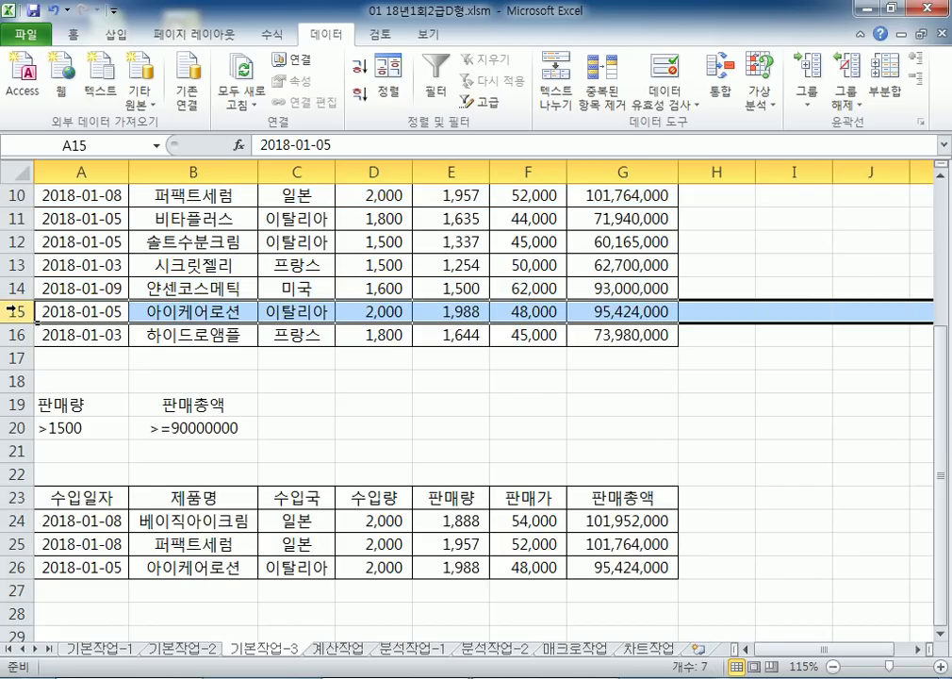
scroll(11, 311, "up", 1)
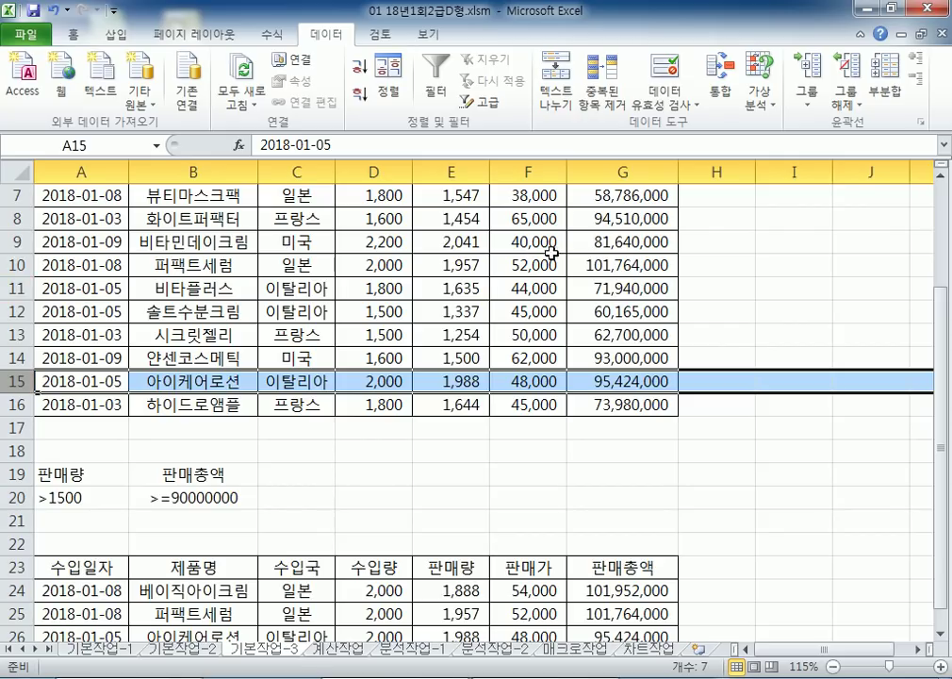
left_click(19, 265, "ctrl")
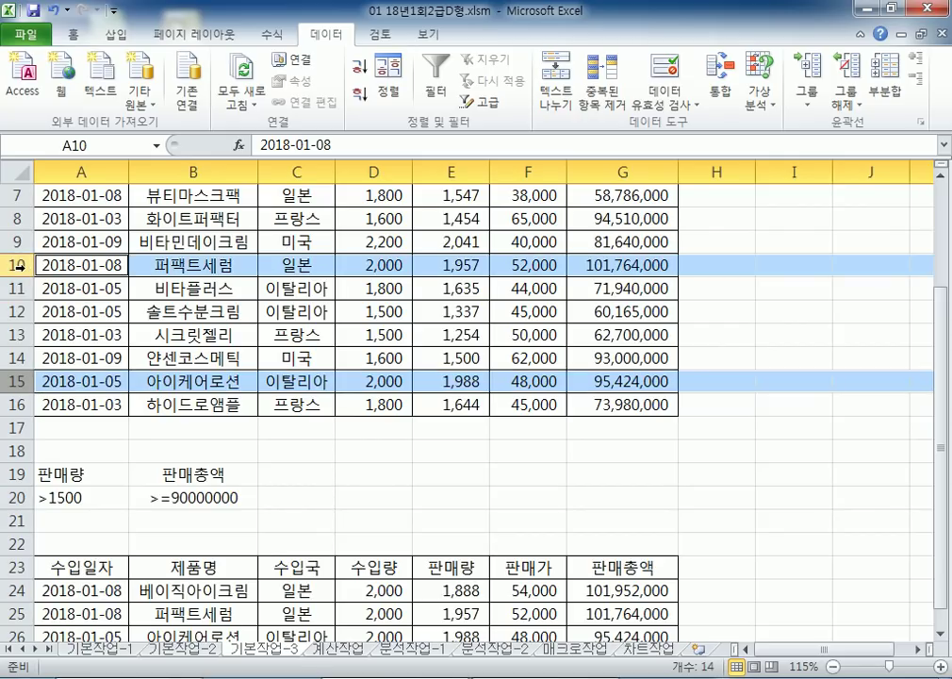
scroll(30, 276, "up", 2)
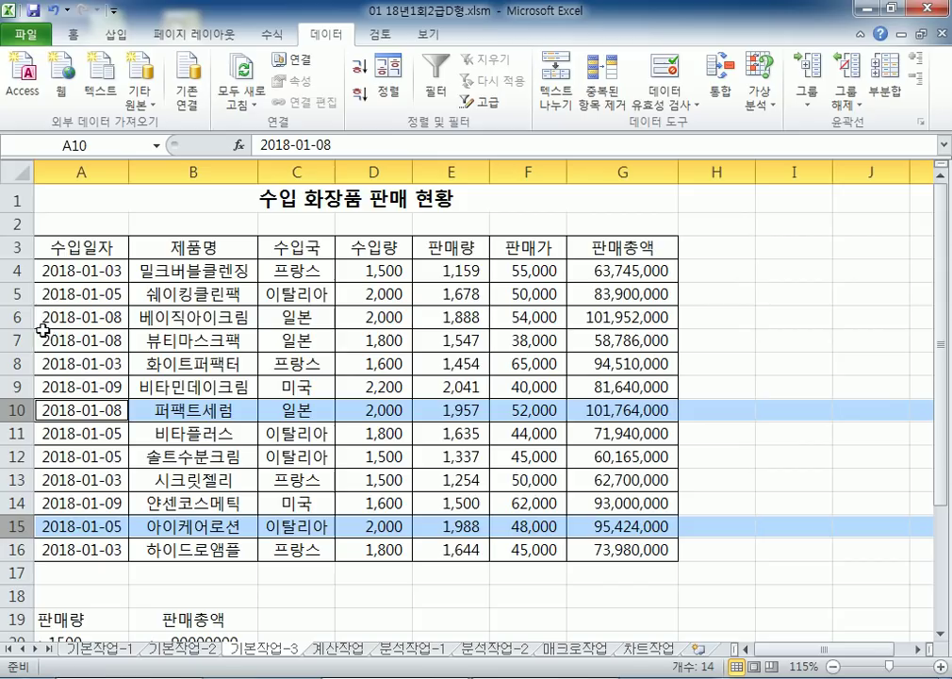
scroll(27, 321, "down", 3)
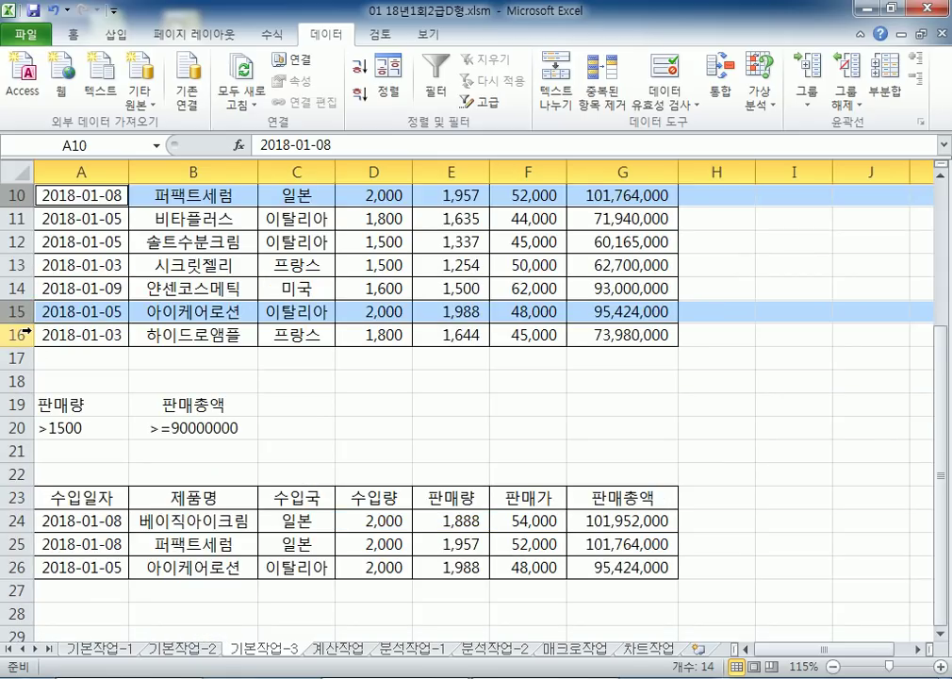
scroll(27, 334, "up", 3)
left_click(19, 317, "ctrl")
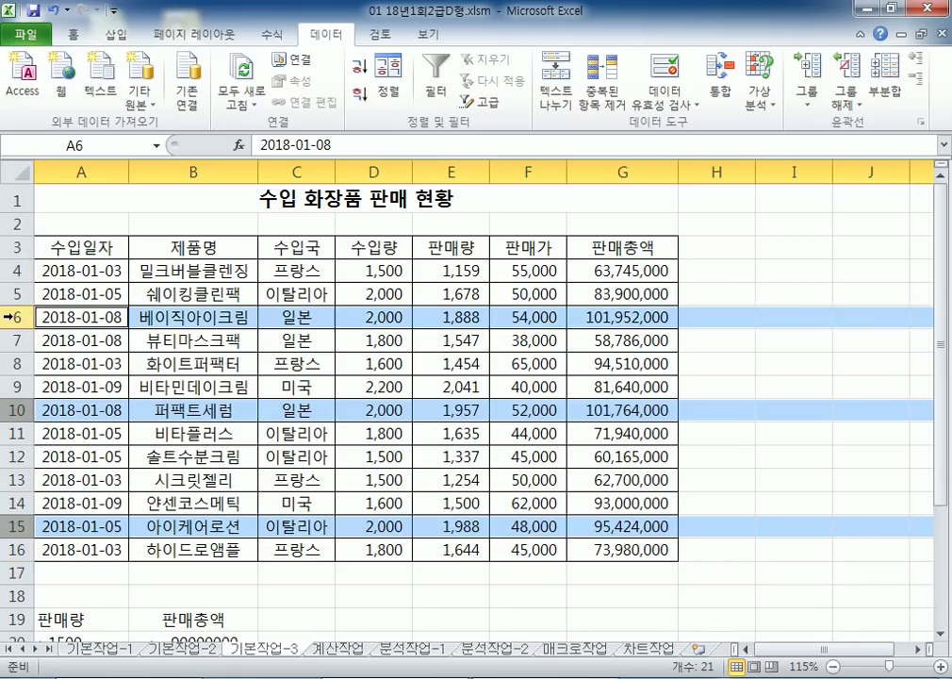
scroll(586, 275, "down", 3)
scroll(591, 266, "up", 1)
scroll(587, 312, "down", 3)
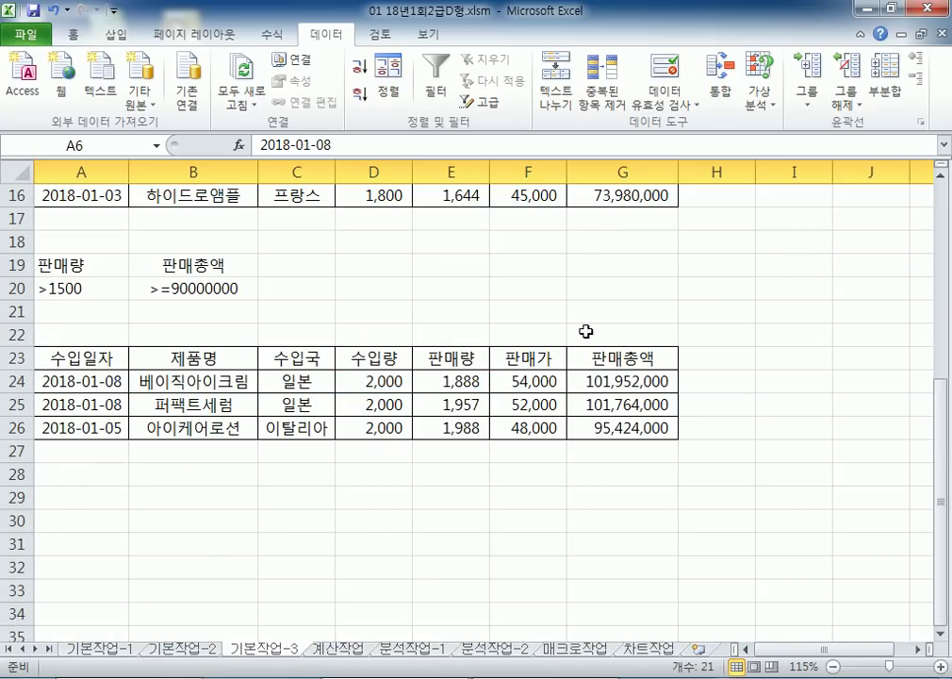
scroll(575, 381, "up", 2)
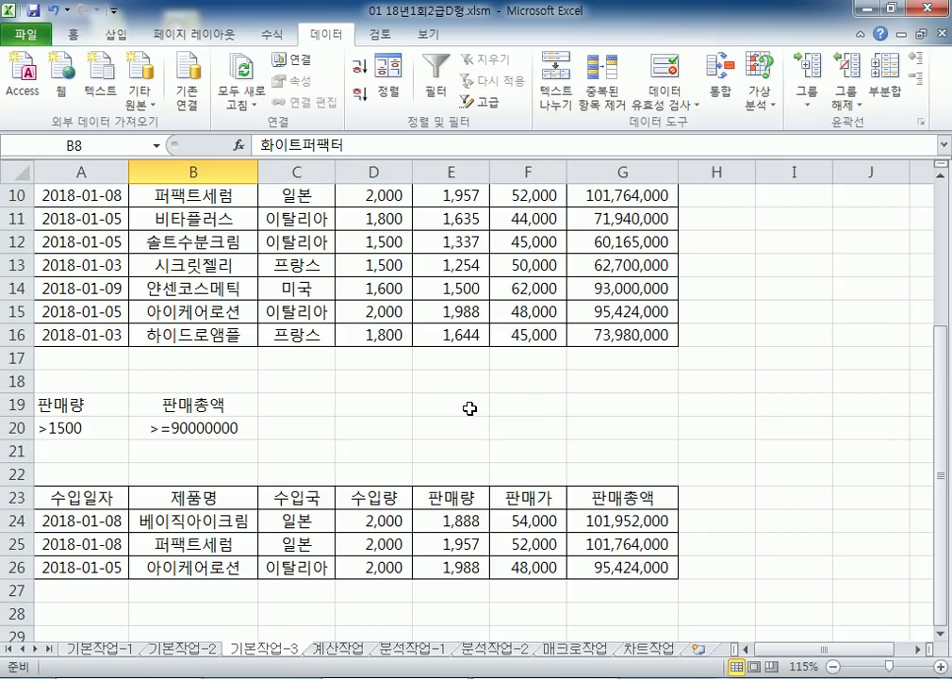
Show the 계산작업 sheet with the ribbon collapsed for more room
left_click(332, 652)
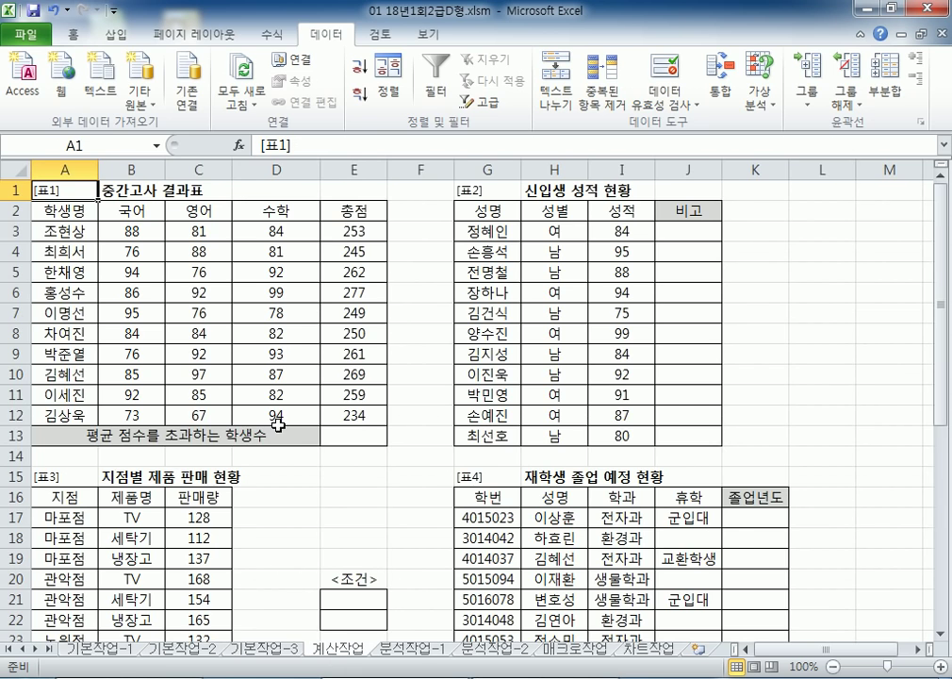
double_click(336, 38)
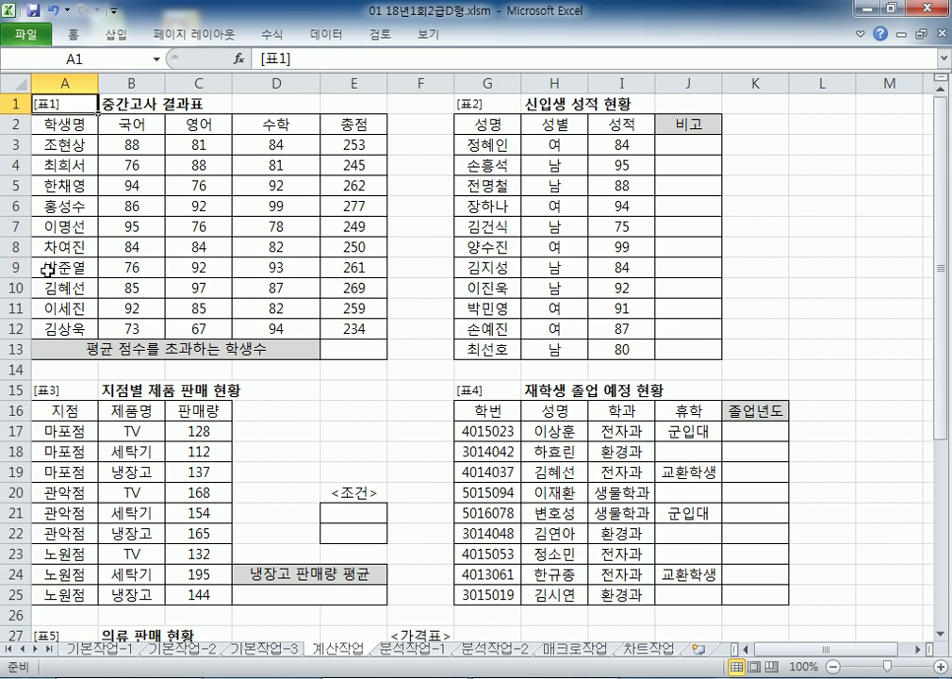
scroll(37, 216, "up", 3)
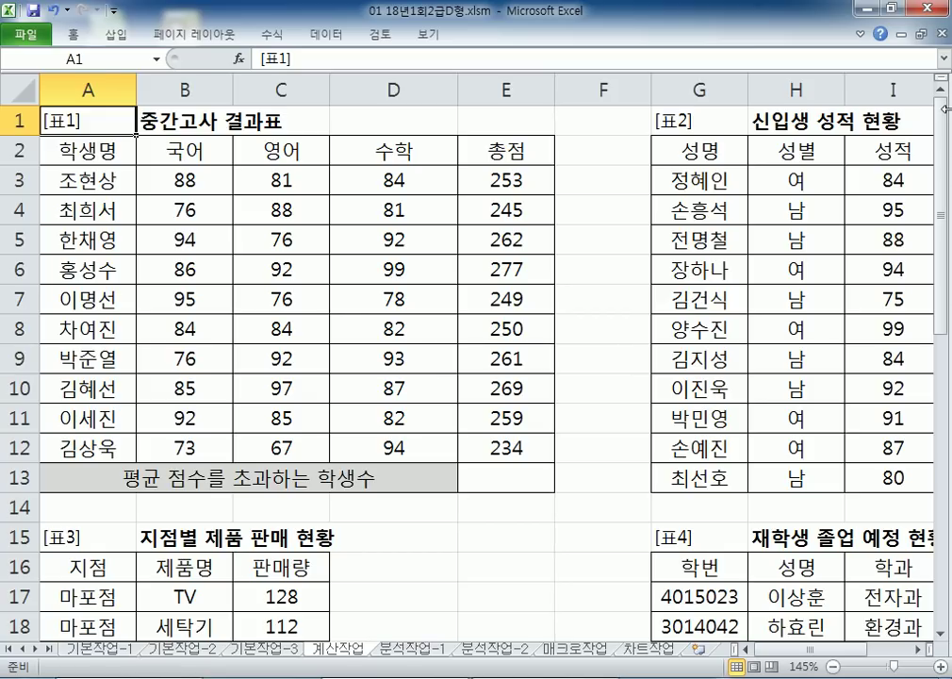
In Notepad, type the heading 132쪽) and the line 문제1)
key("alt+Tab")
type("13")
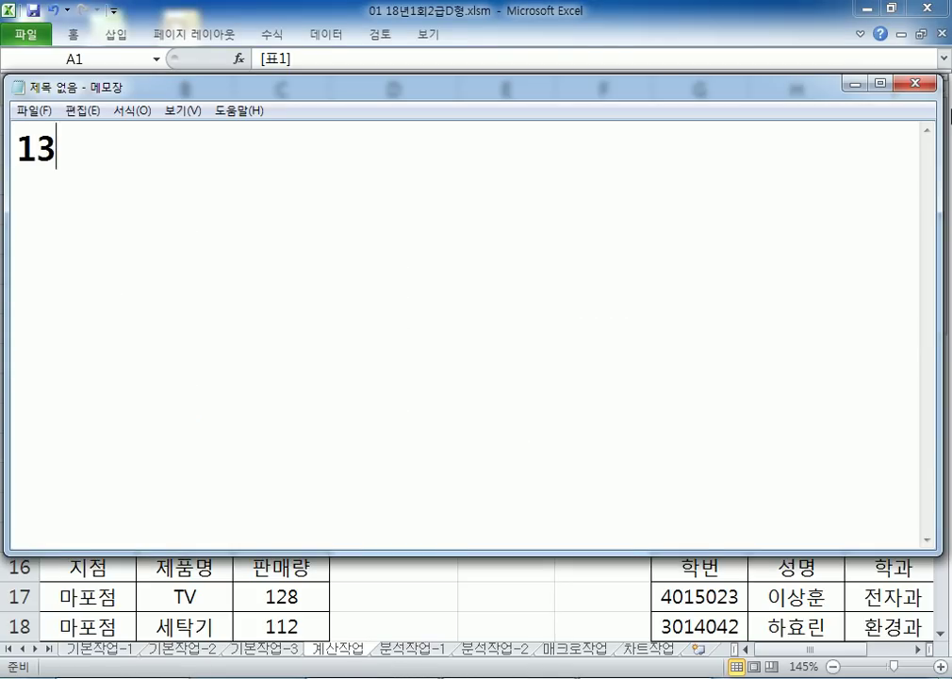
type("2Whr")
key("BackSpace")
key("BackSpace")
key("BackSpace")
key("Hangul")
type("쪽)")
key("Return")
type("문제1")
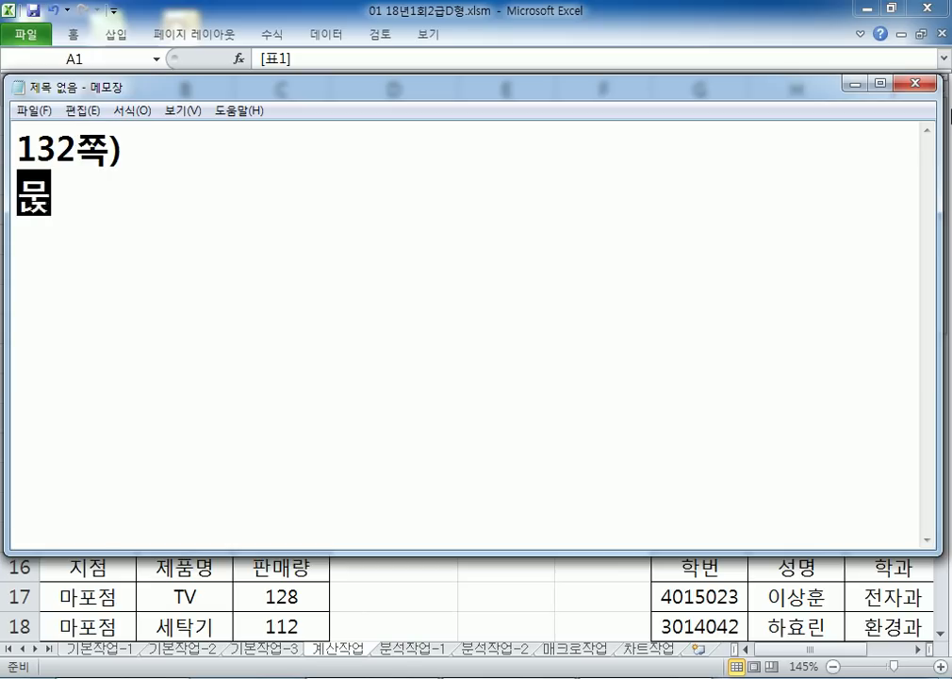
type(")")
Fix the heading to 132쪽., add a blank line, and append 총점 to 문제1)
left_click(120, 151)
key("BackSpace")
type(".")
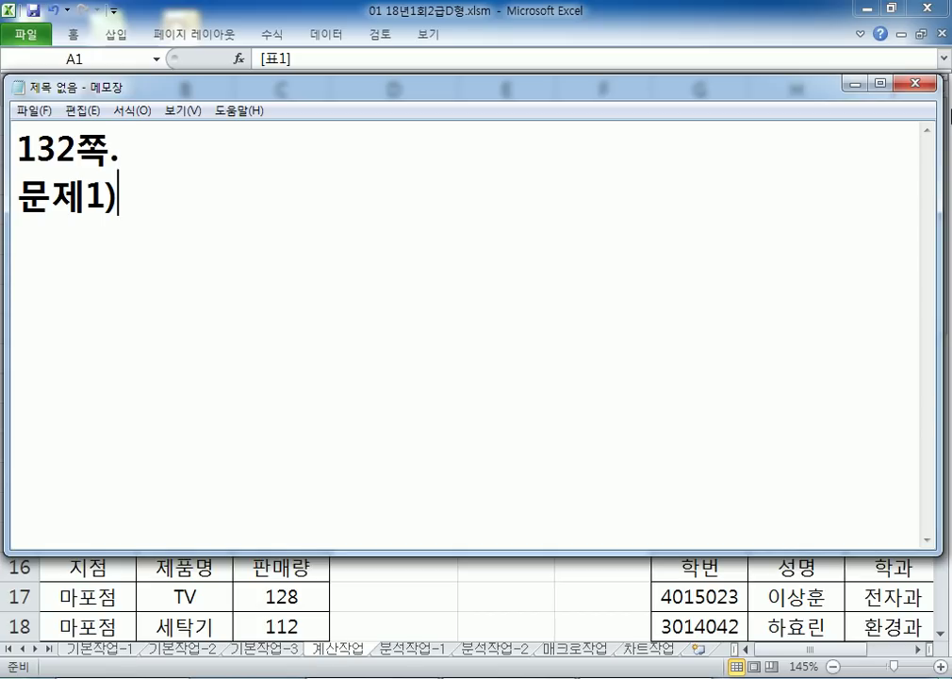
key("Up")
key("End")
key("Return")
key("Down")
key("End")
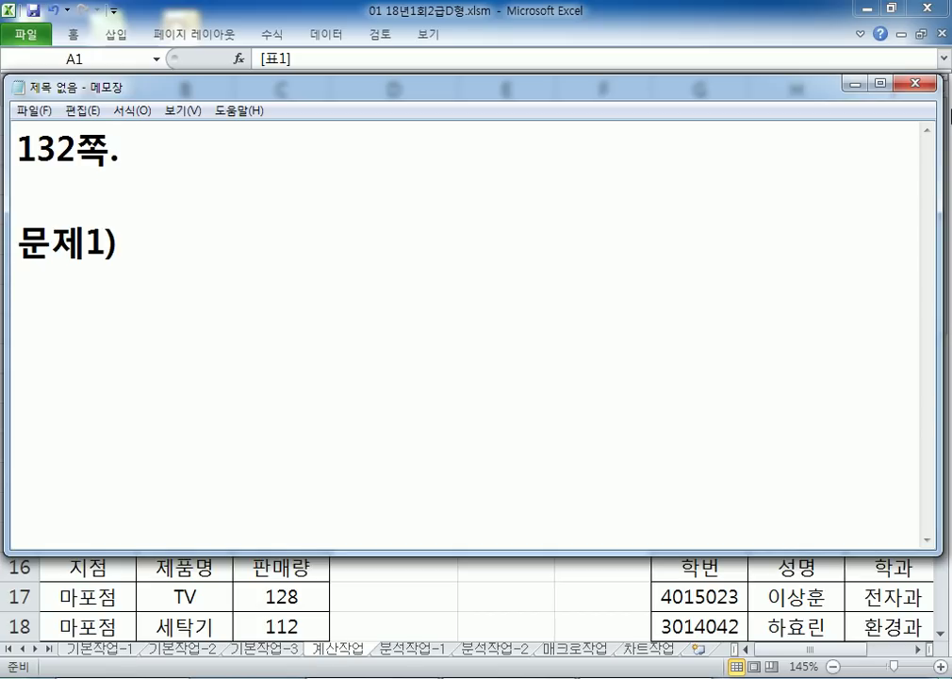
type("총점")
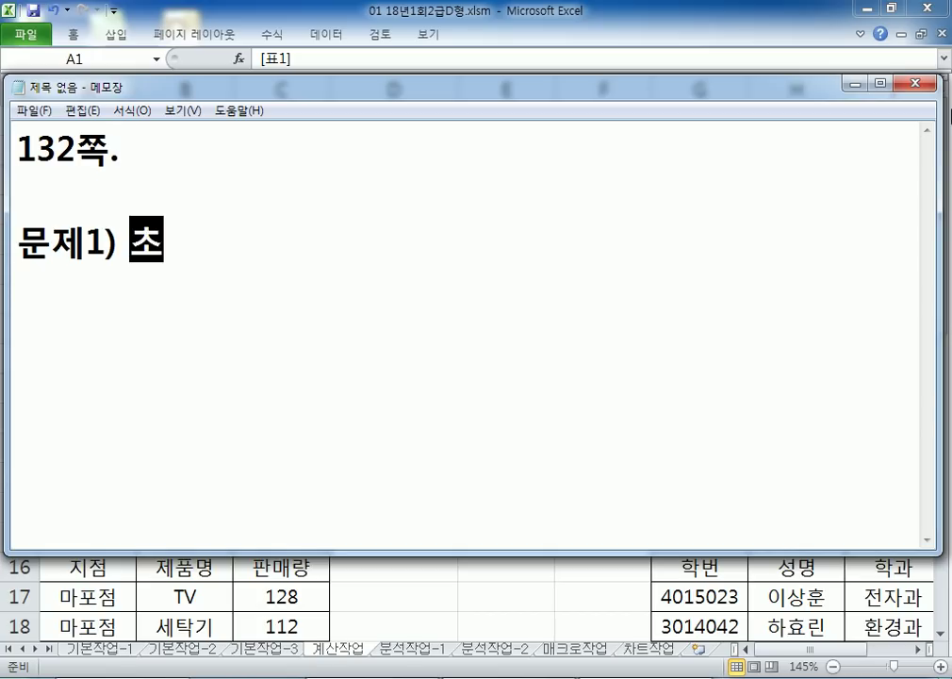
key("alt+Tab")
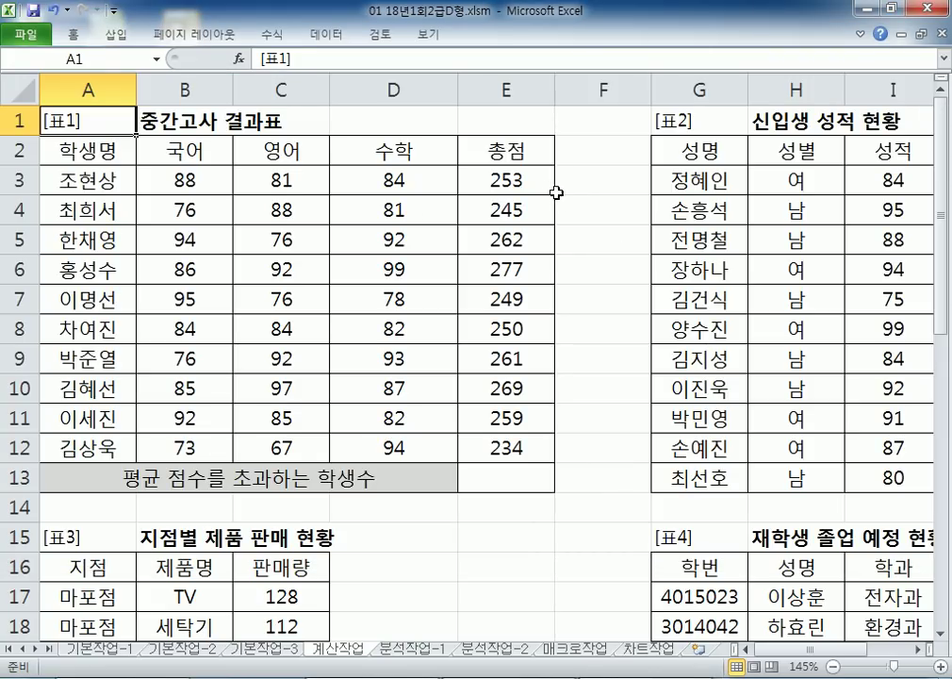
Extend the 문제1) line with (E3:E12) and the task: count students above the 총점 average
key("alt+Tab")
type("*")
key("BackSpace")
type("(")
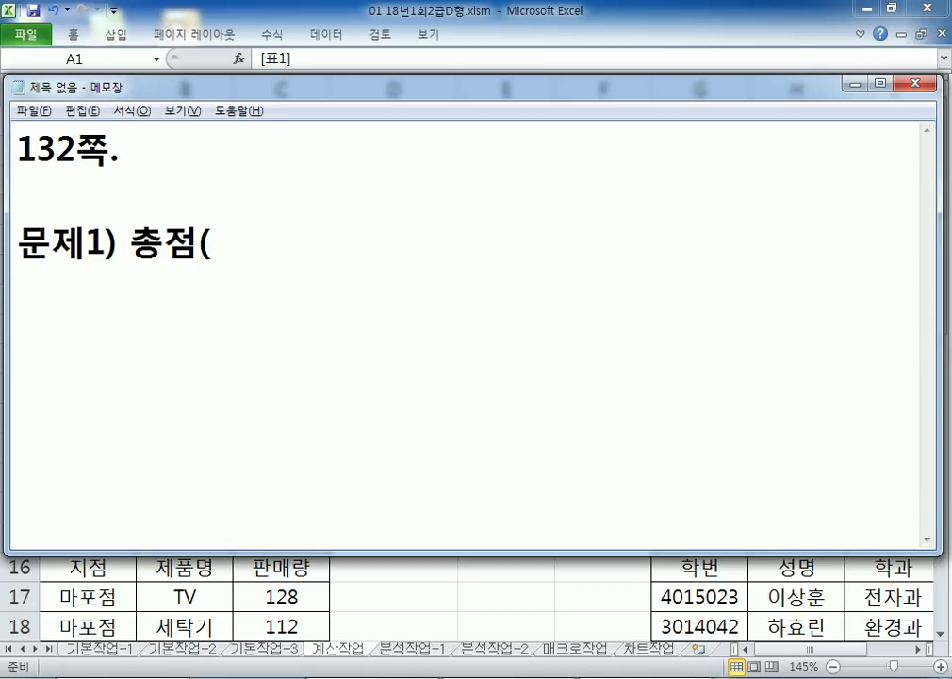
type("E3:E")
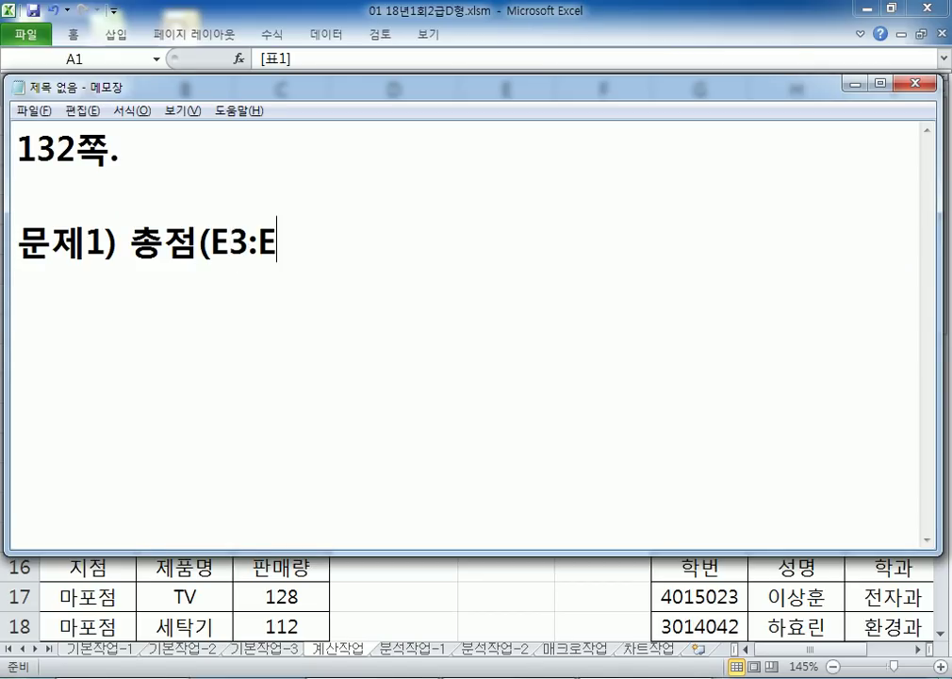
key("alt+Tab")
key("alt+Tab")
type("12")
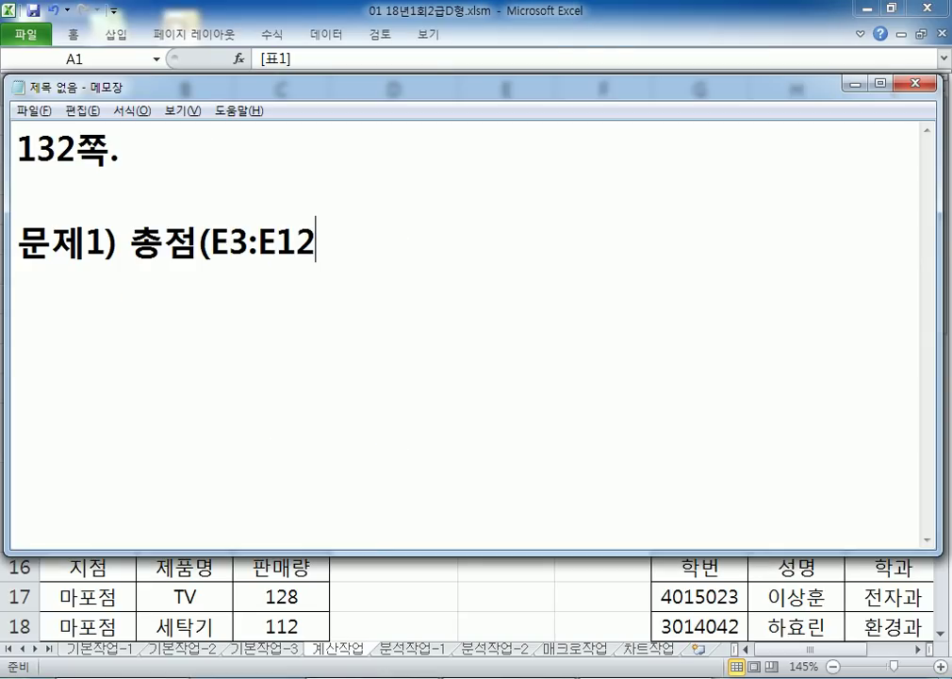
type(")")
type("DL CHDWJADML ")
type("VUD")
key("BackSpace")
key("BackSpace")
key("BackSpace")
key("BackSpace")
key("BackSpace")
key("BackSpace")
key("BackSpace")
key("BackSpace")
key("BackSpace")
key("BackSpace")
key("BackSpace")
key("BackSpace")
key("BackSpace")
key("BackSpace")
key("BackSpace")
key("BackSpace")
type("이 총")
key("BackSpace")
key("BackSpace")
type("총점의 평규")
type("균을 ")
type("초과하는 ")
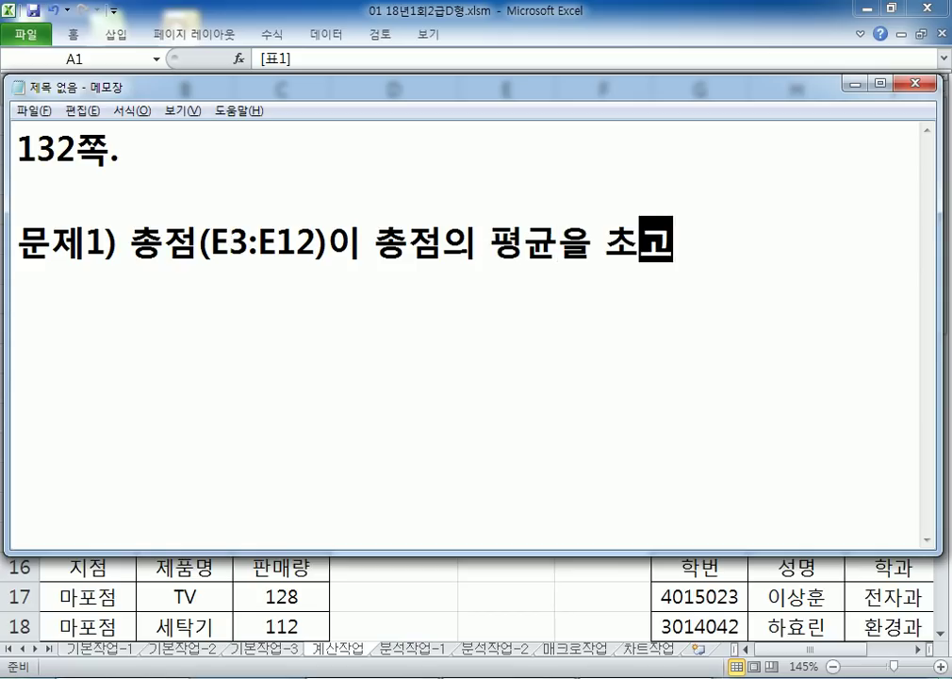
type("학생들")
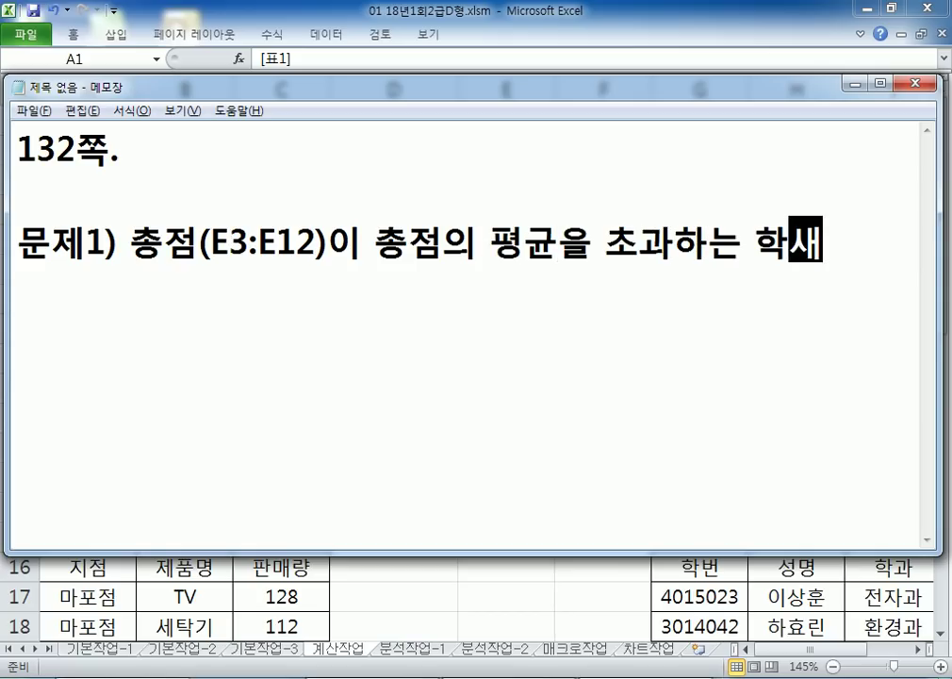
type("의 수를 겟")
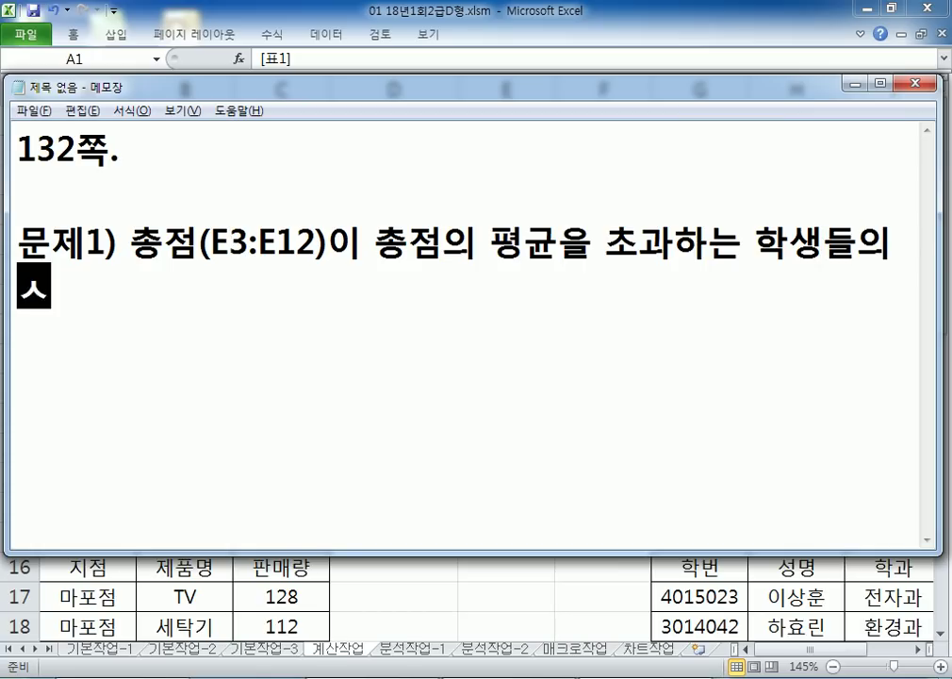
type("산")
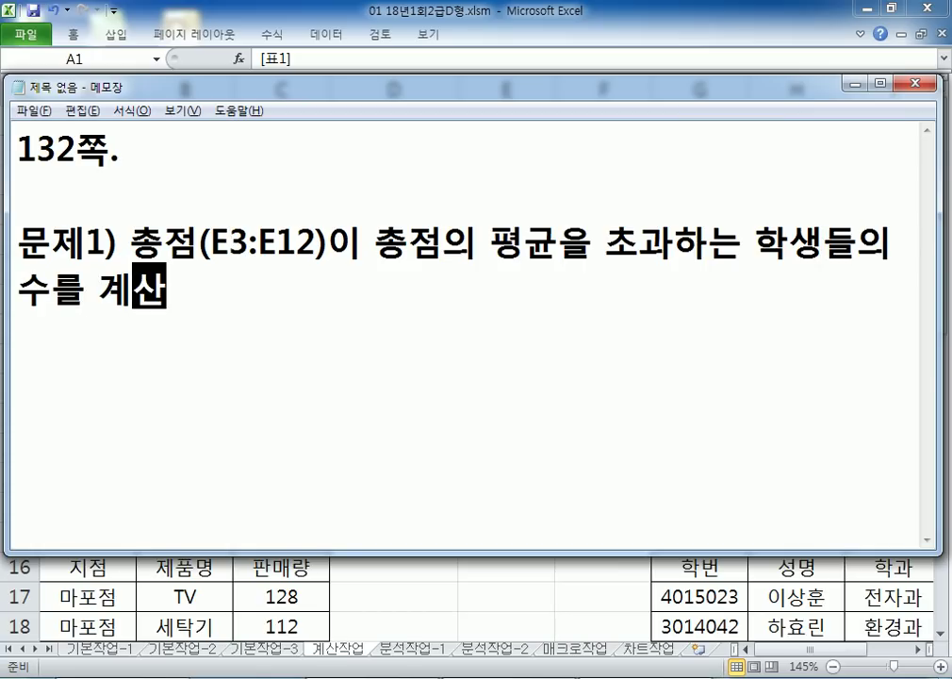
Add the hint line 'COUNTIF, AVERAGE 함수, &연산자 사용' followed by blank lines
key("Return")
type("C")
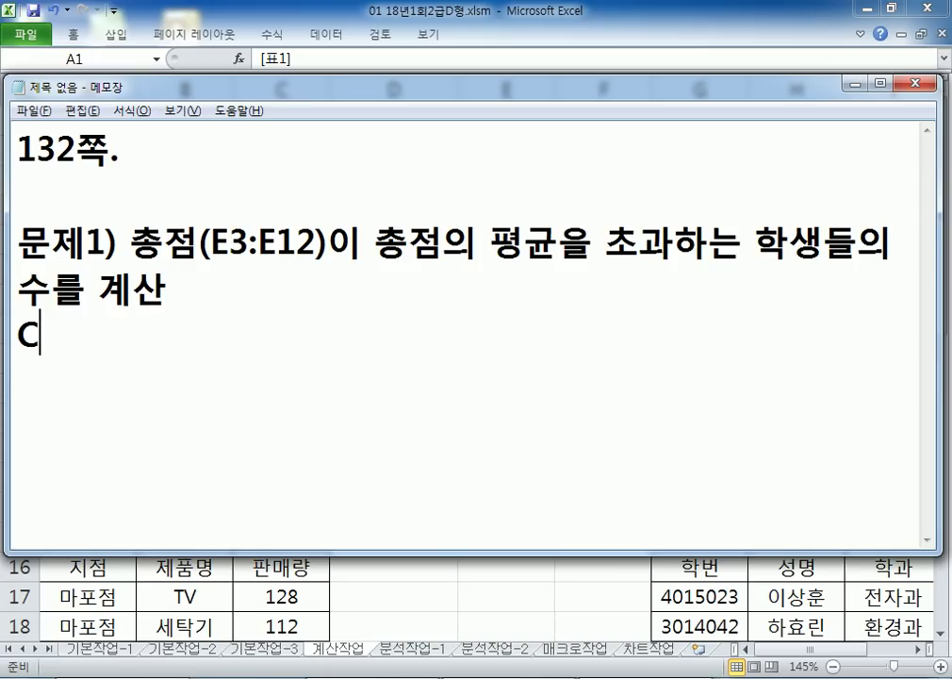
type("OUNTIF, ")
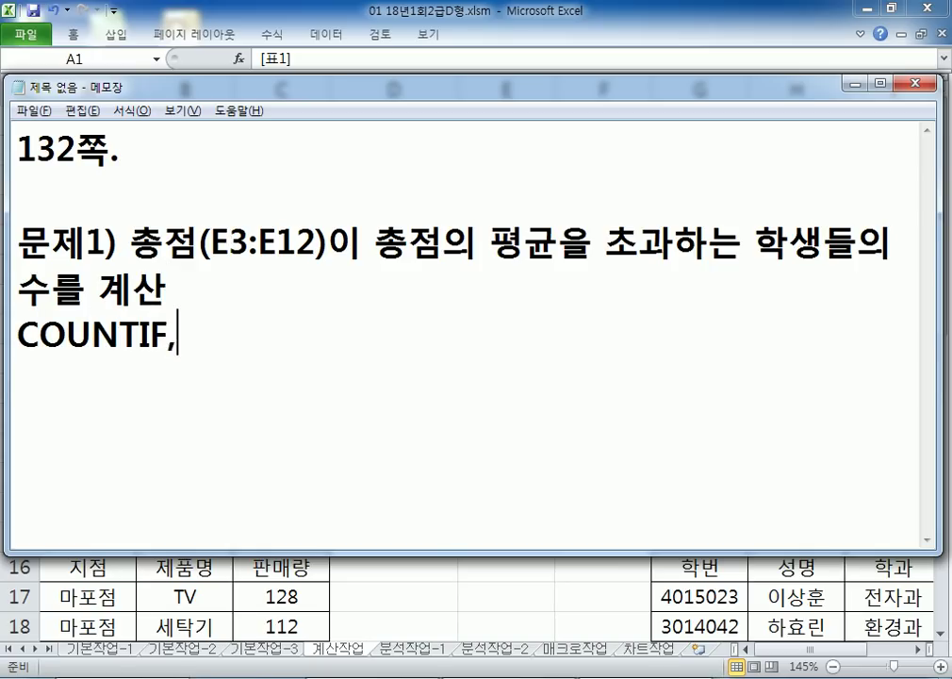
type("AVER")
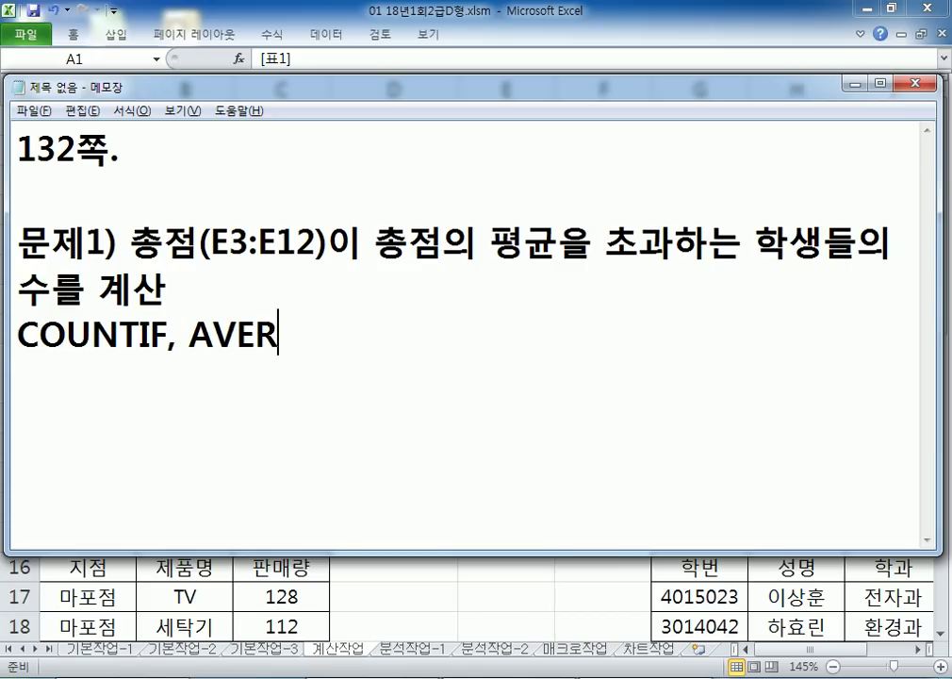
type("AGE 함스")
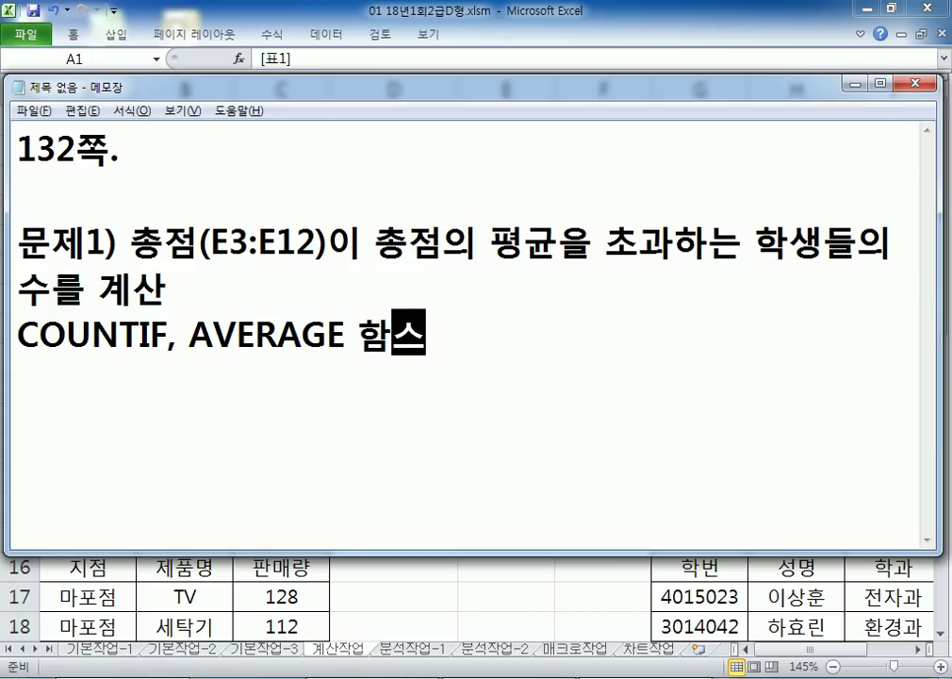
key("BackSpace")
type("수, ")
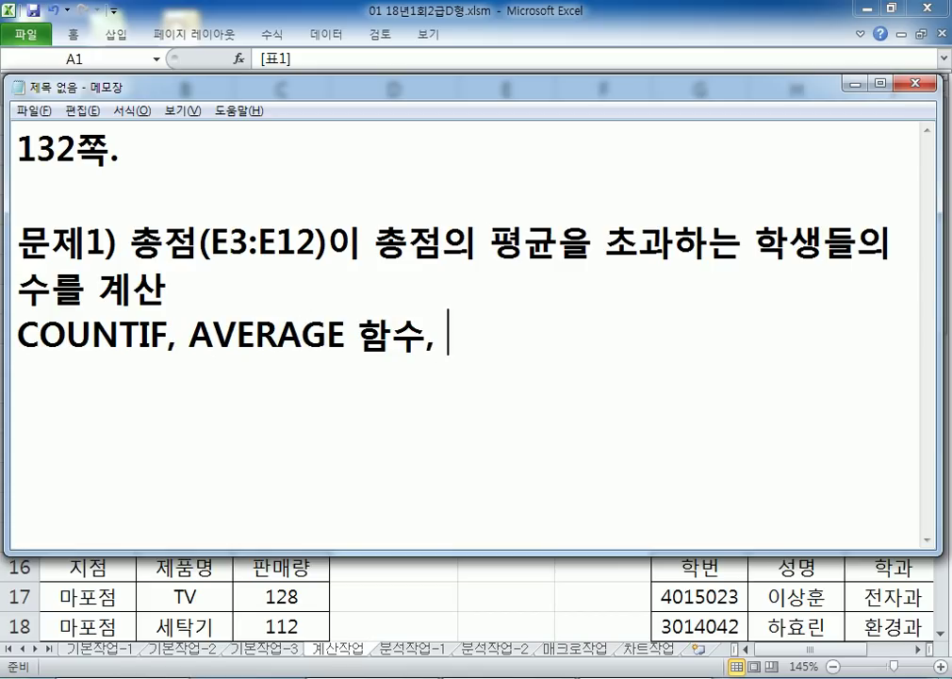
type("&")
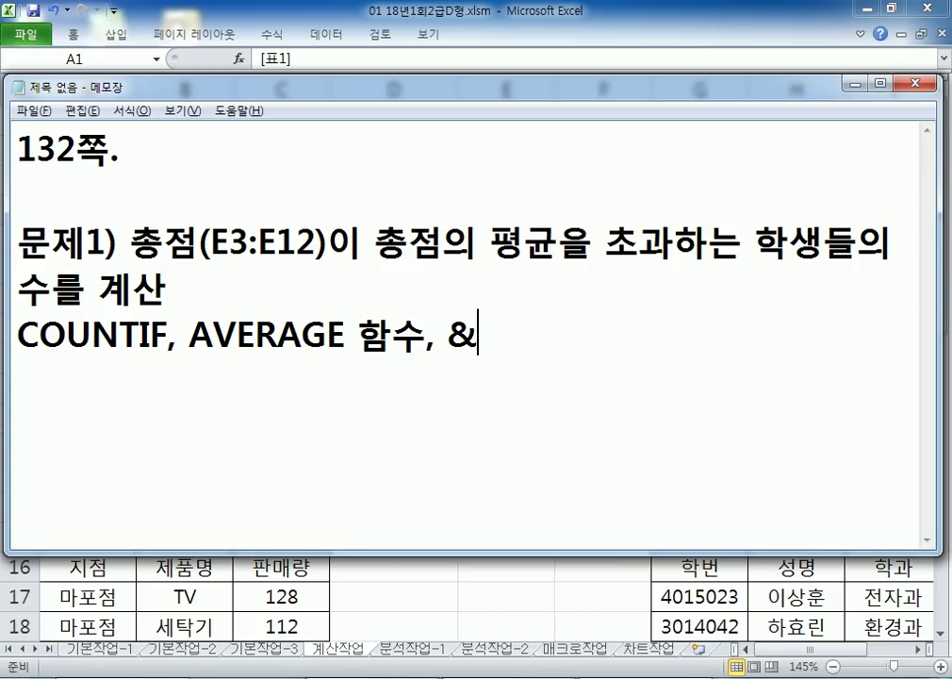
type("여ㅛㄴ")
key("BackSpace")
key("BackSpace")
key("BackSpace")
type("연")
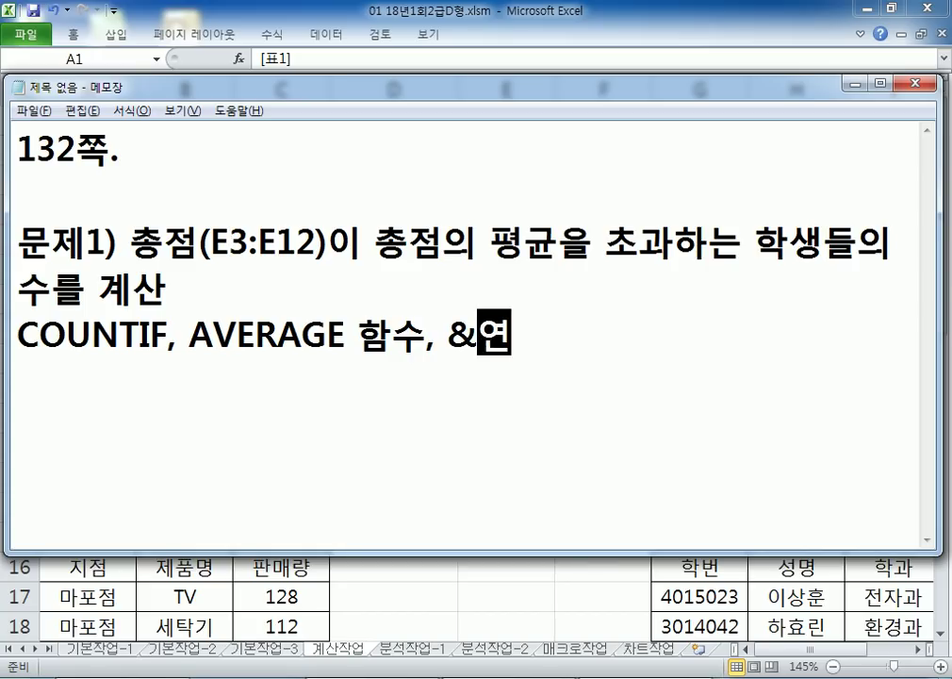
type("산자")
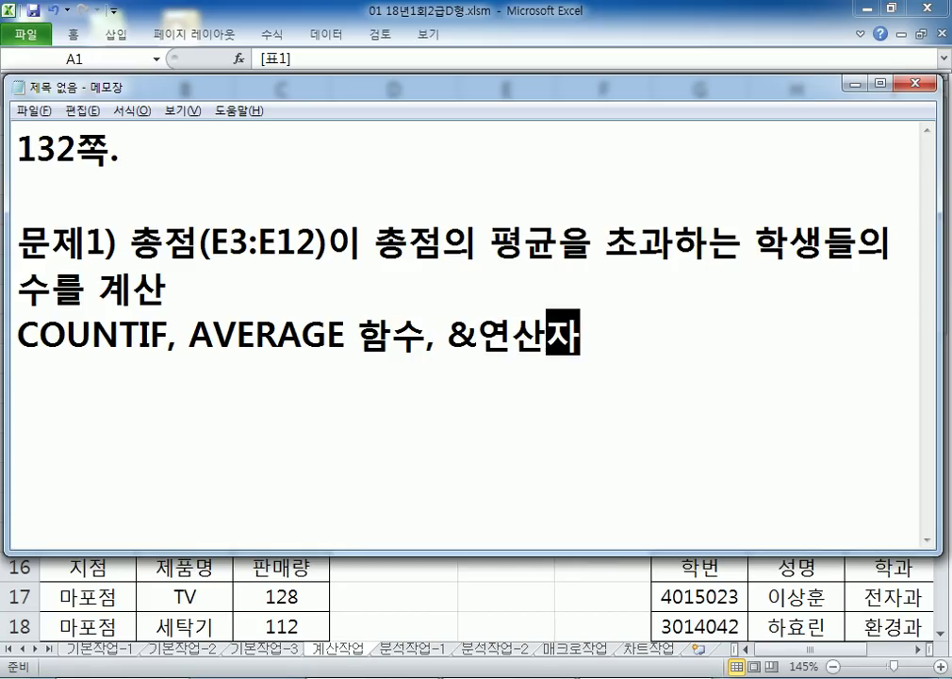
type(" 사용")
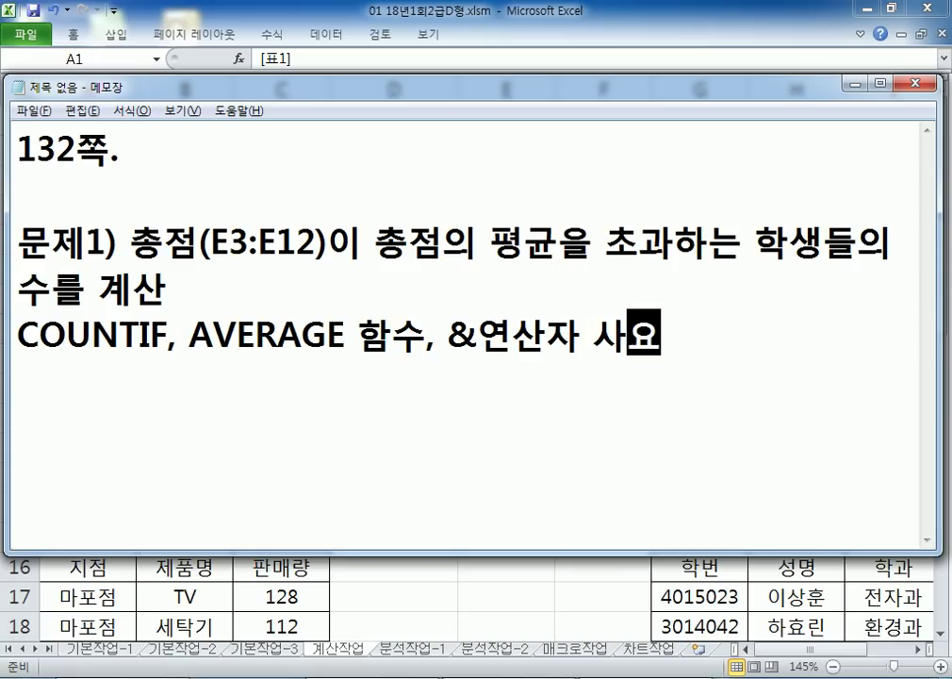
key("Return")
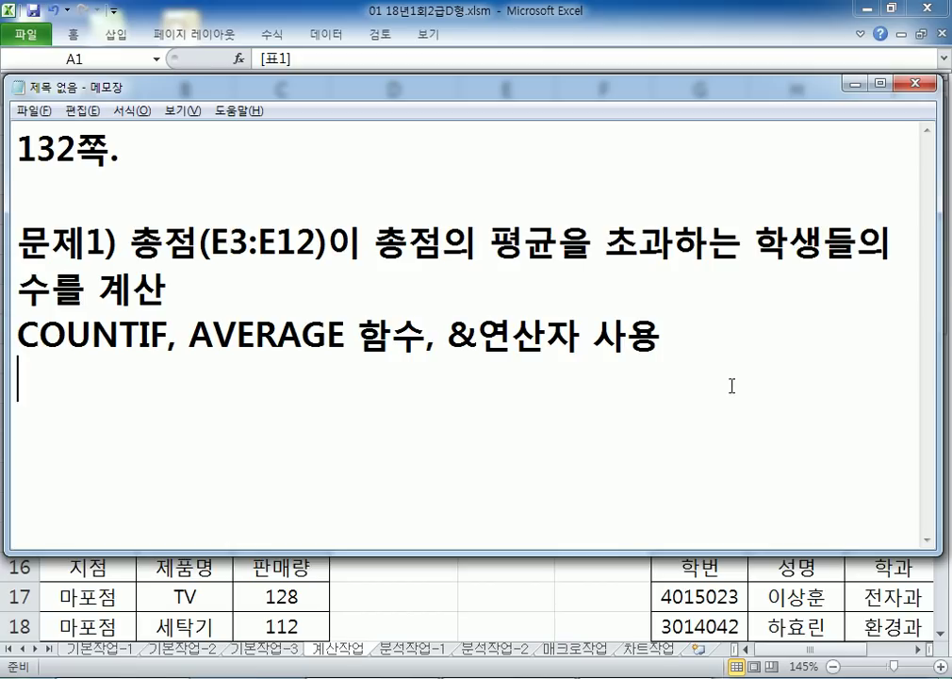
key("Return")
key("Return")
key("Return")
key("Return")
key("Return")
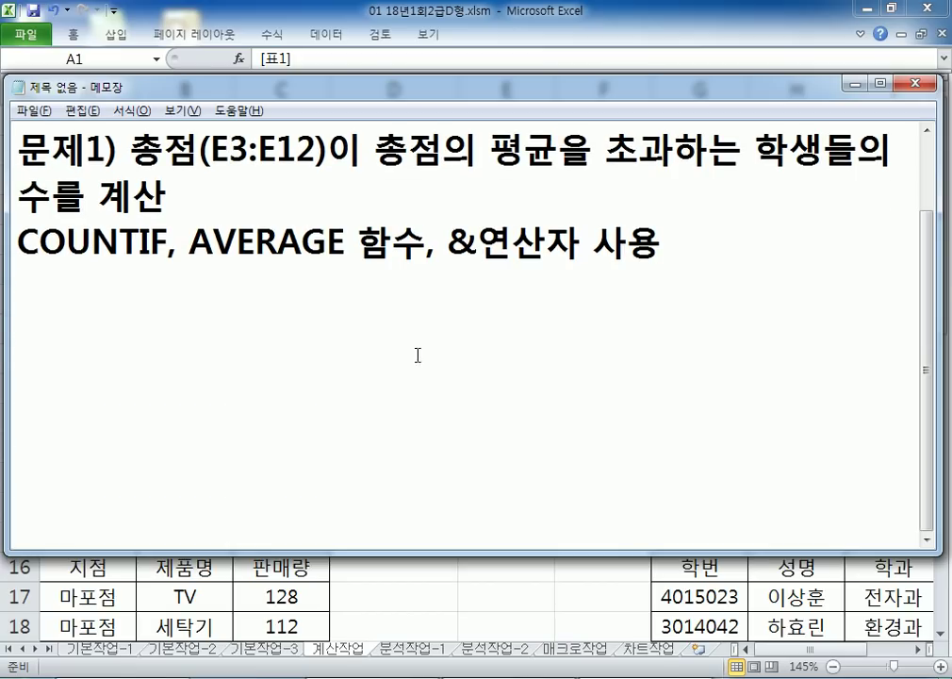
Write the syntax reminder =COUNTIF(범위, 조건) below the hints, then return to Excel
left_click(256, 285)
key("alt+Tab")
key("alt+Tab")
type("=COUNTIF(범위, 조건)")
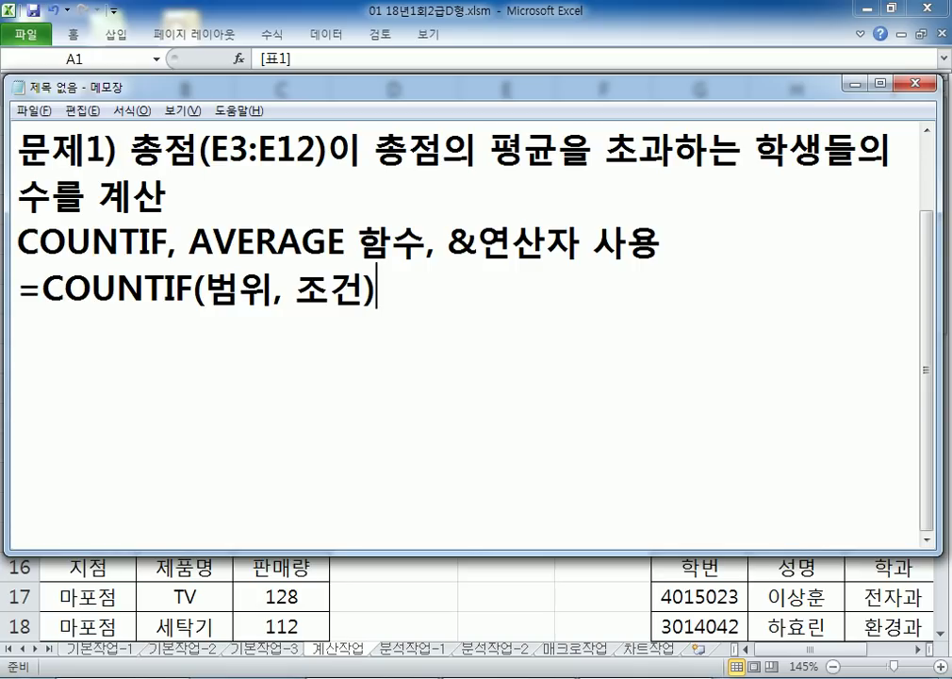
key("alt+Tab")
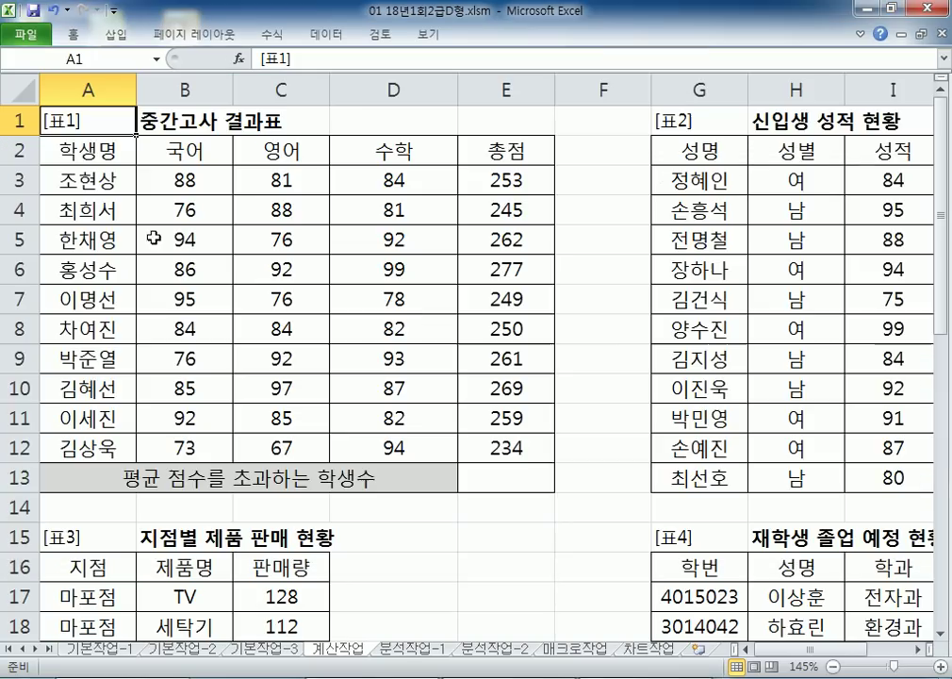
Check the 총점 range E3:E12, then write the draft =COUNTIF(E3:E12, 평균 초과) in Notepad
left_click_drag(503, 174, 505, 443)
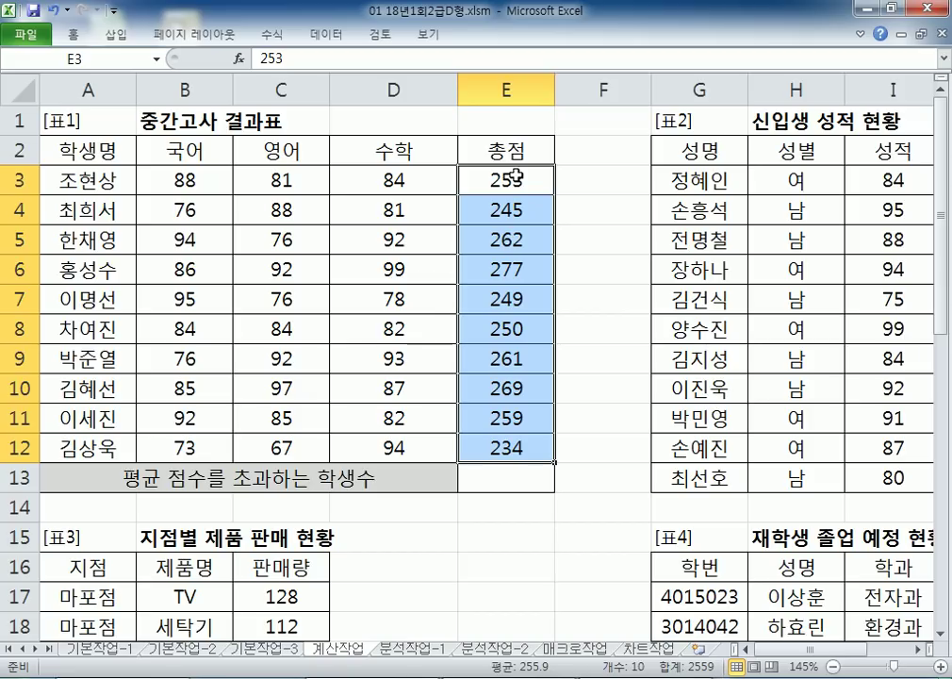
key("alt+Tab")
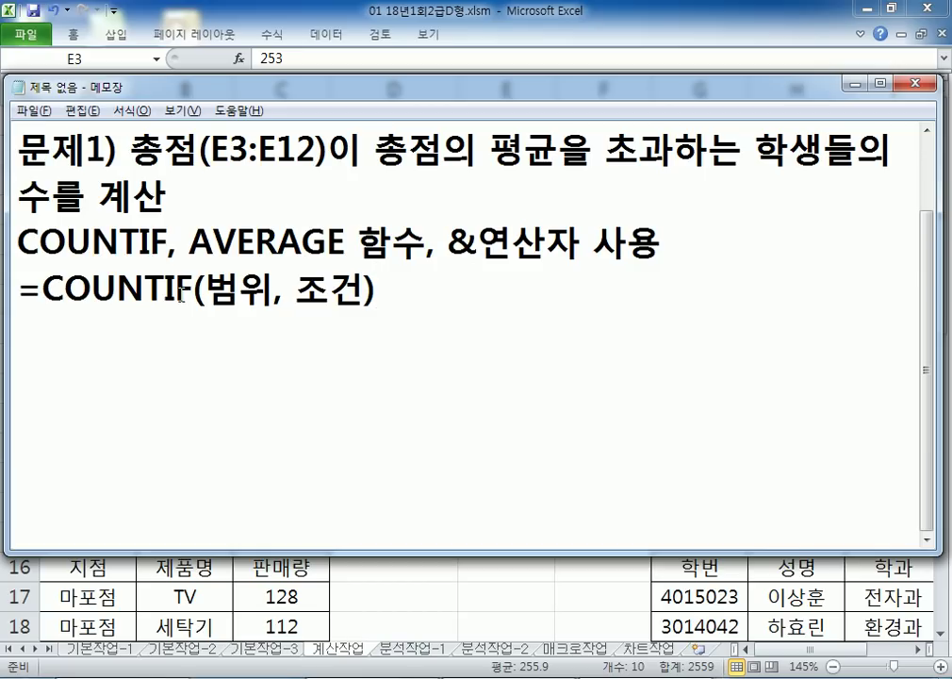
key("Return")
type("=채ㅕㅜ")
key("BackSpace")
key("BackSpace")
key("BackSpace")
key("Hangul")
type("COUNTIF(")
type("ㄷ3")
key("BackSpace")
key("BackSpace")
key("Hangul")
type("ED3")
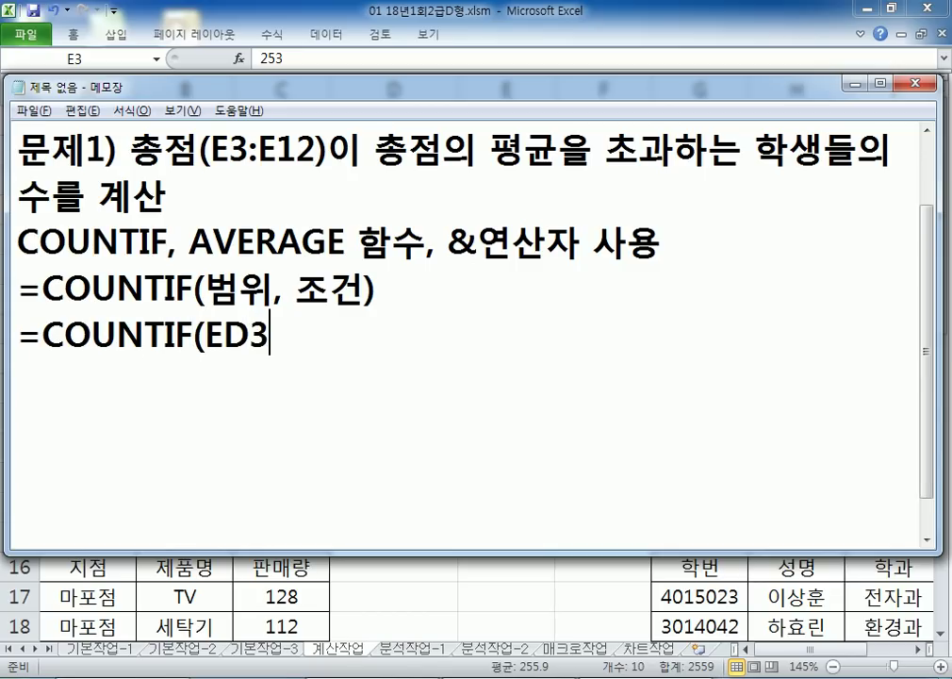
key("BackSpace")
type("3:D12")
key("BackSpace")
key("BackSpace")
key("BackSpace")
type("E12")
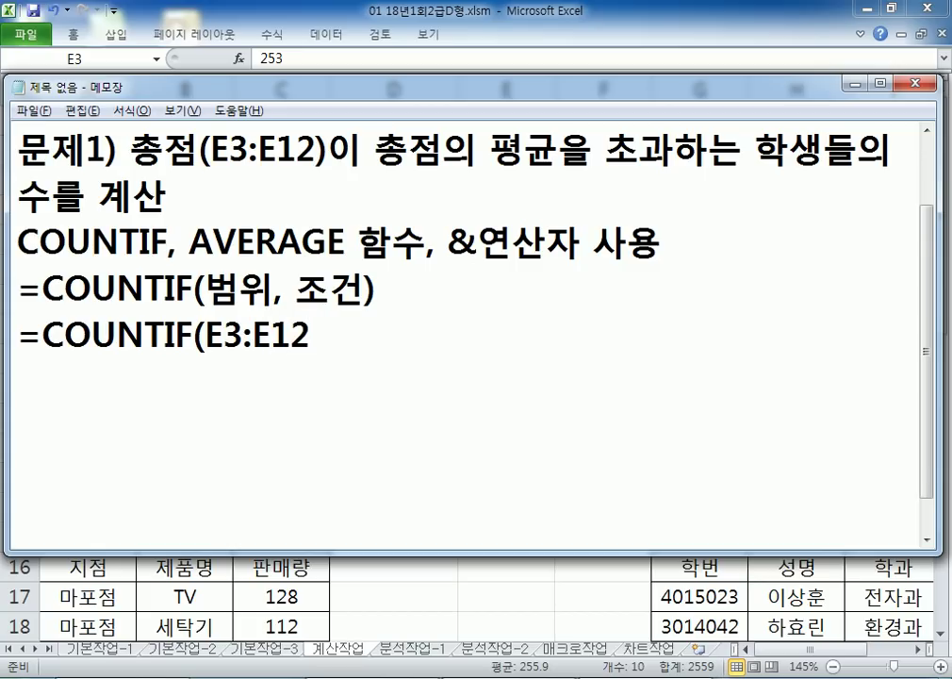
type("VU")
key("BackSpace")
key("BackSpace")
key("Hangul")
type("평균")
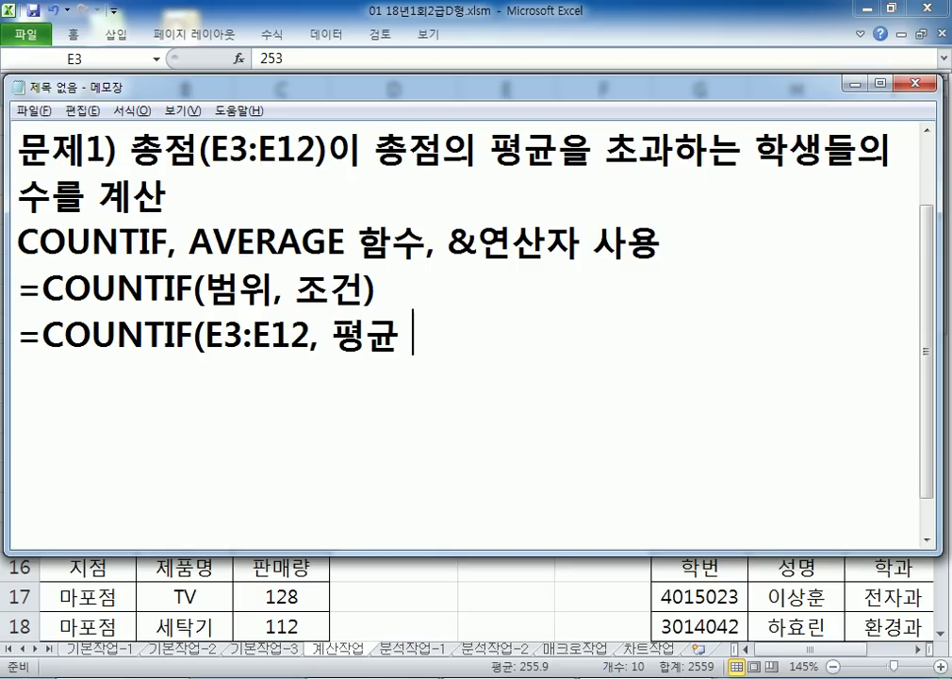
type(" 초과")
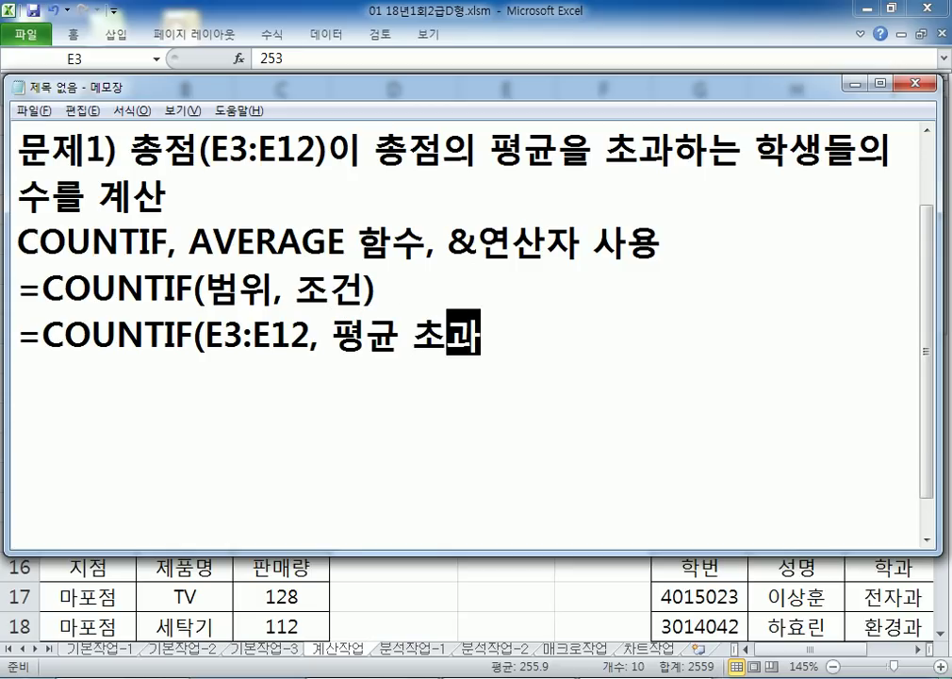
type(")")
key("Return")
Duplicate the draft line and replace 평균 with >AVERAGE(E3:E12)
key("Up")
key("shift+Down")
key("ctrl+c")
key("Down")
key("ctrl+v")
key("Left")
key("Left")
key("Left")
key("Left")
key("Left")
key("Left")
key("shift+Right")
key("shift+Right")
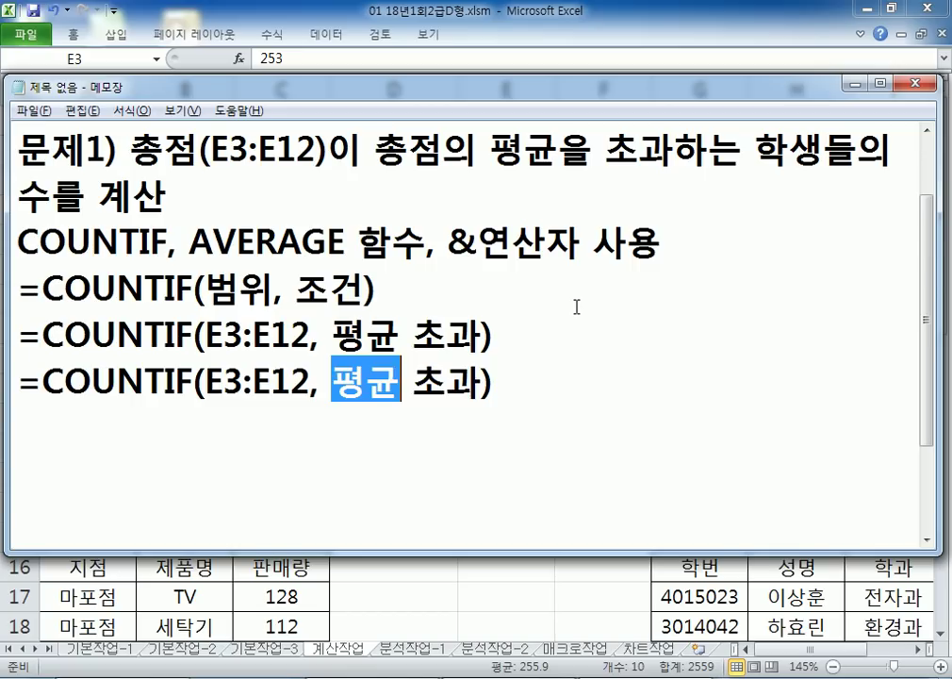
type(">")
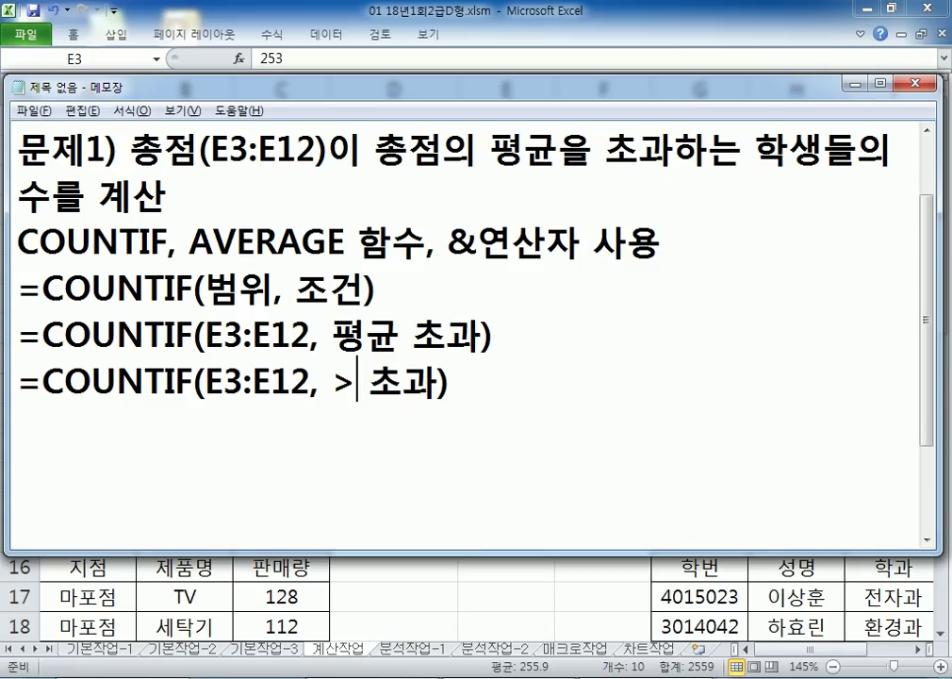
type("AVEQA")
key("BackSpace")
key("BackSpace")
type("E")
key("BackSpace")
type("RAGE")
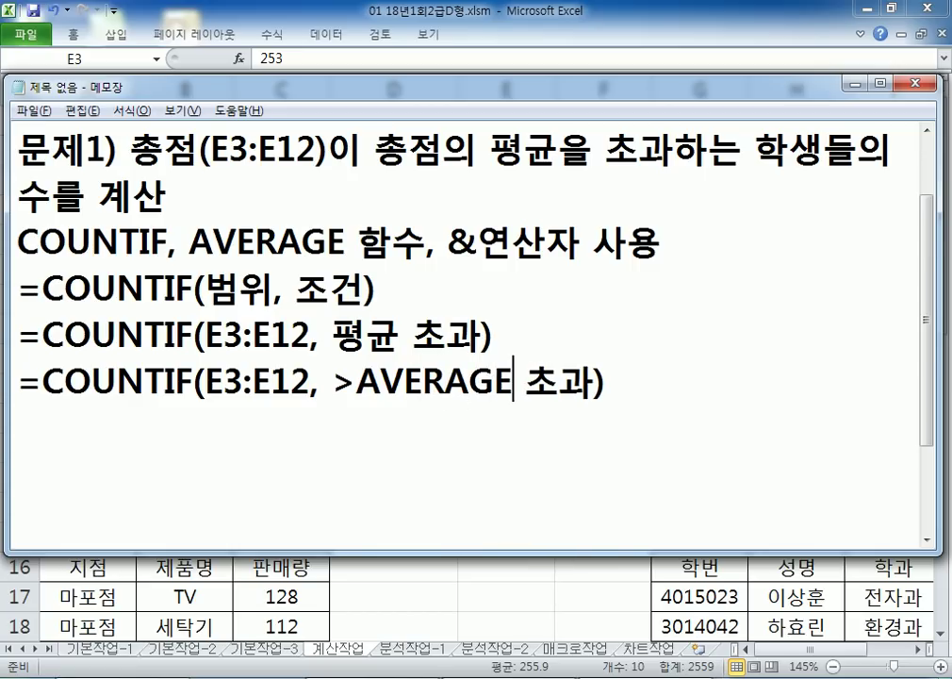
type("(E3:")
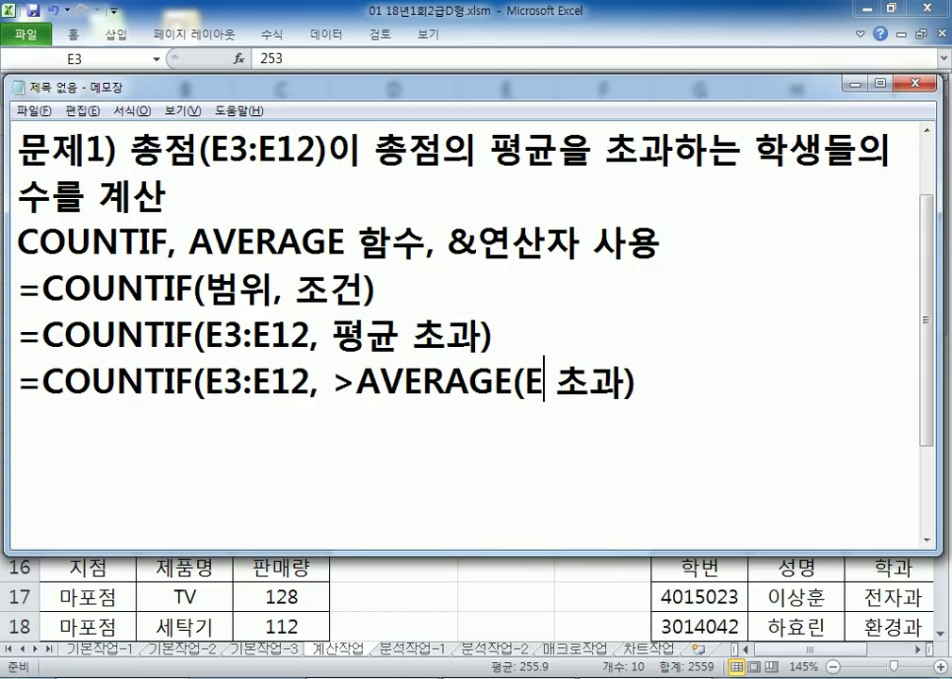
type("D")
key("BackSpace")
type("E12)")
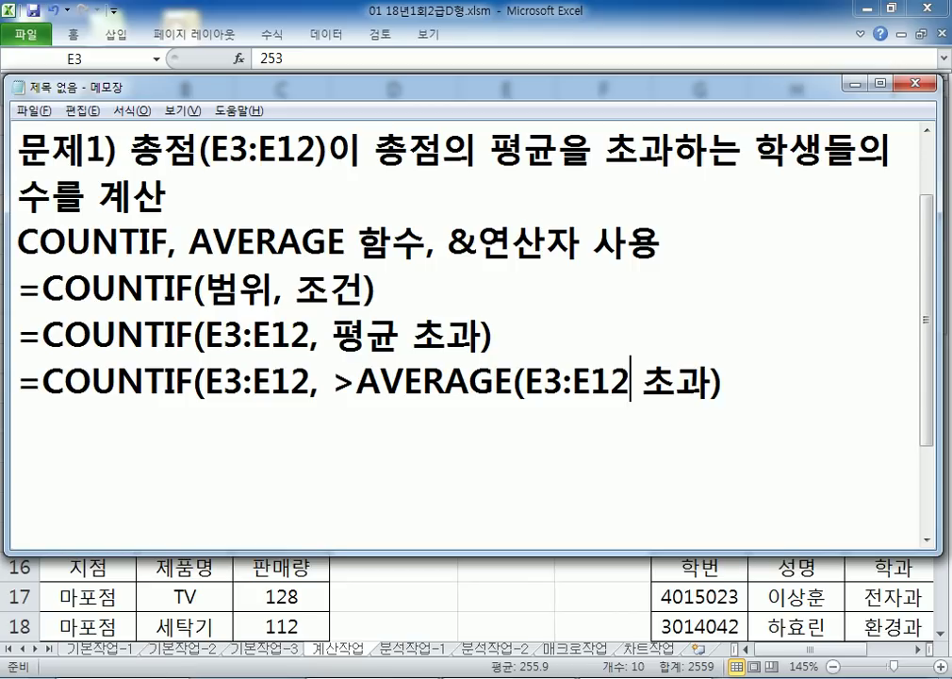
Remove the leftover 초과 and quote the criterion as ">AVERAGE(E3:E12)"
key("Delete")
key("Delete")
key("Delete")
key("Left")
key("Left")
key("Left")
key("Left")
key("Left")
key("Left")
key("Left")
key("Left")
key("Left")
key("Left")
key("Left")
key("Left")
key("Left")
key("Left")
key("Left")
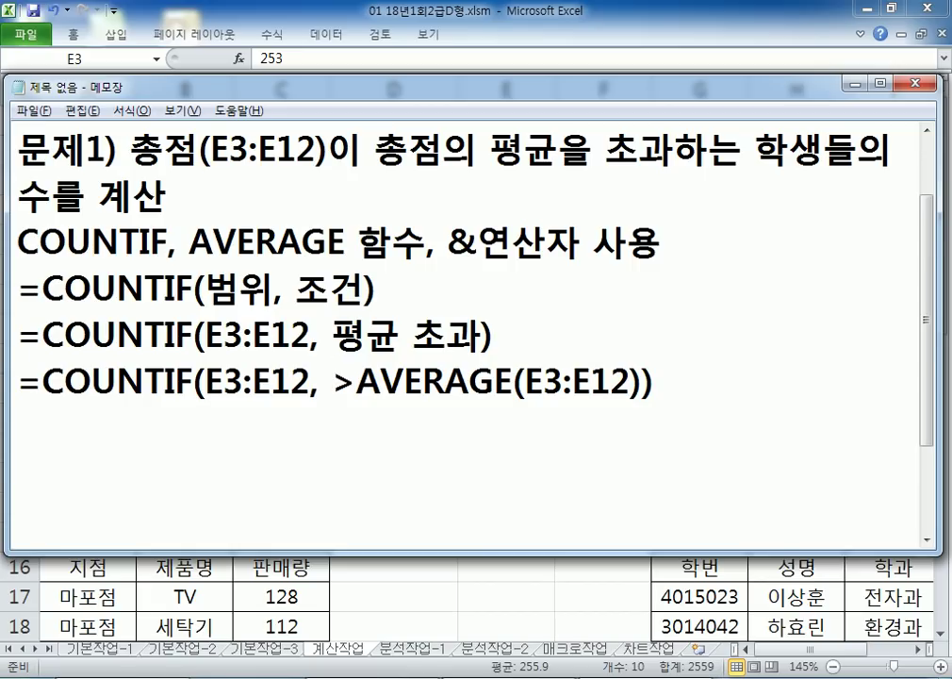
type("\"")
key("Right")
key("Right")
key("Right")
key("Right")
key("Right")
key("Right")
key("Right")
key("Right")
key("Right")
key("Right")
key("Right")
key("Right")
key("Right")
key("Right")
key("Right")
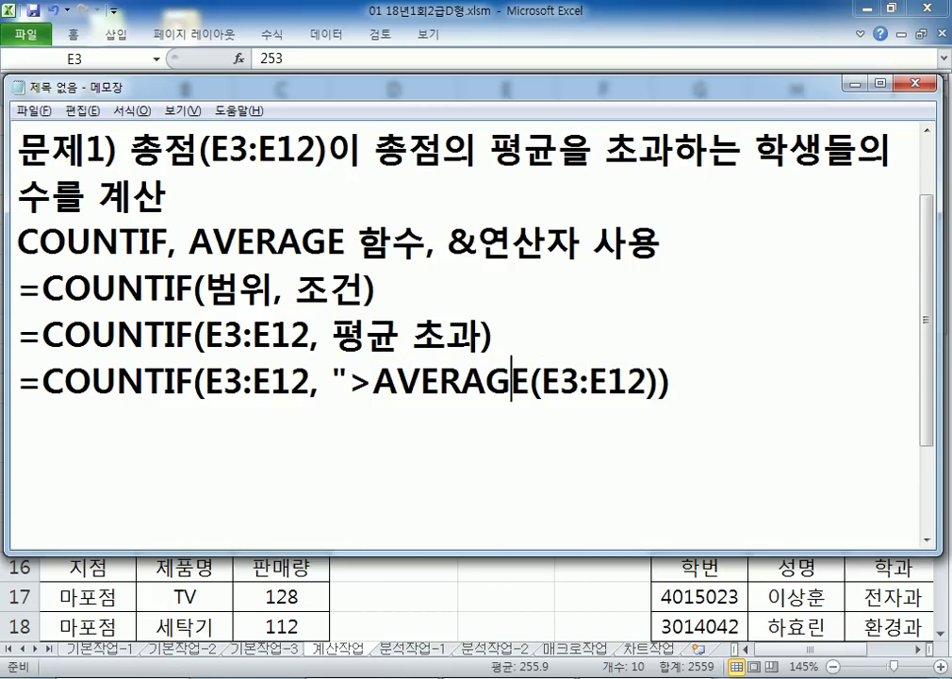
key("Right")
type("\"")
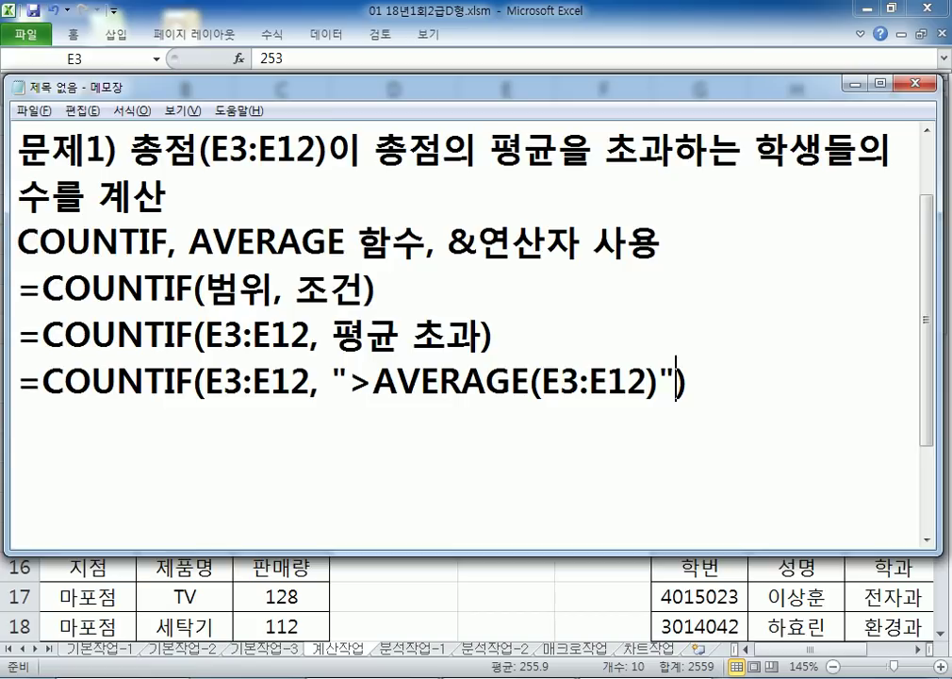
key("alt+Tab")
key("alt+Tab")
key("Return")
Add the example line '예) 평균이 250, 250초과' to the notes
type("Dp")
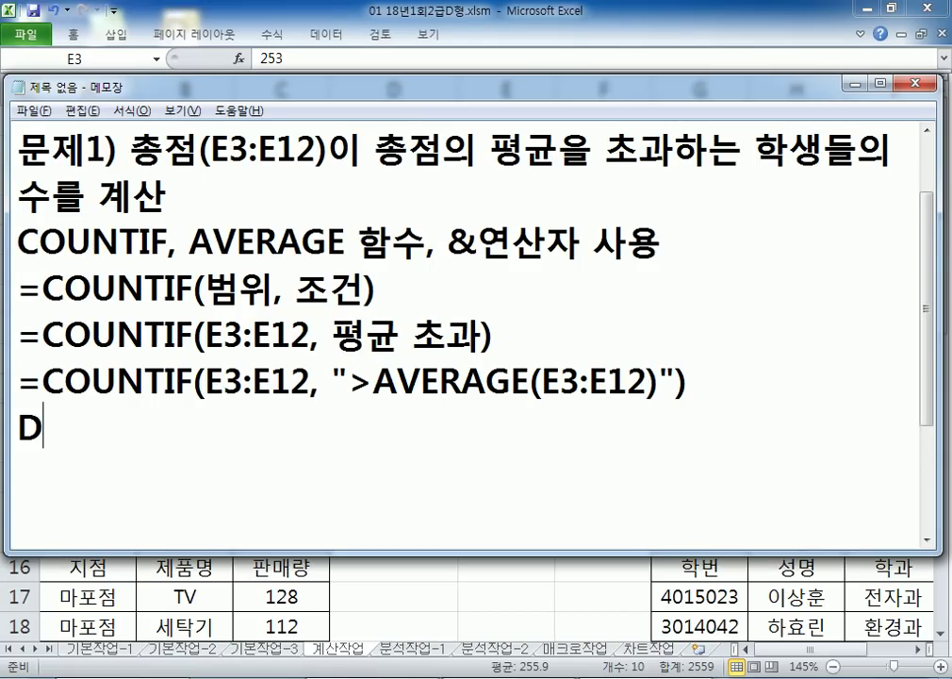
key("BackSpace")
key("BackSpace")
key("Return")
type("ㅇ")
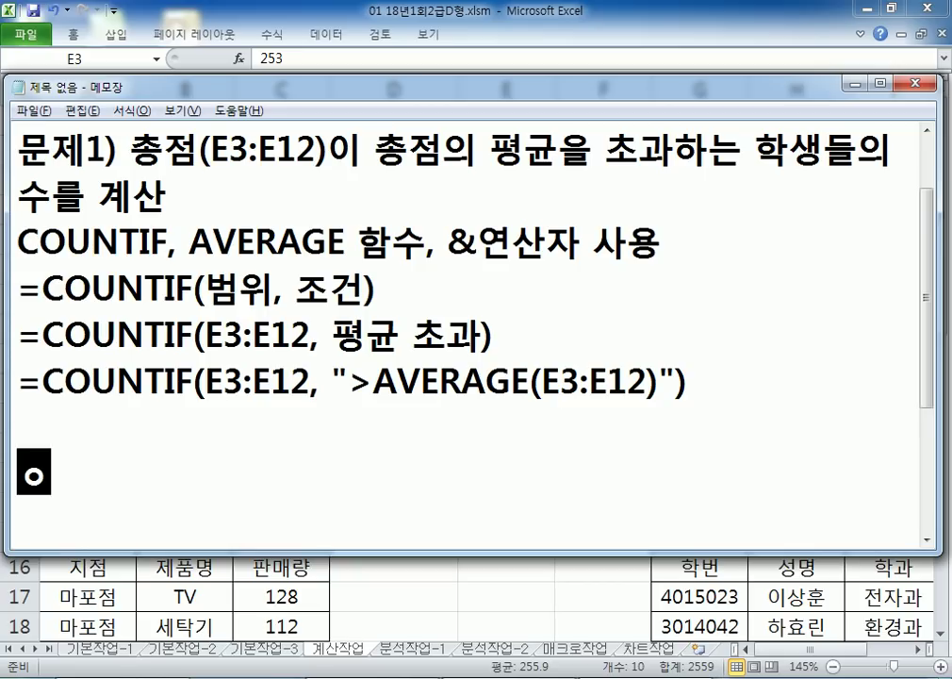
type("ㅖ) 펴")
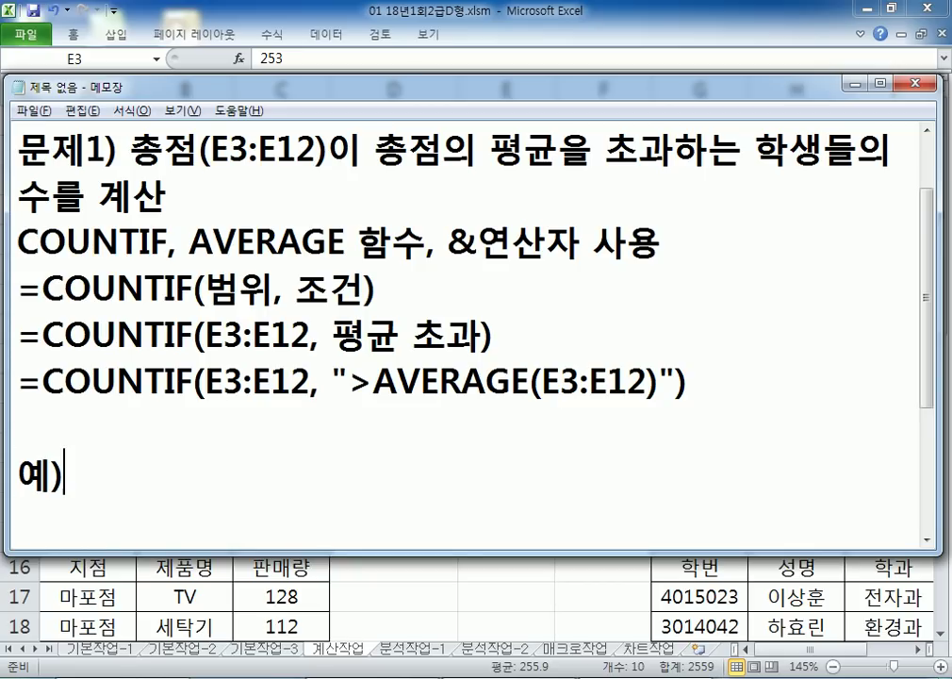
type("ㅇ")
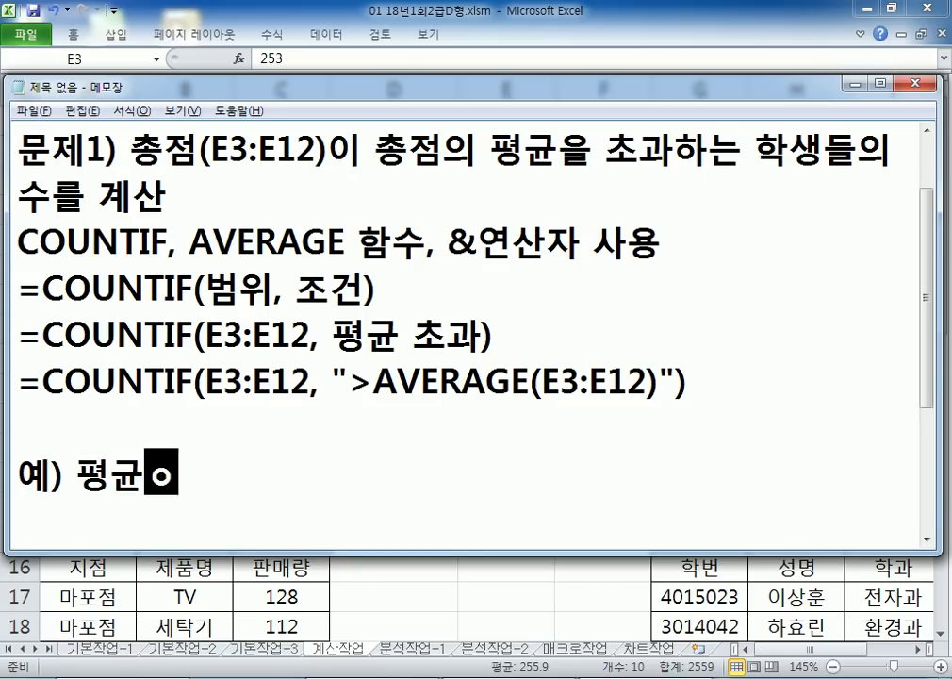
type("균이 25ㅇ0")
key("BackSpace")
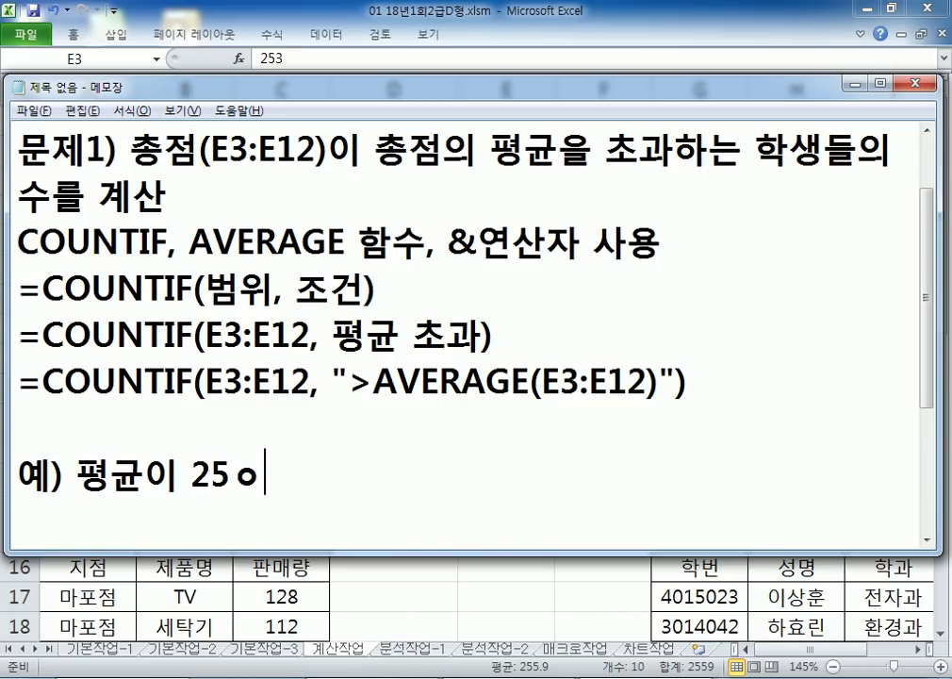
key("BackSpace")
type("0")
key("BackSpace")
type(", 250")
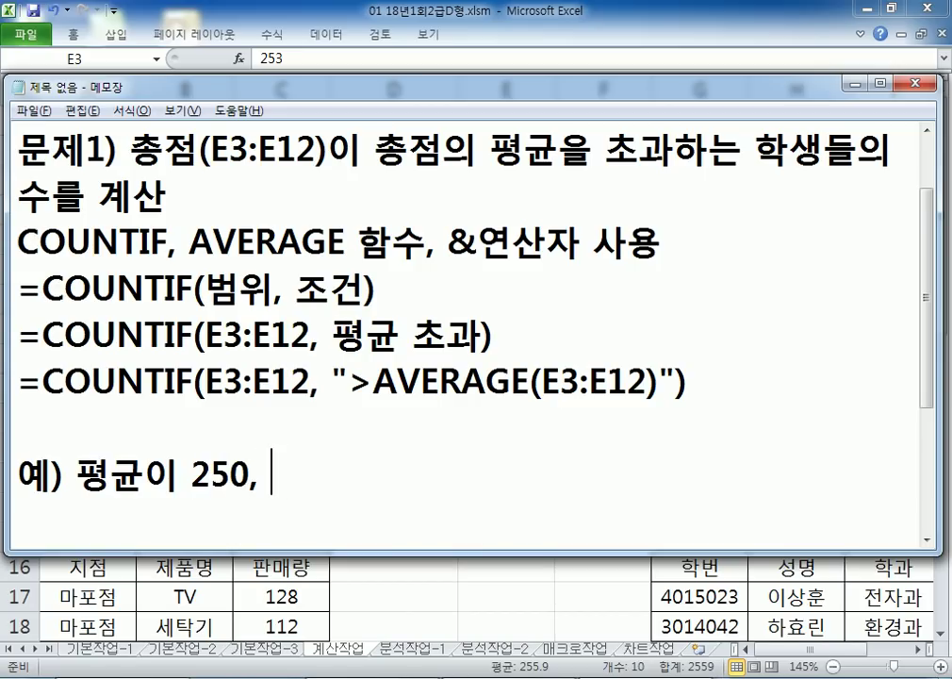
type("초과")
key("Return")
Copy the draft COUNTIF line below the example, change its condition to ">250" and mark it O
key("Up")
key("Up")
key("Up")
key("shift+Up")
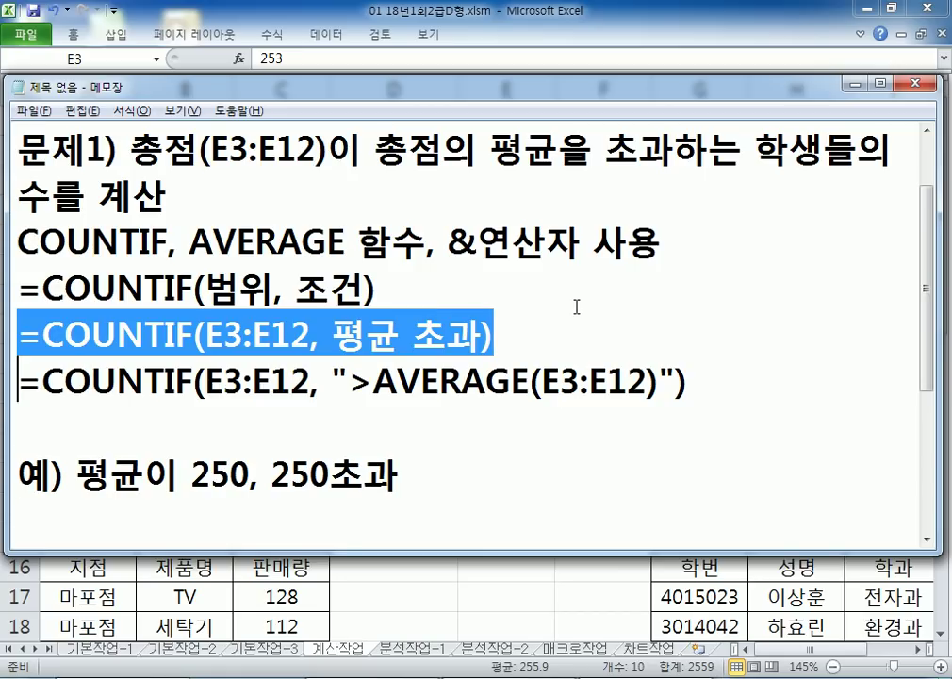
key("shift+Down")
key("Down")
key("Down")
key("Down")
key("ctrl+v")
key("Left")
key("Left")
key("Left")
key("Left")
key("Left")
key("Left")
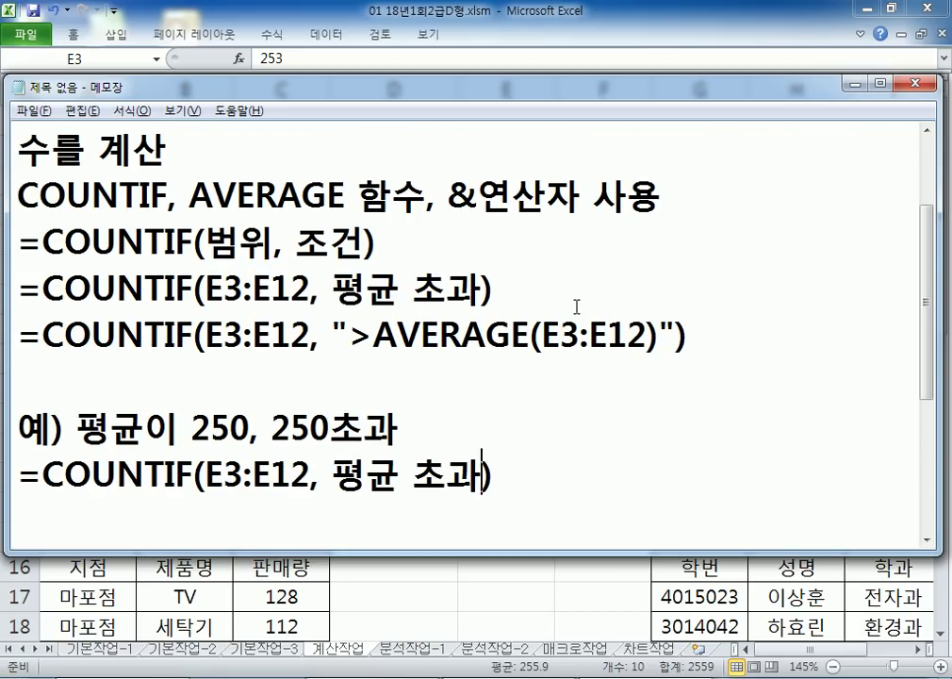
key("Left")
type("\">")
type("250\"")
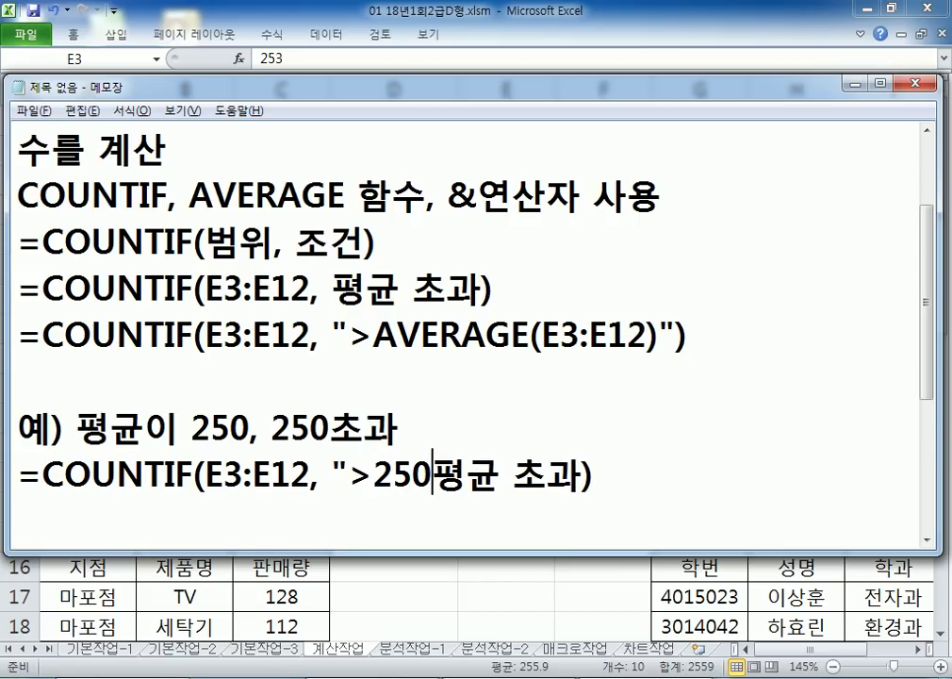
key("Delete")
key("Delete")
key("Delete")
key("Delete")
key("Delete")
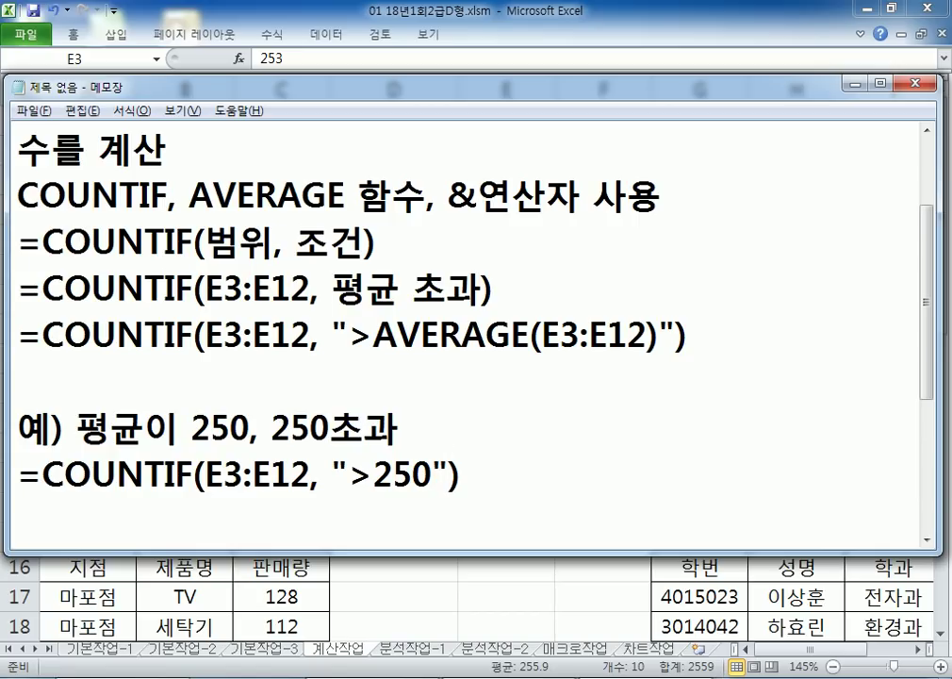
key("End")
type("o")
key("BackSpace")
type("O")
Mark the AVERAGE-in-quotes formula line with X
key("Up")
key("Up")
key("Up")
key("End")
type("X")
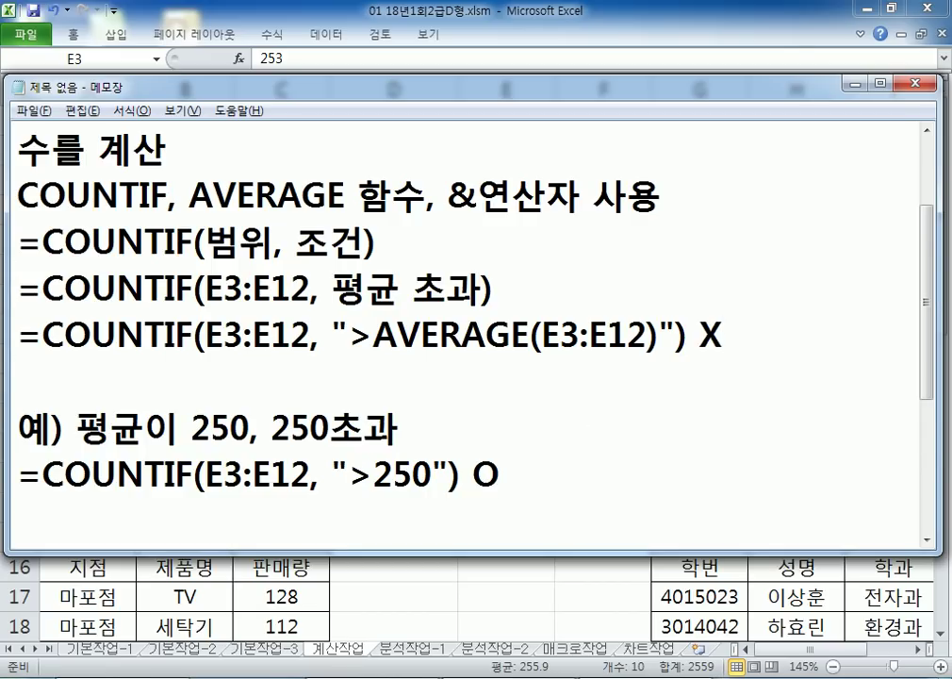
Paste a copy of the AVERAGE formula line and fix its condition to ">"&AVERAGE(E3:E12)
left_click_drag(374, 335, 345, 344)
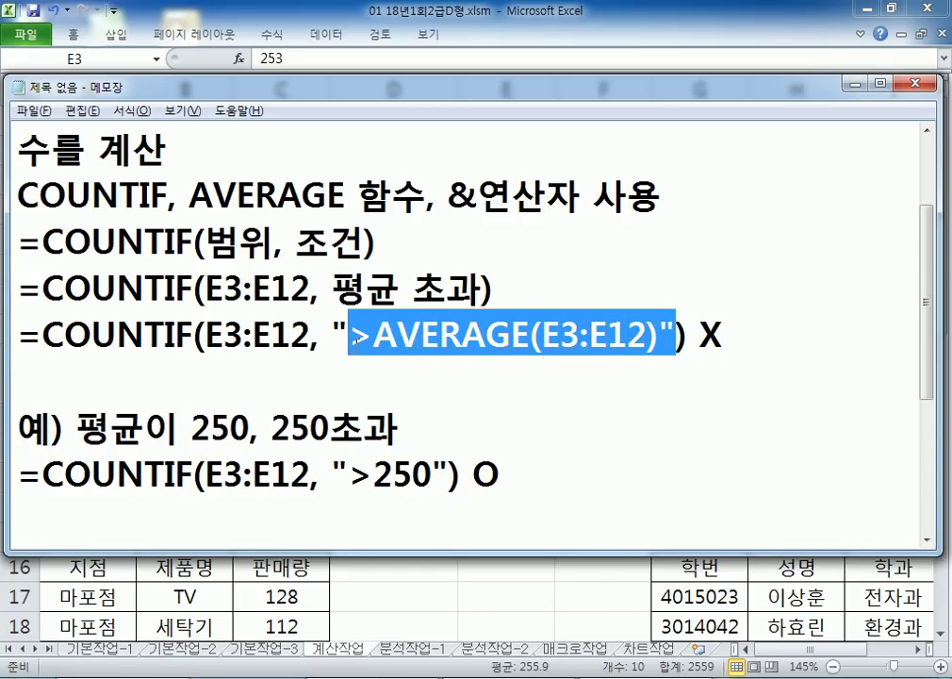
left_click(358, 337)
left_click_drag(19, 335, 20, 377)
key("ctrl+c")
scroll(38, 452, "down", 2)
left_click(38, 292)
key("ctrl+v")
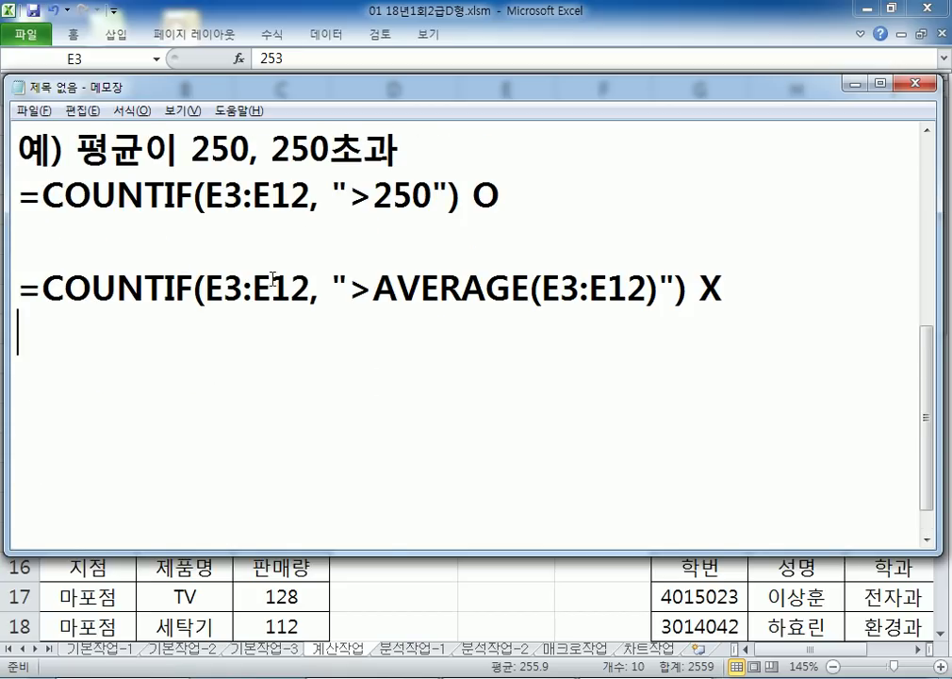
left_click(343, 285)
type("\"")
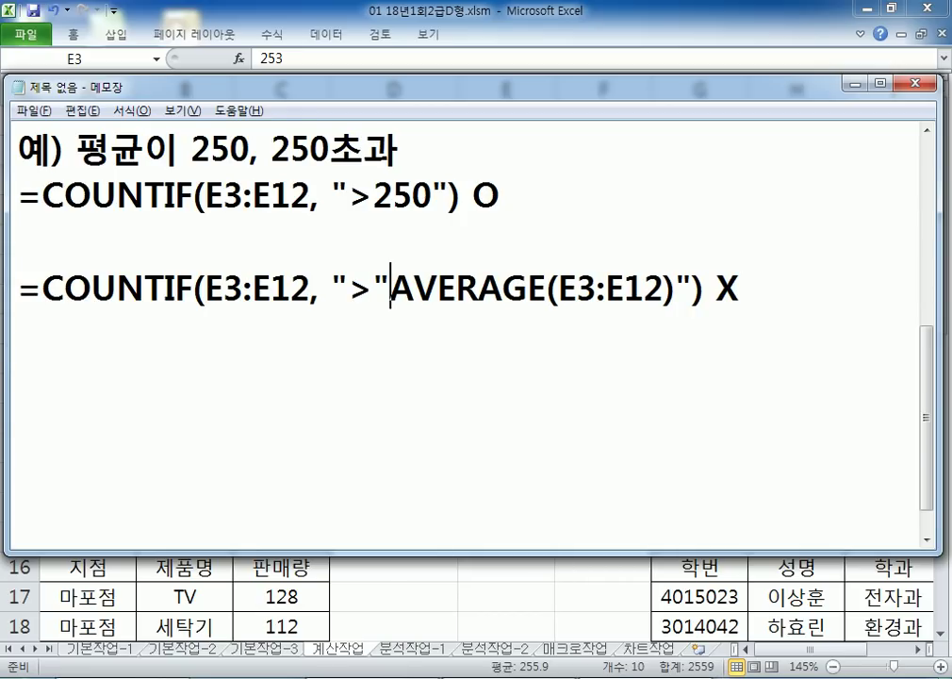
type("&")
key("Right")
key("Right")
key("Right")
key("Right")
key("Right")
key("Right")
key("Right")
key("Right")
key("Right")
key("Right")
key("Right")
key("Right")
key("Right")
key("Right")
key("Right")
key("Right")
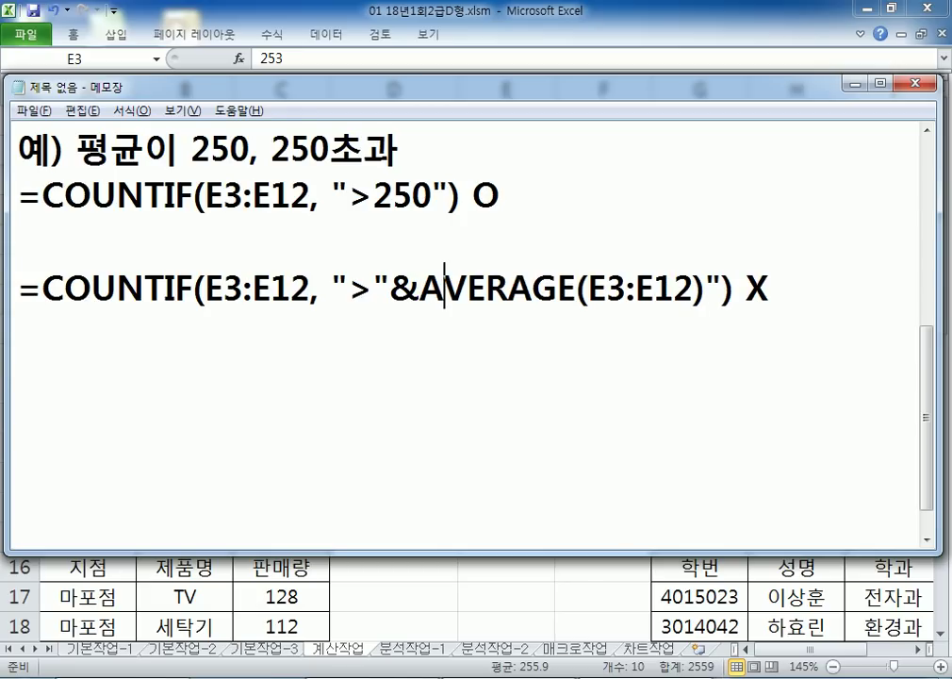
key("BackSpace")
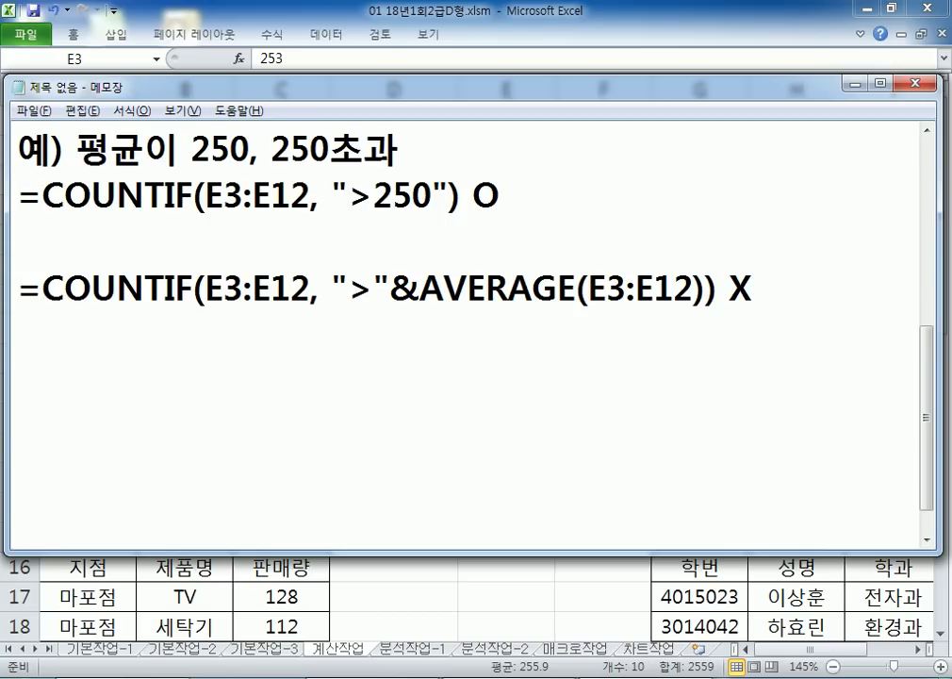
Replace that line's X with O, copy the formula and select cell E13 in Excel
key("Right")
key("Right")
key("Delete")
type("O")
key("Left")
key("Left")
key("shift+Home")
key("ctrl+c")
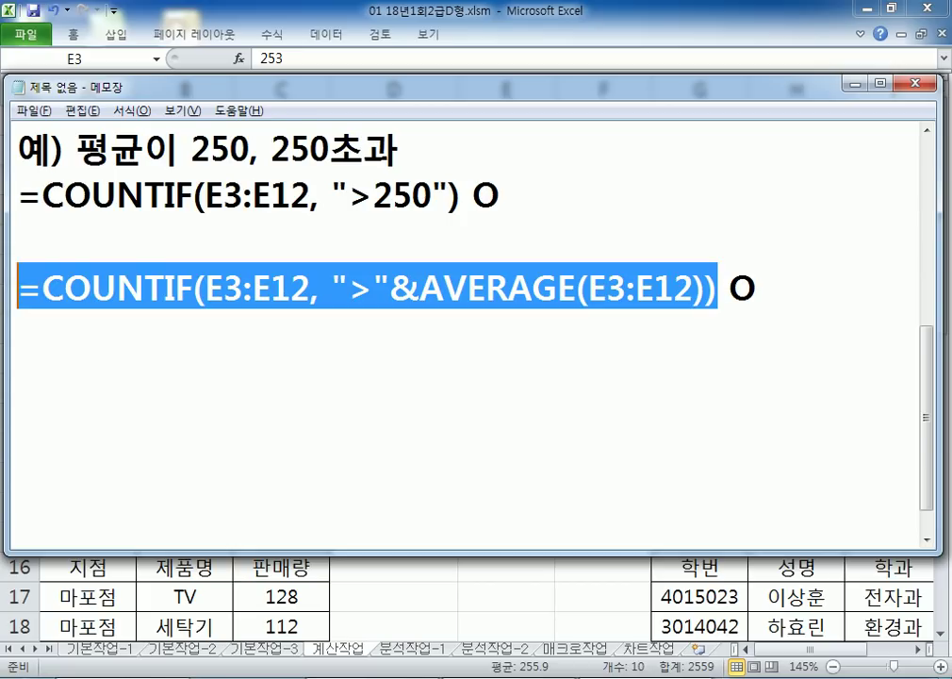
key("alt+Tab")
left_click(496, 491)
Paste =COUNTIF(E3:E12, ">"&AVERAGE(E3:E12)) into E13 so it returns 5
key("F2")
key("ctrl+v")
key("Return")
left_click(530, 479)
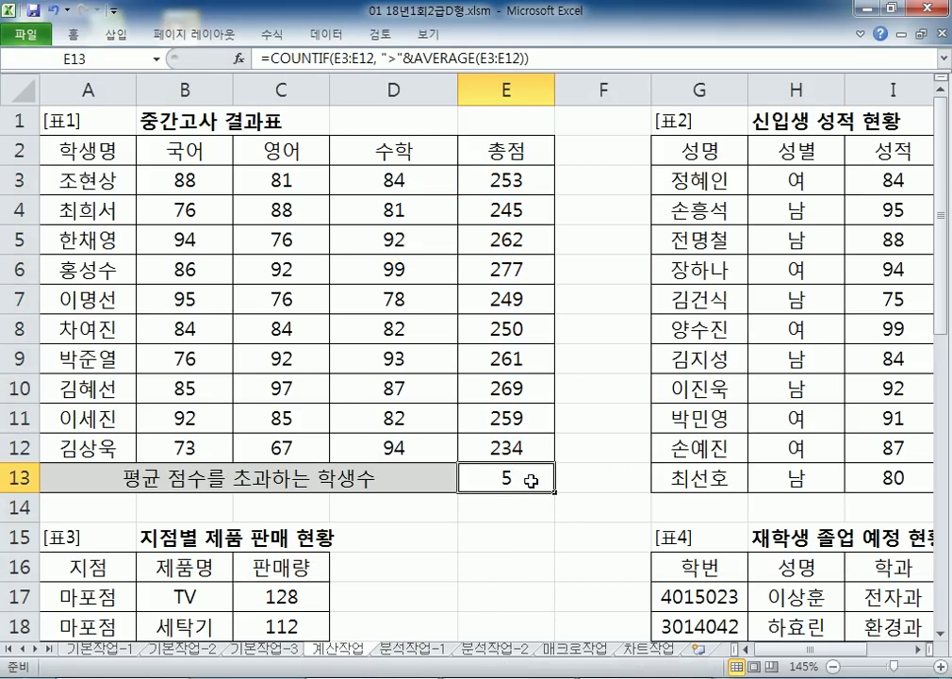
Check the E3:E12 average and point out above-average totals E5, E6, E10 and E11
left_click_drag(506, 179, 506, 446)
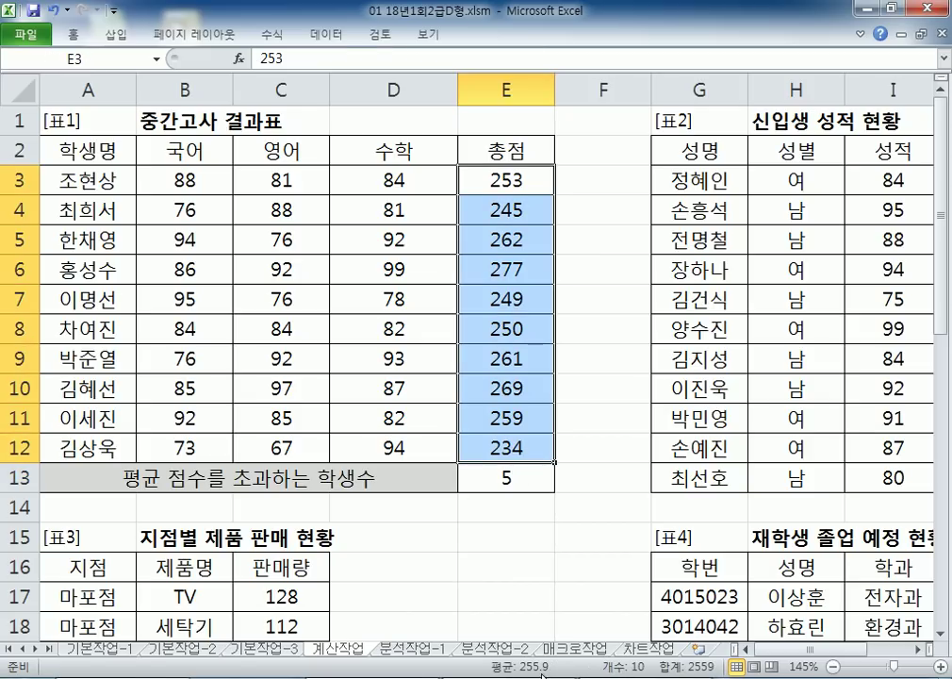
left_click(520, 241)
left_click(525, 270)
left_click(529, 388)
left_click(531, 421)
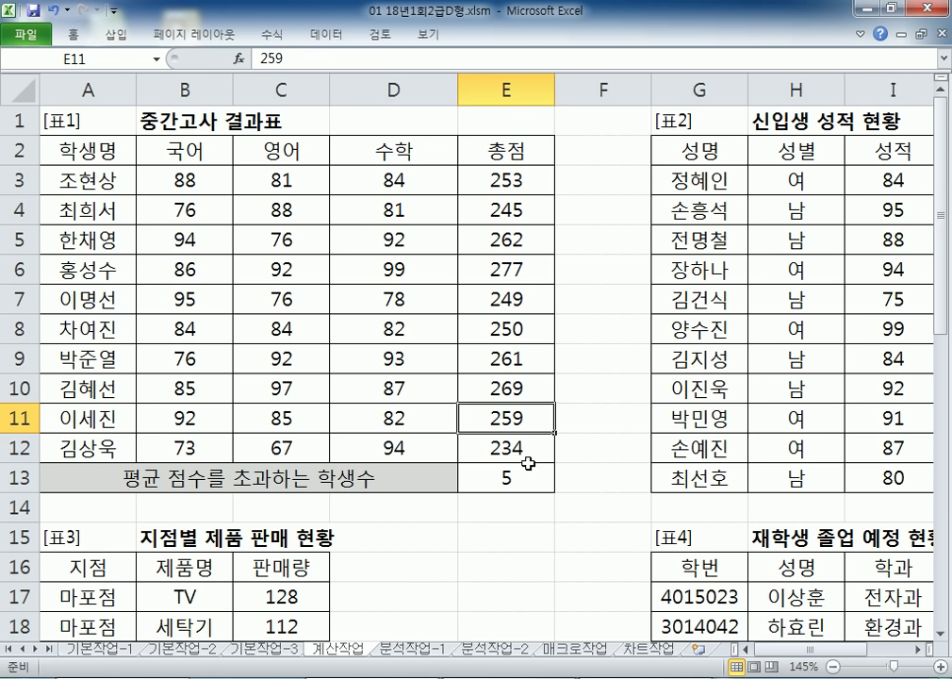
left_click(534, 468)
key("alt+Tab")
key("alt+Tab")
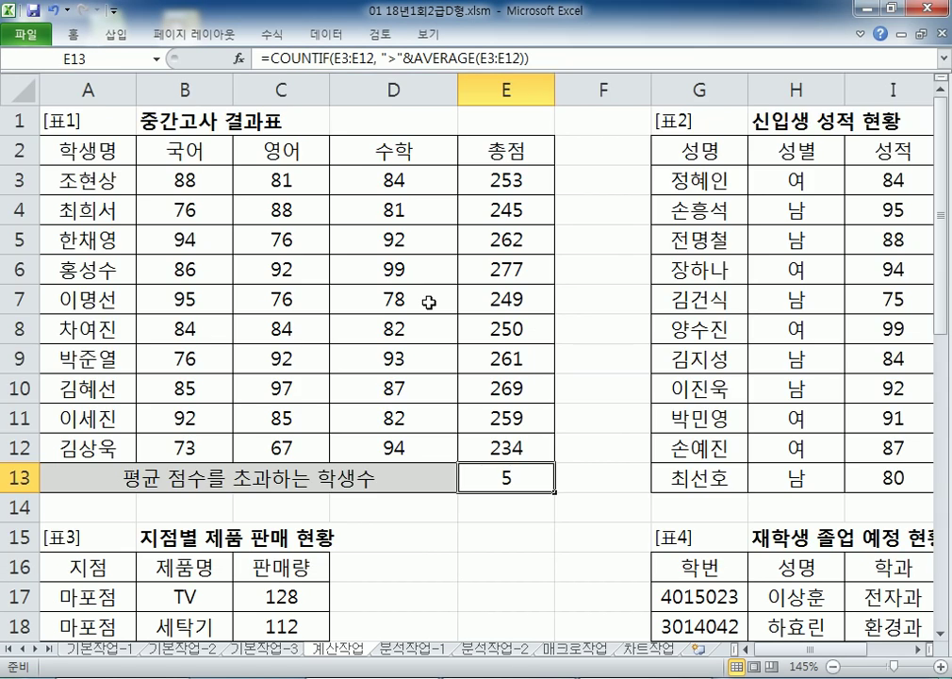
scroll(429, 311, "up", 3)
scroll(426, 315, "down", 2)
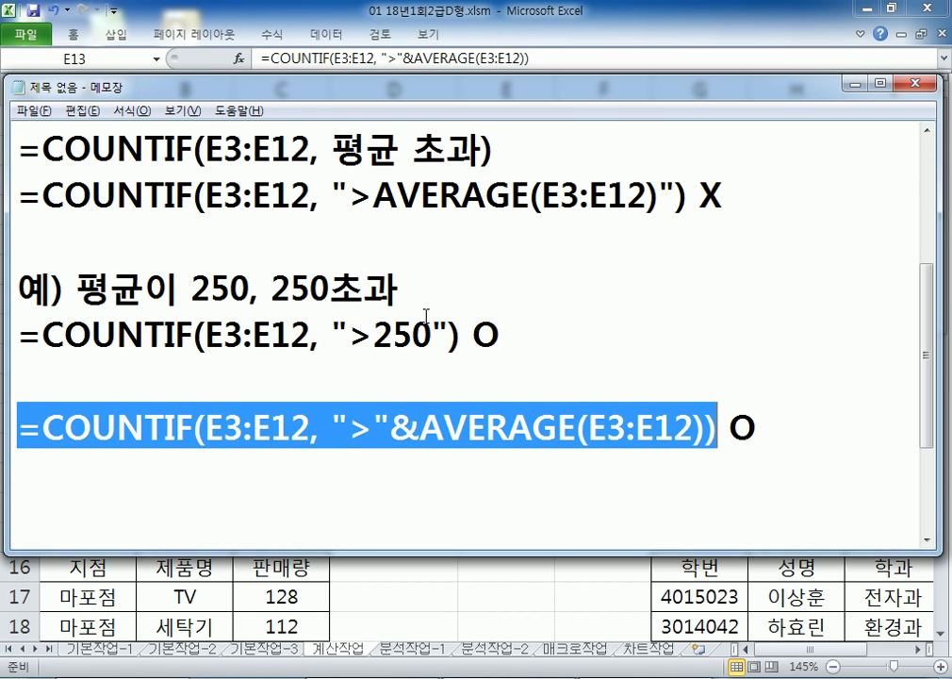
Label the 250 example by adding '(평균값을 알 때)' after 250초과
left_click(347, 276)
left_click_drag(375, 336, 434, 337)
left_click(432, 337)
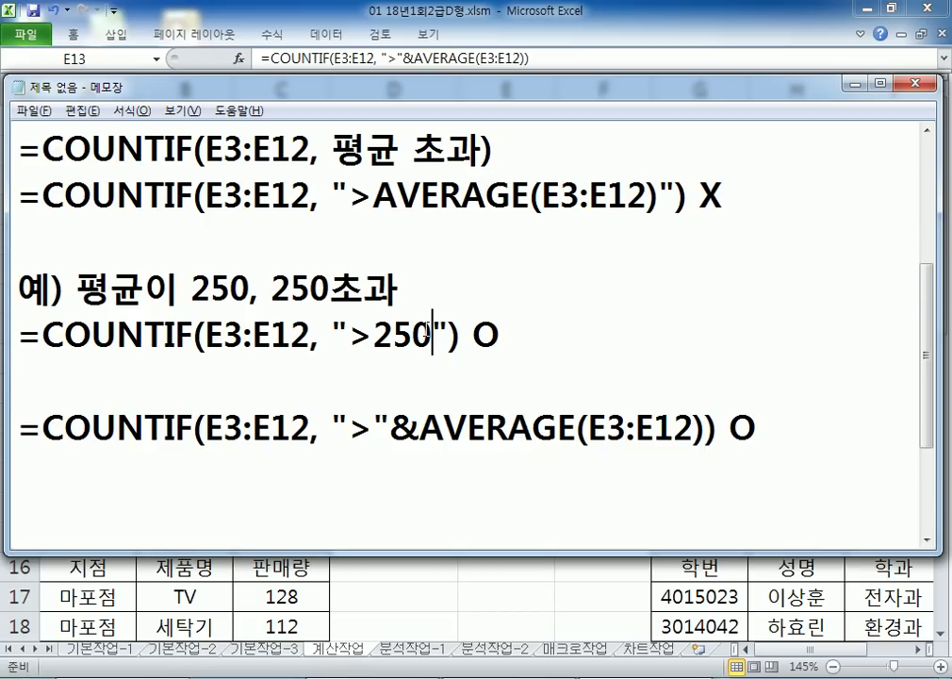
left_click_drag(421, 435, 705, 435)
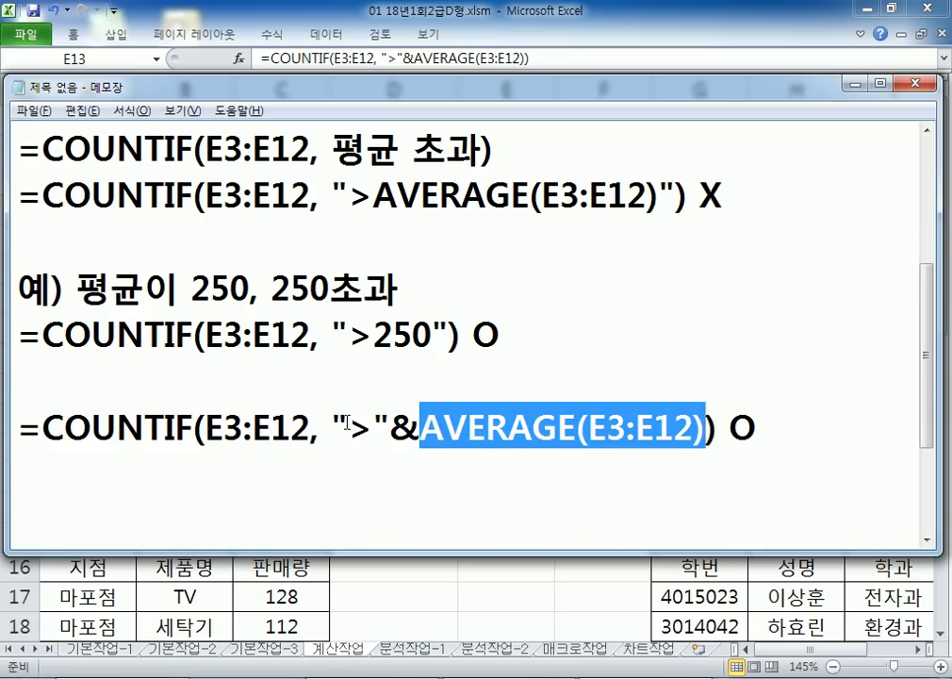
left_click_drag(347, 429, 705, 431)
left_click(451, 286)
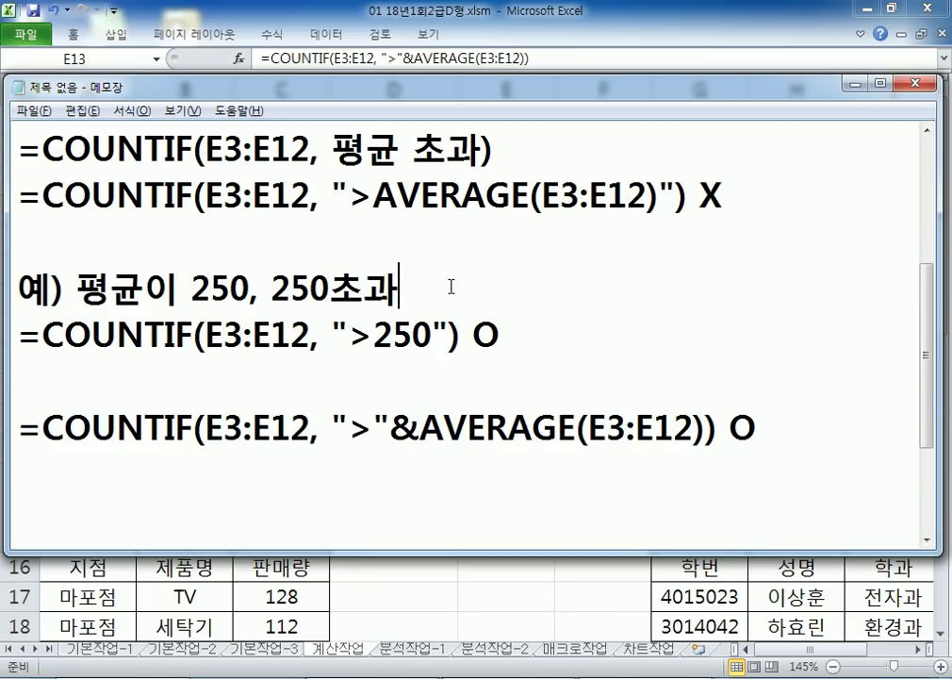
type("(VUDRB")
key("BackSpace")
key("BackSpace")
key("BackSpace")
key("BackSpace")
key("BackSpace")
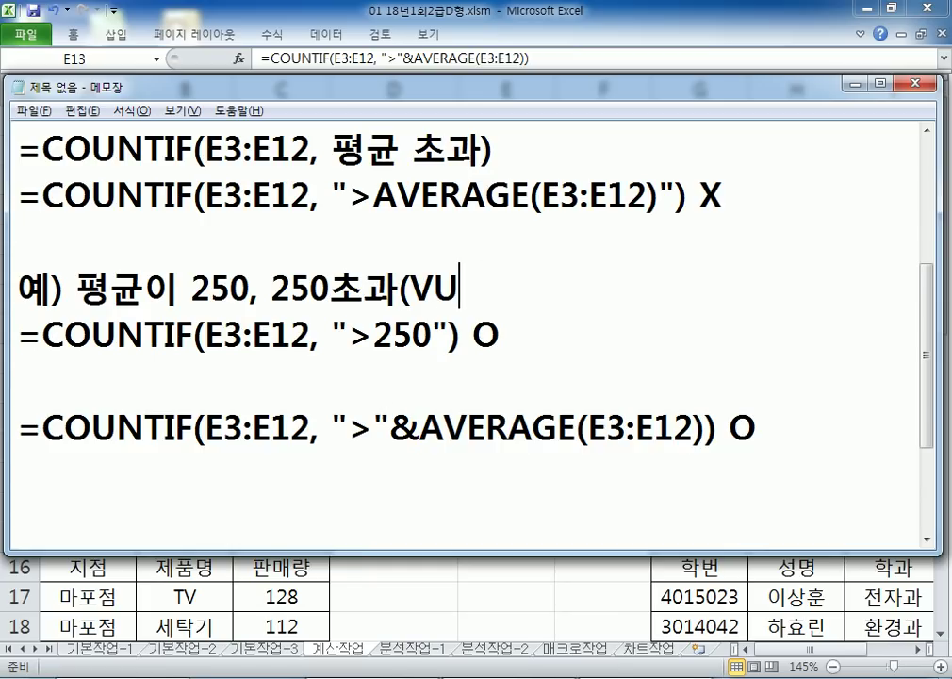
type("평")
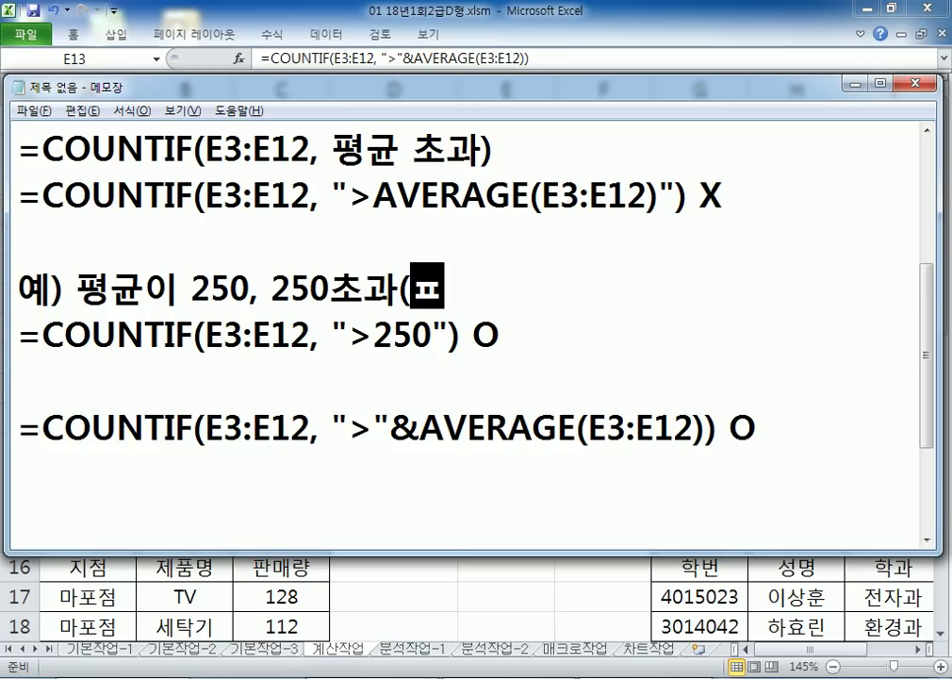
type("균값을 알 ")
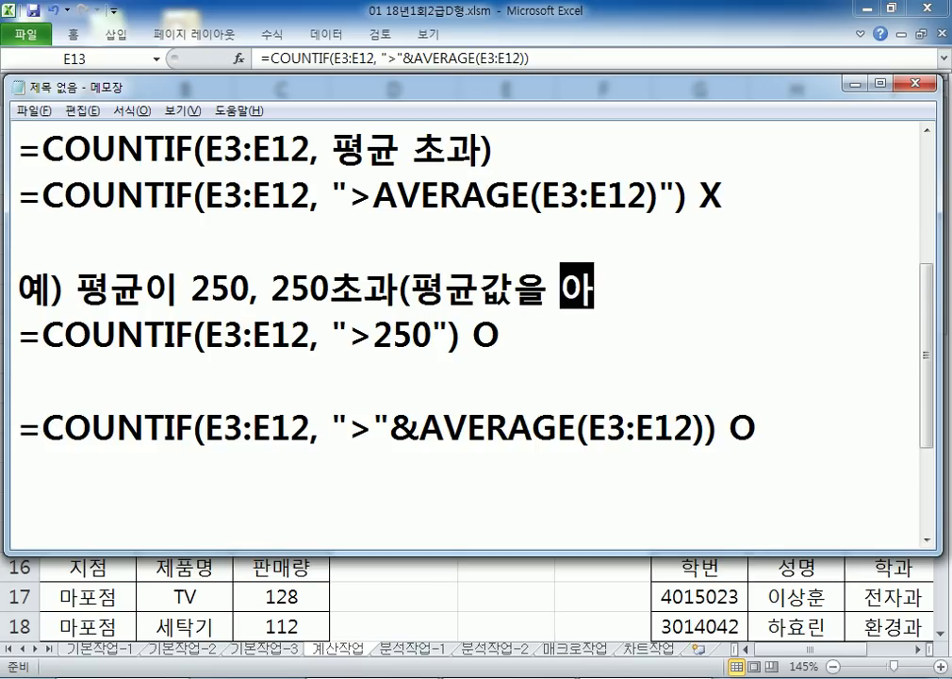
type("때)")
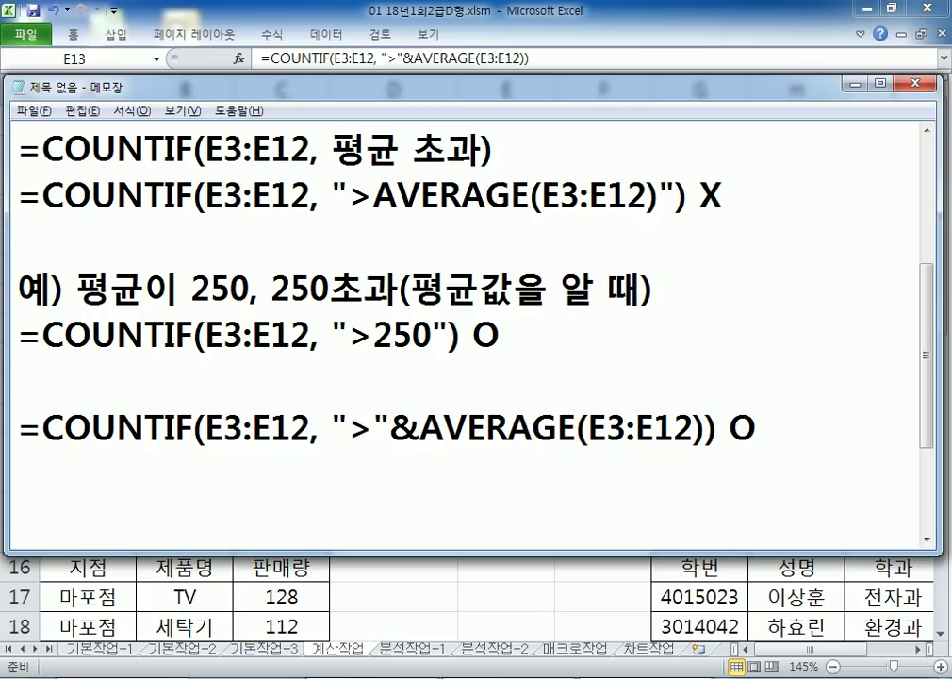
Move the correct ">"&AVERAGE(E3:E12) line up under the X formula line
key("Down")
key("Down")
key("Down")
key("shift+Down")
key("ctrl+x")
key("Up")
key("Up")
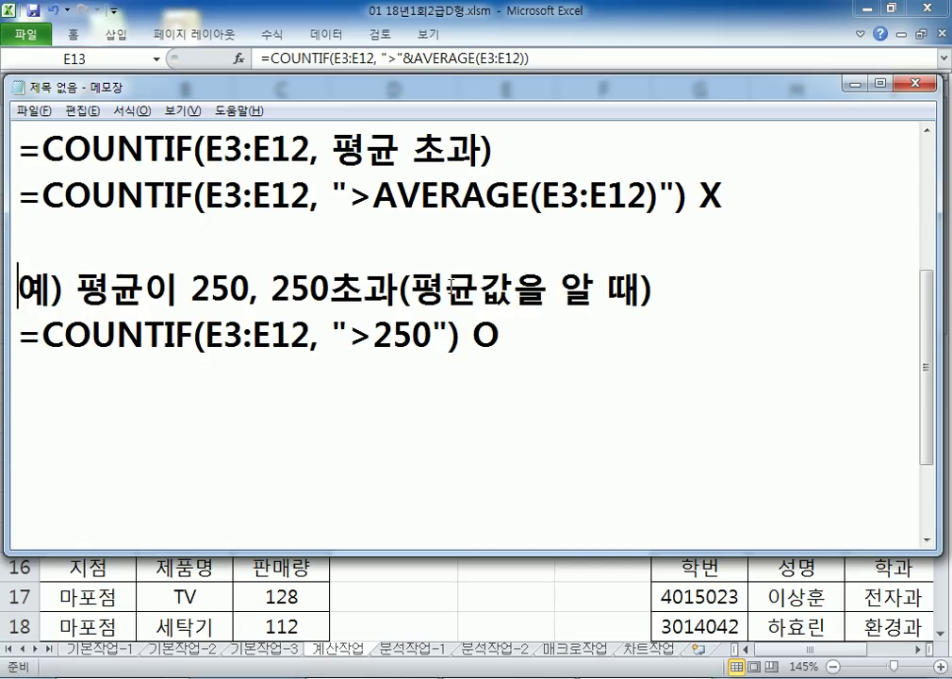
key("Up")
key("Up")
key("ctrl+v")
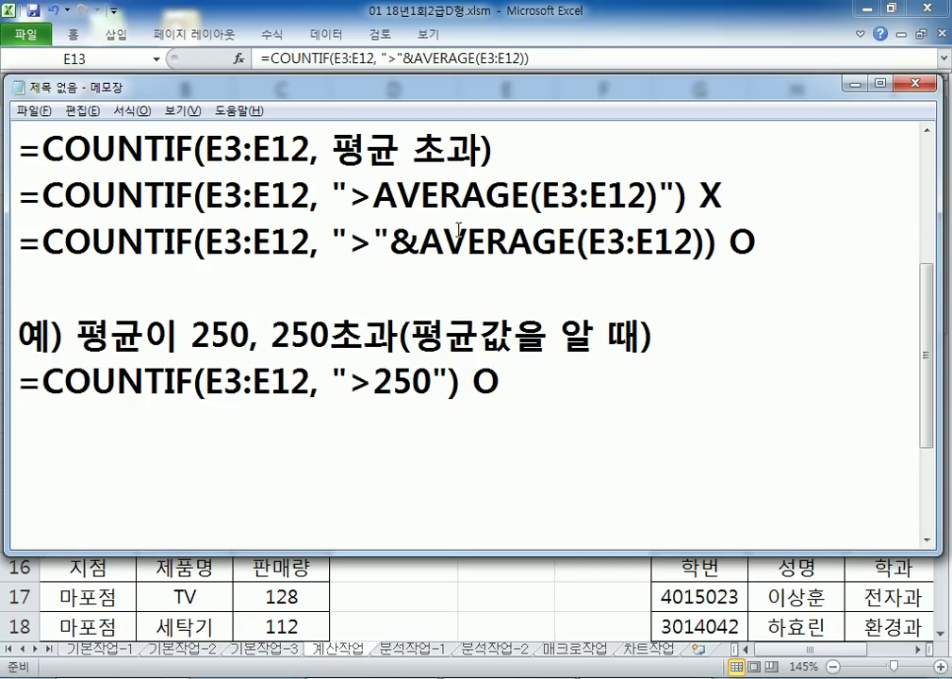
Compare the quoted, ">250" and ampersand criteria by highlighting them, then return to Excel
left_click_drag(377, 195, 647, 195)
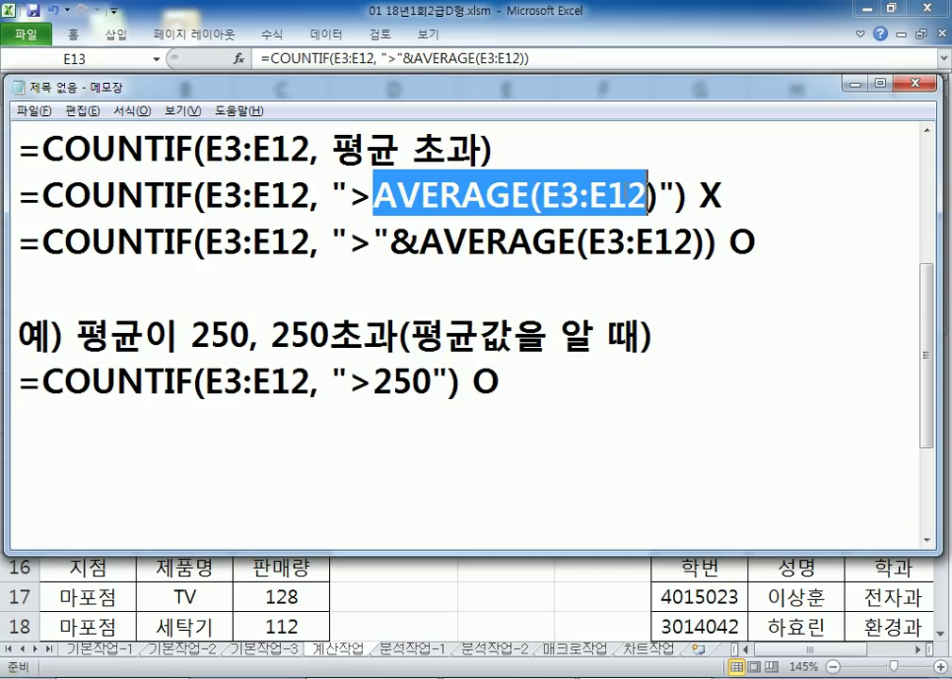
left_click_drag(350, 196, 660, 195)
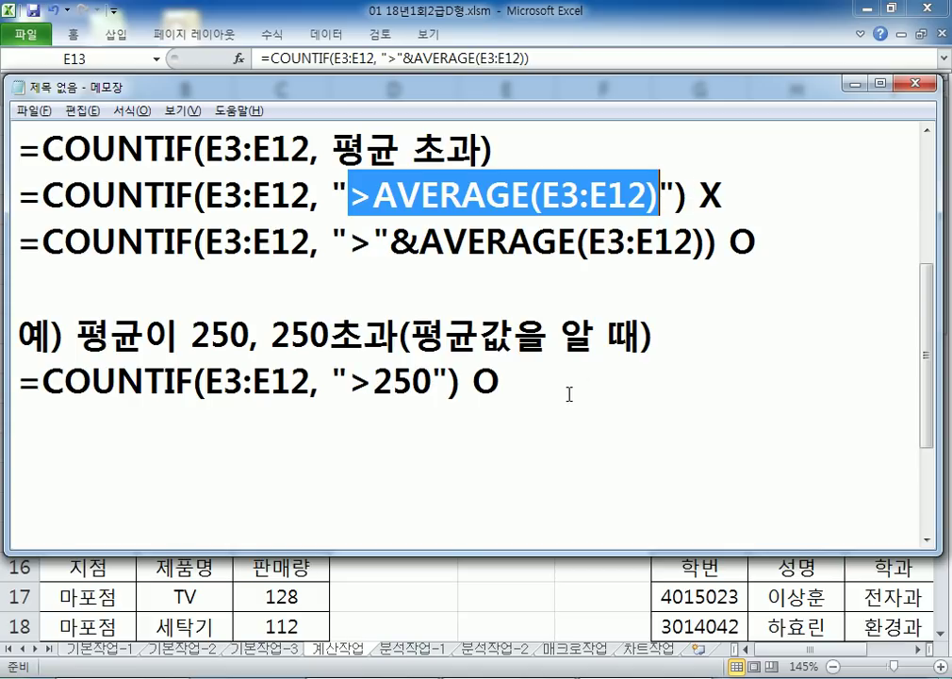
left_click_drag(359, 381, 426, 378)
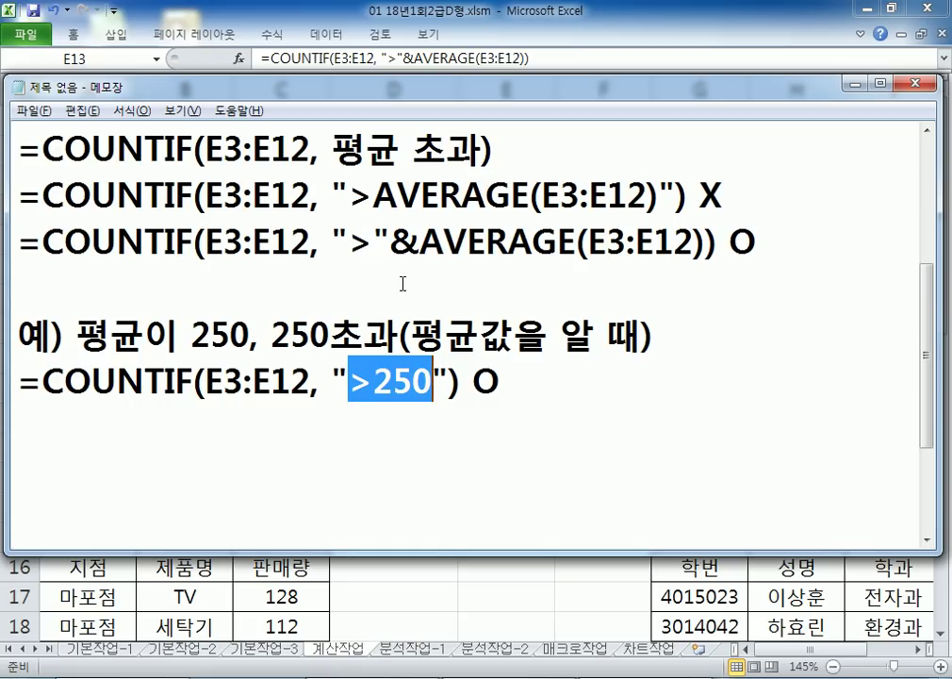
left_click_drag(420, 243, 708, 230)
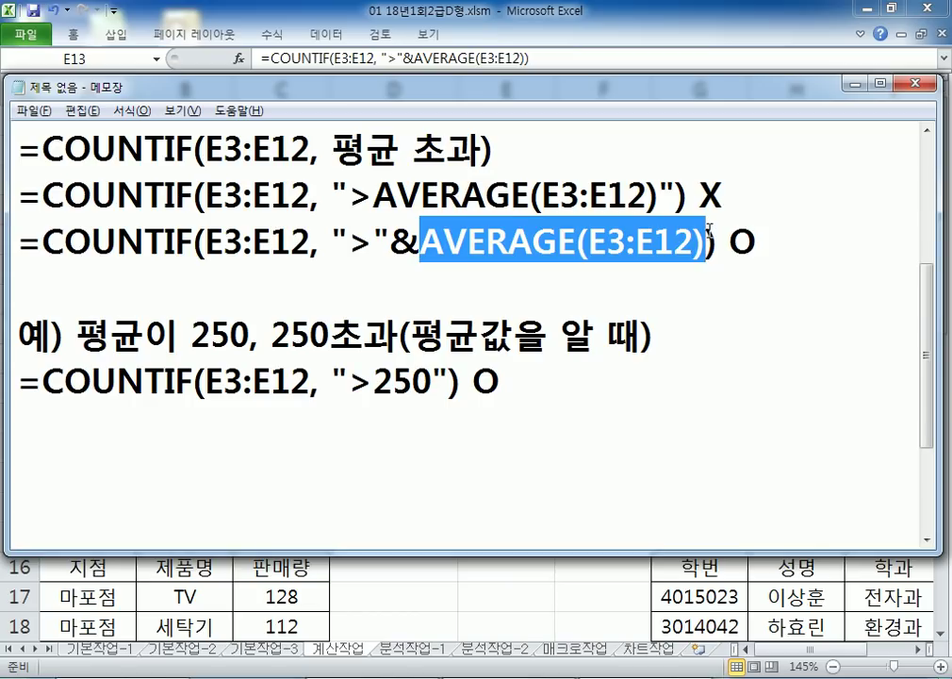
left_click_drag(349, 243, 374, 243)
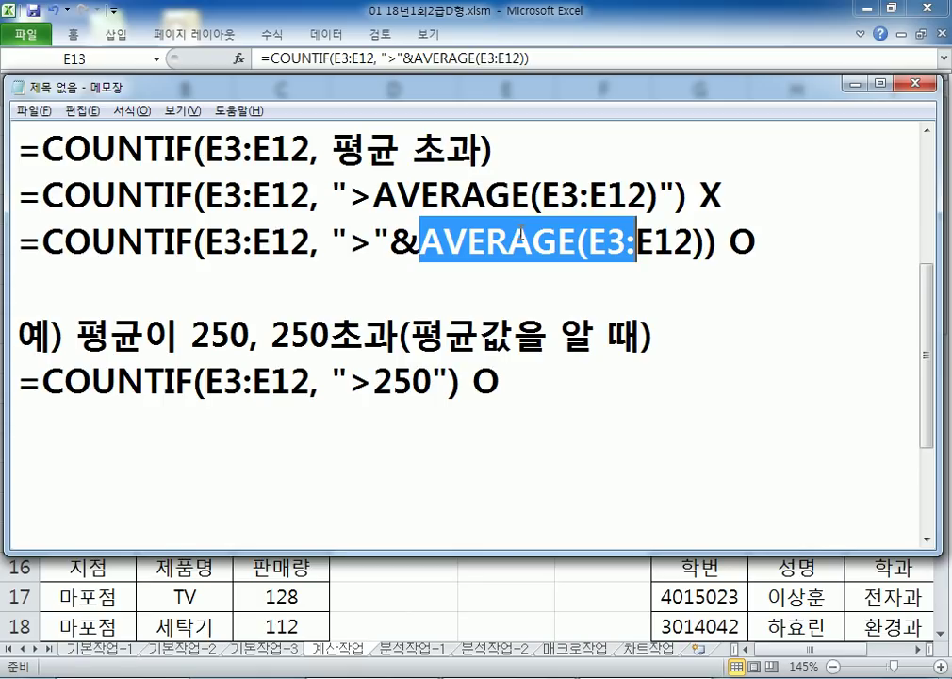
left_click(408, 272)
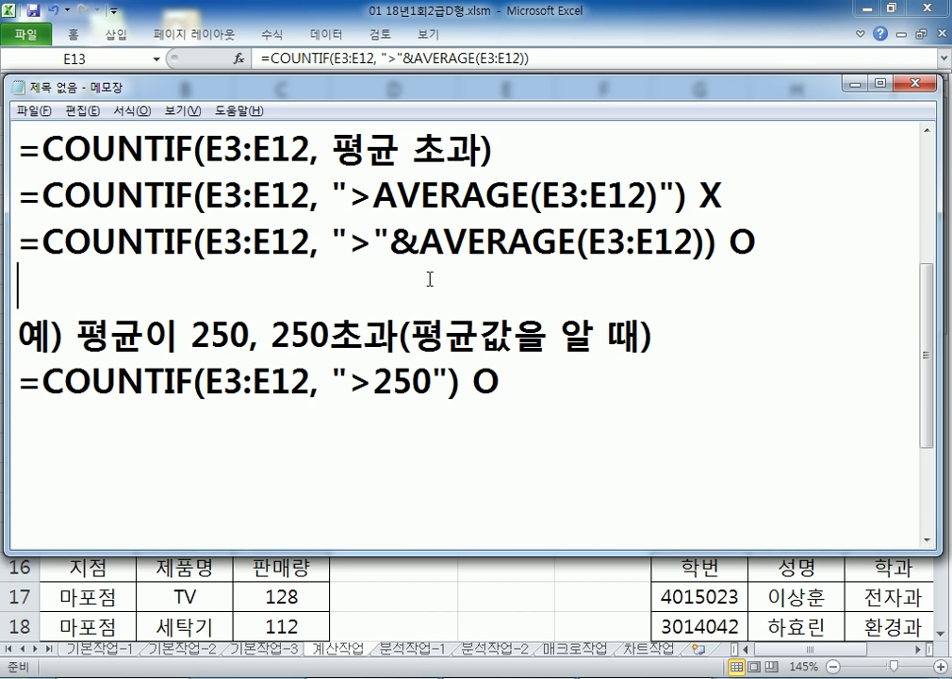
scroll(429, 279, "up", 1)
scroll(429, 279, "up", 1)
scroll(429, 279, "down", 3)
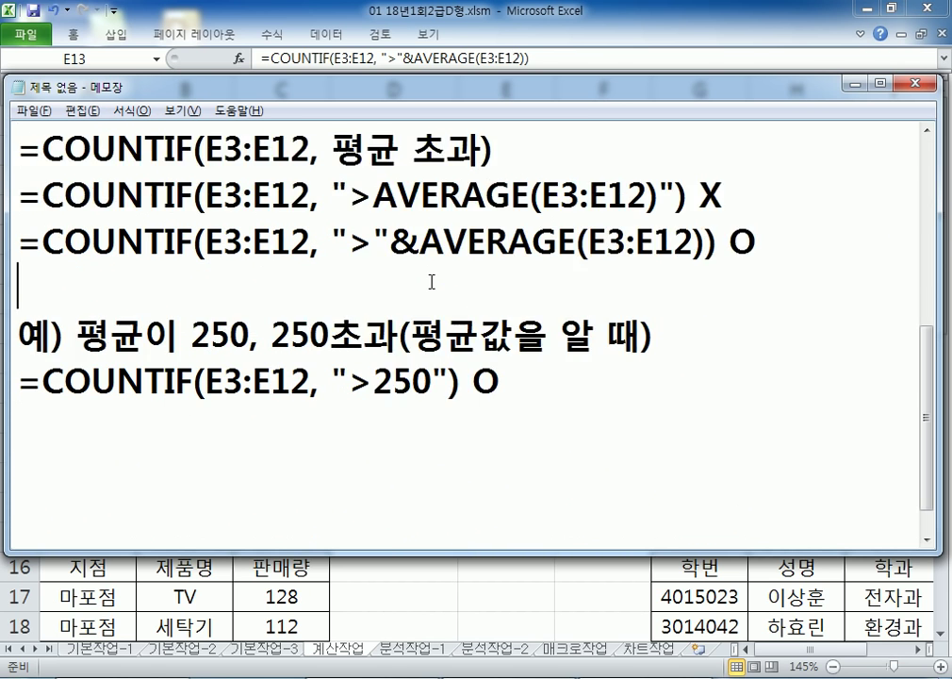
scroll(430, 284, "up", 1)
key("alt+Tab")
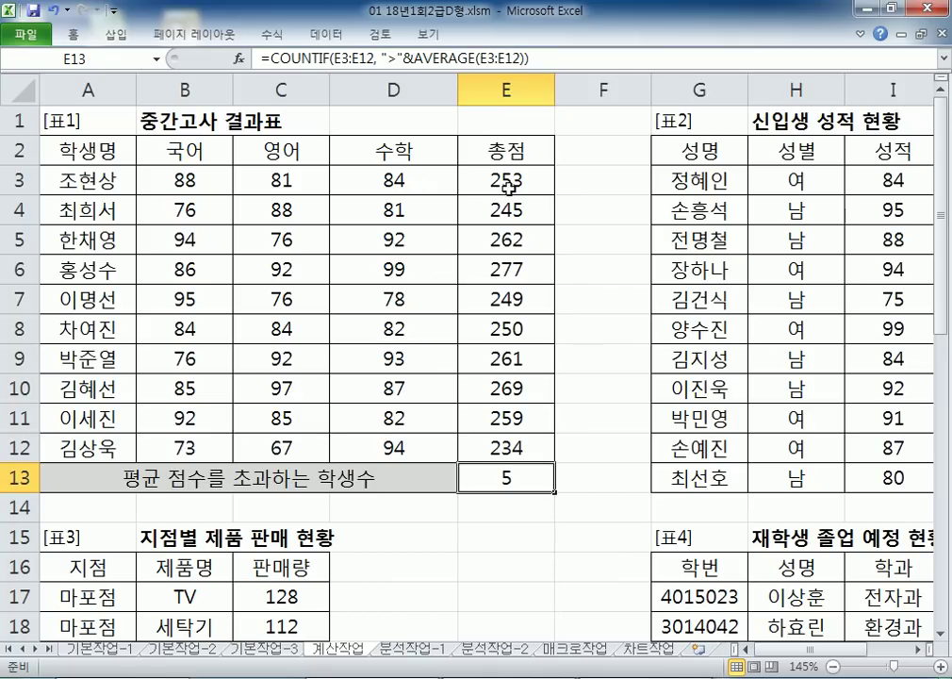
Select the 국어, 영어 and 수학 score columns and row B3:E3 behind the 253 total
left_click(510, 179)
left_click(187, 186)
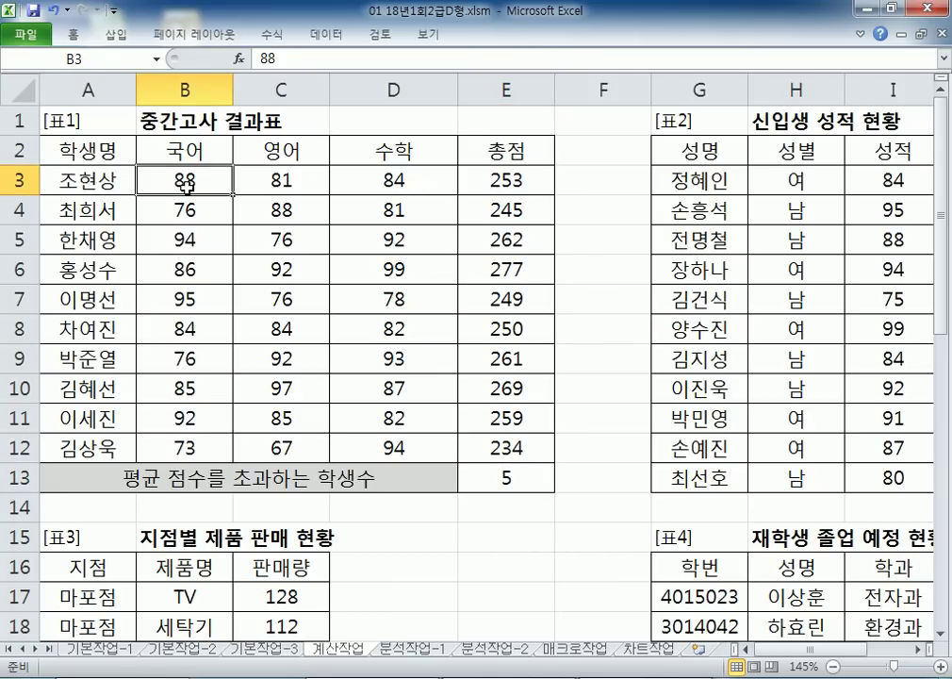
left_click_drag(186, 186, 187, 439)
left_click_drag(272, 181, 259, 445)
left_click_drag(393, 181, 381, 450)
left_click_drag(207, 179, 497, 176)
left_click(497, 176)
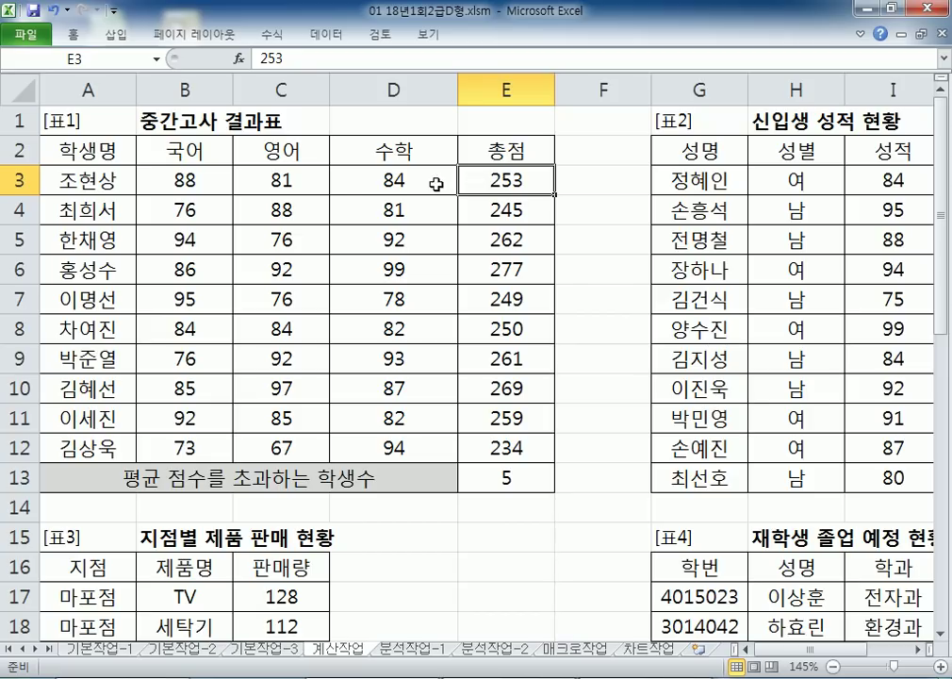
left_click(207, 185)
left_click_drag(207, 184, 186, 450)
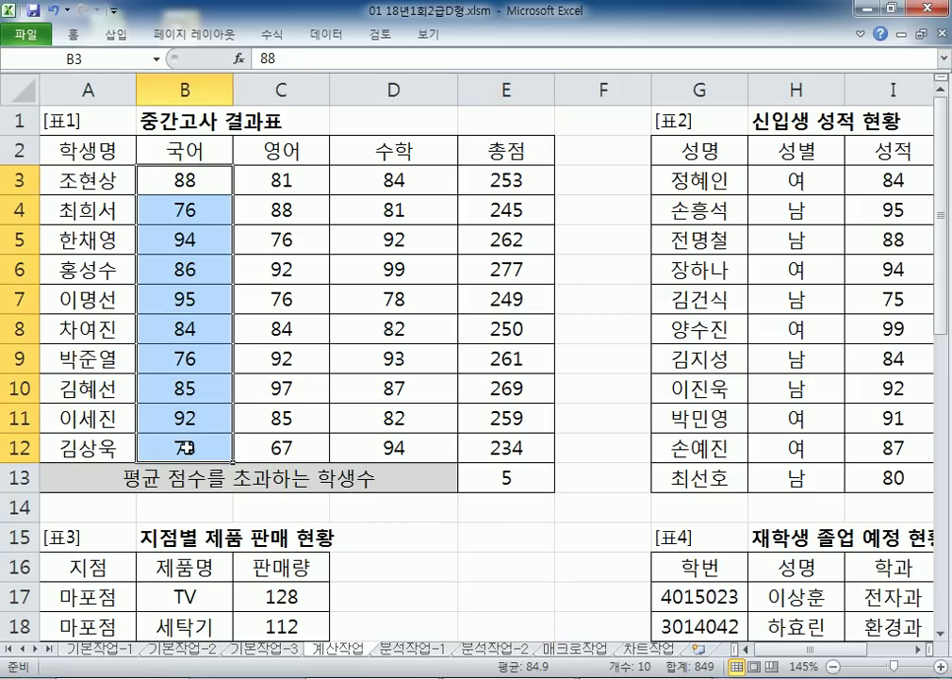
key("alt+Tab")
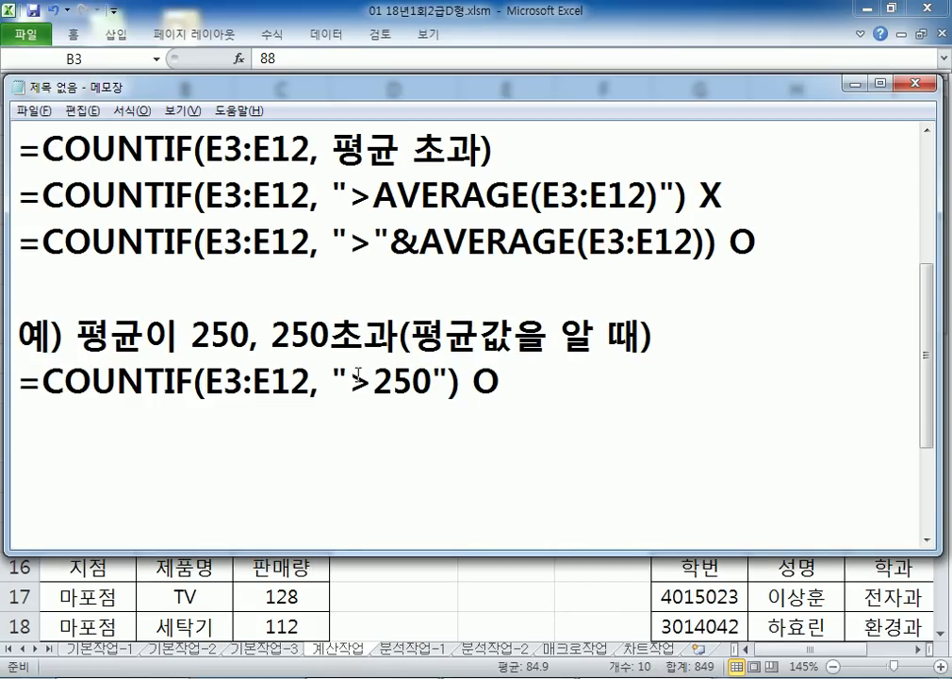
Label the heading '수를 계산(평균값을 모를 때)' for the unknown-average case
scroll(361, 376, "up", 1)
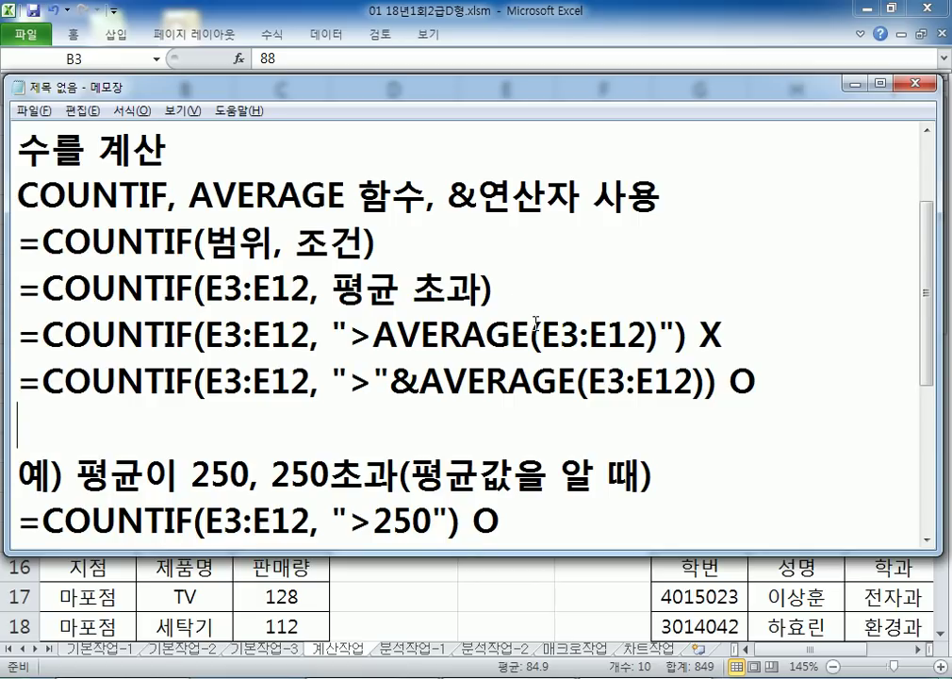
left_click(287, 154)
type("(청규")
key("BackSpace")
key("BackSpace")
type("평균ㄱ바")
key("BackSpace")
key("BackSpace")
key("BackSpace")
type("갑ㅅ을 모를 때")
type(")")
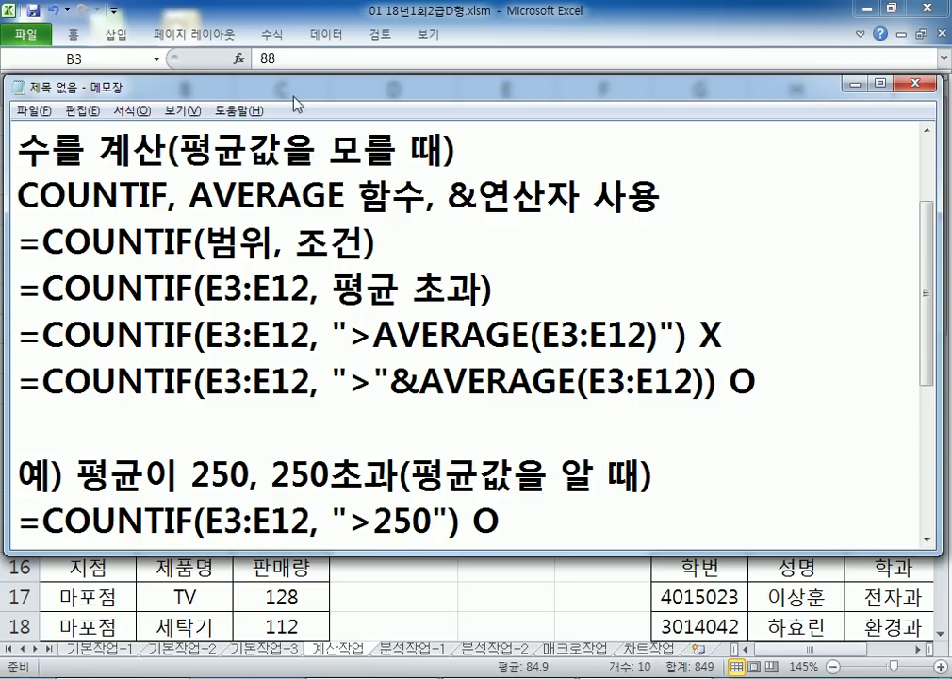
Change the Notepad font size to 24 in the Font dialog
left_click(132, 115)
left_click(152, 151)
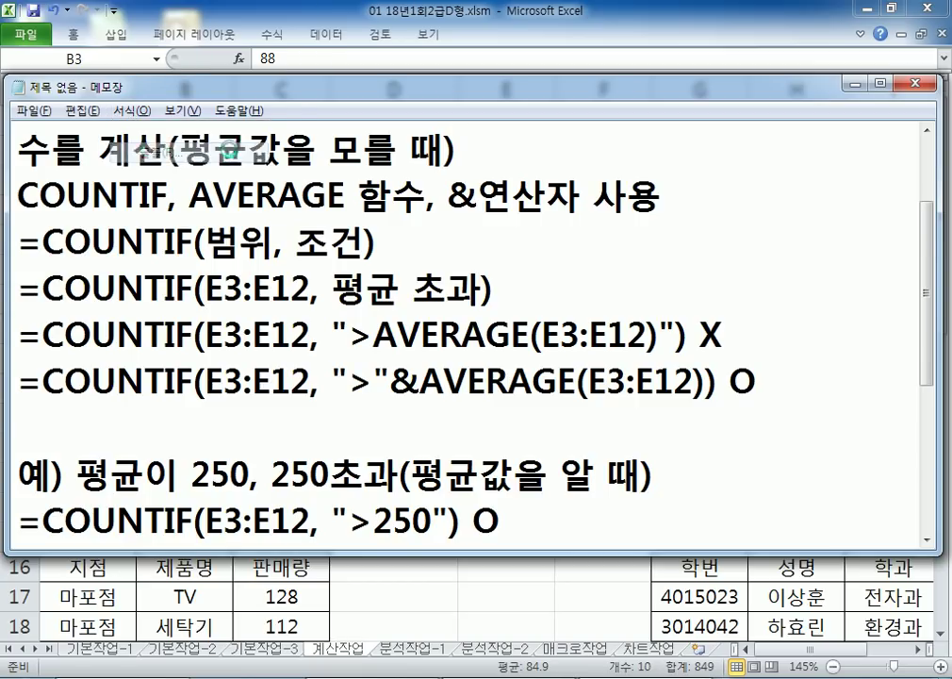
left_click(371, 314)
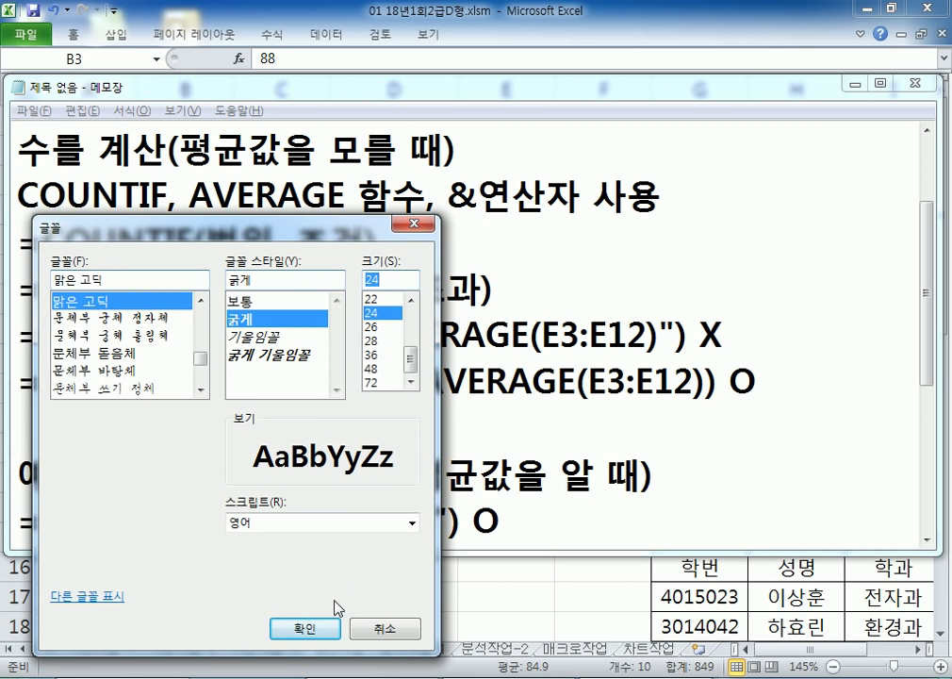
left_click(304, 629)
scroll(402, 342, "down", 1)
scroll(459, 300, "down", 1)
scroll(459, 304, "up", 1)
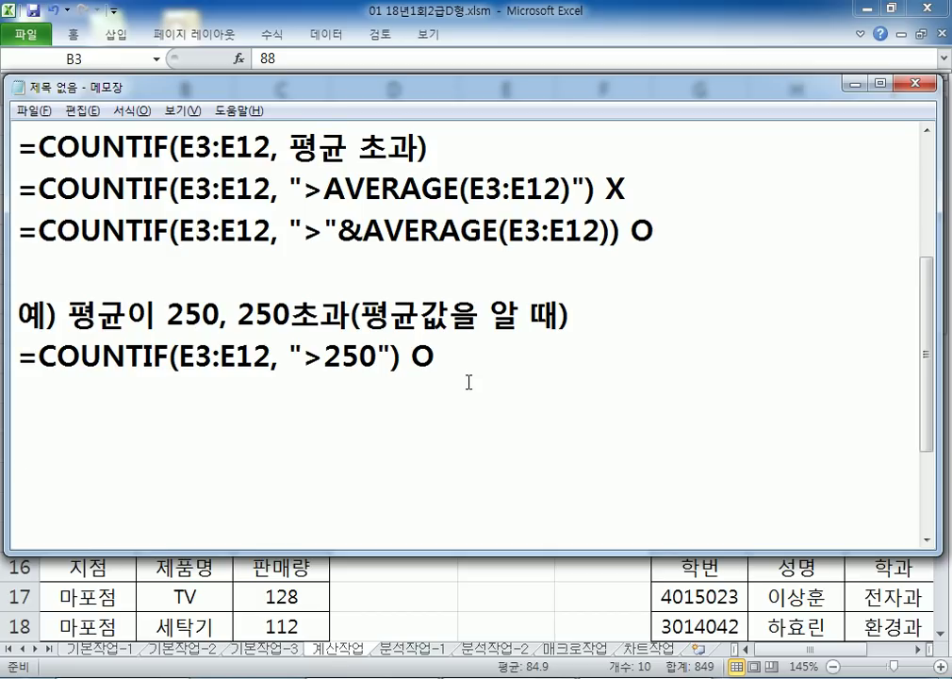
Write the 문제2) statement: rank 성적(I3:I13), 1위 "수석", 2위 "차석", 나머지는 공백
key("Return")
key("Return")
type("문제2) ")
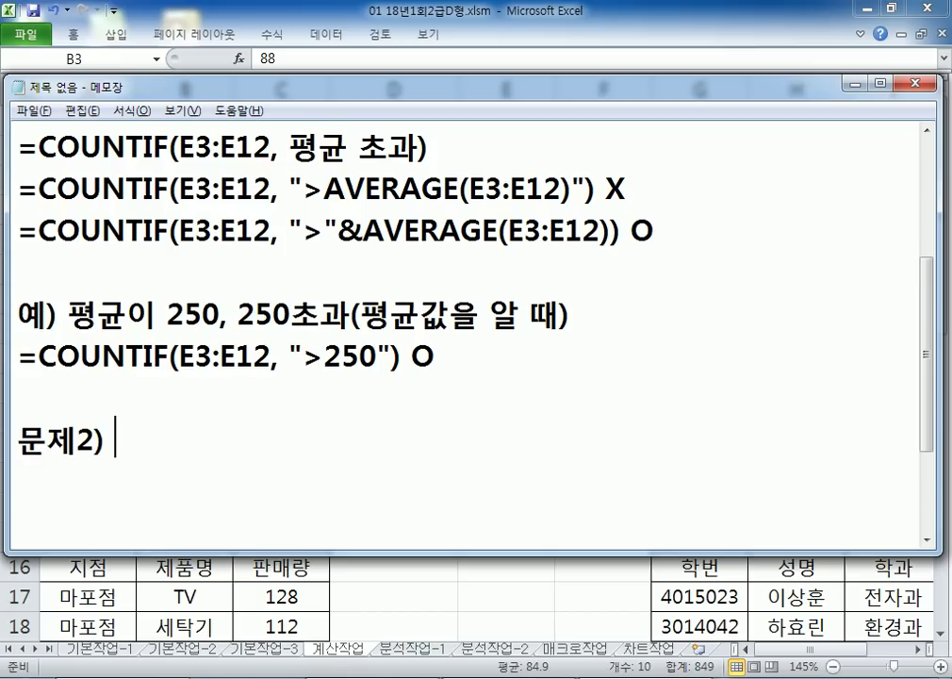
type("성적")
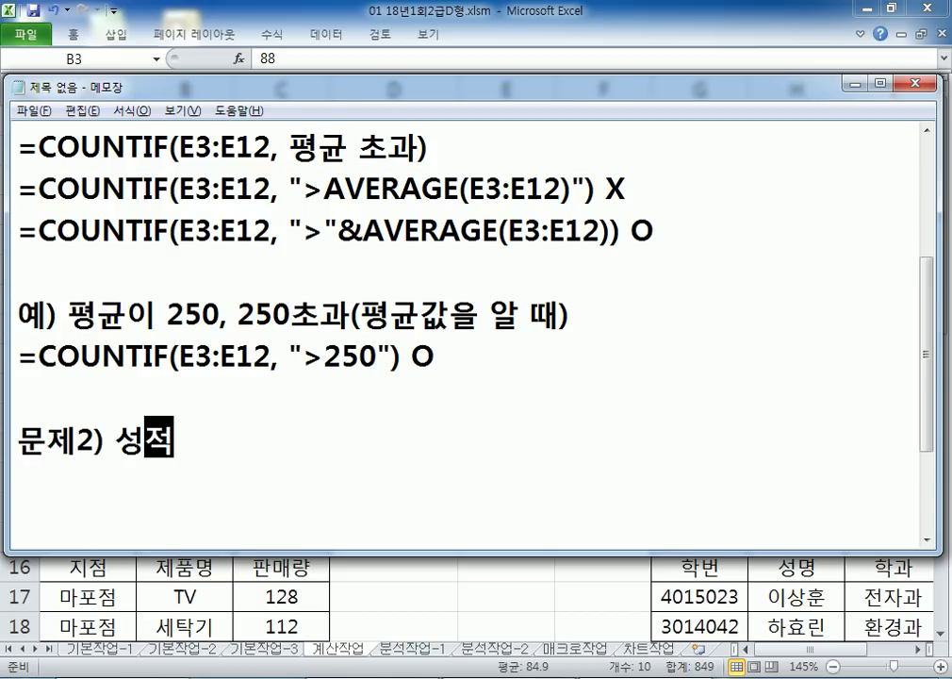
type("(I3:")
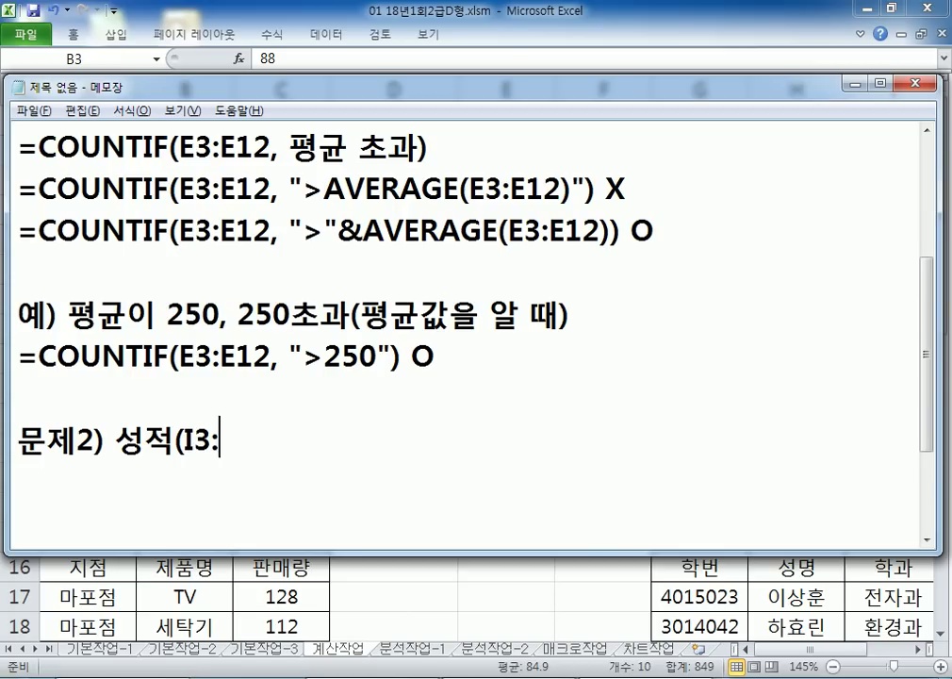
type("I13(")
key("BackSpace")
type(")을 ")
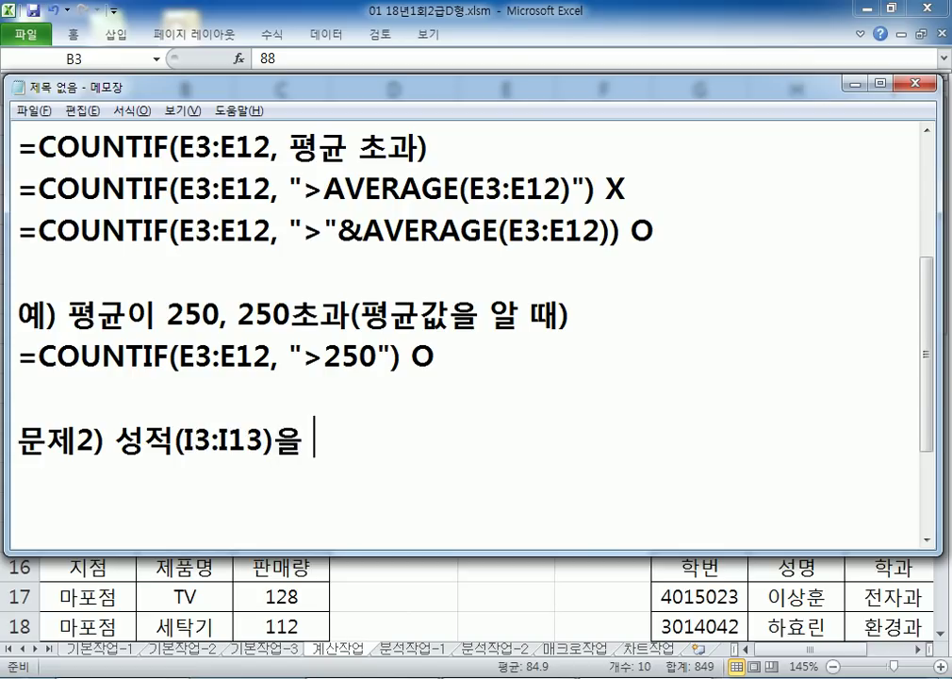
type("기준으로 수ㄴ위를 구하여 1")
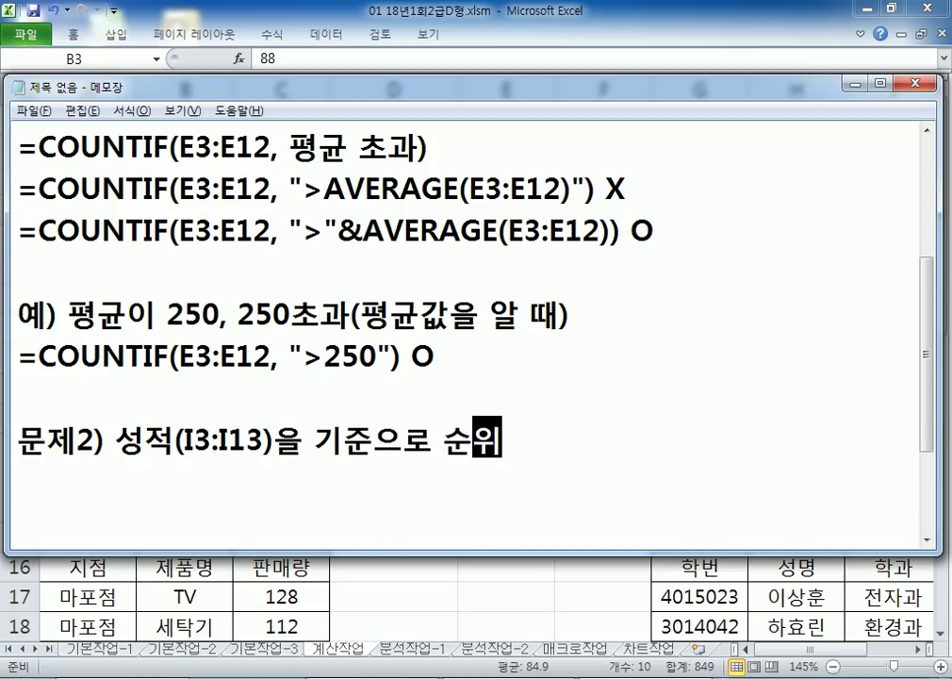
type("위는 \"수서")
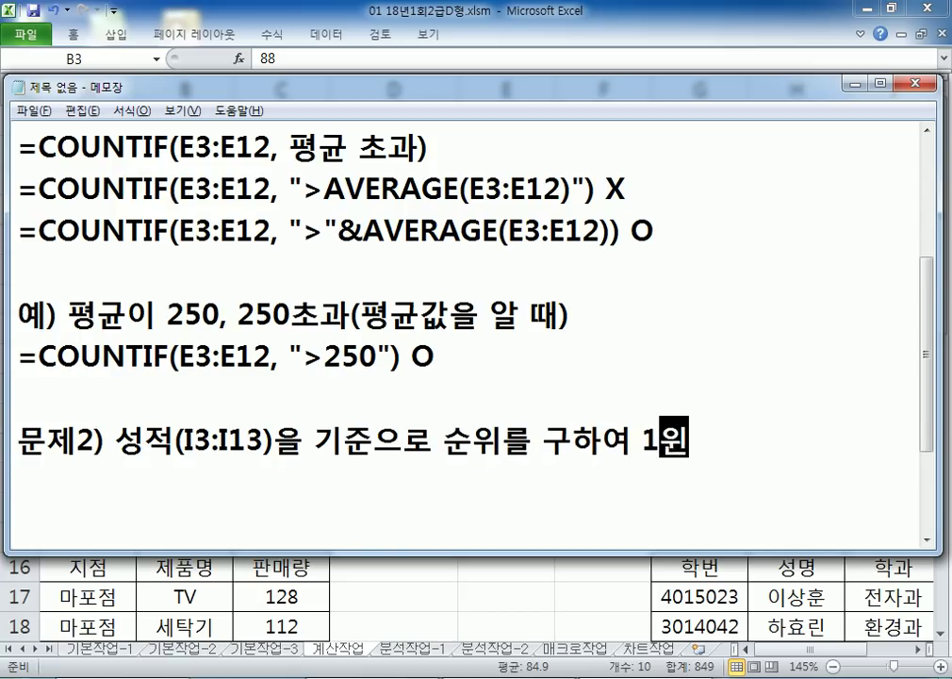
type("ㄱ\", 2위느")
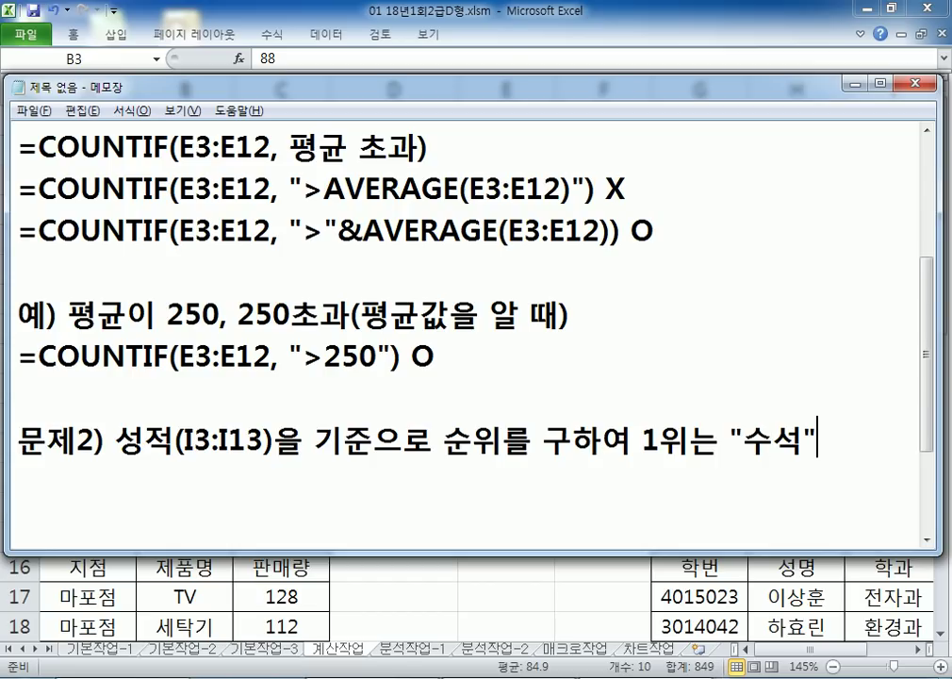
type("ㄴ\"차ㅓ서")
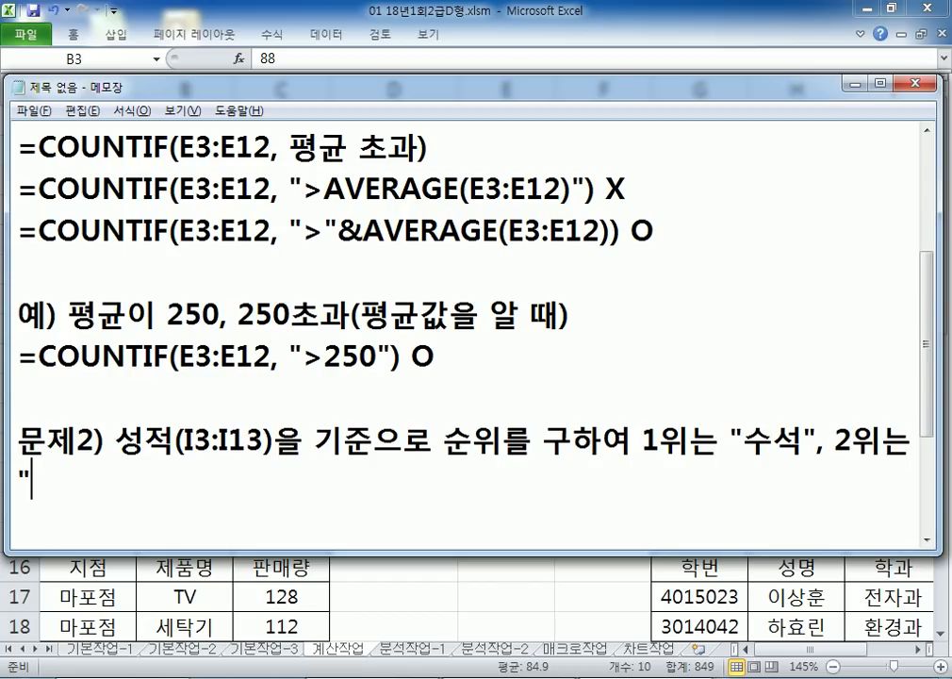
key("BackSpace")
key("BackSpace")
type("석\", ")
type("나머")
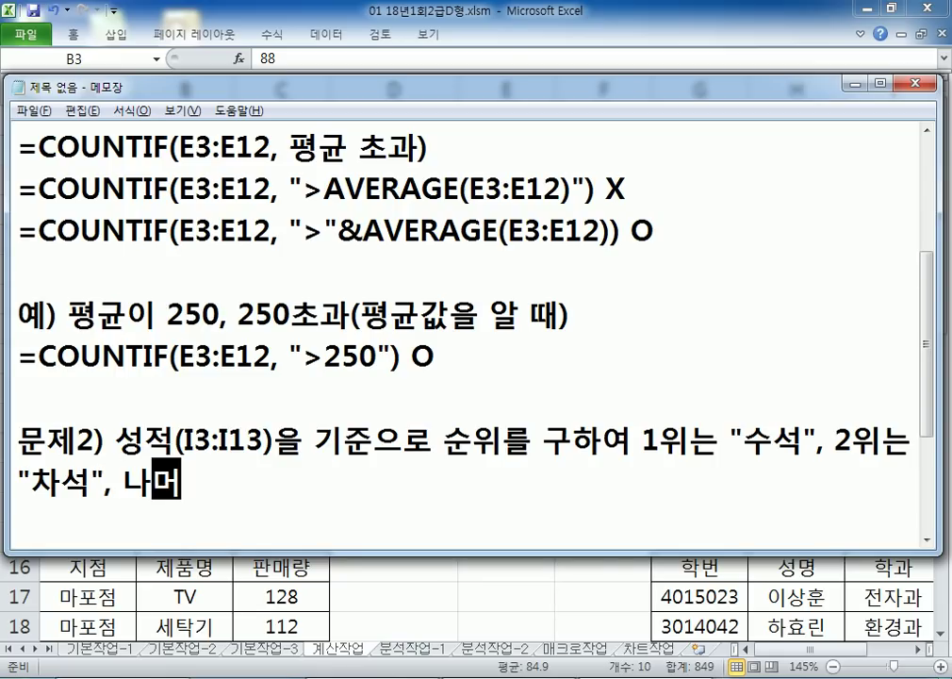
type("지는 공ㅂㅐㄱ")
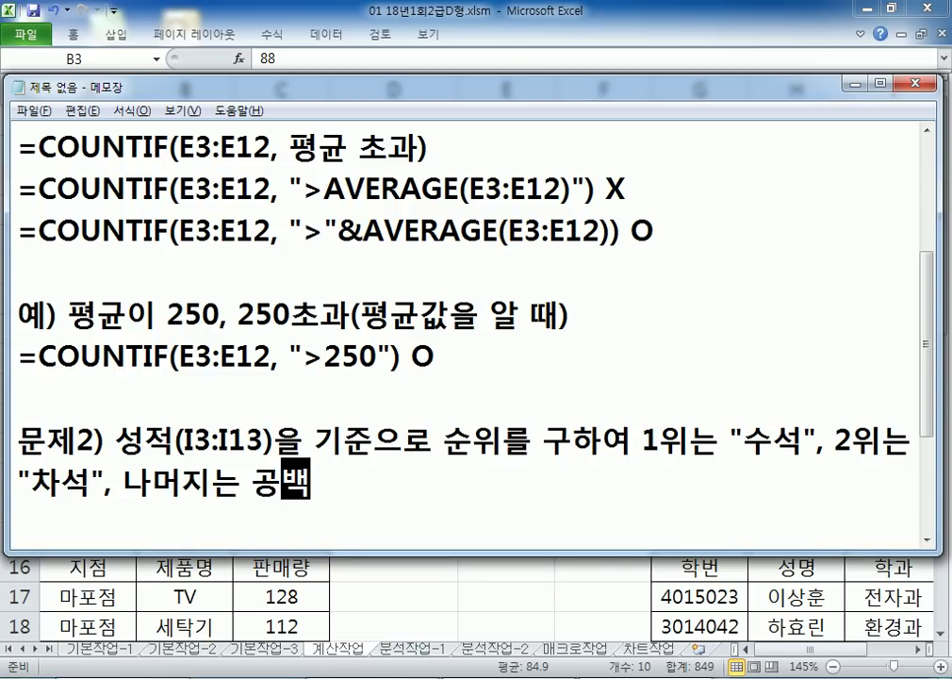
Add the hint line 'IFERROR, CHOOSE, RANK 함수 사용' below the problem
key("Return")
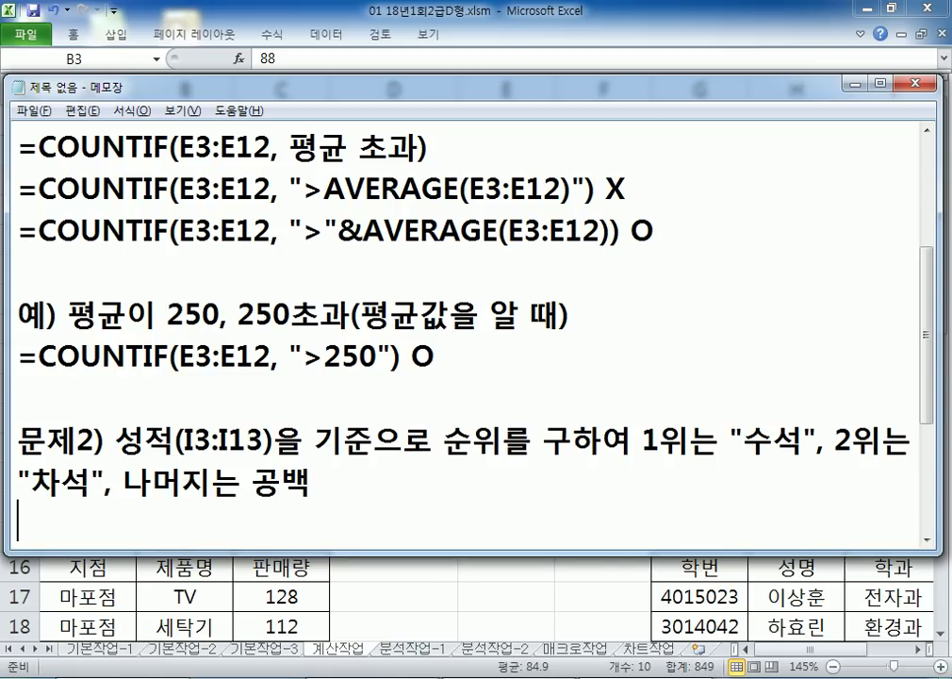
scroll(491, 367, "down", 1)
type("IFERROR,")
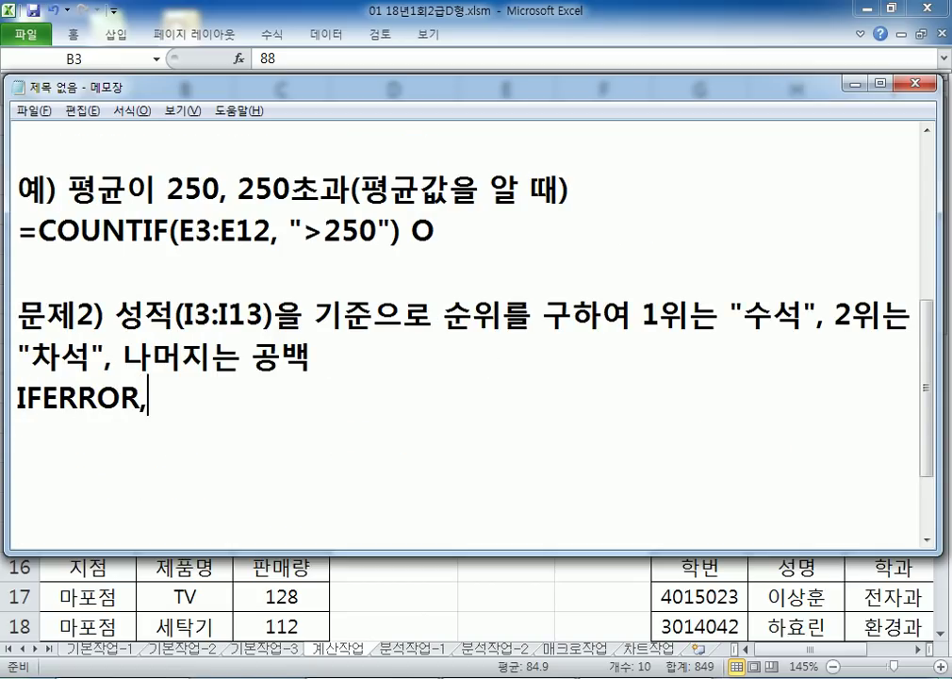
type(" CHO")
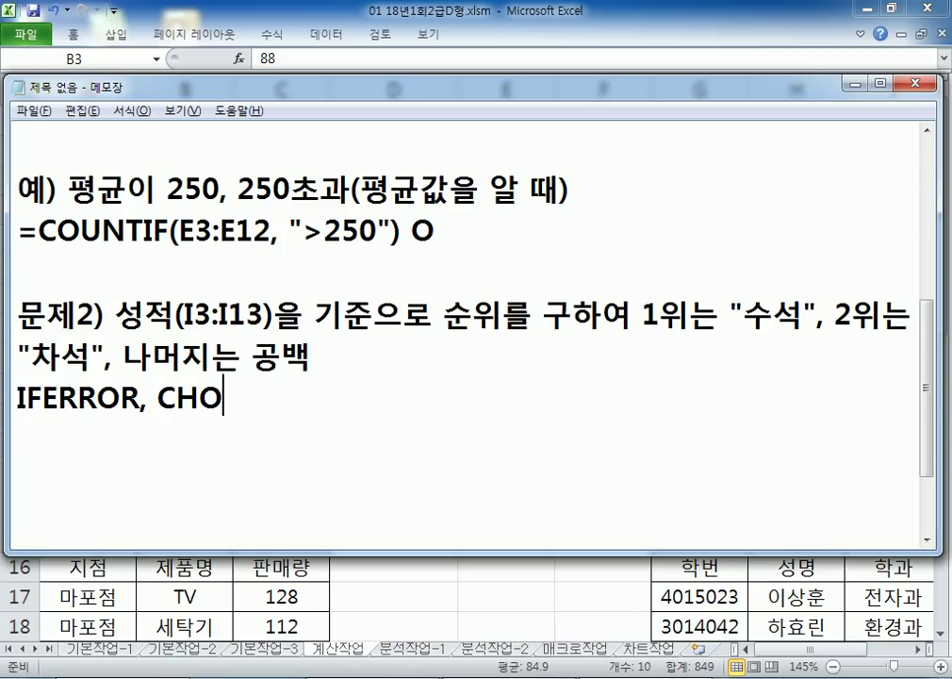
type("OSE, RANK")
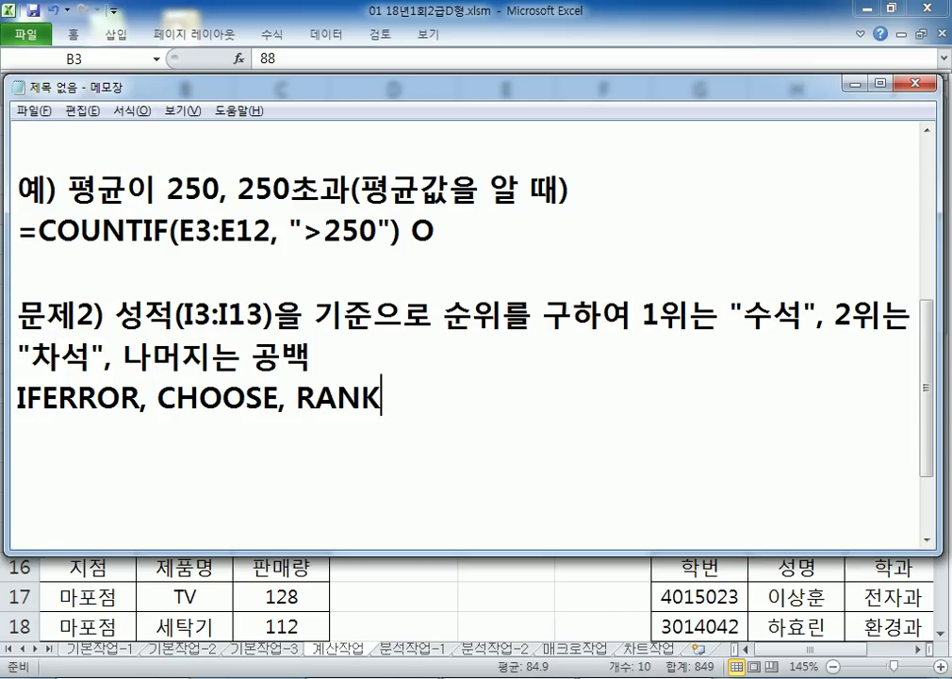
key("Hangul")
type("함수 사용")
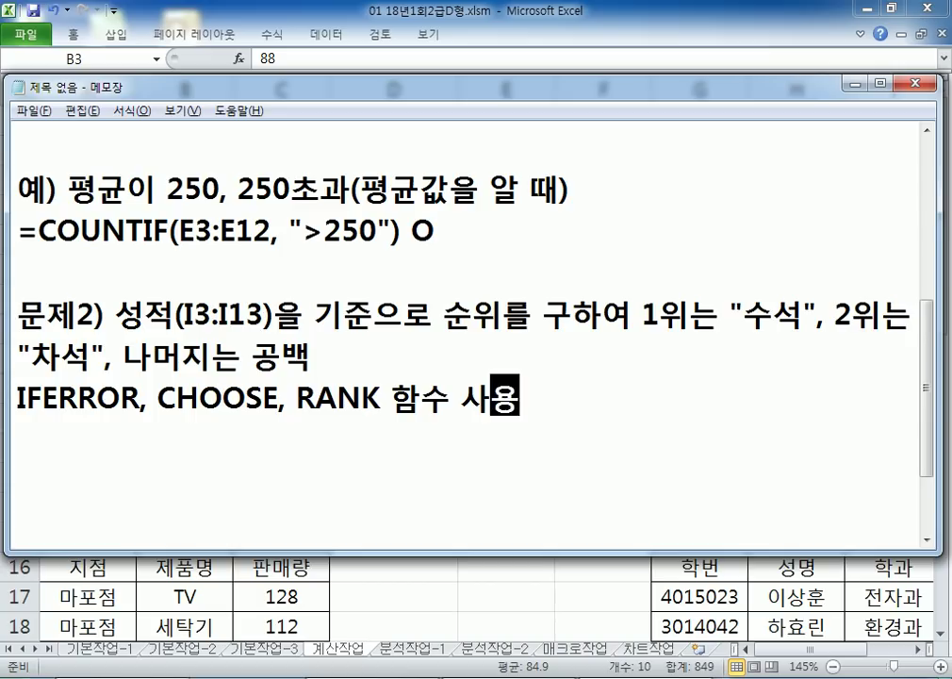
key("Return")
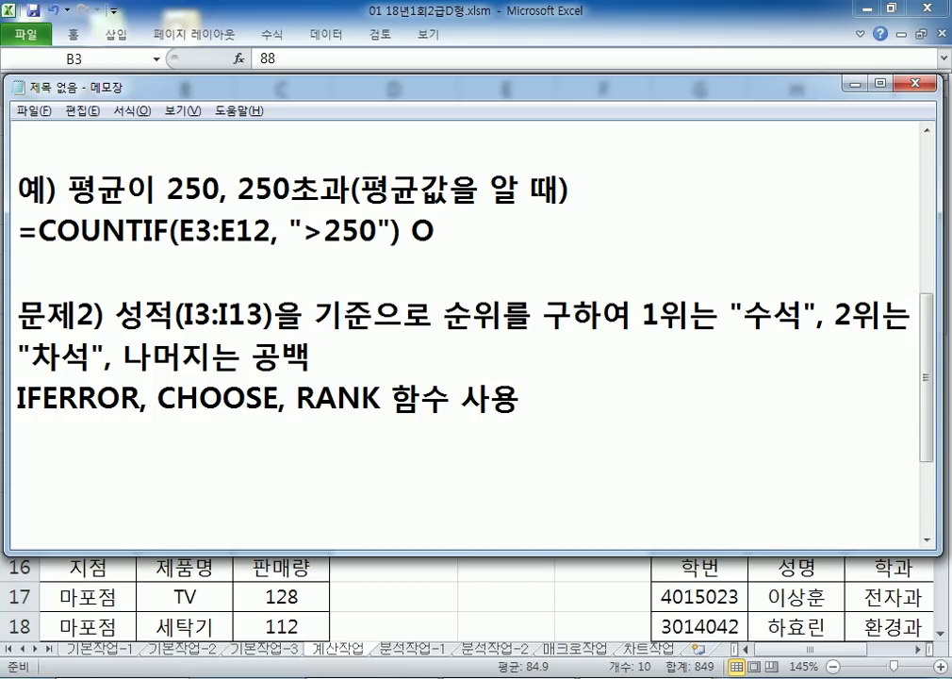
scroll(484, 408, "down", 1)
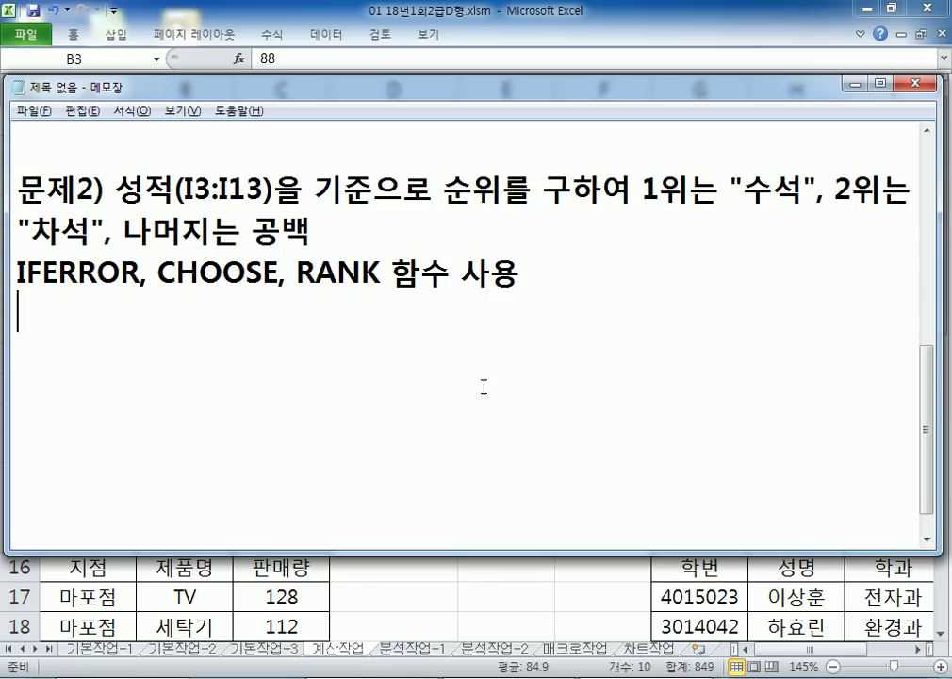
key("alt+Tab")
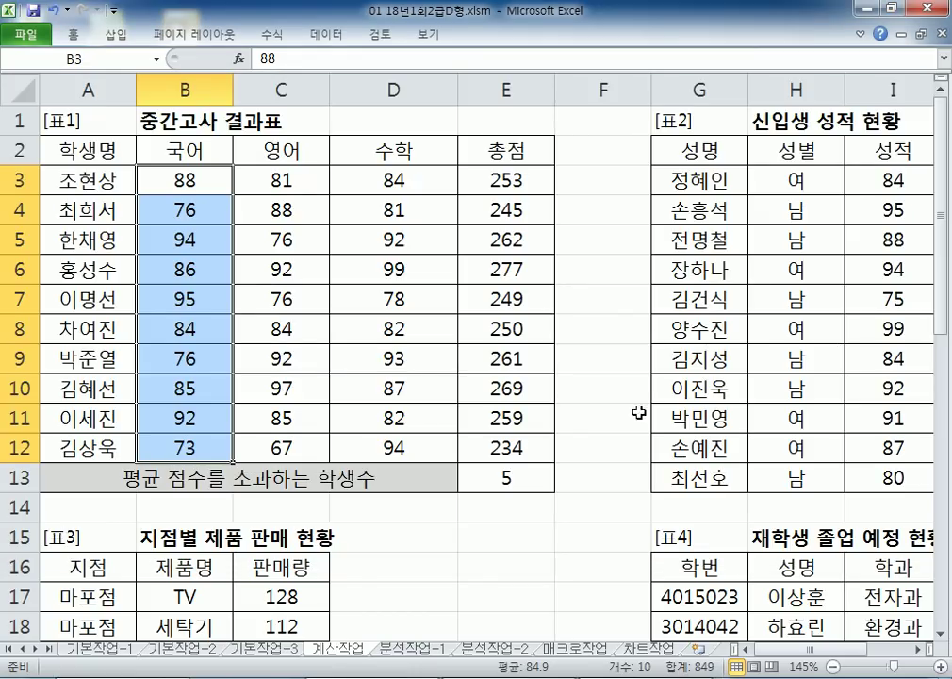
Select the 성적 scores I3:I13 and the 비고 cell J3 in 표2
scroll(593, 514, "right", 2)
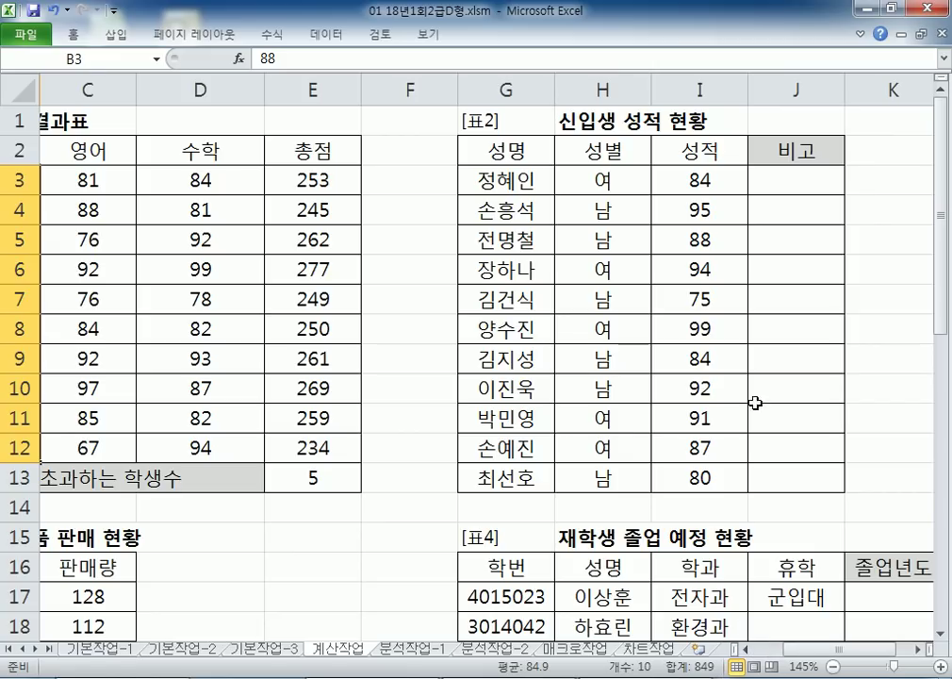
left_click_drag(698, 181, 700, 478)
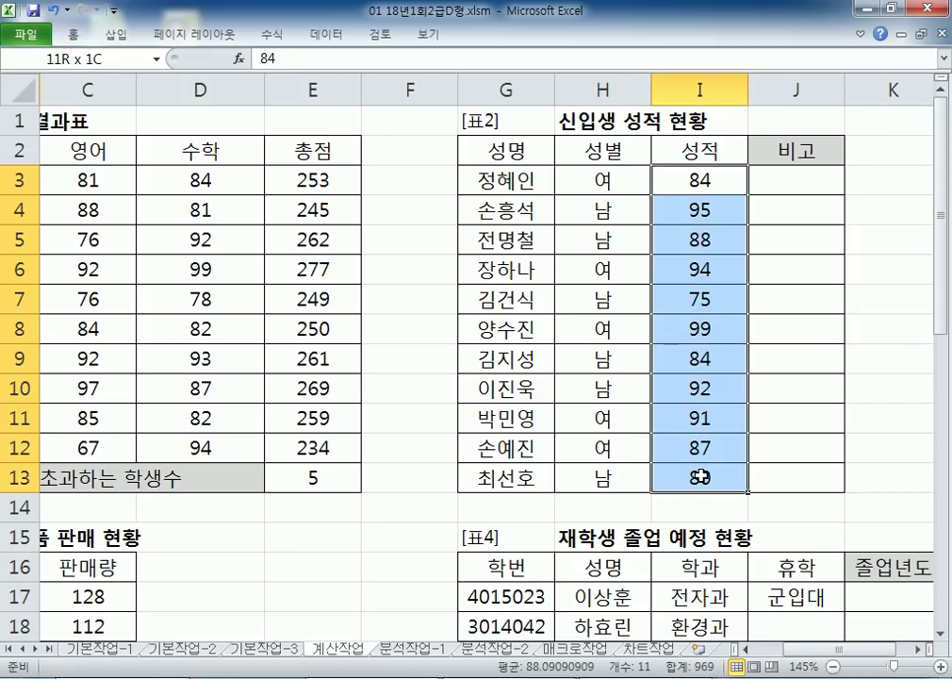
left_click(796, 182)
key("alt+Tab")
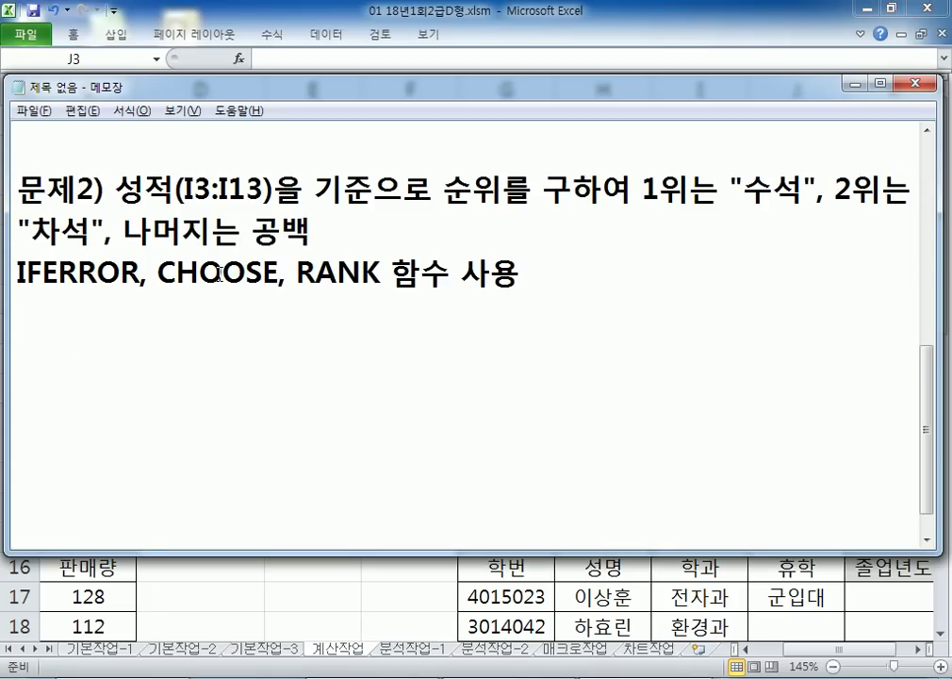
Draft =CHOOSE(석차, "수석", "차석", "", …) with repeated blank-string arguments and a closing parenthesis
key("Return")
type("=")
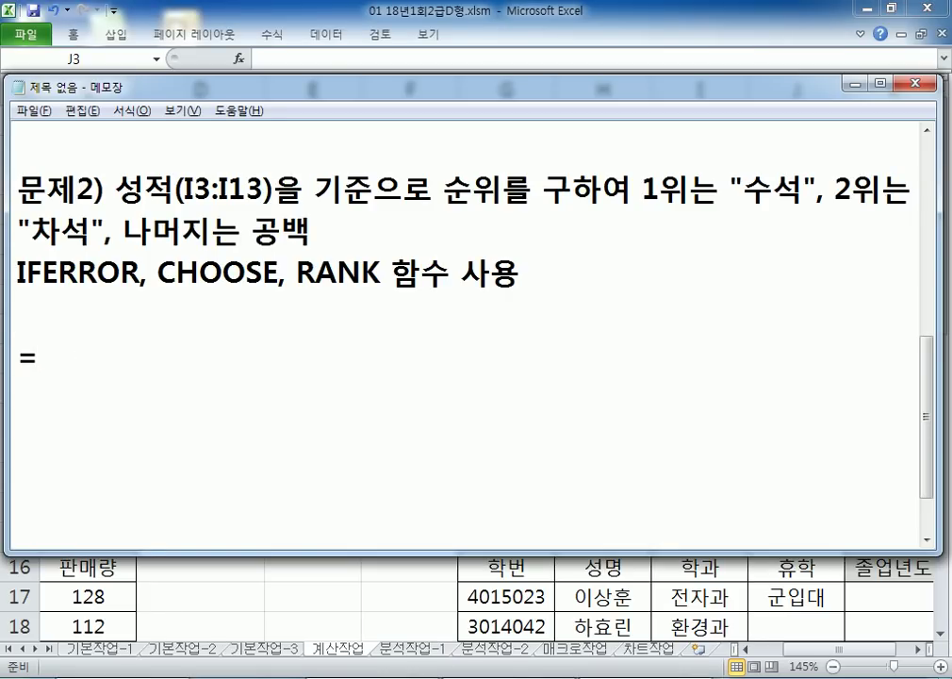
type("CHG")
key("BackSpace")
type("O")
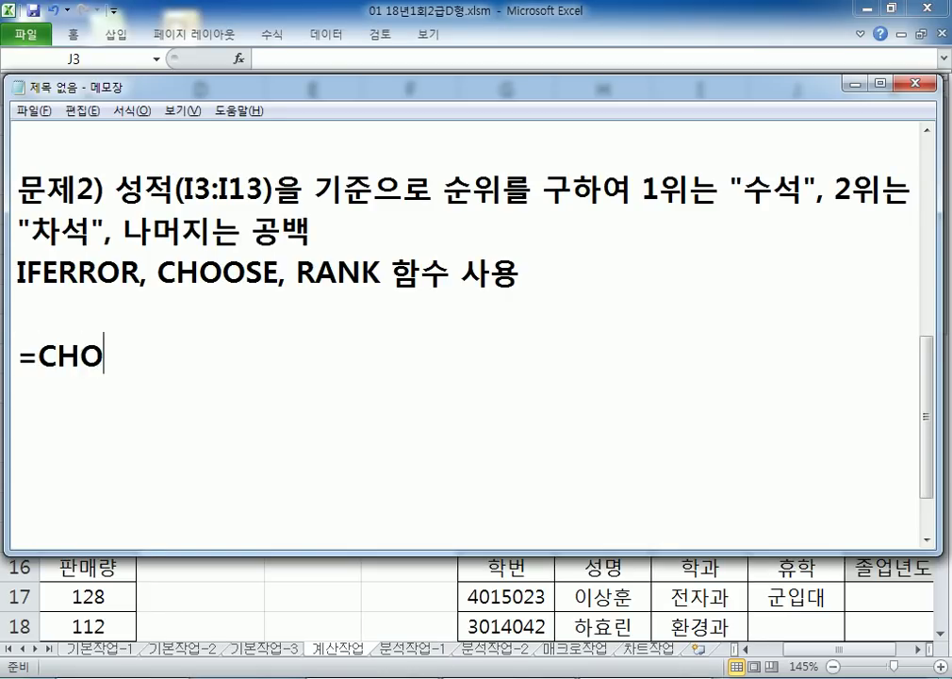
type("OSE(석차, ")
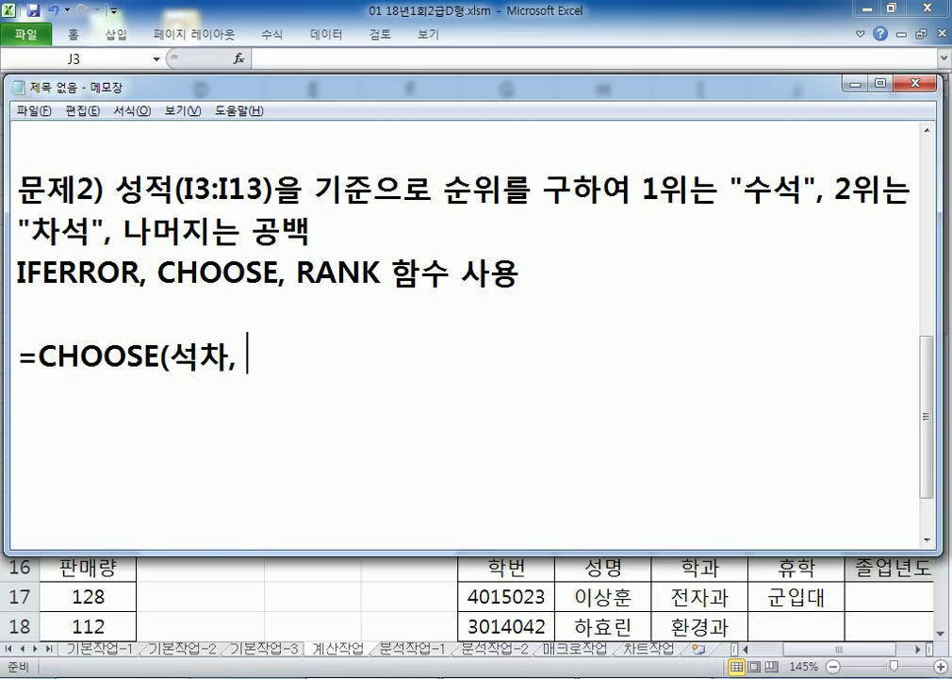
type("\"수석")
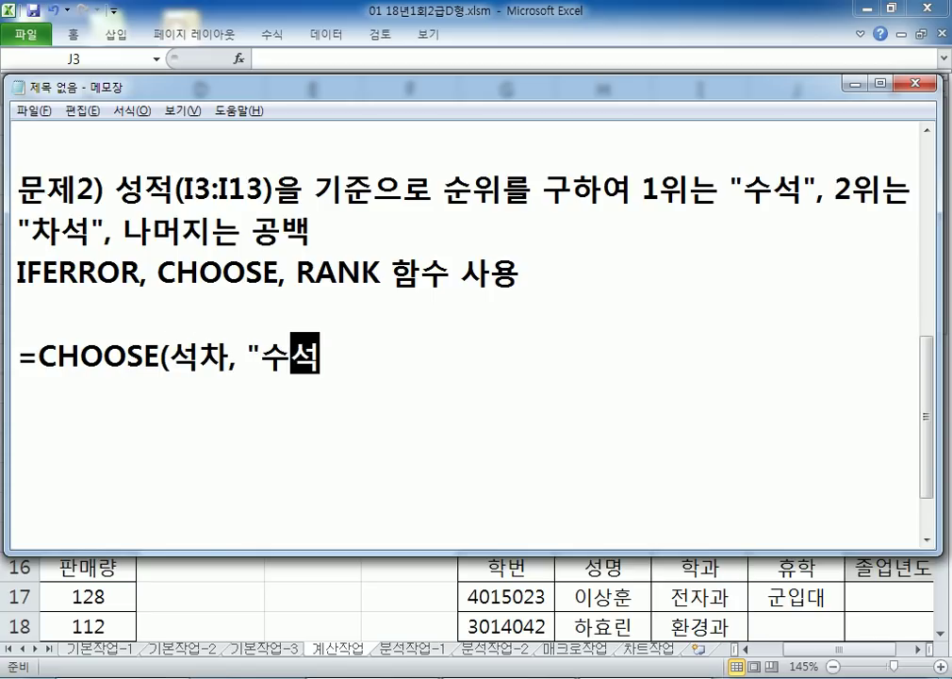
type("\", \"차석\", \"\"")
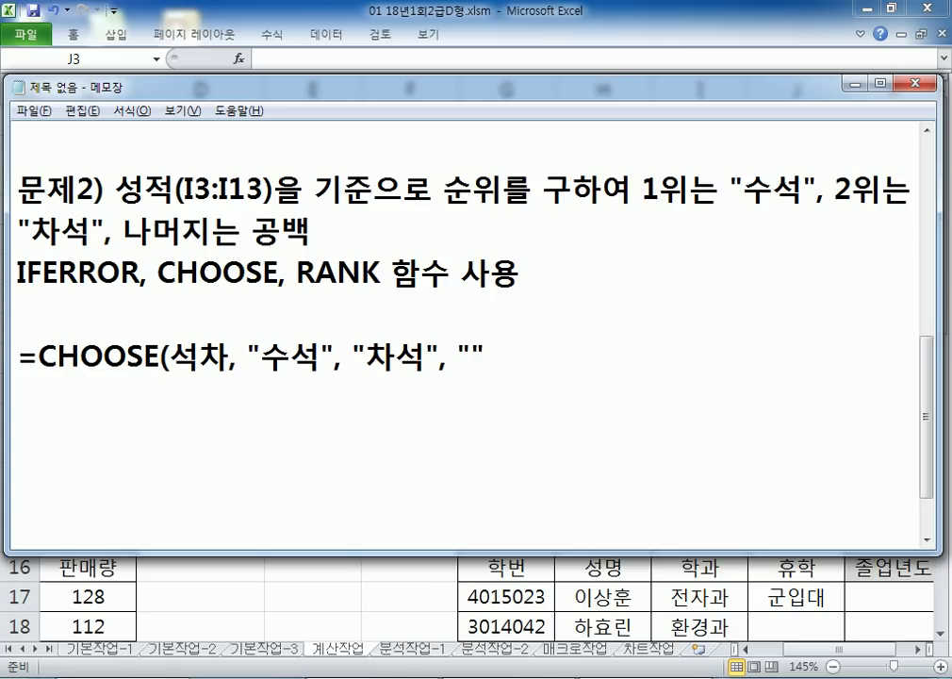
key("shift+Left")
key("shift+Left")
key("shift+Left")
key("shift+Left")
key("ctrl+c")
key("End")
key("ctrl+v")
key("ctrl+v")
key("ctrl+v")
key("ctrl+v")
key("ctrl+v")
key("ctrl+v")
key("ctrl+v")
key("ctrl+v")
type(")")
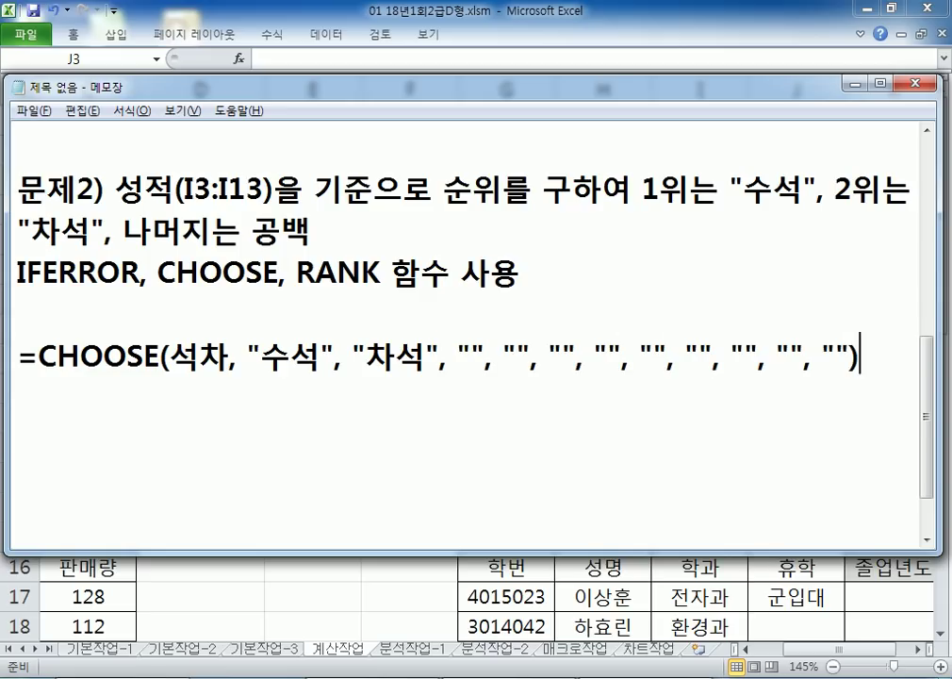
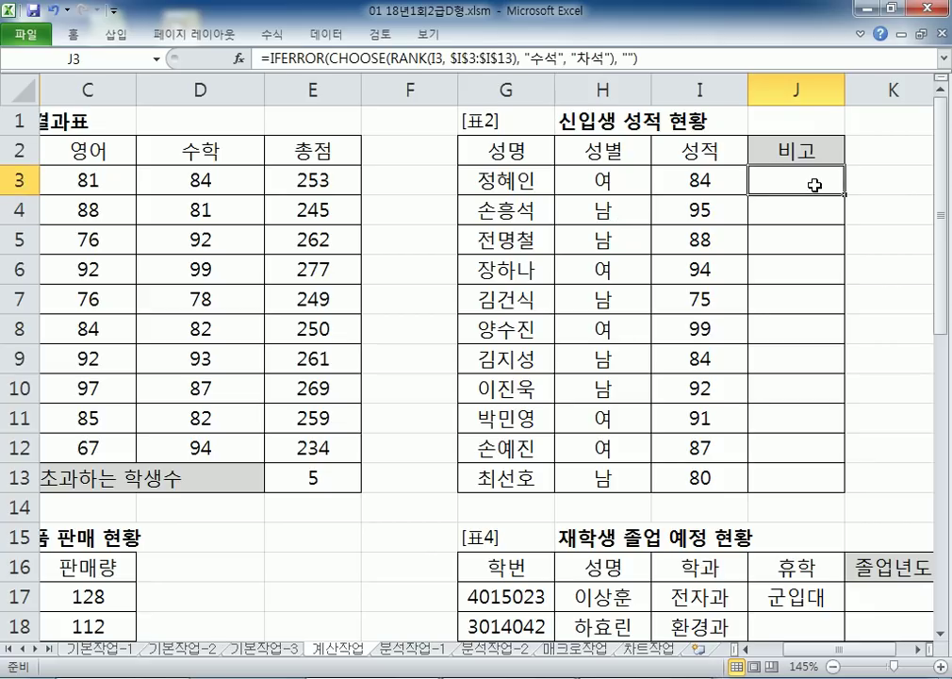
Fill the 비고 rank formula from J3 down to J13 and check the copied cells
double_click(844, 199)
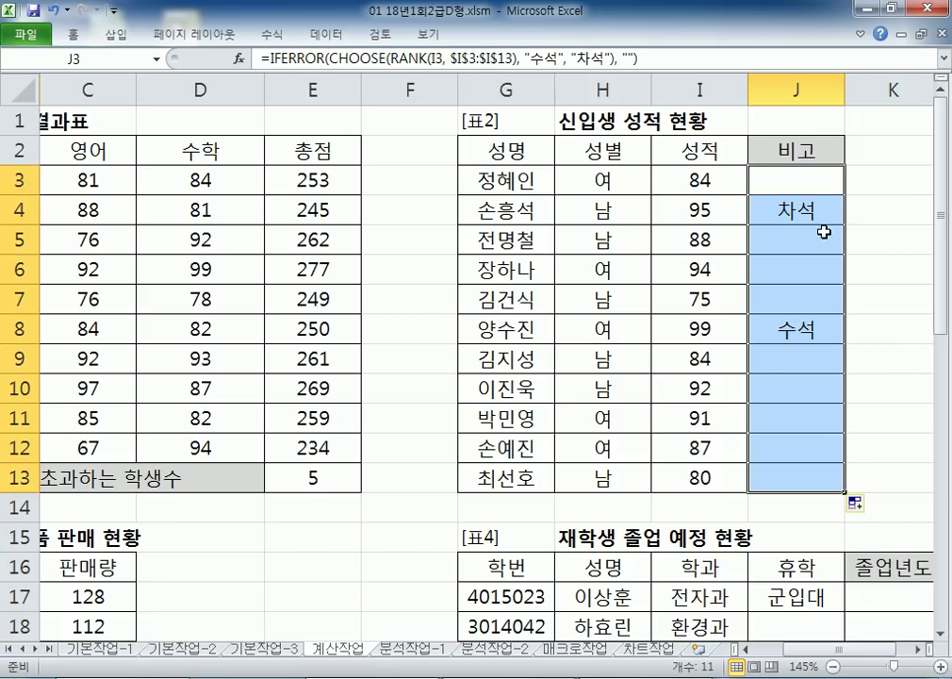
left_click(779, 329)
left_click(760, 204)
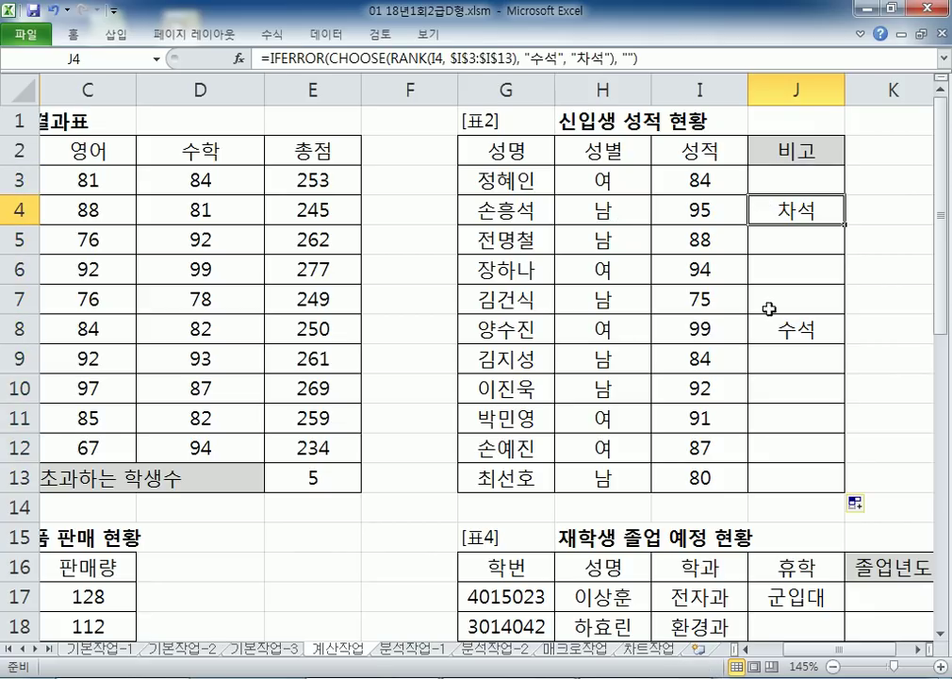
Test the ranking by changing the I6 score to 100 and then 99, restoring 94 each time
left_click(677, 270)
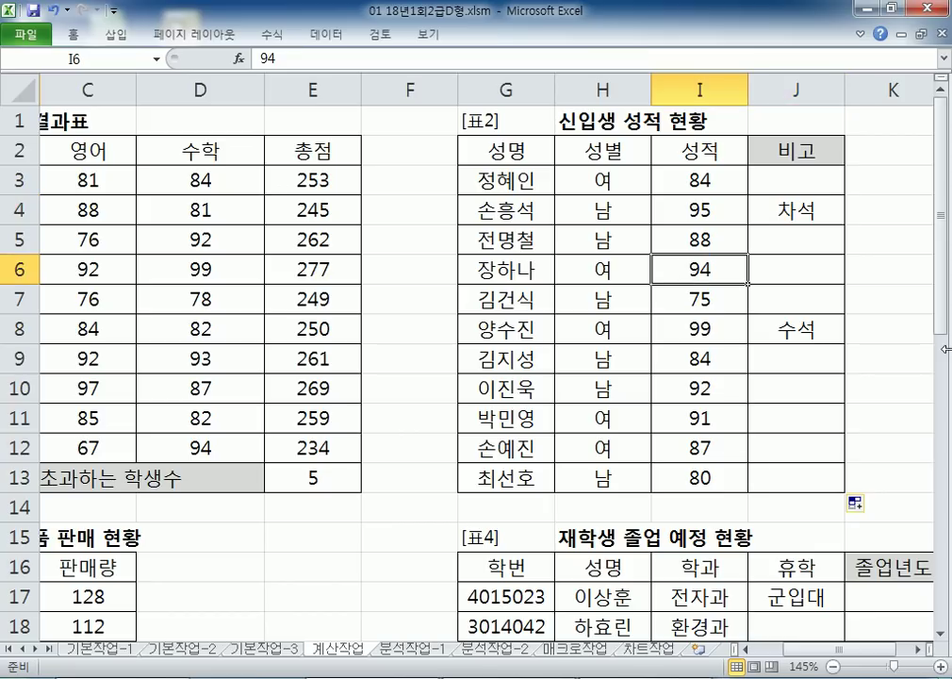
type("100")
key("Return")
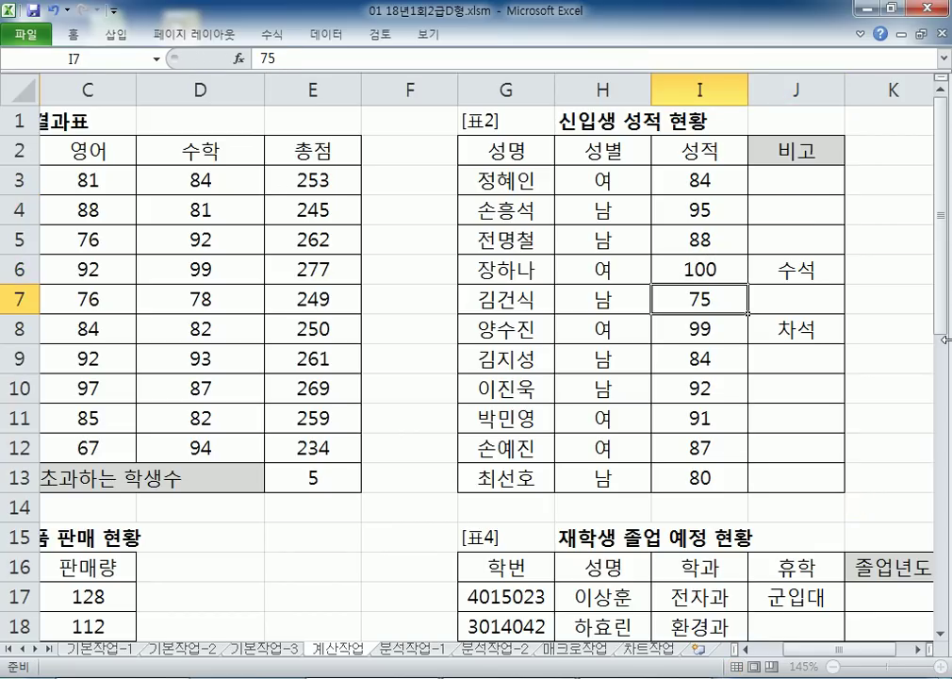
key("Up")
key("Down")
key("Down")
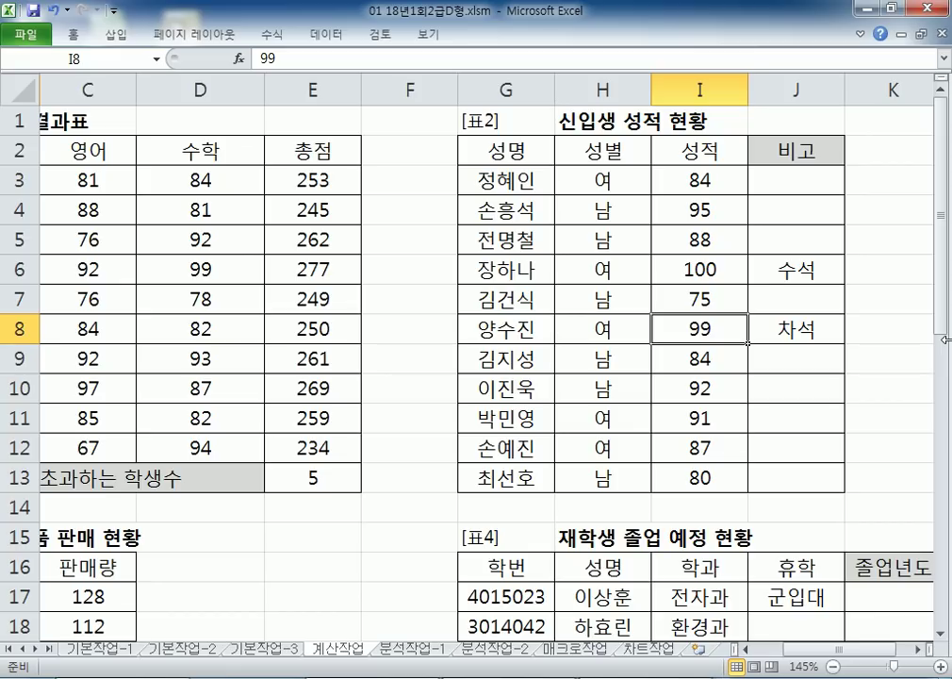
key("ctrl+z")
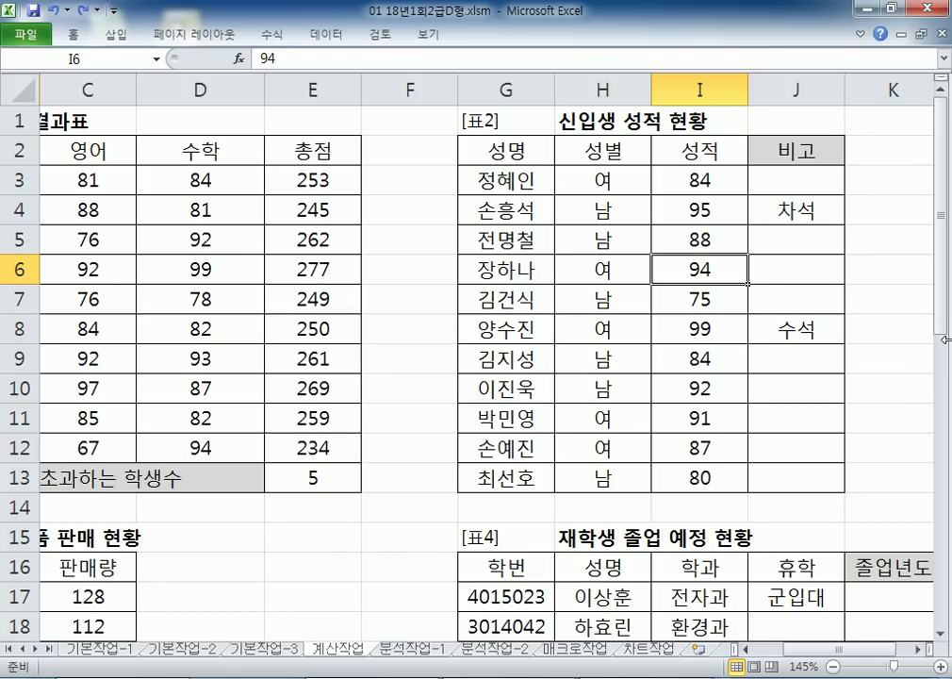
type("99")
key("Return")
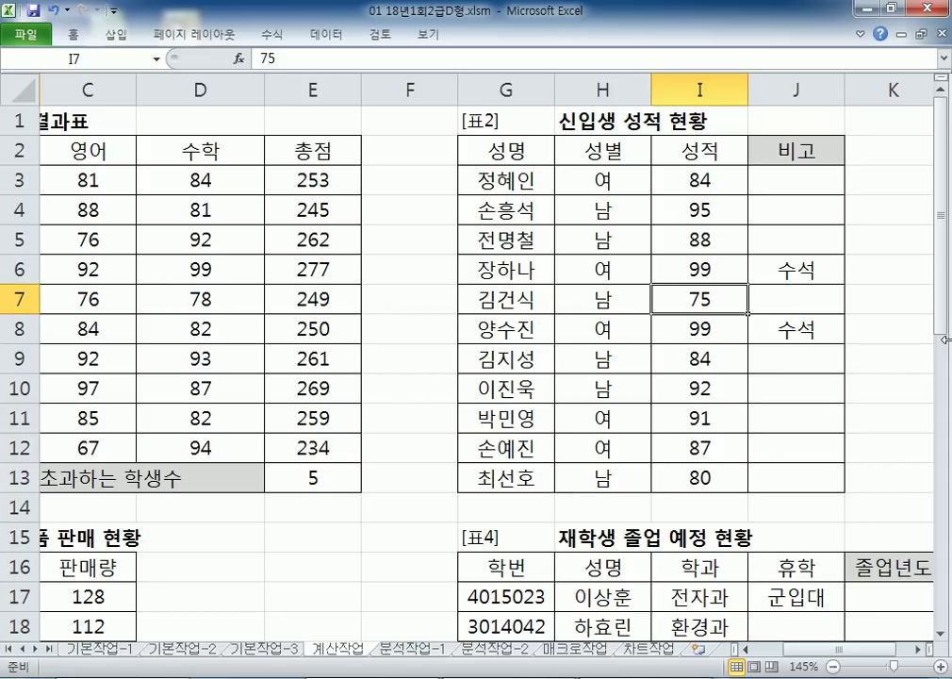
key("ctrl+z")
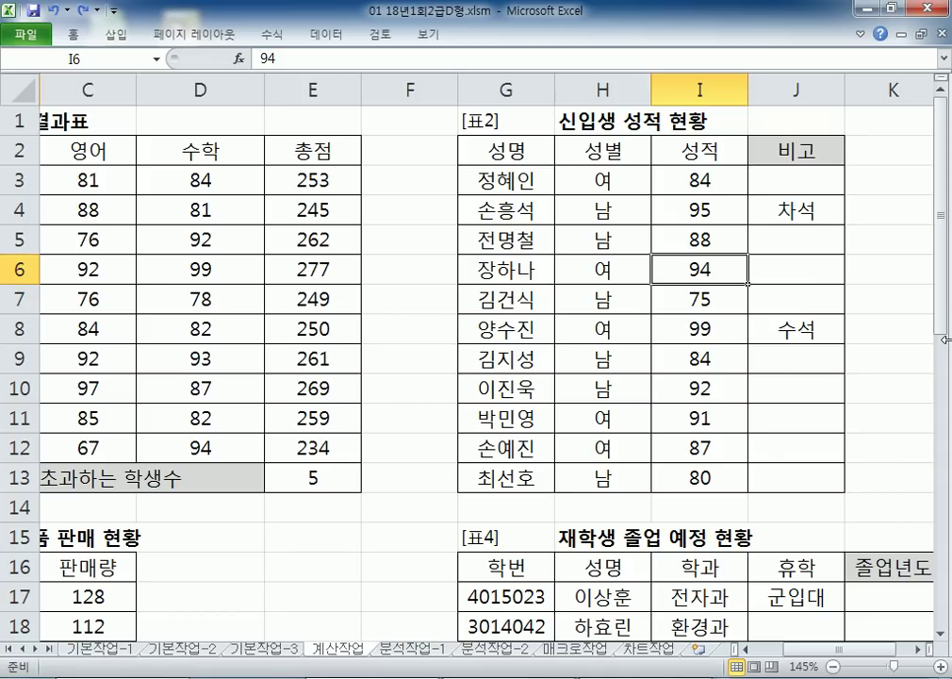
In Notepad, start a new line reading '문제3) 제품명(B17:B25)'
key("alt+Tab")
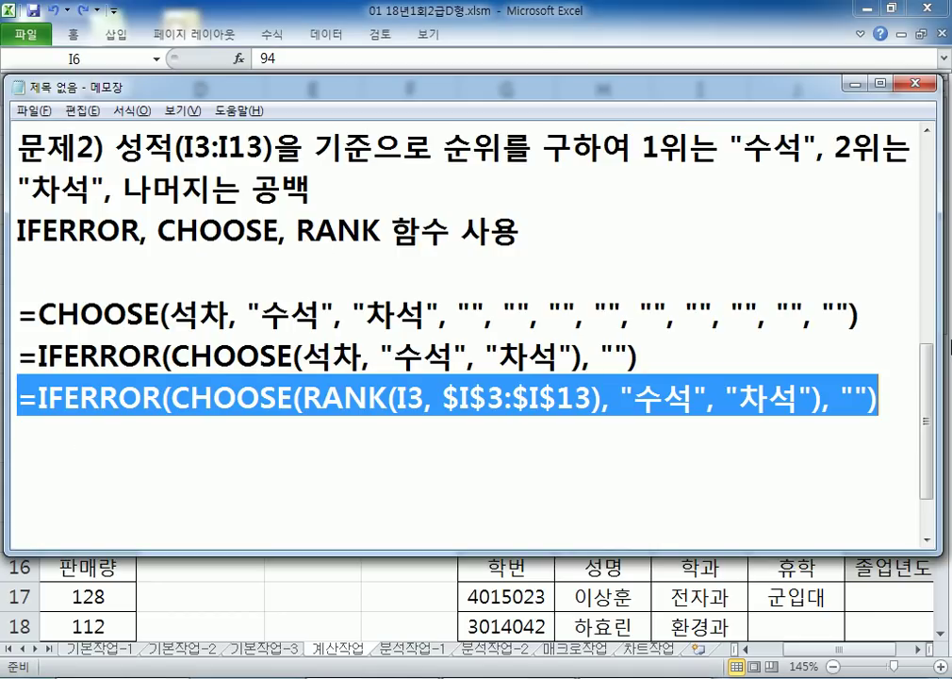
key("Down")
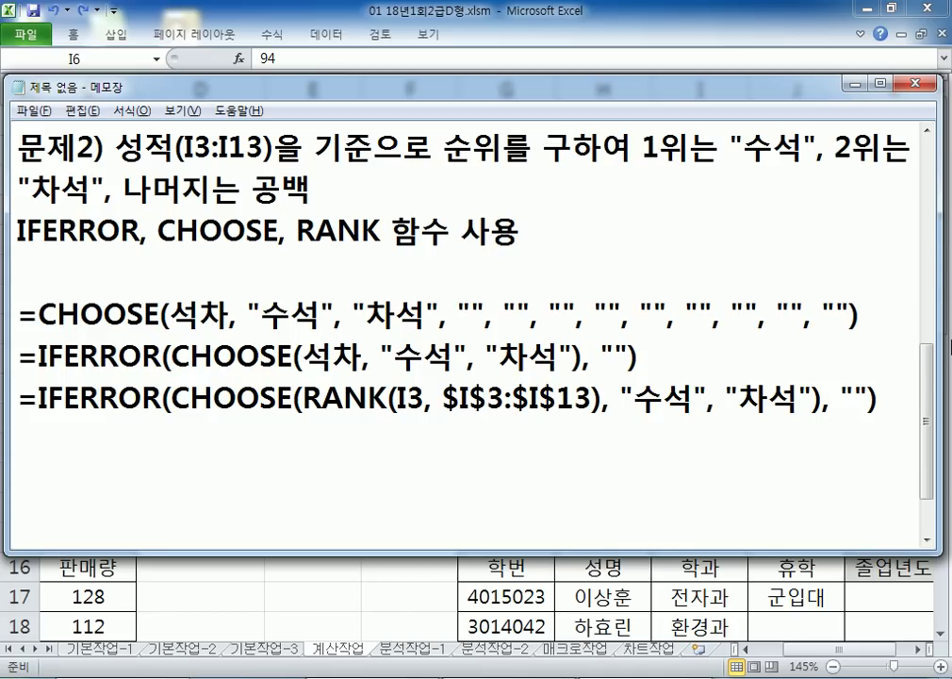
left_click_drag(531, 91, 528, 16)
key("Return")
type("ANS")
key("BackSpace")
key("BackSpace")
key("BackSpace")
key("Hangul")
type("문제3) ")
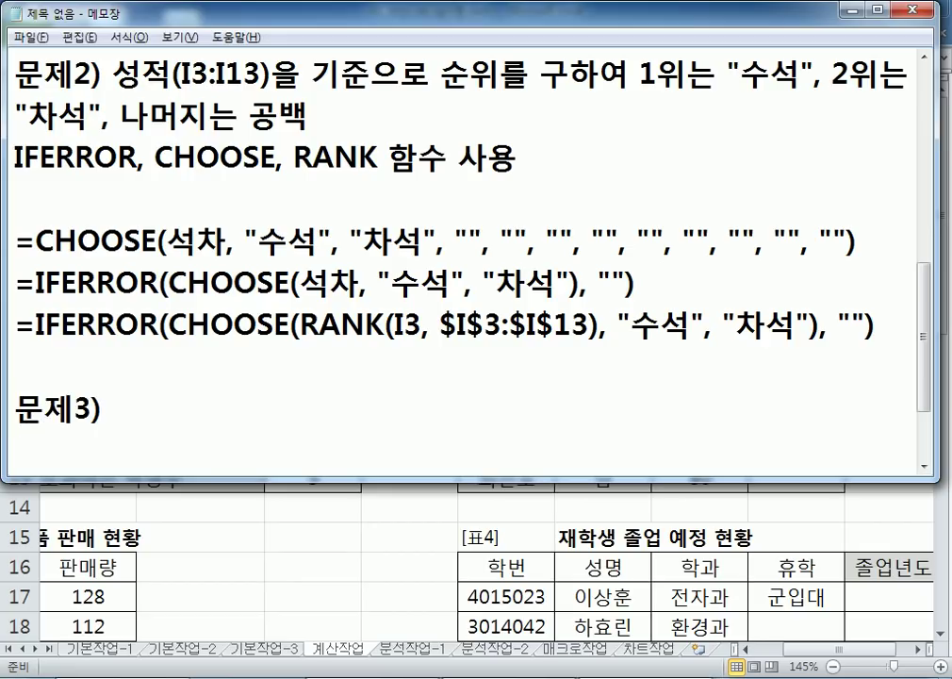
type("제푸")
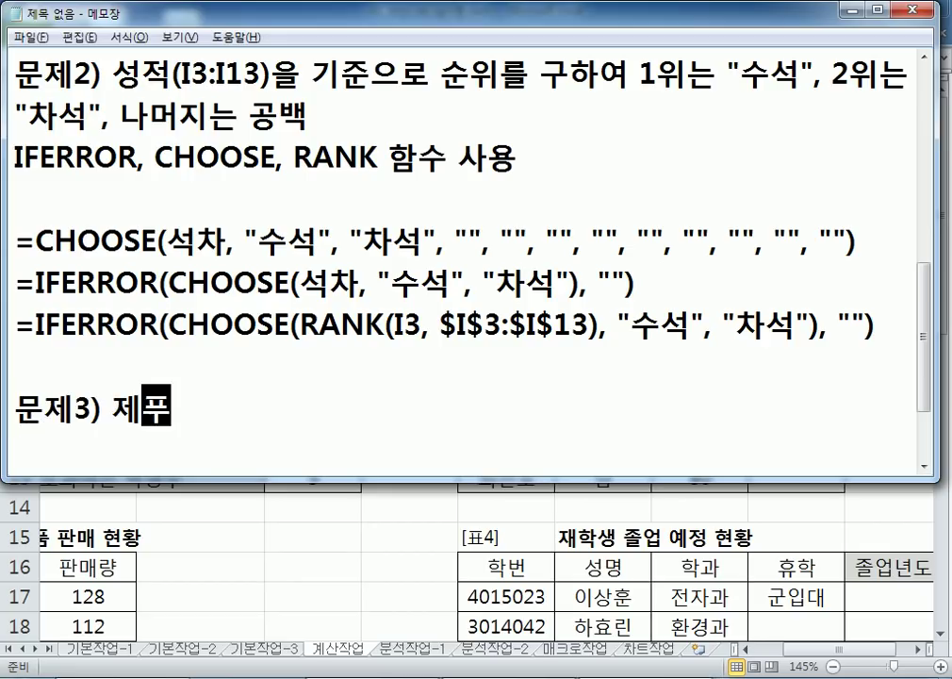
type("품명(")
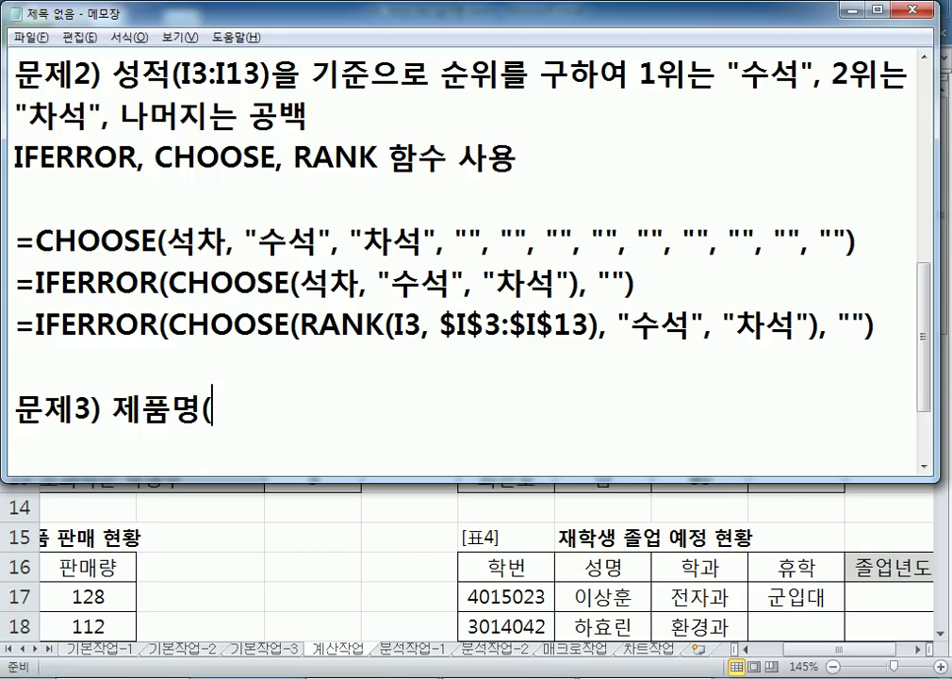
key("Hangul")
type("B17:B25)")
Finish the note: average 판매량(C17:C24) where 제품명 is "냉장고", then return to Excel
key("Hangul")
type("이 ")
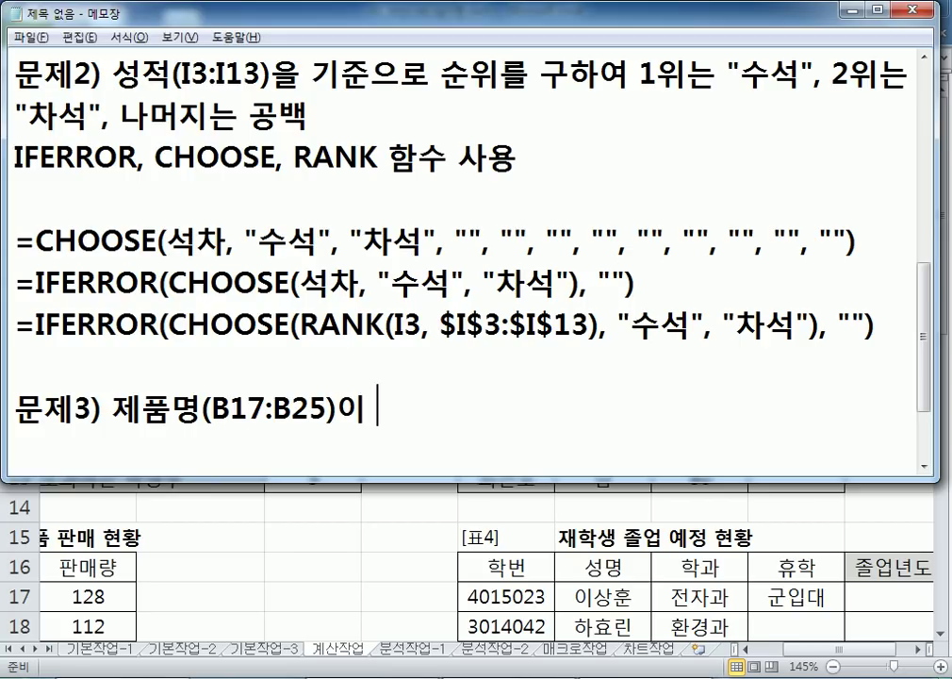
type("\"냉장고\"인 제품의 판")
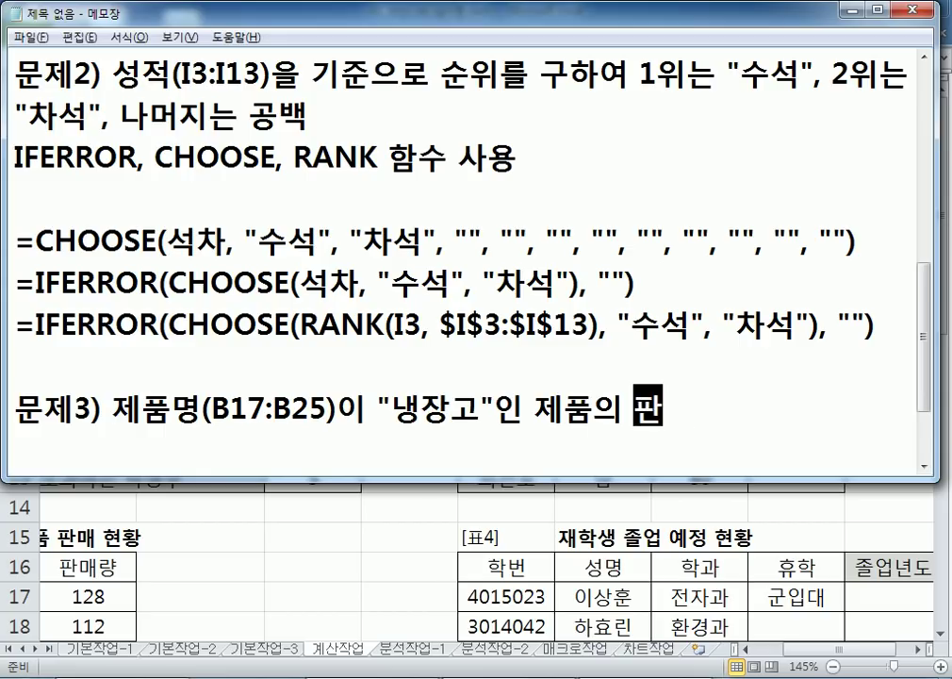
type("매량(C17:C24)")
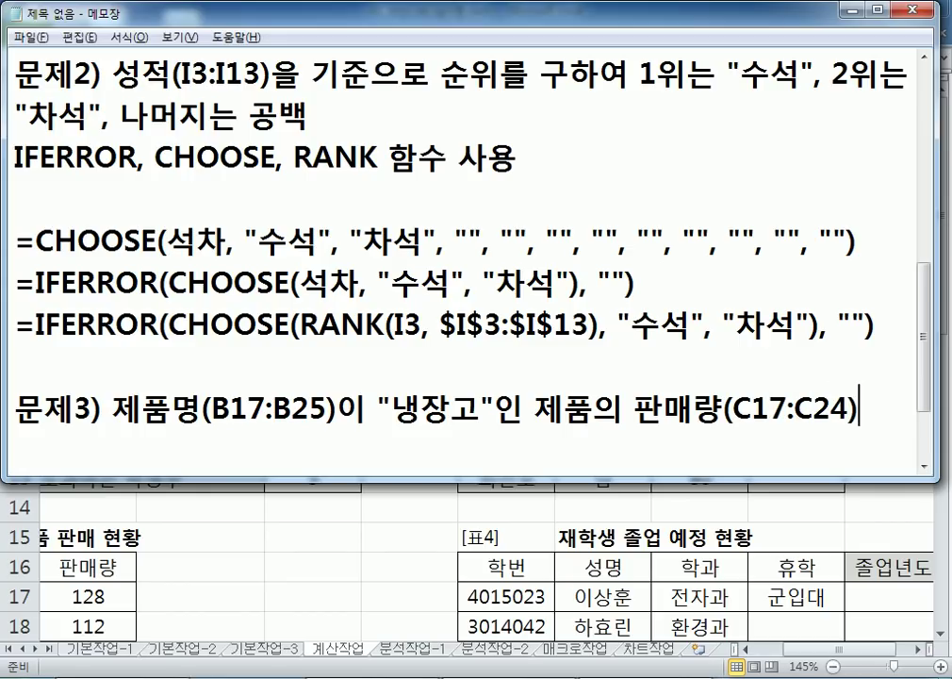
type("의 평균을 ")
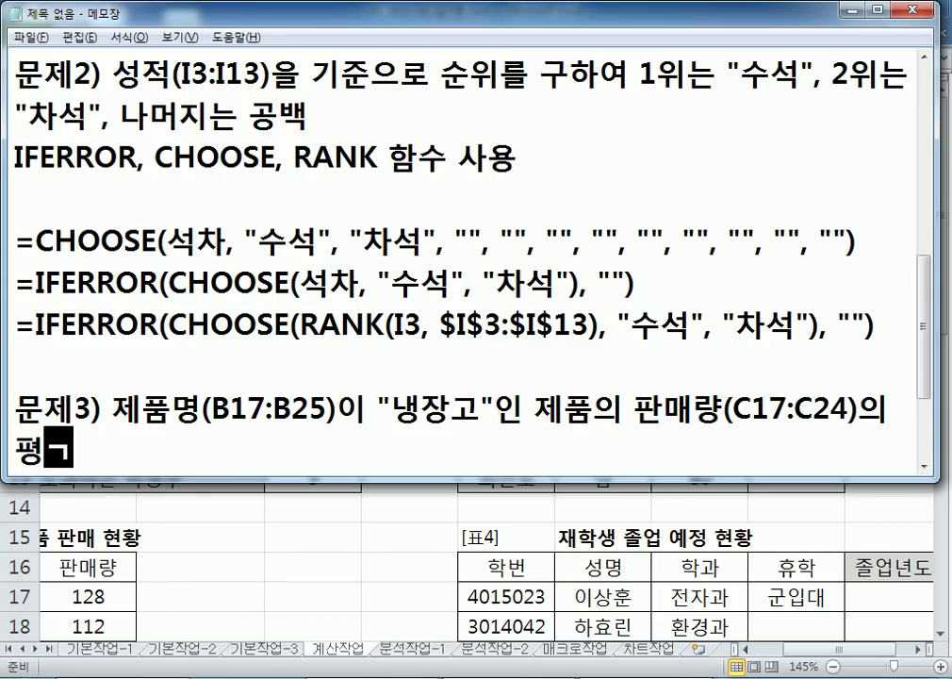
type("계산")
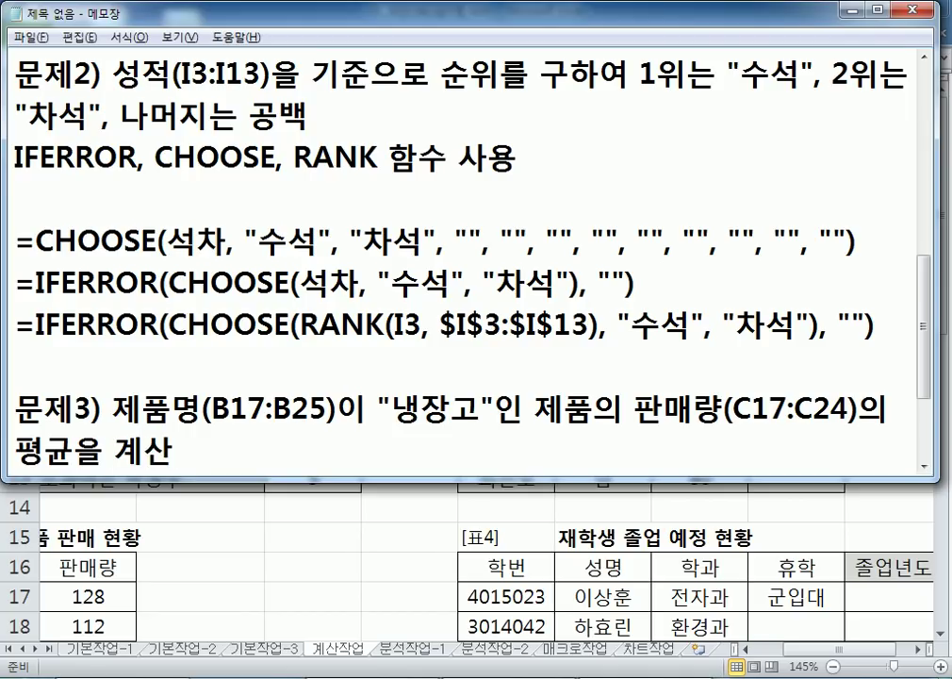
key("Return")
key("Return")
key("Return")
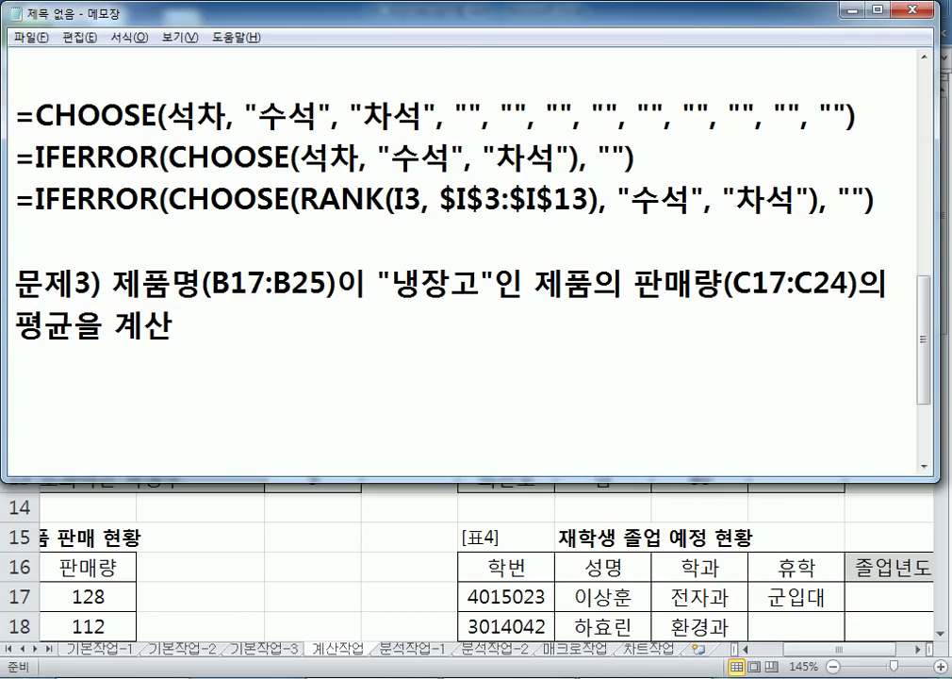
key("alt+Tab")
key("Home")
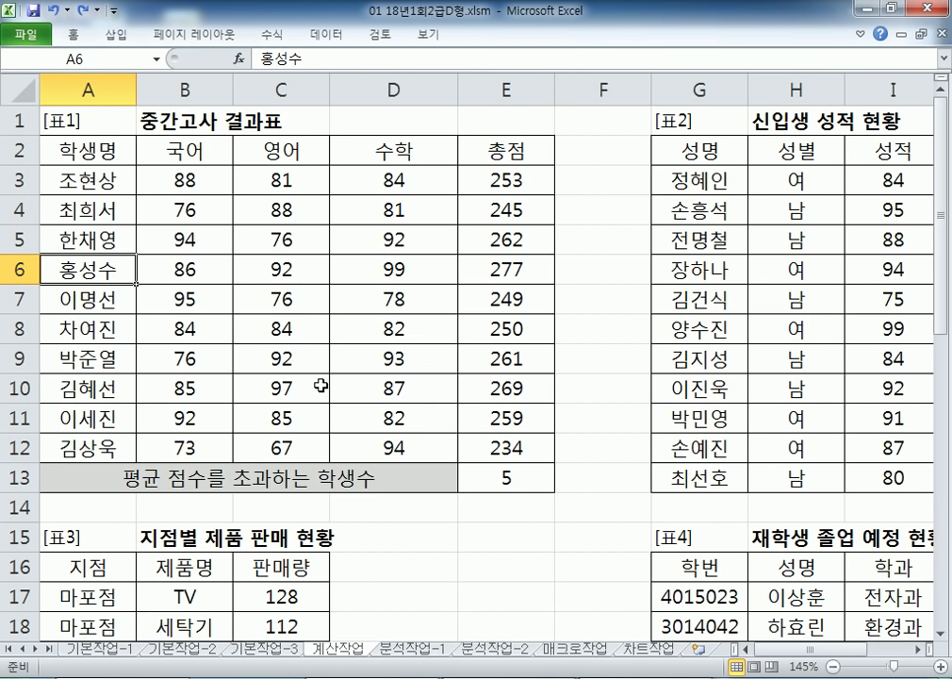
Inspect the 표3 table: result cell D25, the 제품명 column from B16, and 조건 cells E21:E22
scroll(372, 340, "down", 5)
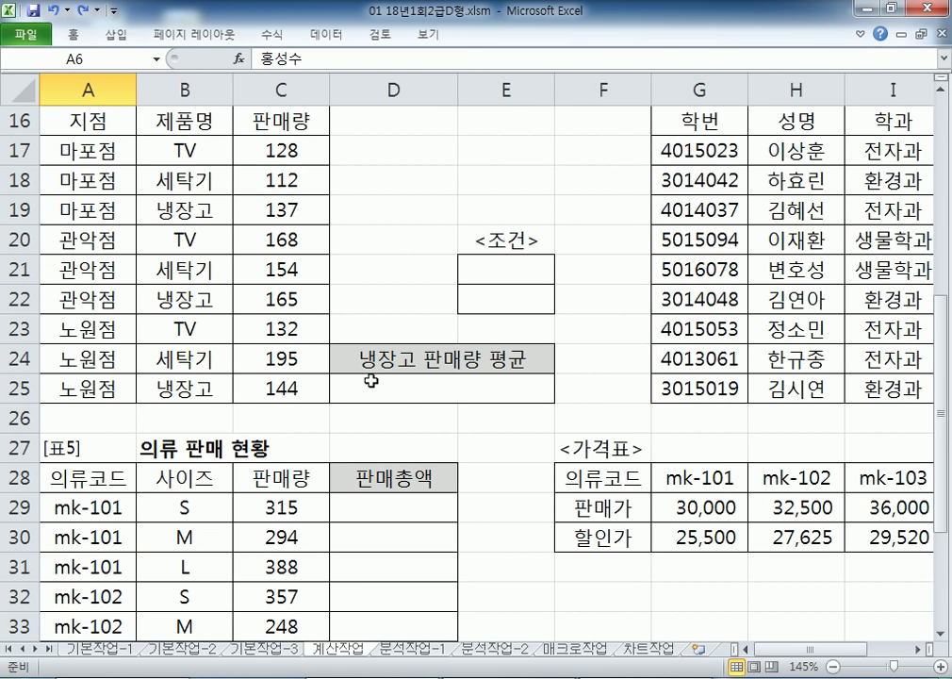
left_click(372, 380)
key("alt+Tab")
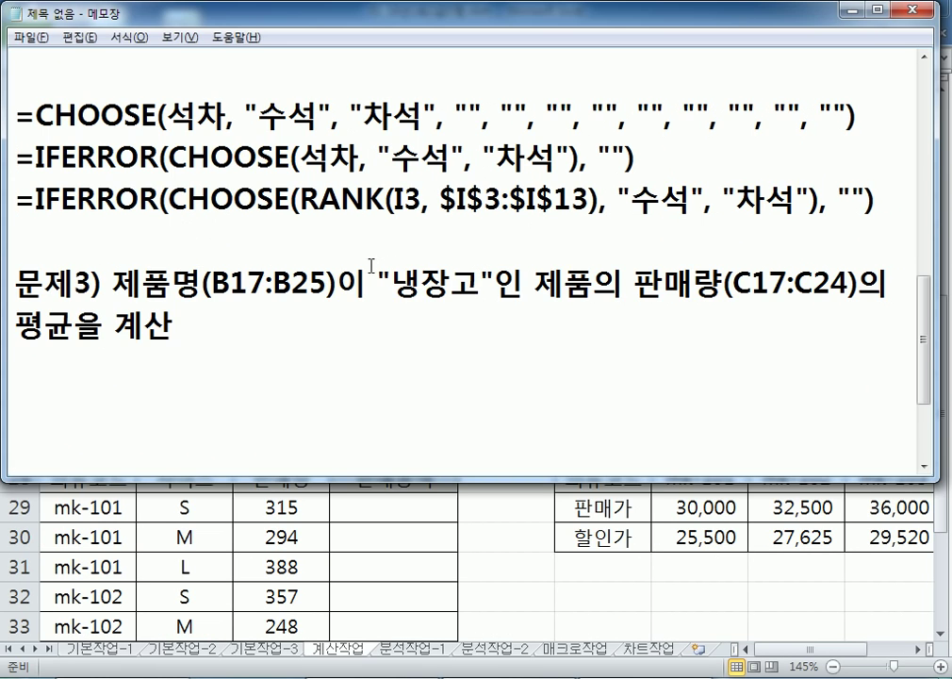
key("alt+Tab")
left_click(166, 130)
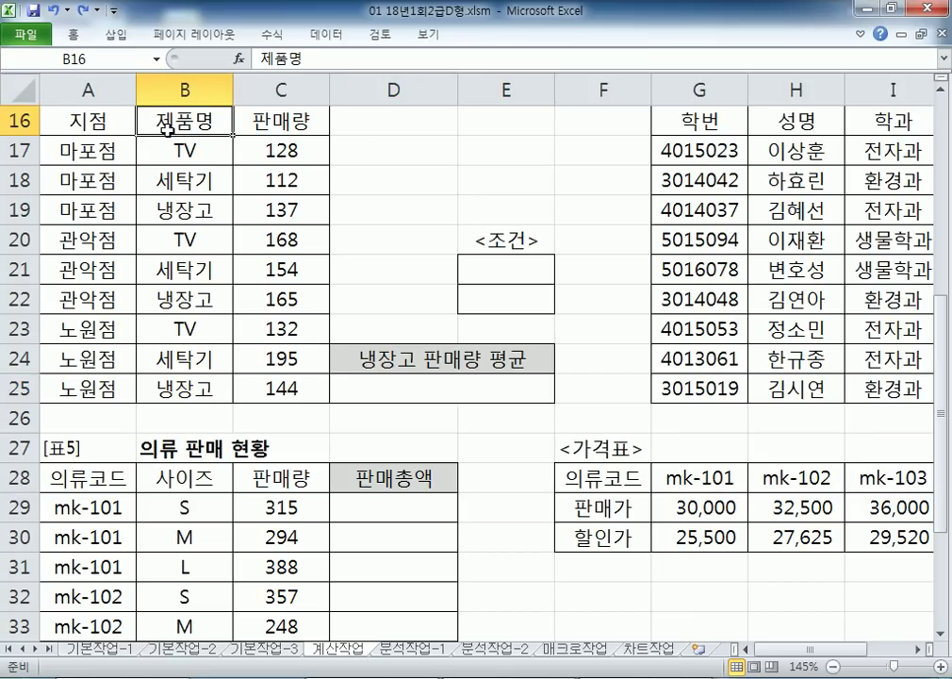
left_click(175, 179)
left_click_drag(167, 123, 148, 153)
left_click(149, 181)
left_click(193, 120)
left_click(492, 266)
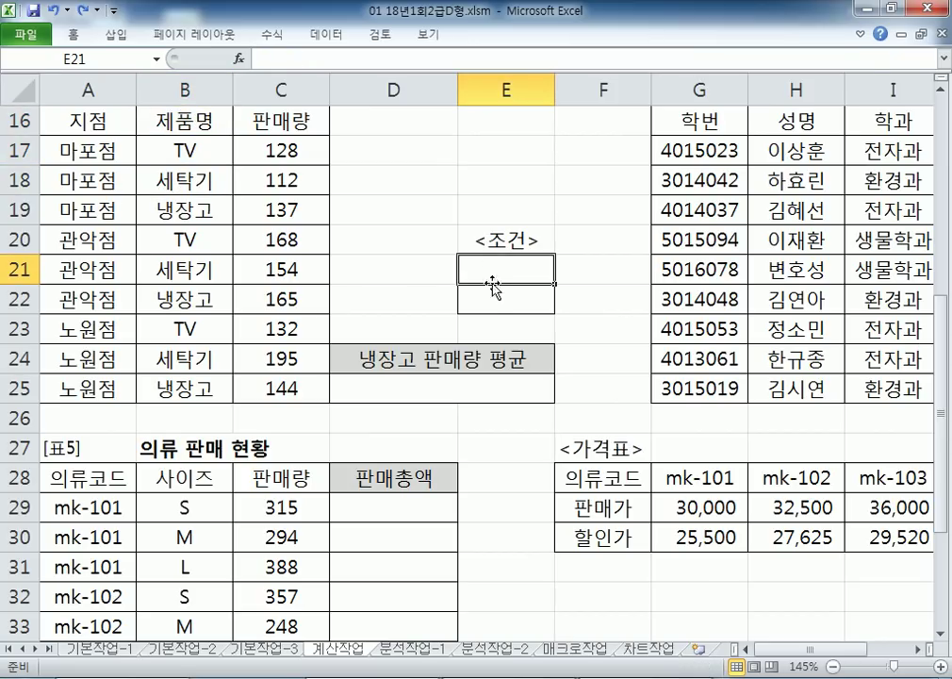
left_click(494, 300)
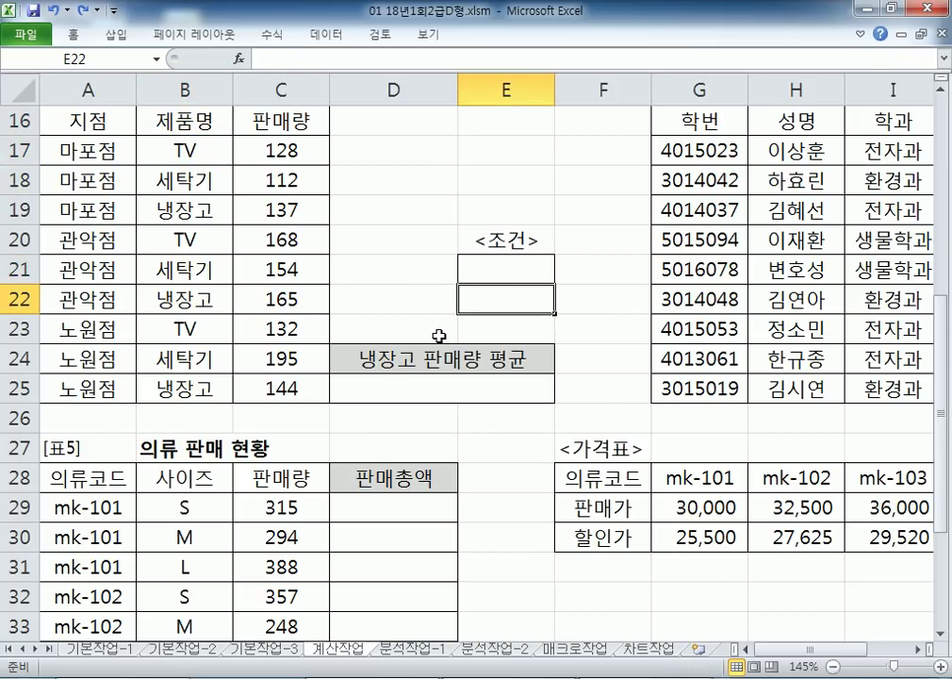
key("alt+Tab")
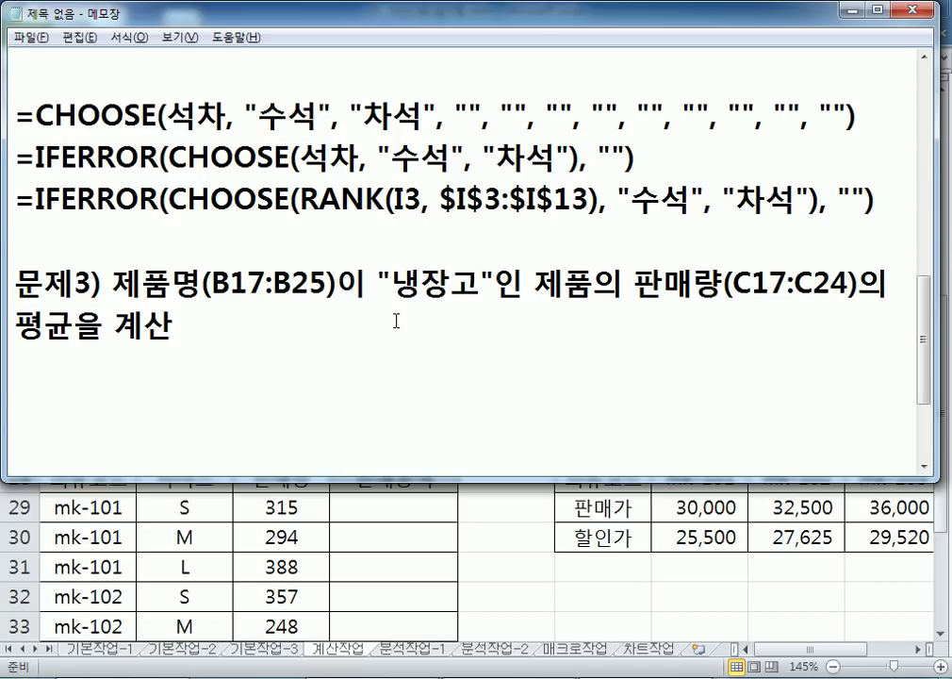
Add the rounding rule: round up at the second decimal, show one decimal, e.g. 12.34 > 12.4
type("(소수 이하 둘째 자리까지")
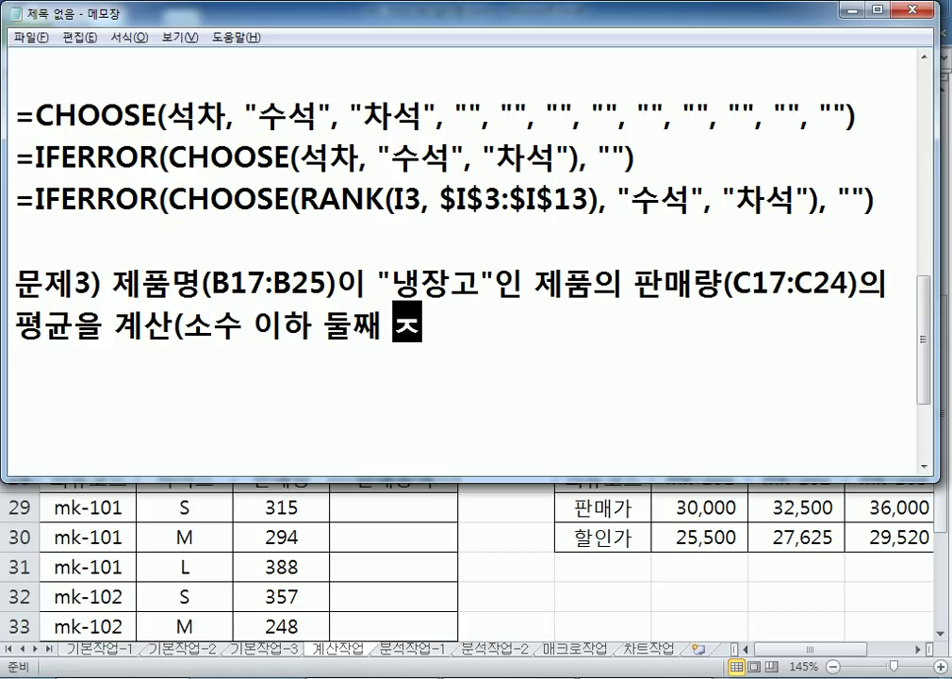
key("BackSpace")
key("BackSpace")
key("BackSpace")
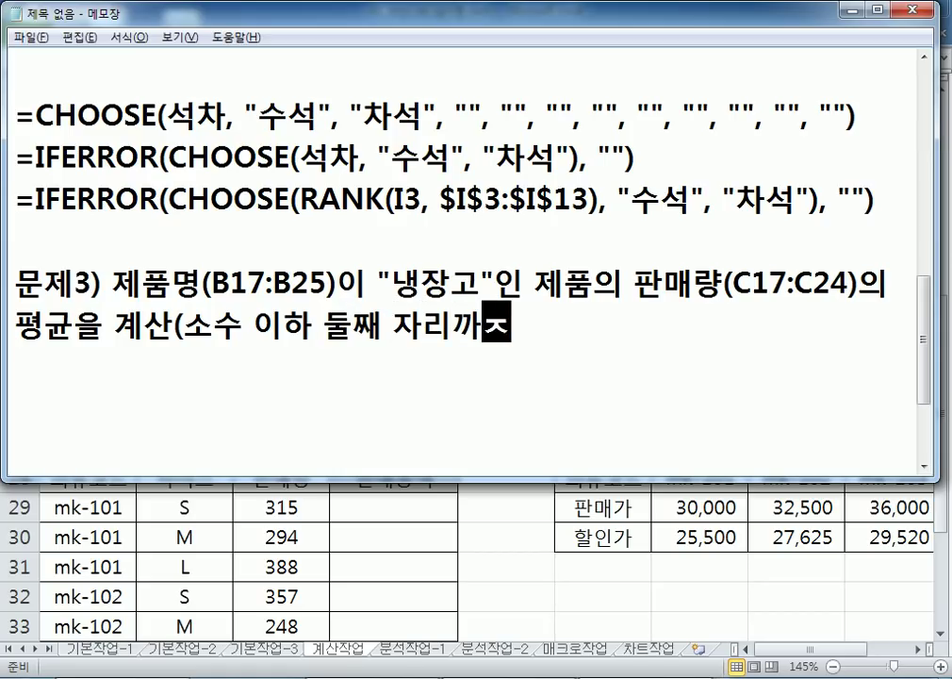
type("에서 올림,")
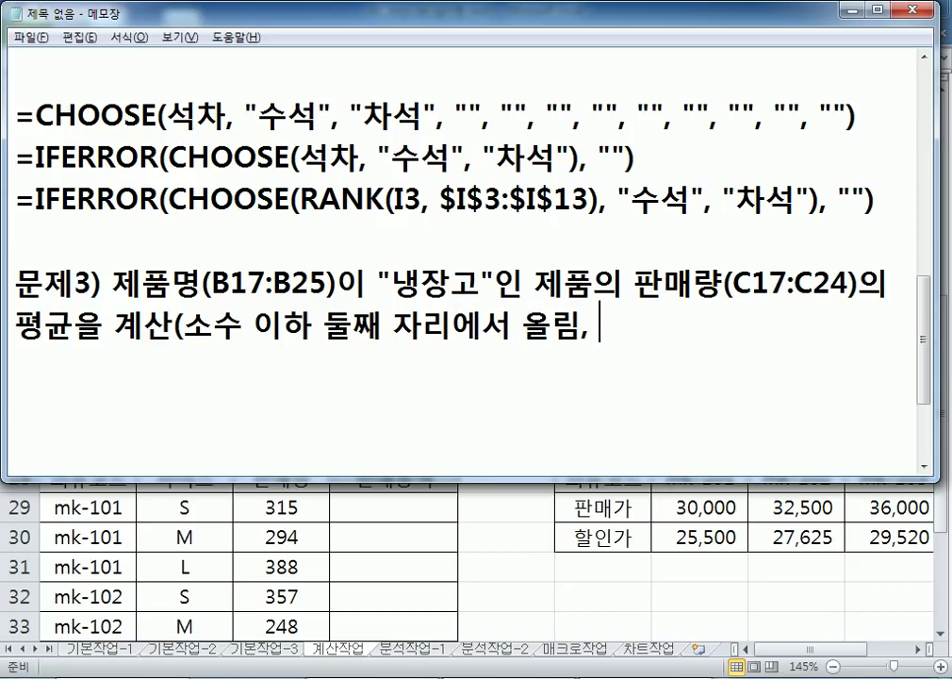
type(" 소수")
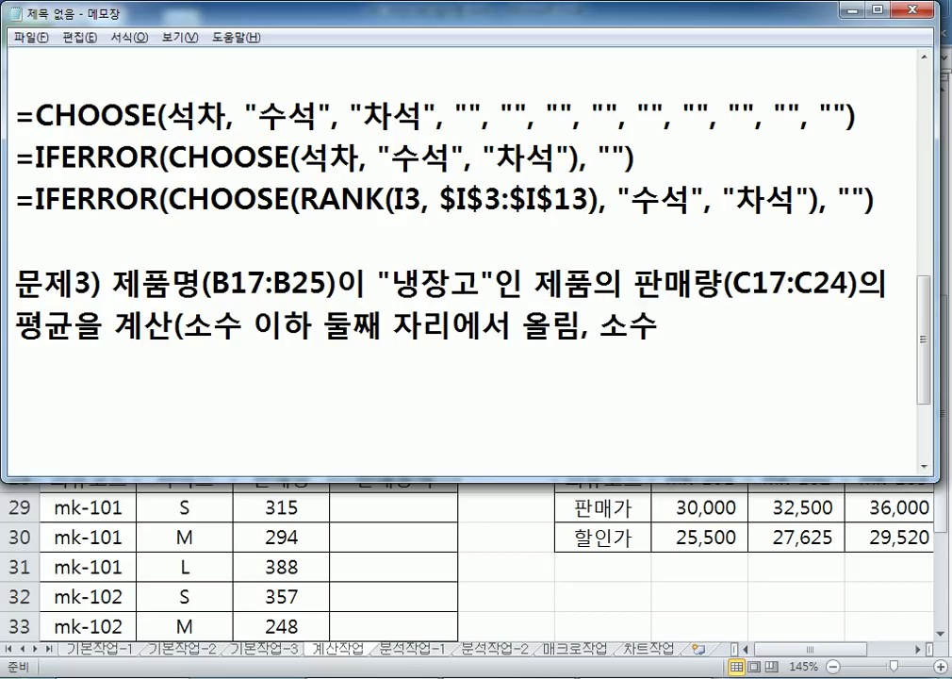
type(" 이하 첫")
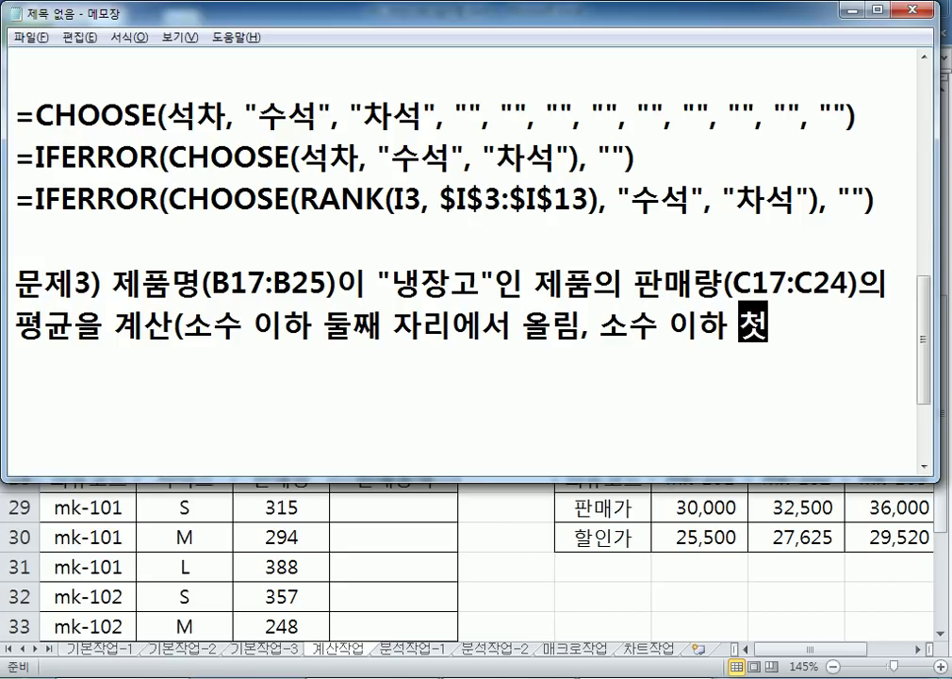
type("째 자리")
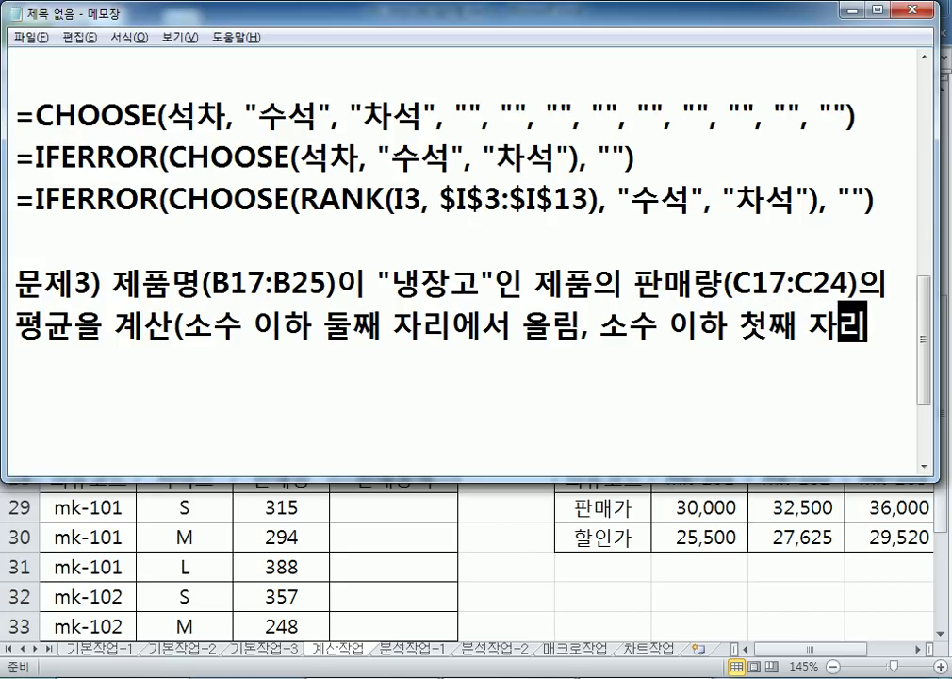
type("엣서")
key("BackSpace")
key("BackSpace")
key("BackSpace")
type("까지 푯")
type("시)")
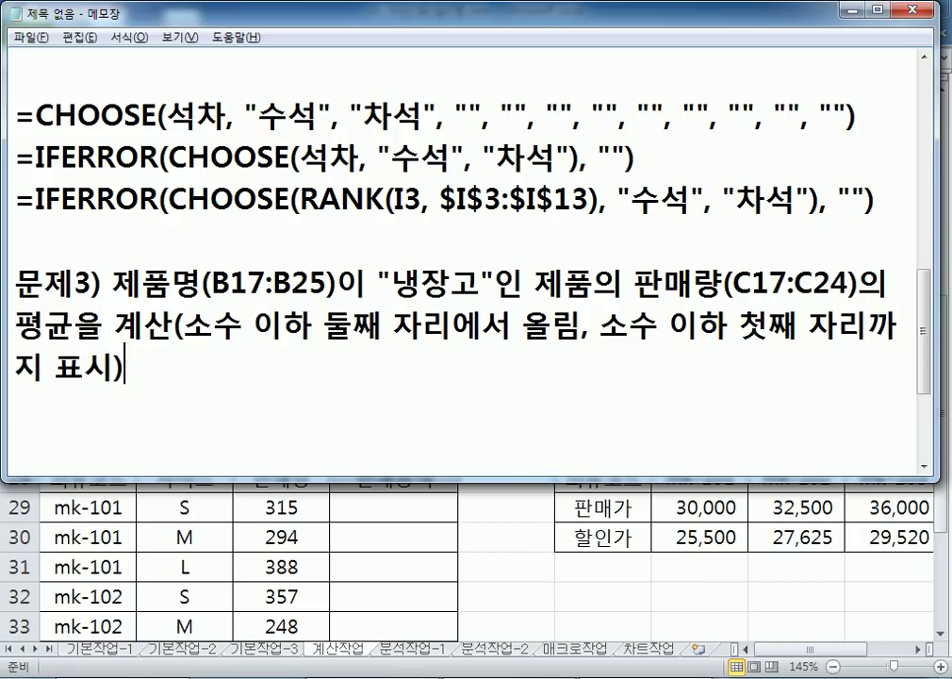
type("(예")
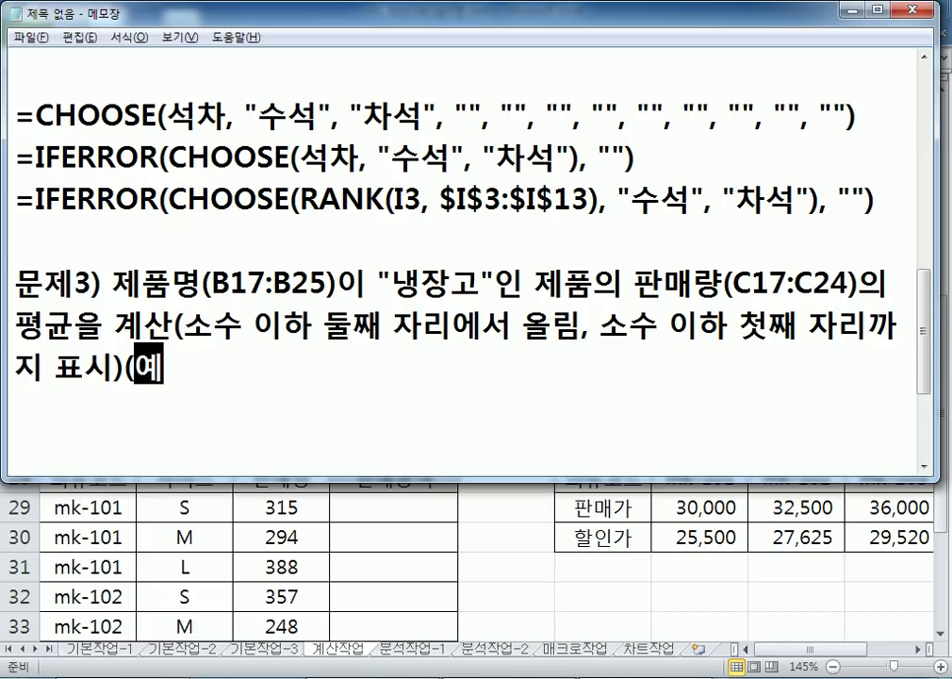
type(",")
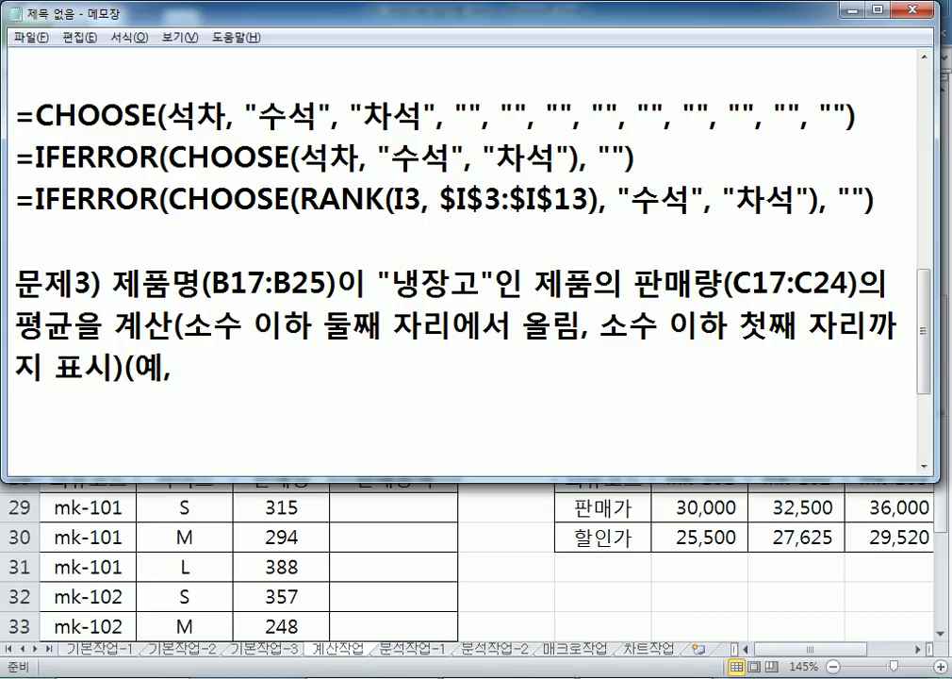
type(" 12.34")
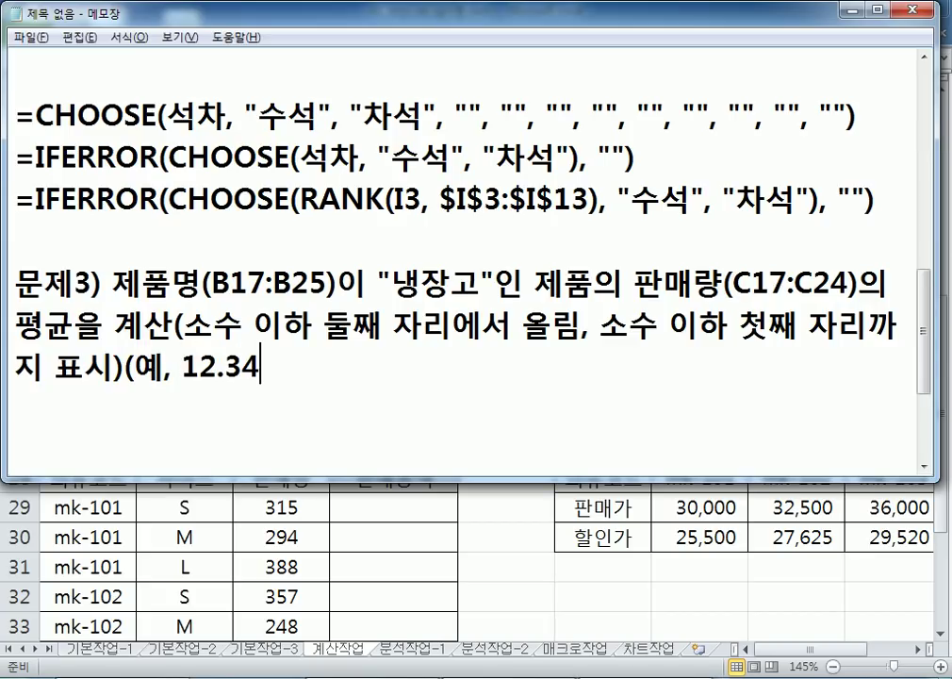
type(" > 12.3)")
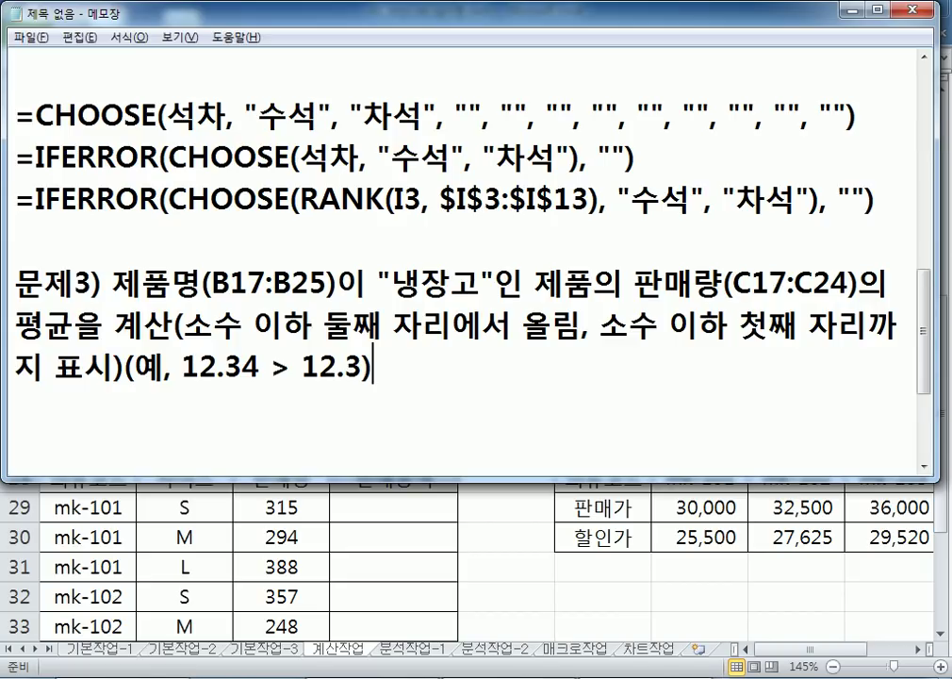
left_click(345, 366)
key("Delete")
type("4")
Add a new line reading 'DAVERAGE, ROUNDUP 함수를 사용'
key("ctrl+End")
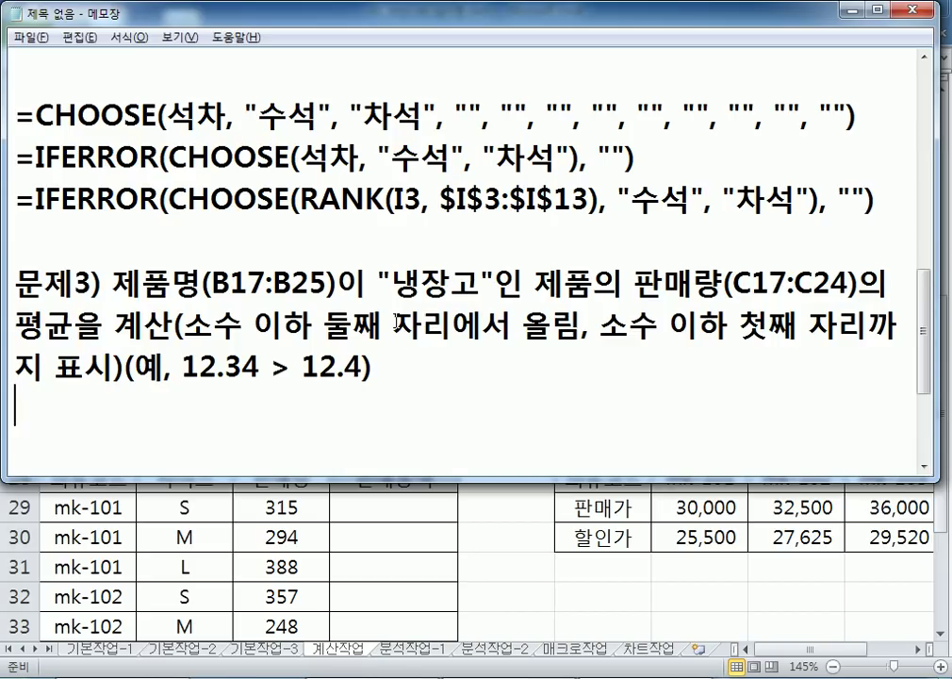
type("ㅇ")
key("BackSpace")
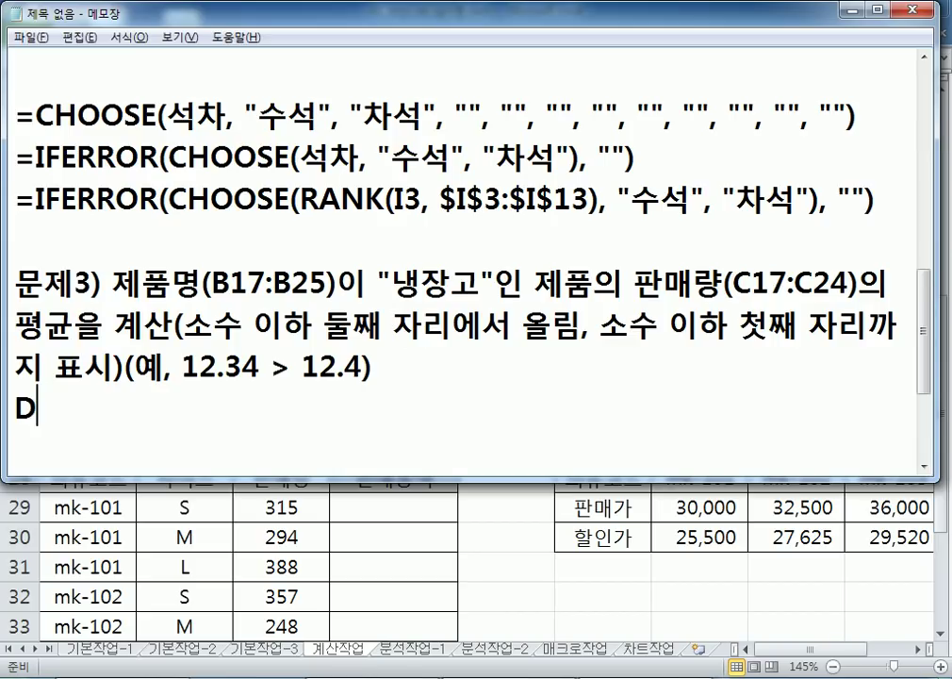
type("DAVERAGE, ")
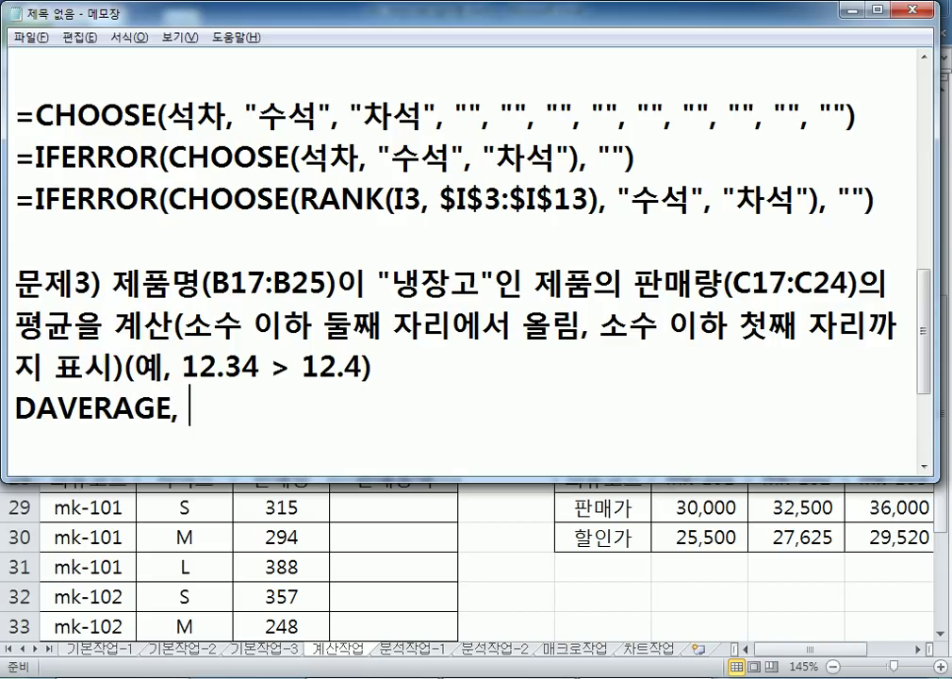
type("ROUND")
type("UIP")
key("BackSpace")
key("BackSpace")
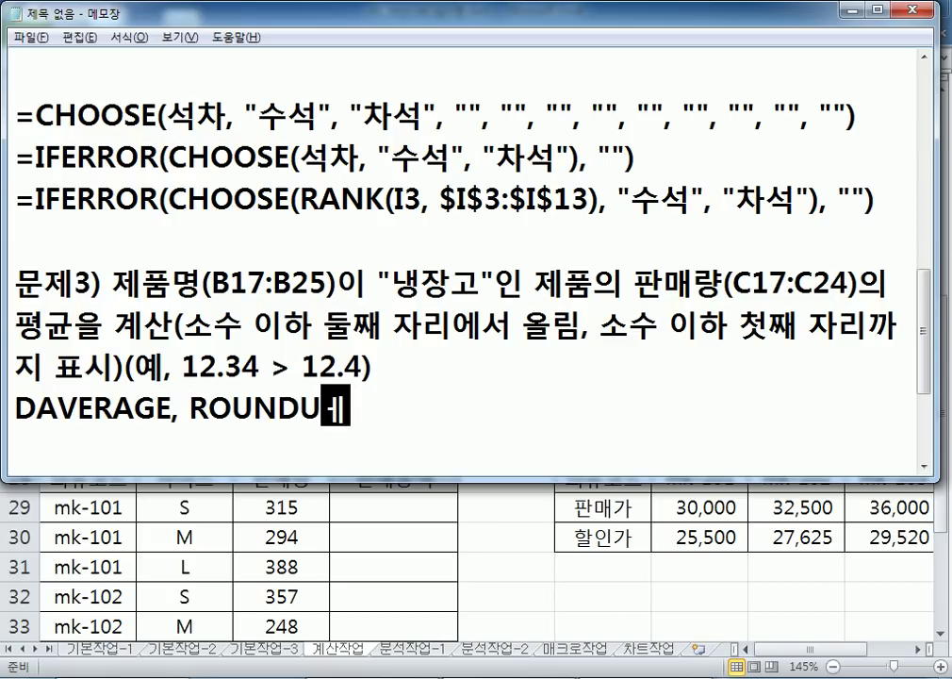
type("P")
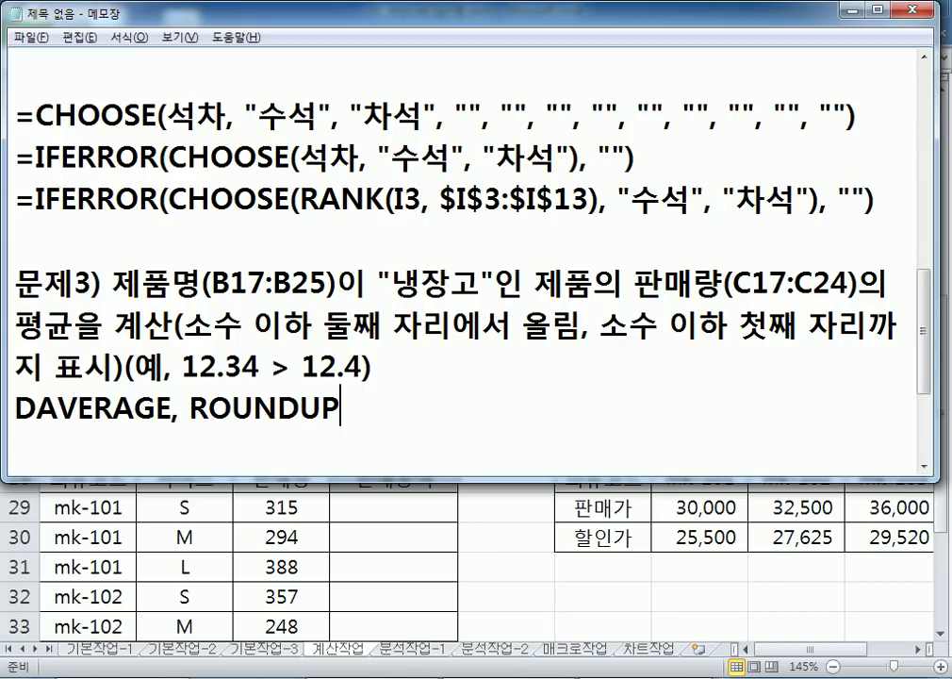
type(" 함수를 사용")
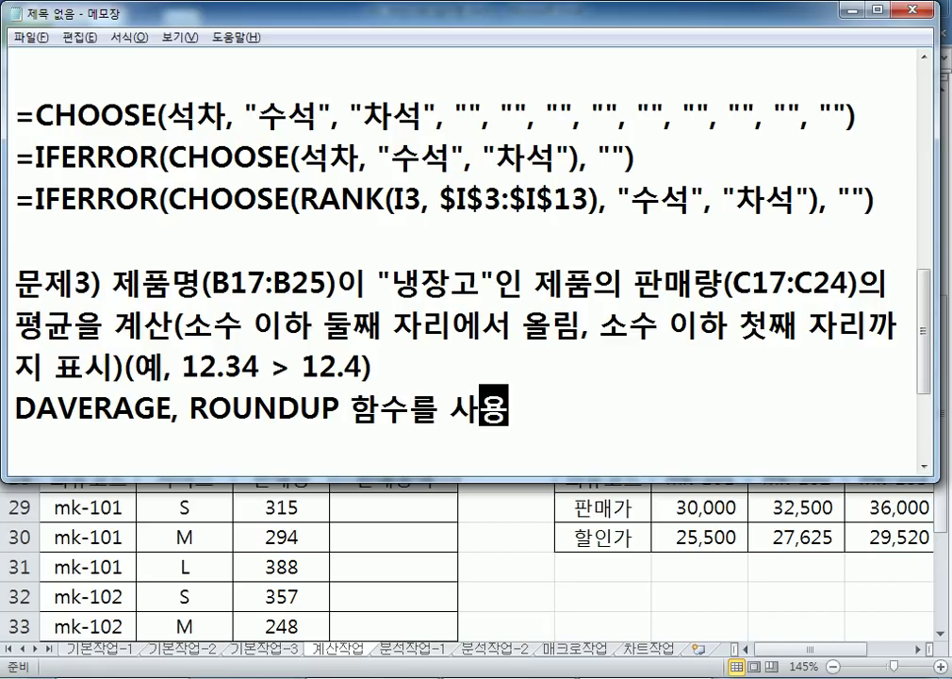
Type the draft formula =ROUNDUP(평균, 1) on a new line below the function hint
key("Return")
key("Return")
key("Return")
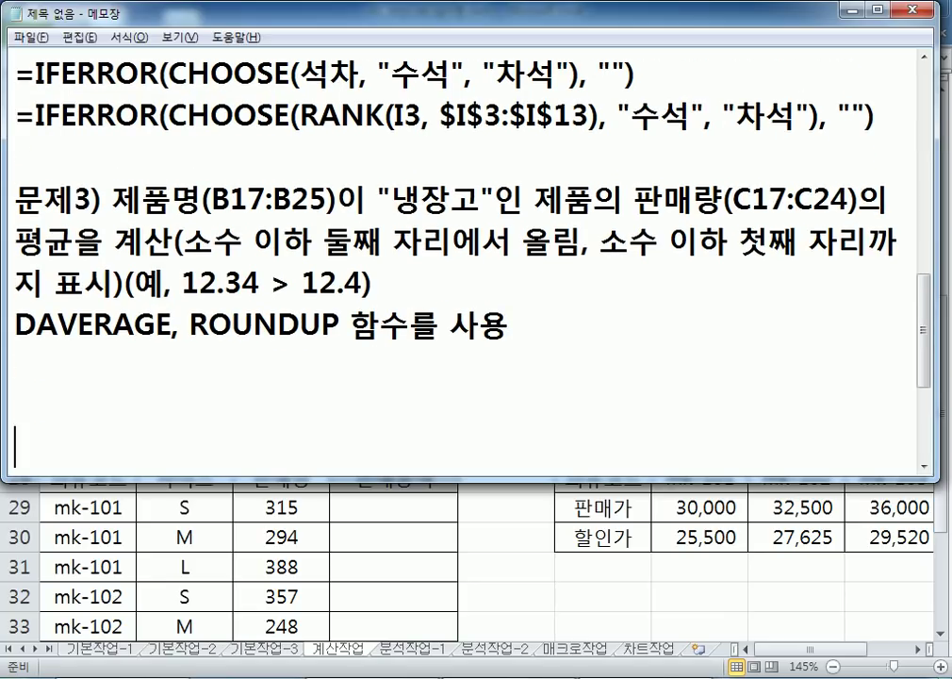
key("BackSpace")
key("BackSpace")
key("Return")
type("=ROUND")
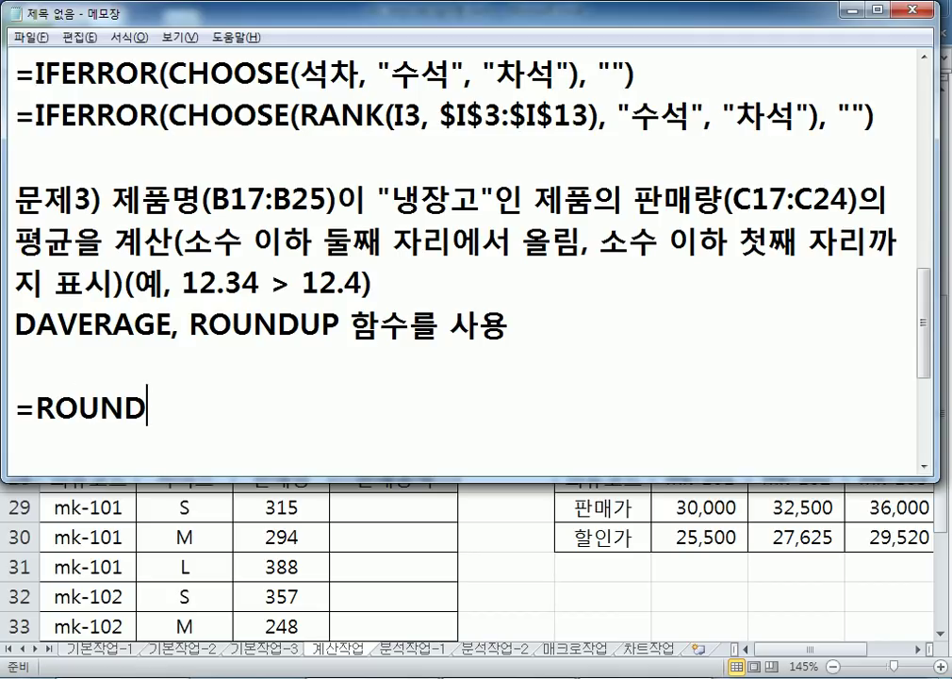
type("UP(ㄱㅏㅂㅅ")
key("BackSpace")
key("BackSpace")
key("BackSpace")
key("BackSpace")
type("펴ㅛㅇ")
key("BackSpace")
key("BackSpace")
key("BackSpace")
type("펴ㅛ")
key("BackSpace")
key("BackSpace")
type("펴ㅇㄱㅠㄴㅡ,")
key("BackSpace")
key("BackSpace")
key("BackSpace")
type("ㄱㅠㄴ, 1")
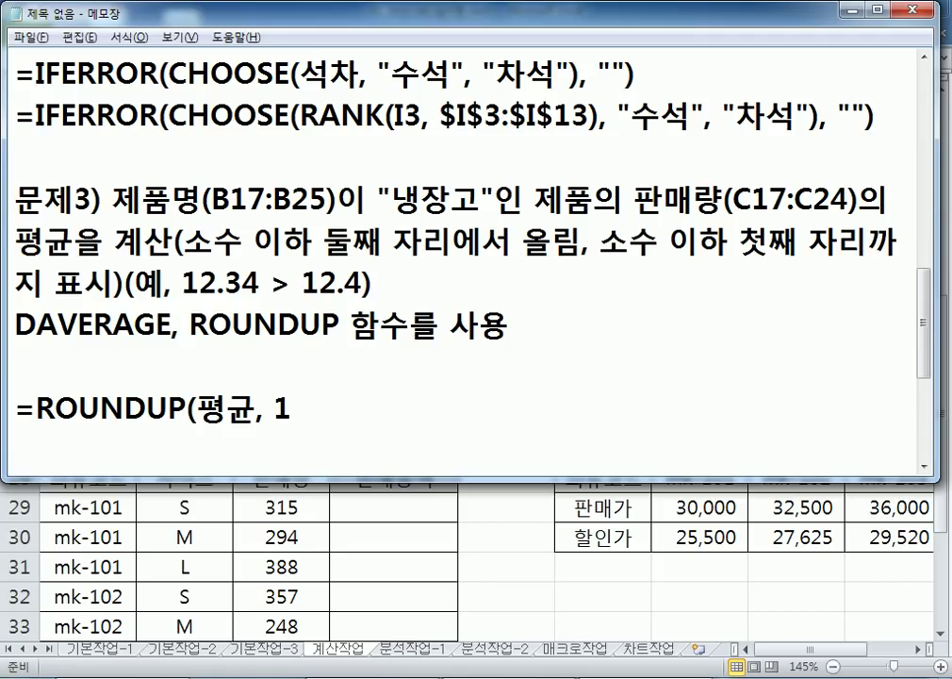
type(")\\")
Delete the stray backslash after =ROUNDUP(평균, 1), add blank lines, and return to Excel
key("BackSpace")
key("Return")
key("Return")
key("Return")
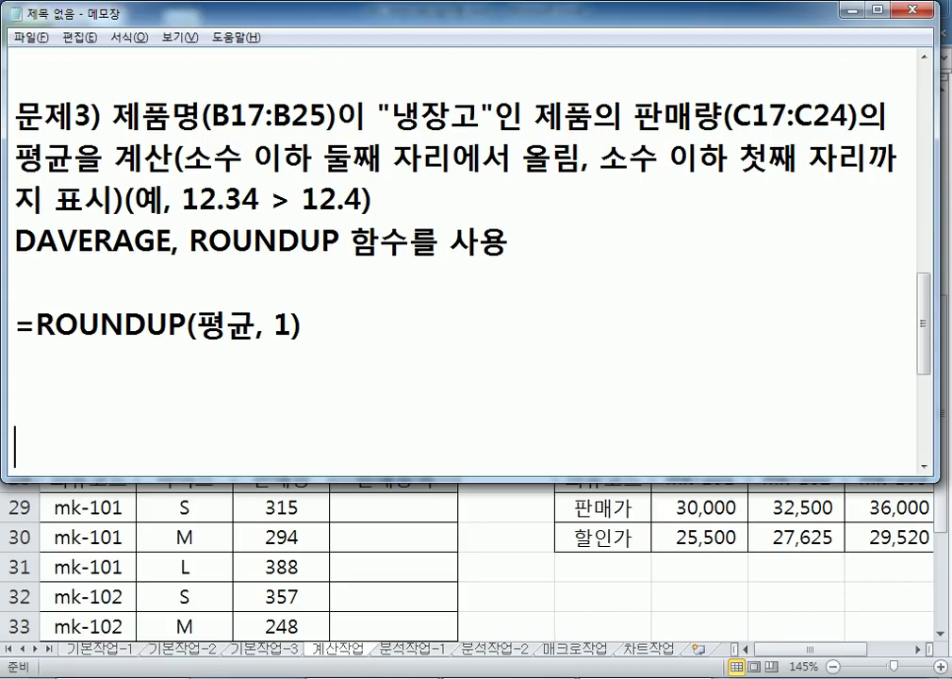
key("Return")
left_click(397, 322)
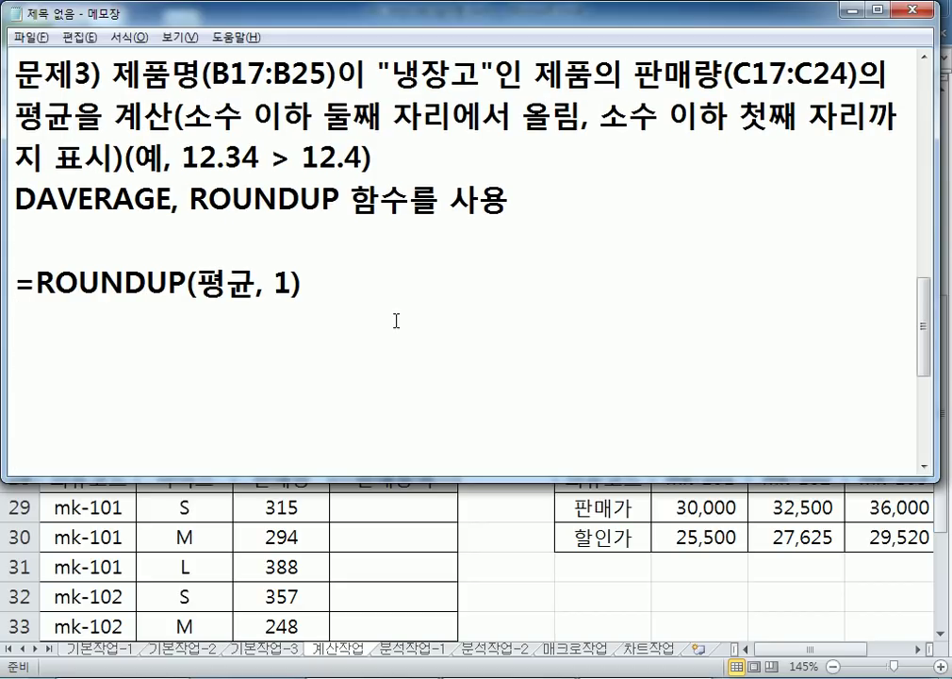
key("alt+Tab")
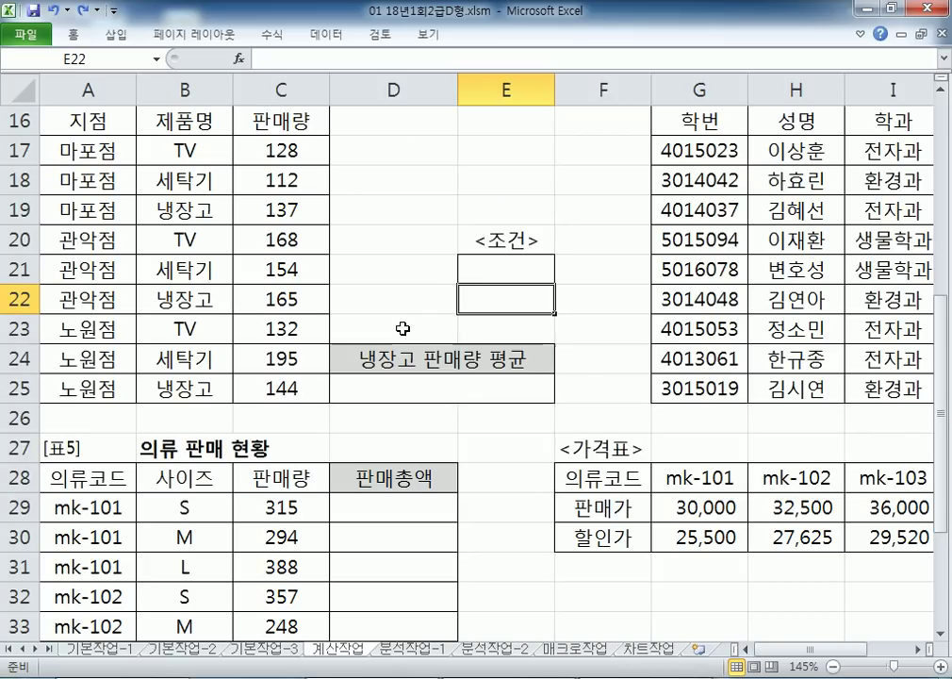
Enter the criteria 제품명 in E21 and 냉장고 in E22
left_click(486, 276)
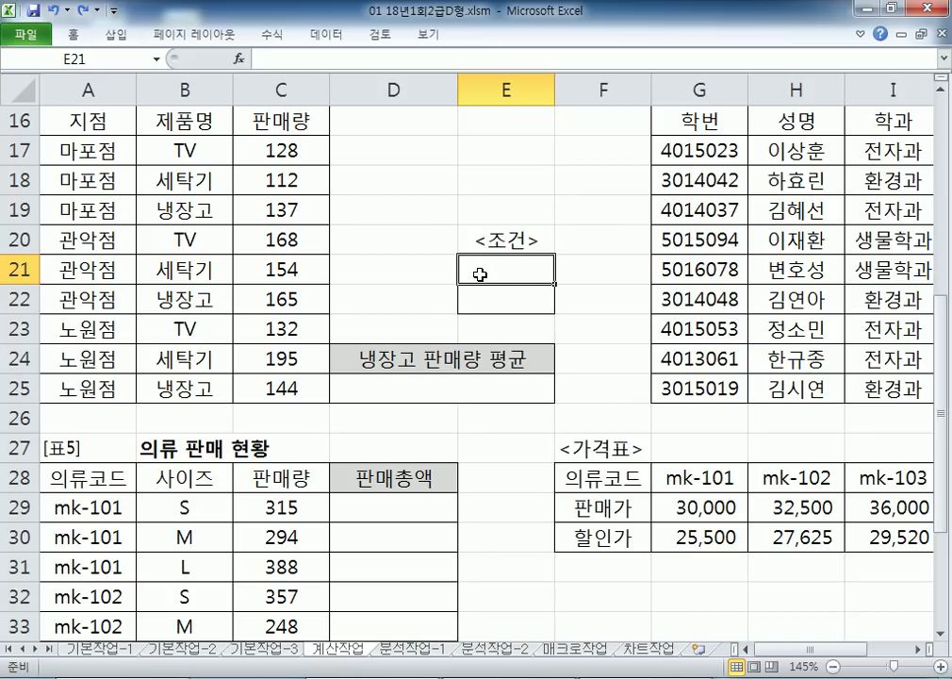
type("제품명")
key("Return")
type("세")
key("BackSpace")
key("BackSpace")
type("냉장고")
key("Return")
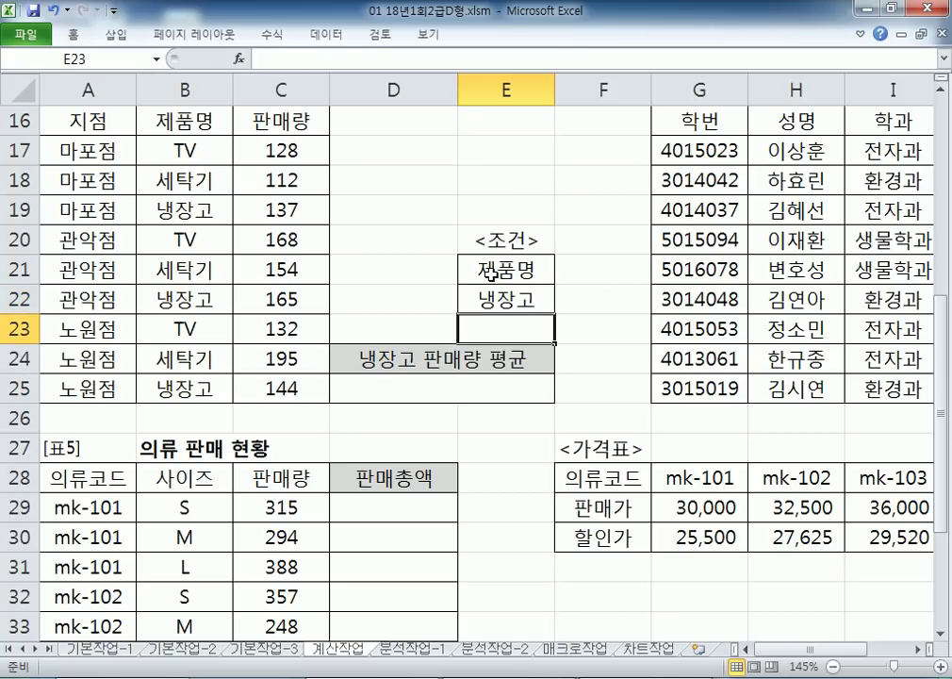
key("Down")
key("Down")
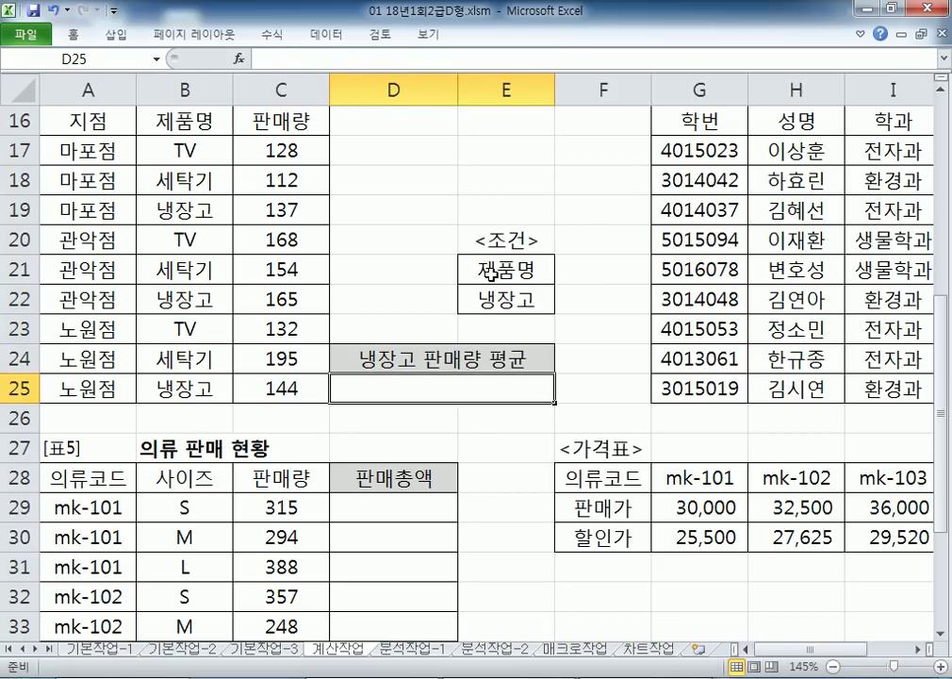
Enter =DAVERAGE(A16:C25,C16,E21:E22) in D25, giving 148.6666667
type("=ㅇㅁㅍ")
key("BackSpace")
key("BackSpace")
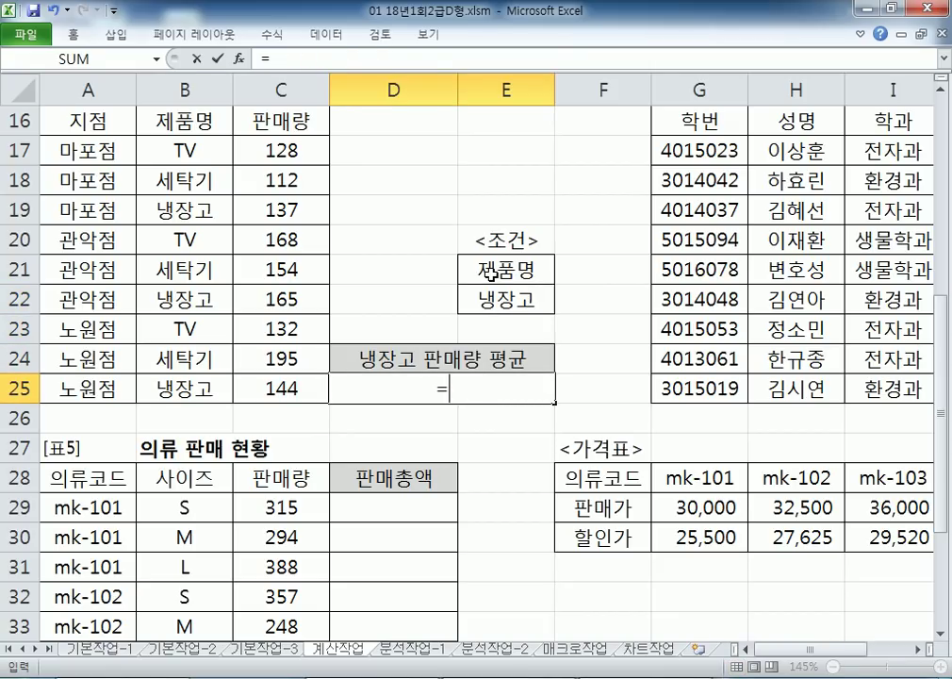
type("ㅁ")
key("BackSpace")
key("BackSpace")
type("DAVE")
key("Tab")
left_click_drag(89, 120, 285, 375)
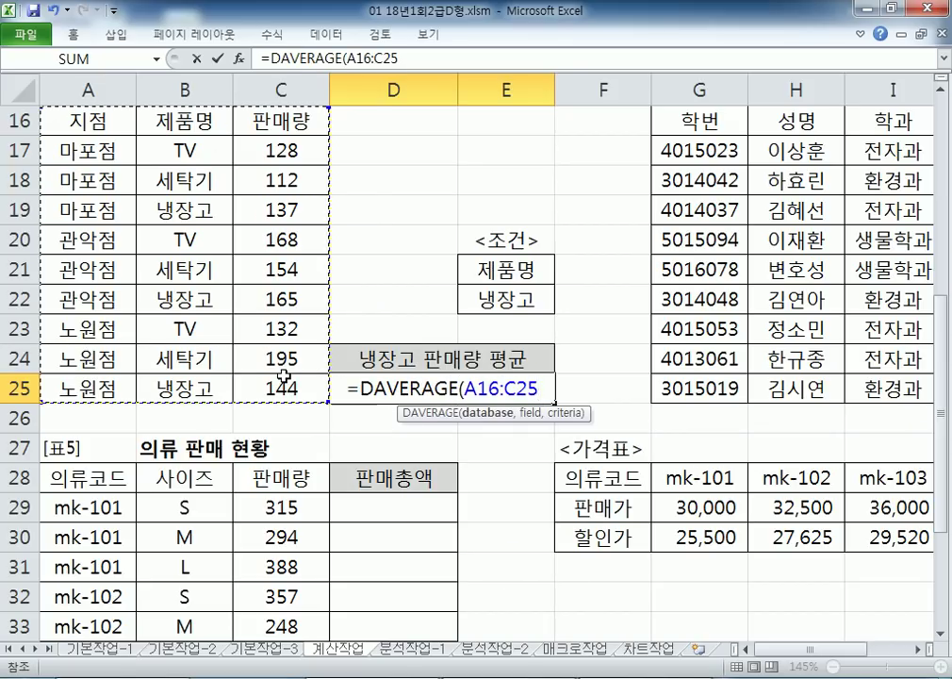
type(",")
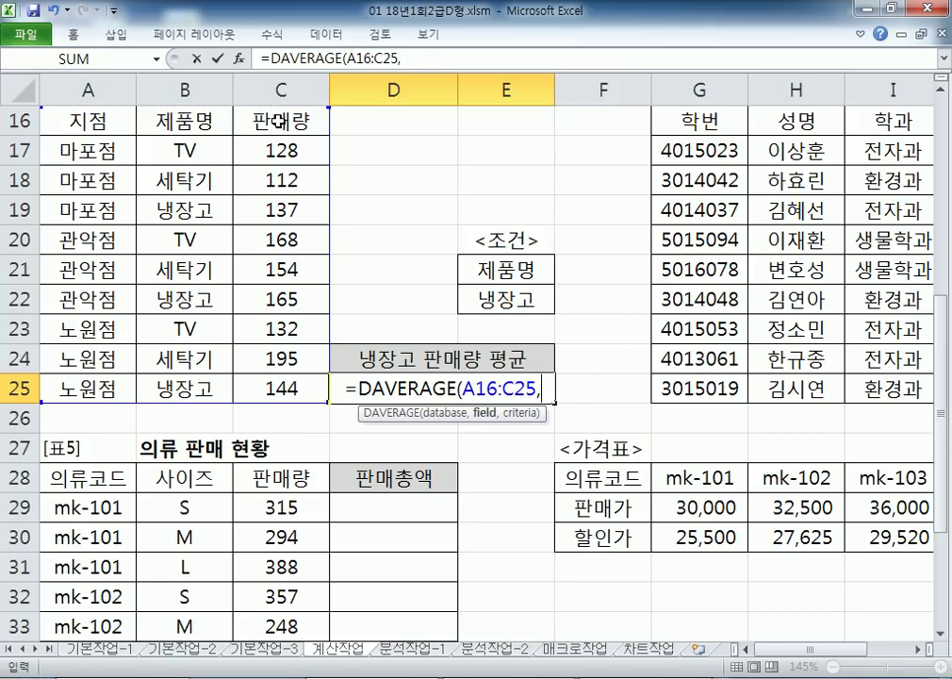
left_click(279, 121)
type(",")
left_click_drag(493, 256, 495, 300)
key("Return")
Copy D25's DAVERAGE formula text from the formula bar for the notes
left_click(487, 388)
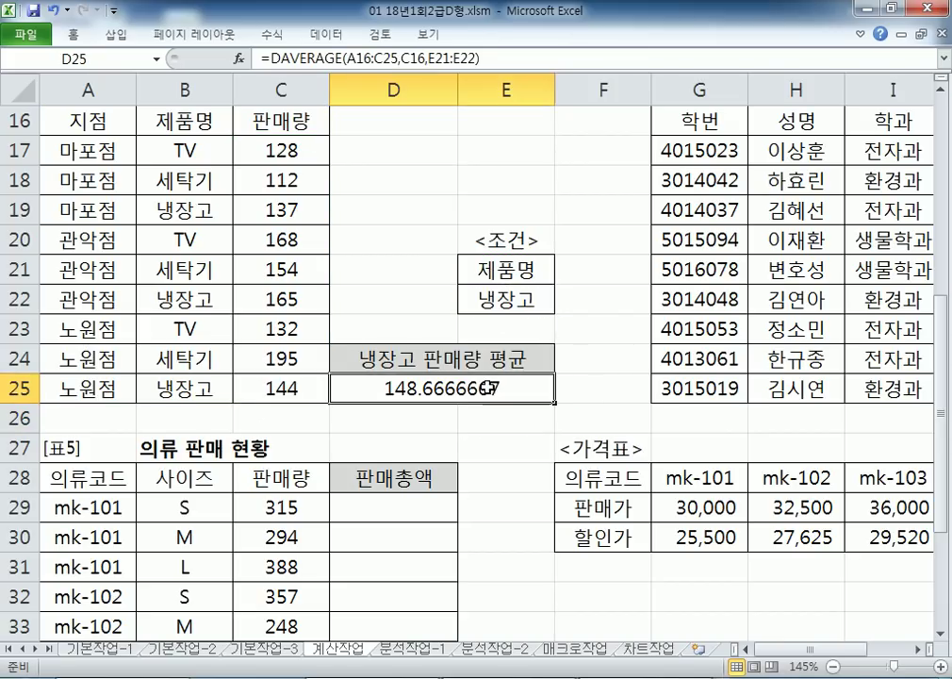
left_click(563, 58)
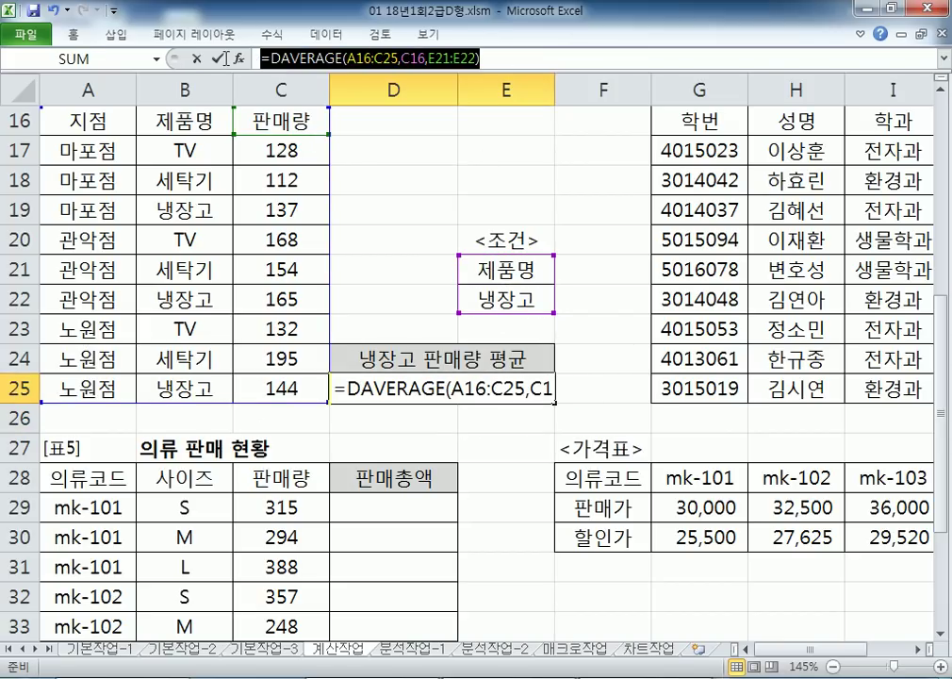
key("alt+Tab")
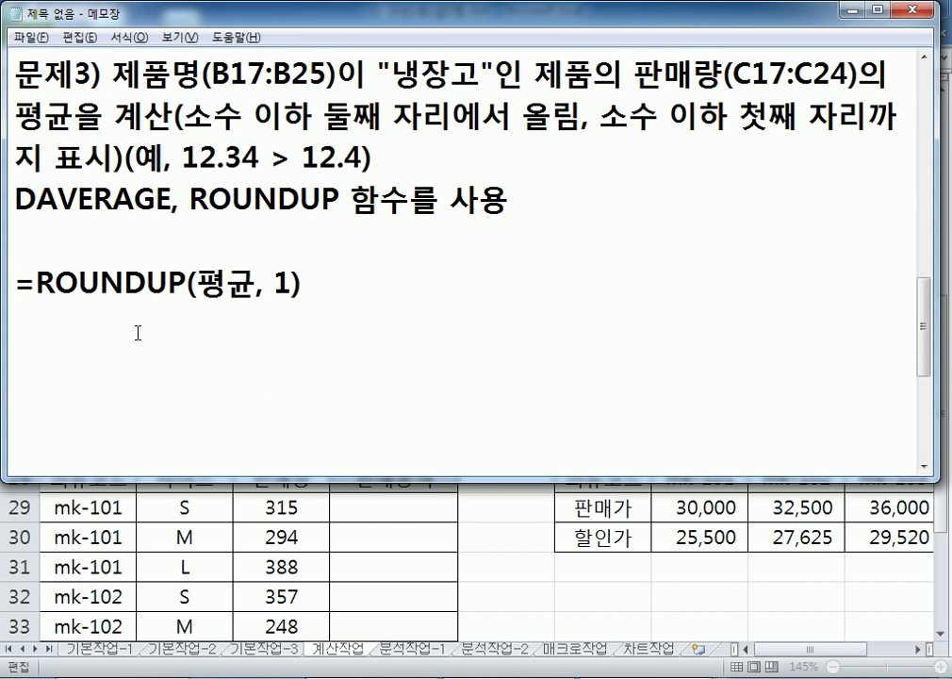
Paste the DAVERAGE formula into the Notepad notes and delete the duplicate pasted lines
key("alt+Tab")
key("alt+Tab")
key("ctrl+v")
key("ctrl+v")
key("ctrl+v")
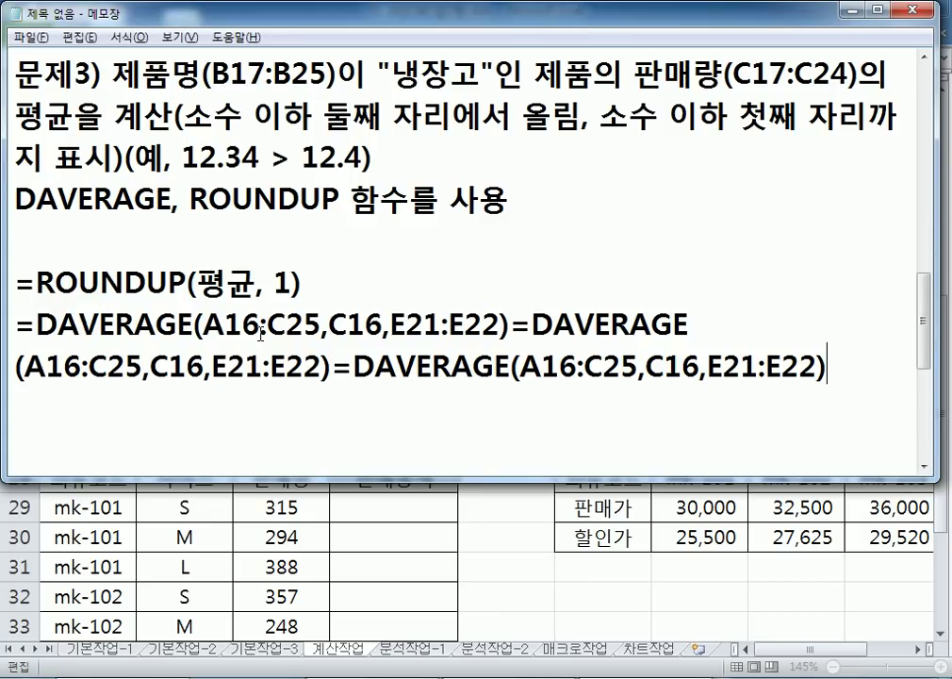
left_click(505, 322)
key("Return")
left_click(508, 367)
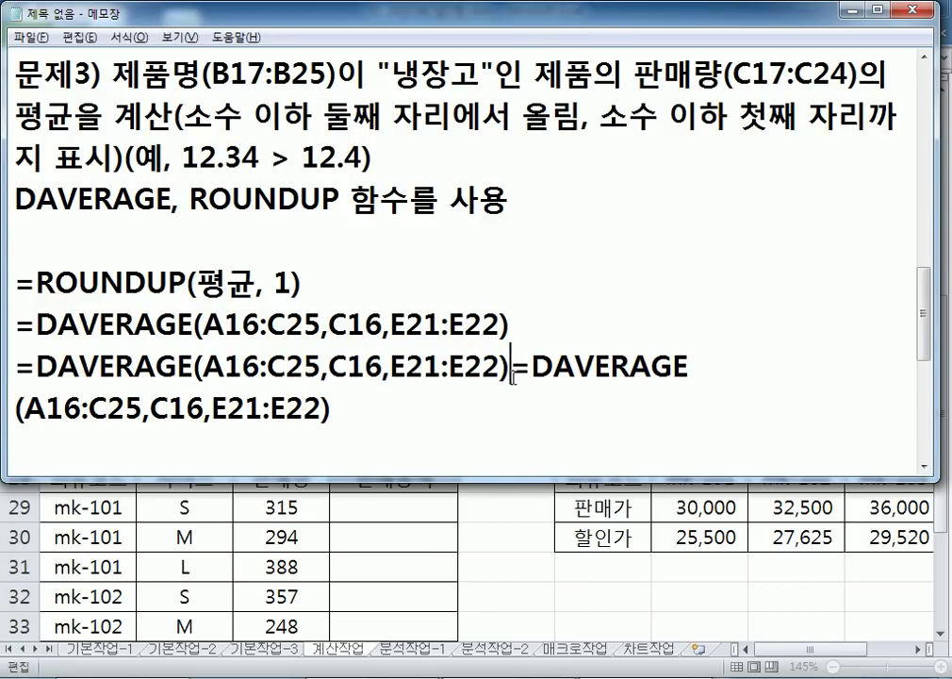
key("Return")
left_click_drag(509, 409, 7, 370)
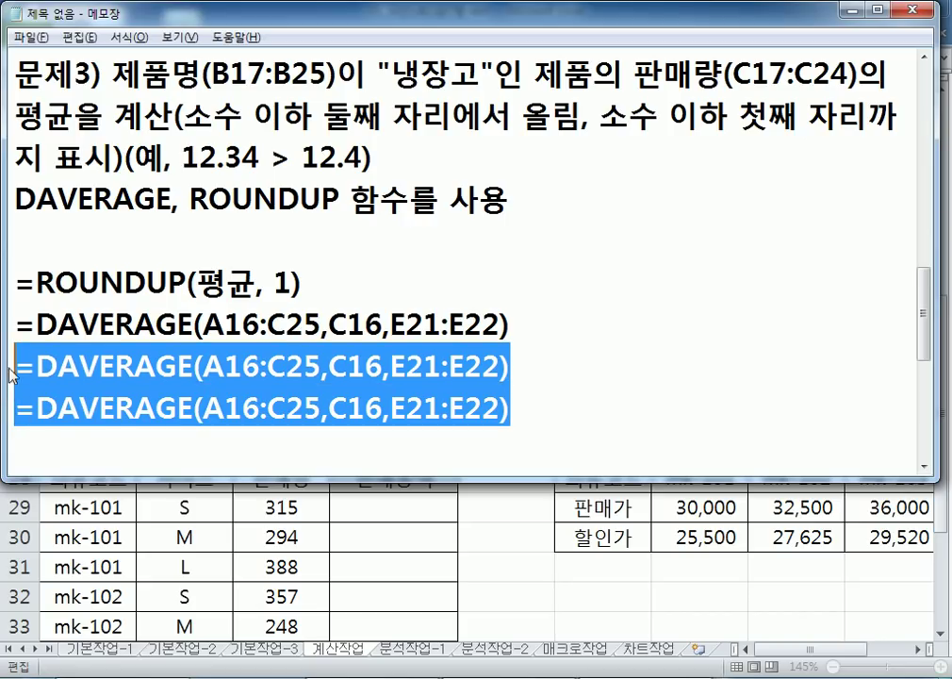
key("Delete")
Put the spaced DAVERAGE expression in place of 평균 inside ROUNDUP and remove the leftover =
left_click(324, 325)
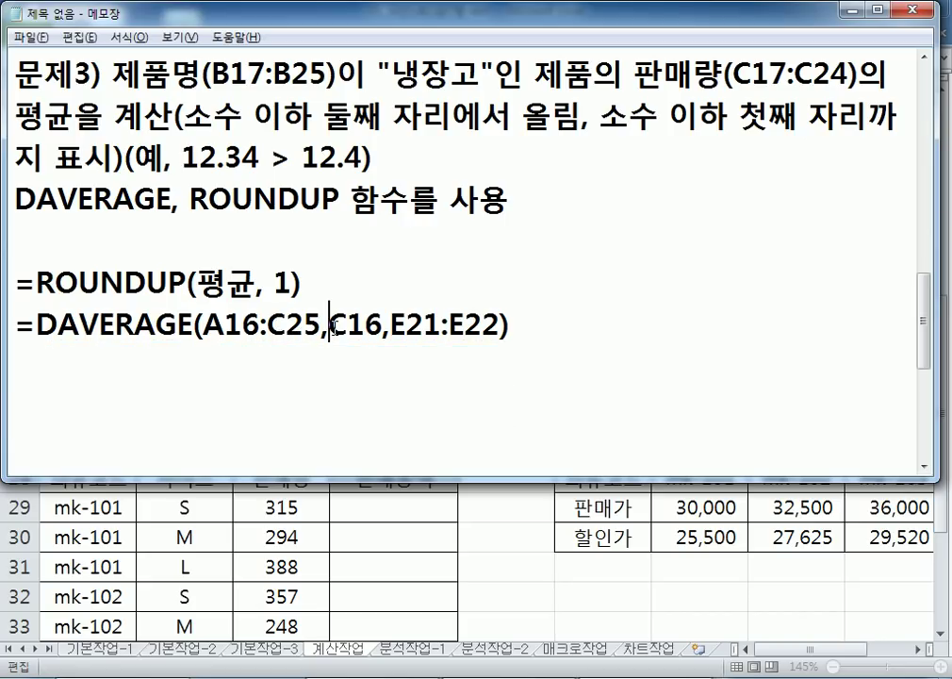
left_click(400, 325)
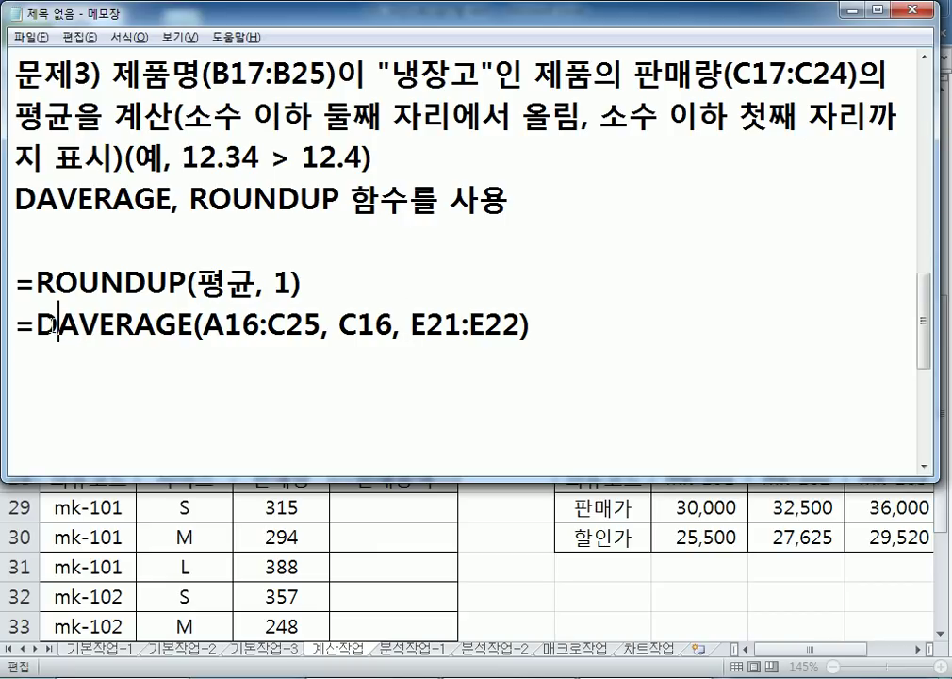
left_click_drag(36, 325, 561, 315)
key("ctrl+x")
left_click_drag(198, 283, 256, 283)
key("ctrl+v")
left_click_drag(38, 325, 3, 325)
key("BackSpace")
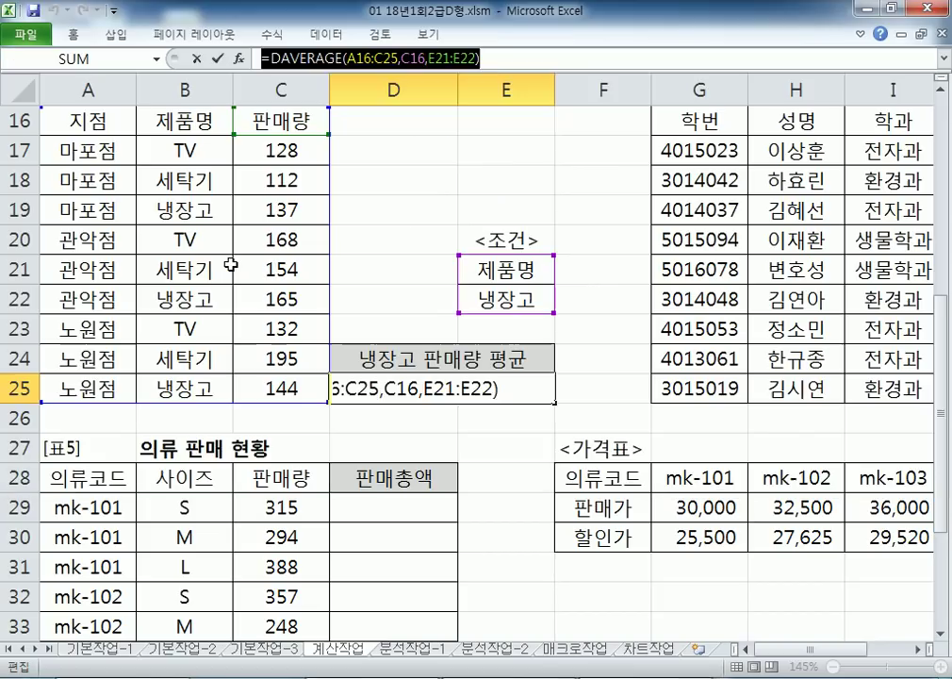
key("alt+Tab")
left_click_drag(94, 121, 238, 396)
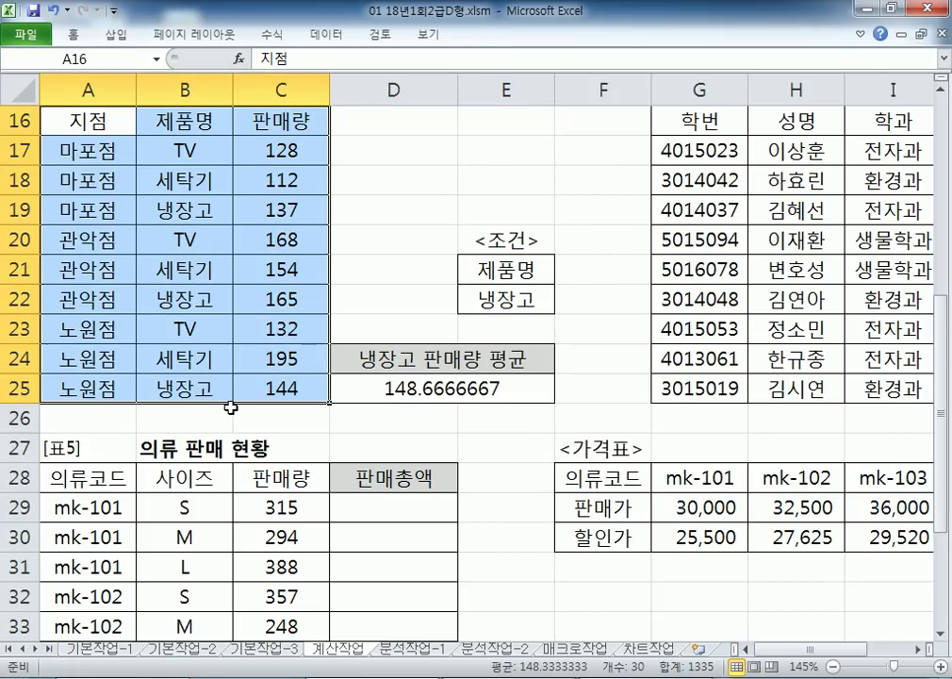
key("Tab")
key("Tab")
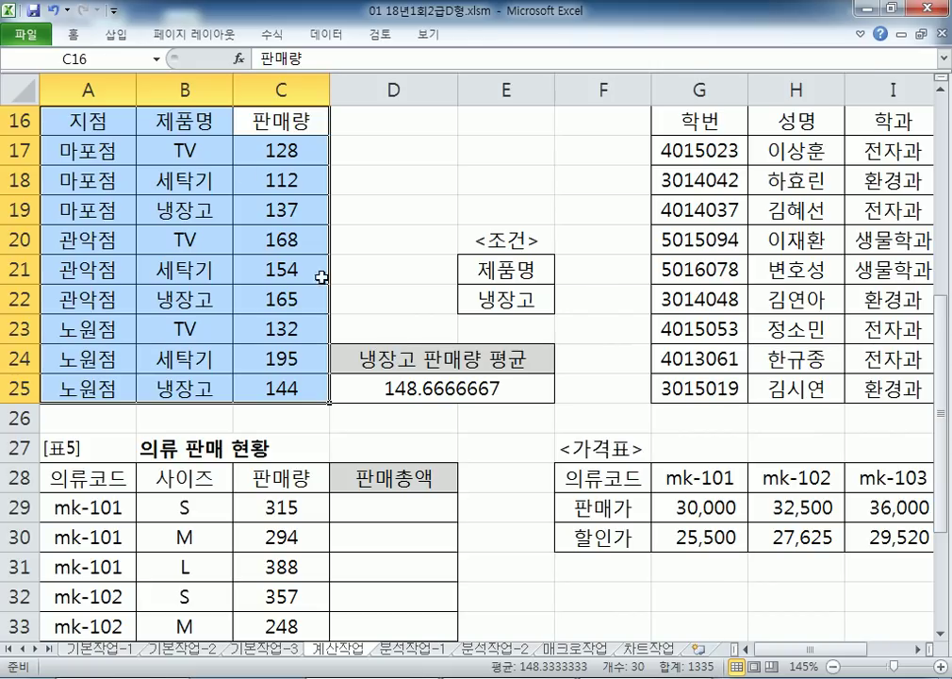
left_click_drag(186, 129, 166, 153)
left_click(182, 179)
left_click(184, 209)
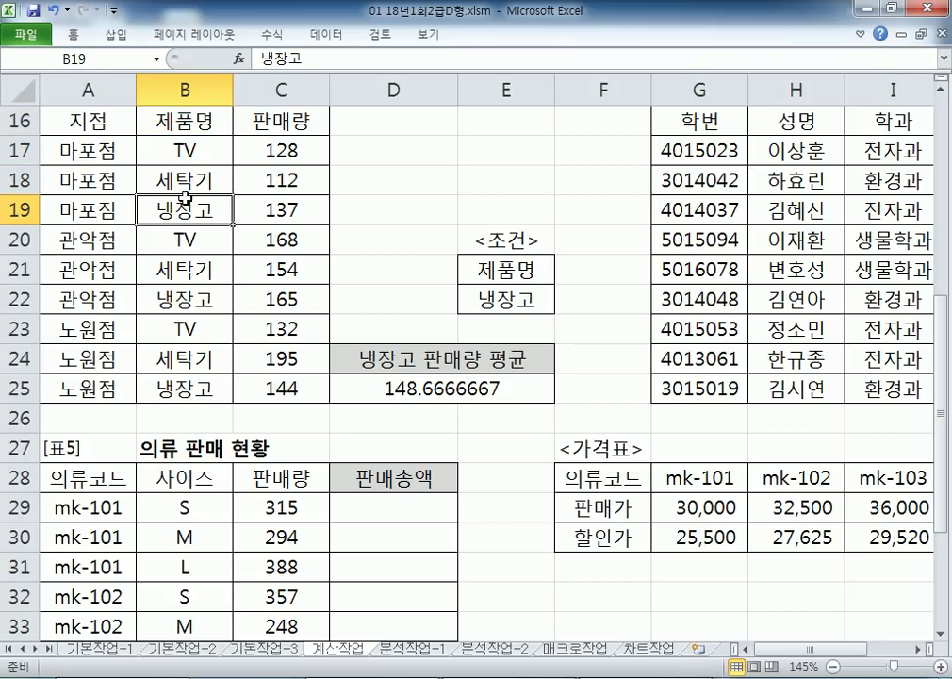
left_click(183, 120)
left_click_drag(493, 270, 486, 299)
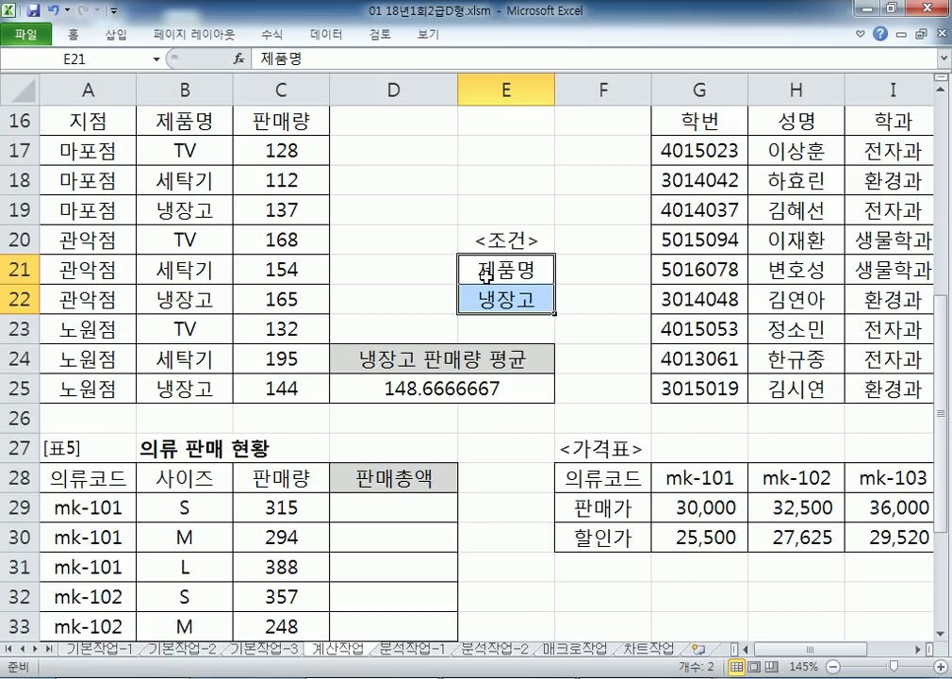
Replace D25's formula with =ROUNDUP(DAVERAGE(A16:C25, C16, E21:E22), 1) from Notepad, showing 148.7
key("alt+Tab")
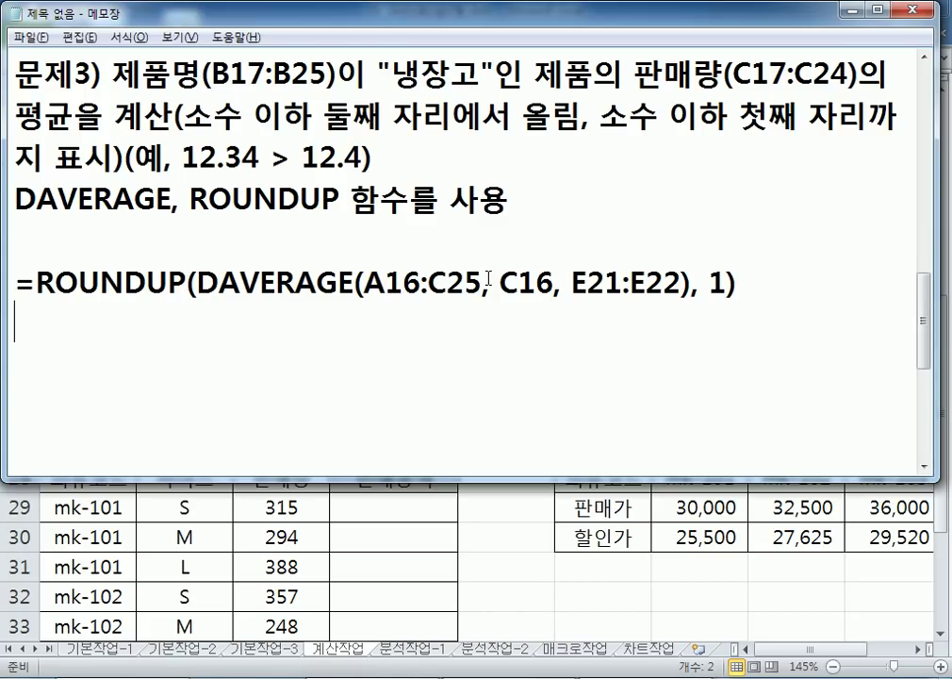
key("shift+Home")
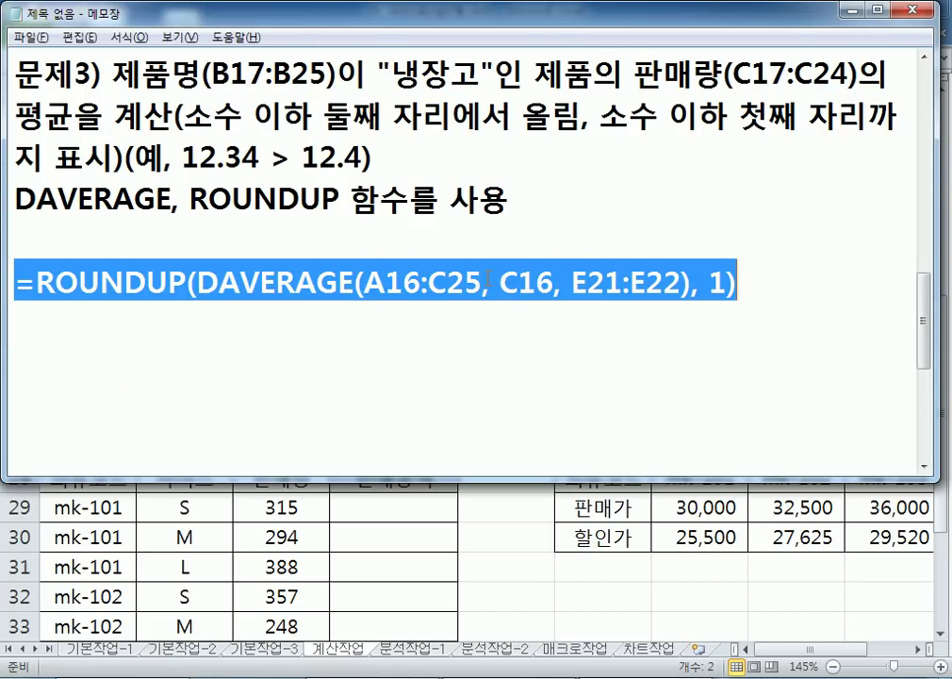
key("alt+Tab")
key("F2")
key("Escape")
key("Down")
key("Down")
key("Down")
key("Down")
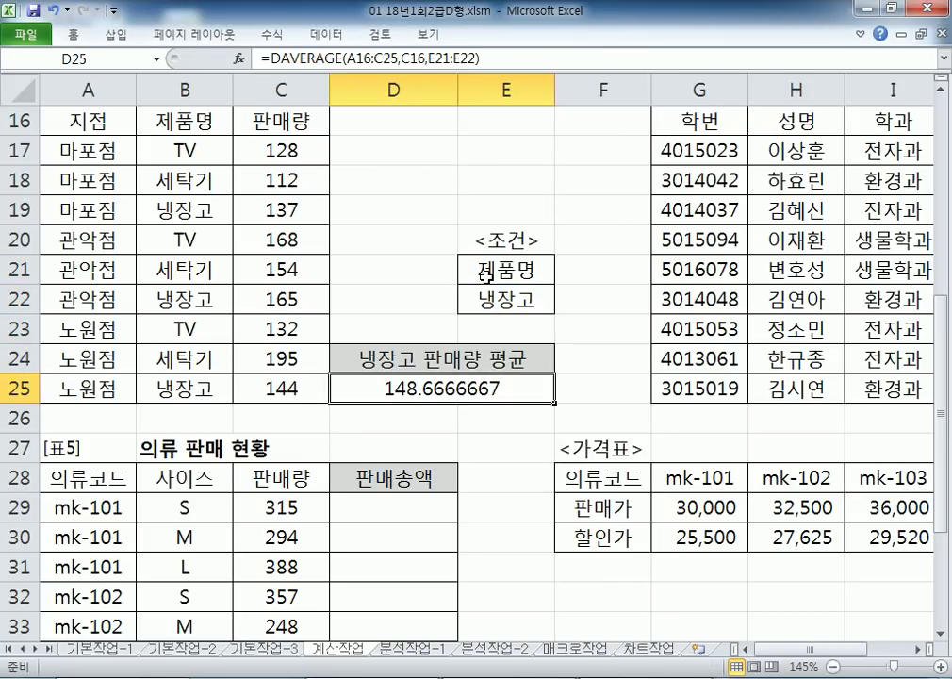
key("F2")
key("shift+Home")
key("ctrl+v")
key("Return")
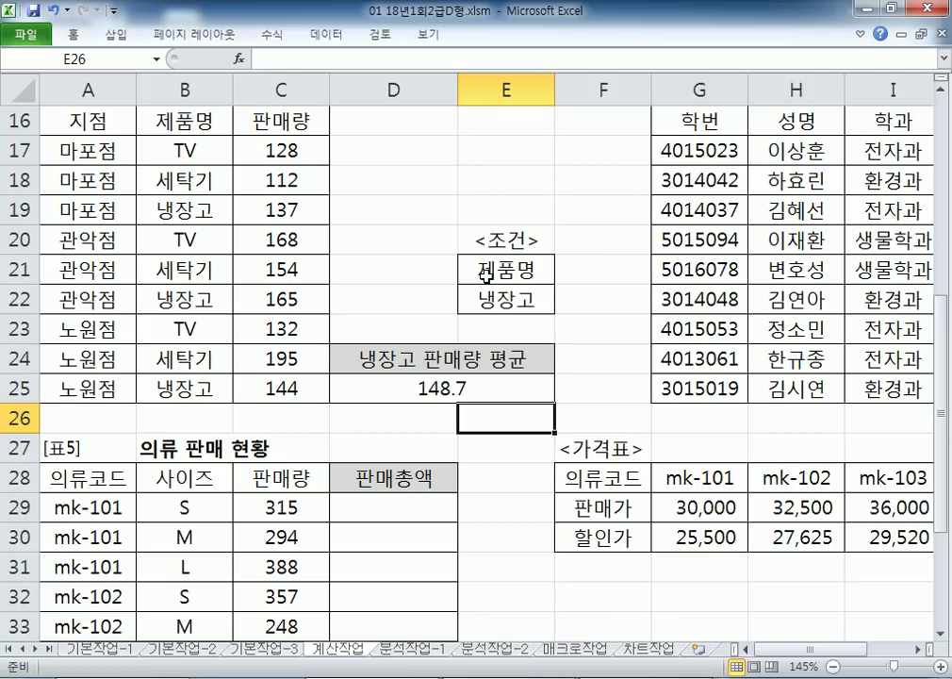
key("Up")
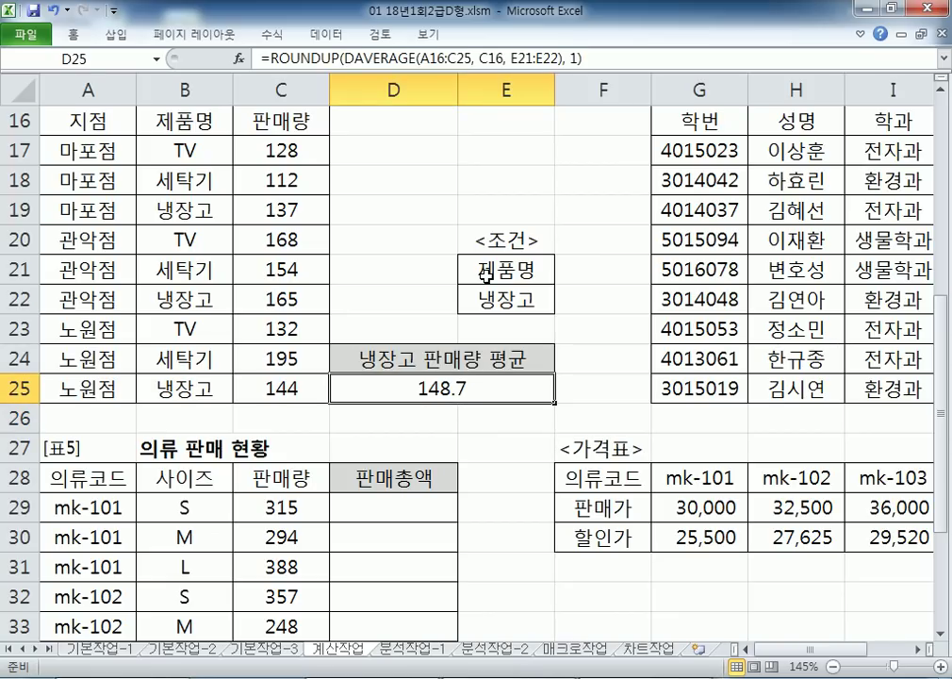
key("alt+Tab")
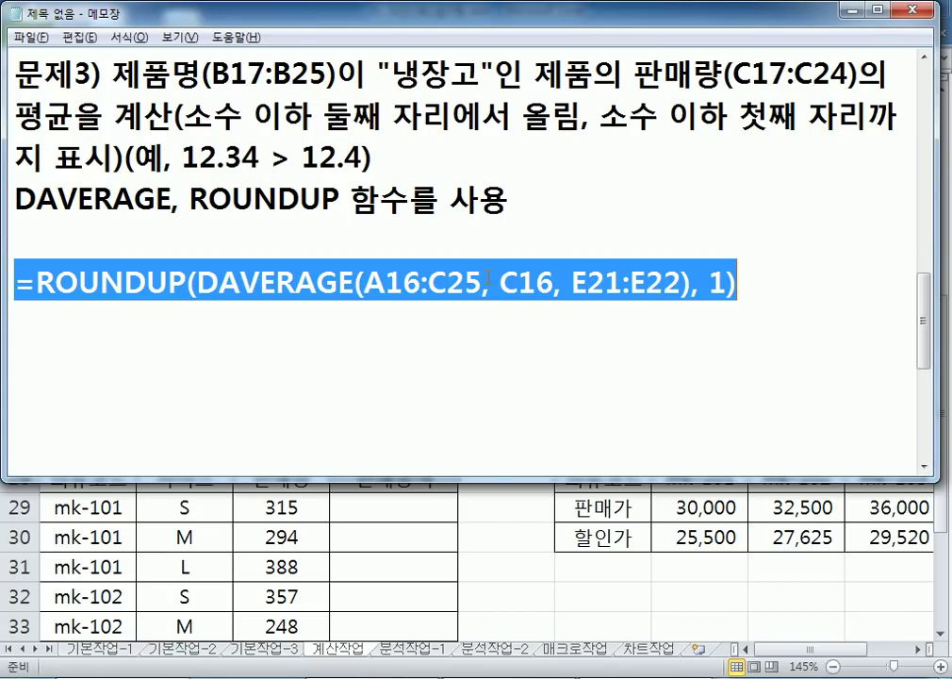
On a new Notepad line, start the 문제4) note referencing 학번(G17:G25)
key("alt+Tab")
key("alt+Tab")
key("Down")
key("Return")
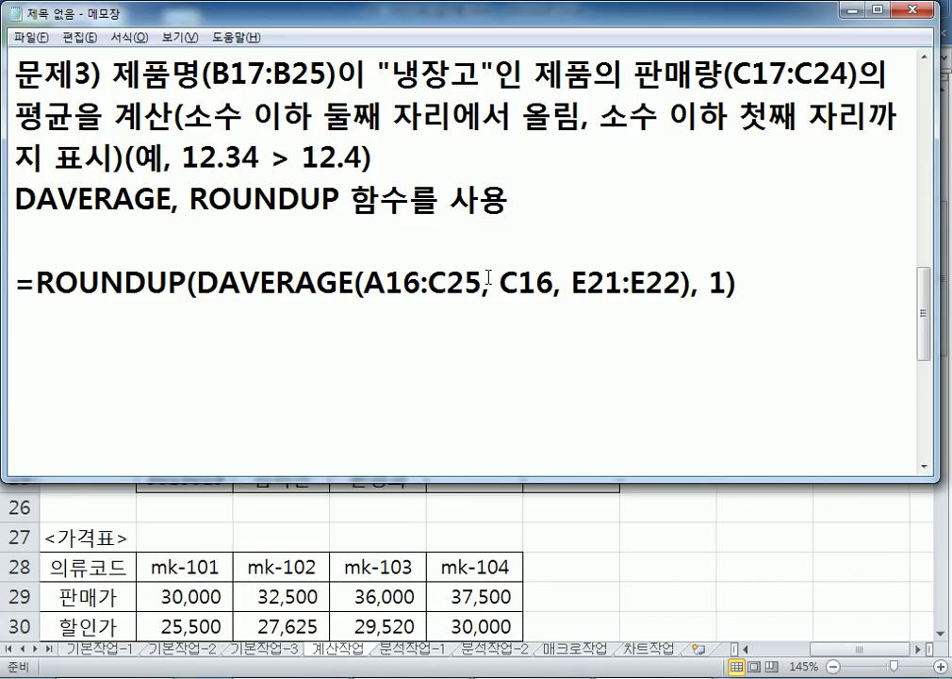
type("문제4)")
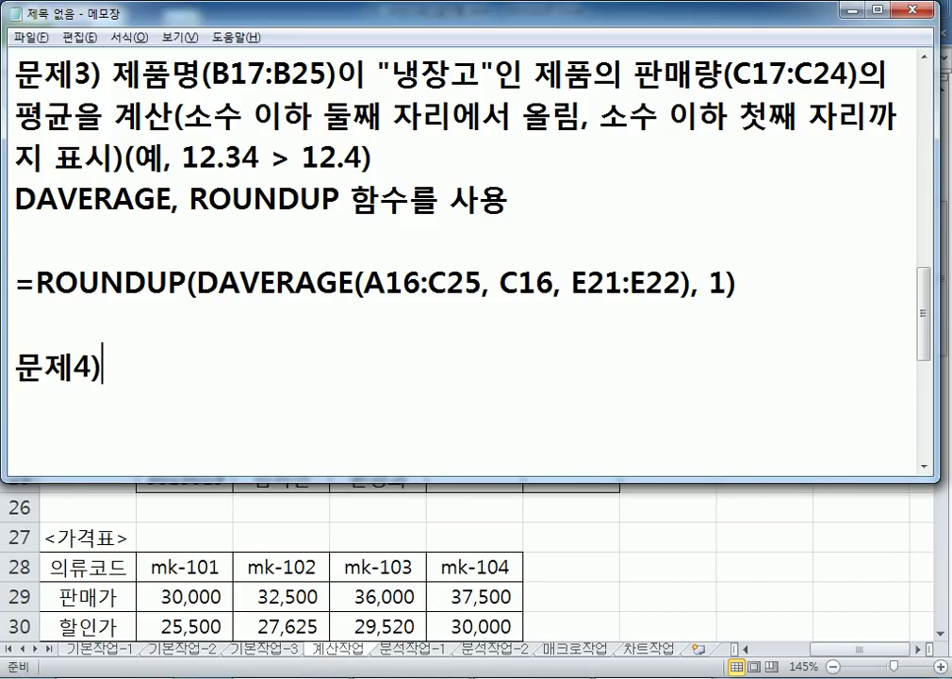
type(" 학범")
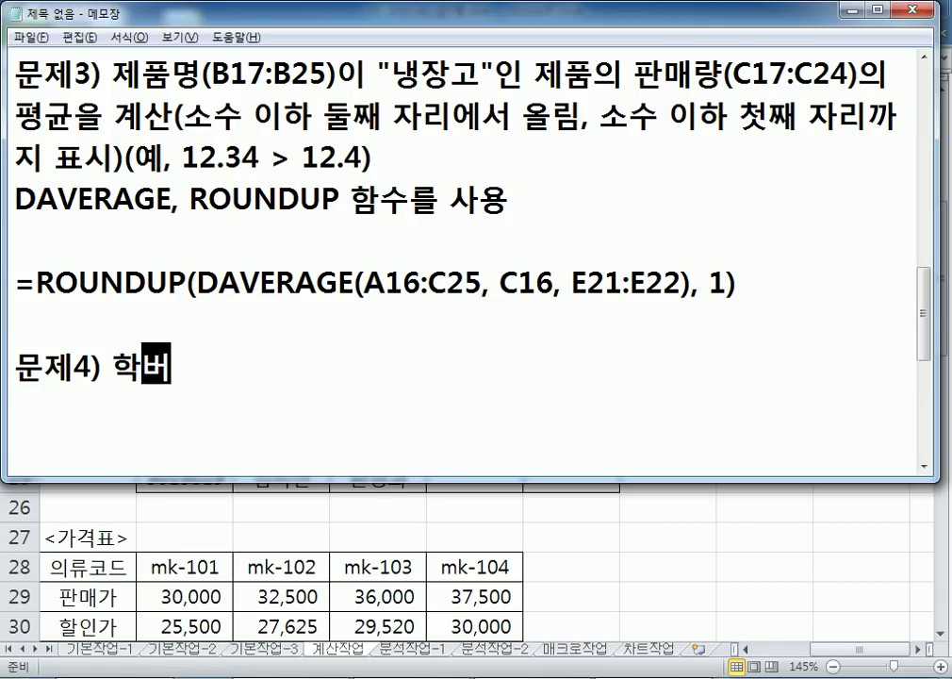
key("BackSpace")
type("번(")
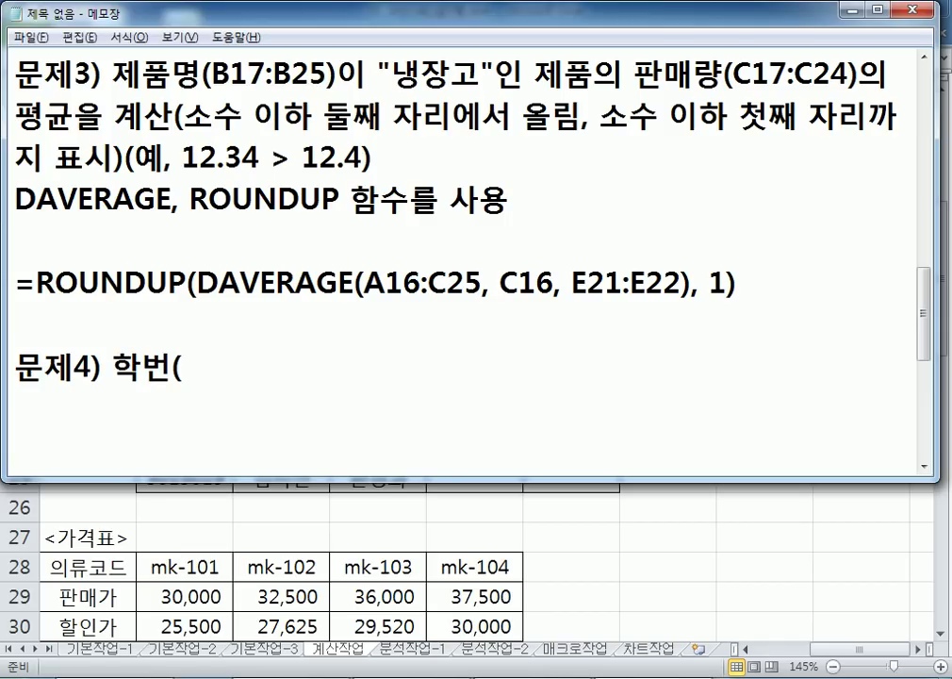
type("G17:G25)")
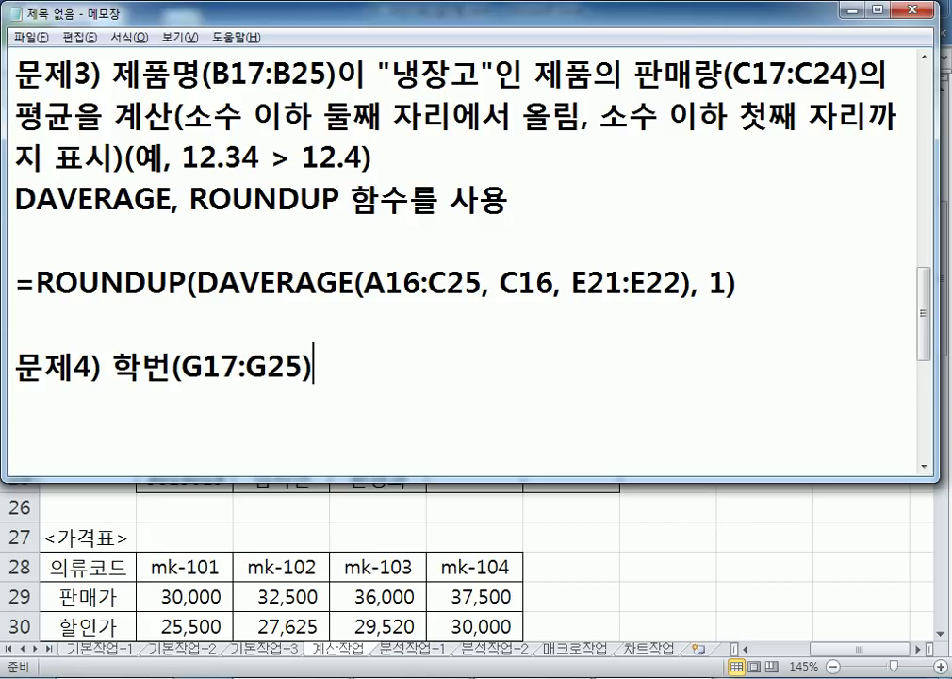
type("RHK ")
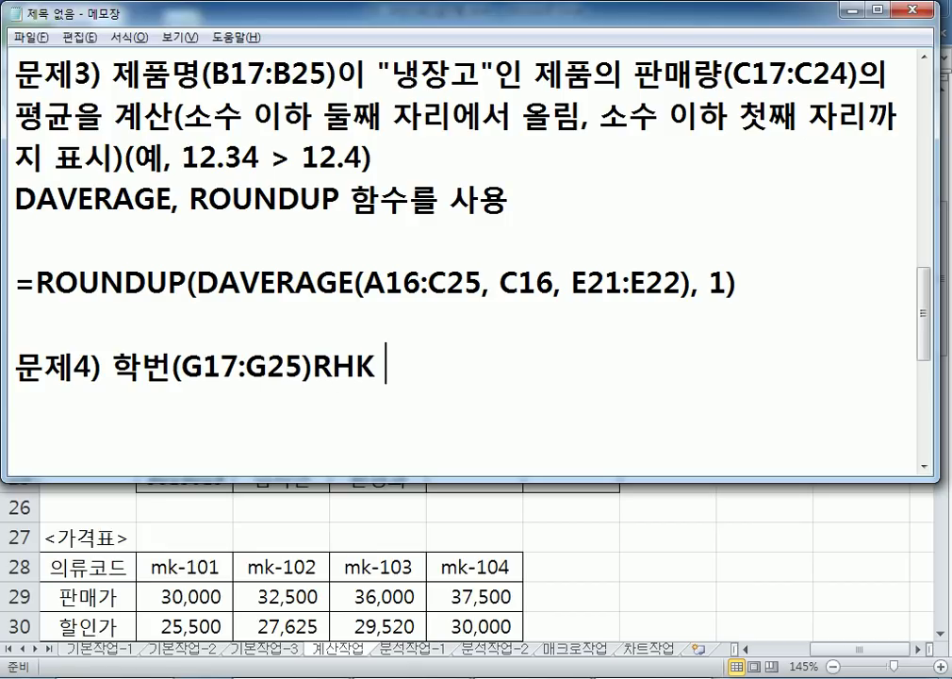
type("GBGKR(*")
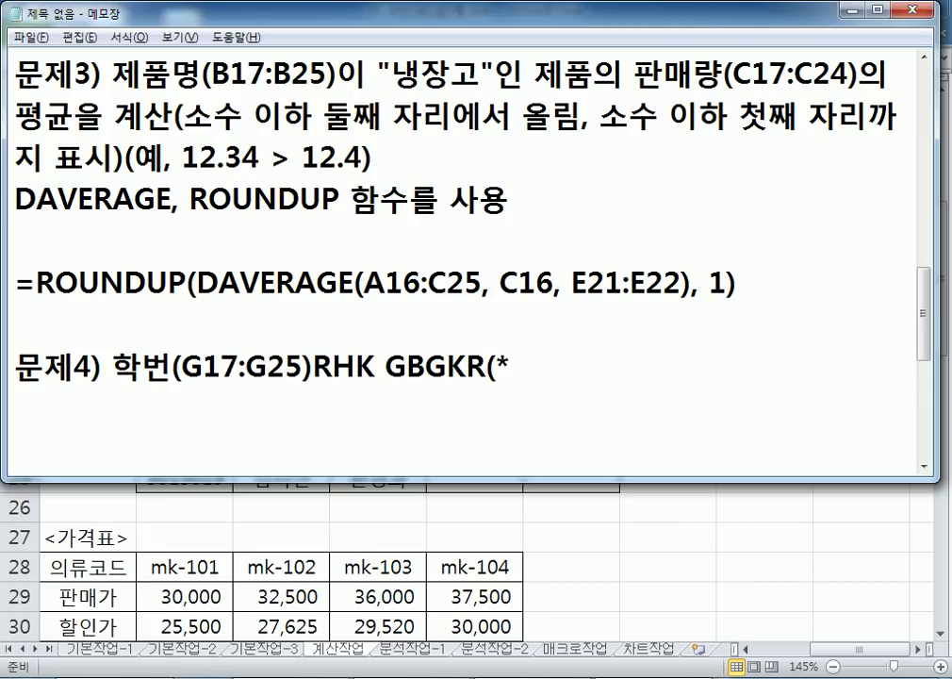
Complete it with 과 휴학(J17:J25)를 이용하여 졸업년도를 표시, then maximize Notepad
key("BackSpace")
key("BackSpace")
key("BackSpace")
key("BackSpace")
key("BackSpace")
key("BackSpace")
key("BackSpace")
key("BackSpace")
key("BackSpace")
key("BackSpace")
key("BackSpace")
type("과 휴학(")
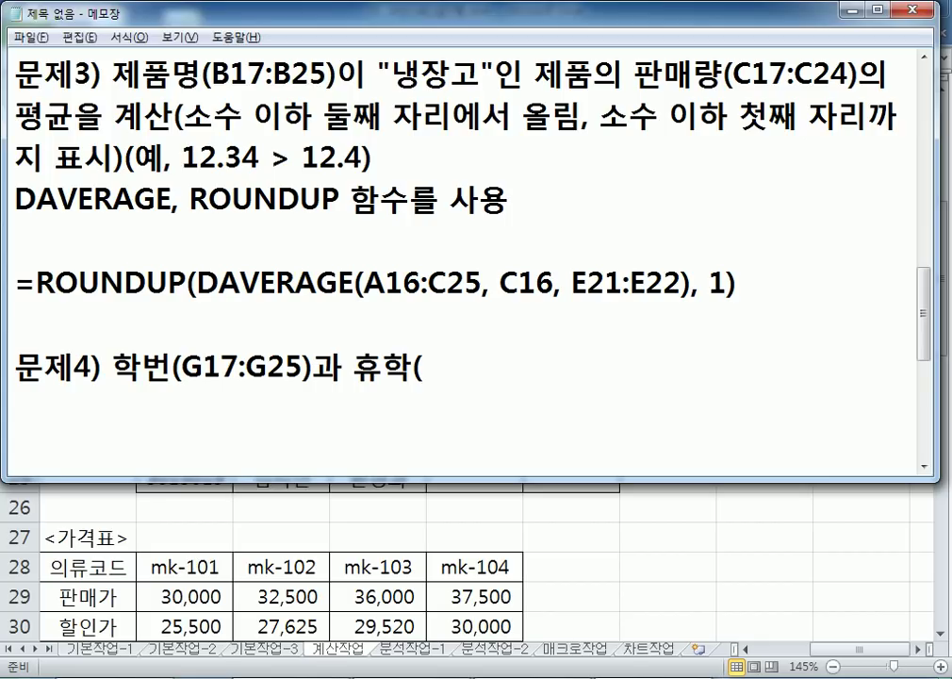
type("J17:J24")
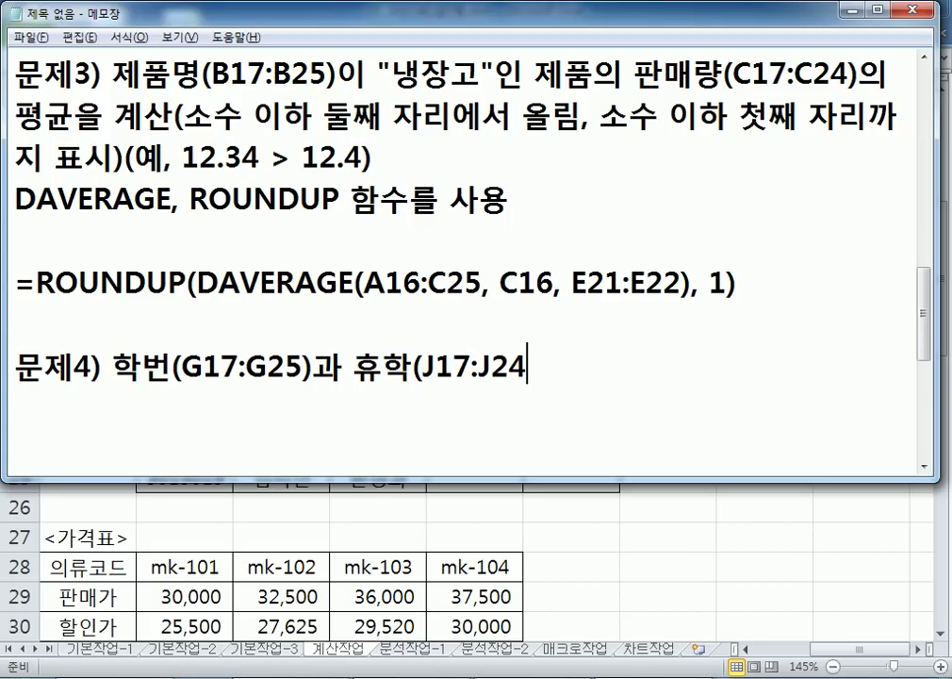
key("BackSpace")
type("5")
type("()")
key("BackSpace")
key("BackSpace")
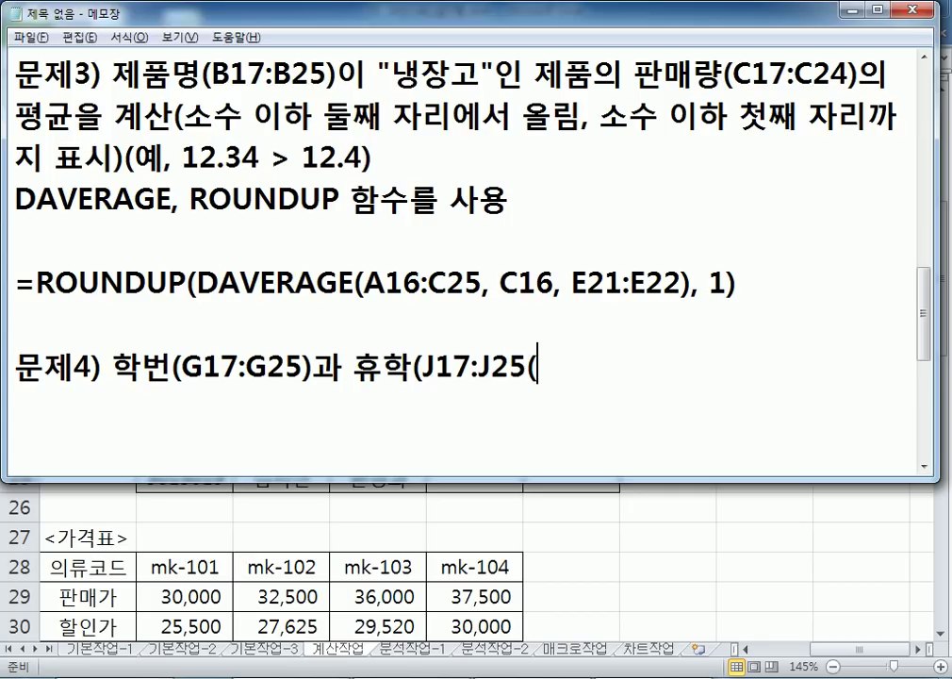
type(")ㄹ를 이용하여 조")
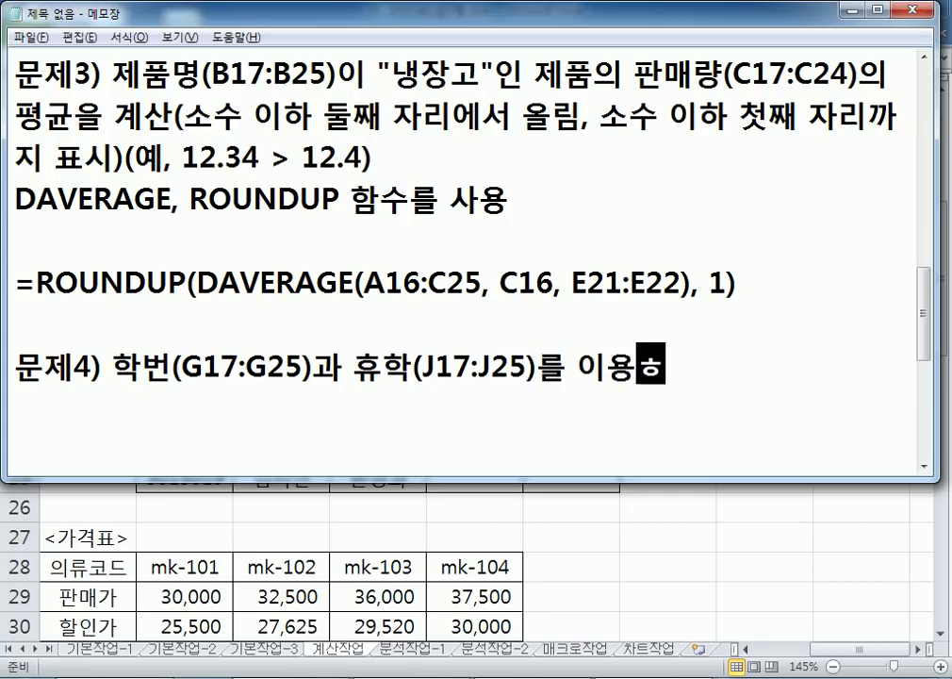
type("졸업년")
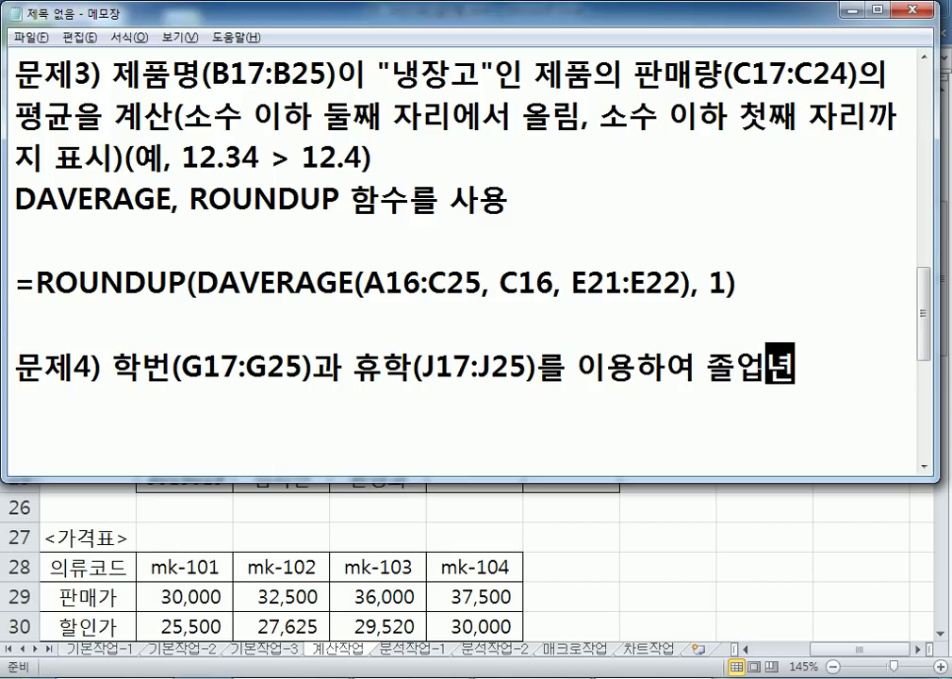
type("도를 표시")
key("Return")
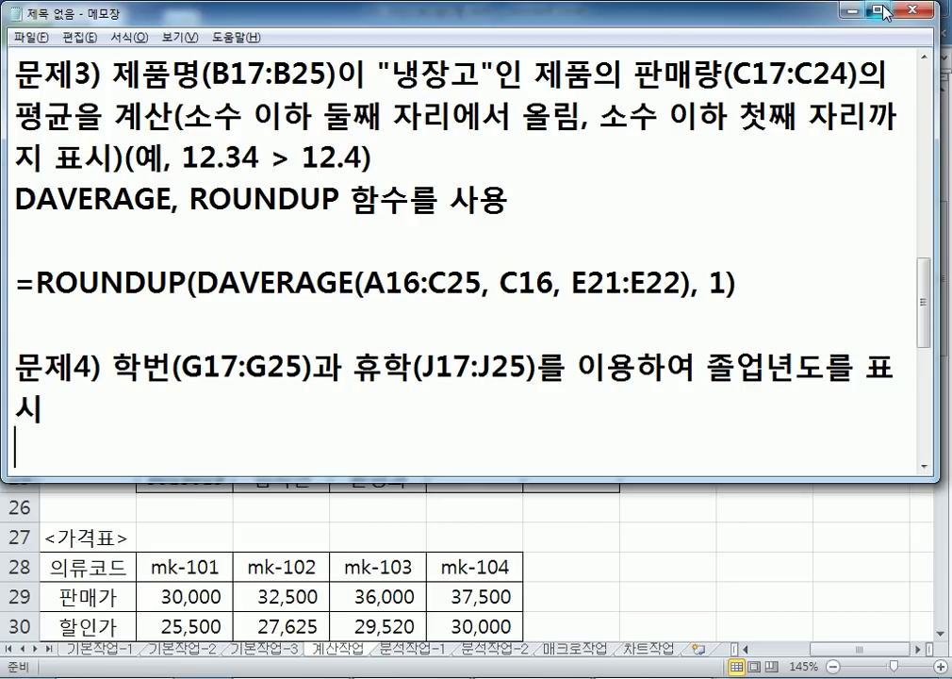
double_click(695, 11)
Under 문제4), write '졸업년도 = 2000 + 학번의 3, 4번째 자리 + 휴학 + 3'
left_click(614, 426)
left_click(613, 399)
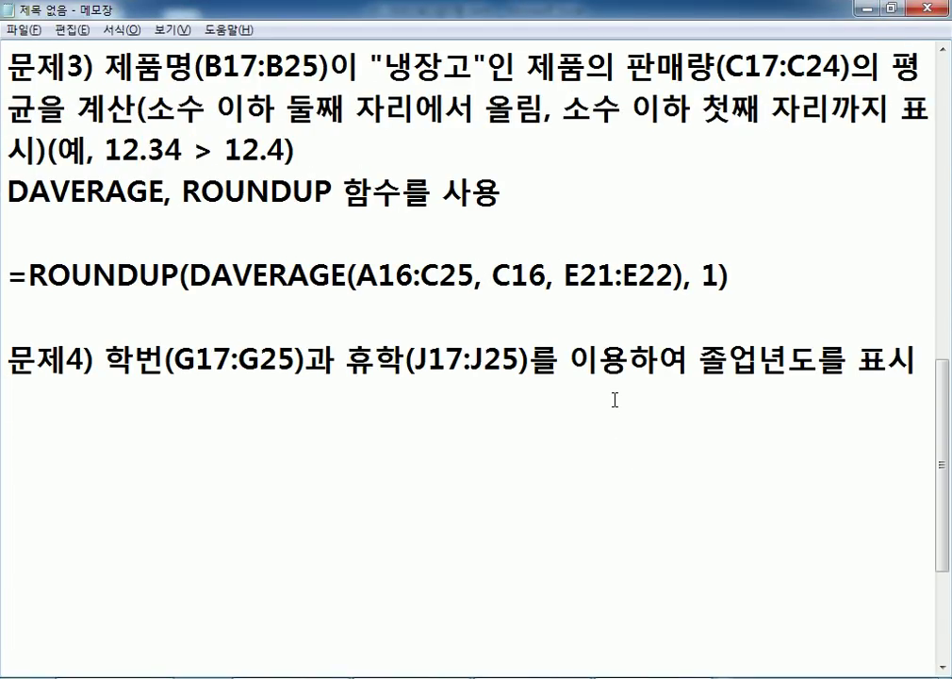
type("졸업년도 ")
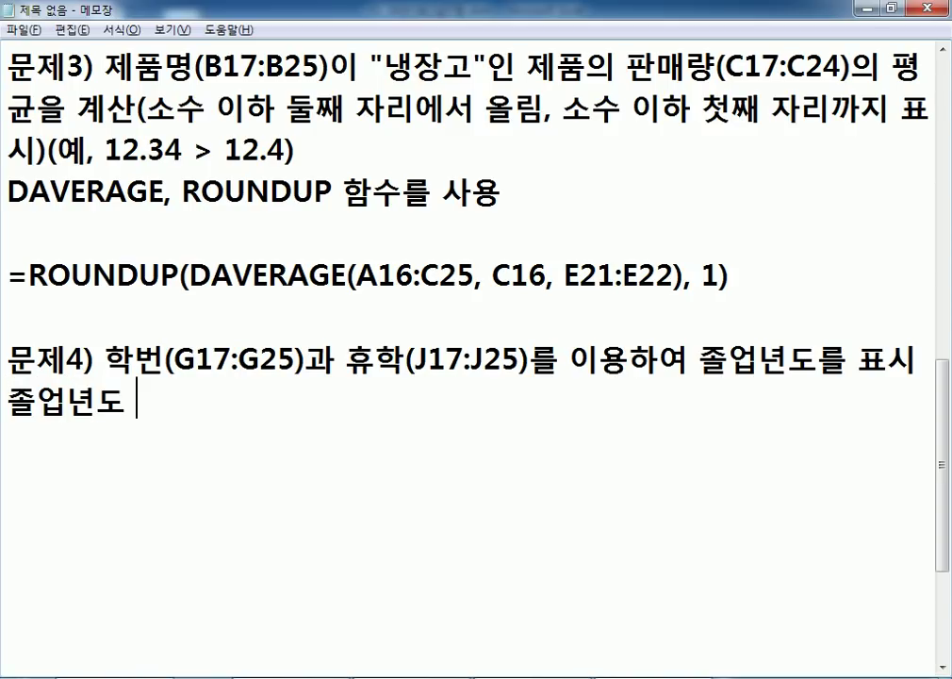
type("= 2-0")
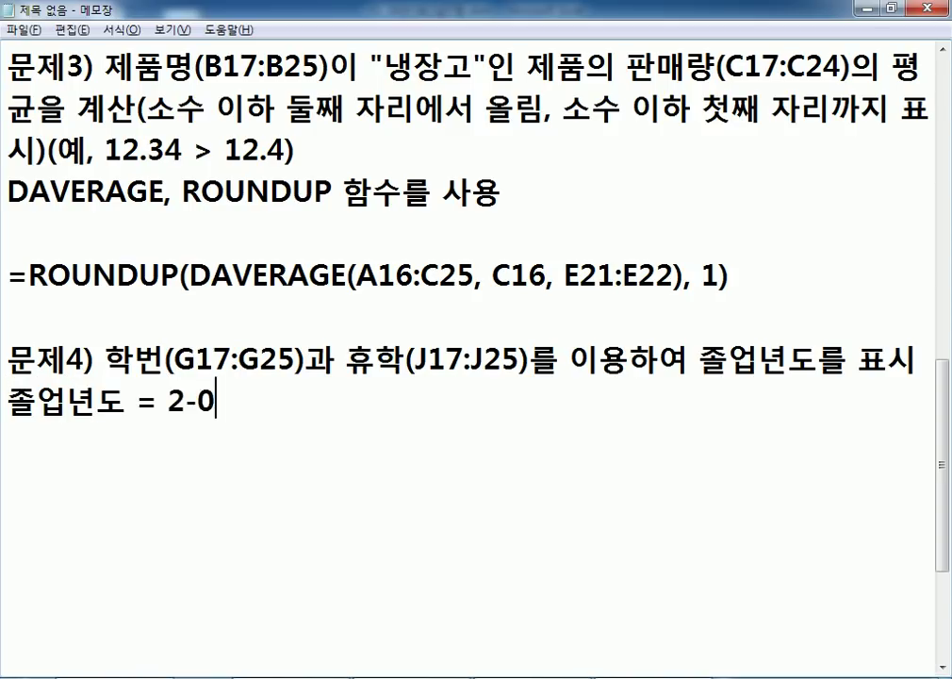
key("BackSpace")
key("BackSpace")
type("--")
key("BackSpace")
key("BackSpace")
type("==")
key("BackSpace")
key("BackSpace")
type("000")
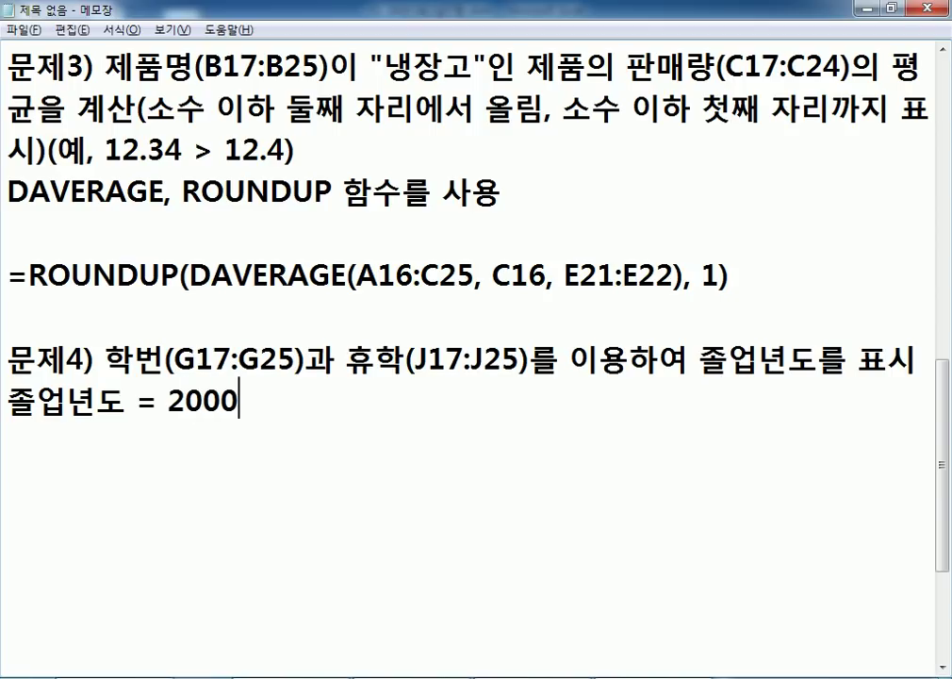
type(" + 학번의 3, 4번째")
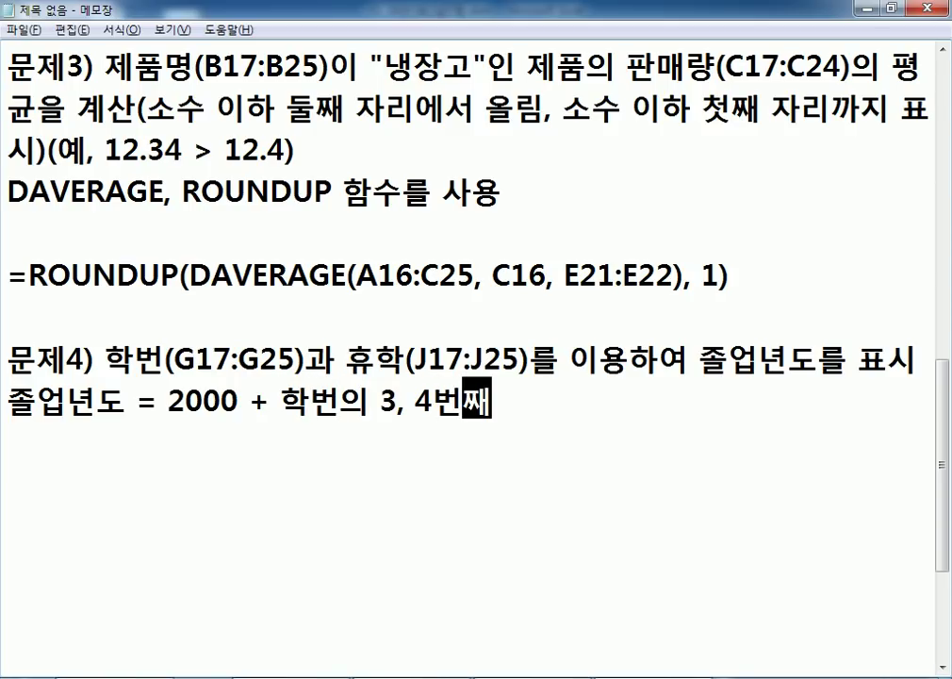
type(" 자리")
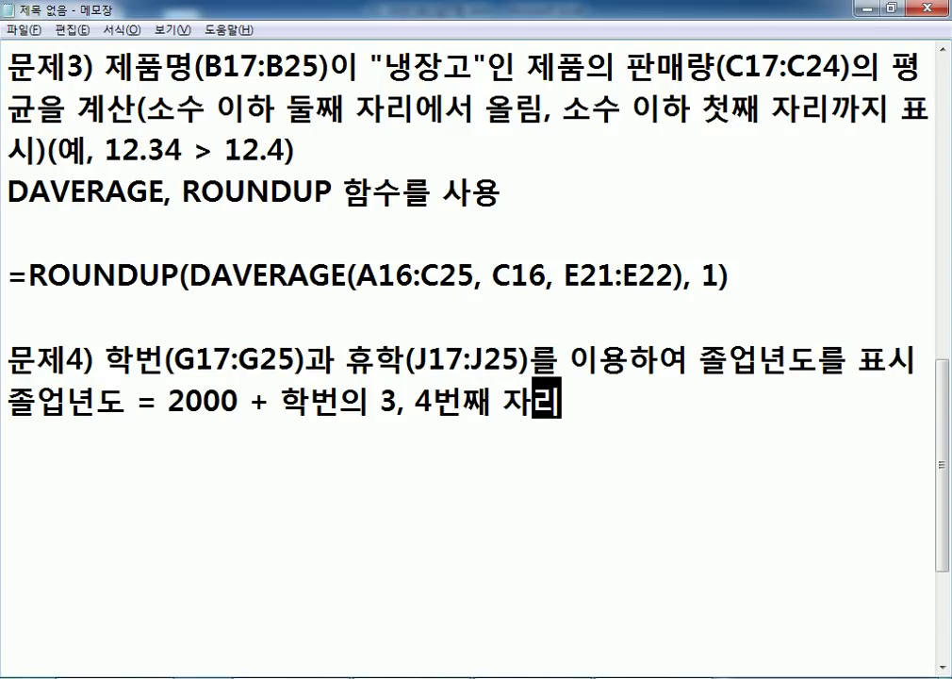
type(" + 휴학")
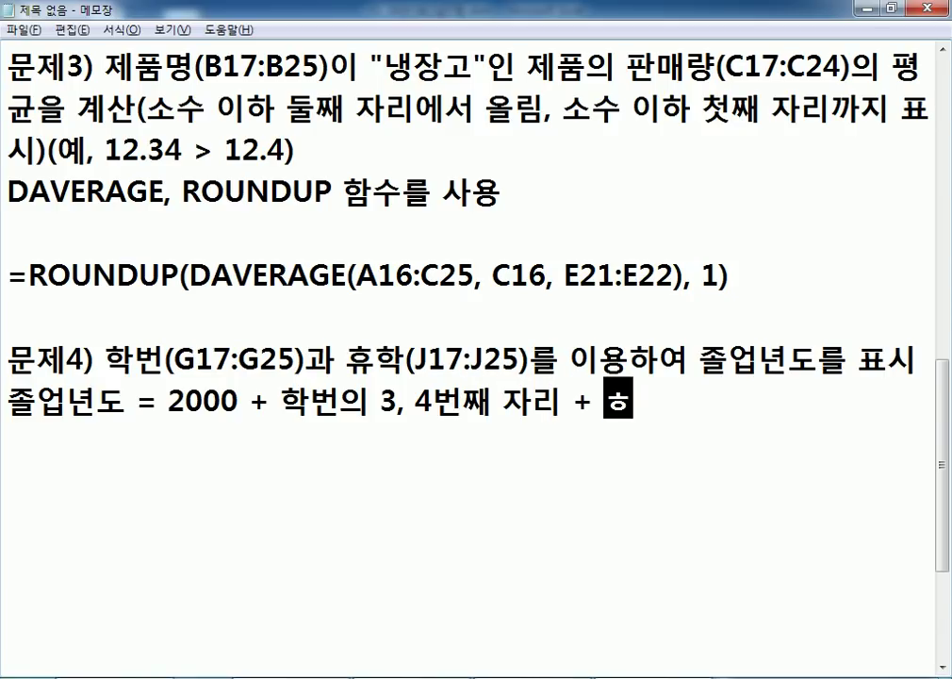
type(" + 3")
key("Return")
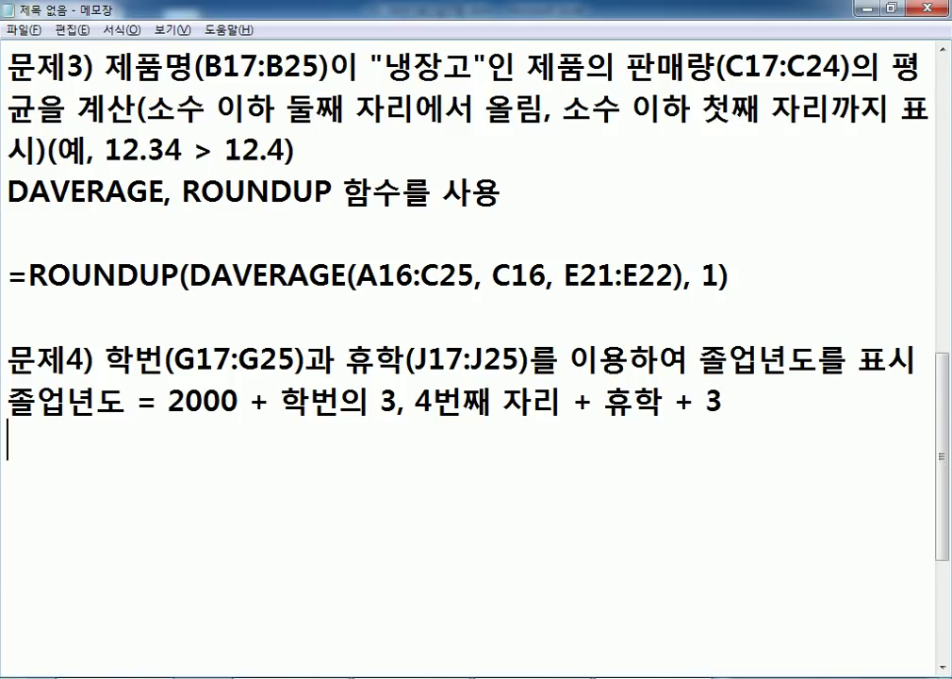
Add the leave rule (교환학생 1, 군입대 2, 공백 0) and the line 'IF, MID 함수를 사용'
type("휴하ㄱ은 \"겨ㅛ")
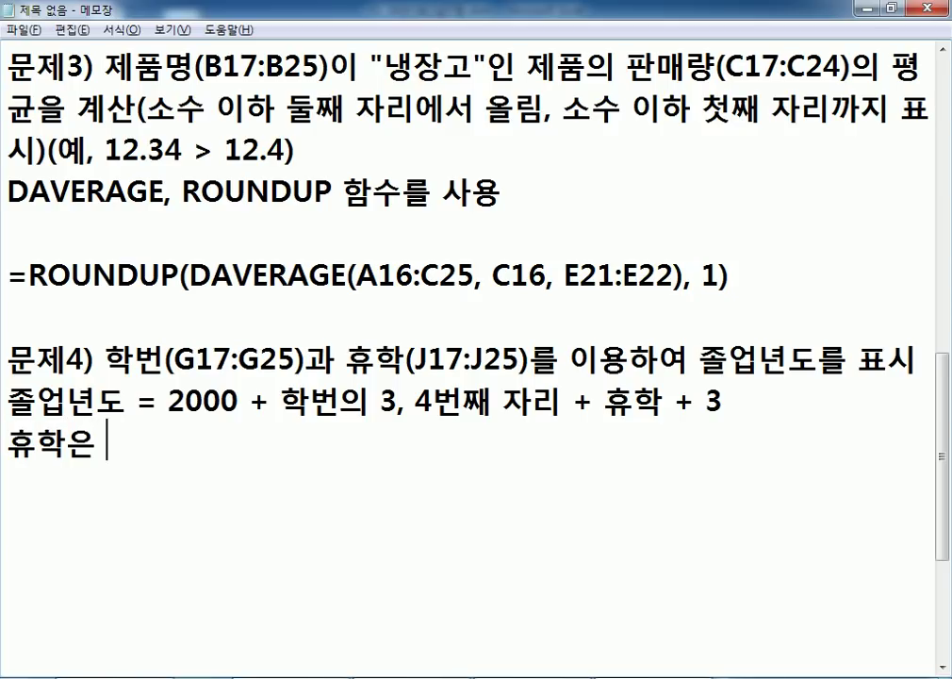
key("BackSpace")
key("BackSpace")
type("ㅕㅛ")
key("BackSpace")
key("BackSpace")
type("ㅛ환학생")
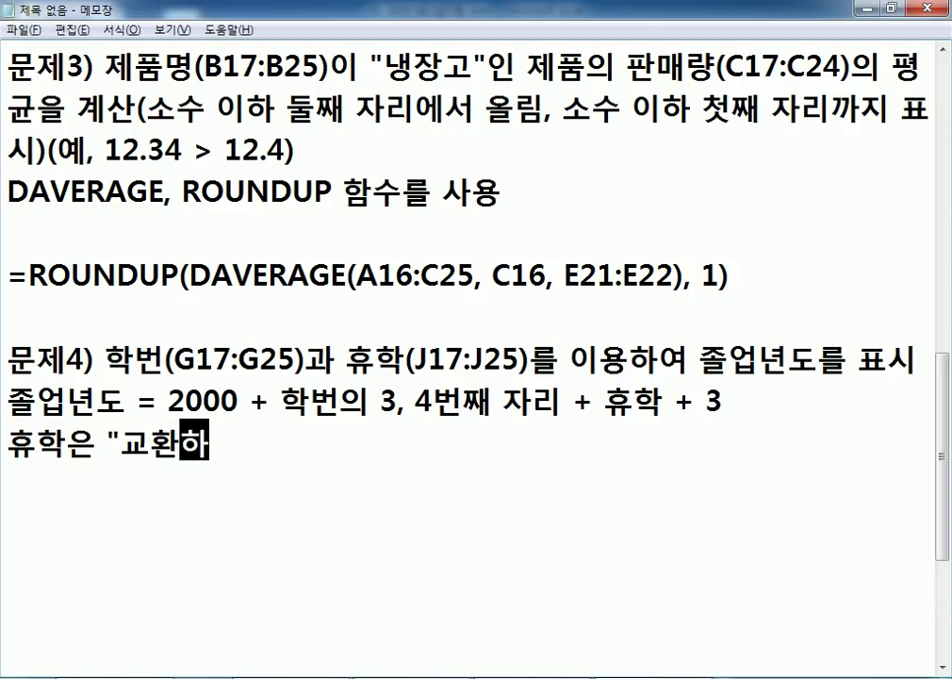
type("\"이면 1, ")
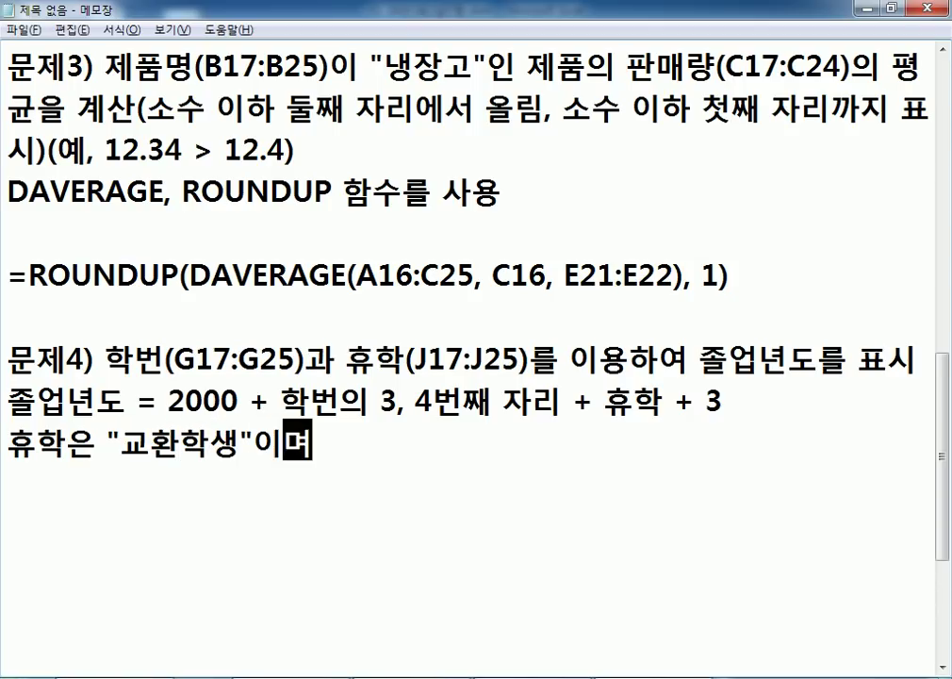
type("\"군입대\"")
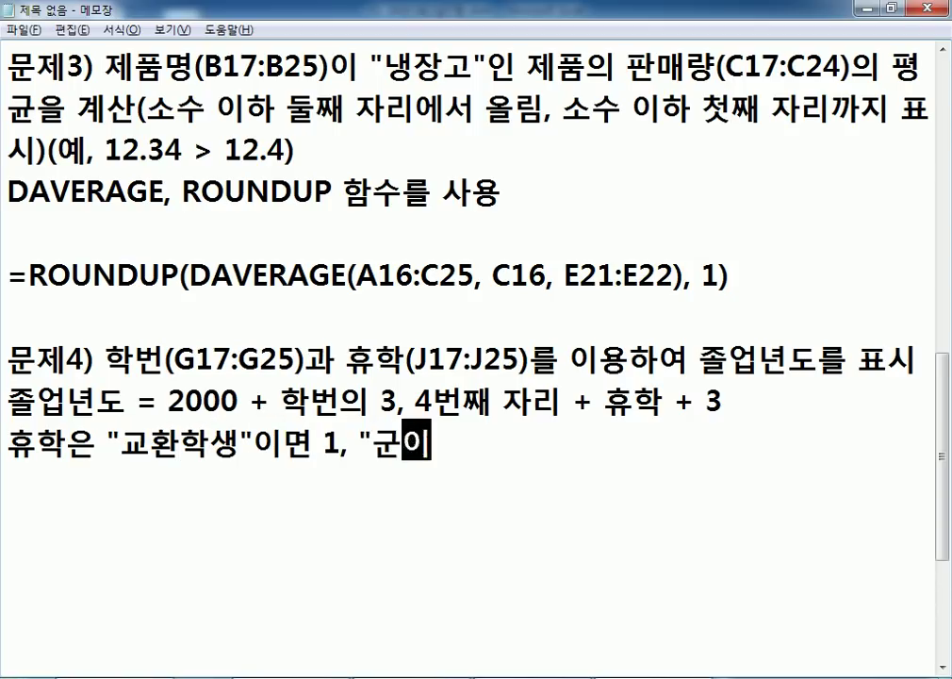
type("면 2,")
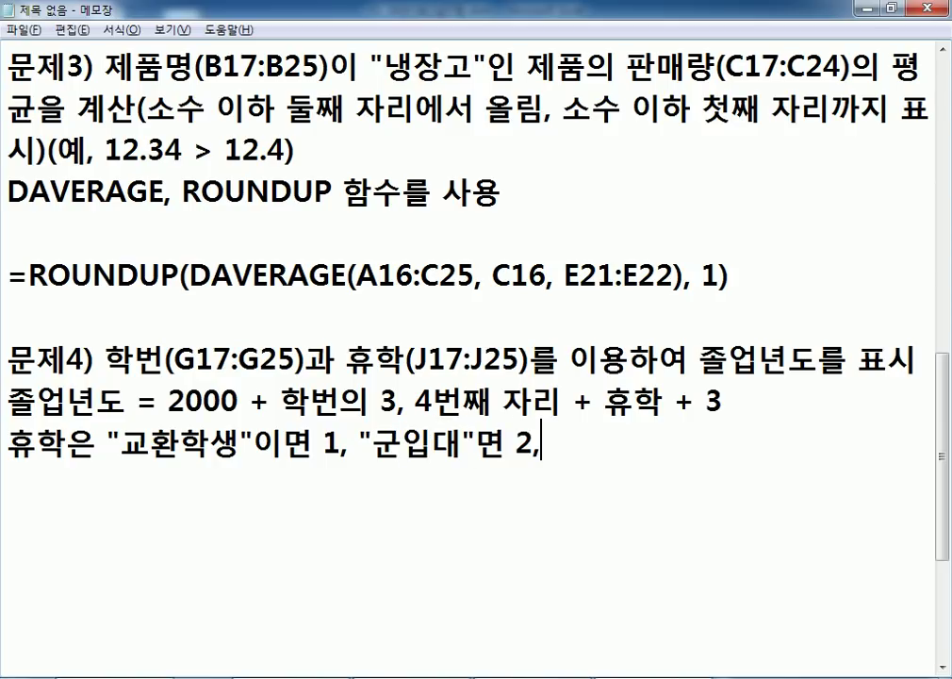
type(" 공배은 3")
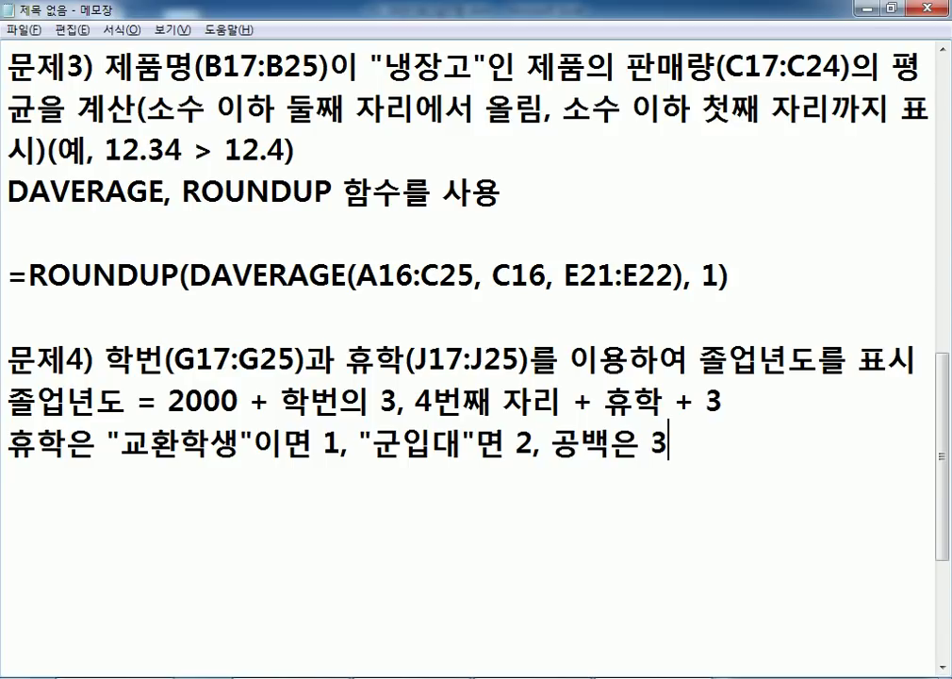
key("BackSpace")
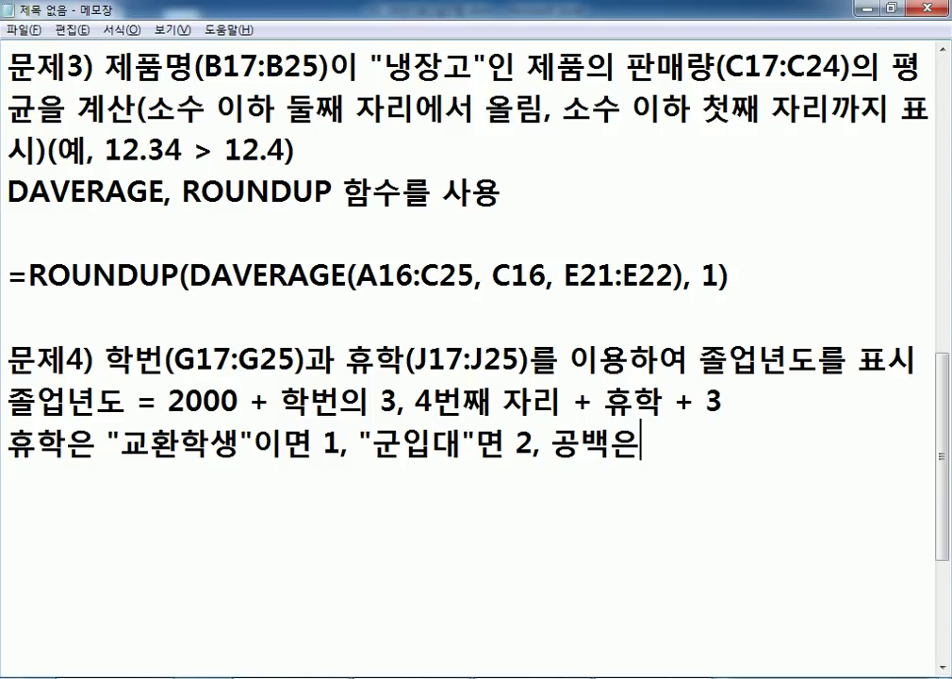
type("0으로 계산")
key("Return")
type("IF,")
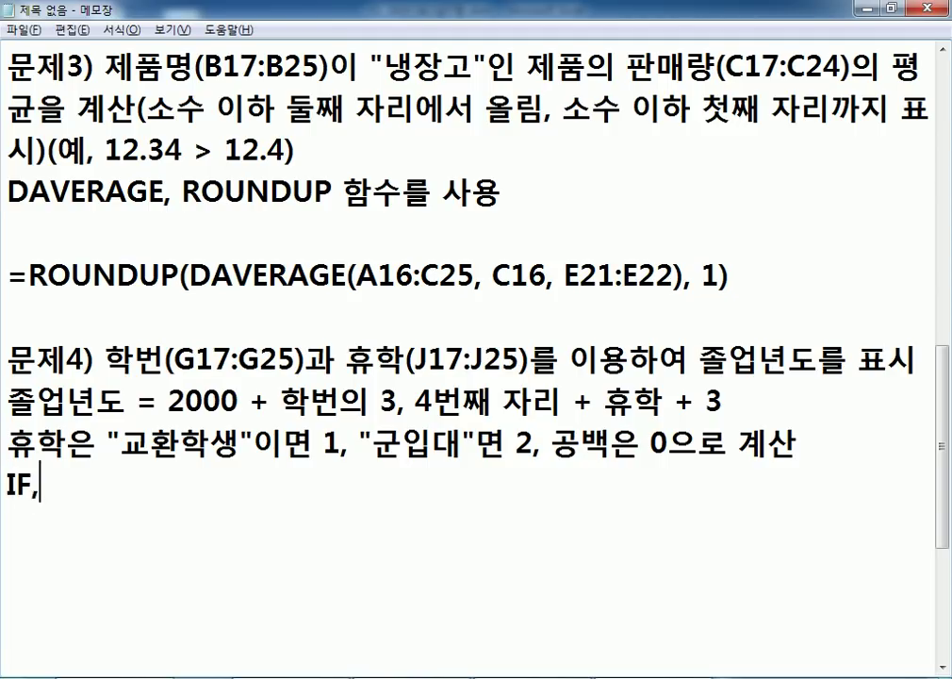
type(" MID 함")
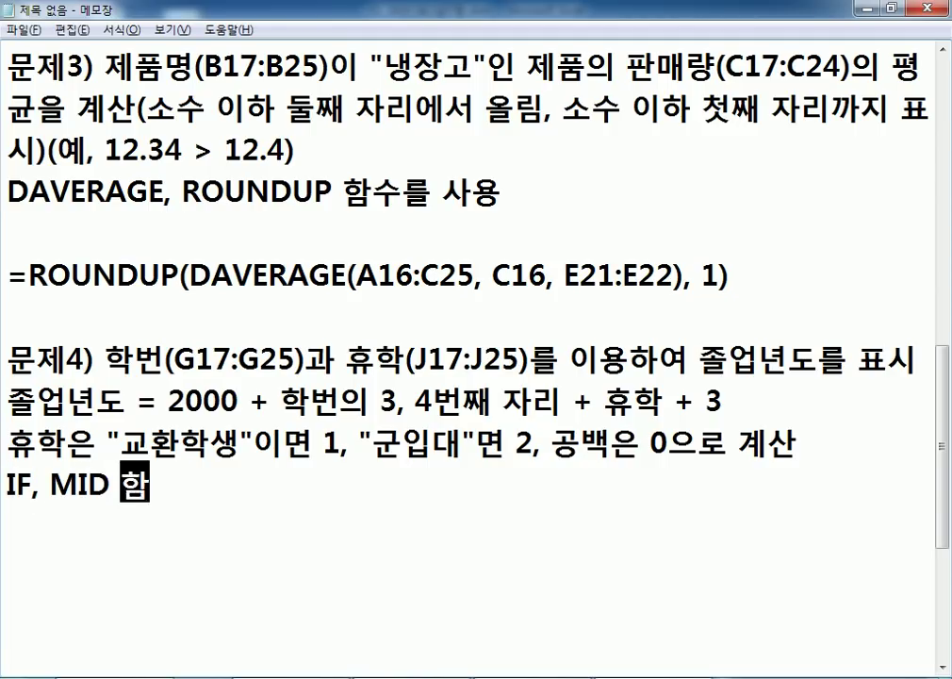
type("수를 사")
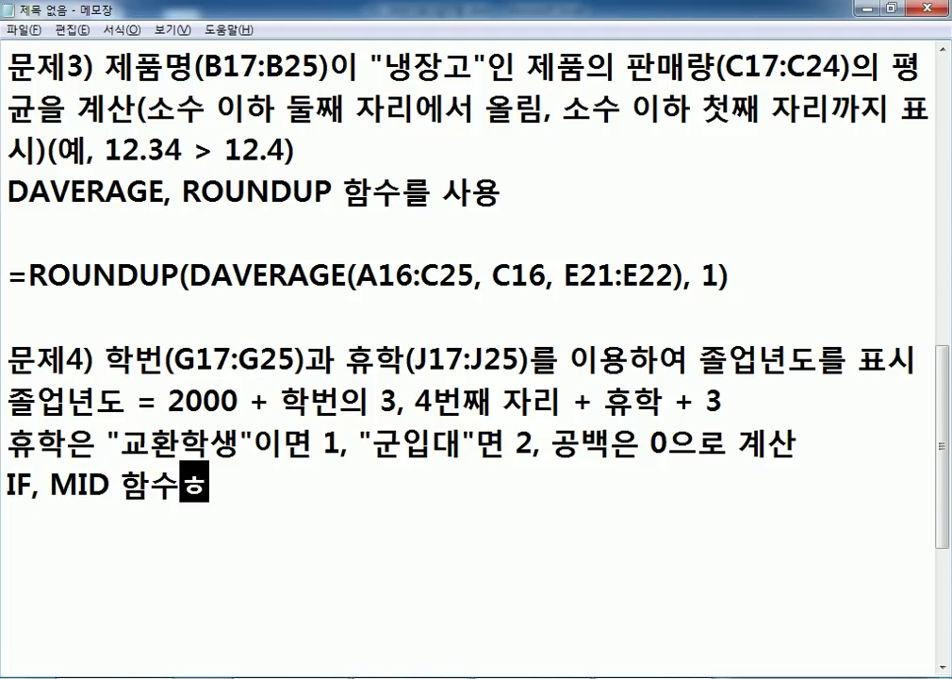
type("용")
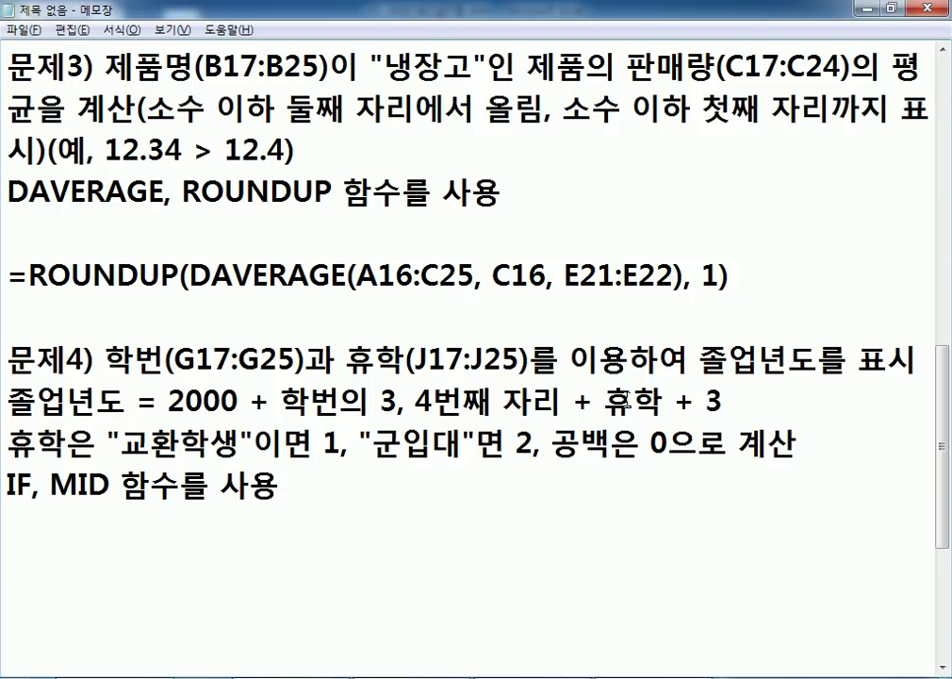
scroll(603, 383, "down", 2)
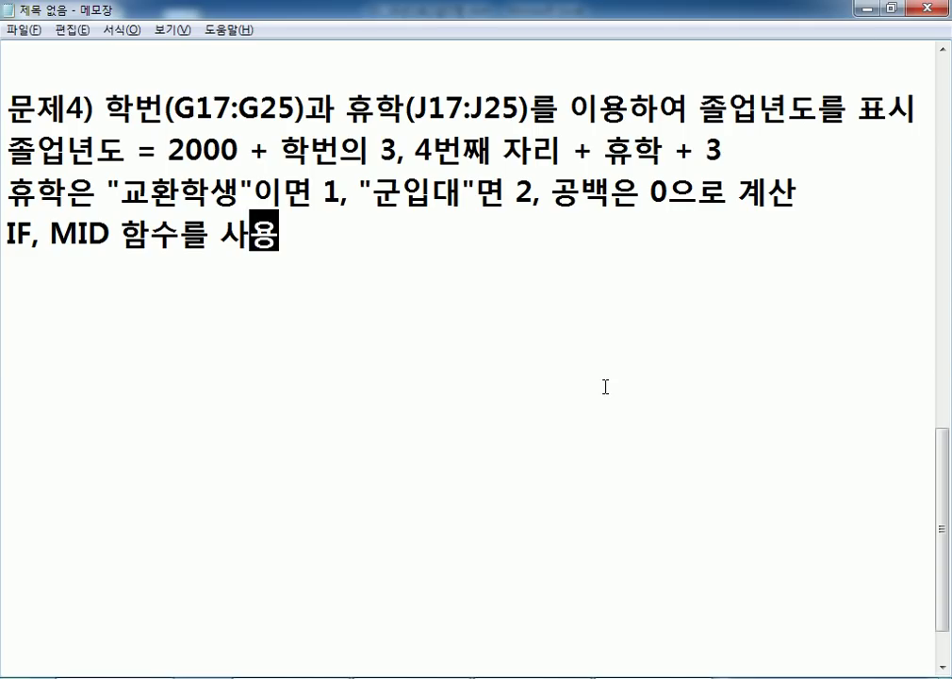
Record G17's sample student number in the notes as 'G17 : 4015023'
key("Return")
key("alt+Tab")
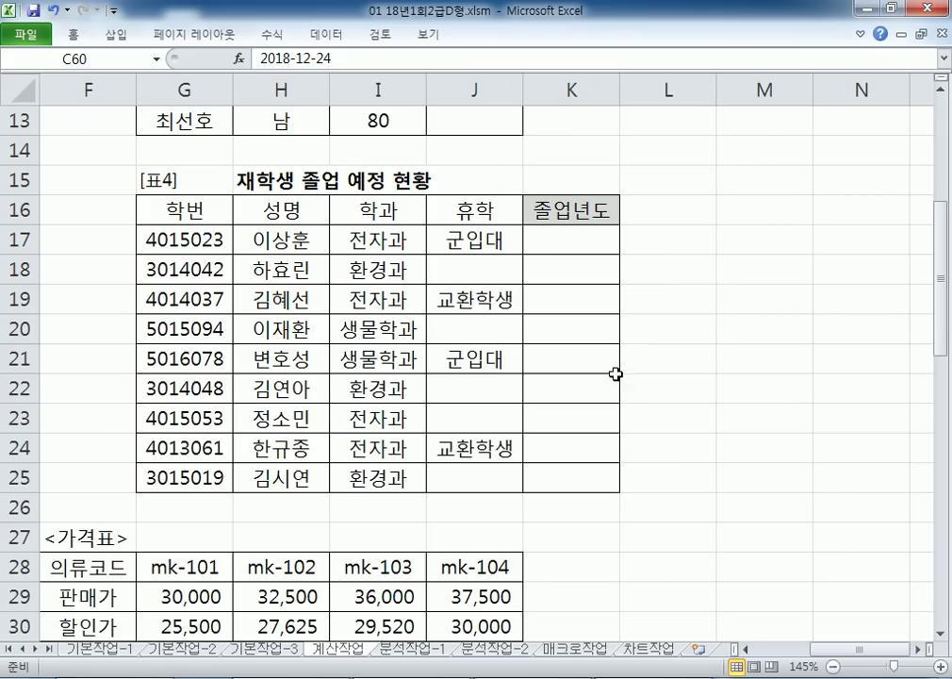
left_click(205, 239)
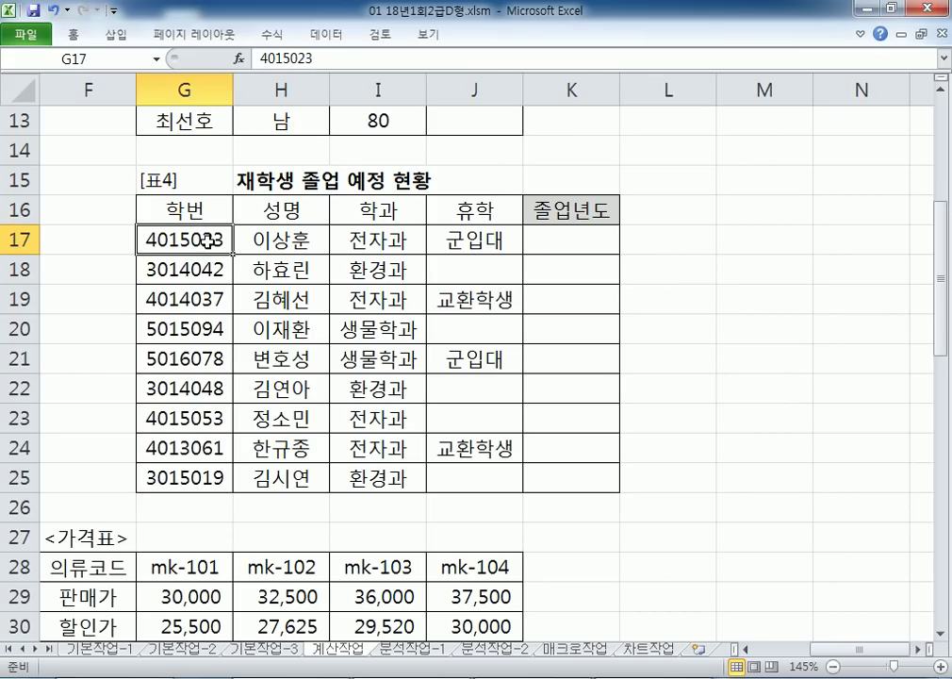
key("alt+Tab")
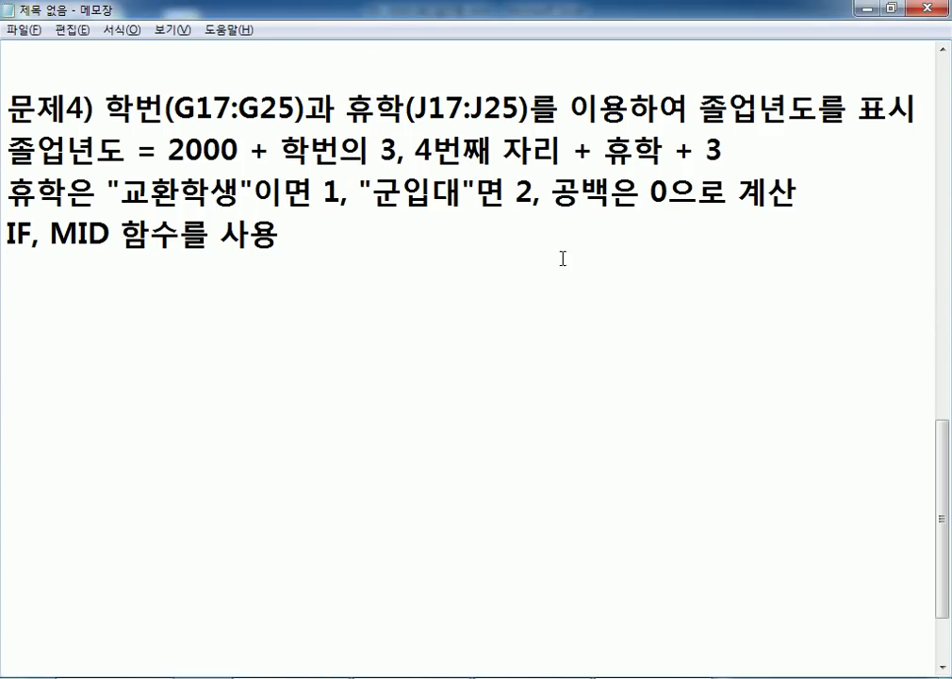
type("G17 :")
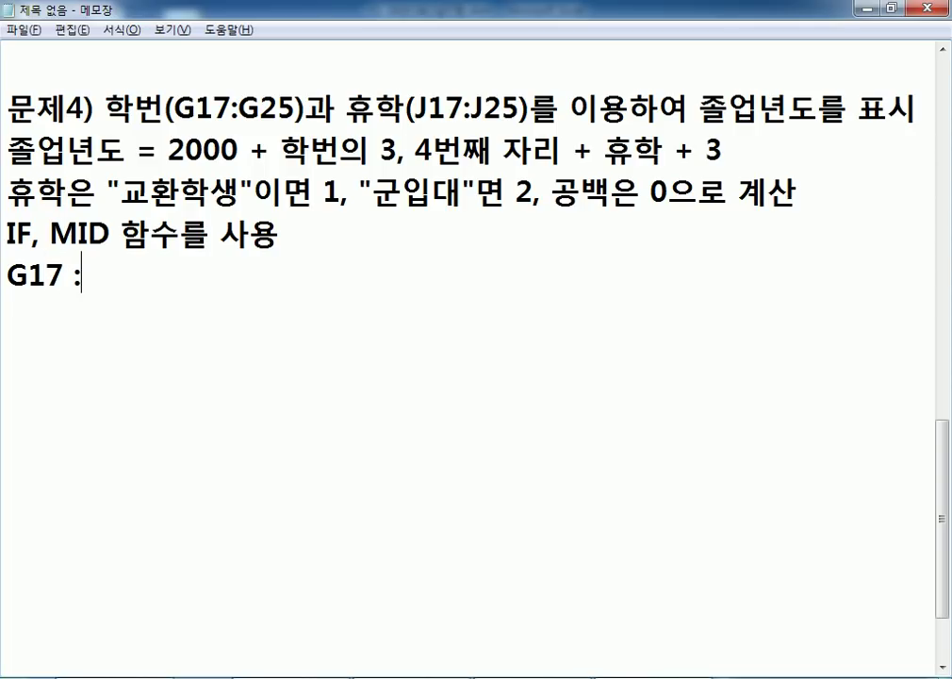
type("=ROUNDUP(DAVERAGE(A16:C25, C16, E21:E22), 1)")
key("alt+Tab")
key("alt+Tab")
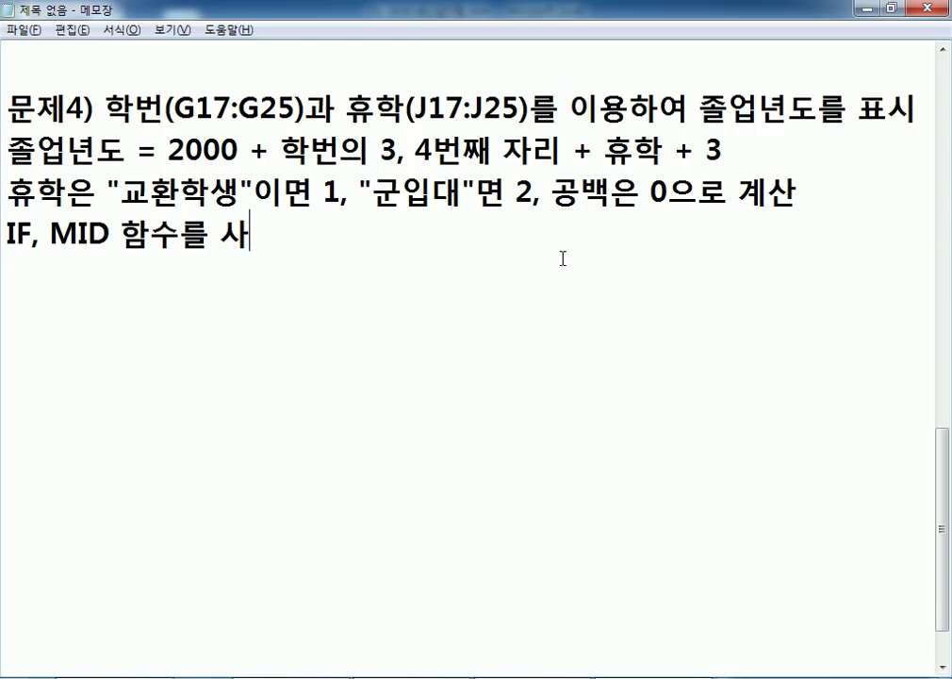
type("DYD")
key("BackSpace")
key("BackSpace")
key("BackSpace")
type("용")
key("Return")
type("G1")
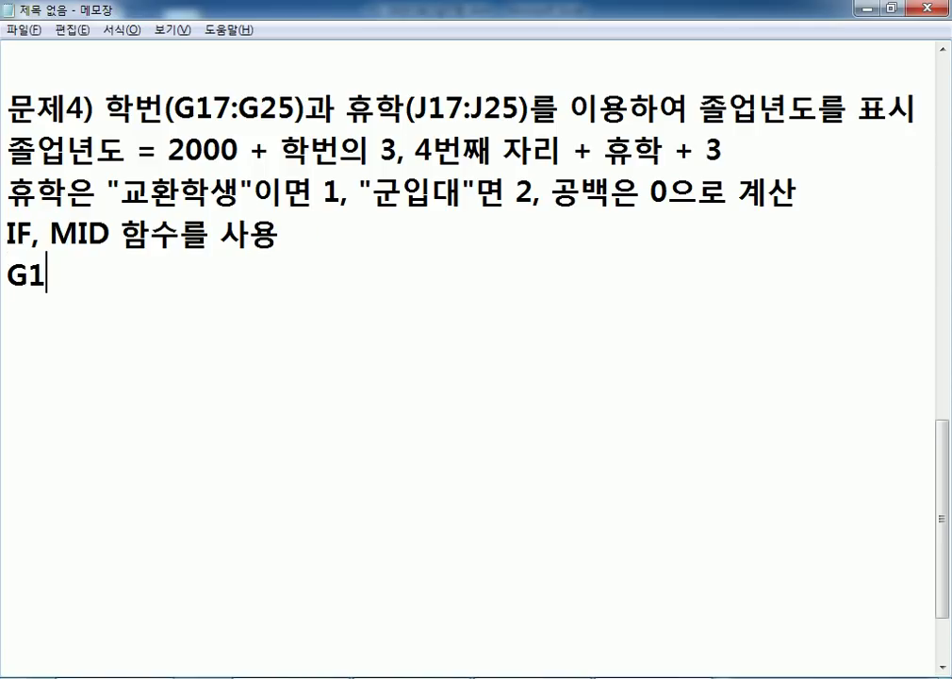
type("7:")
key("BackSpace")
type(":")
key("alt+Tab")
key("ctrl+c")
key("alt+Tab")
key("ctrl+v")
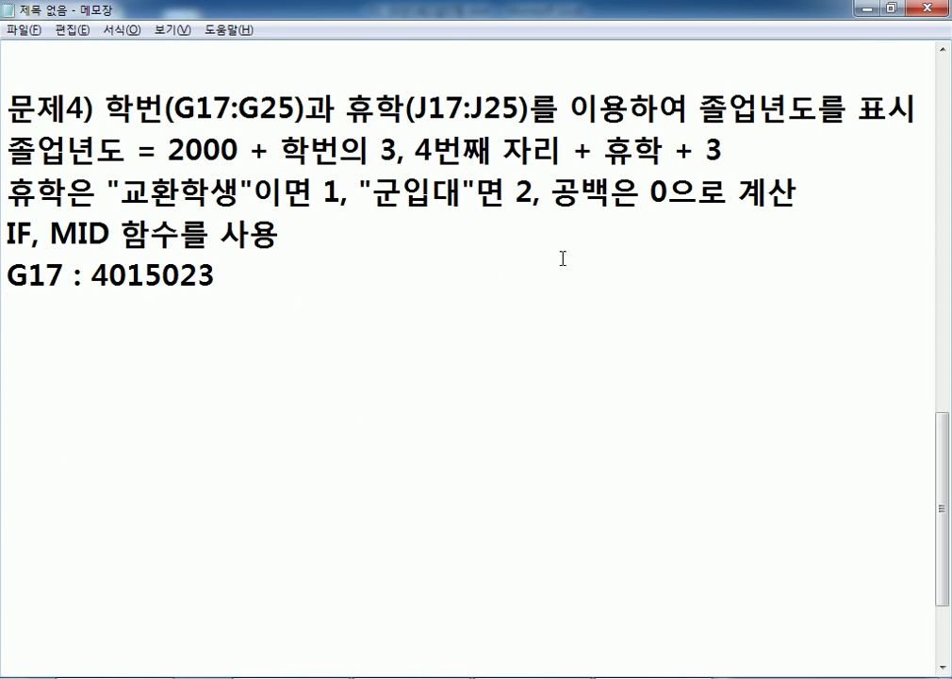
Add J17's sample leave value below it as 'J17 : 군입대'
key("alt+Tab")
left_click(444, 211)
key("ctrl+c")
key("alt+Tab")
key("ctrl+v")
key("BackSpace")
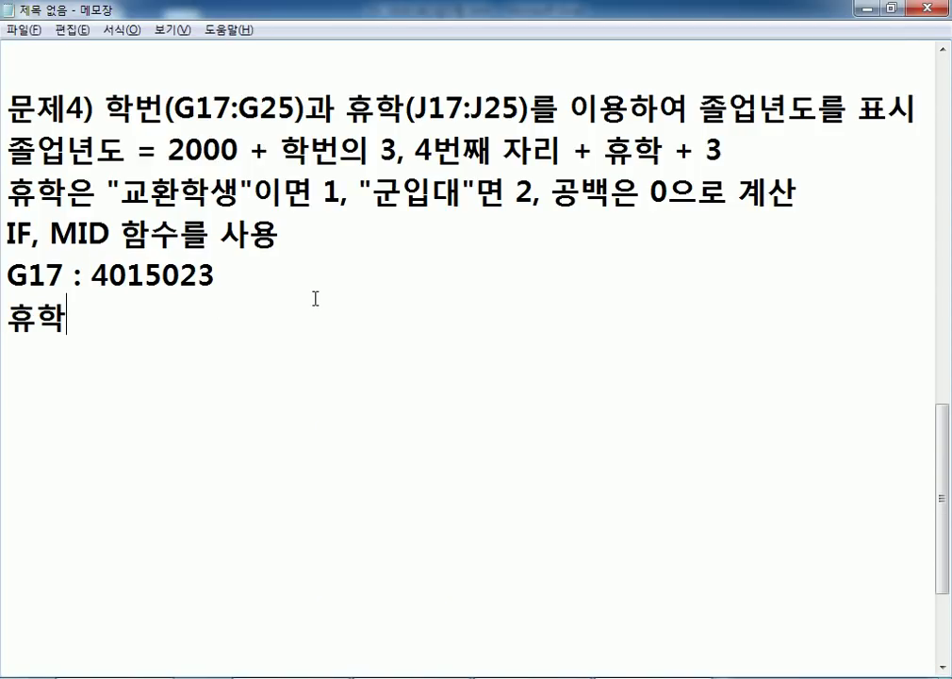
key("alt+Tab")
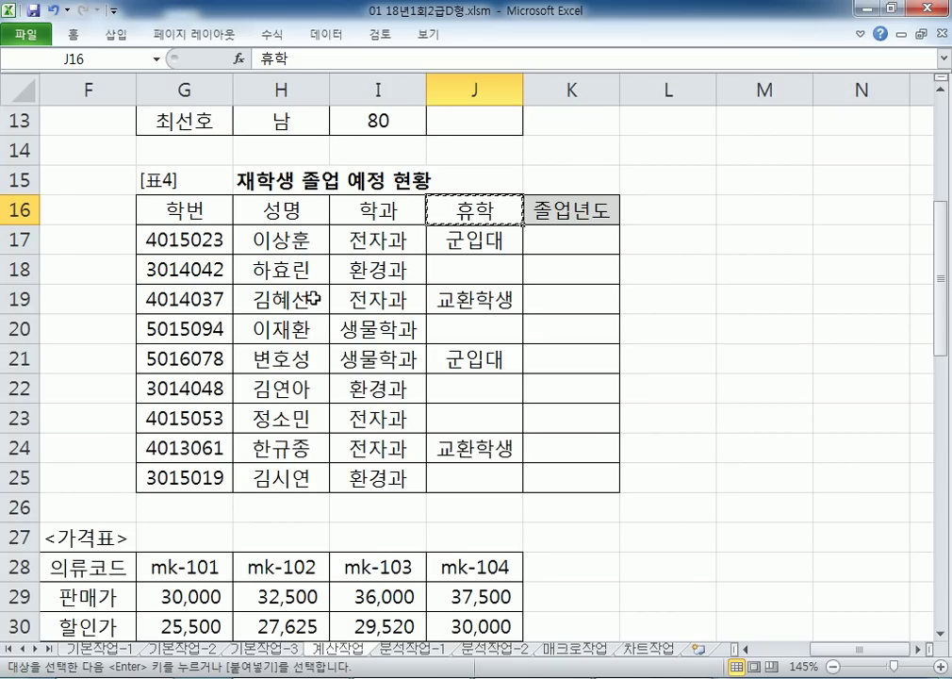
key("Down")
key("alt+Tab")
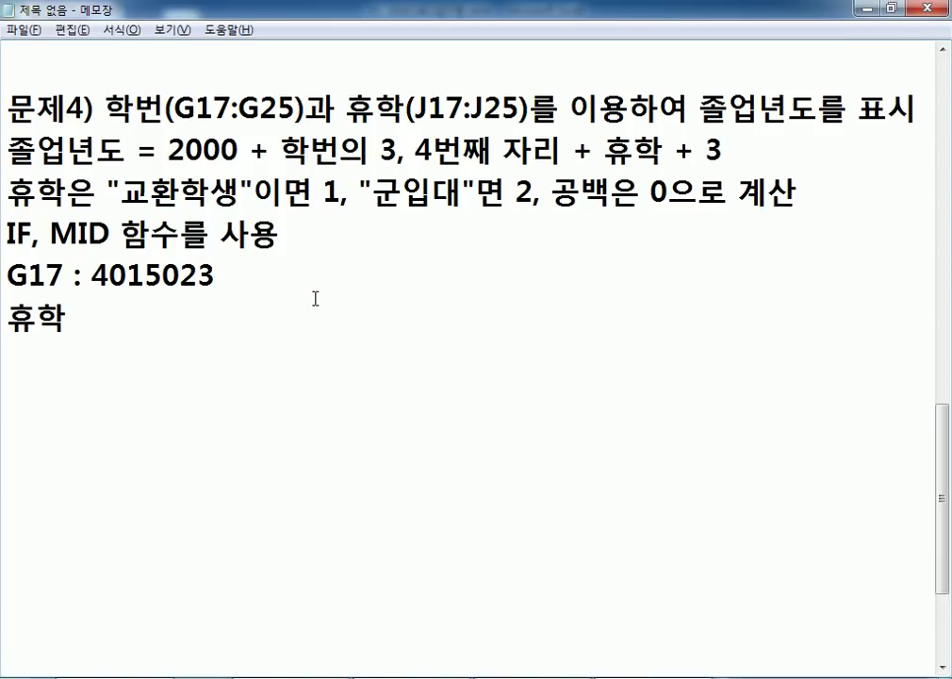
key("BackSpace")
key("BackSpace")
type("J1")
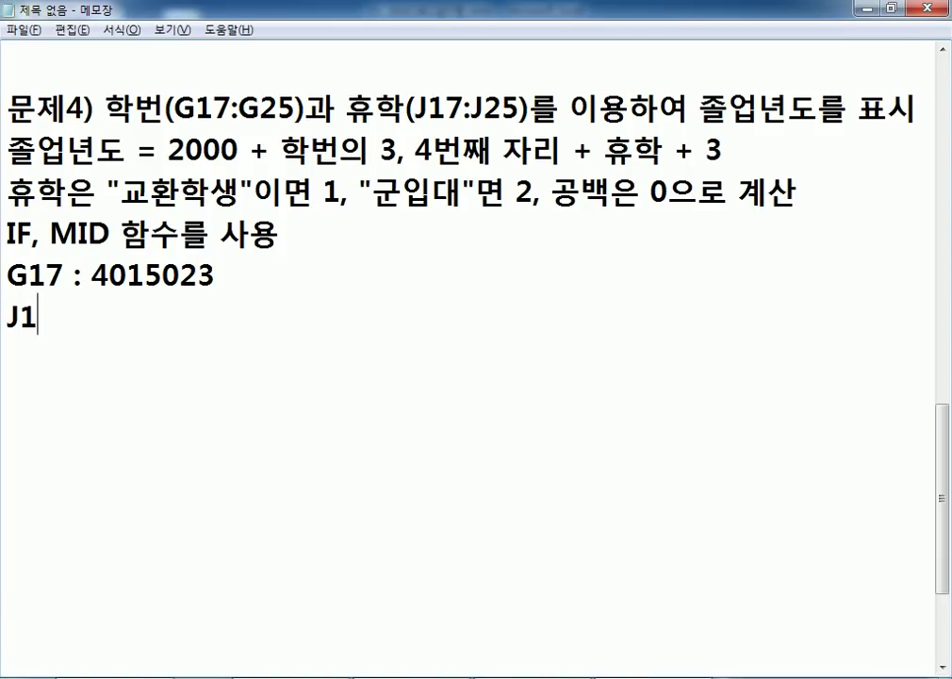
type("7 :")
key("alt+Tab")
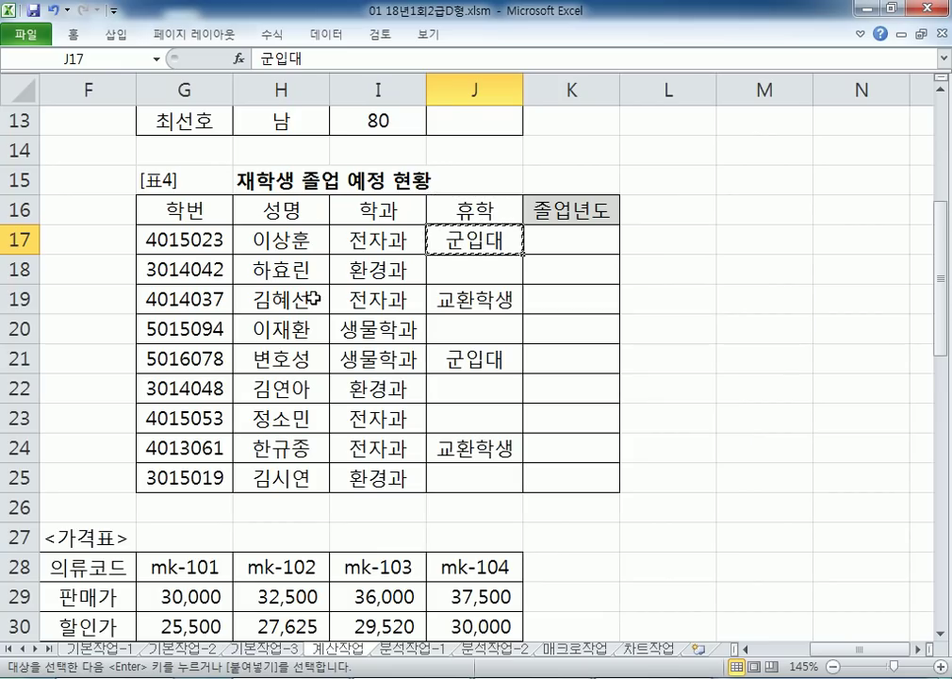
key("alt+Tab")
key("ctrl+v")
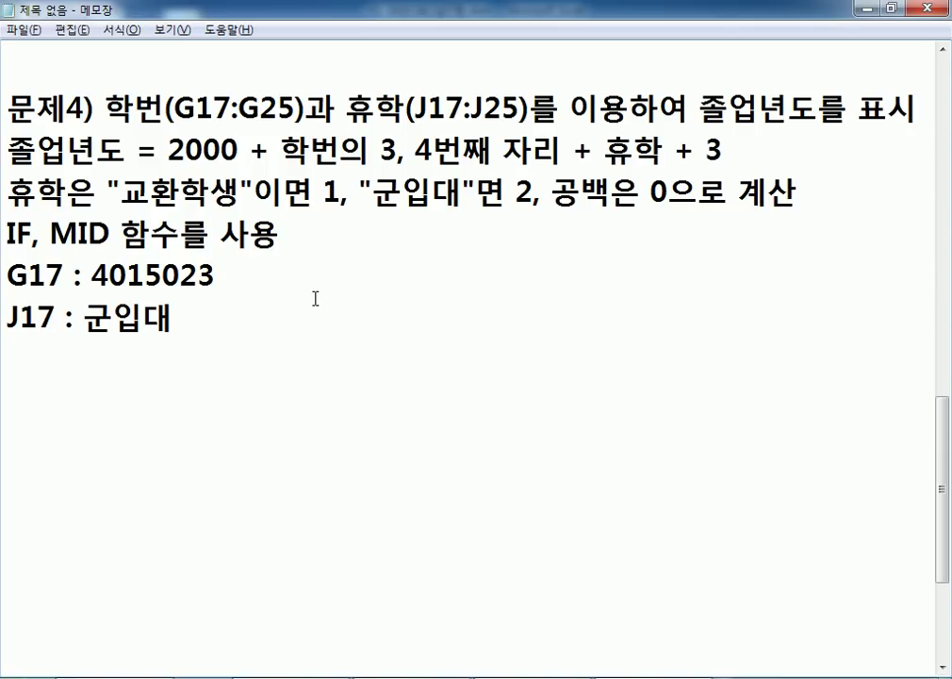
Begin the draft formula '=2000 + MID(G17, 3, 2) +' in Notepad
type("=2000+")
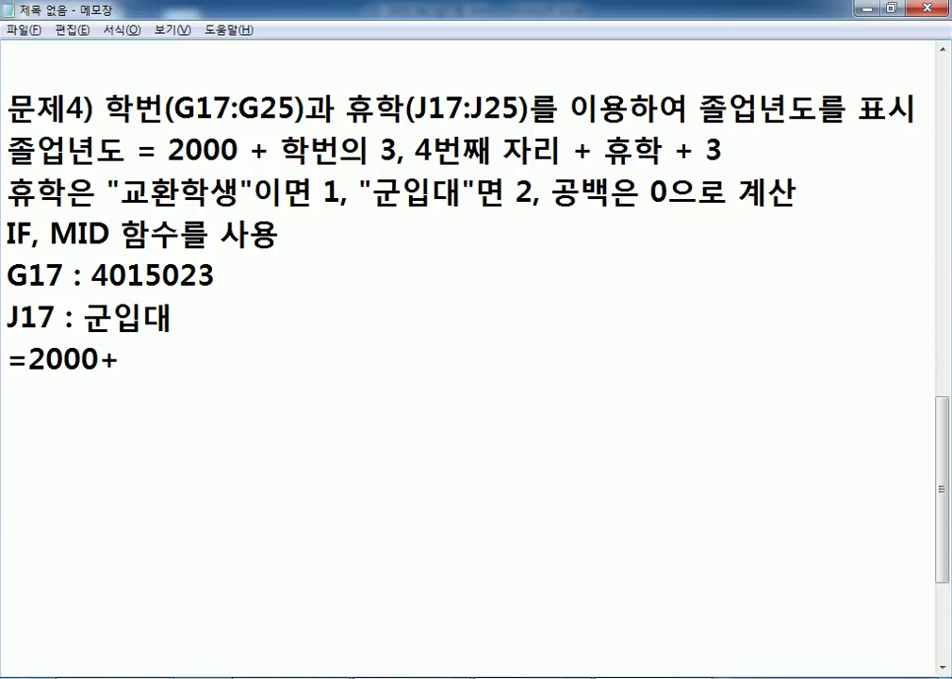
type("ㅡ")
key("BackSpace")
type("M")
key("Left")
key("Left")
key("Right")
key("End")
type("ID(")
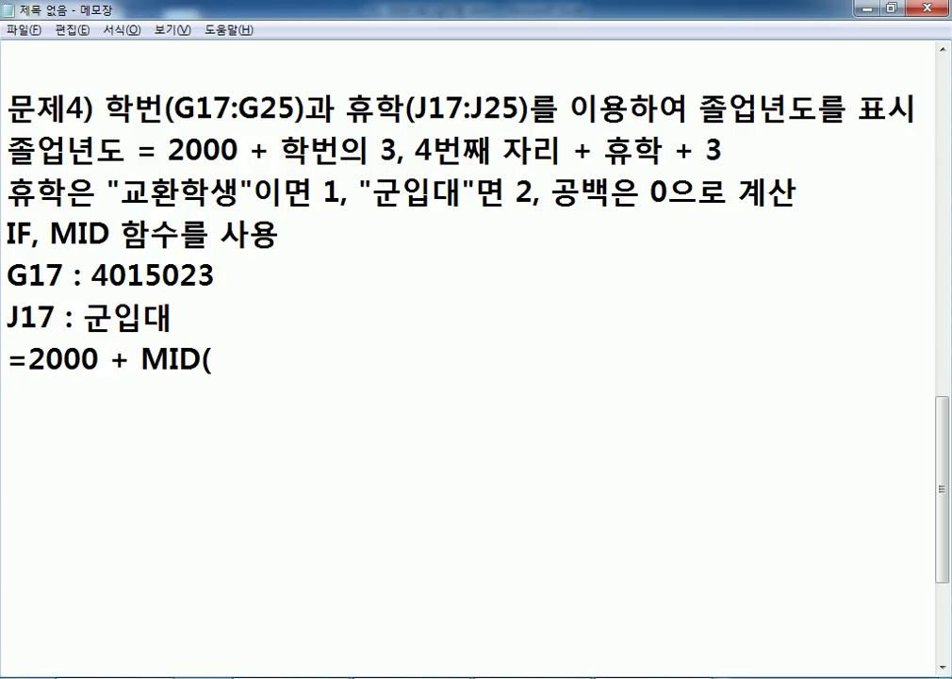
type("G17, 3, 2")
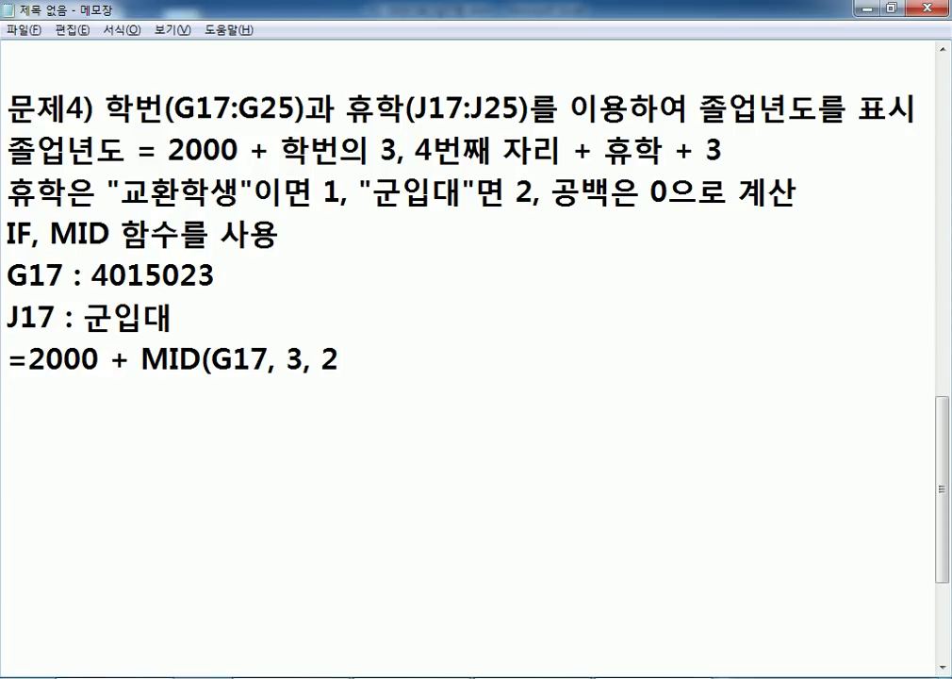
type(") +")
Start the leave term of the formula with 'IF(J17='
left_click_drag(603, 149, 664, 149)
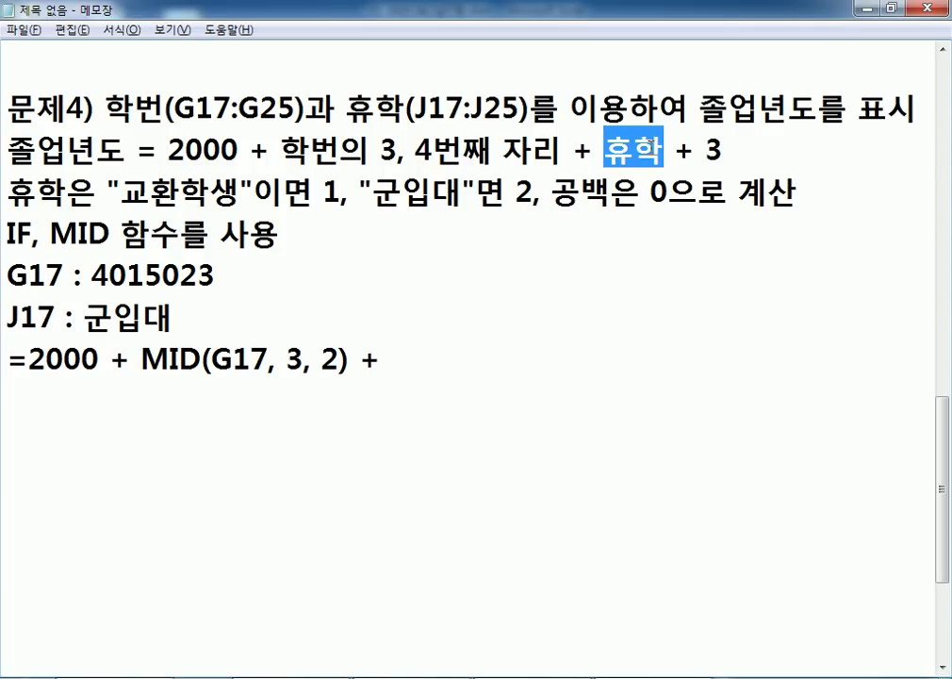
key("alt+Tab")
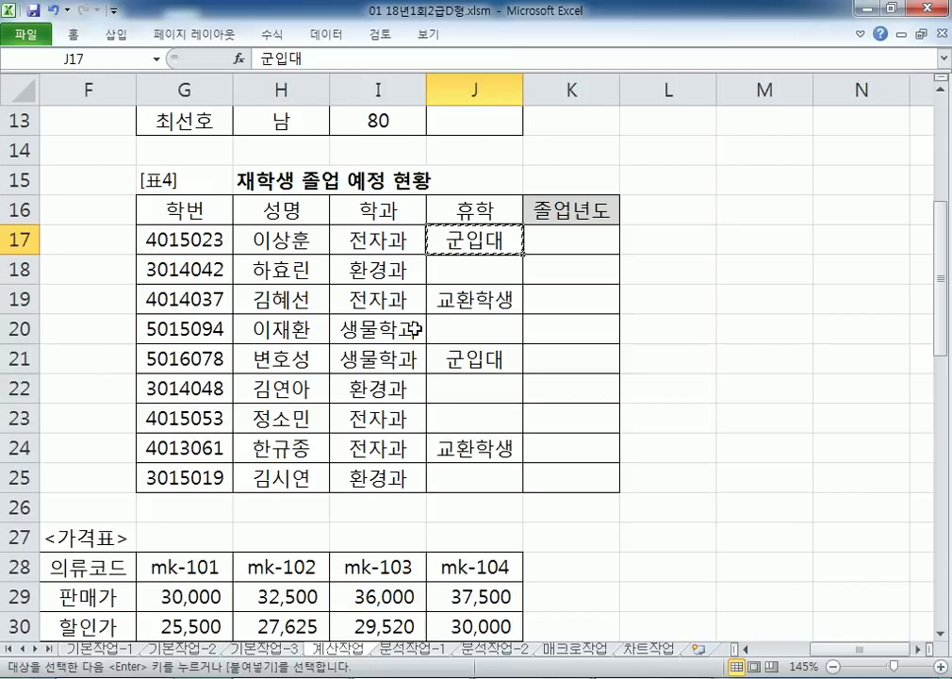
key("alt+Tab")
left_click(439, 363)
type("ㅑㄹ(")
key("BackSpace")
key("BackSpace")
key("BackSpace")
key("Hangul")
type("IF")
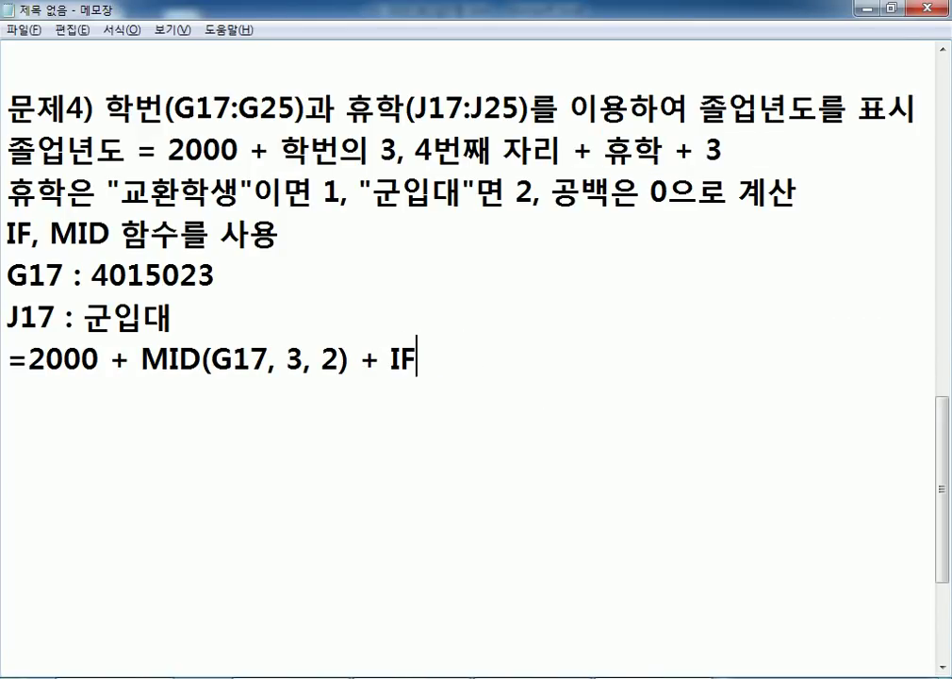
type("(J")
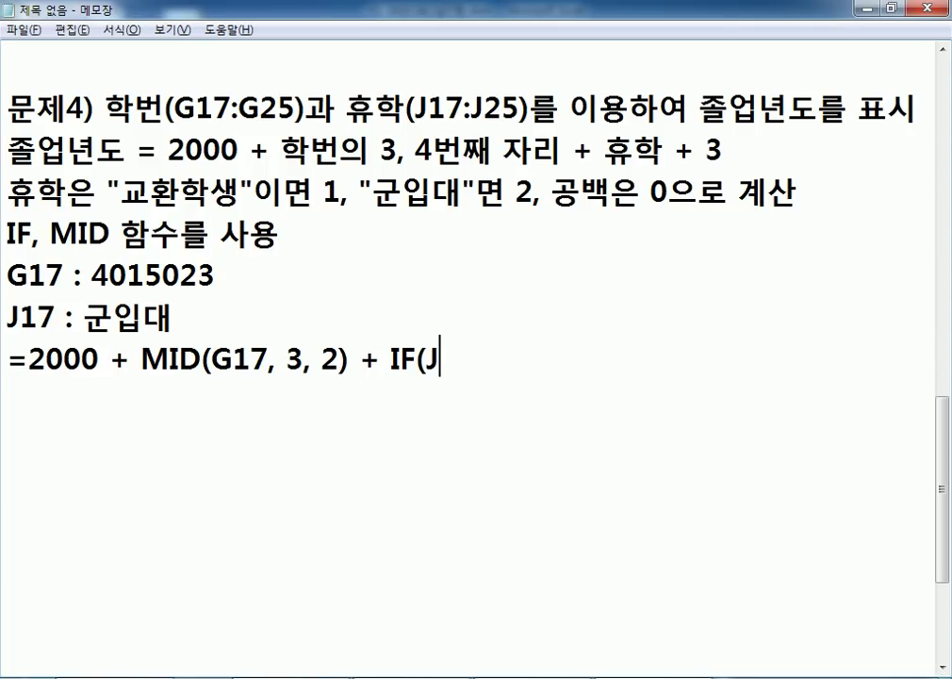
type("17=")
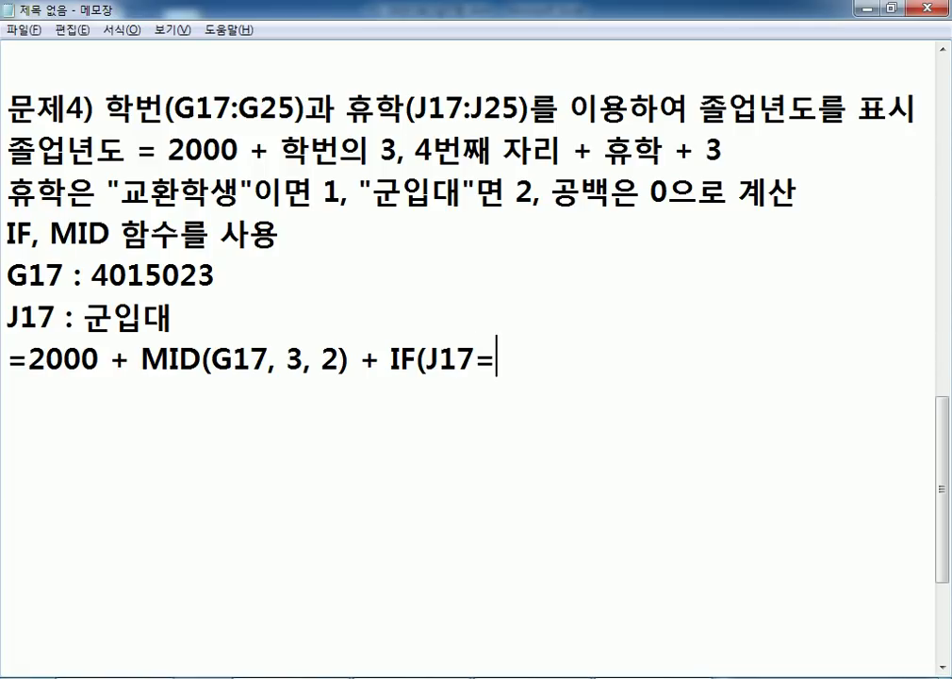
Finish the nested IF: "교환학생" gives 1, "군입대" 2, otherwise 0, then add + 3
key("alt+Tab")
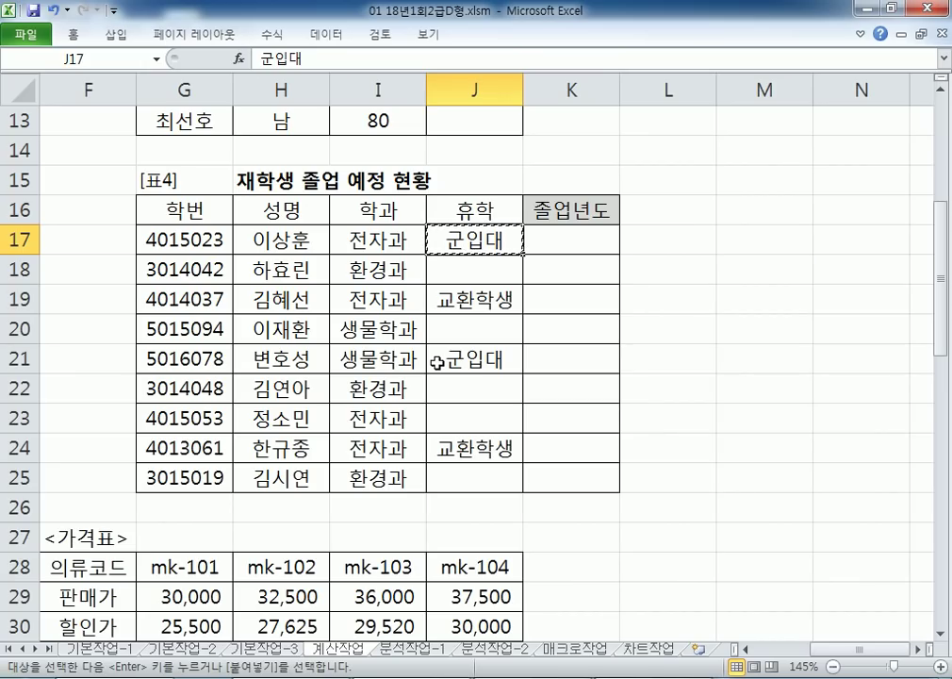
key("alt+Tab")
type("\"")
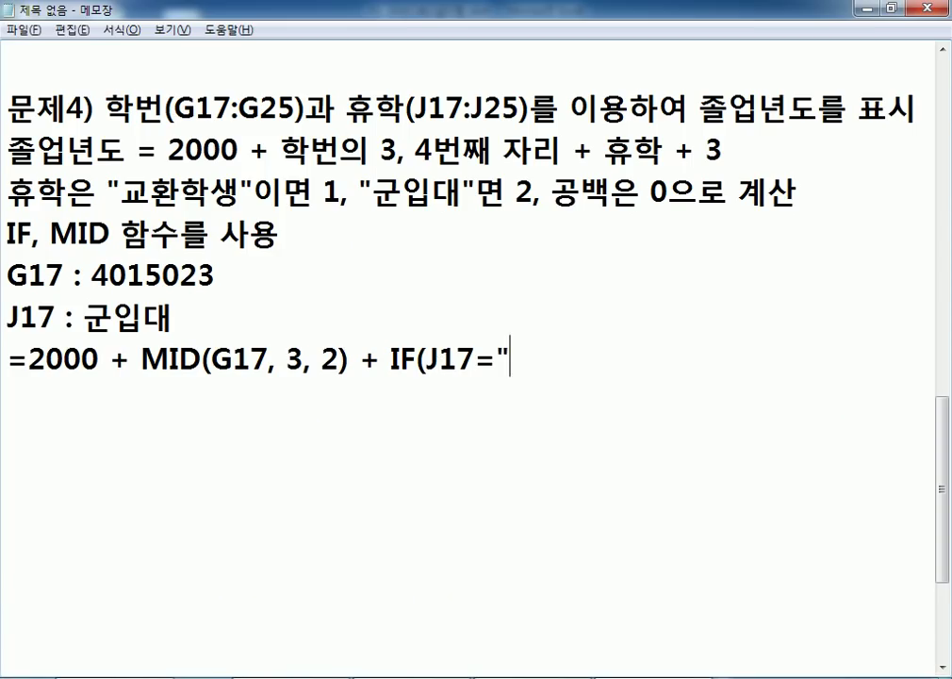
type("RY")
key("BackSpace")
key("BackSpace")
key("Hangul")
type("교")
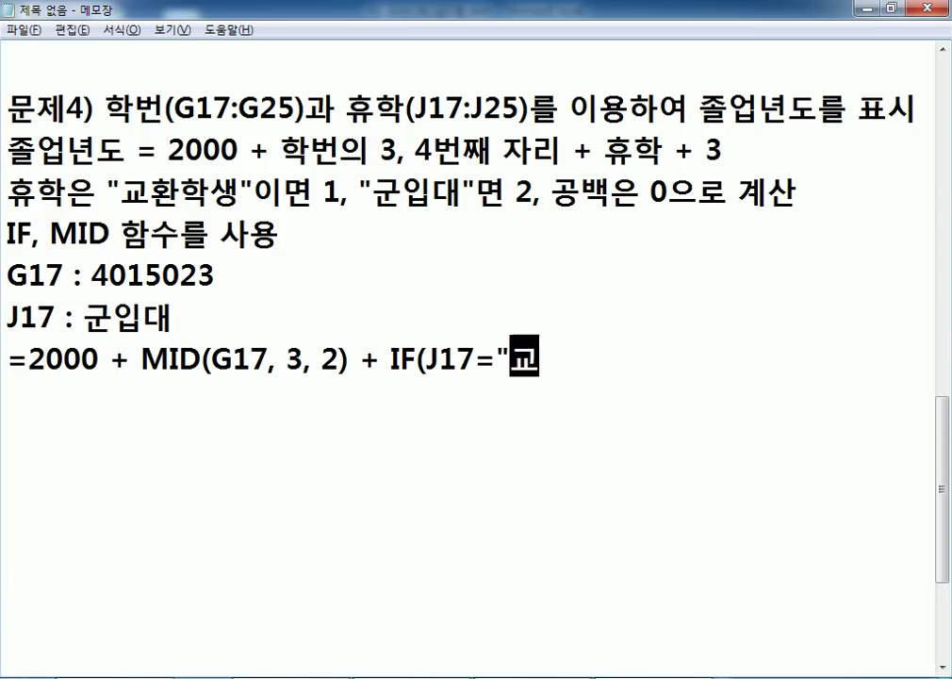
type("화환학생\",")
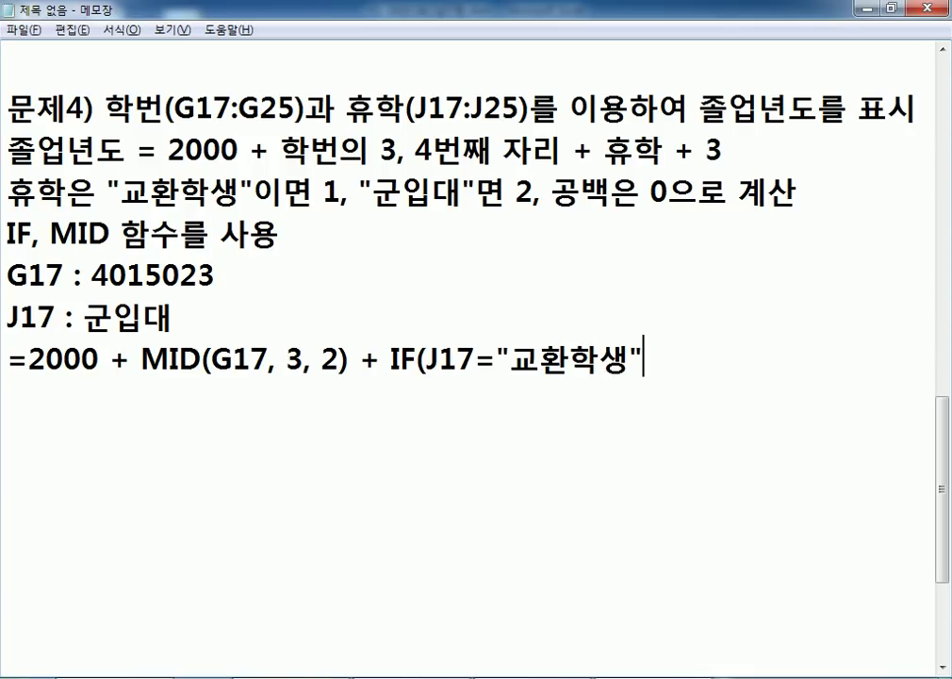
type(" 1, IF(*")
key("BackSpace")
type("J17")
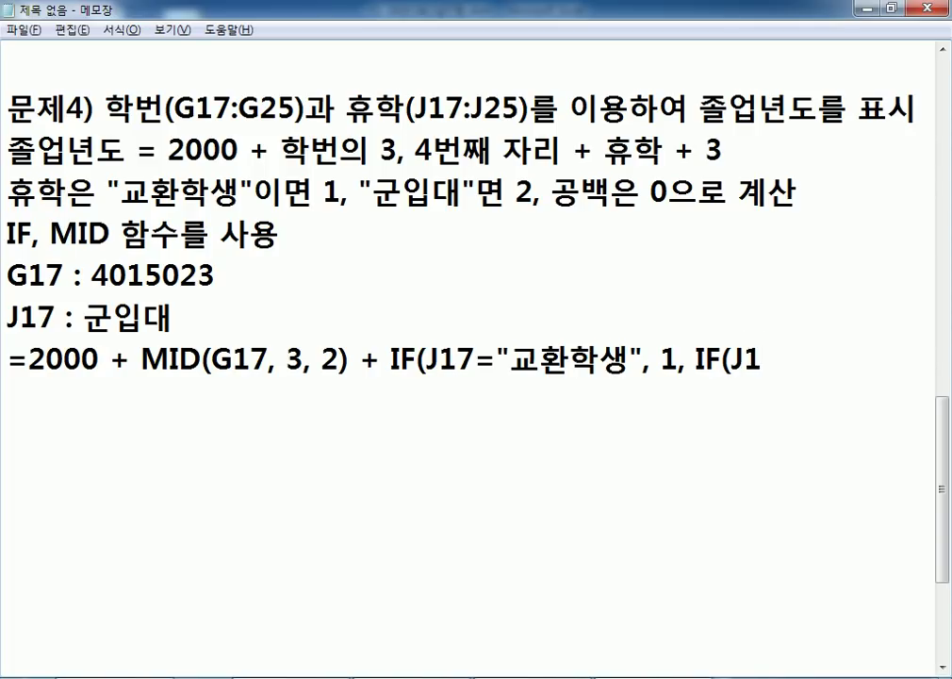
type("=\"GB")
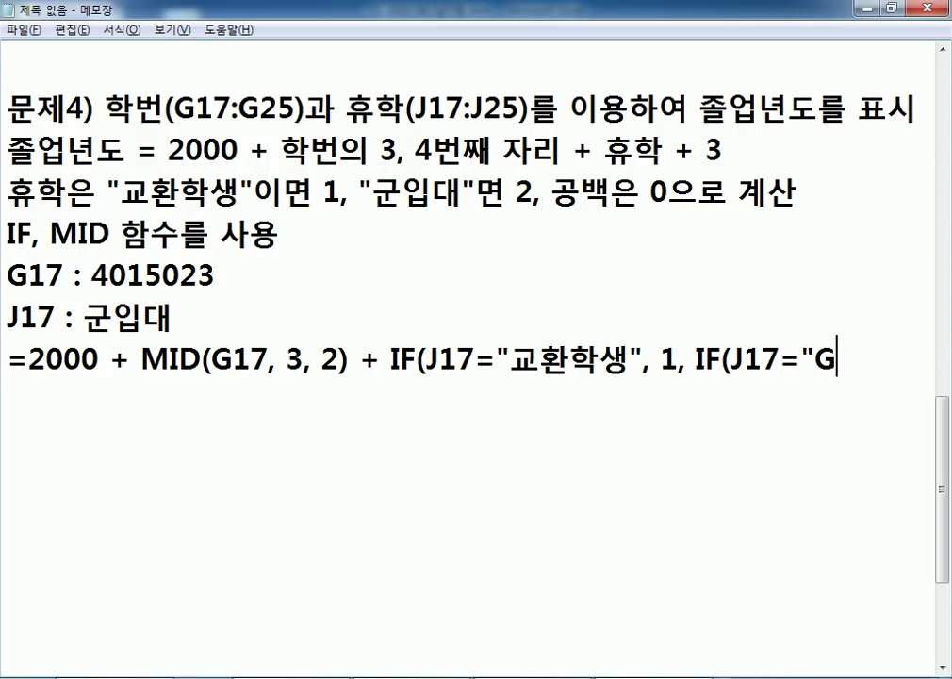
key("BackSpace")
key("BackSpace")
type("구")
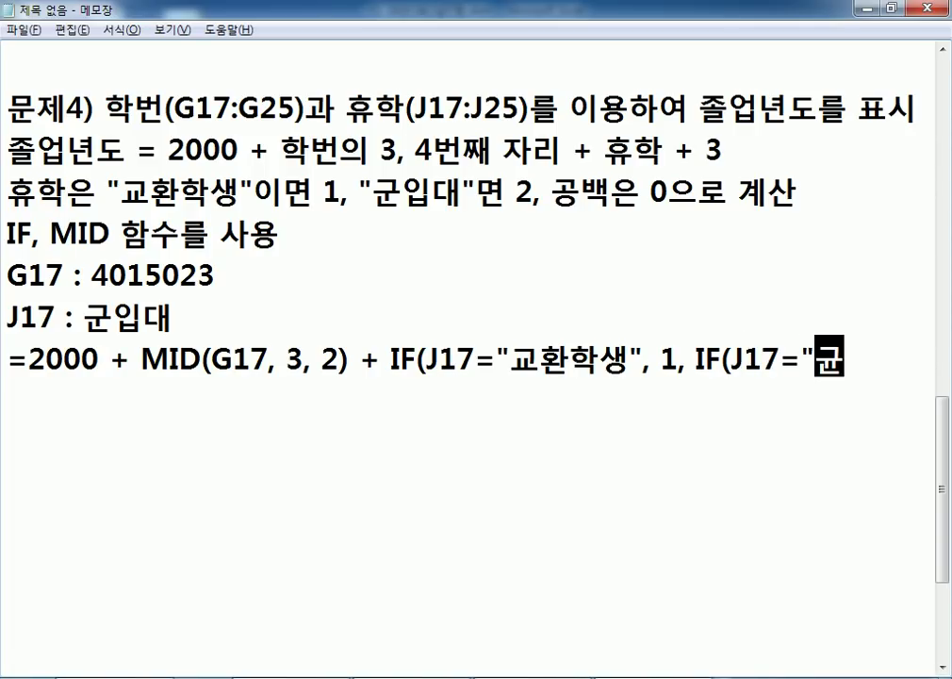
type("ㄴ입대\"")
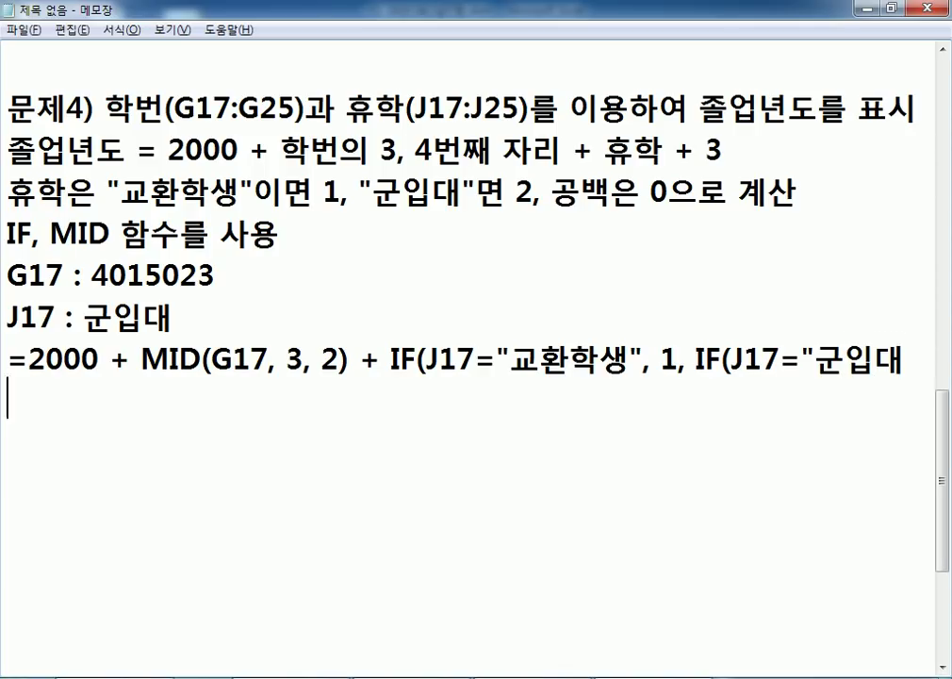
key("BackSpace")
type("\", 2, 0)) + 3")
key("Return")
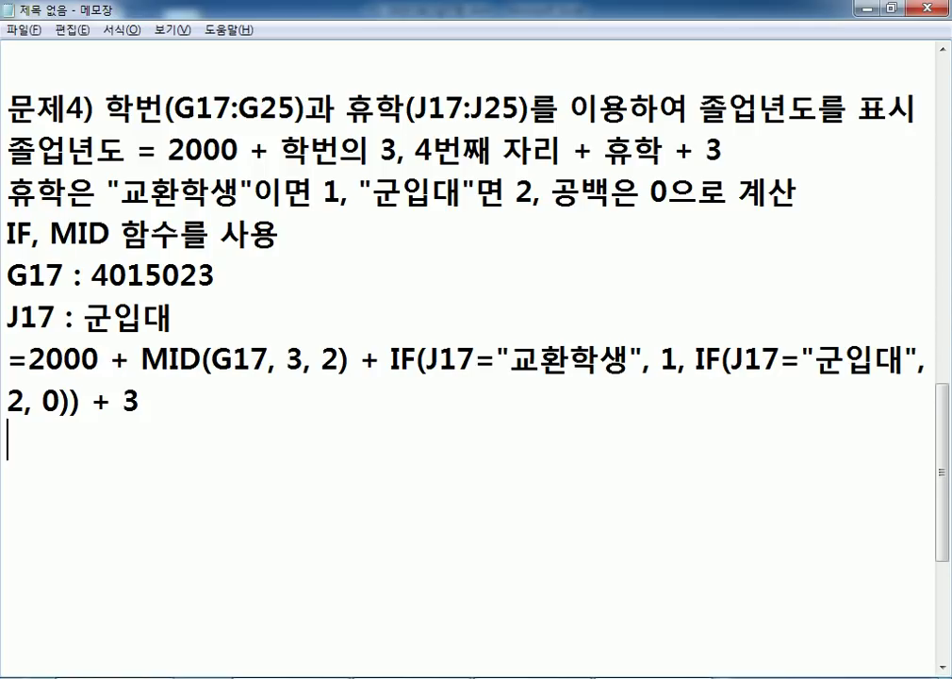
Highlight the 2000 base year, the 15 digits and 군입대's 2, then select the whole formula
left_click_drag(168, 151, 235, 150)
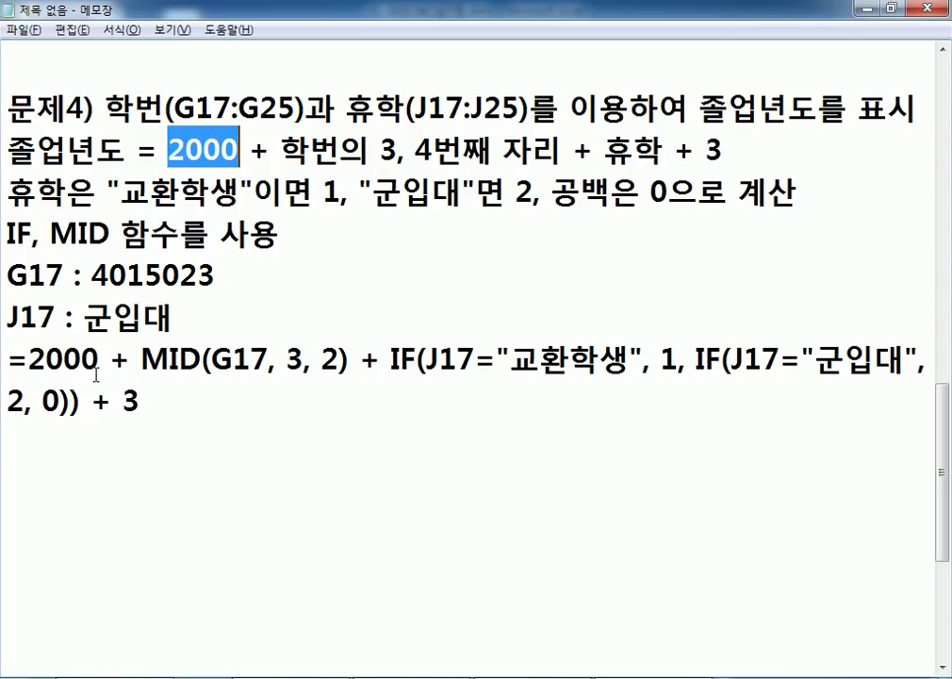
left_click_drag(28, 359, 99, 359)
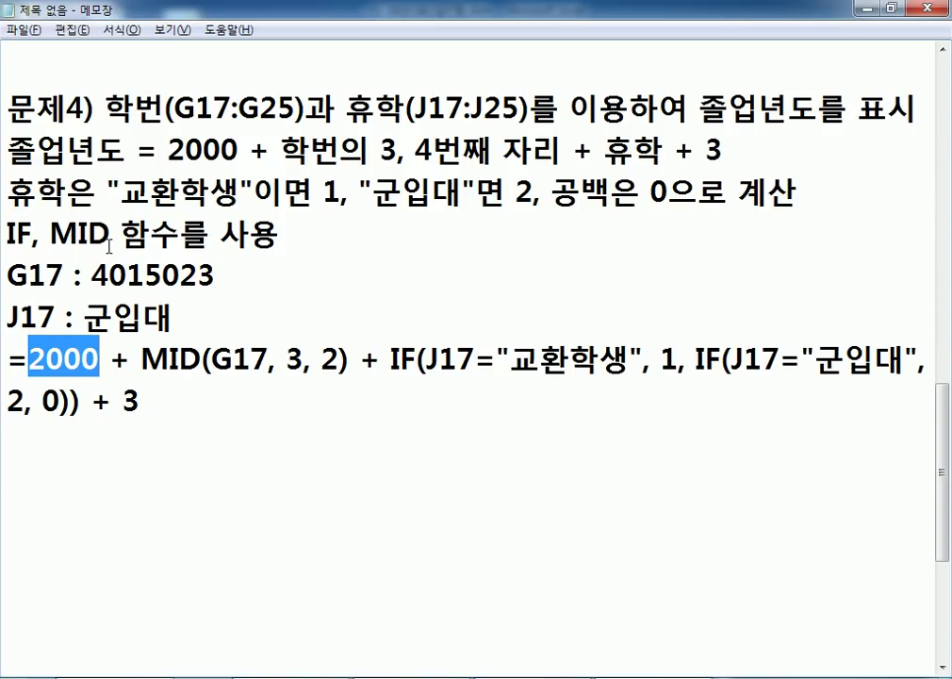
left_click_drag(130, 274, 161, 274)
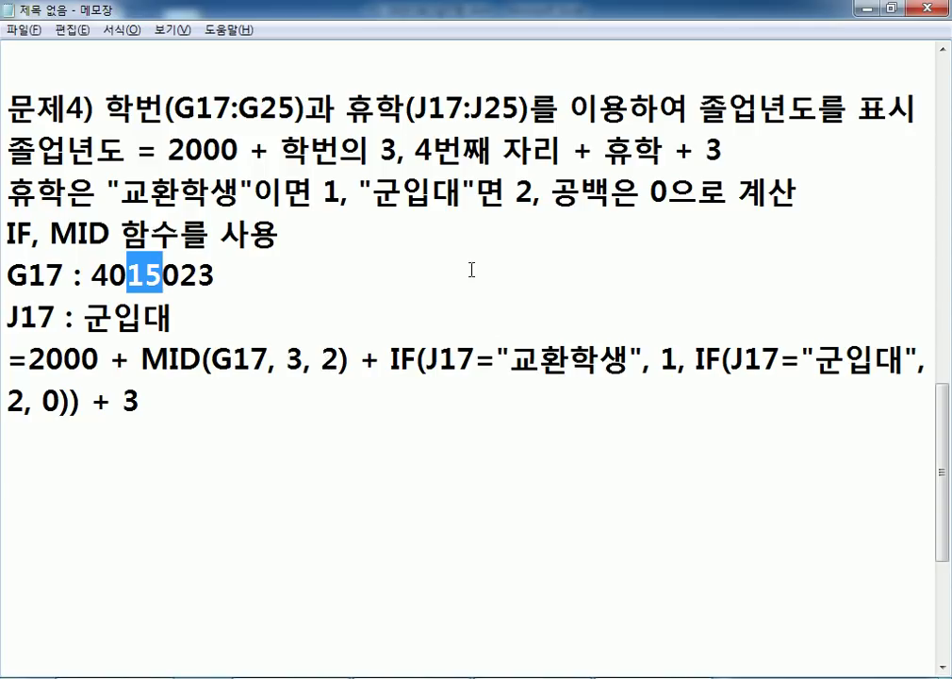
key("alt+Tab")
key("alt+Tab")
left_click_drag(514, 193, 533, 193)
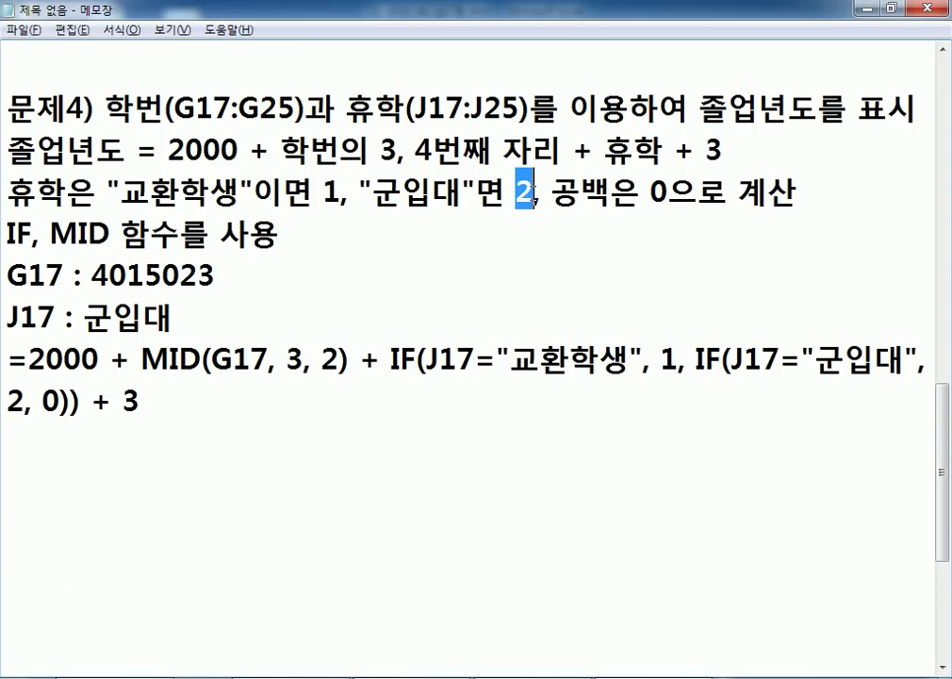
left_click_drag(163, 276, 129, 275)
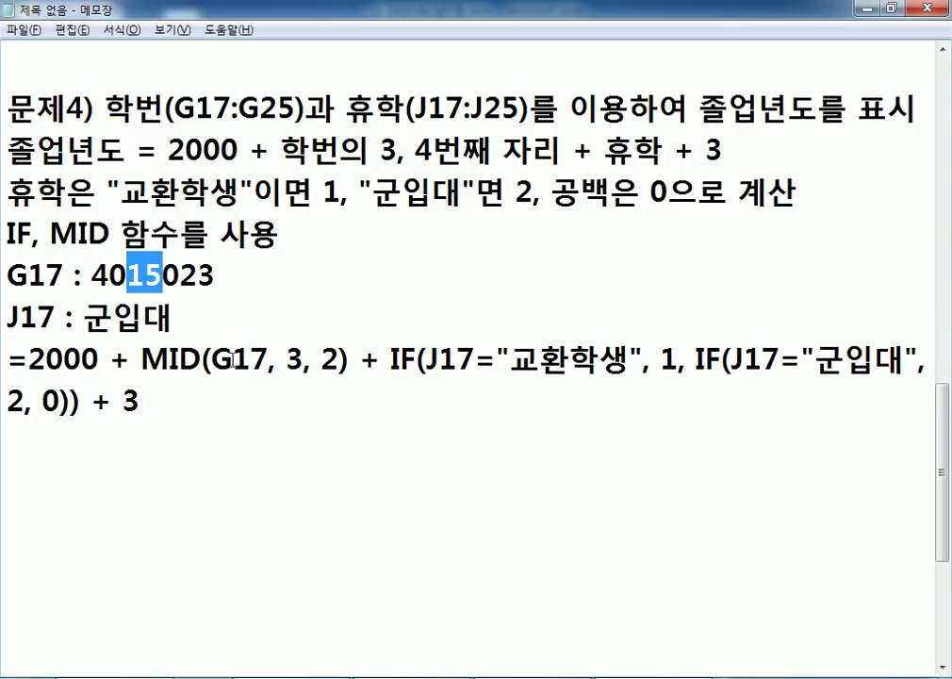
left_click_drag(141, 400, 7, 358)
key("ctrl+c")
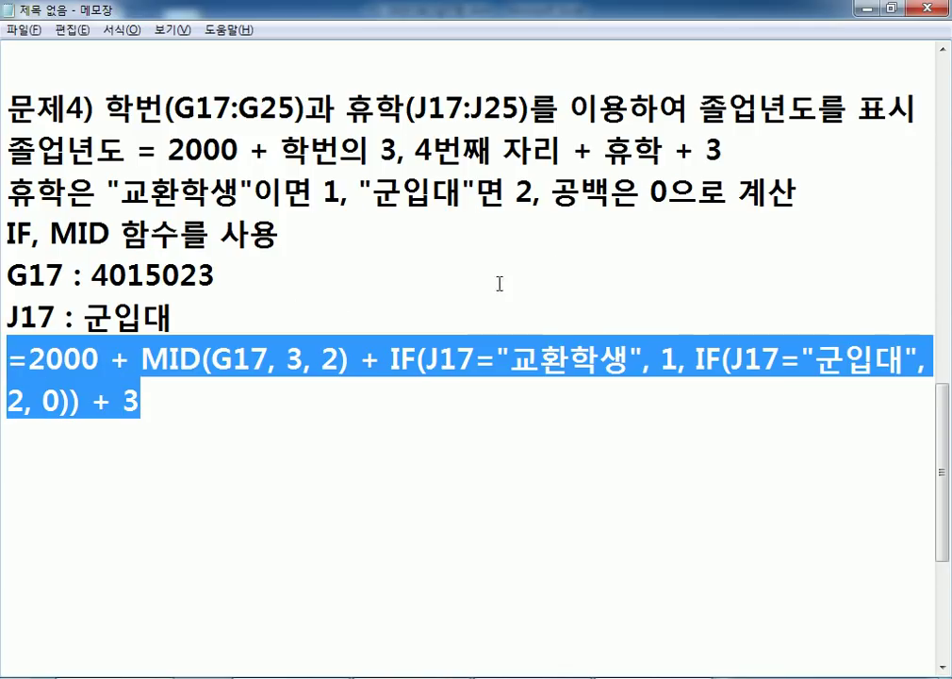
key("alt+Tab")
Paste the graduation-year formula into K17 (giving 2020) and fill it down to K25
left_click(603, 238)
double_click(603, 238)
key("ctrl+v")
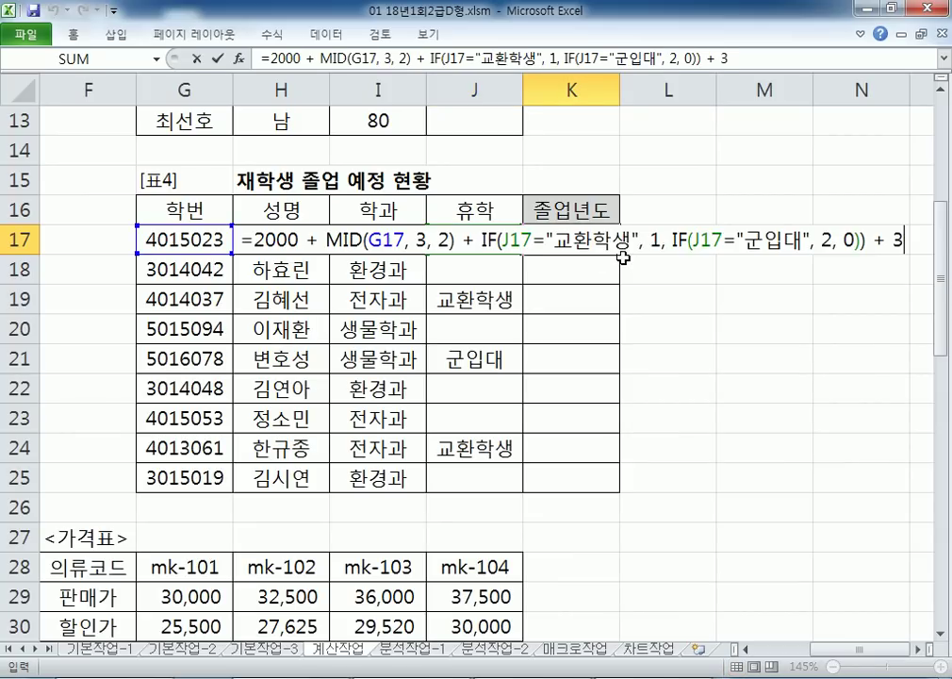
key("Return")
left_click(612, 247)
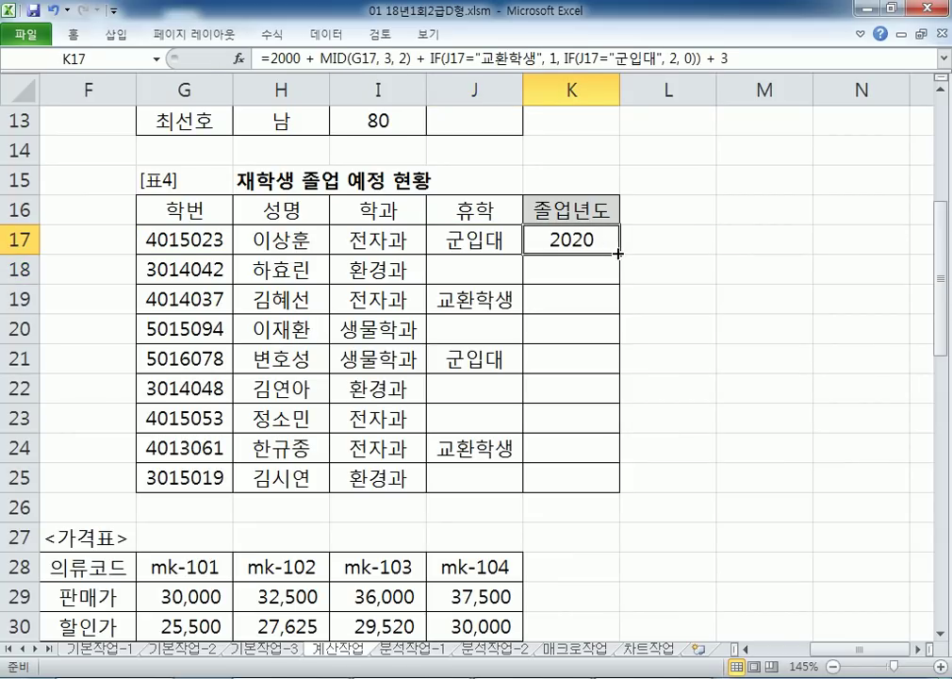
double_click(622, 253)
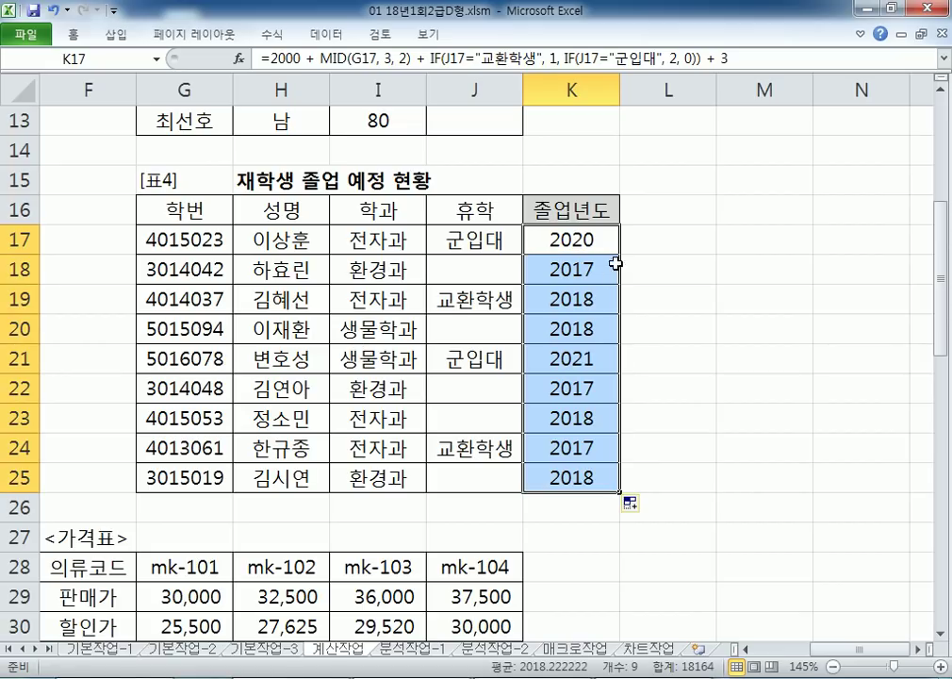
left_click(585, 246)
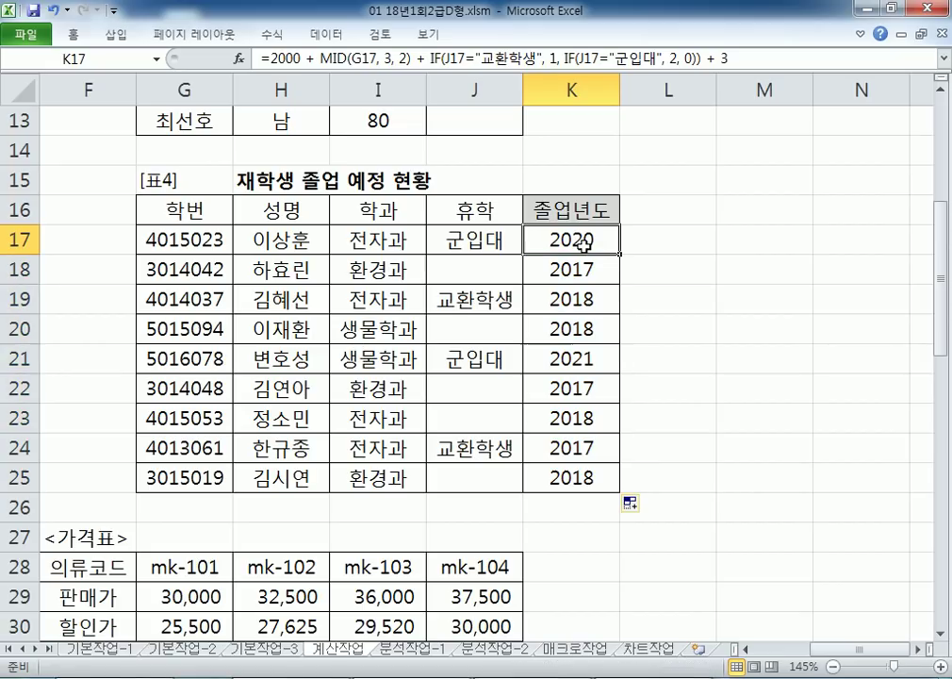
left_click(488, 280)
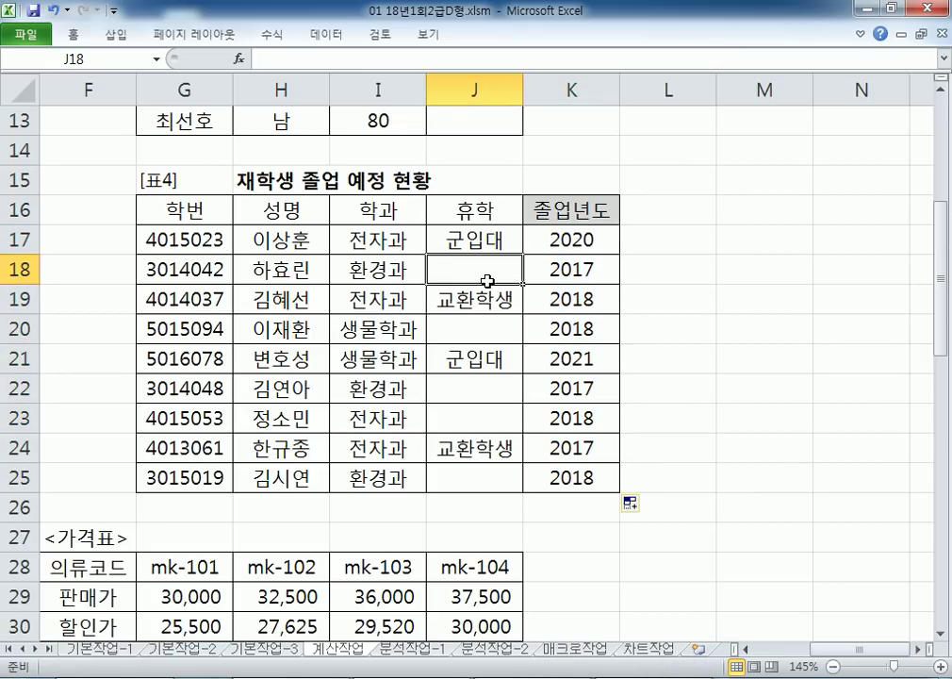
double_click(190, 278)
left_click_drag(190, 272, 173, 271)
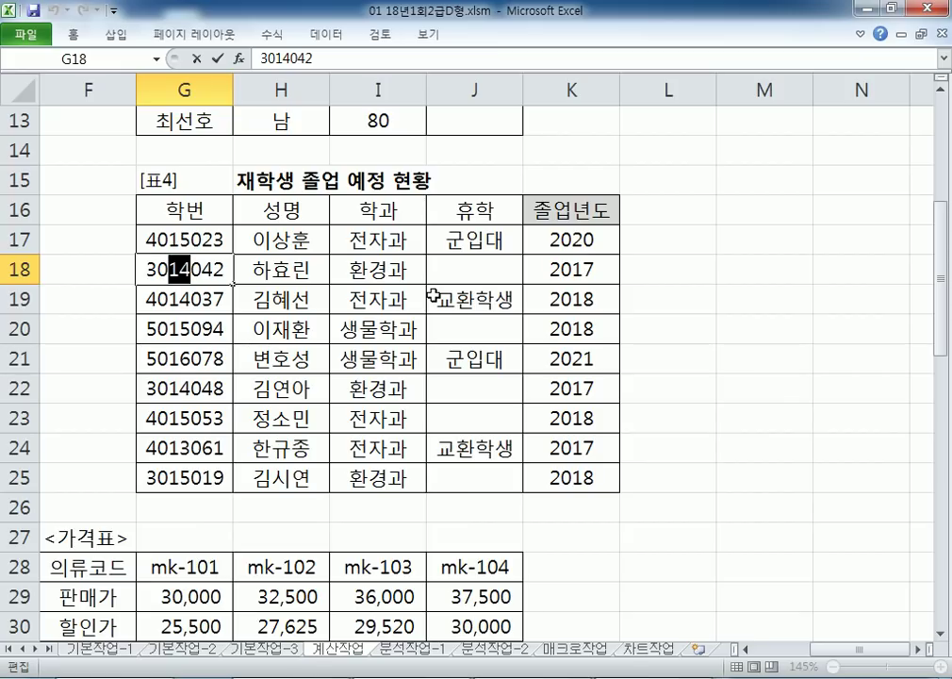
left_click(593, 274)
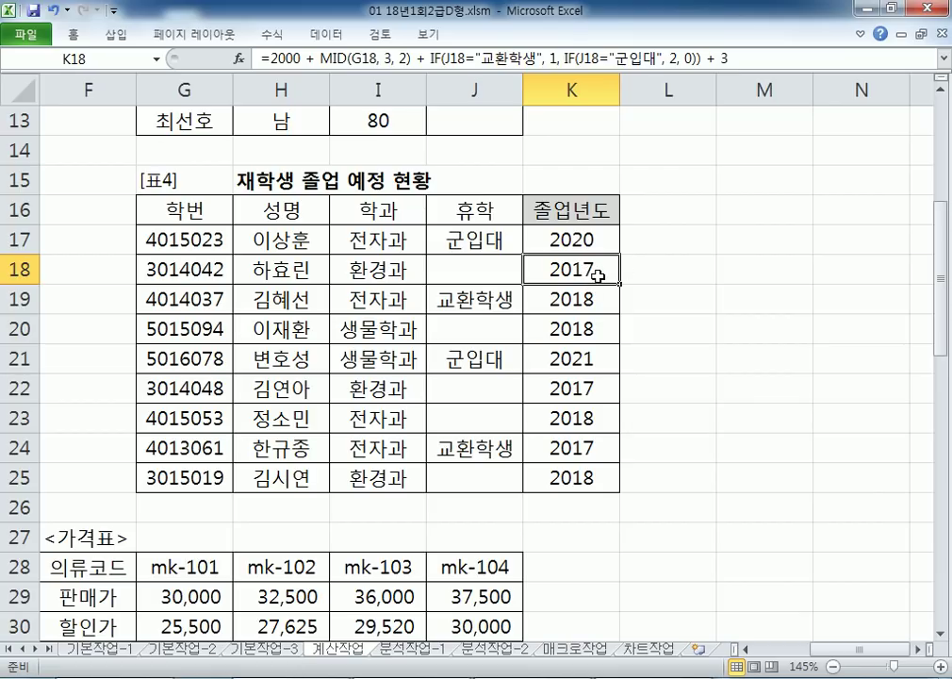
key("alt+Tab")
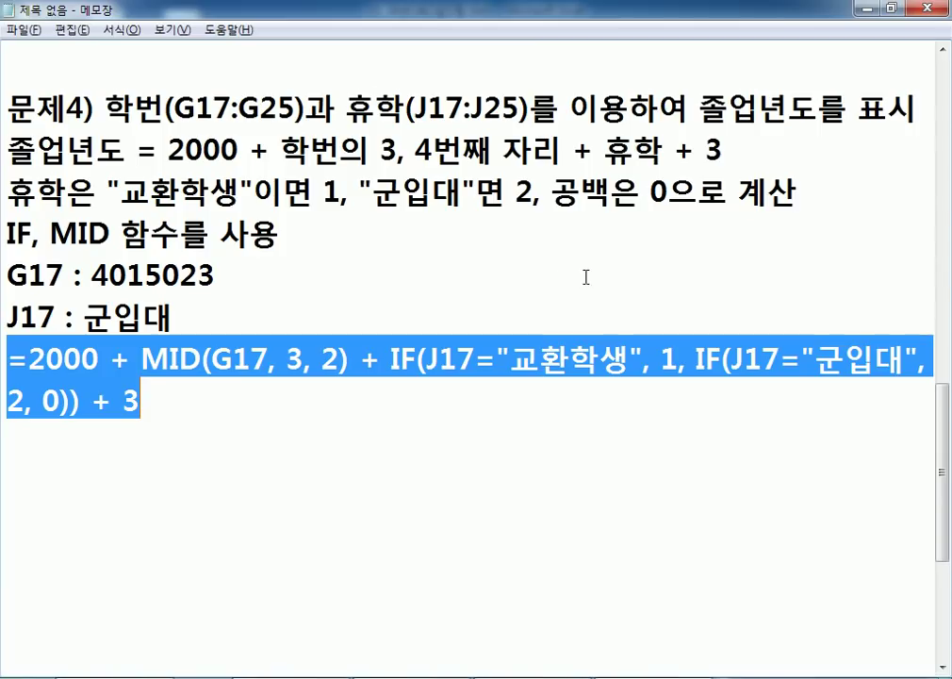
Highlight the values 1, 2 and 0 given for 교환학생, 군입대 and blanks in the rule
left_click(196, 430)
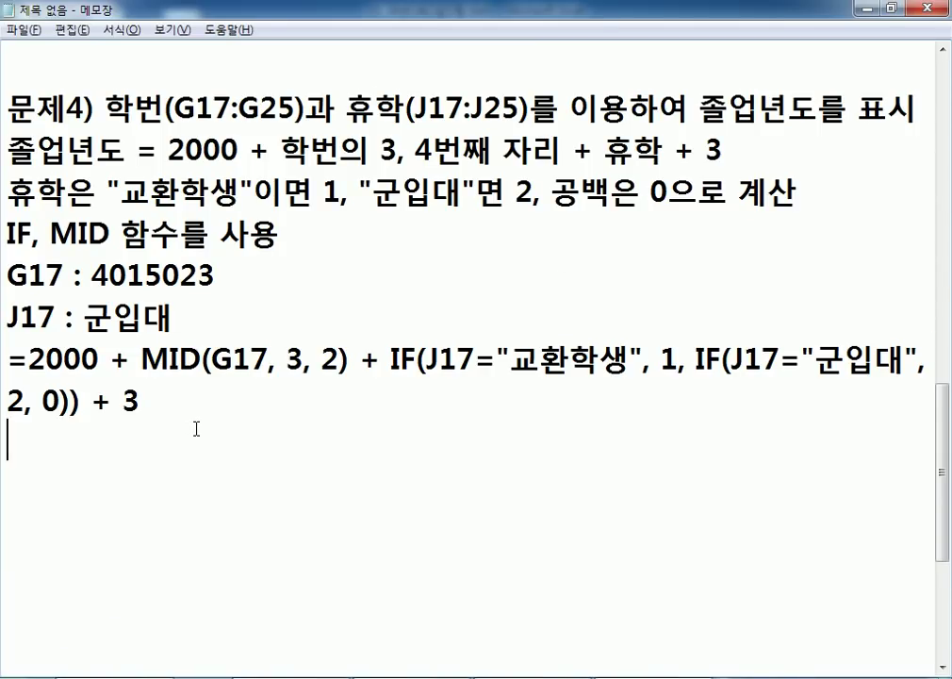
key("alt+Tab")
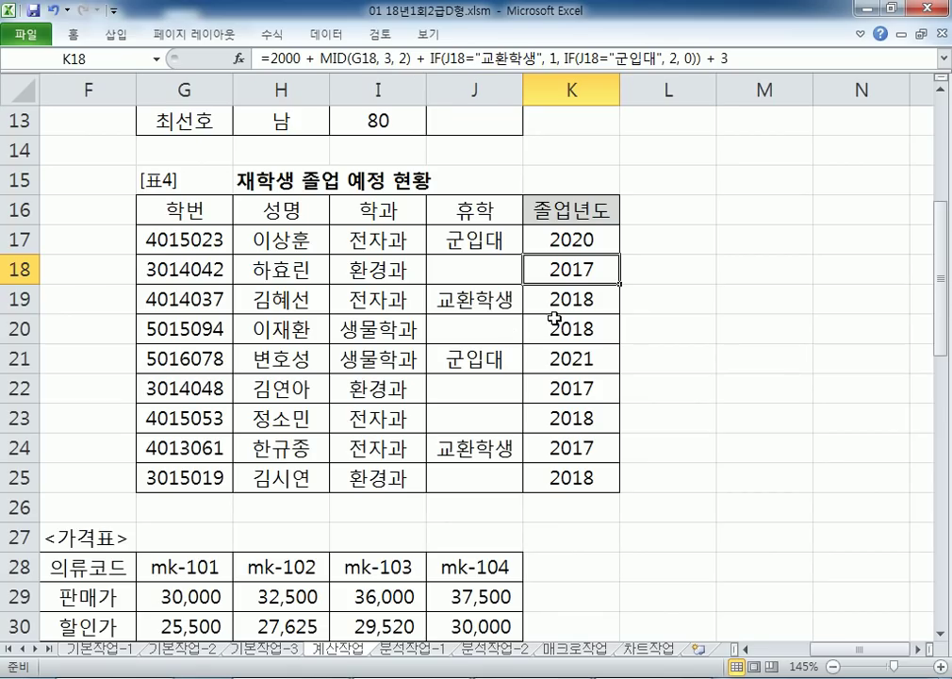
key("alt+Tab")
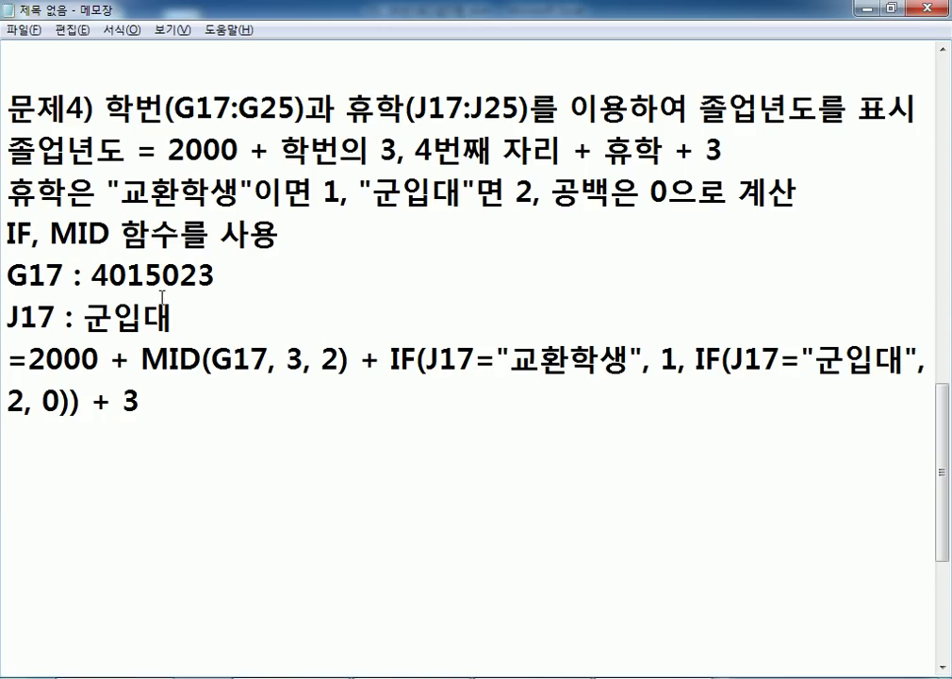
double_click(331, 193)
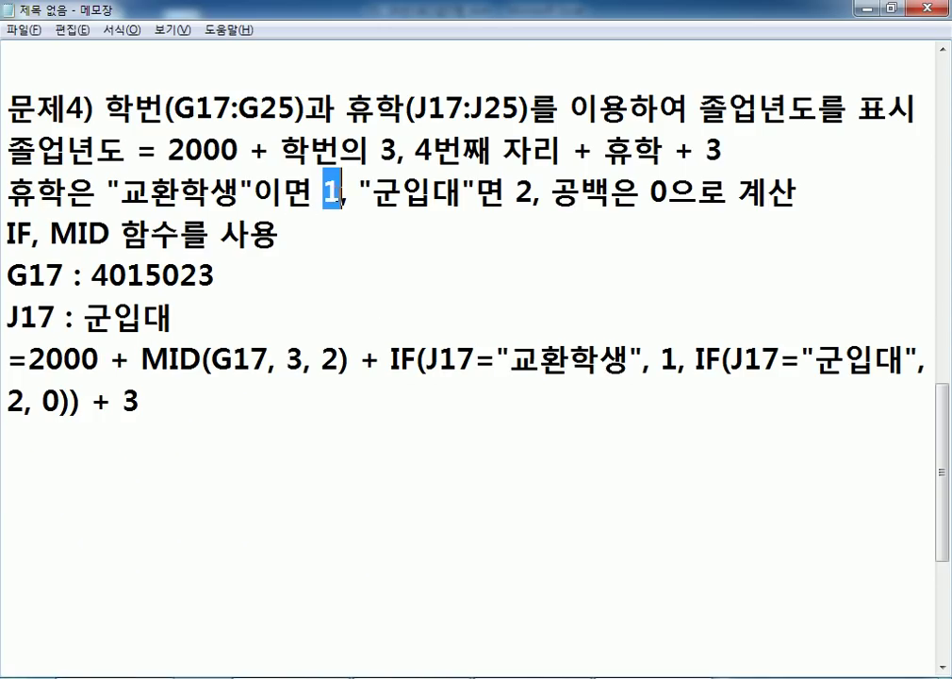
double_click(524, 193)
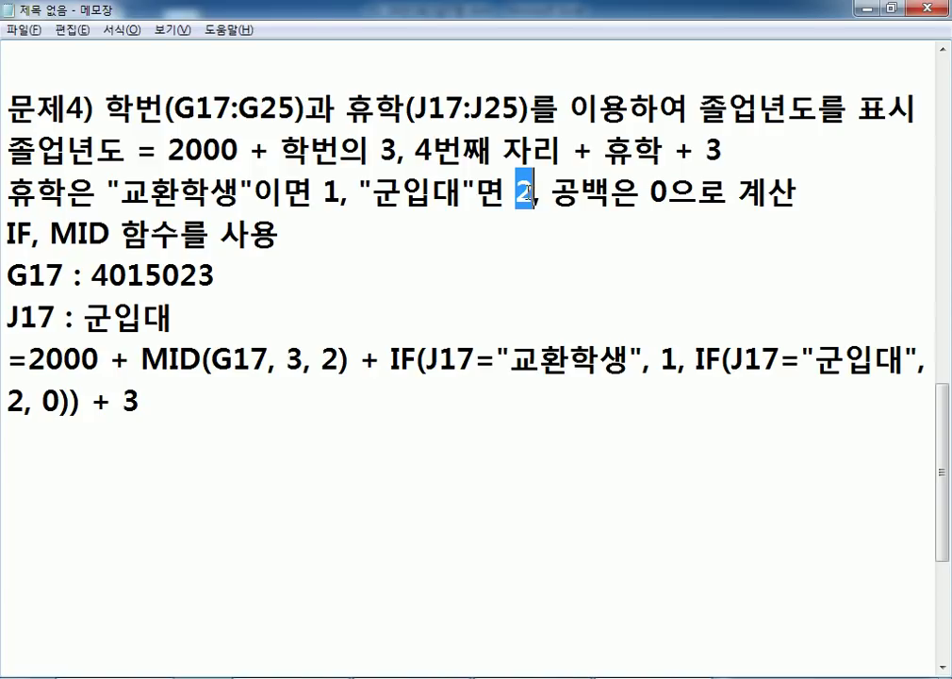
double_click(650, 193)
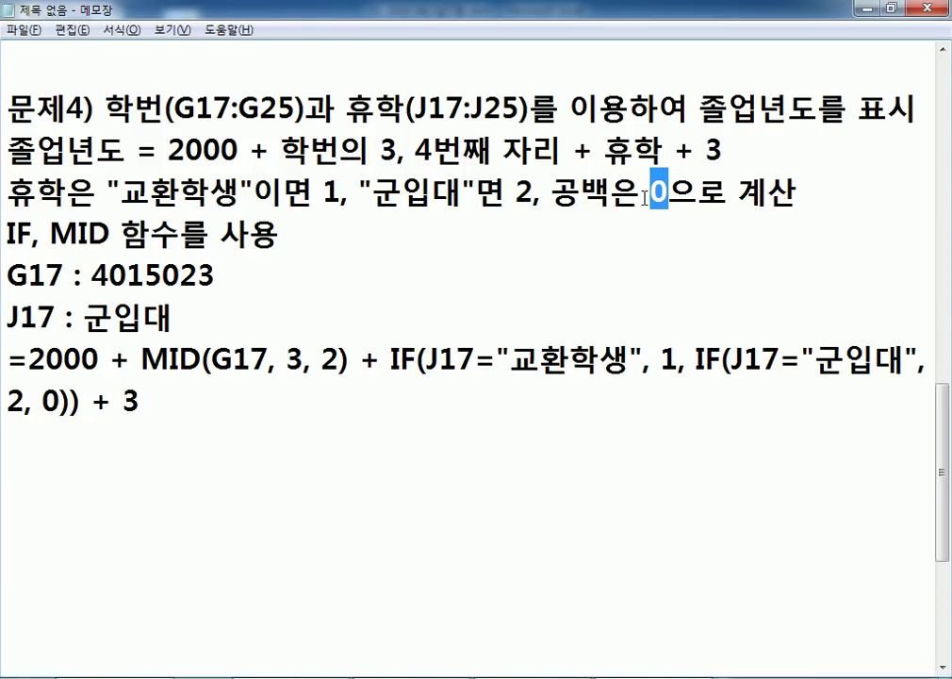
Below the formula, start the note '문제5) 판매량(C29:C40)과 가격'
left_click(195, 441)
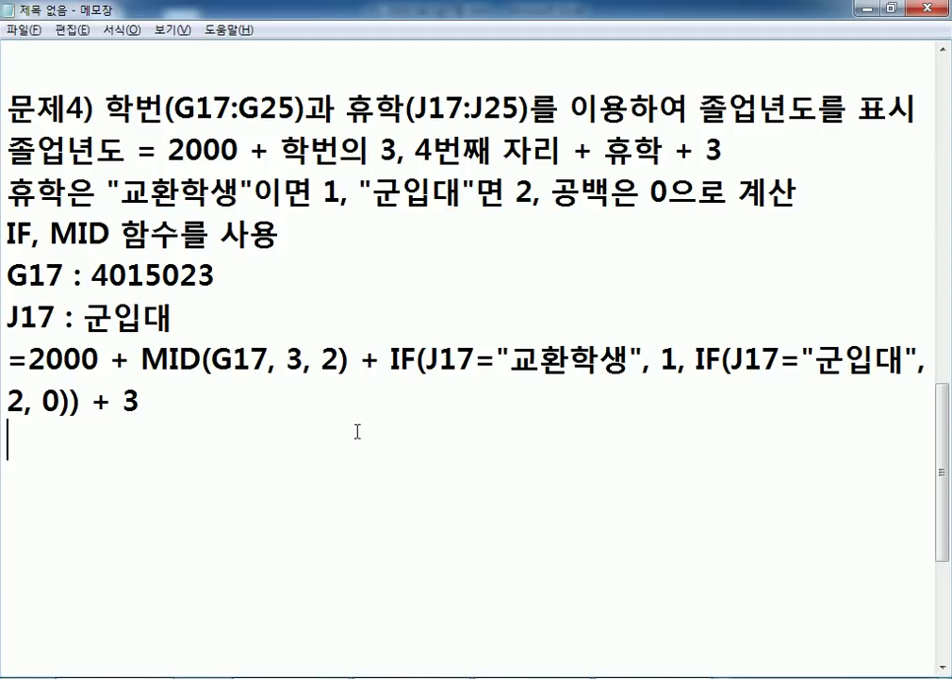
key("Return")
type("문제")
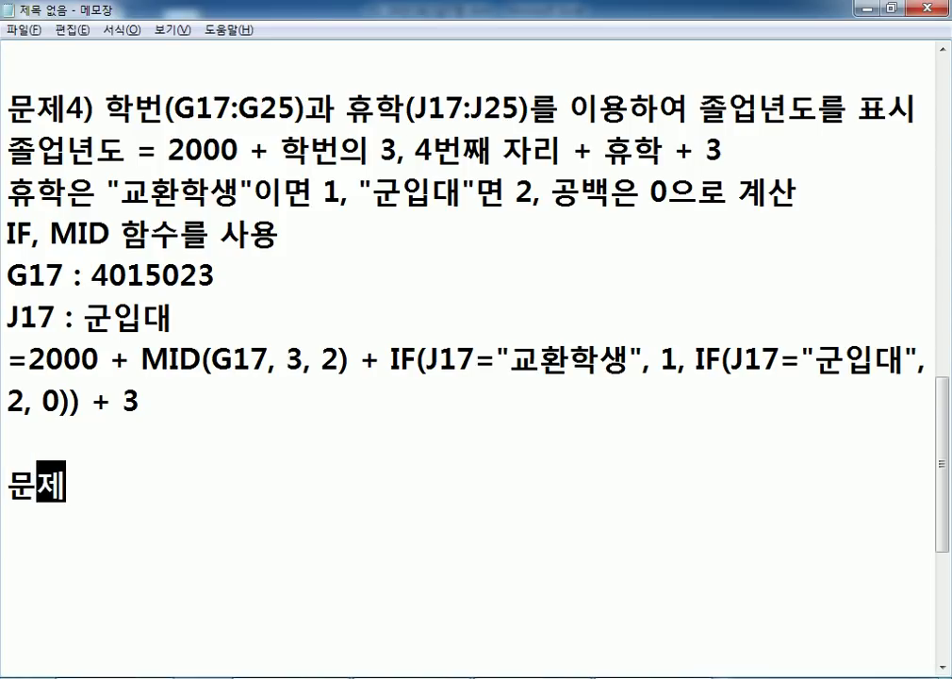
type("5) 판매량(")
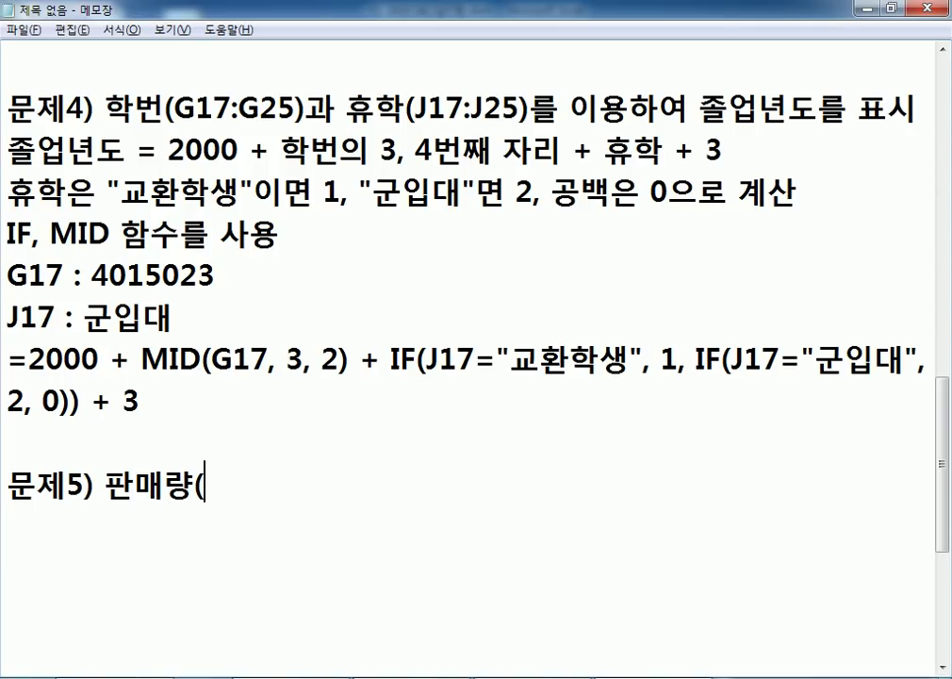
type("C2")
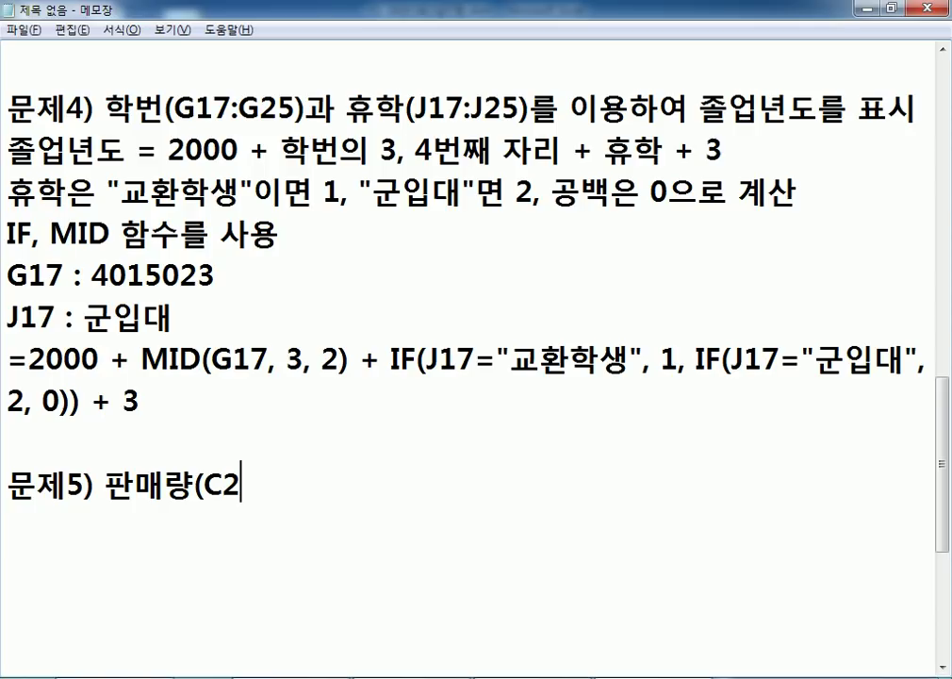
type("9:C")
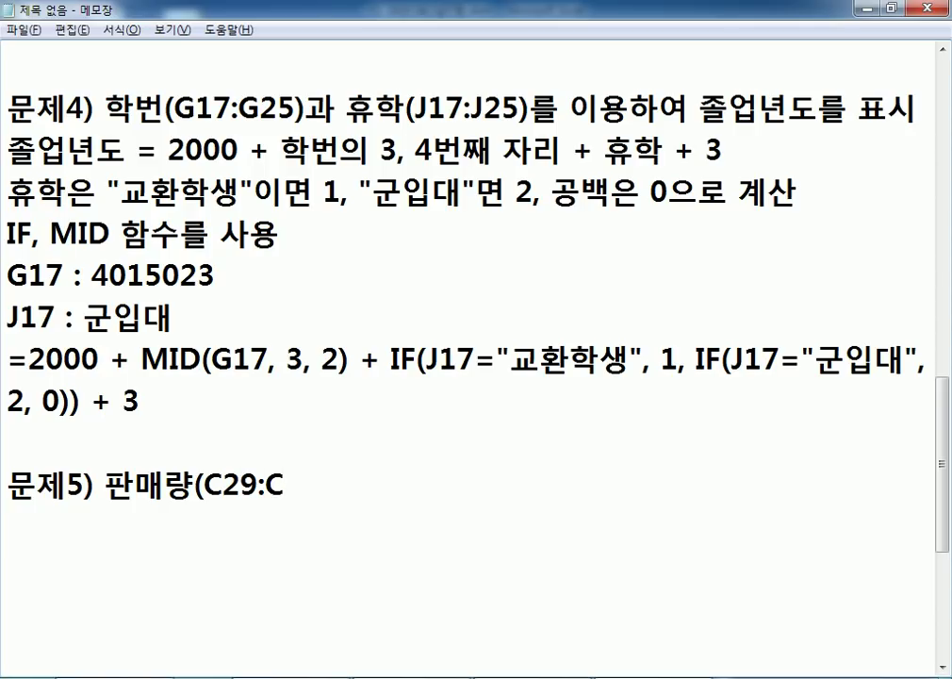
type("40)")
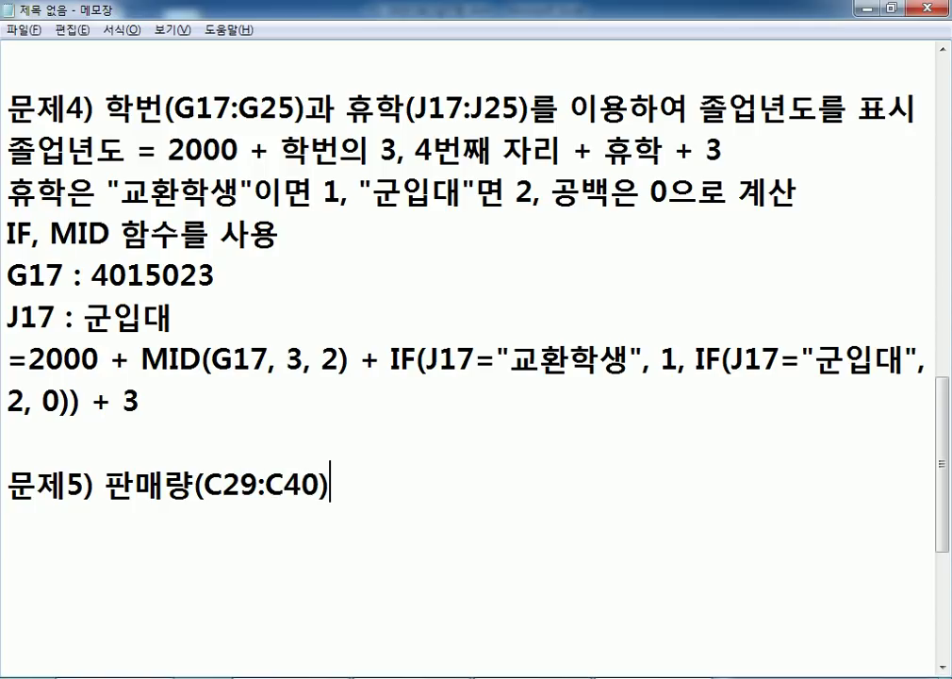
type("과 가격ㄱ")
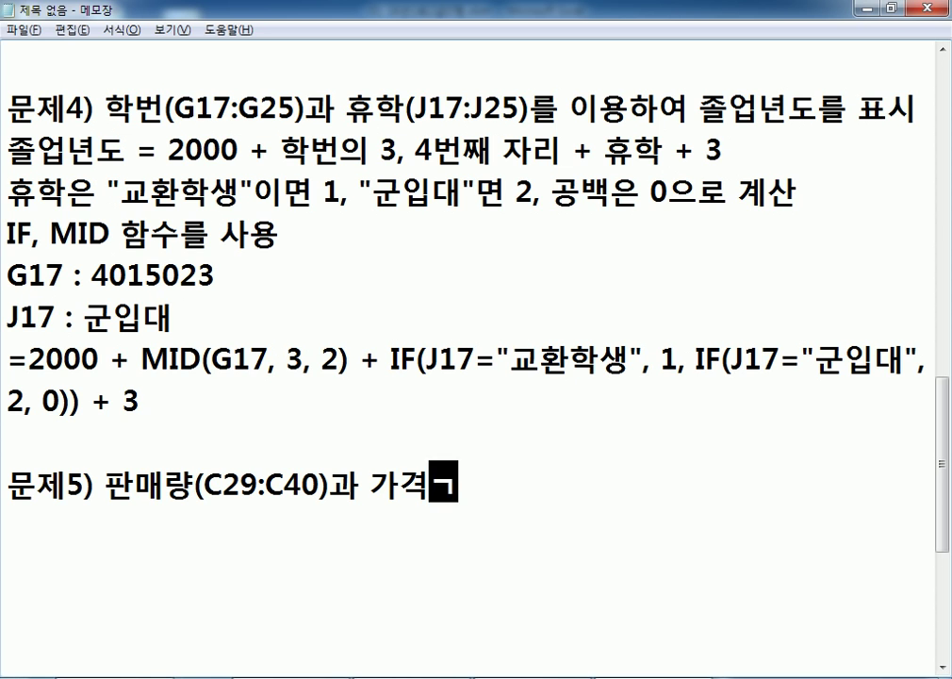
key("BackSpace")
Finish '가격표', then review the 의류 판매 현황 table and price table, selecting D29
type("표")
key("alt+Tab")
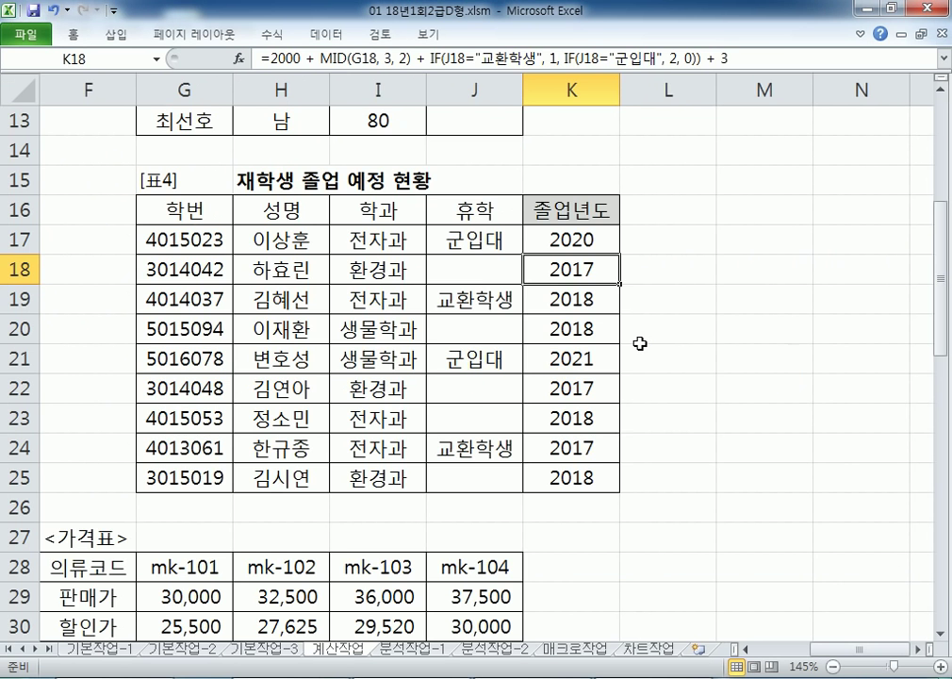
scroll(627, 332, "down", 5)
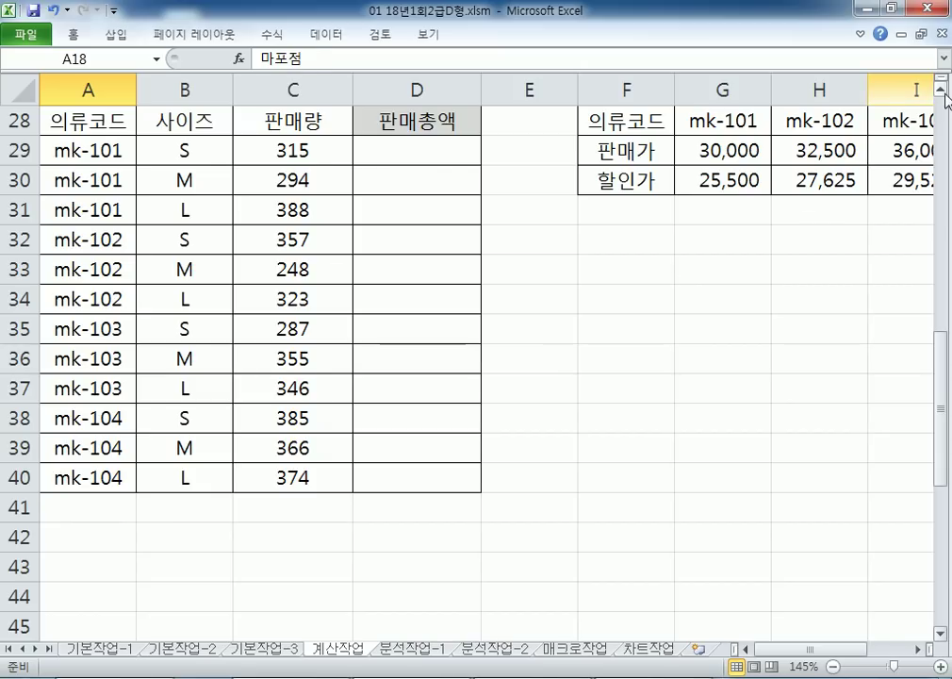
scroll(919, 90, "up", 1)
left_click(438, 178)
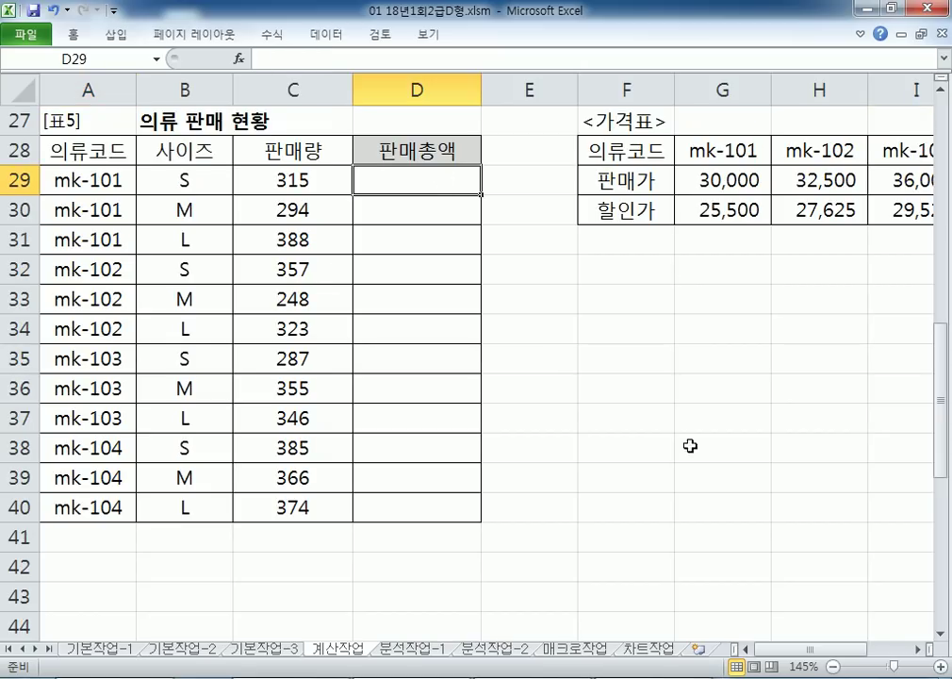
left_click_drag(809, 648, 756, 632)
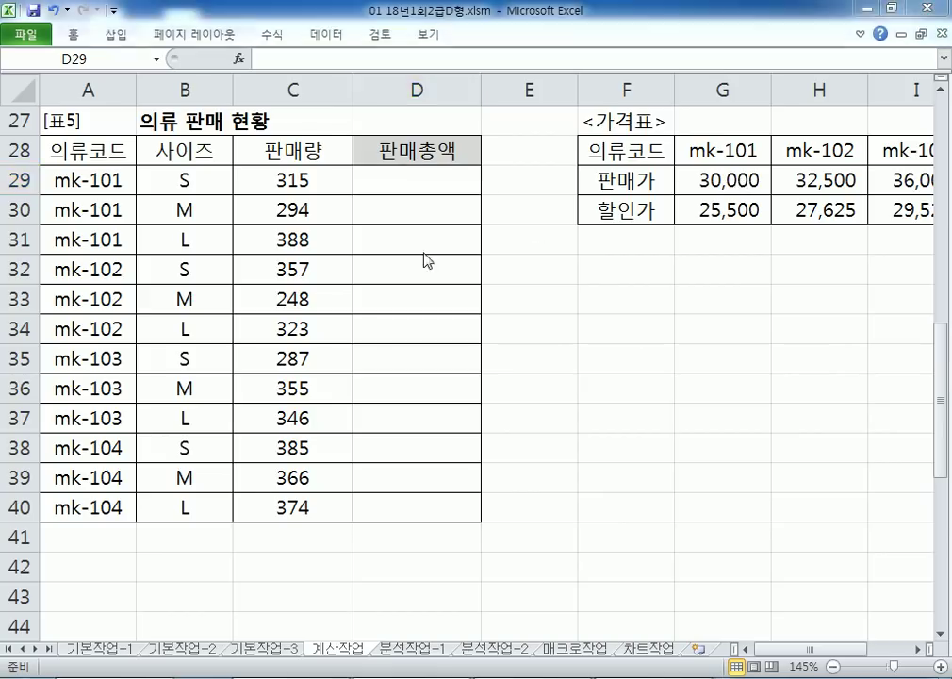
key("alt+Tab")
key("alt+Tab")
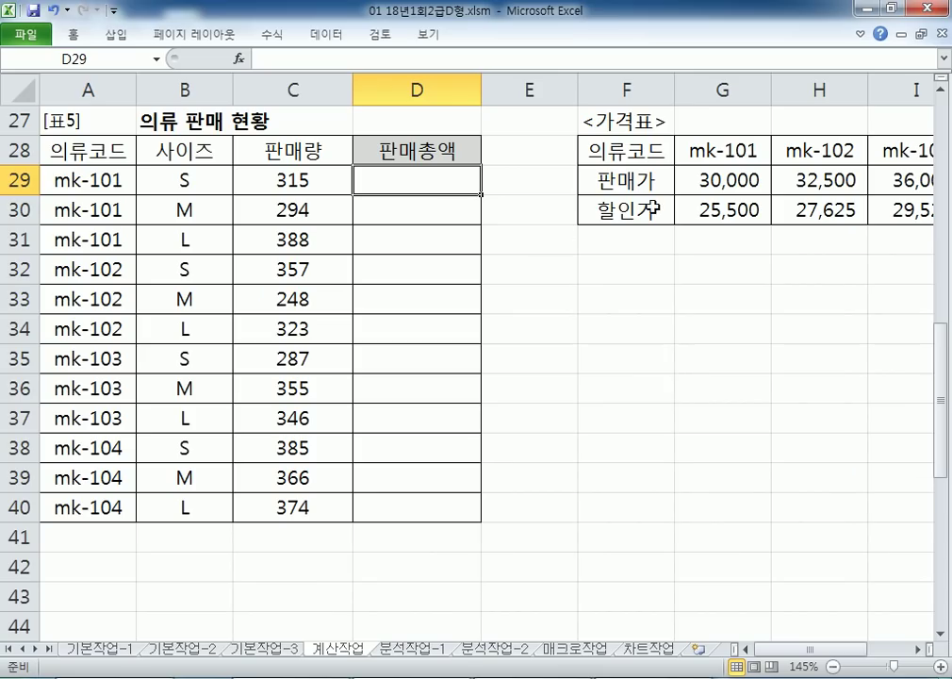
key("alt+Tab")
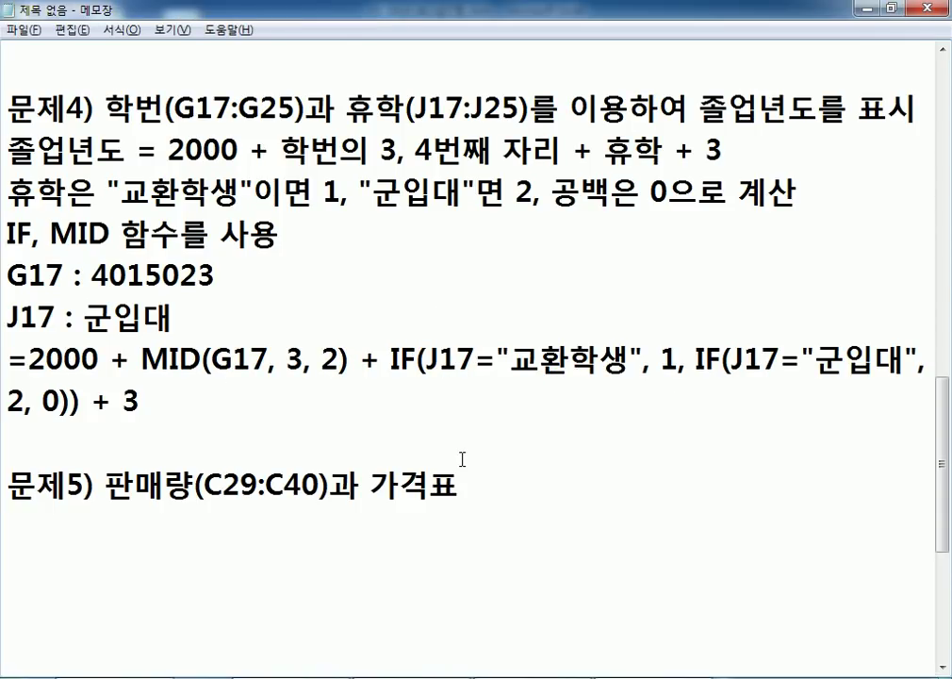
Add the price-table range (G29:J30) after 가격표 in the 문제5 note
type("(G28\"")
key("BackSpace")
key("BackSpace")
type("9\"")
key("BackSpace")
type(":G")
key("BackSpace")
type("J30)")
After checking the range in Excel, finish the sentence with '를 이용하여 판매총액을 계산'
key("alt+Tab")
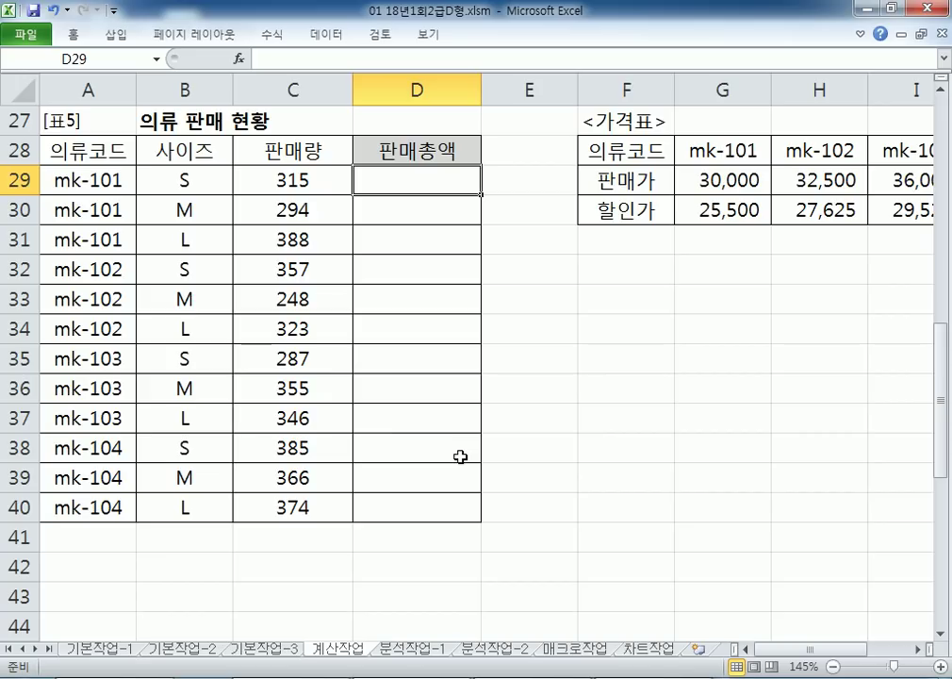
key("alt+Tab")
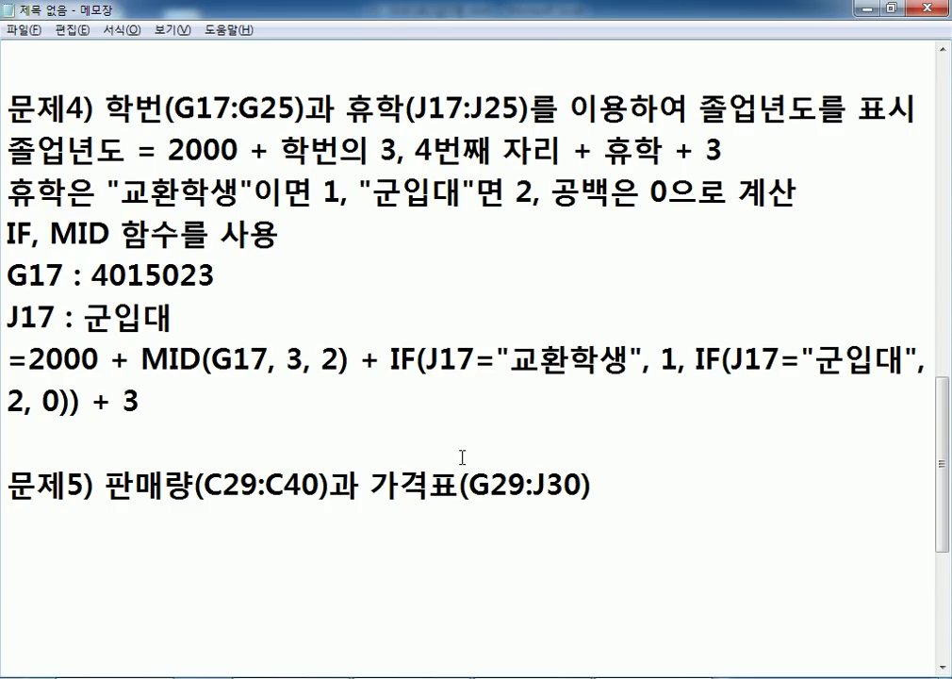
type("FMF")
key("BackSpace")
key("BackSpace")
key("BackSpace")
type("르ㄹ 이용하여 ㅍ")
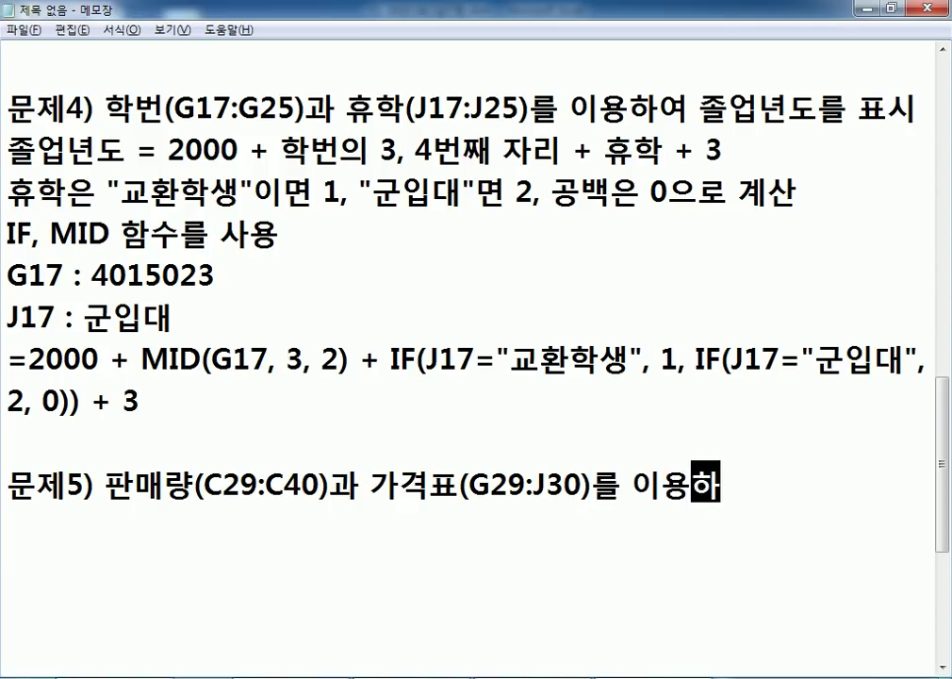
type("ㅏㄴ매총액을 ㄱ")
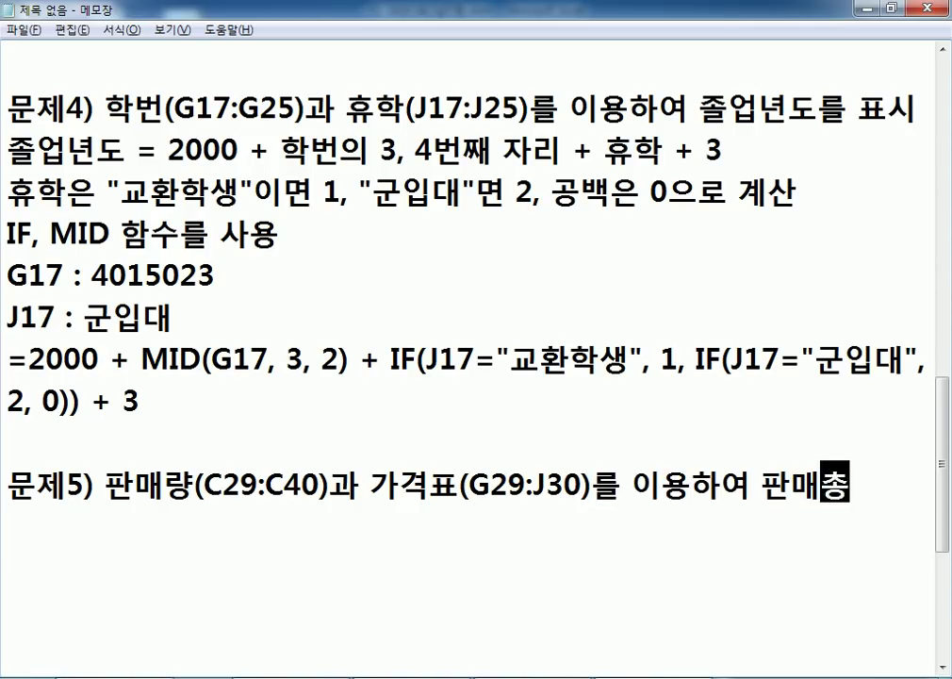
type("ㅖㅅㅏㄴ")
key("Return")
Write the rule 판매총액 = 판매량 * 할인가 in the note
type("ㅍㅏㄴㅁㅐ")
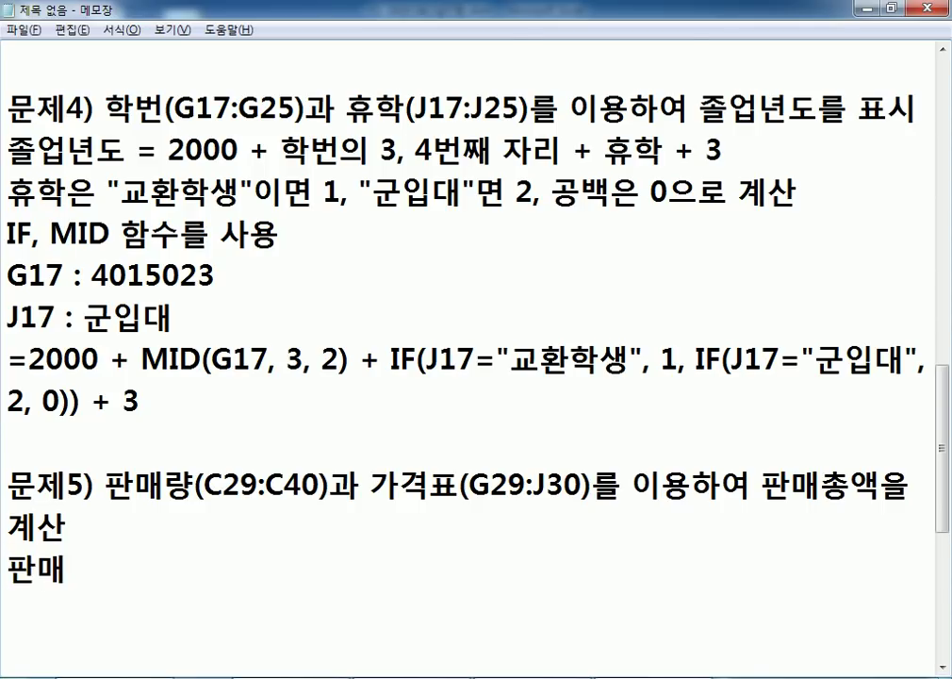
scroll(427, 436, "down", 2)
type("ㅈㅗㅇㅇㅐㄱ = ㅍㅏㄴㅁㅐㄹㅑㅇ * ㅍㅏㄴㅁㅐㄱㅏ")
key("Return")
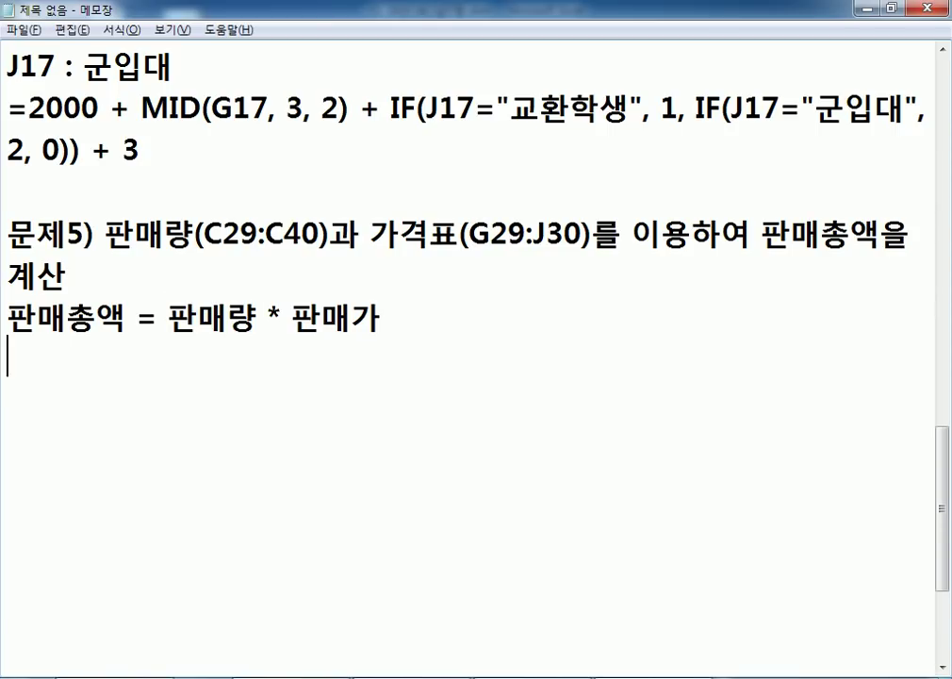
type("ㅎㅏㄹ")
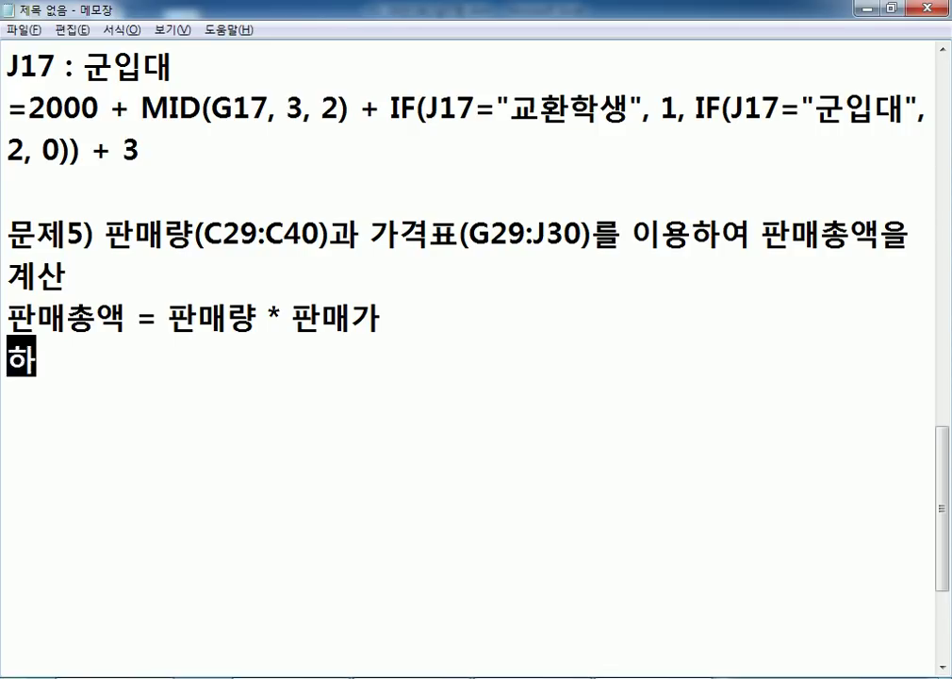
key("BackSpace")
key("BackSpace")
key("BackSpace")
key("BackSpace")
key("BackSpace")
key("BackSpace")
key("BackSpace")
type("ㅎㅏㄹㅇㅣㄴㄱㅏ")
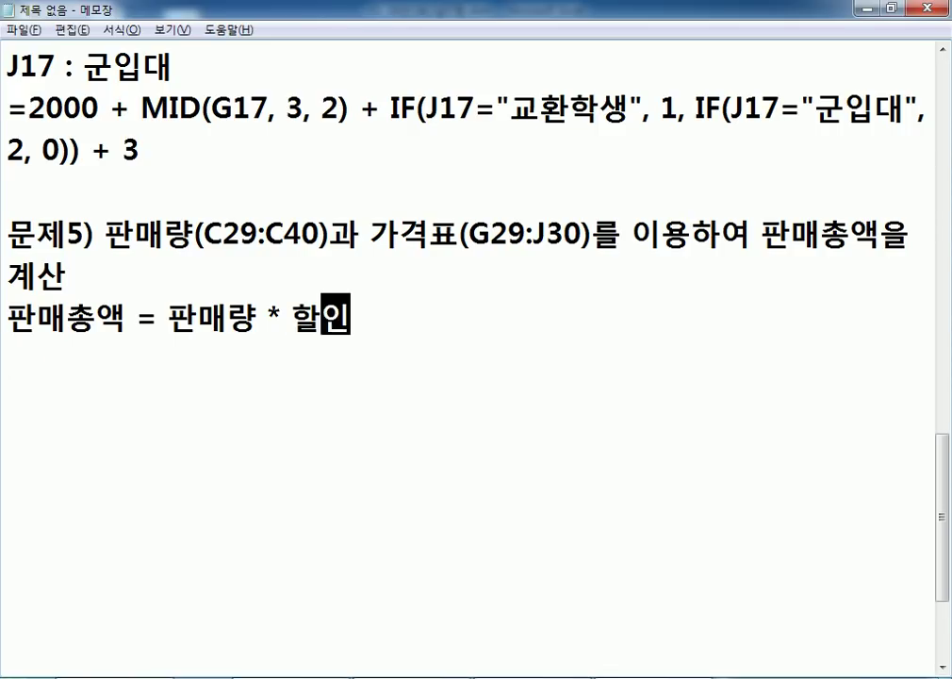
key("Return")
Note that 할인가 comes from 의류코드 and <가격표> using the INDEX and MATCH functions
key("alt+Tab")
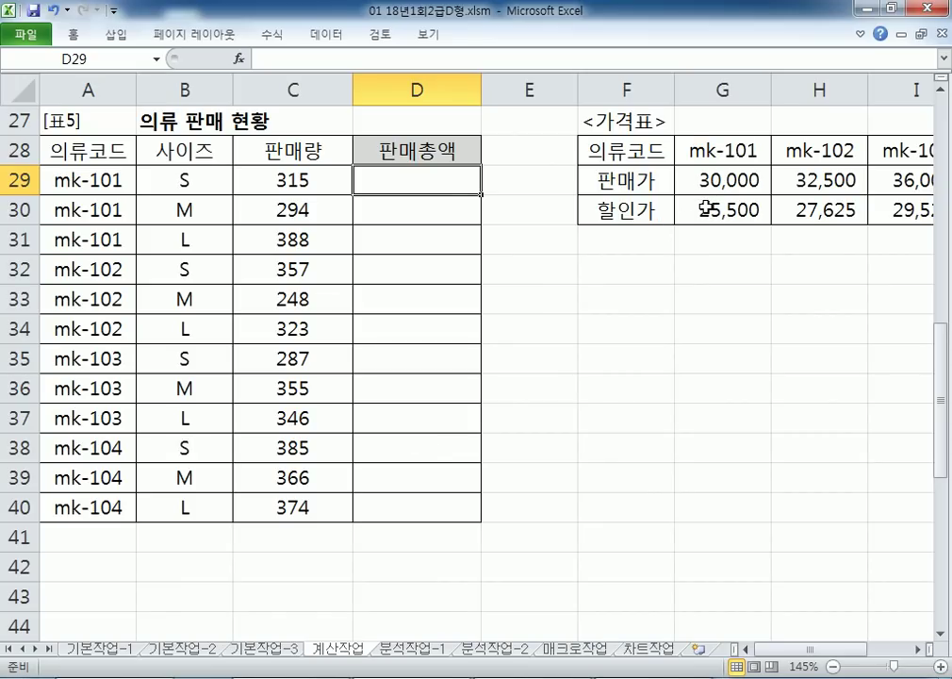
key("alt+Tab")
type("할인가는 의류코등")
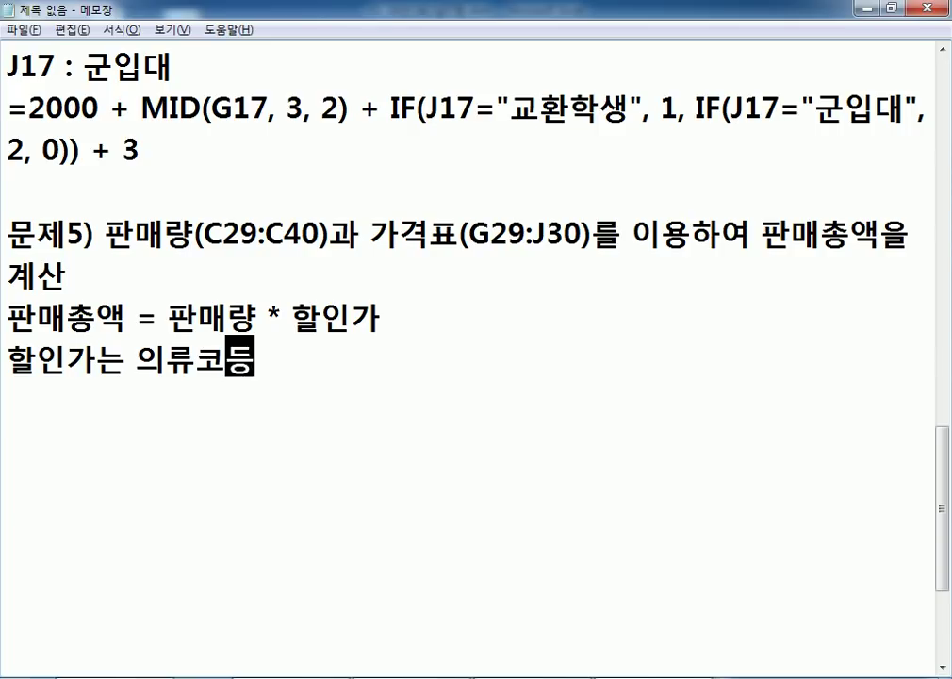
type("와 ")
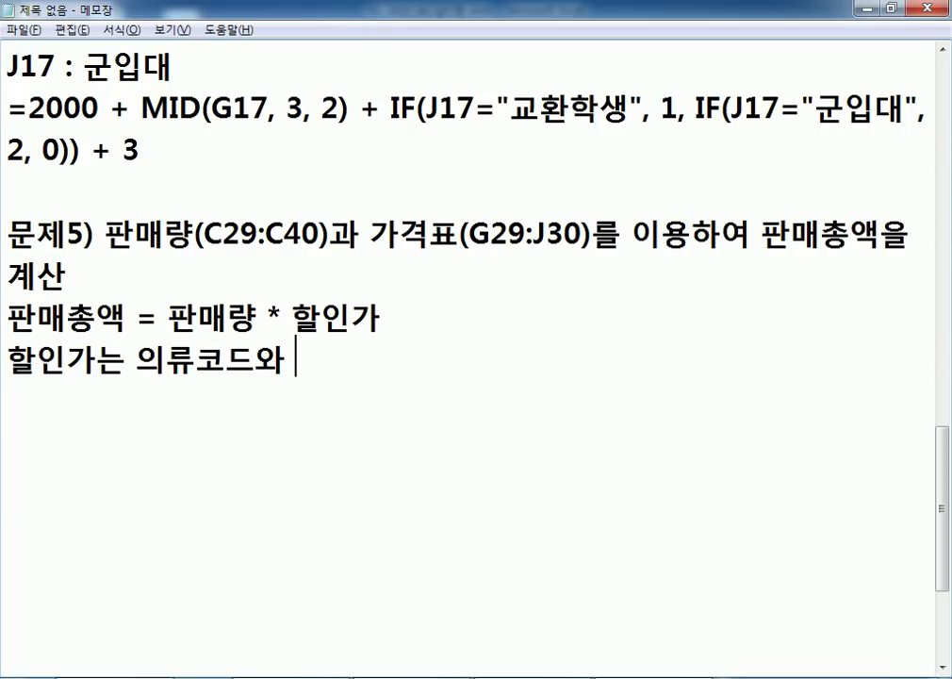
type("<가격")
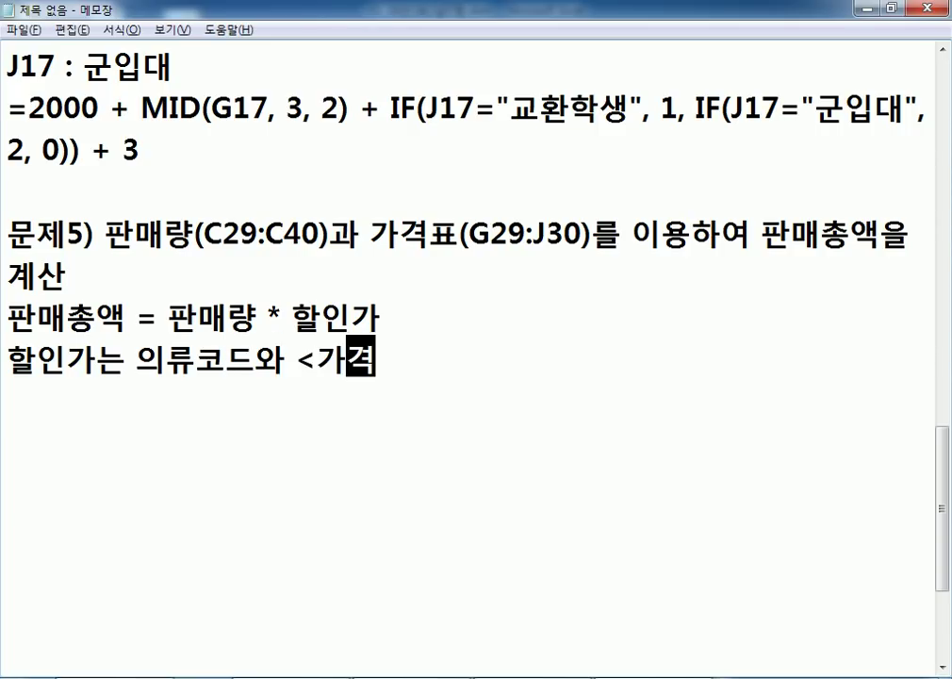
type("표>를 이용하")
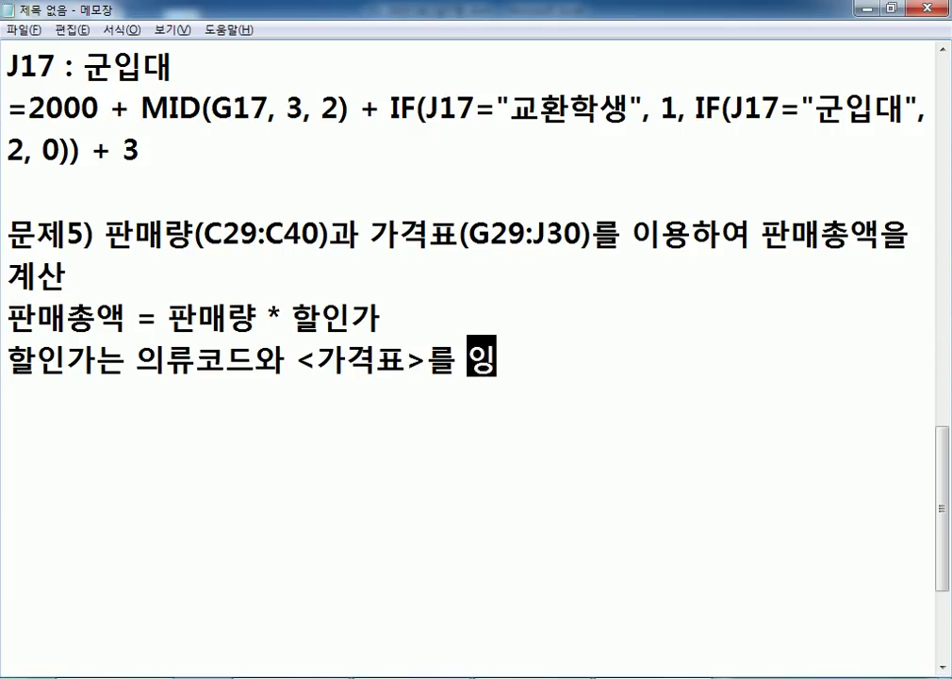
type("여 산출")
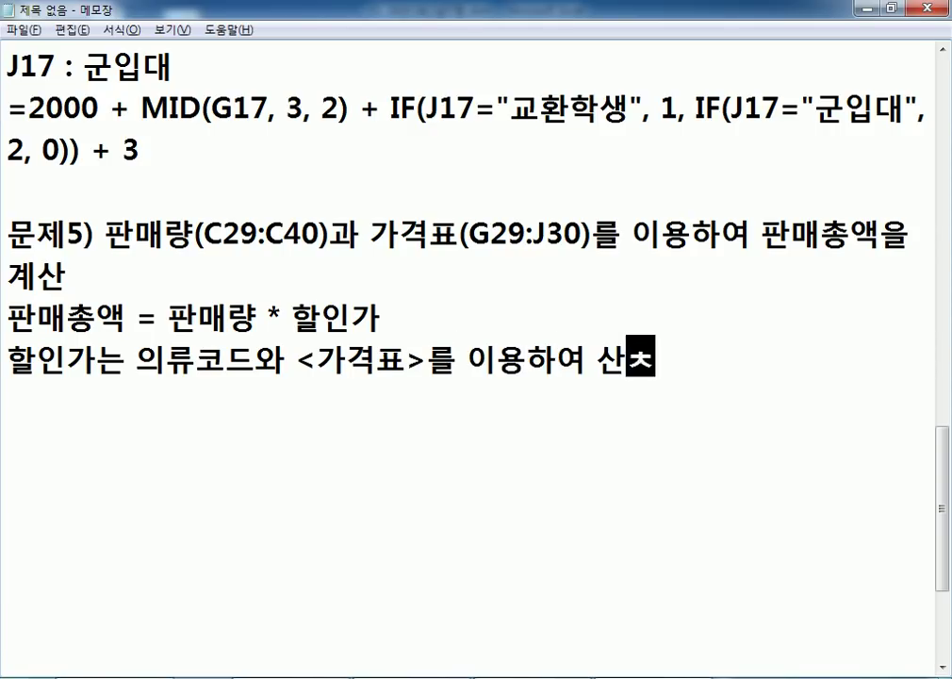
key("Return")
type("INDEX")
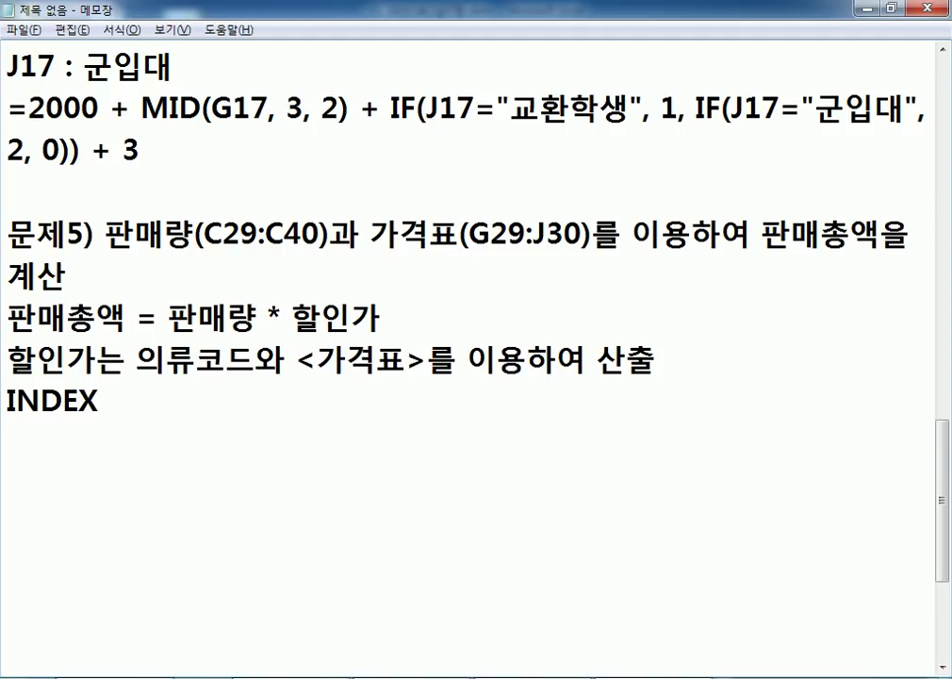
type("와 MATC")
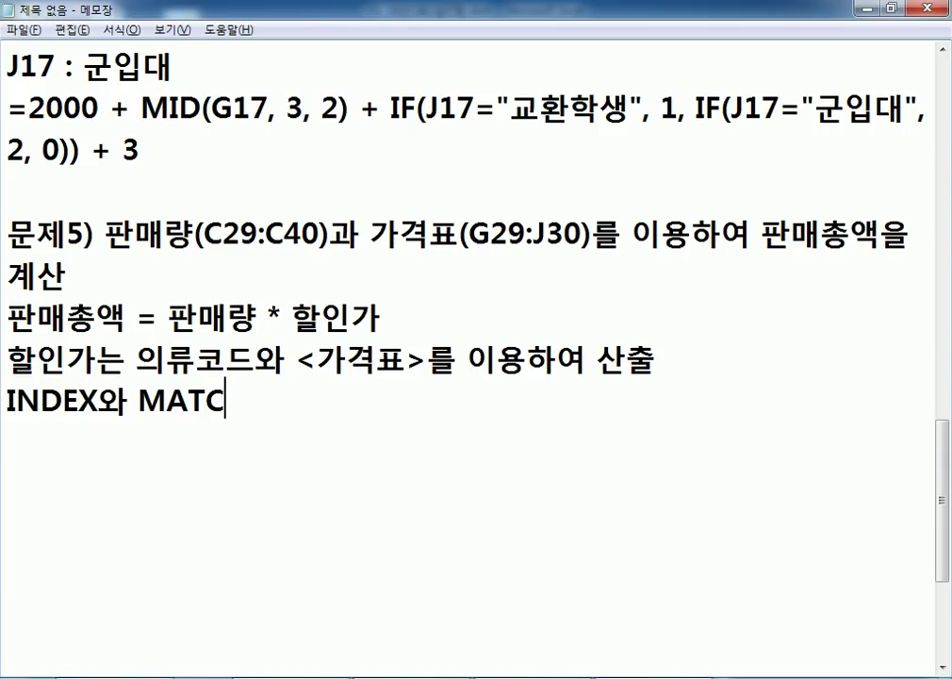
type("H 함수")
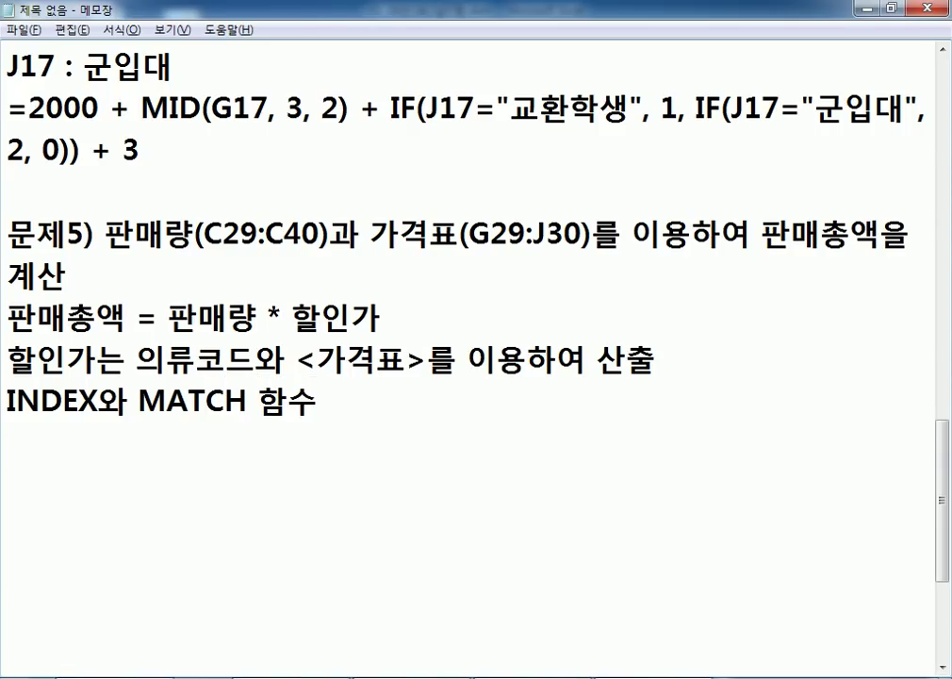
type("를 상용")
key("Return")
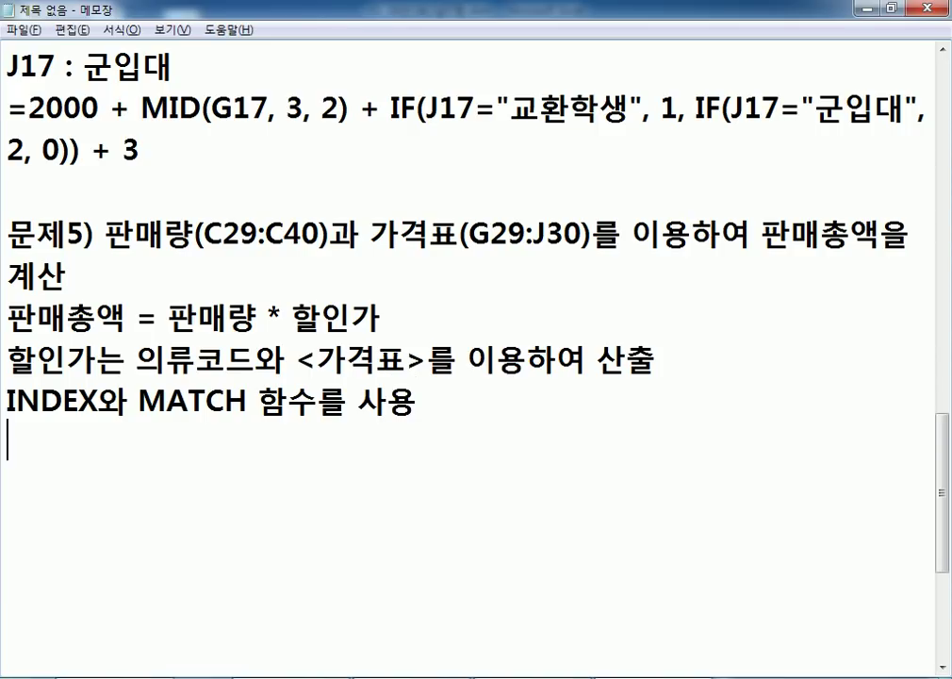
scroll(91, 381, "down", 1)
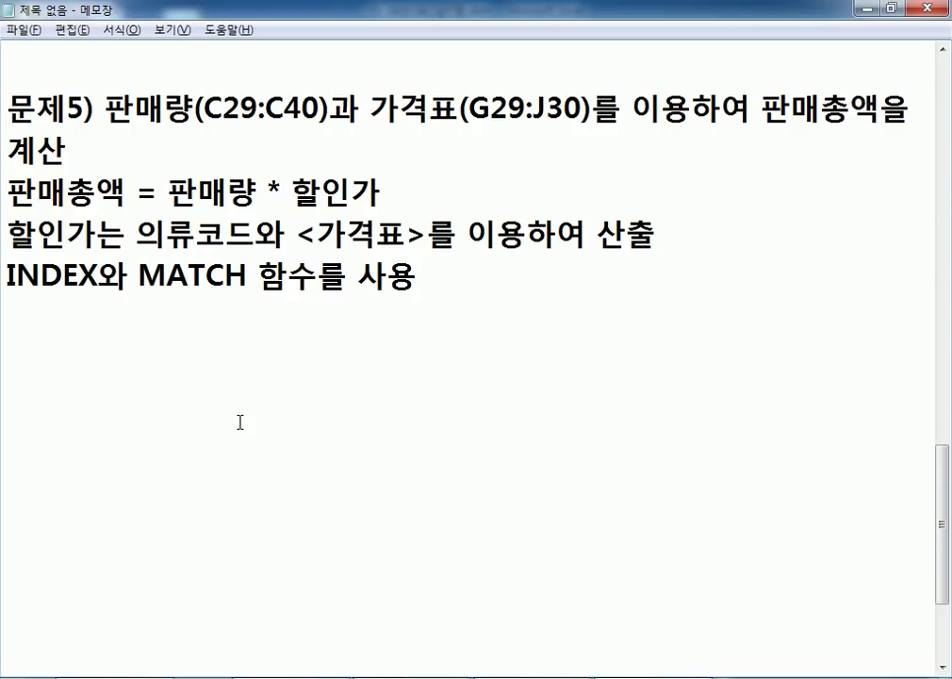
key("alt+Tab")
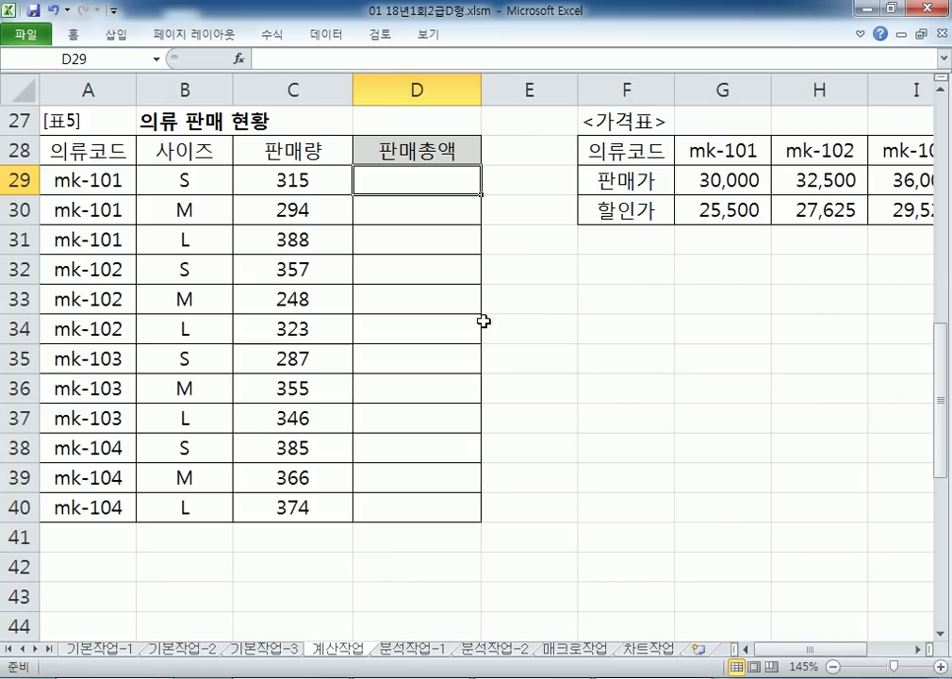
left_click_drag(699, 154, 934, 147)
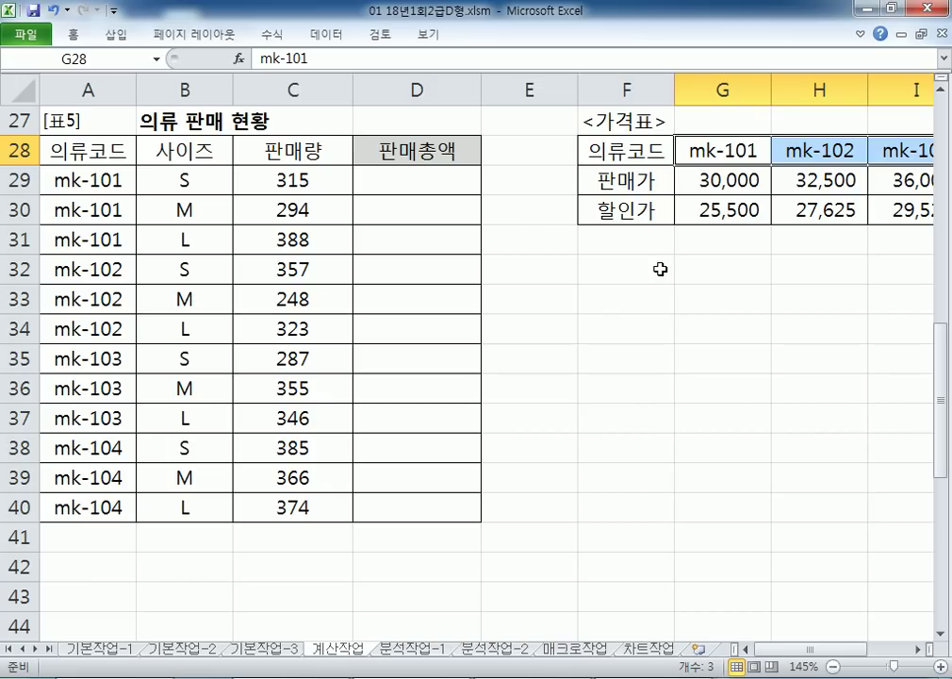
left_click(631, 273)
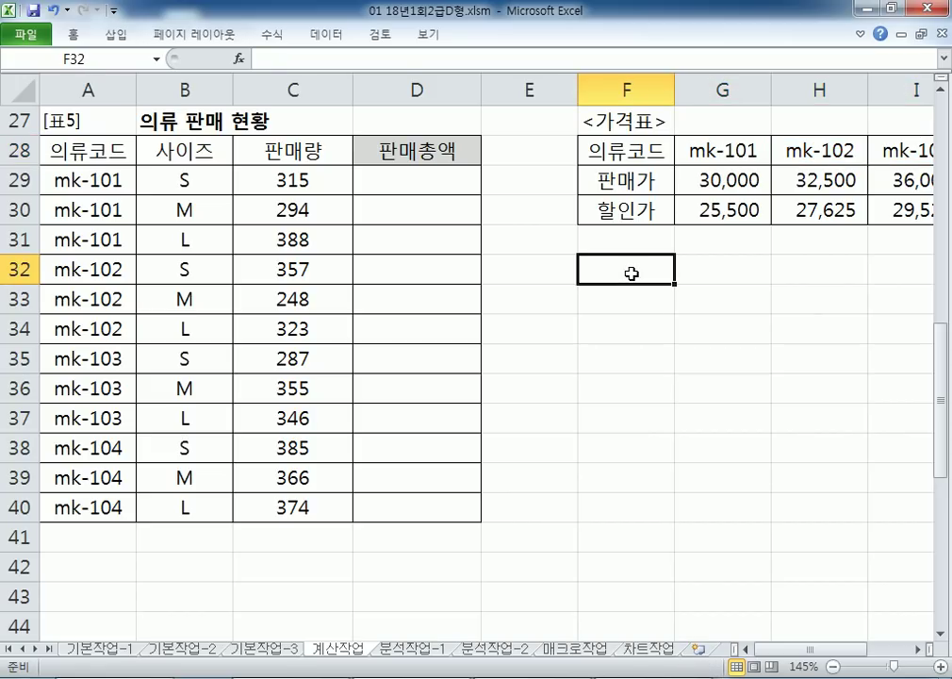
key("alt+Tab")
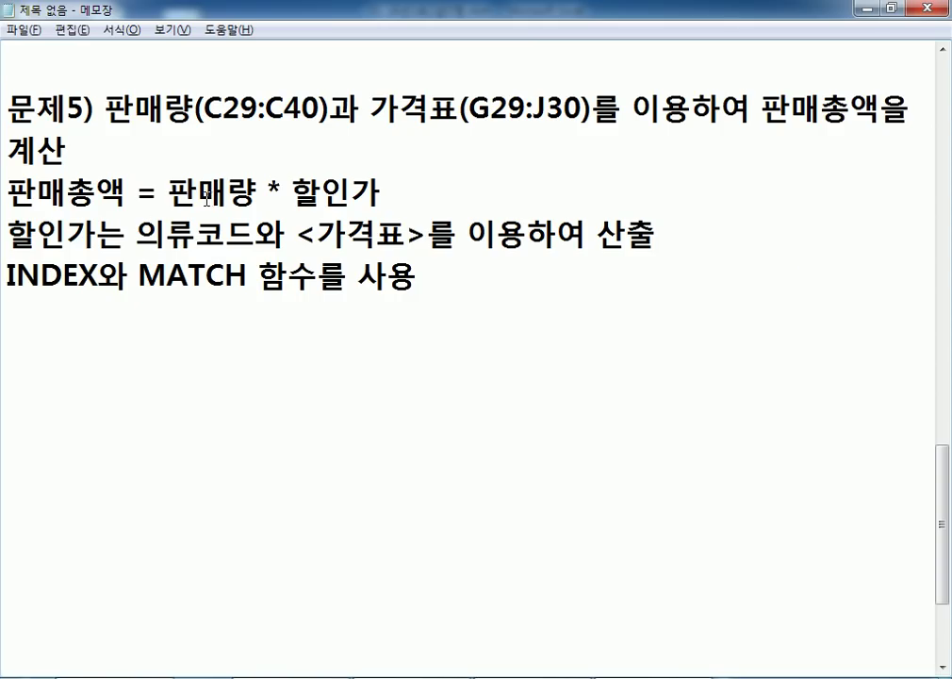
key("alt+Tab")
left_click(259, 182)
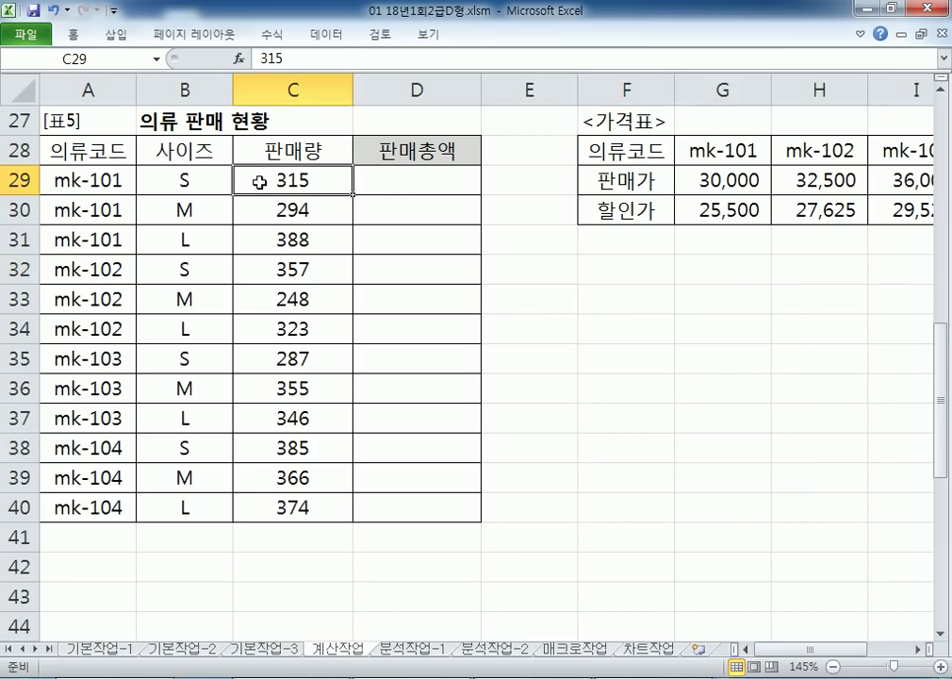
left_click(463, 183)
type("=")
left_click(300, 180)
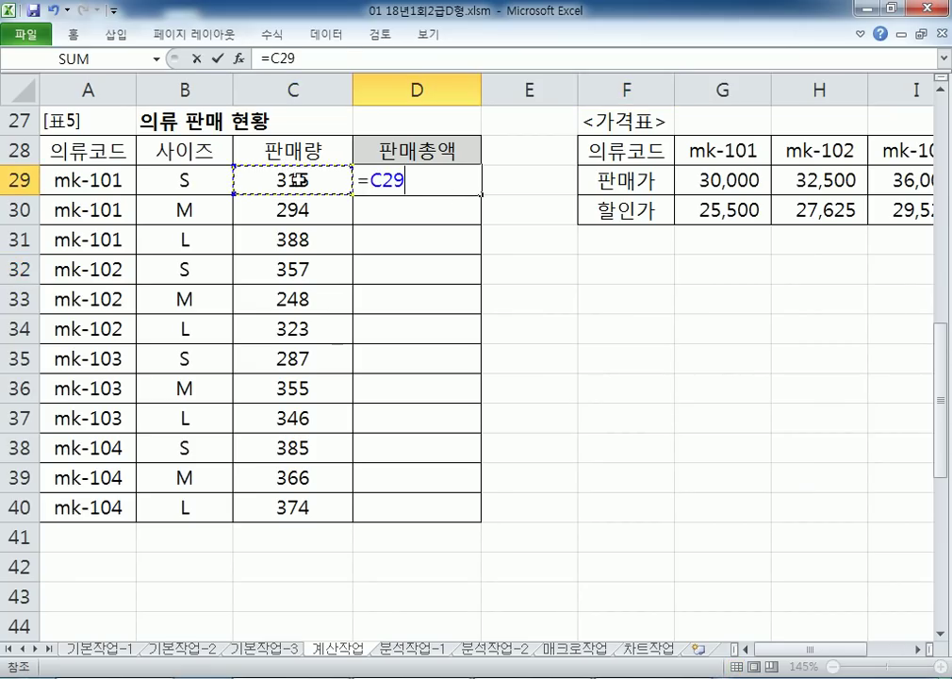
type("*")
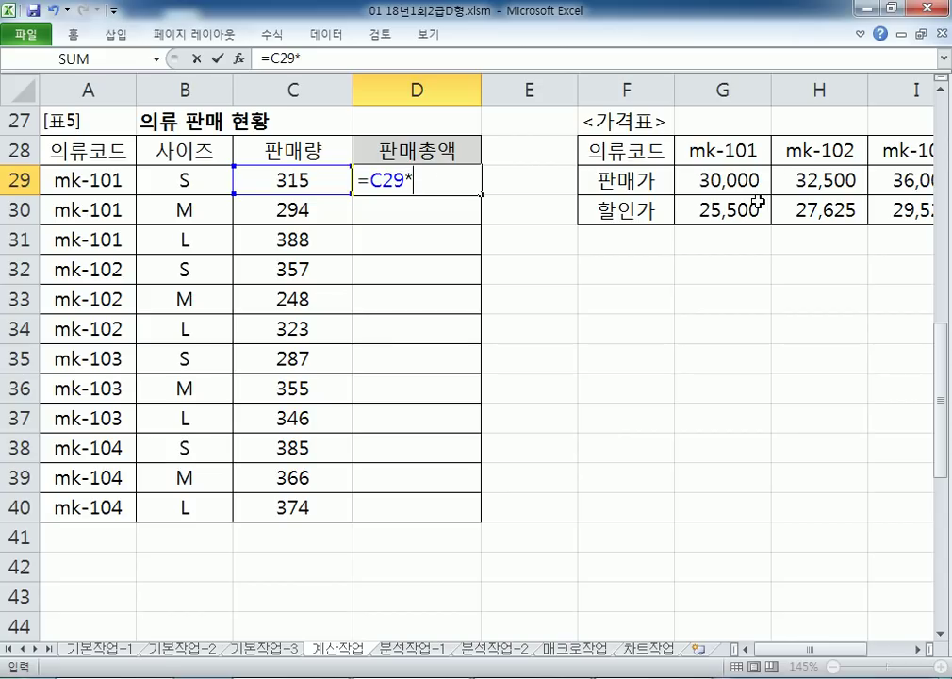
key("alt+Tab")
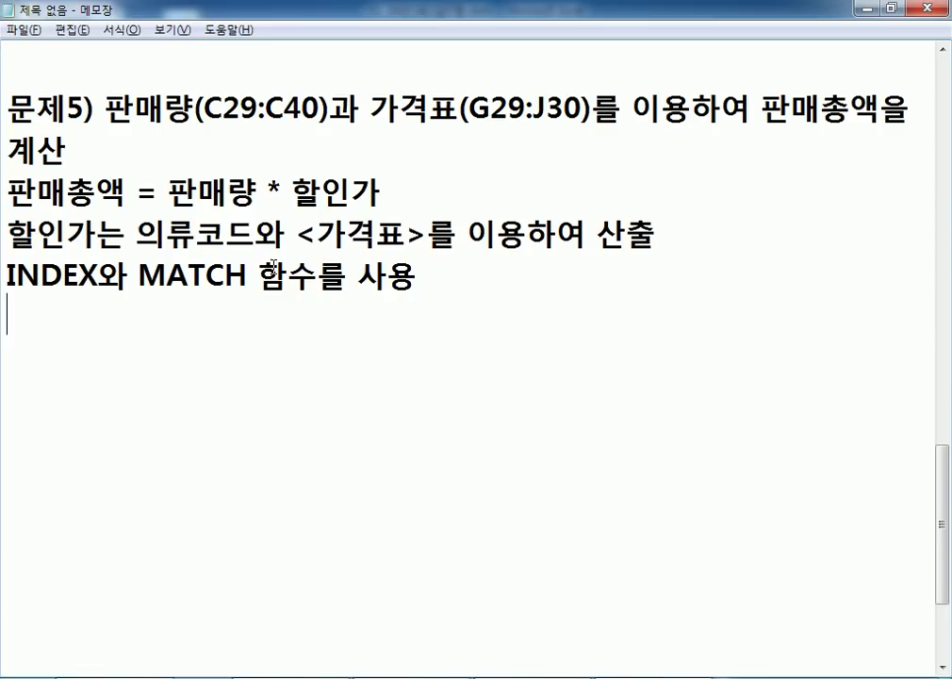
key("alt+Tab")
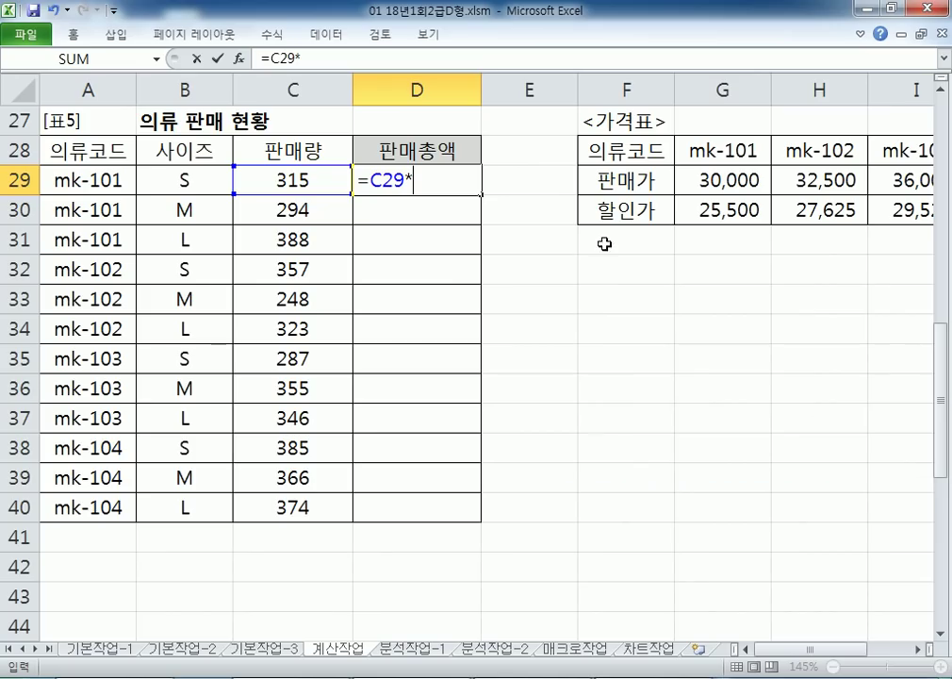
left_click(710, 156)
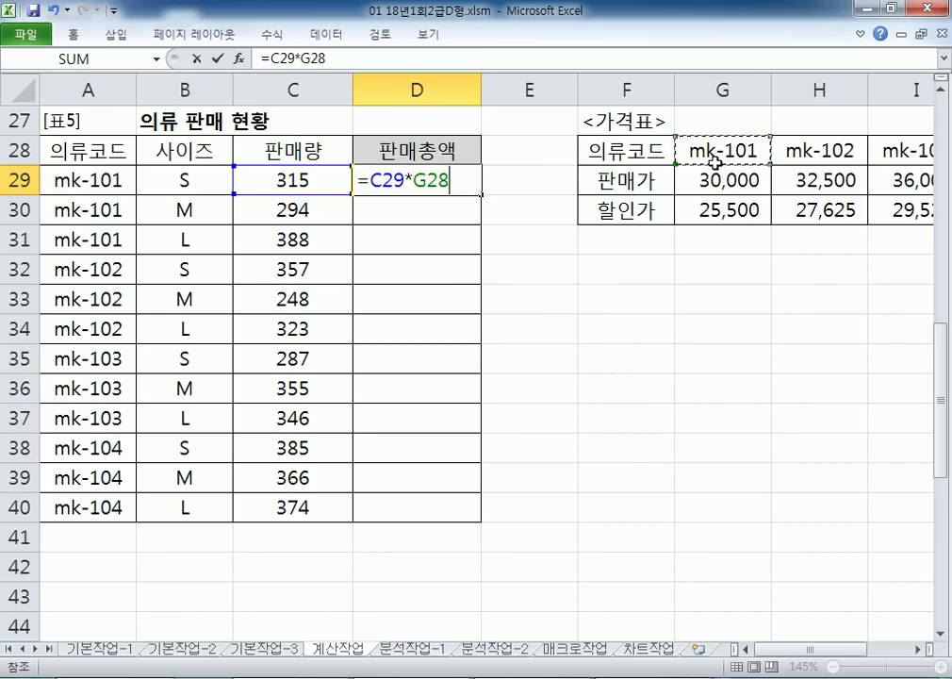
key("Escape")
left_click_drag(712, 159, 826, 202)
key("Home")
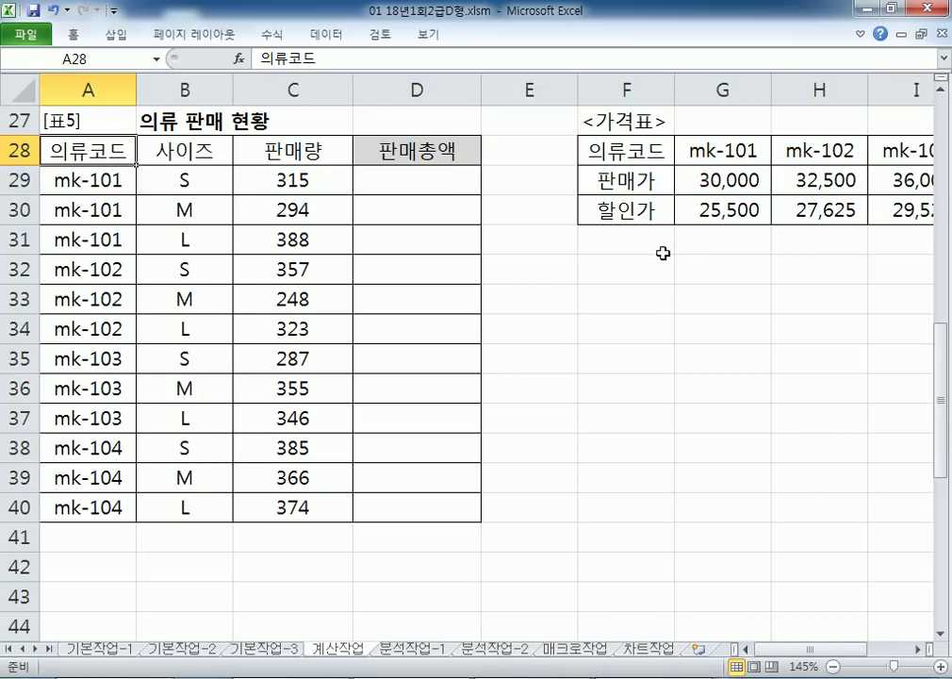
left_click_drag(702, 152, 797, 210)
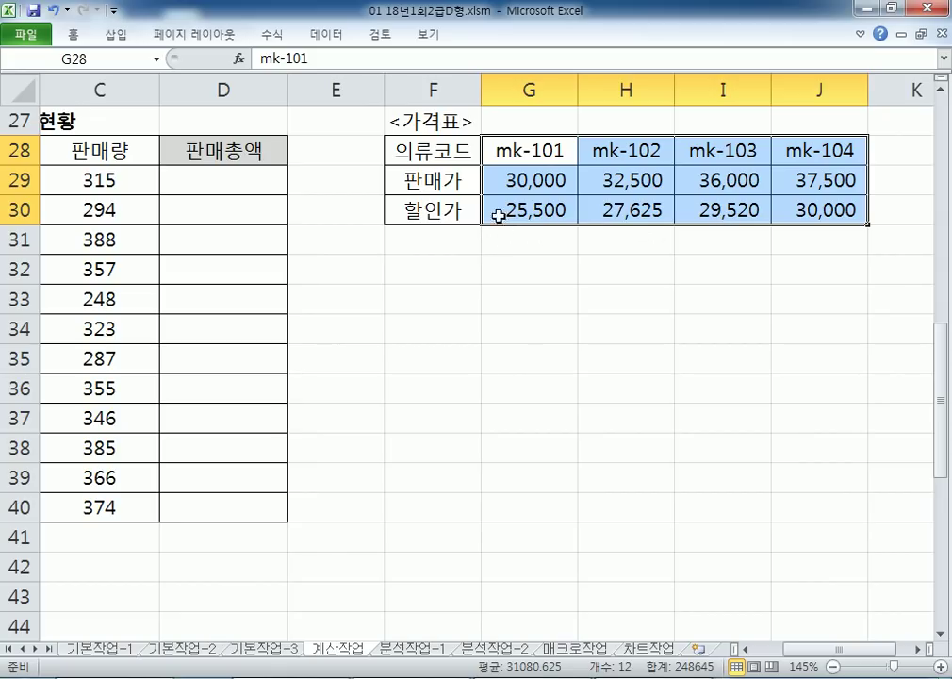
left_click_drag(547, 210, 817, 215)
left_click(522, 352)
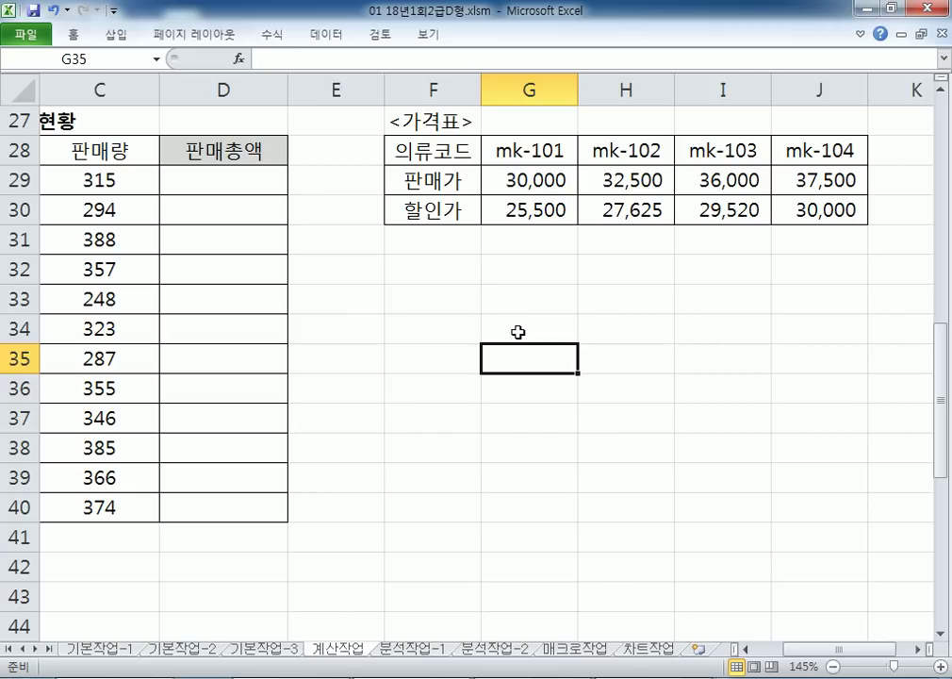
left_click(525, 173)
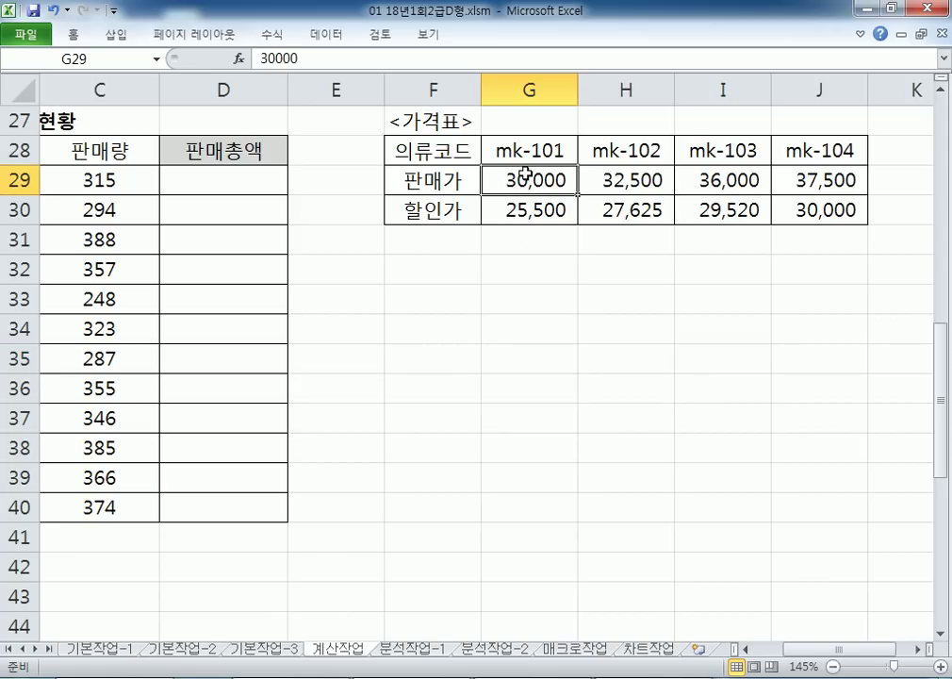
left_click_drag(502, 188, 846, 206)
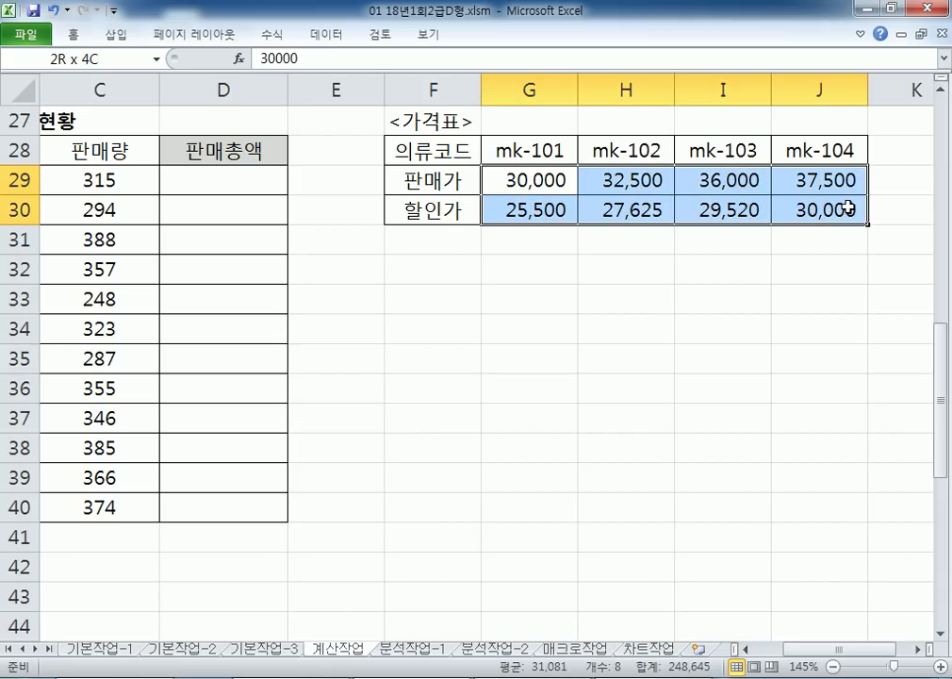
left_click_drag(513, 209, 820, 198)
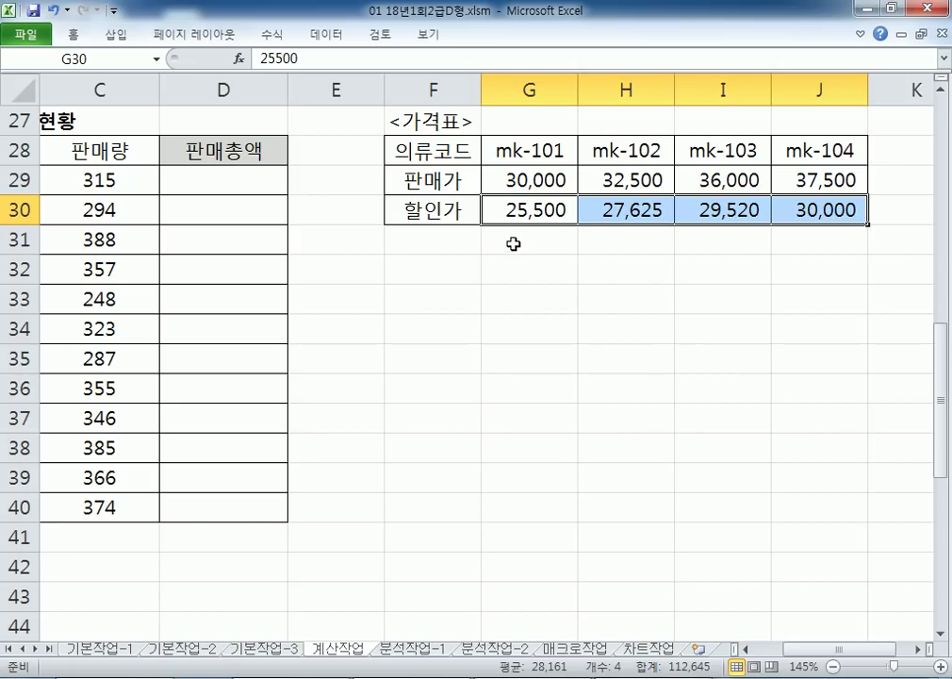
left_click_drag(802, 650, 755, 651)
left_click(83, 183)
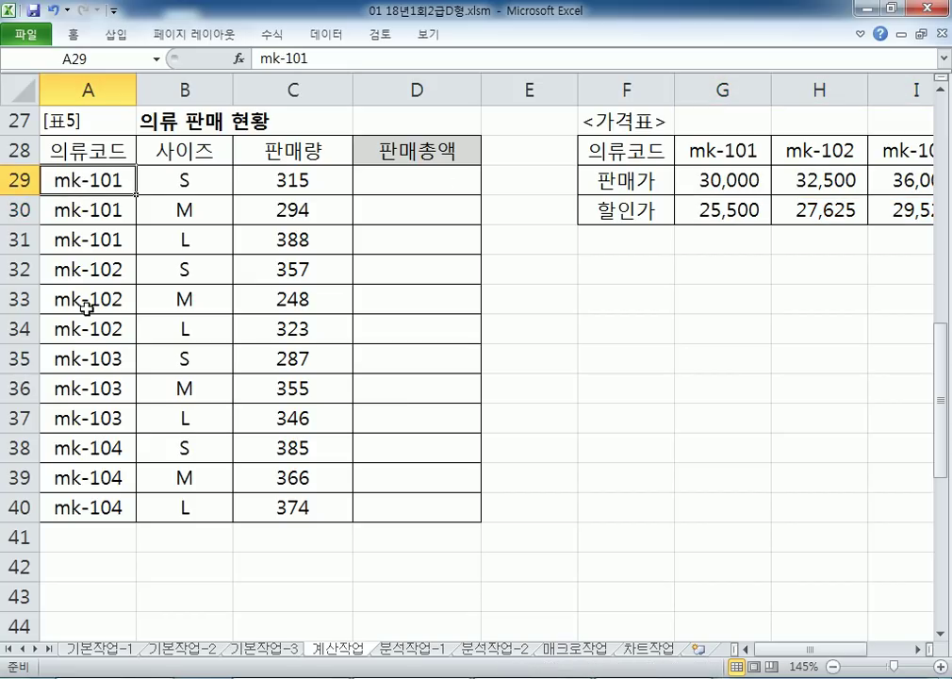
left_click(105, 328)
left_click(111, 397)
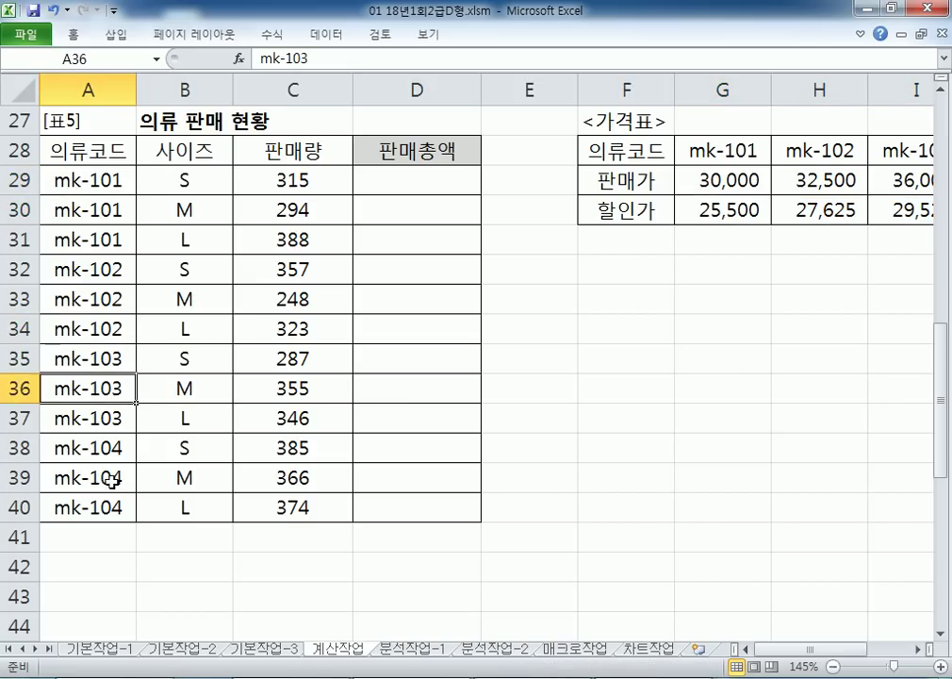
left_click(105, 477)
left_click_drag(771, 651, 828, 649)
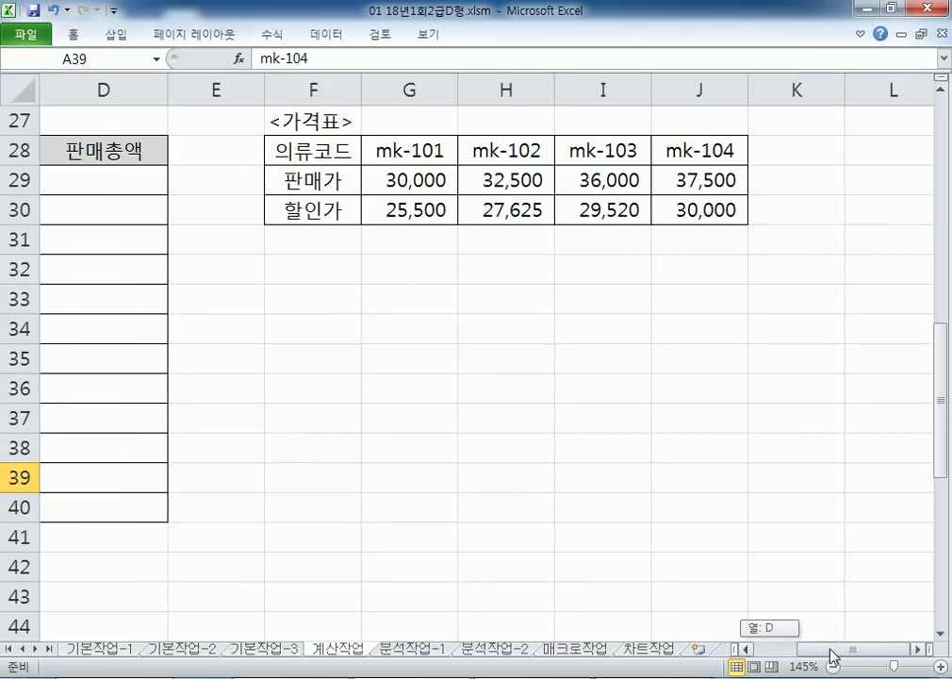
Store '=MATCH(값, 범위, 옵션) in G33 as text, adding an apostrophe to fix #NAME?
left_click(440, 302)
type("=")
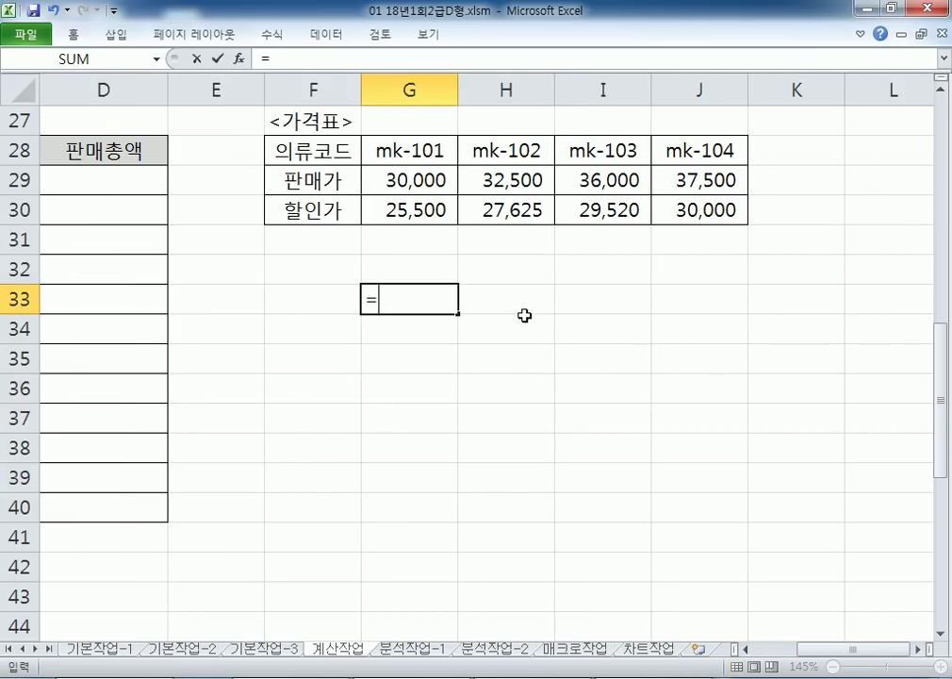
type("MATCH(")
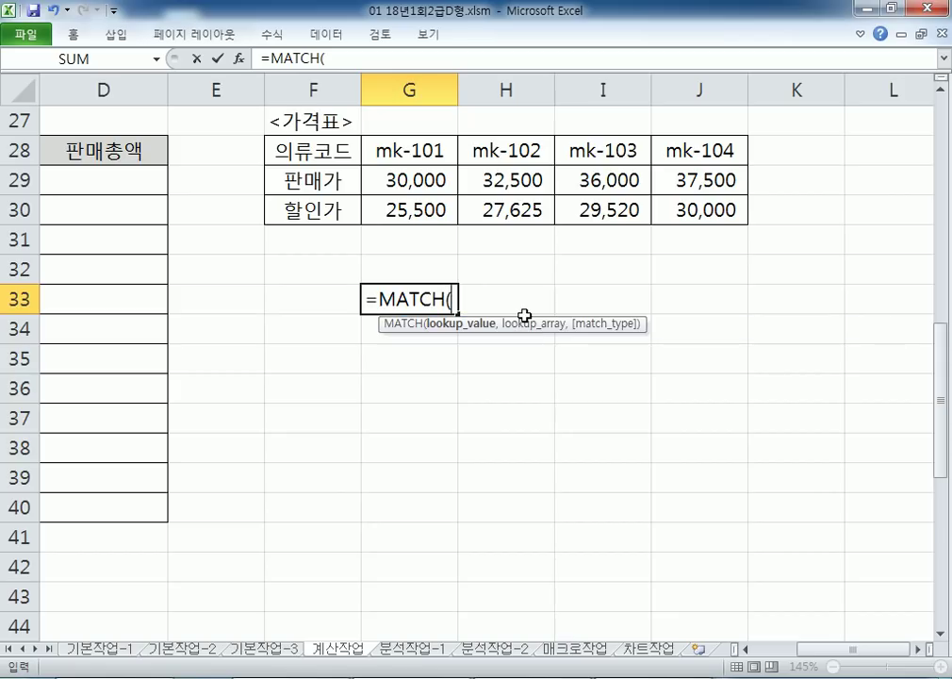
type("값, 범위")
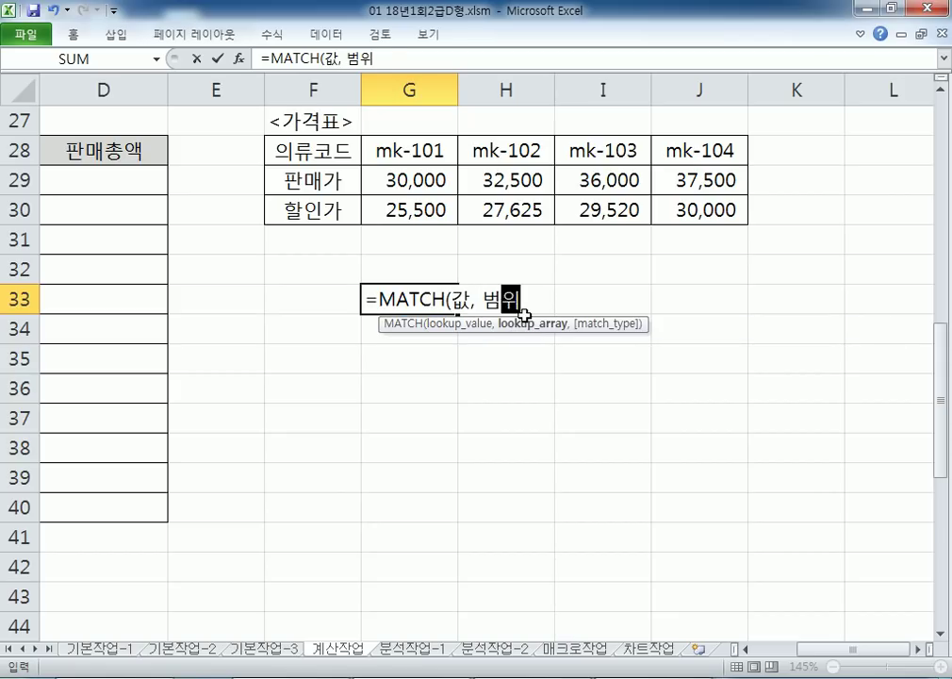
type(", 오옵션)")
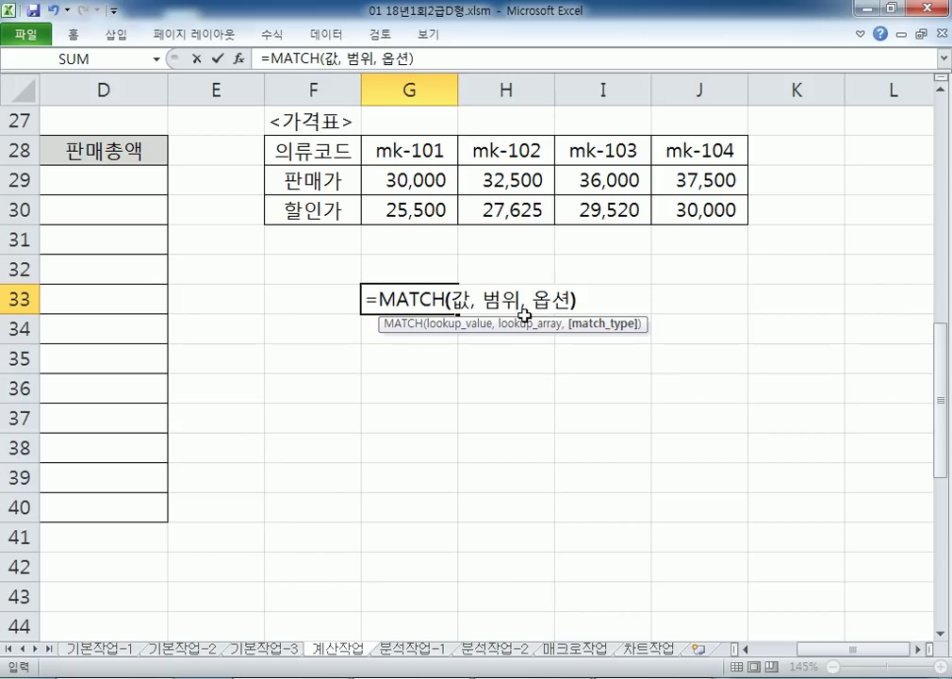
key("Return")
key("Up")
key("F2")
key("Home")
type("'")
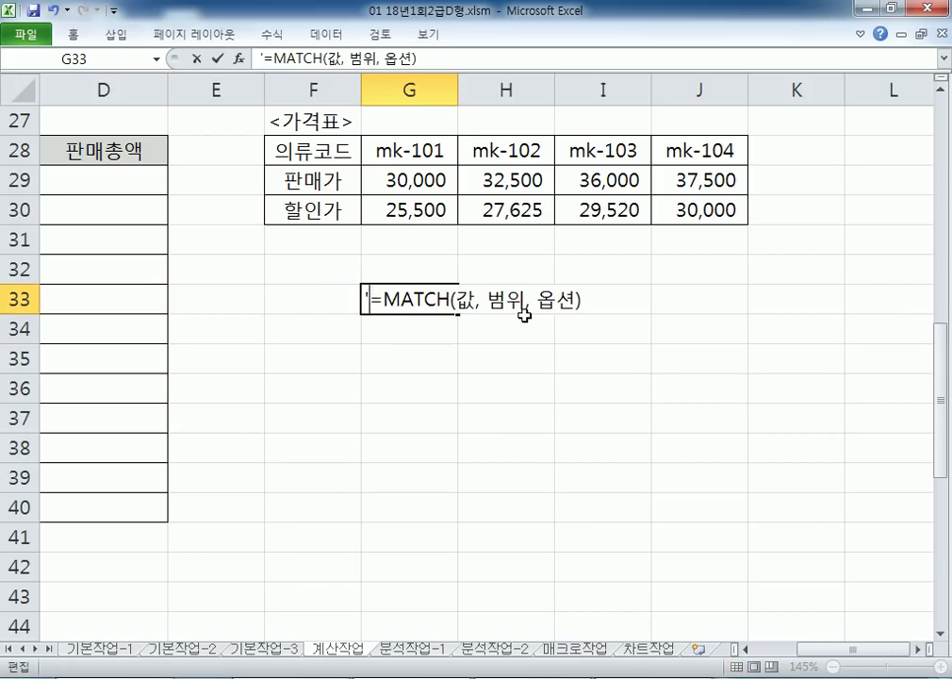
key("Return")
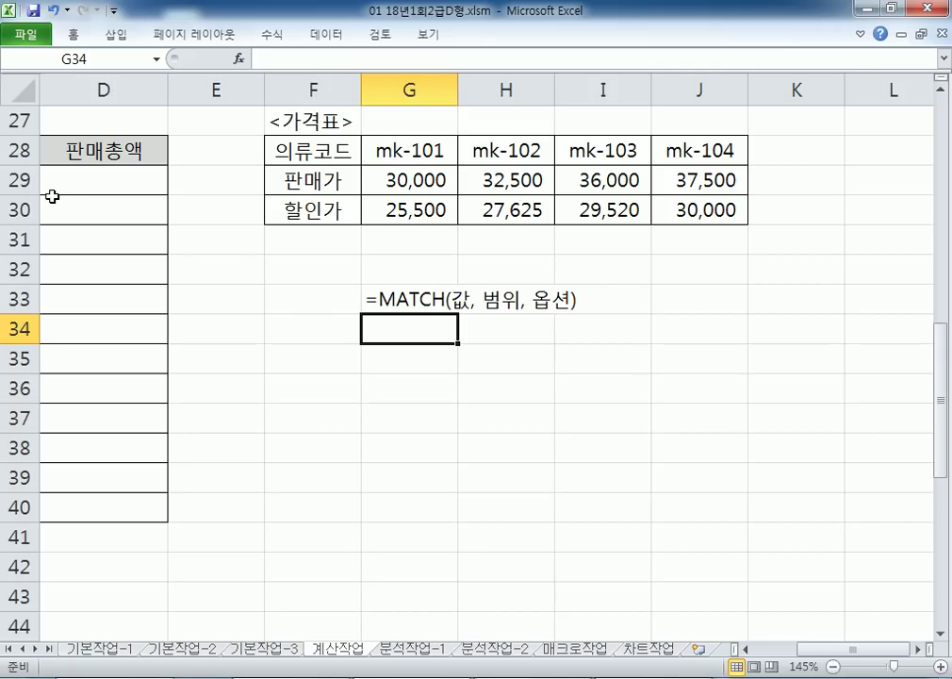
Compare the sales table's clothing codes with the codes in the 가격표 header
key("Home")
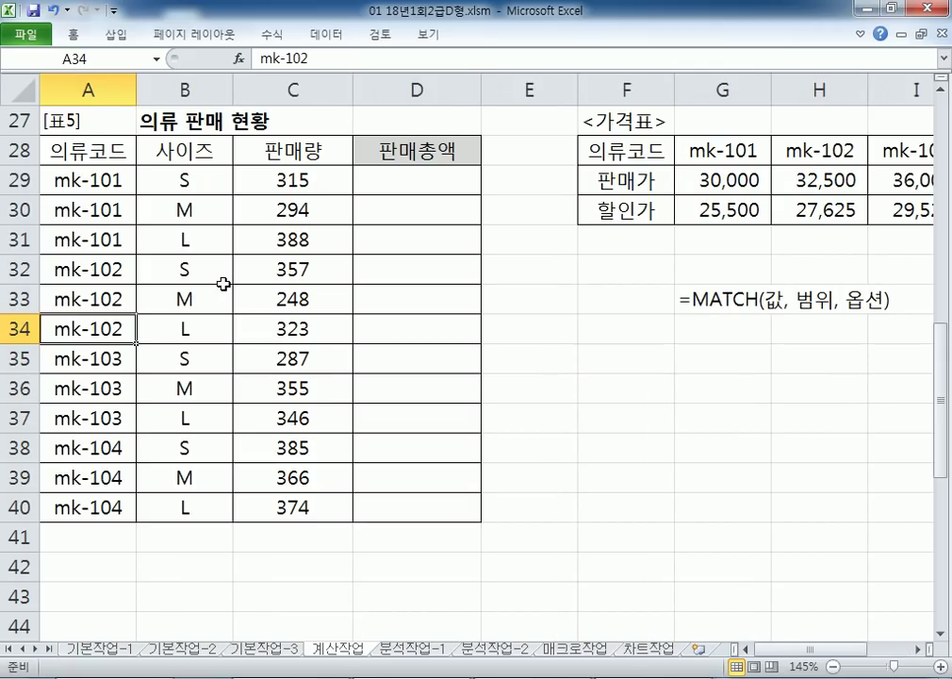
left_click(816, 146)
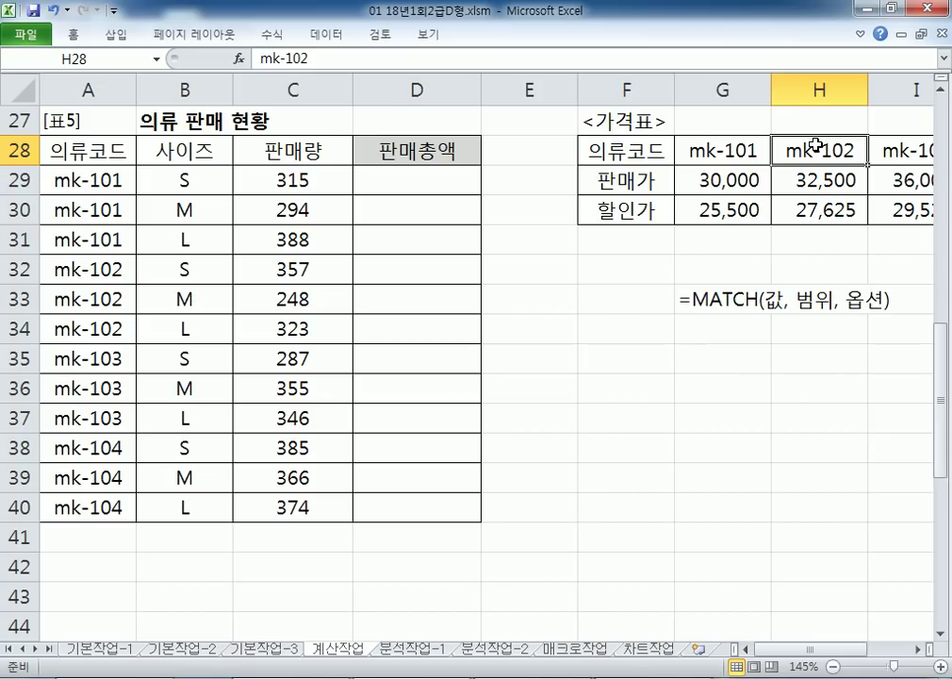
left_click(82, 358)
left_click(882, 146)
left_click(113, 479)
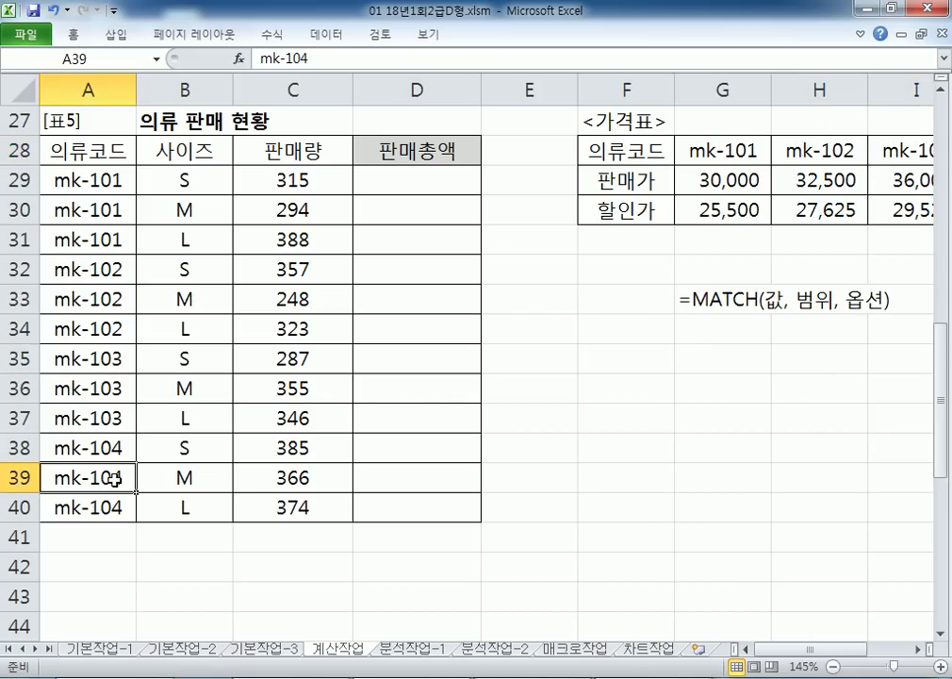
left_click_drag(754, 649, 799, 650)
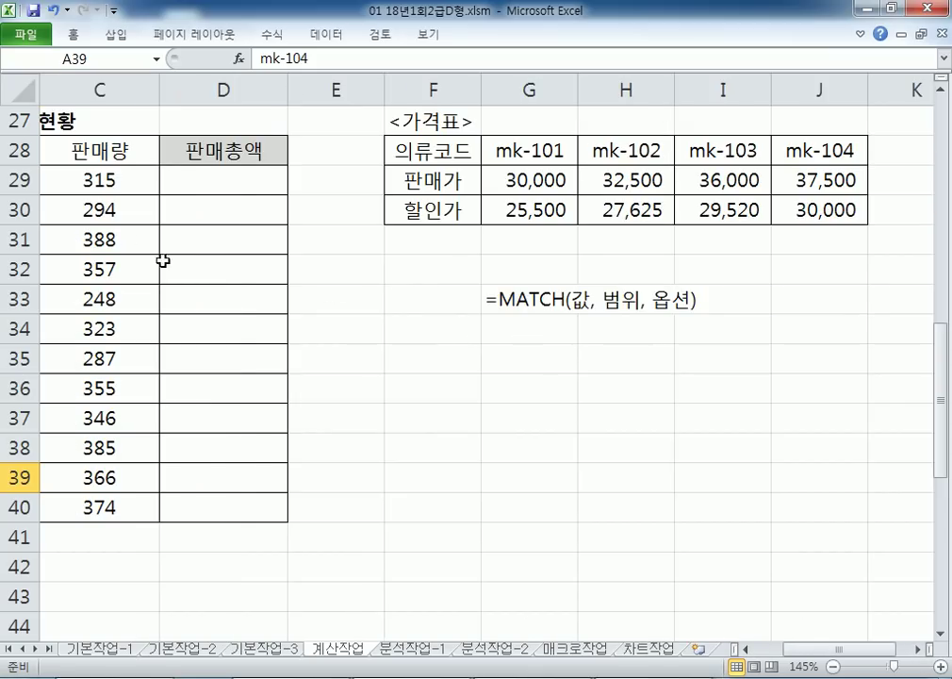
left_click(170, 183)
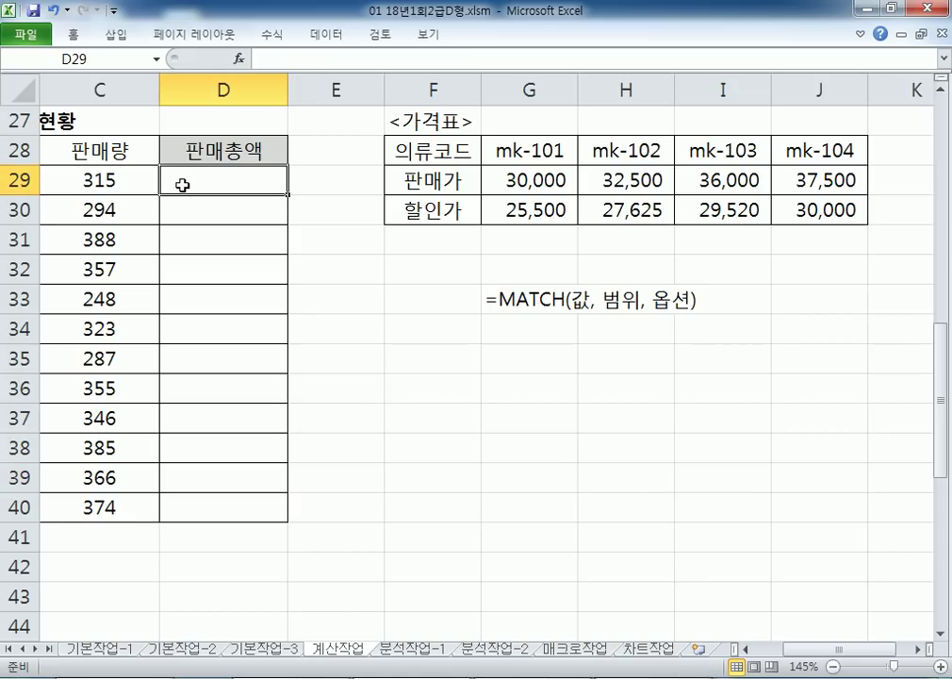
Enter the test formula =MATCH(A29,$G$28:$J$28,0) in G35, returning 1
left_click(502, 350)
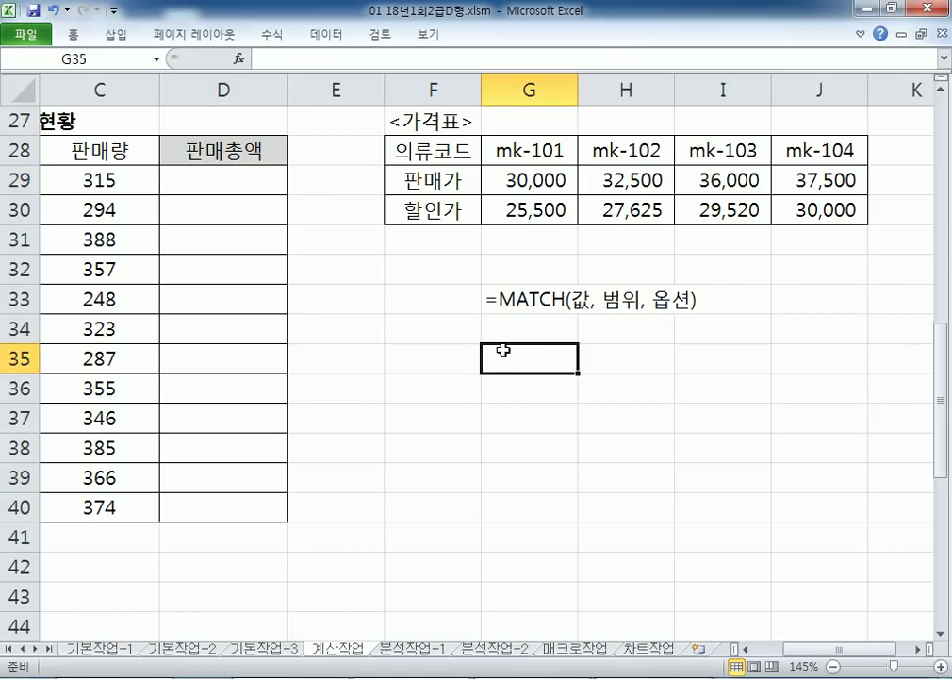
type("=ㅡㅁㅅ")
key("BackSpace")
key("BackSpace")
key("BackSpace")
type("match(")
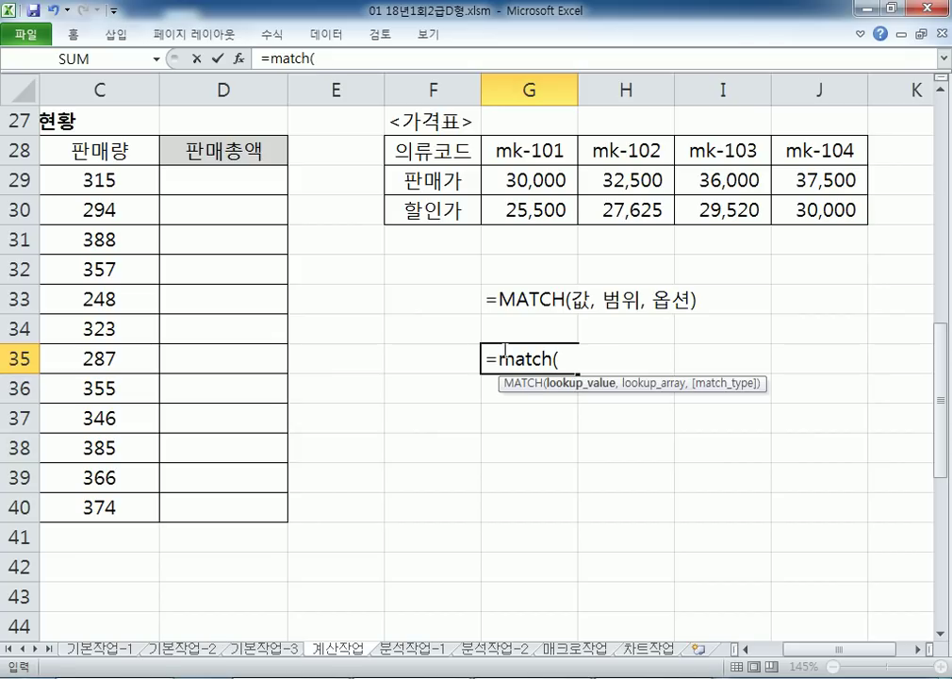
left_click_drag(803, 651, 773, 655)
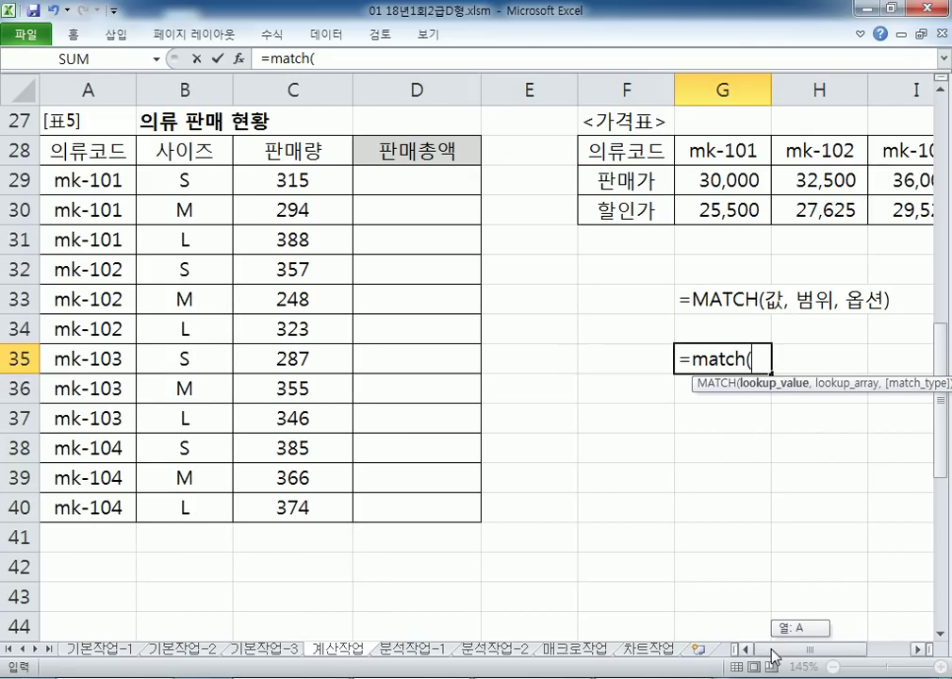
left_click(100, 179)
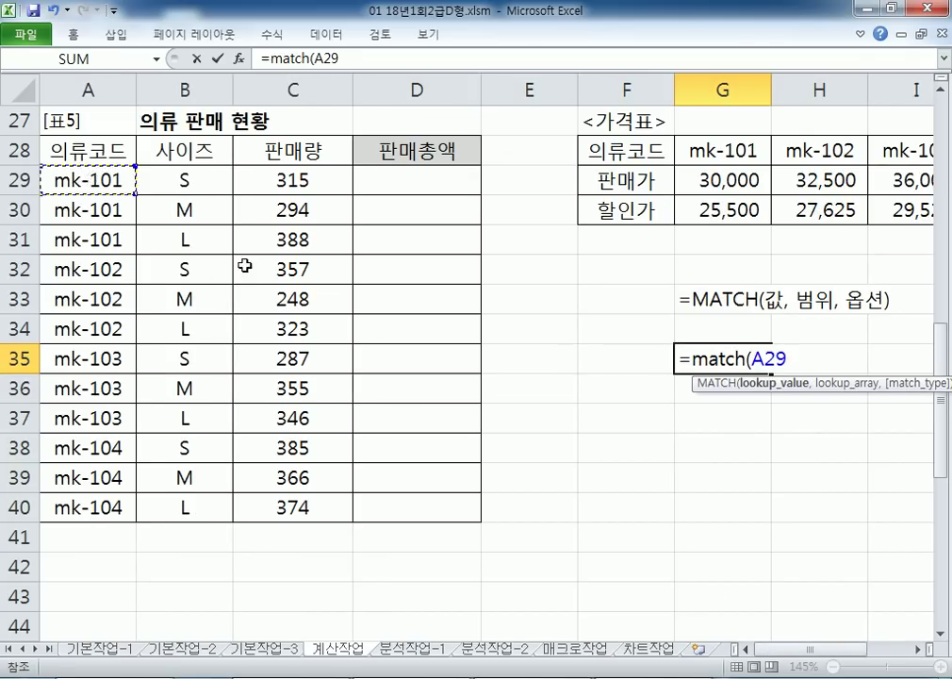
left_click_drag(773, 651, 819, 650)
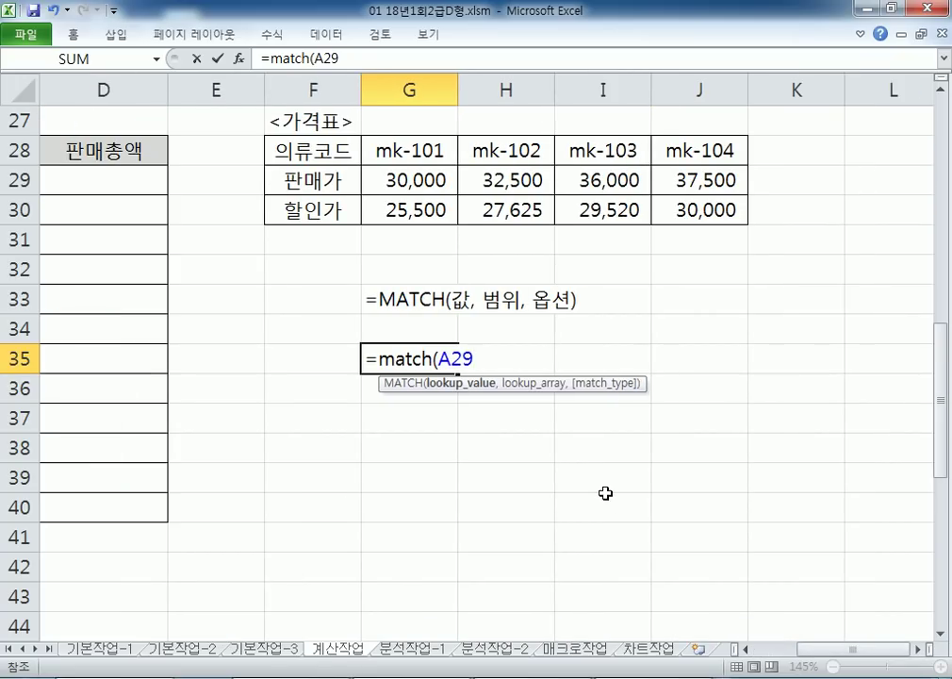
type(",")
left_click_drag(383, 152, 671, 149)
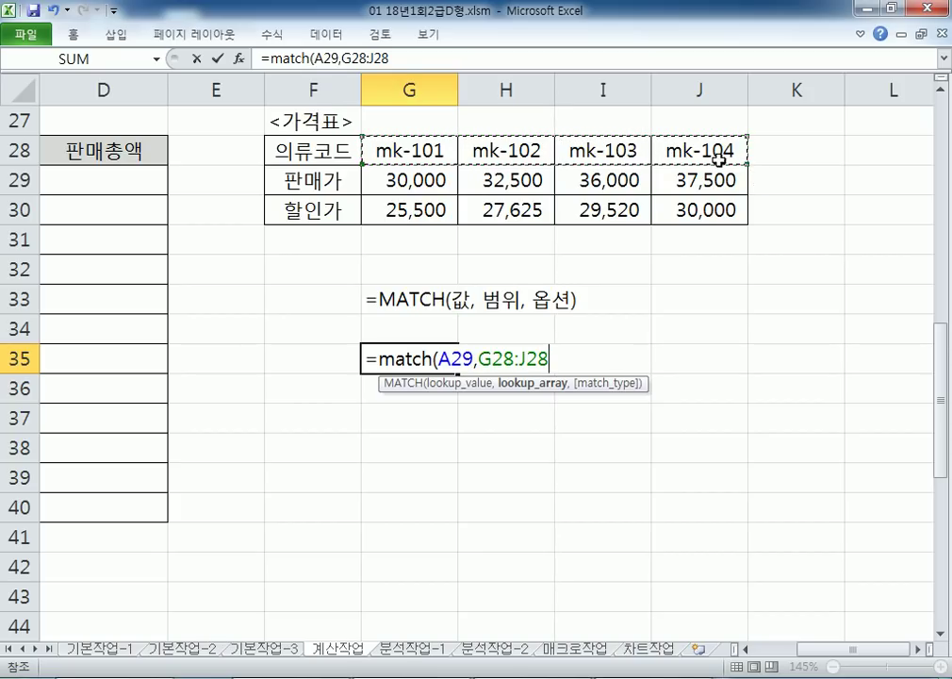
key("F4")
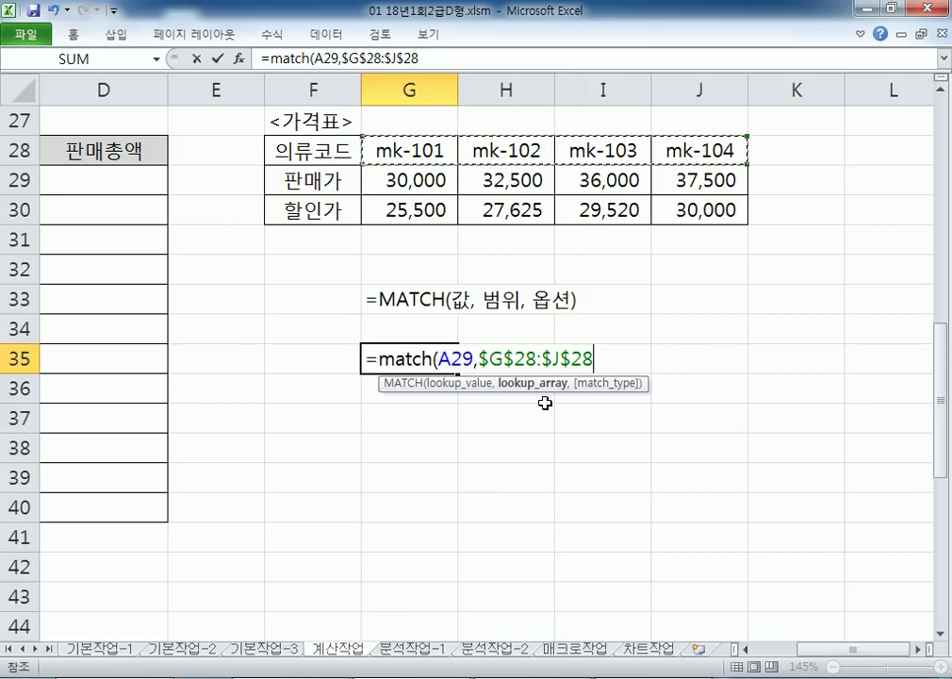
type(",0")
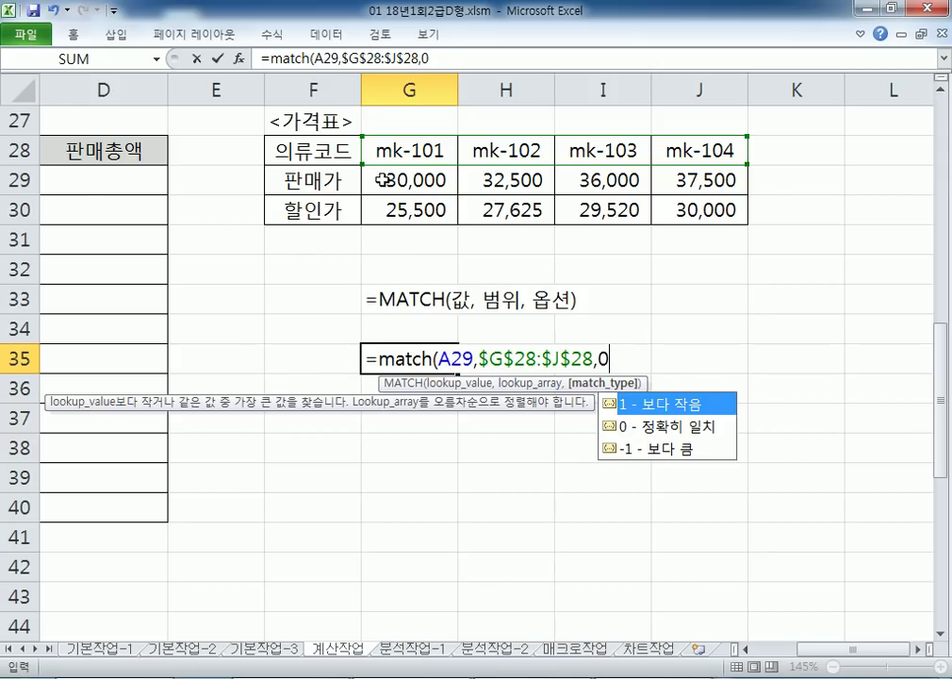
key("Return")
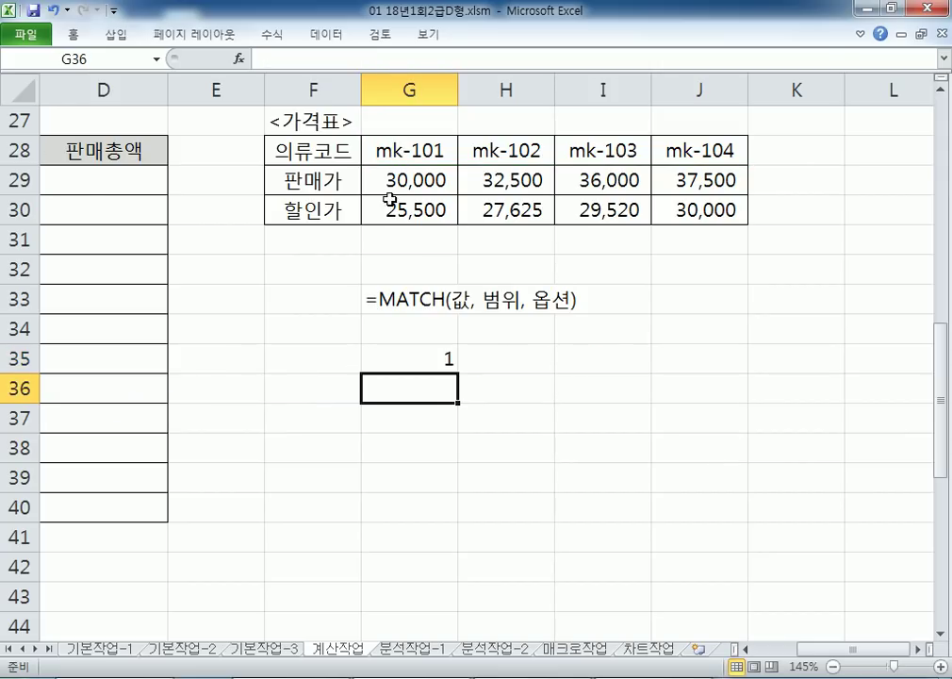
left_click(449, 364)
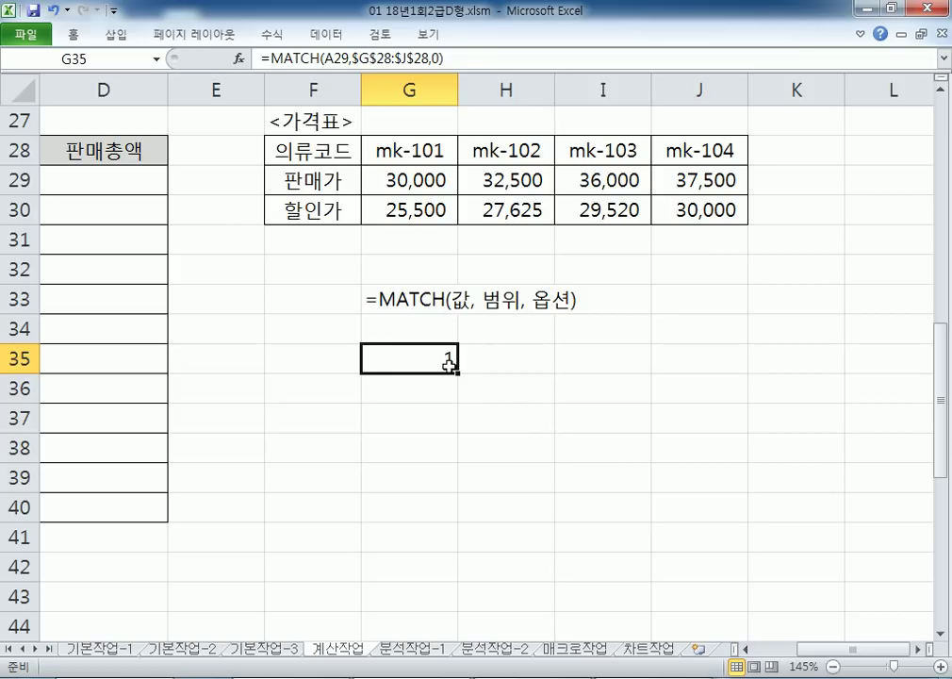
Copy G35's MATCH formula into D29 and fill it down through D40
double_click(448, 364)
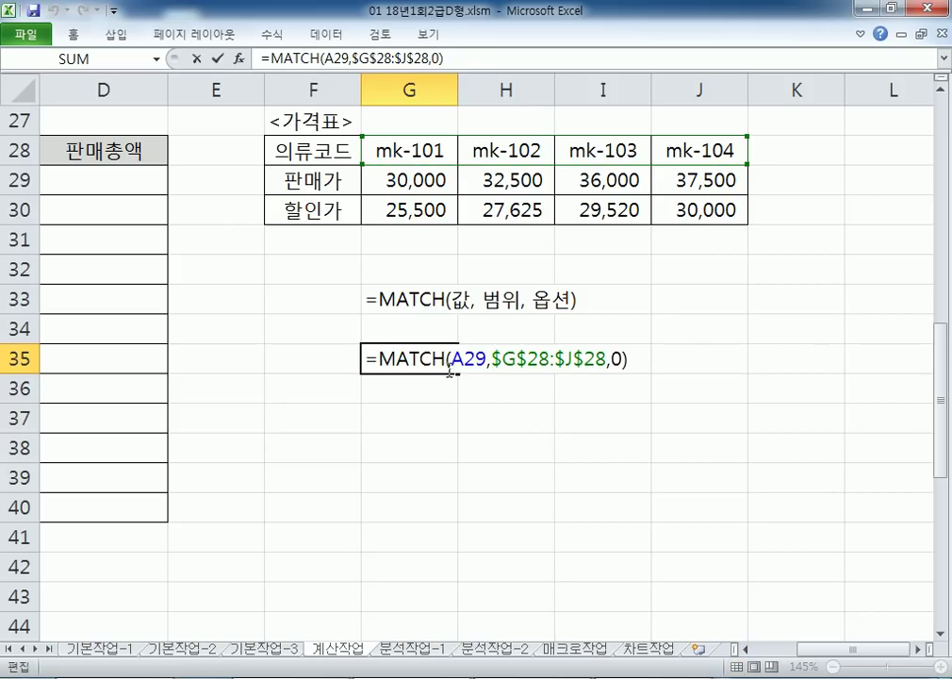
key("Escape")
key("F2")
left_click_drag(371, 359, 671, 355)
key("ctrl+c")
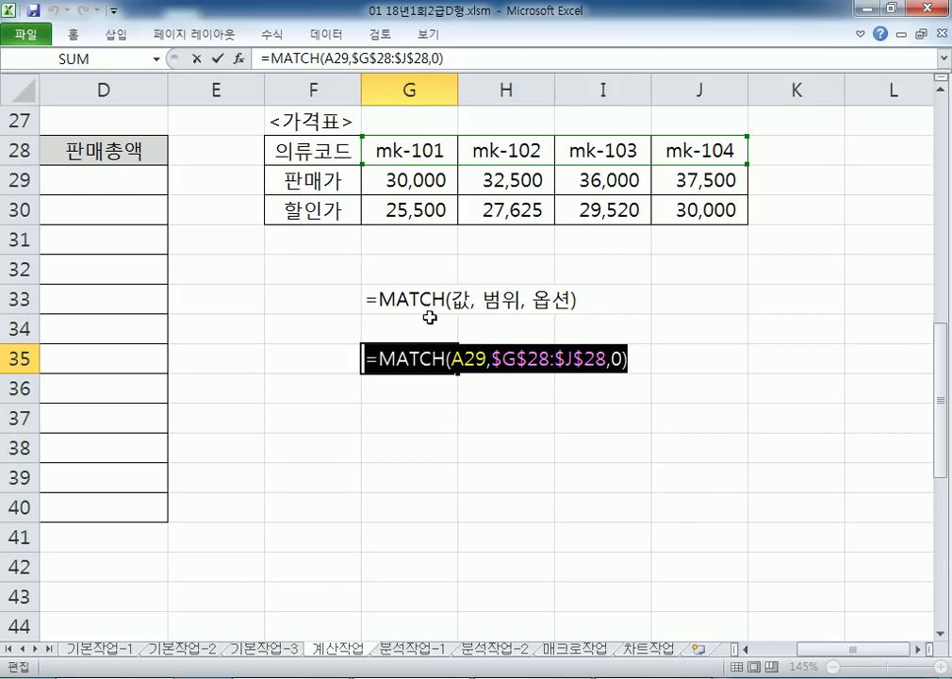
key("Escape")
double_click(102, 177)
key("ctrl+v")
key("Return")
left_click(153, 188)
double_click(170, 193)
left_click(117, 188)
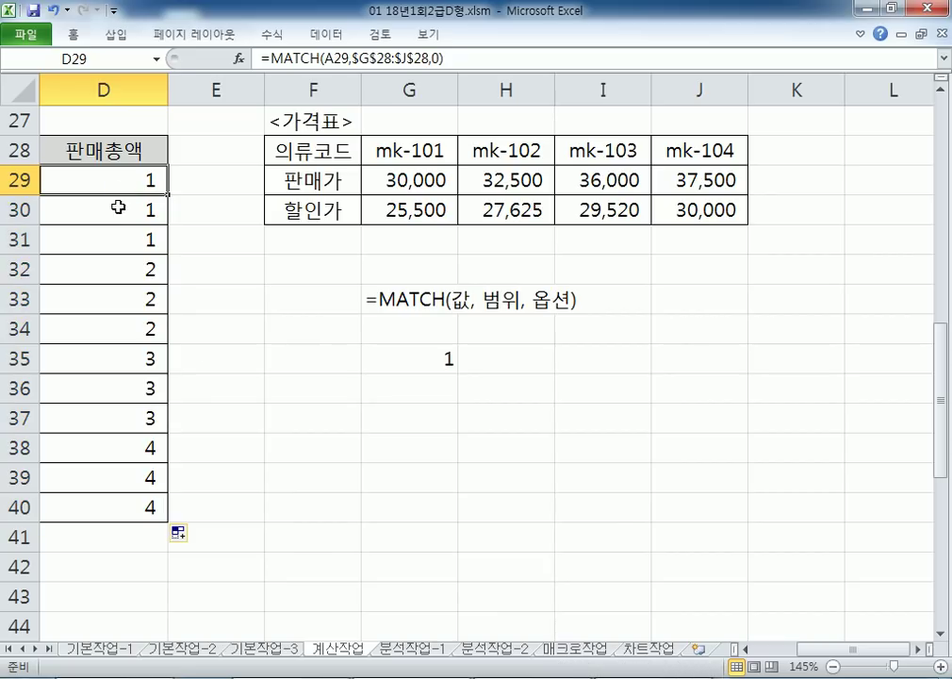
Verify the D-column MATCH positions against each row's clothing code and the price table
left_click_drag(799, 650, 775, 641)
scroll(521, 502, "down", 1)
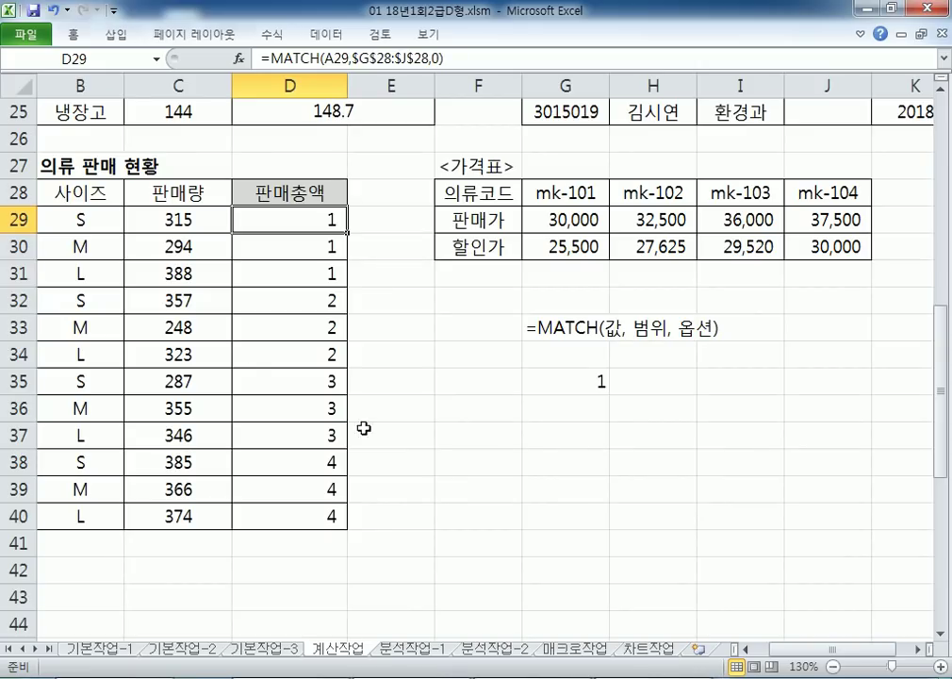
key("Left")
key("Left")
key("Left")
left_click(79, 377)
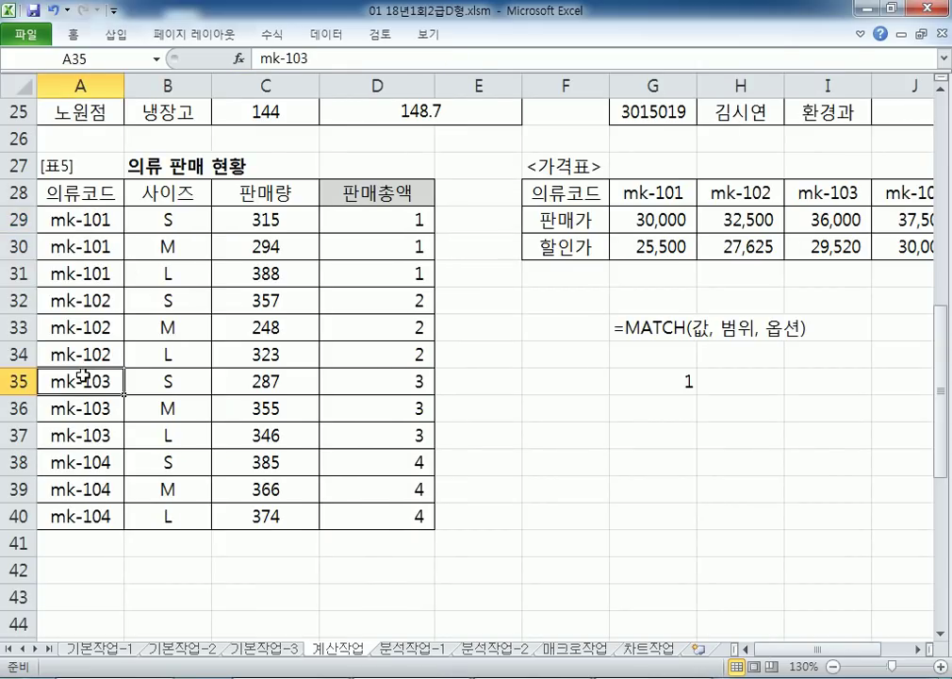
left_click(396, 380)
left_click(83, 462)
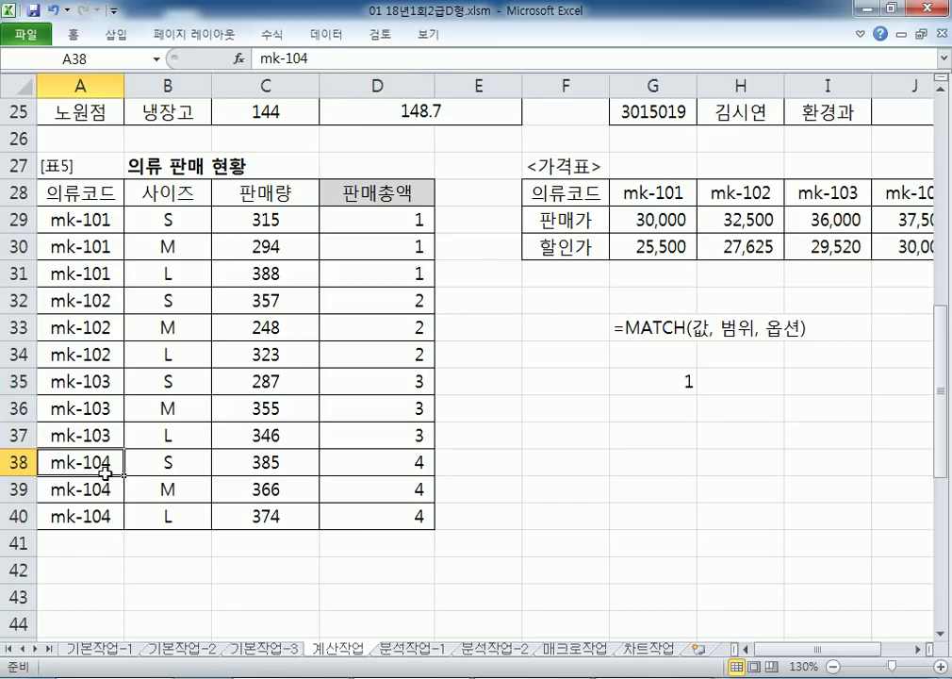
left_click(401, 461)
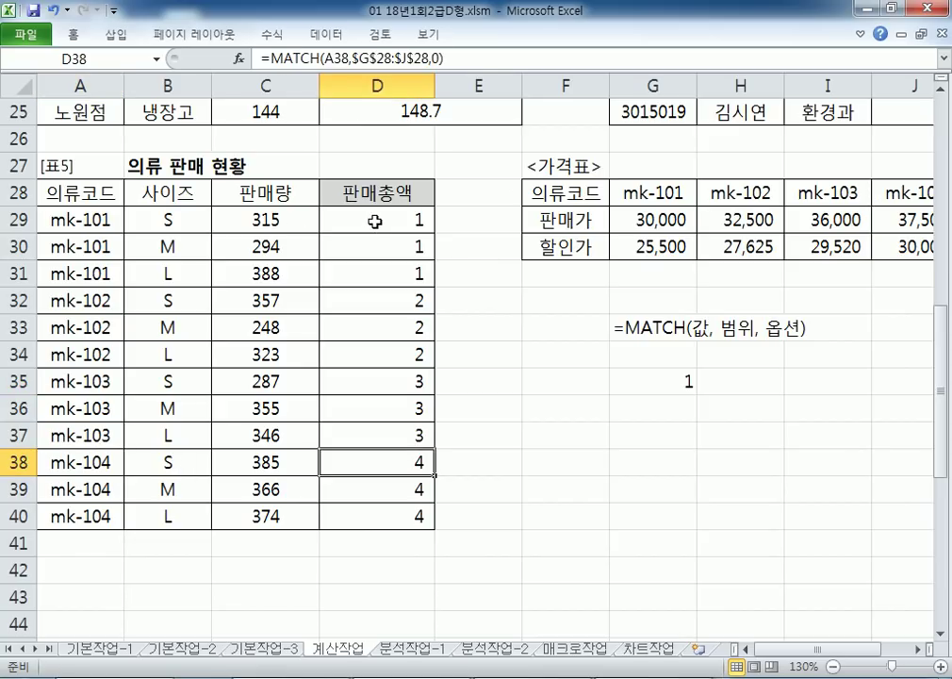
left_click(75, 223)
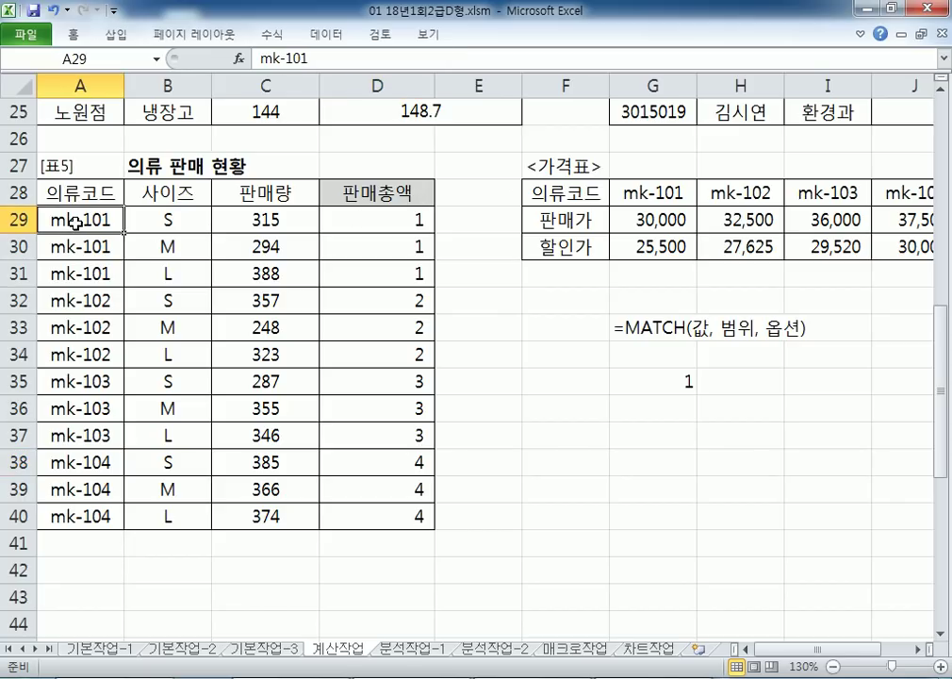
left_click(83, 354)
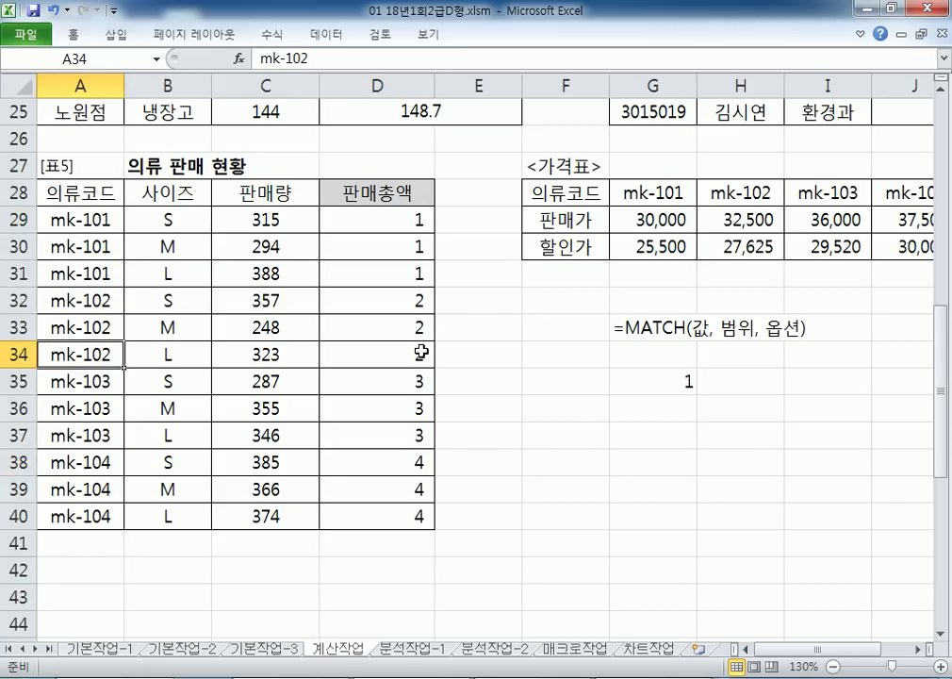
left_click(427, 350)
left_click(642, 193)
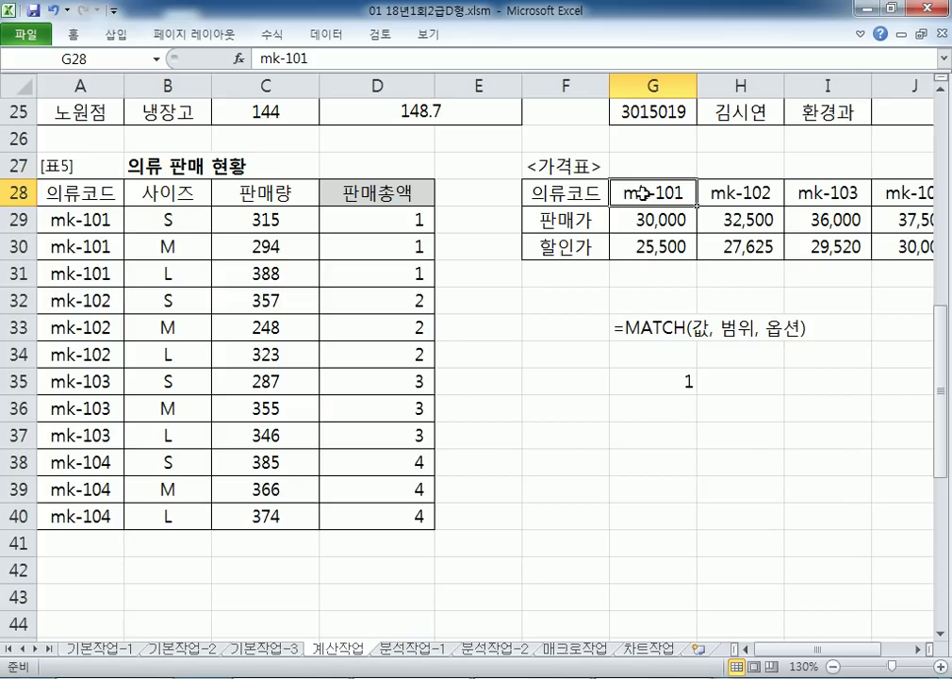
left_click(645, 253)
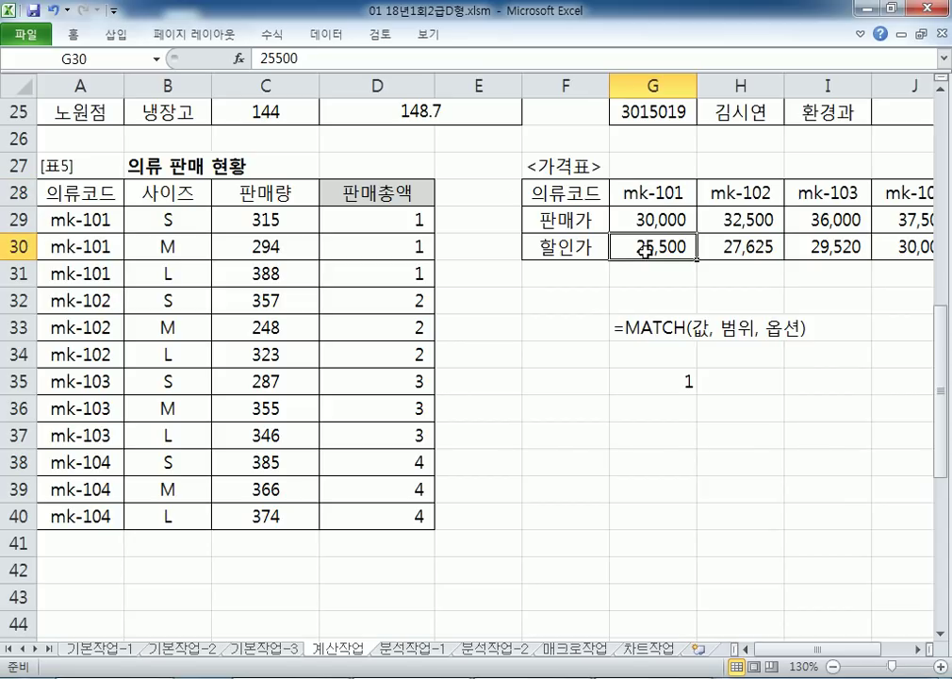
Delete the G35 draft formula and select the 할인가 prices G30:J30
left_click(661, 375)
key("Delete")
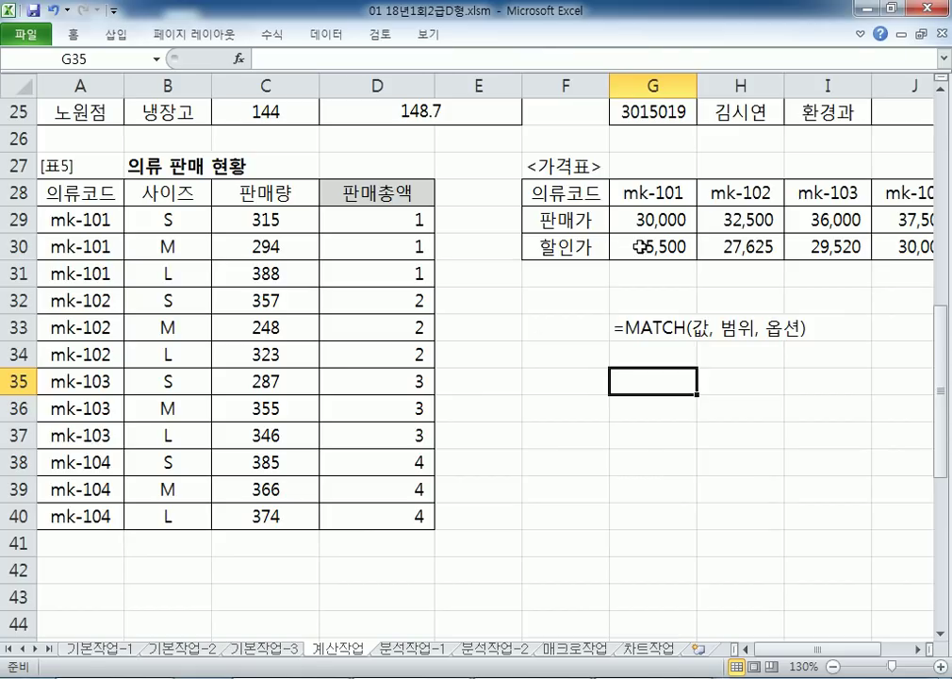
left_click_drag(637, 246, 907, 243)
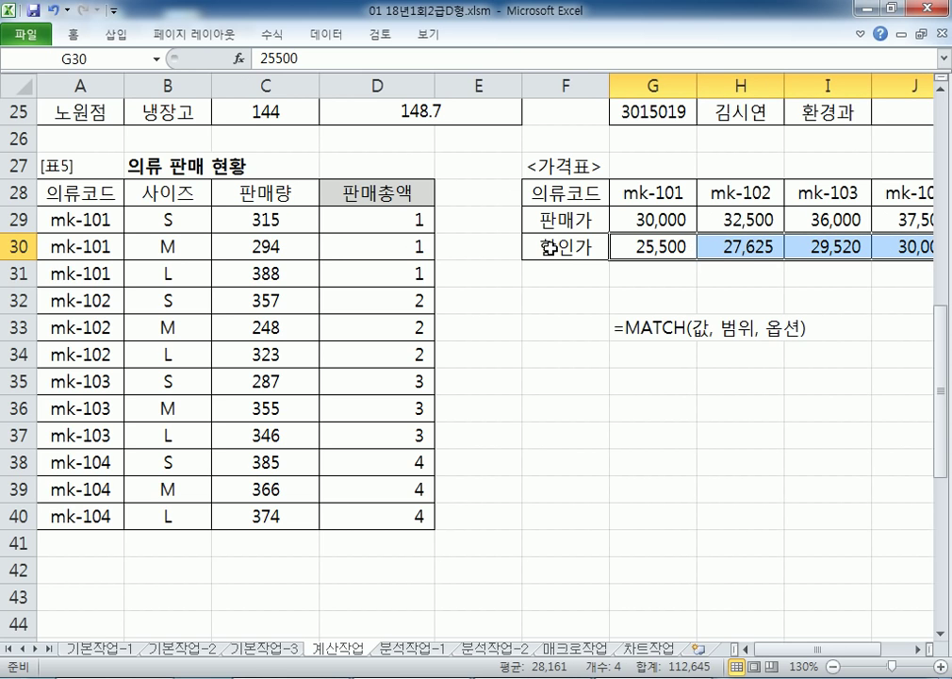
key("alt+Tab")
key("alt+Tab")
key("alt+Tab")
key("alt+Tab")
left_click_drag(648, 247, 919, 247)
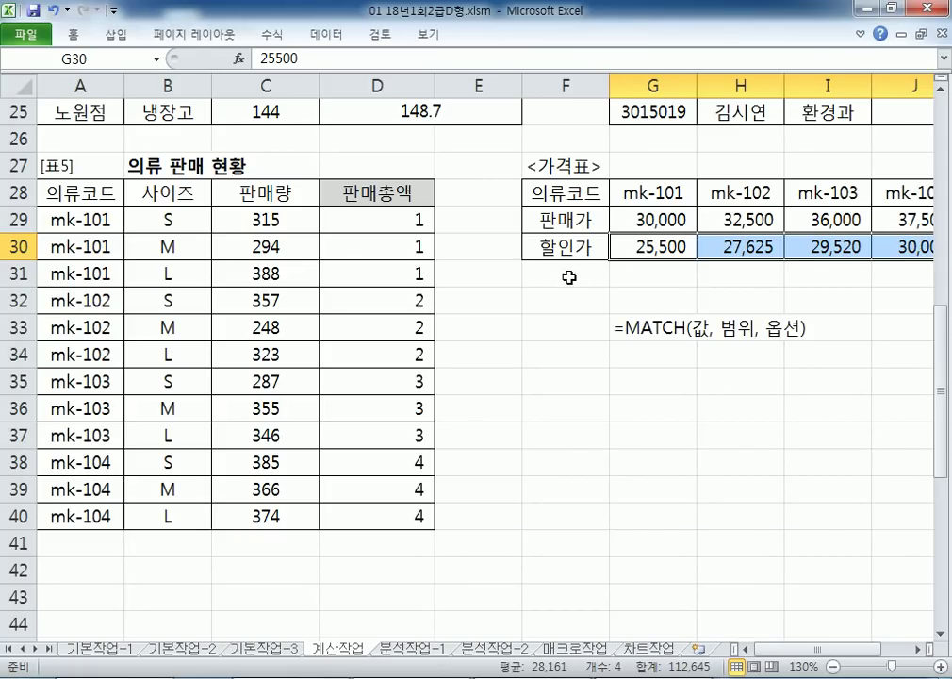
Start an INDEX formula in E29 using the 할인가 prices G30:J30 as its range
left_click(457, 225)
type("=INDEX(")
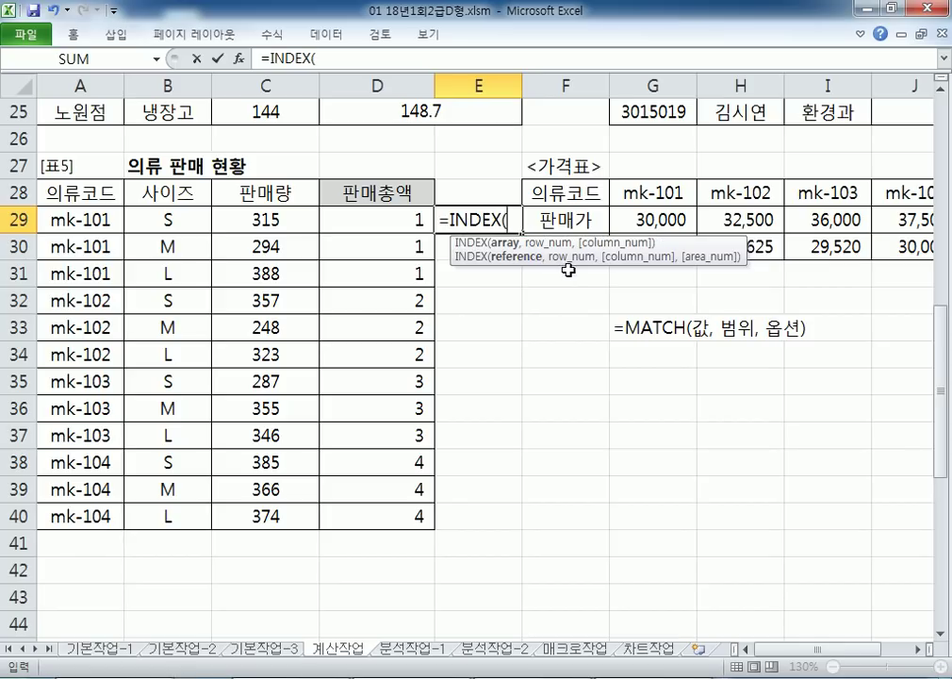
key("Return")
left_click(497, 394)
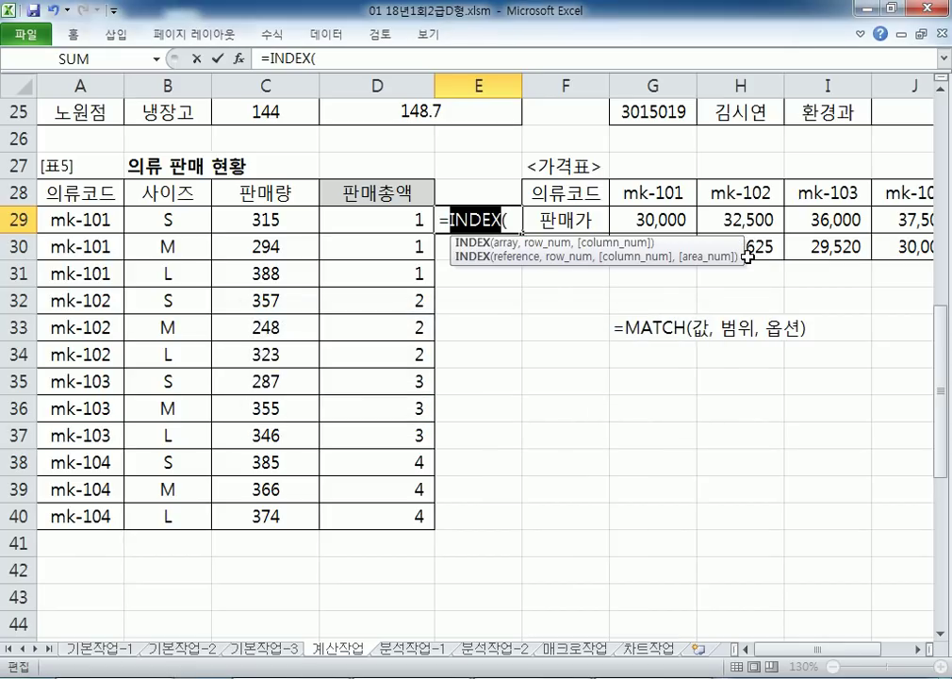
left_click_drag(910, 247, 633, 297)
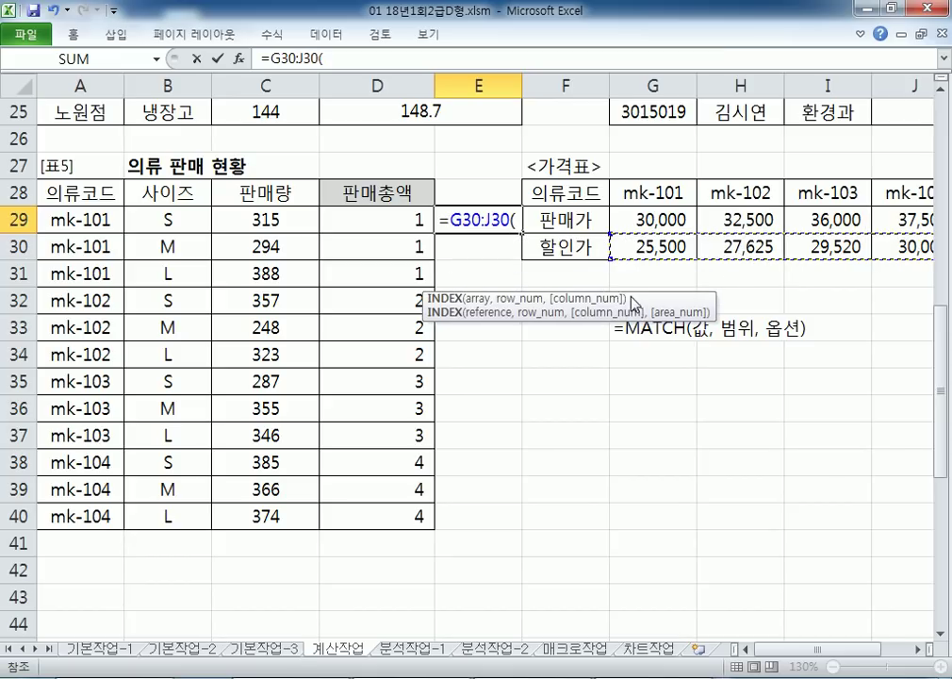
left_click_drag(637, 247, 928, 247)
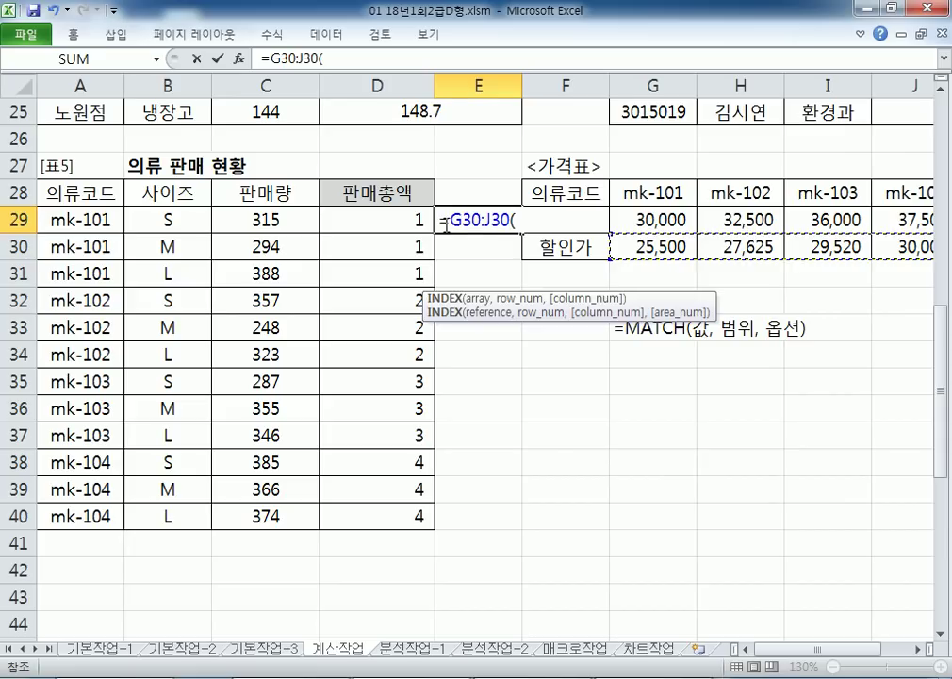
Complete E29 as =INDEX($G$30:$J$30,1,D29) with an absolute price range
left_click(484, 227)
key("Home")
key("Right")
type("INDEX(G30:J30")
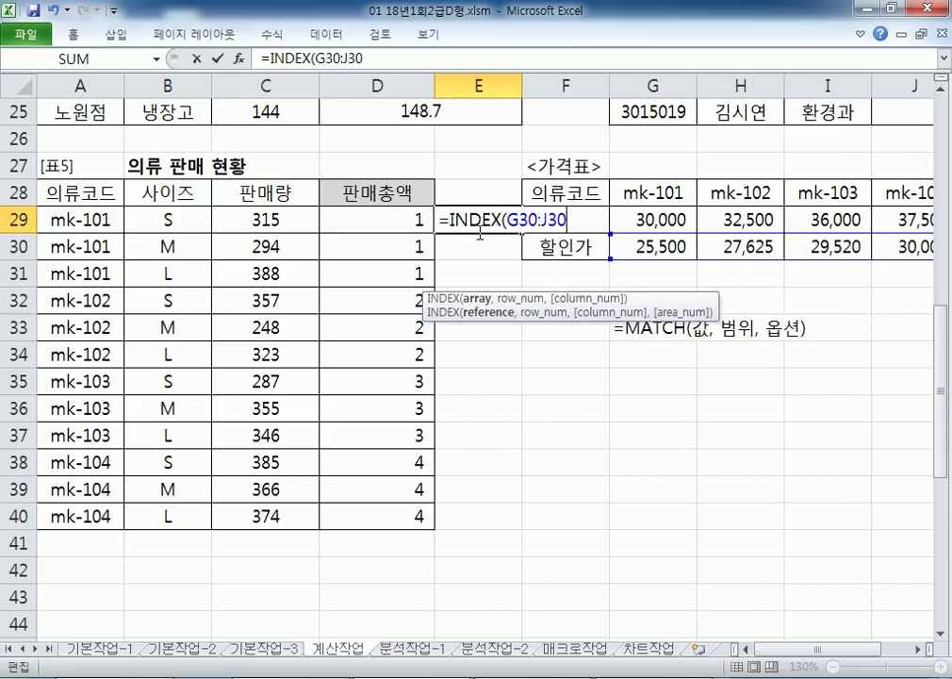
type(",")
left_click_drag(519, 220, 574, 229)
key("F4")
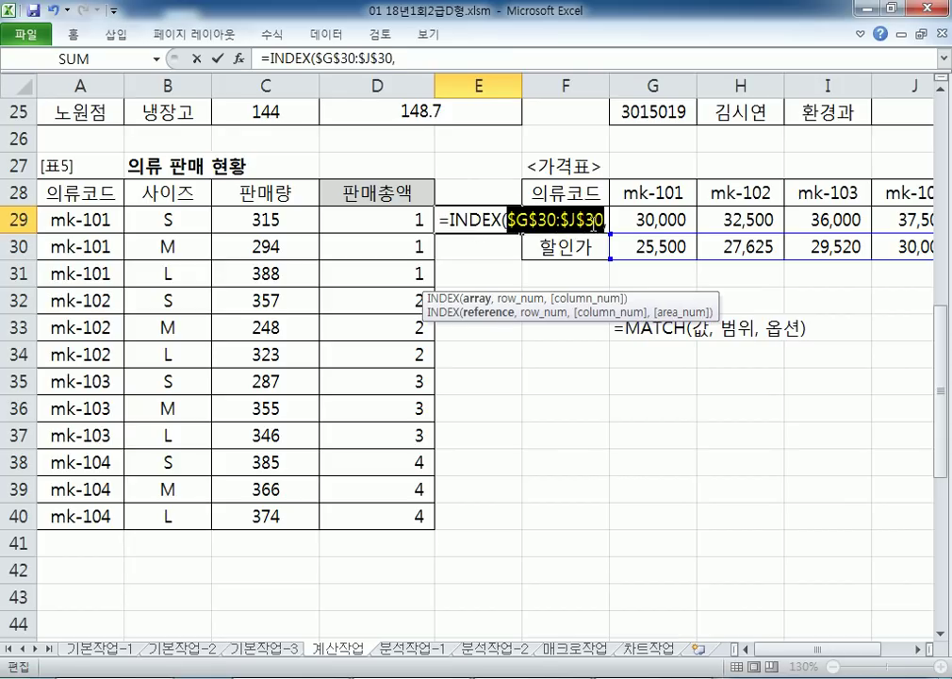
left_click(604, 219)
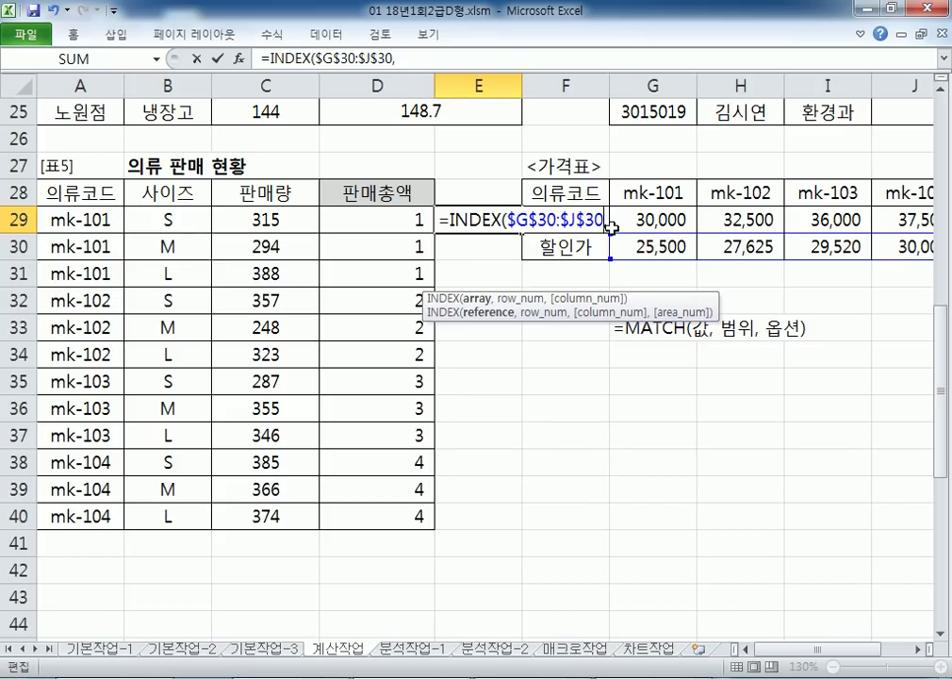
type("1")
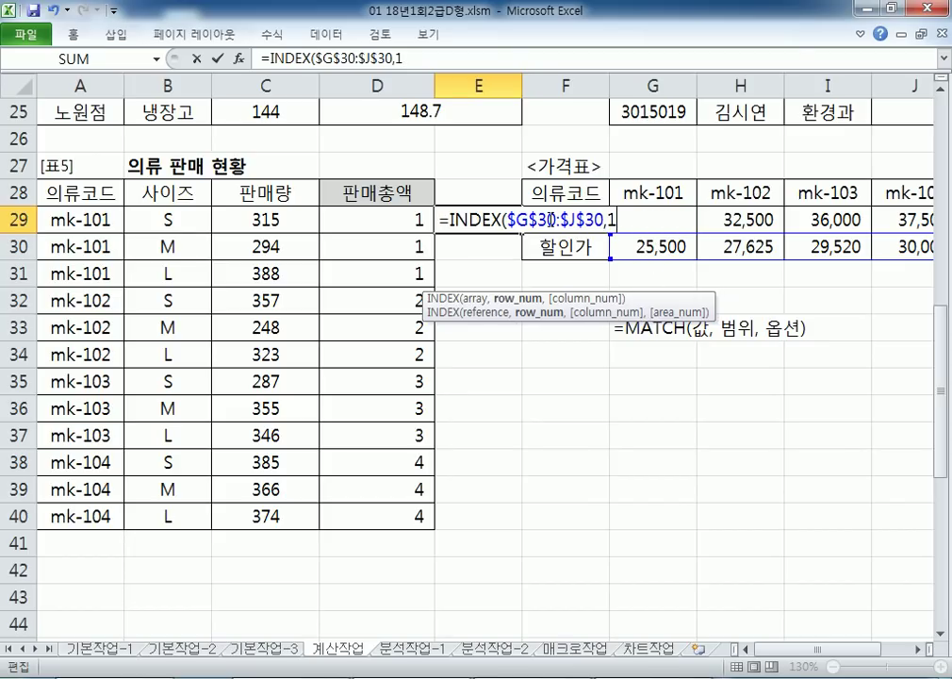
type(",,")
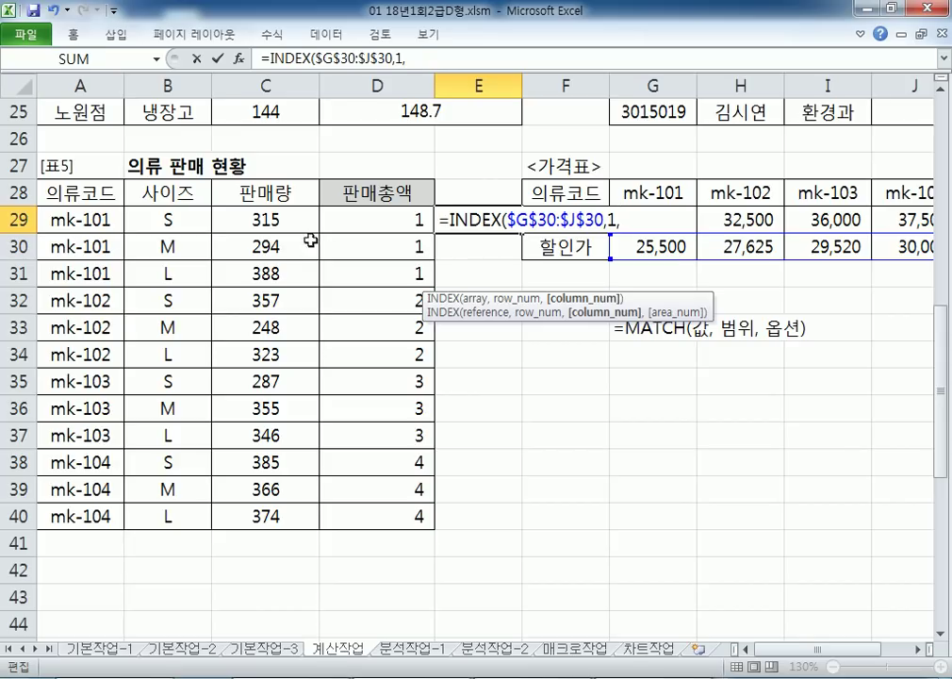
left_click(333, 217)
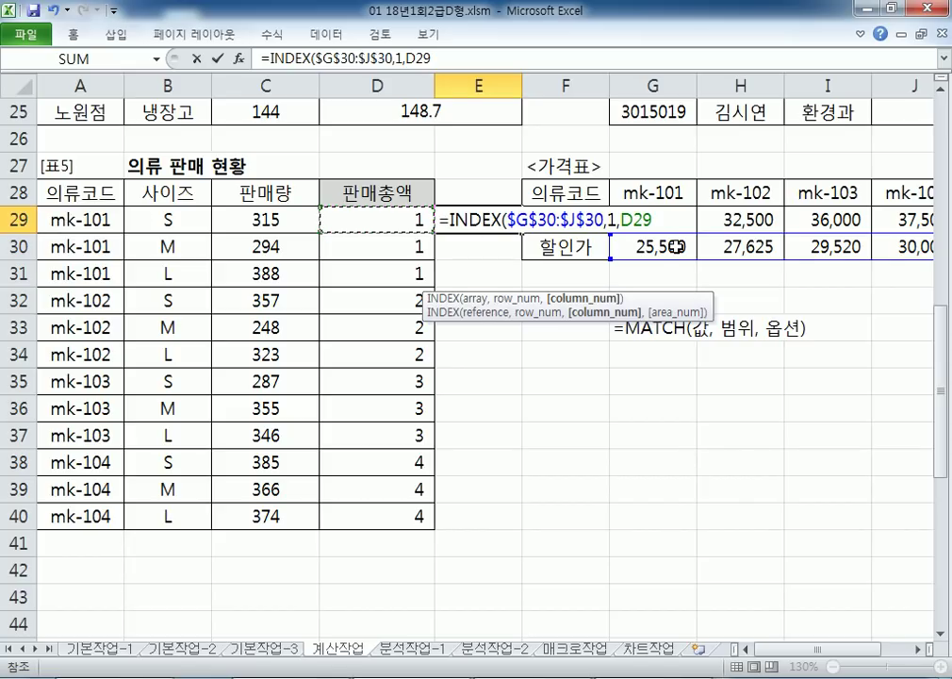
key("Return")
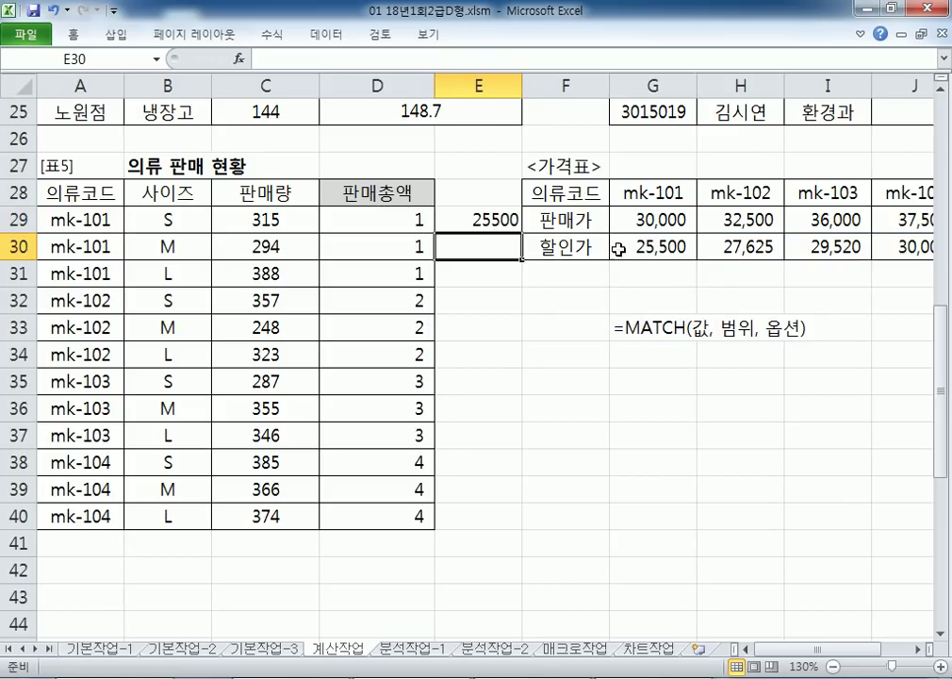
Fill the INDEX formula down to E40 and check results against prices and quantities
left_click(508, 224)
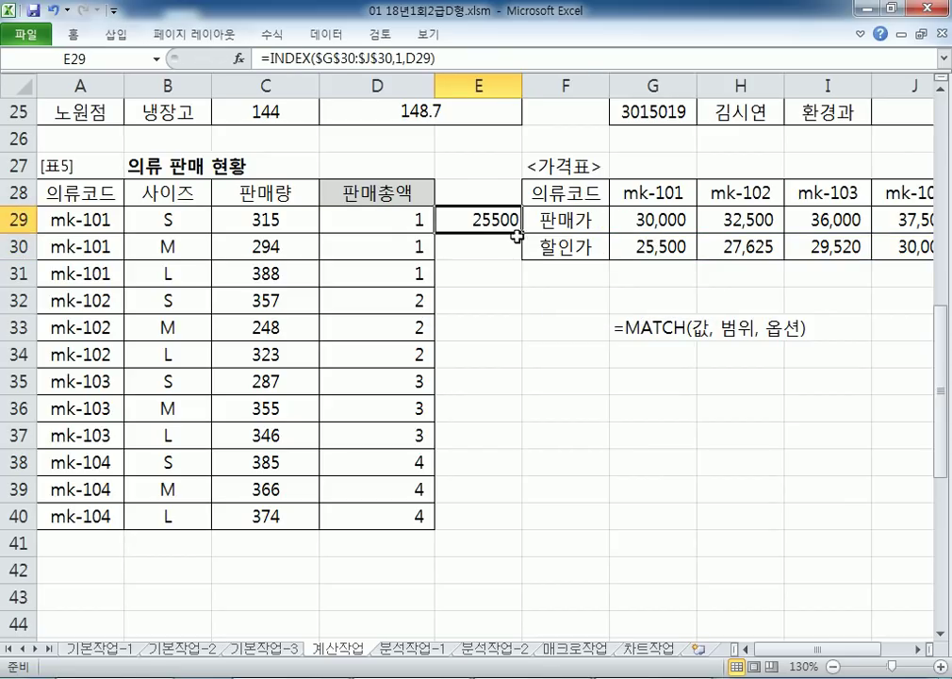
left_click_drag(520, 232, 520, 521)
left_click(500, 520)
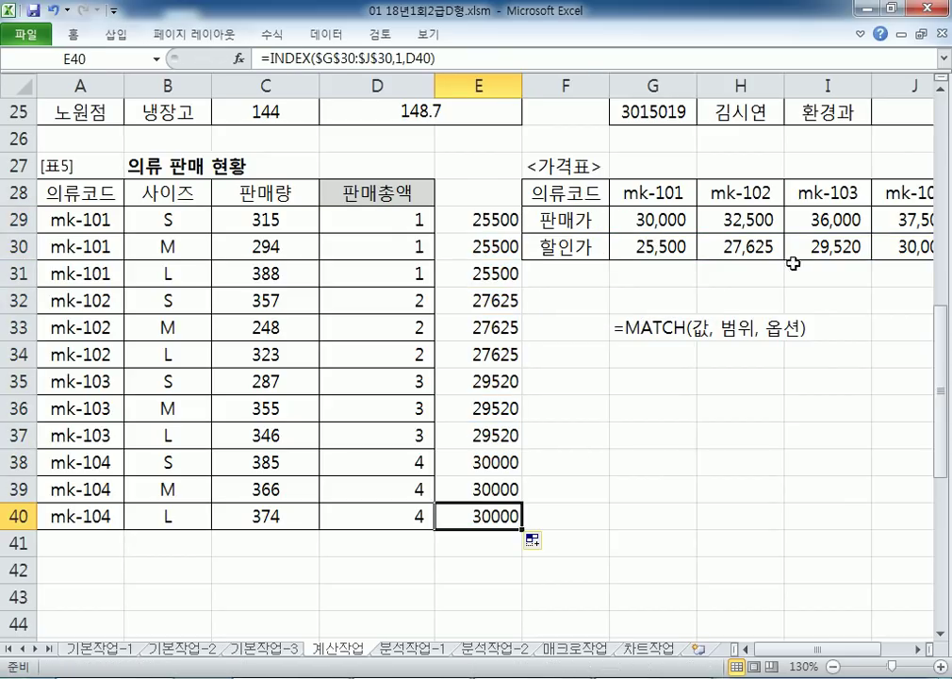
left_click(905, 246)
left_click(485, 435)
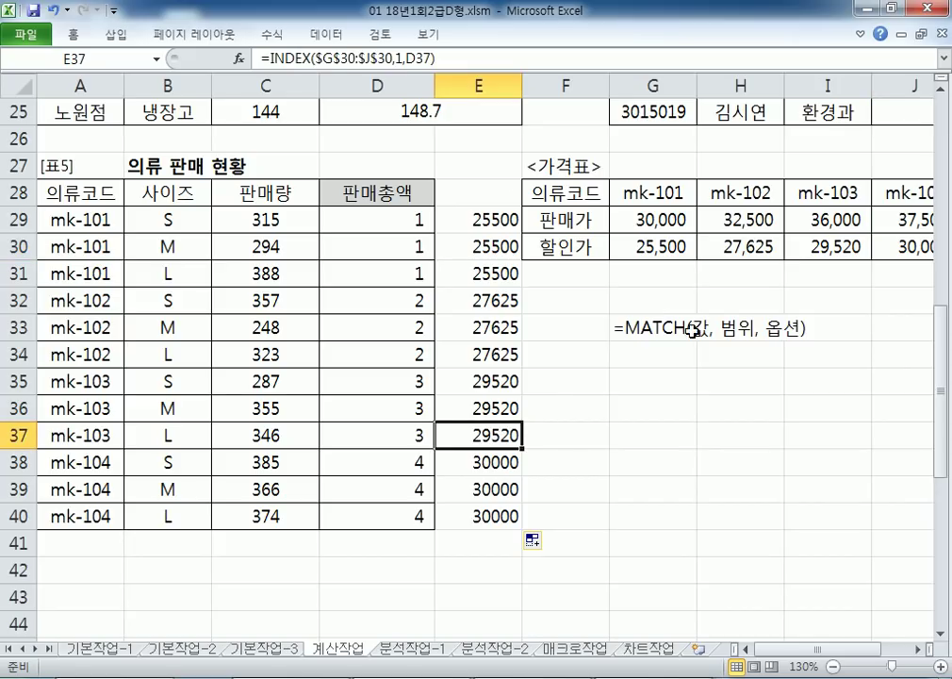
left_click(795, 242)
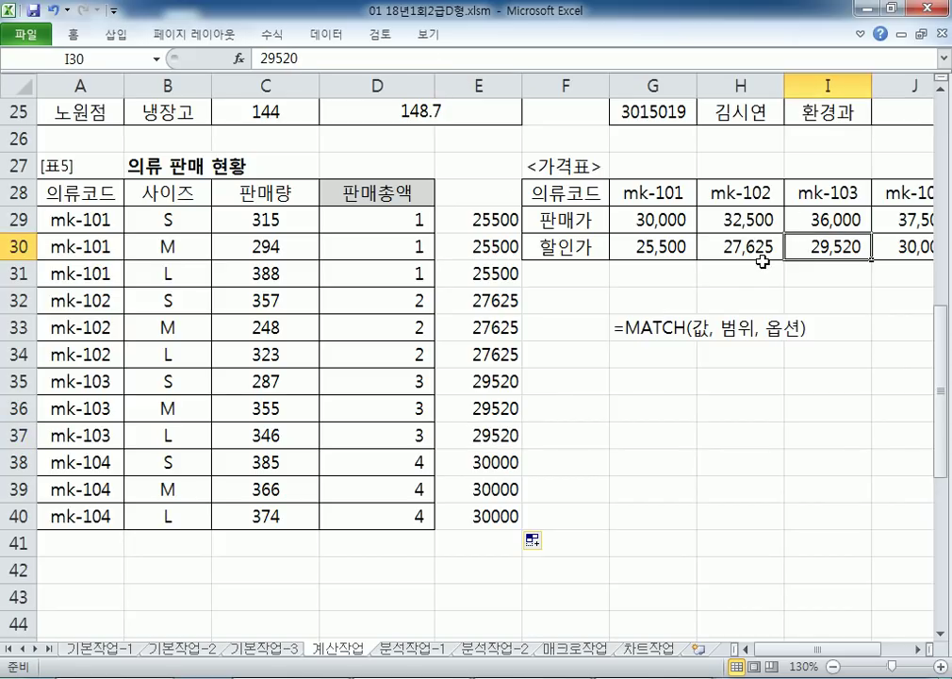
left_click(269, 219)
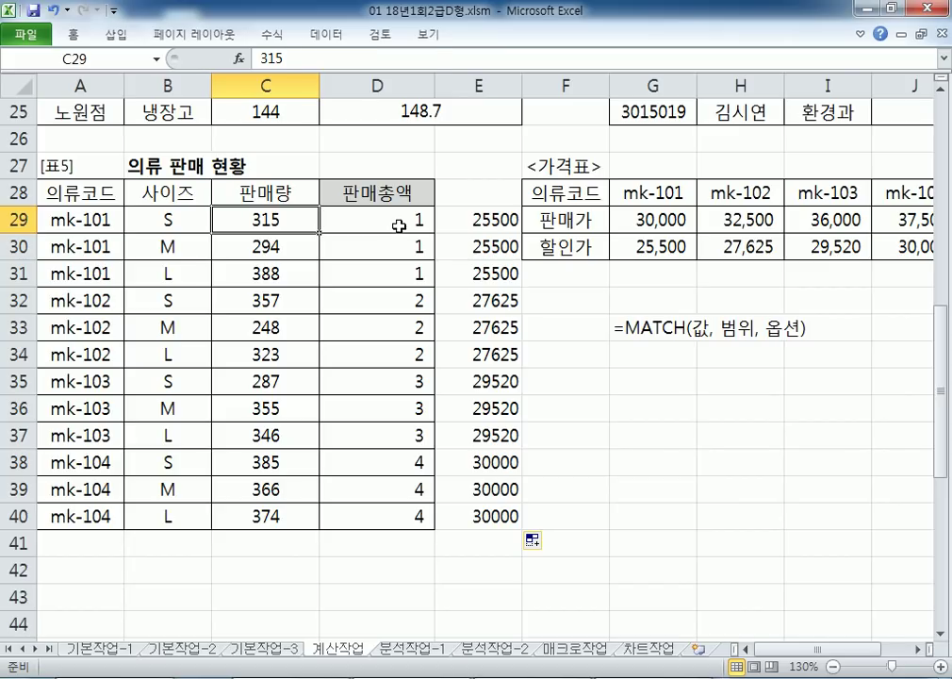
left_click(400, 229)
left_click(294, 215)
Draft the line = C29 * 할인가 below the Notepad task notes
key("alt+Tab")
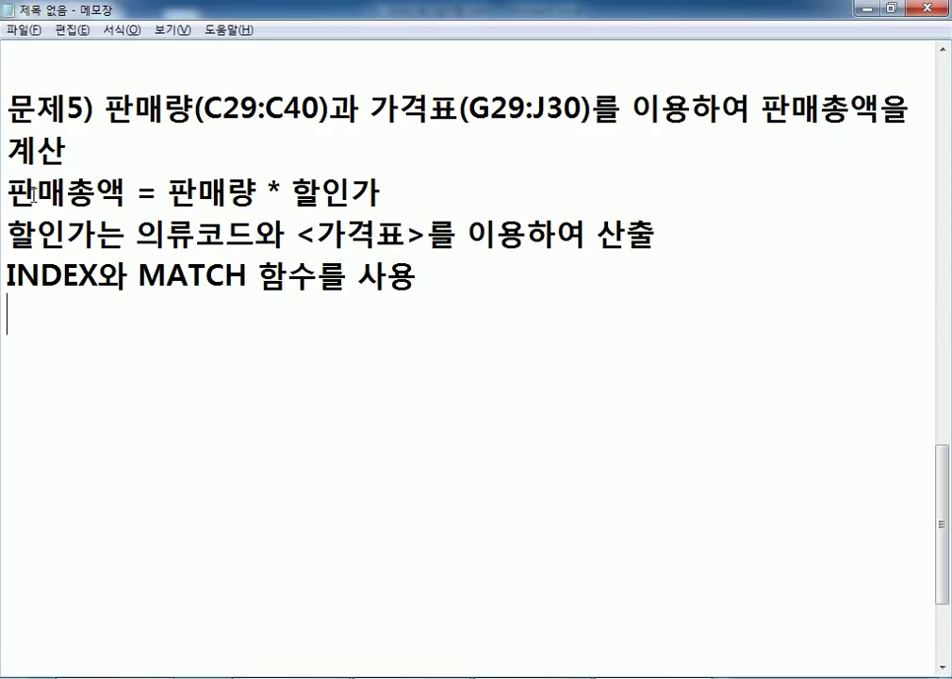
left_click_drag(8, 194, 380, 194)
left_click(35, 336)
type("=")
type(" 파")
key("BackSpace")
key("BackSpace")
key("BackSpace")
type("판매")
type("량 * 하")
type("ㄹ인가")
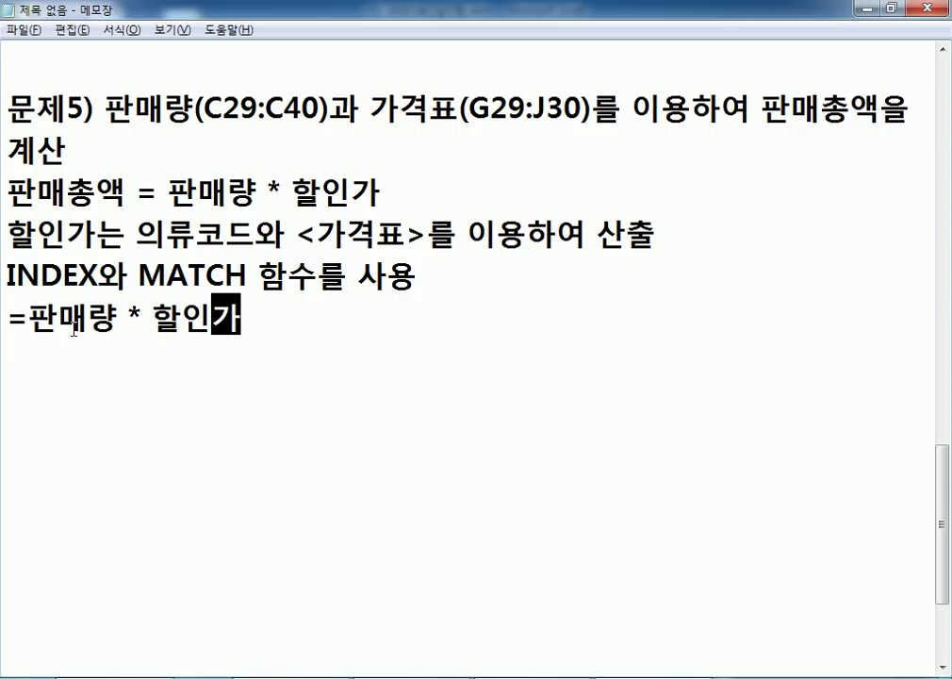
left_click(118, 324)
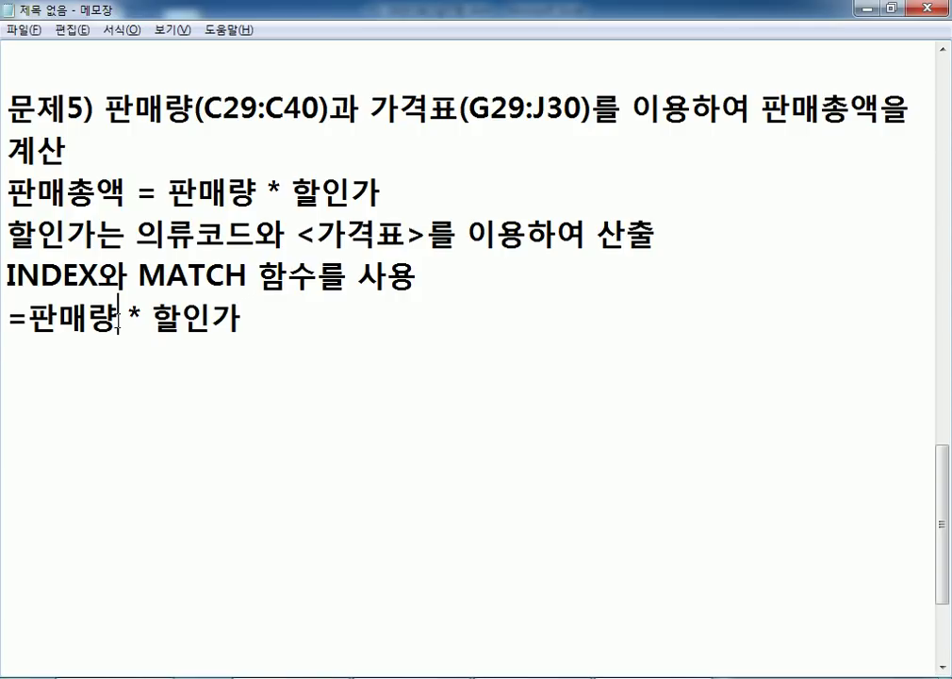
key("alt+Tab")
key("alt+Tab")
type("C29")
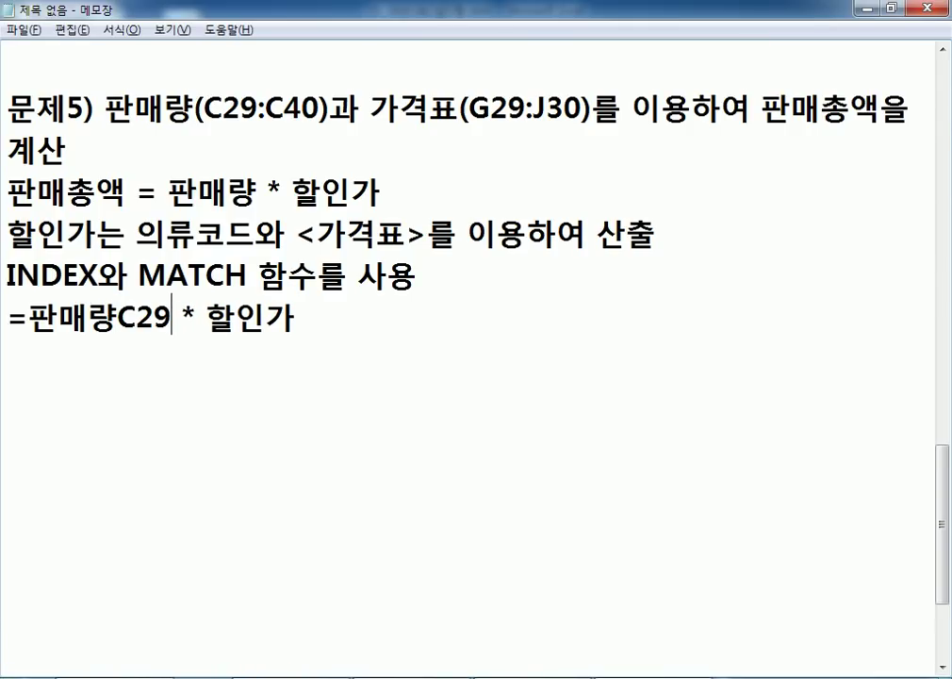
key("Delete")
key("Delete")
key("Delete")
left_click(205, 319)
Replace 할인가 with E29's INDEX($G$30:$J$30,1,D29) formula copied from Excel
key("alt+Tab")
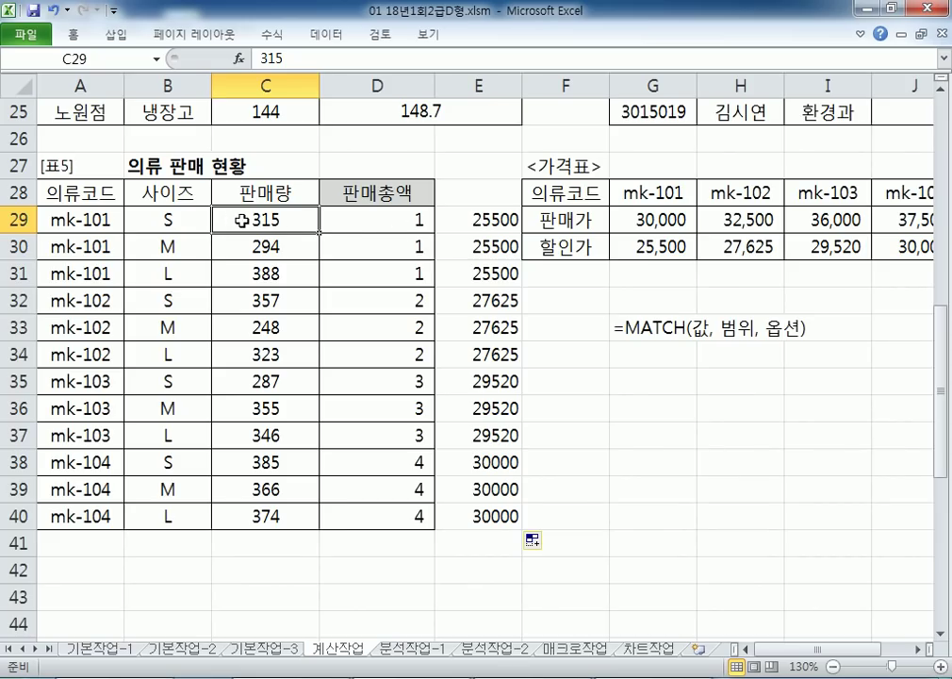
left_click(76, 220)
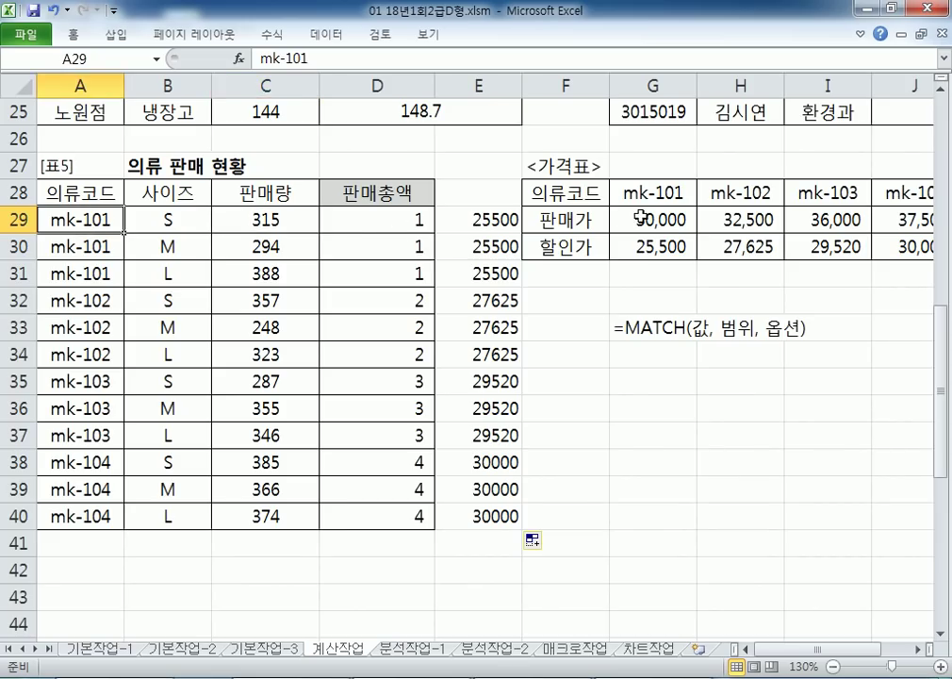
left_click(512, 218)
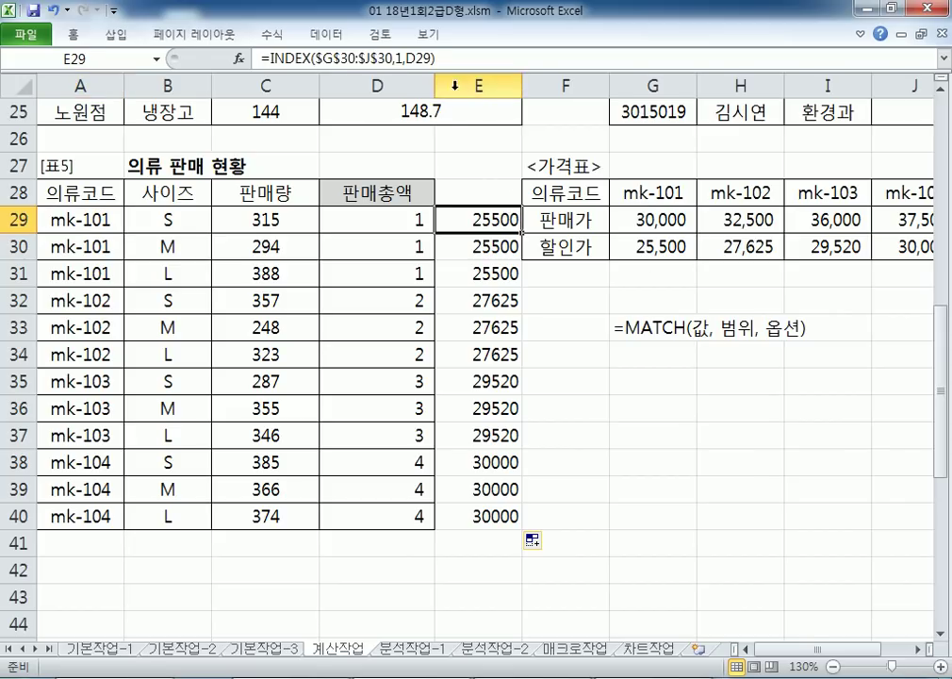
left_click(450, 60)
left_click_drag(451, 60, 259, 59)
key("ctrl+c")
key("alt+Tab")
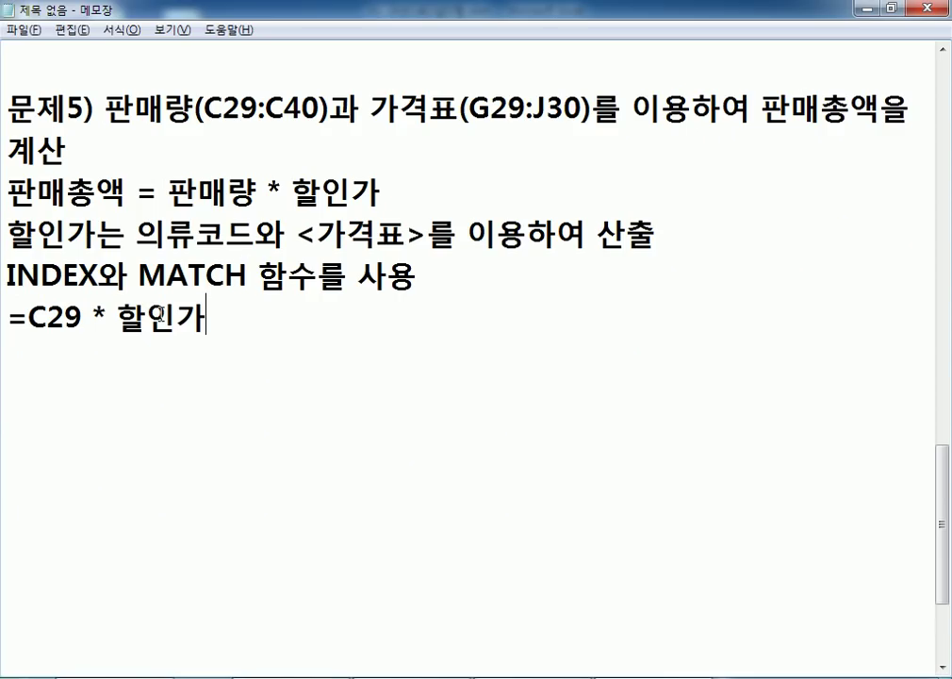
key("shift+End")
key("ctrl+v")
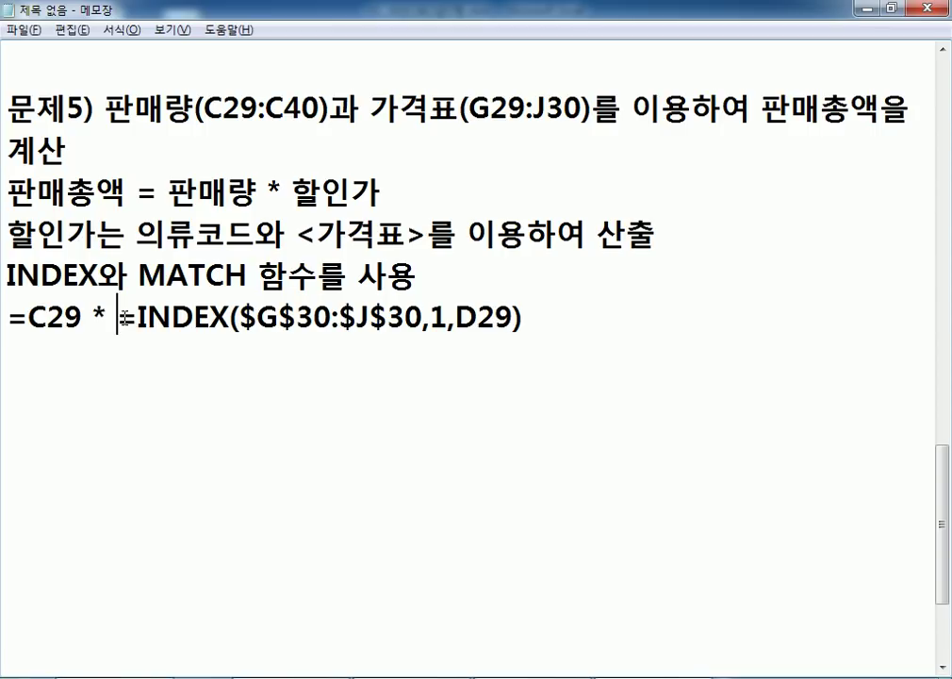
key("Delete")
Swap D29 for D29's MATCH(A29,$G$28:$J$28,0) formula and space out the arguments
left_click_drag(434, 318, 490, 317)
key("alt+Tab")
key("Escape")
left_click_drag(452, 59, 276, 59)
key("ctrl+c")
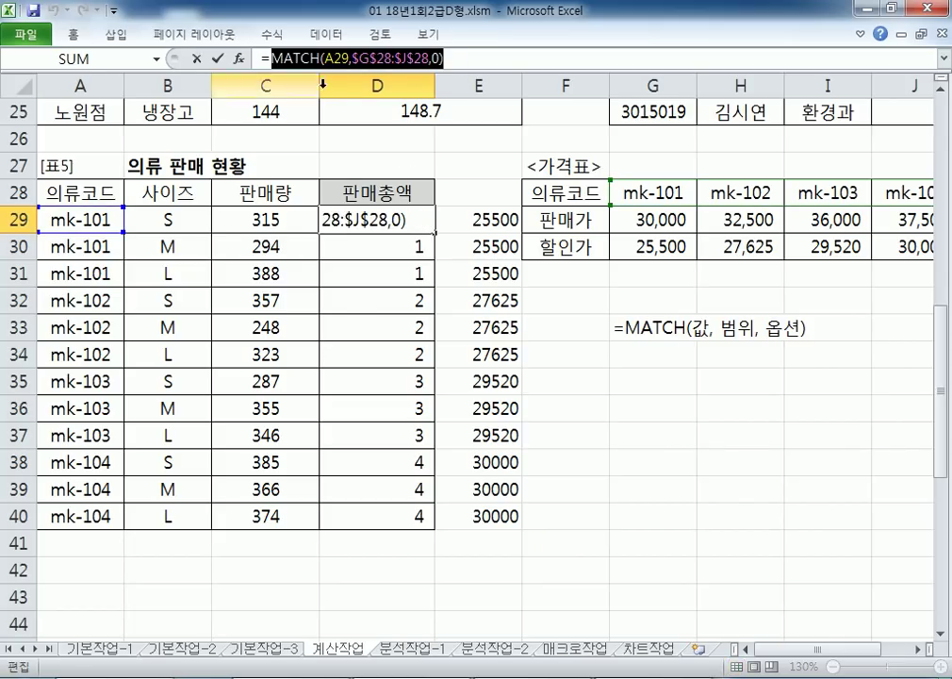
key("alt+Tab")
key("ctrl+v")
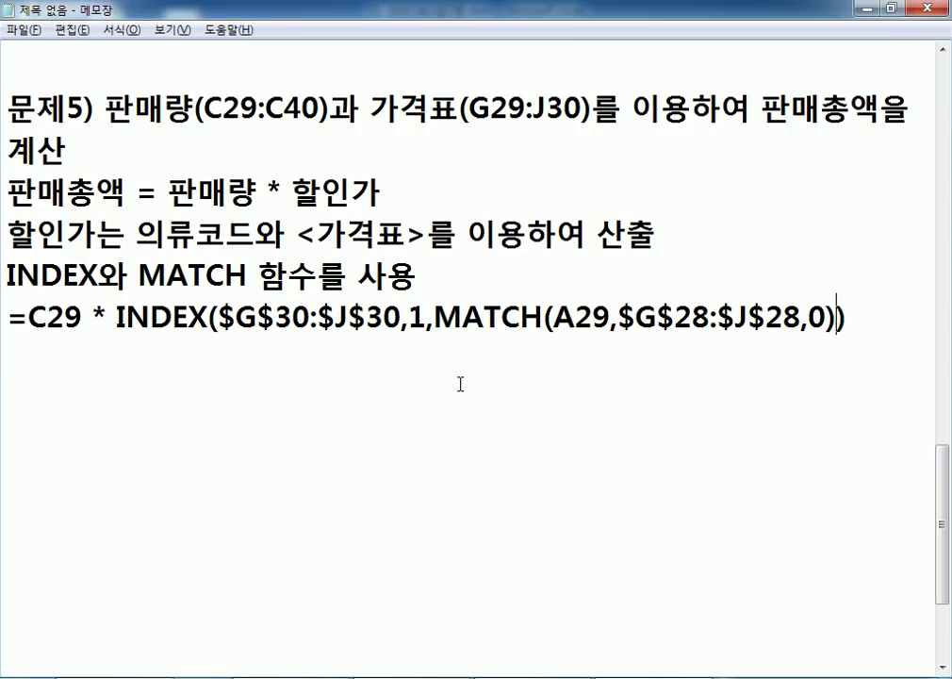
left_click(423, 319)
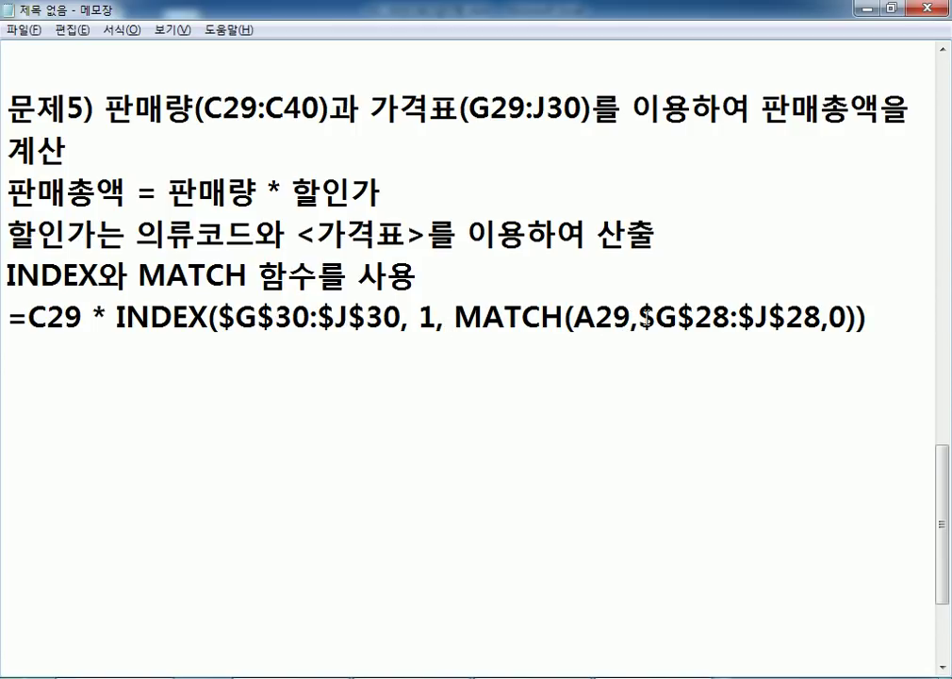
left_click(644, 319)
left_click(842, 319)
left_click(322, 358)
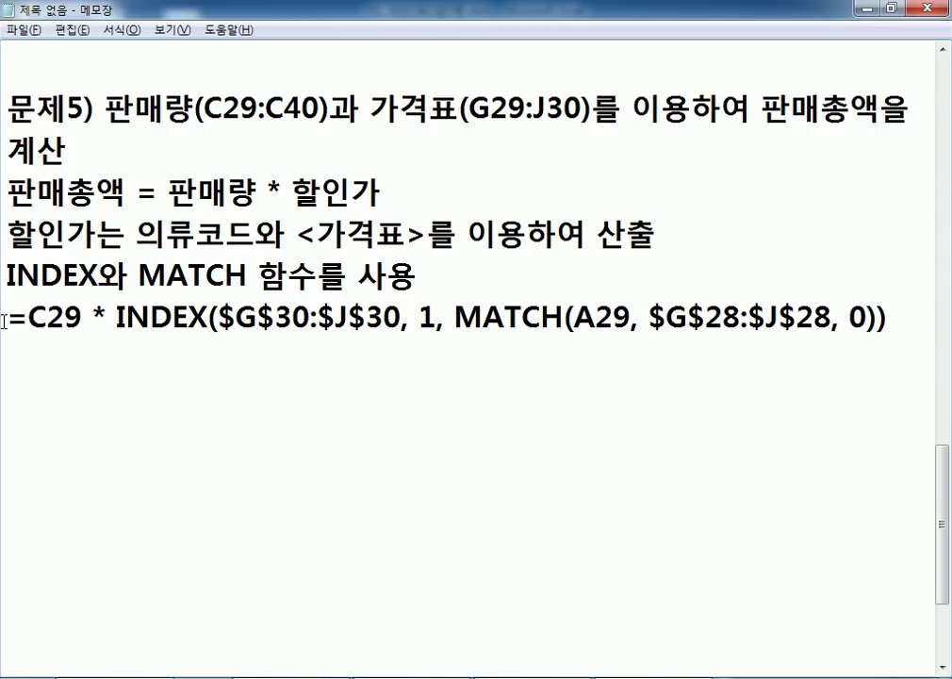
left_click_drag(5, 322, 4, 351)
Paste a duplicate of the formula line below and edit it to $G$29 with row number 2
key("ctrl+c")
left_click(17, 355)
key("ctrl+v")
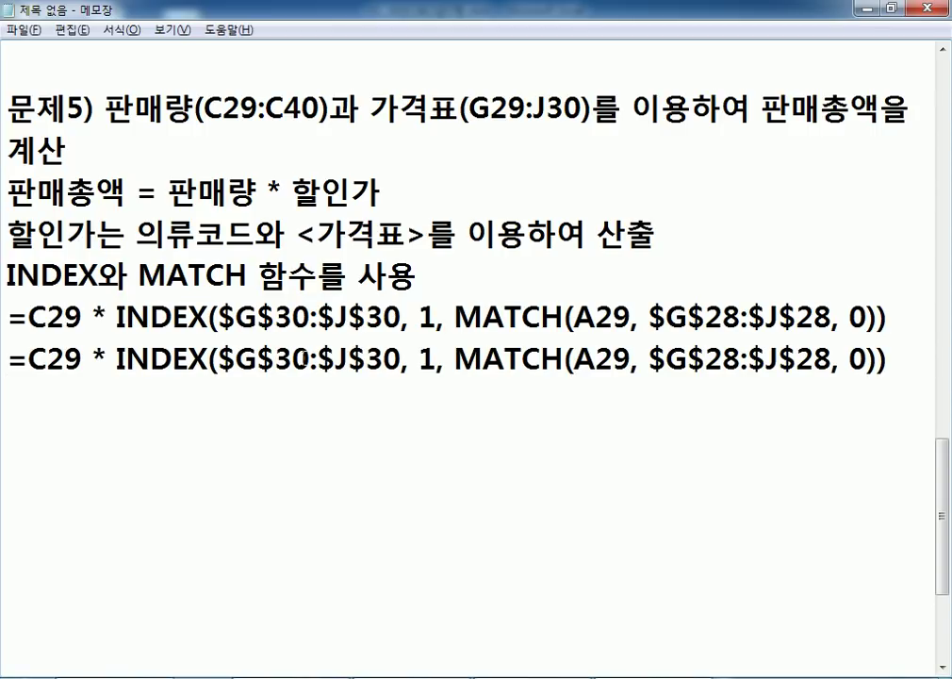
left_click_drag(281, 359, 294, 359)
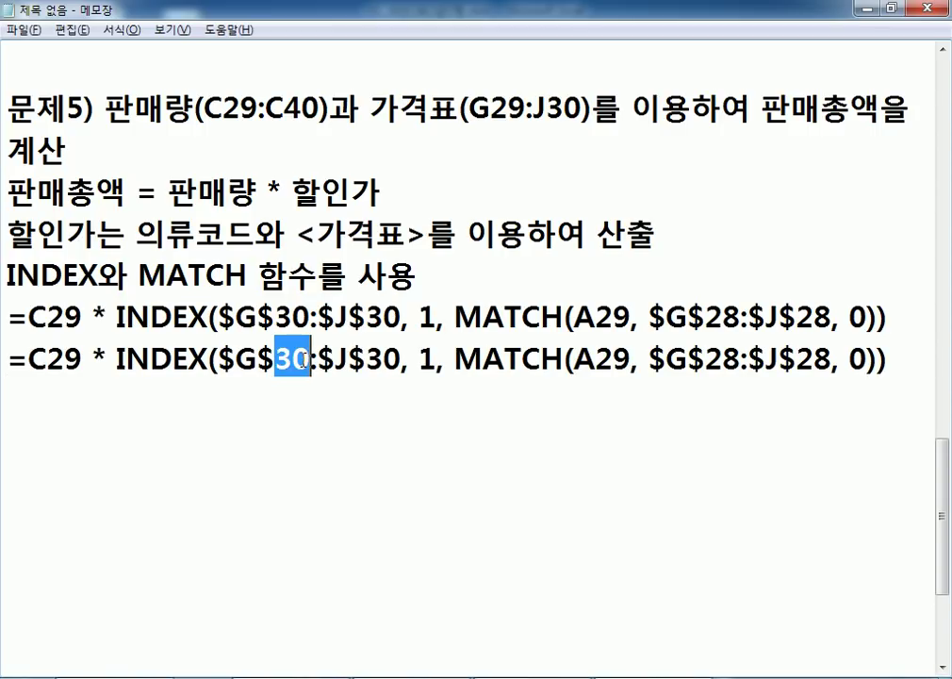
type("29")
double_click(422, 356)
type("29")
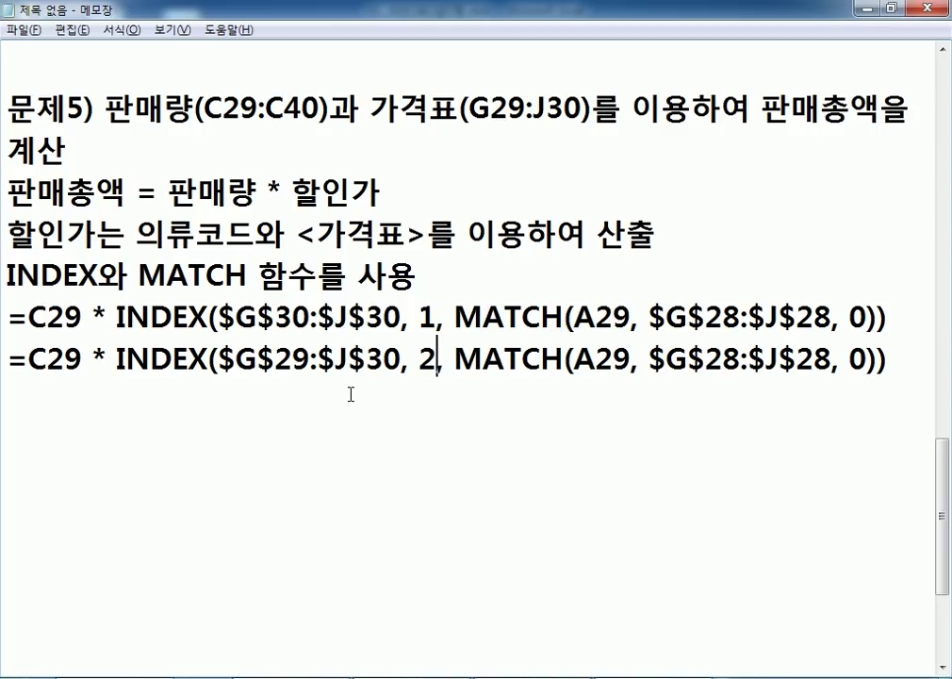
Check the G29:J30 price table in Excel against the ranges and row number in both draft formulas
key("alt+Tab")
key("Escape")
left_click_drag(652, 219, 914, 249)
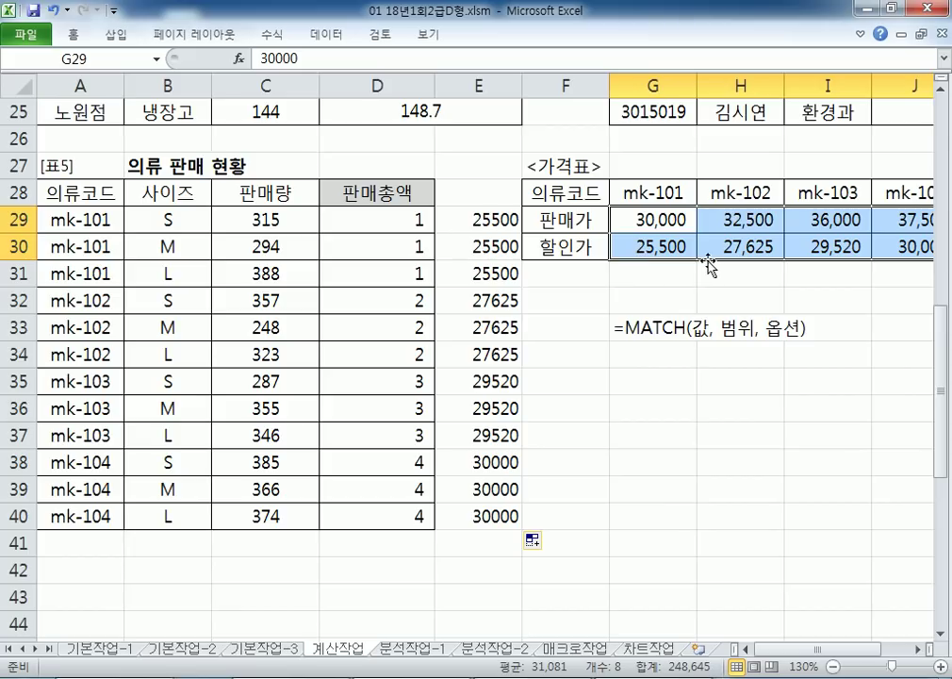
key("Return")
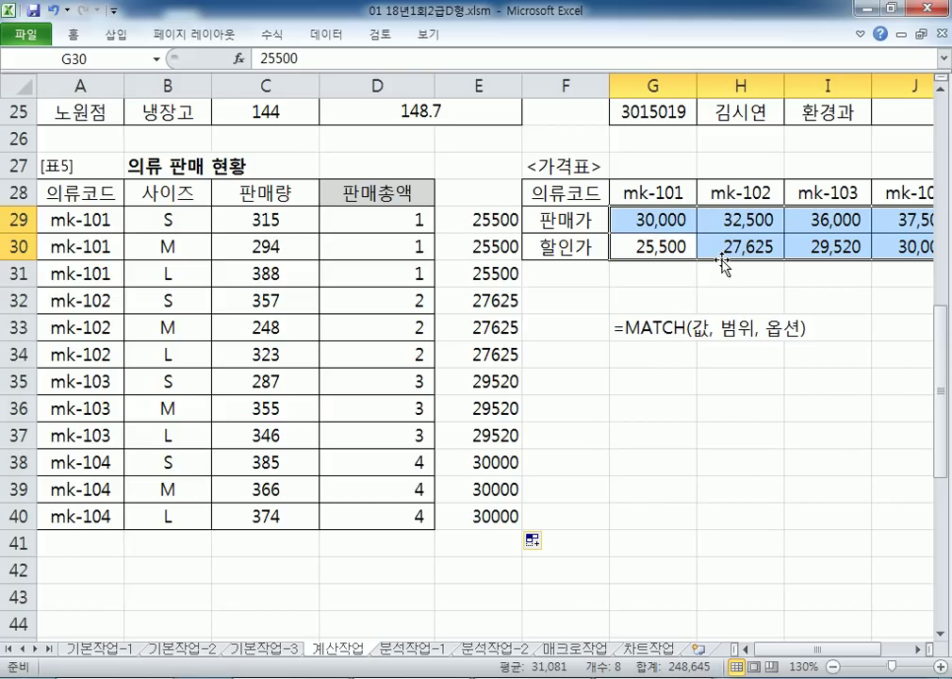
key("alt+Tab")
left_click_drag(235, 318, 401, 318)
left_click_drag(257, 358, 386, 359)
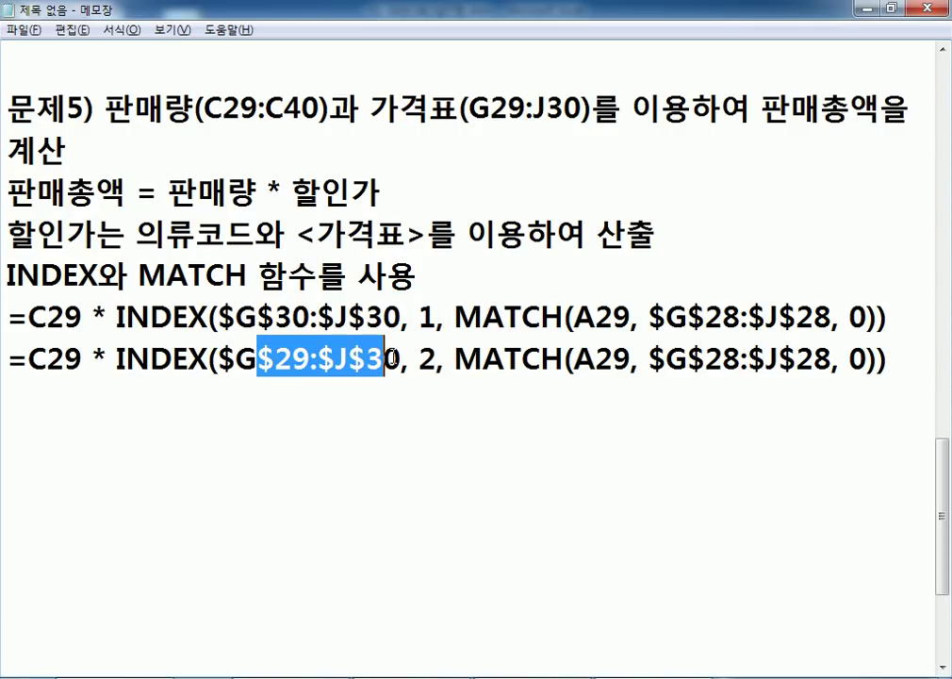
key("alt+Tab")
key("alt+Tab")
left_click_drag(420, 359, 436, 359)
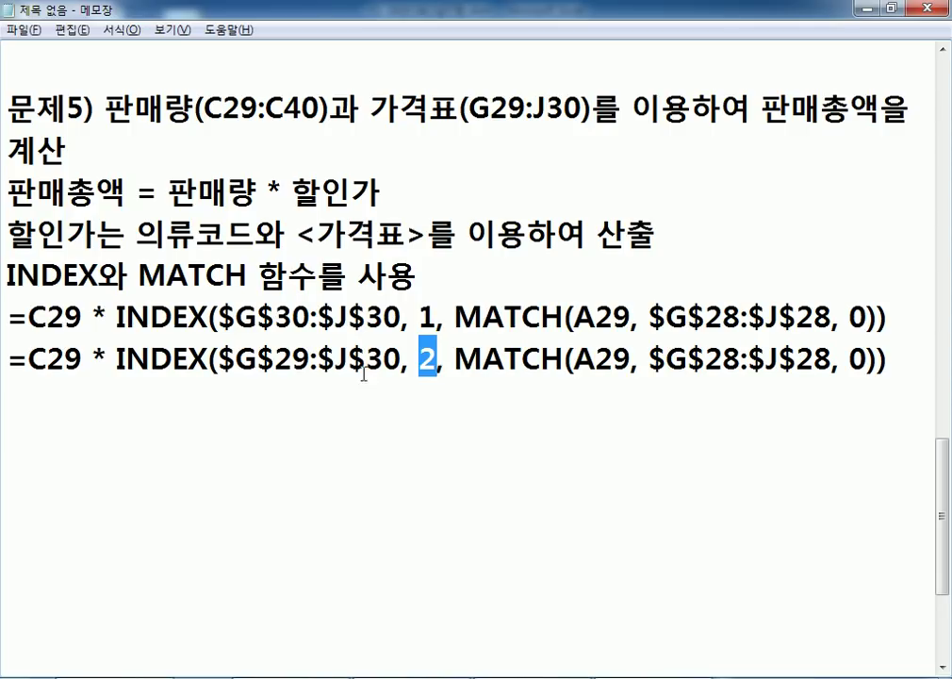
Deselect the highlighted 2 in the Notepad formula drafts and return to the Excel workbook
left_click(110, 417)
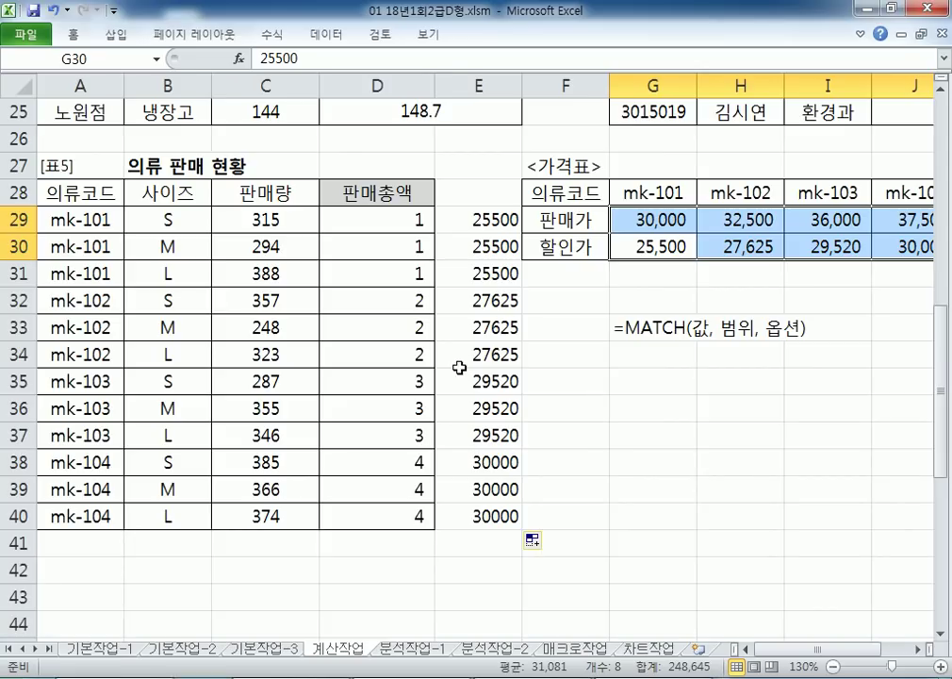
key("alt+Tab")
Fill C33 (248) yellow and trace it as row 5, column 3 of the A29:D40 sales table
left_click(247, 329)
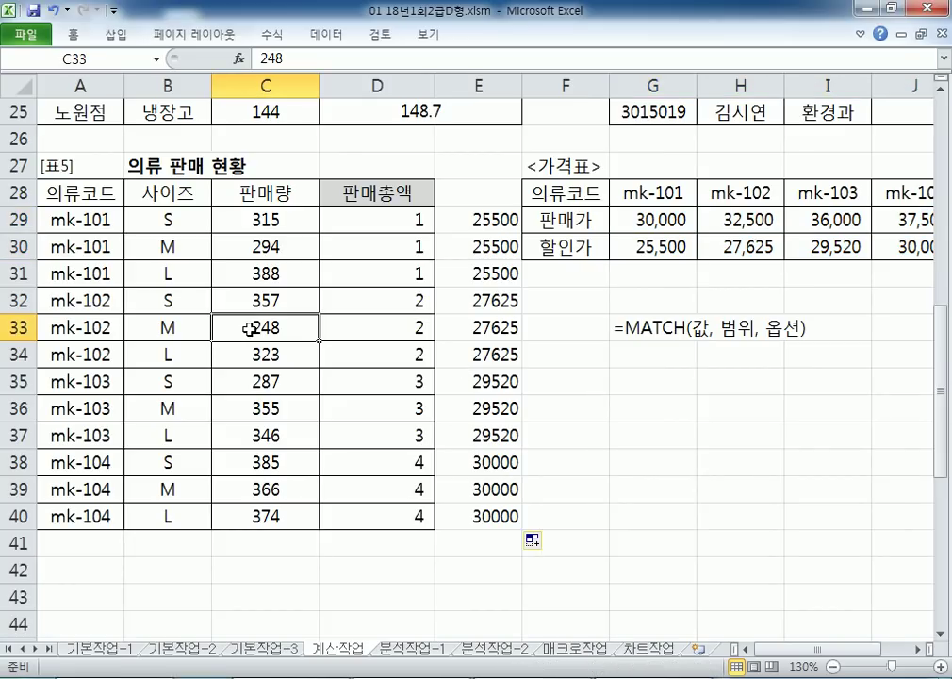
left_click(70, 35)
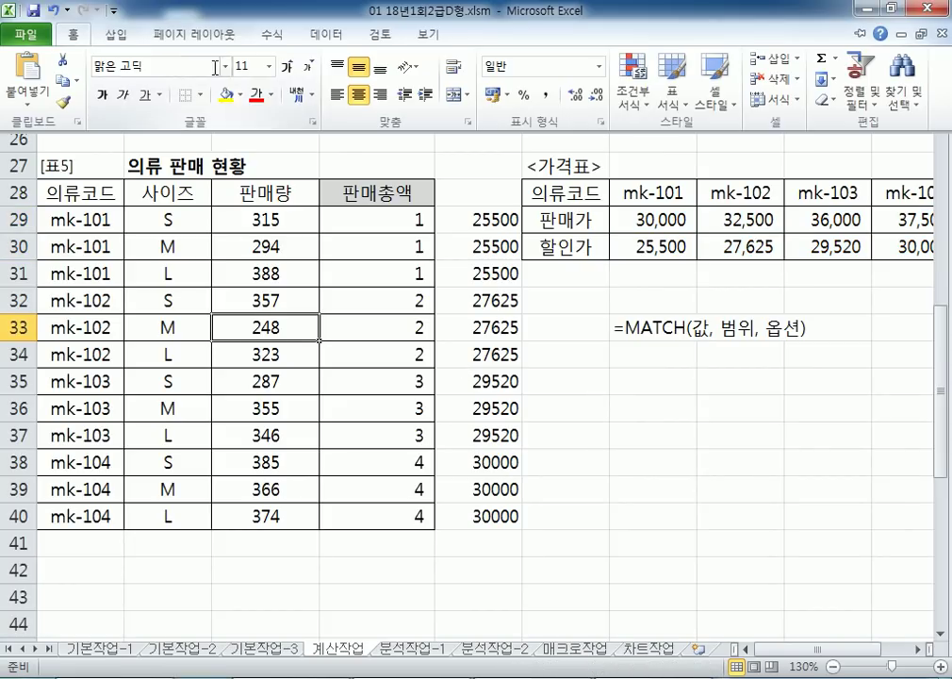
left_click(181, 87)
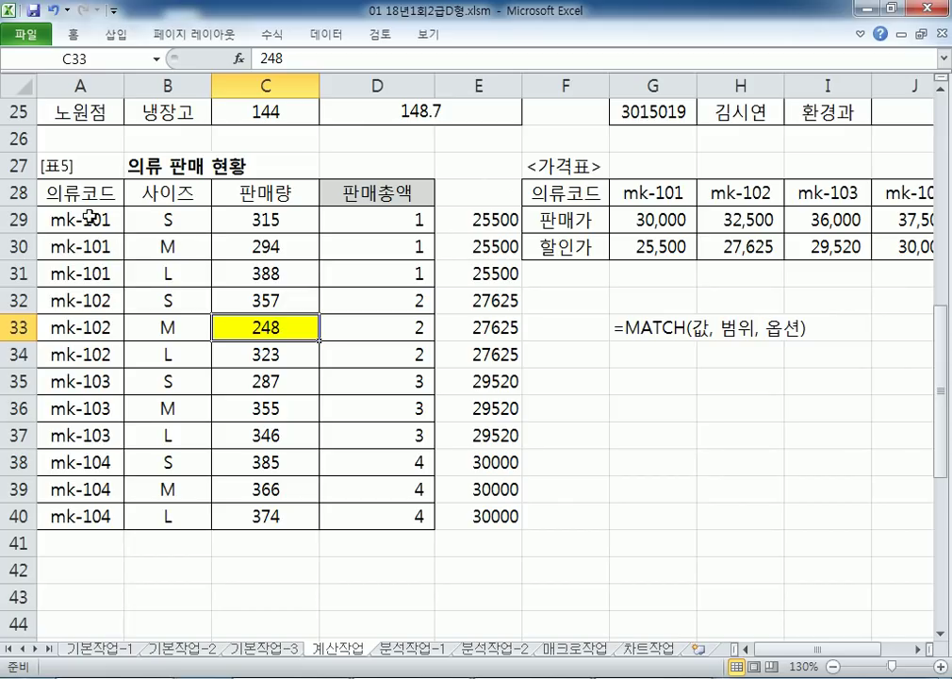
left_click_drag(78, 192, 383, 189)
left_click_drag(98, 225, 384, 518)
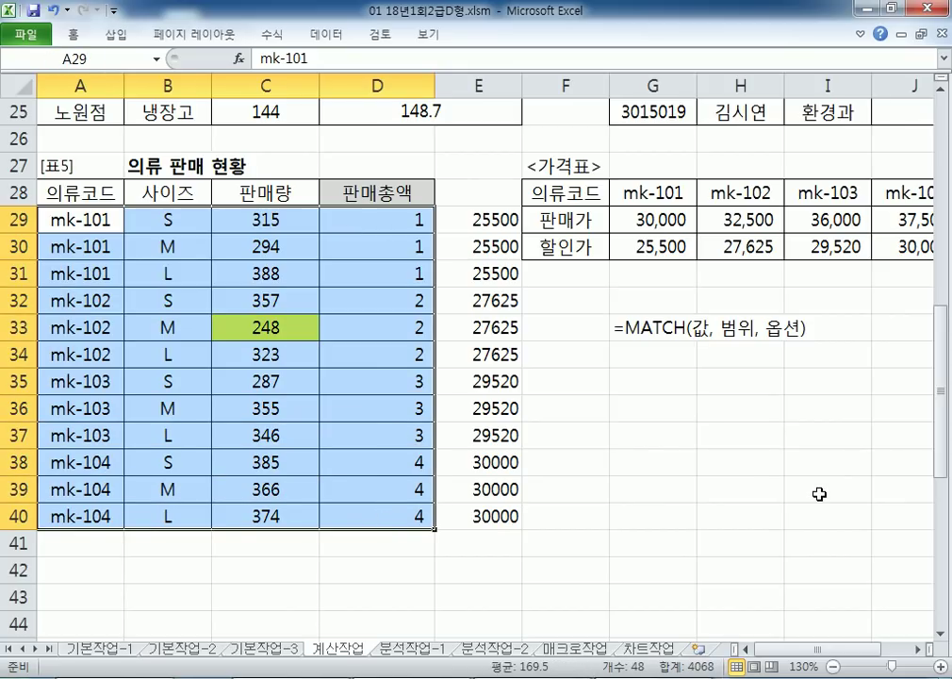
key("Return")
key("Return")
key("Return")
key("Return")
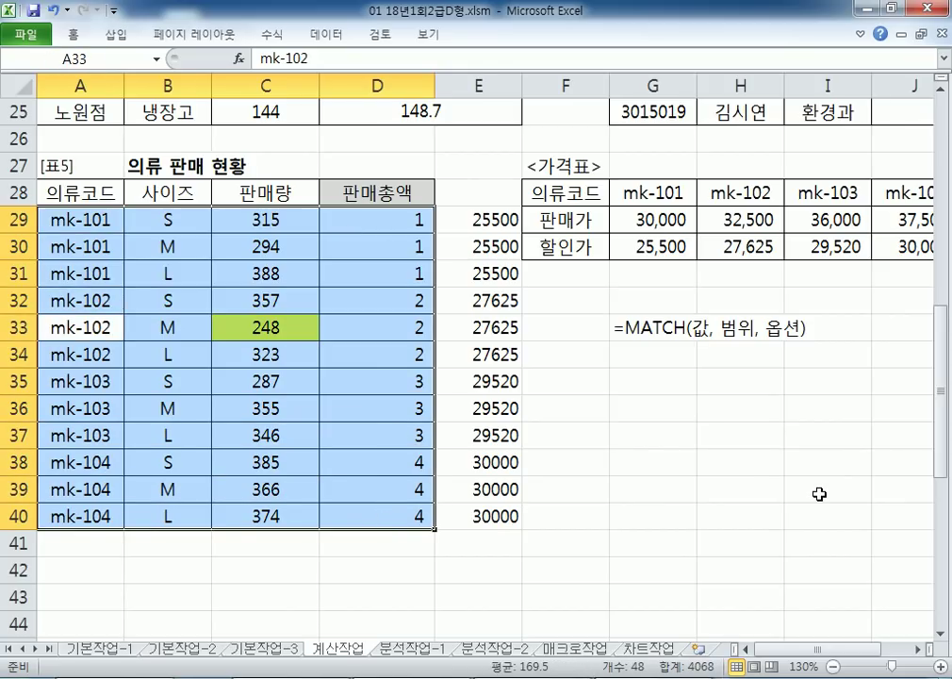
key("Tab")
key("Tab")
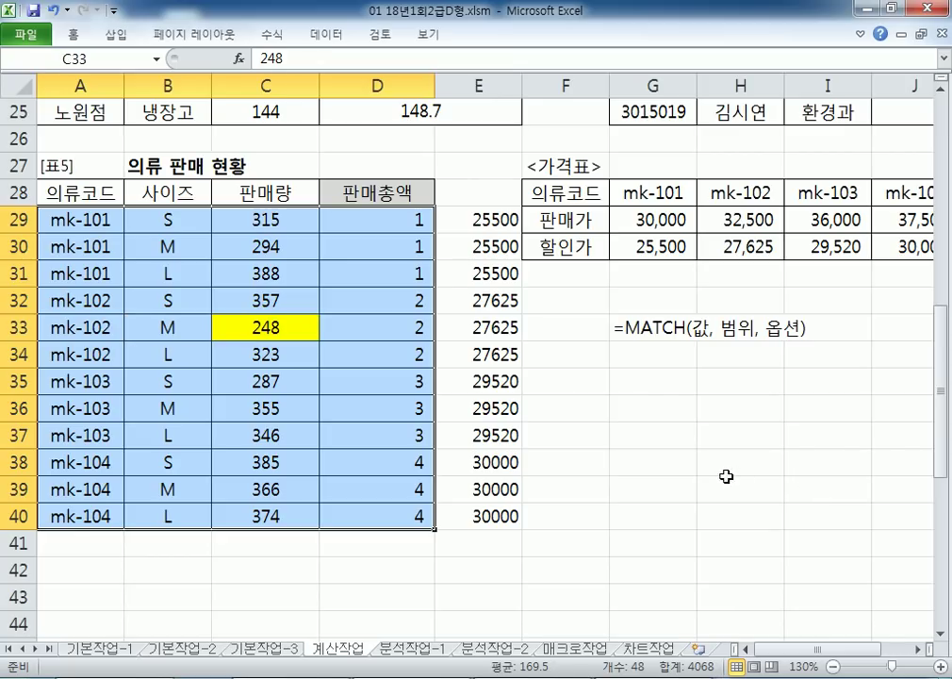
Clear the old results from E29:E40 and D29:D40
left_click_drag(479, 220, 495, 516)
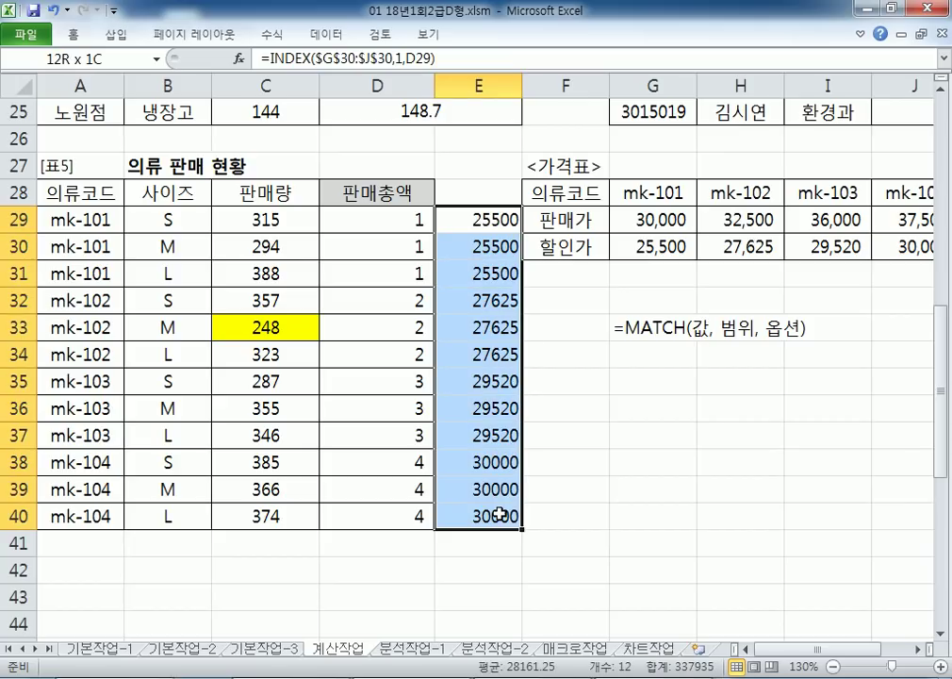
key("Delete")
left_click_drag(377, 219, 388, 517)
key("Delete")
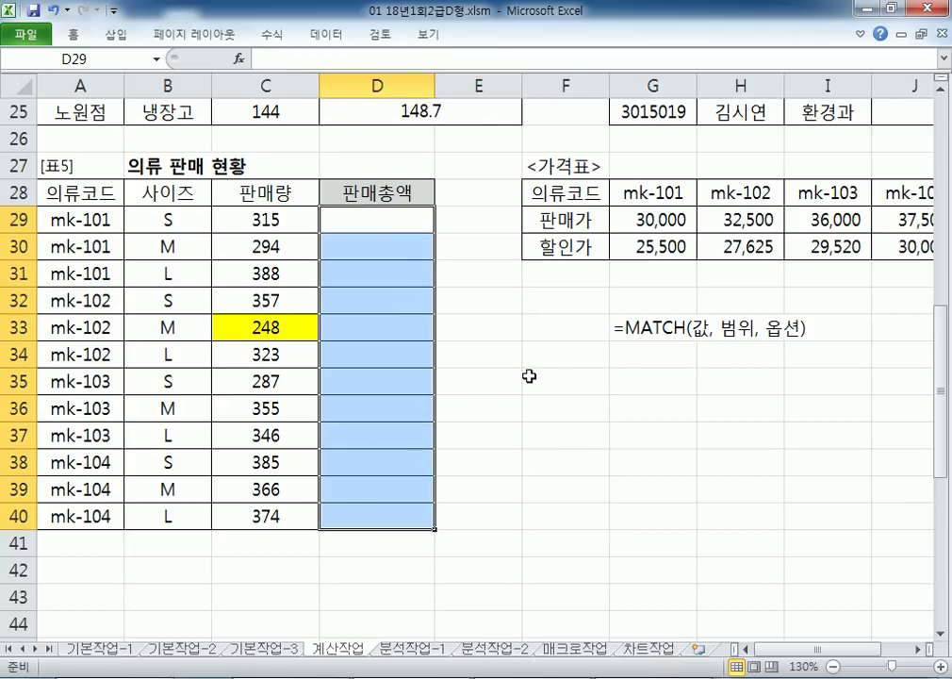
left_click(562, 402)
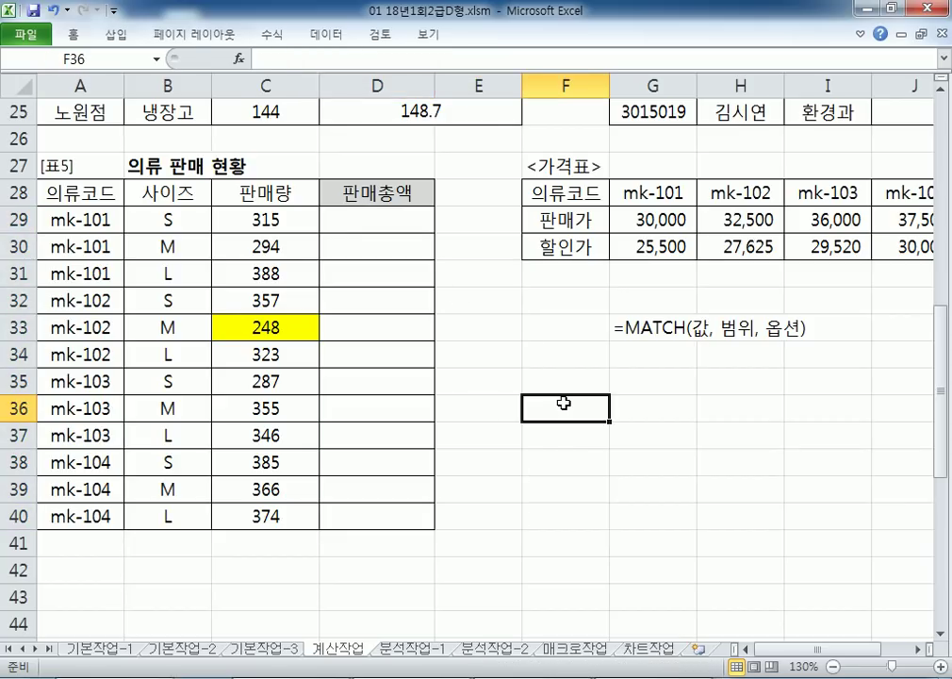
Enter =INDEX(A29:D40,5,3) in F36 and confirm it returns 248 from C33
type("=INDEX(")
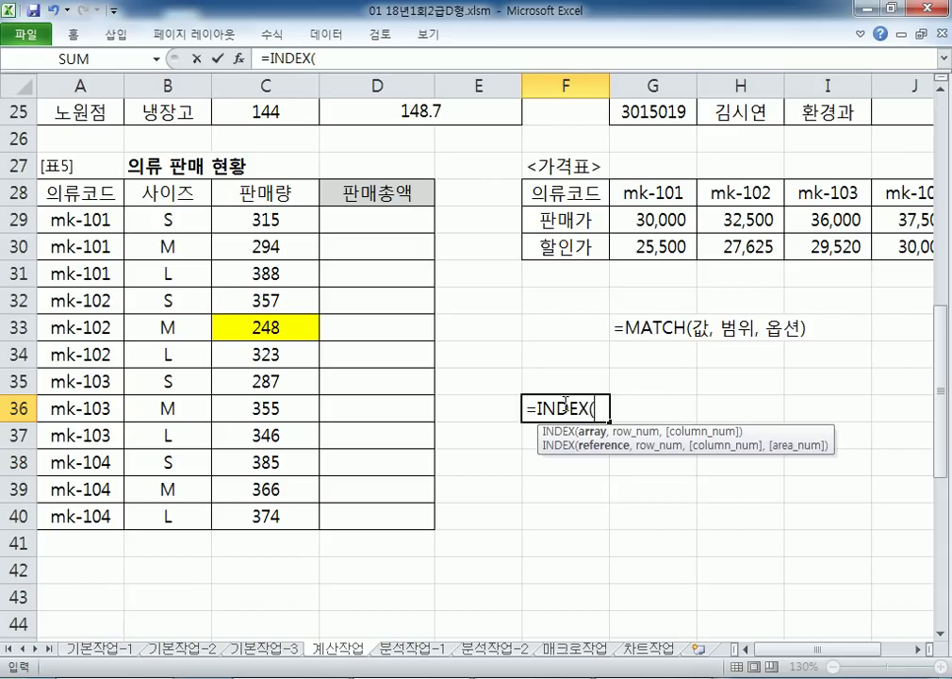
left_click_drag(85, 217, 383, 514)
type(",")
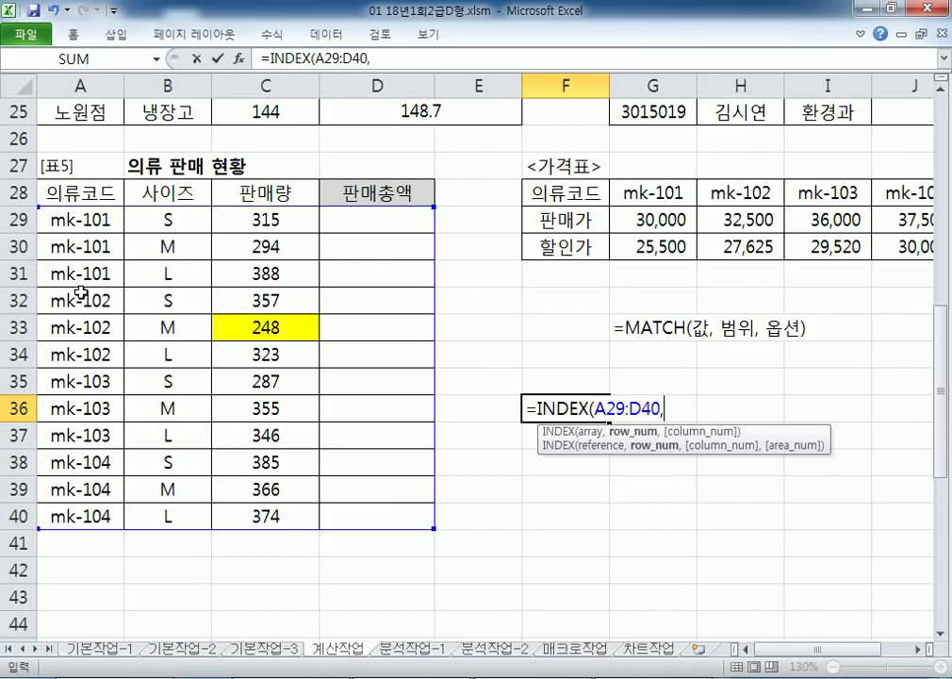
type("5,3")
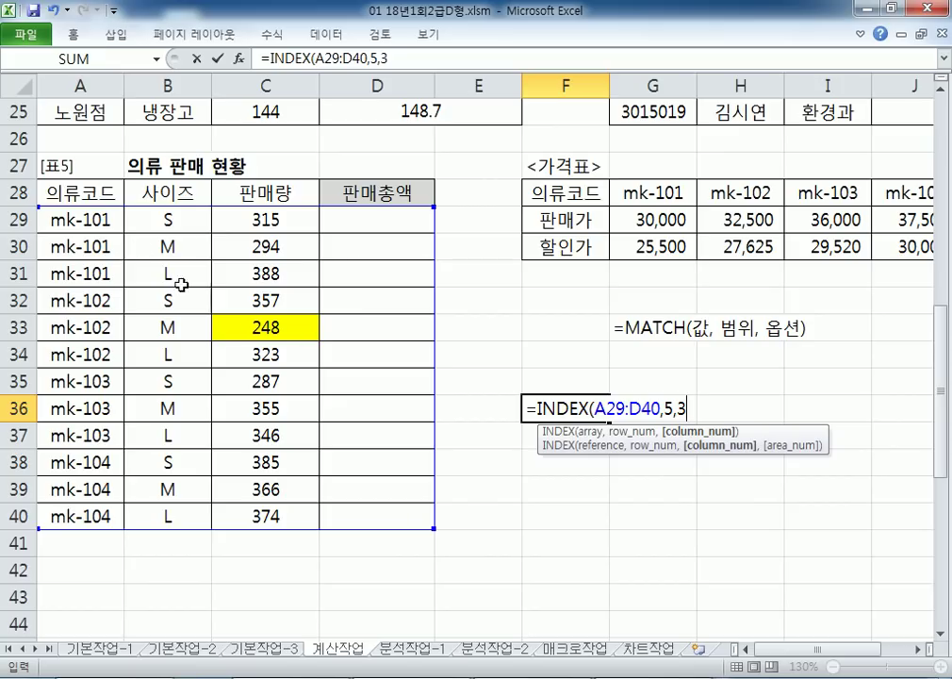
key("Return")
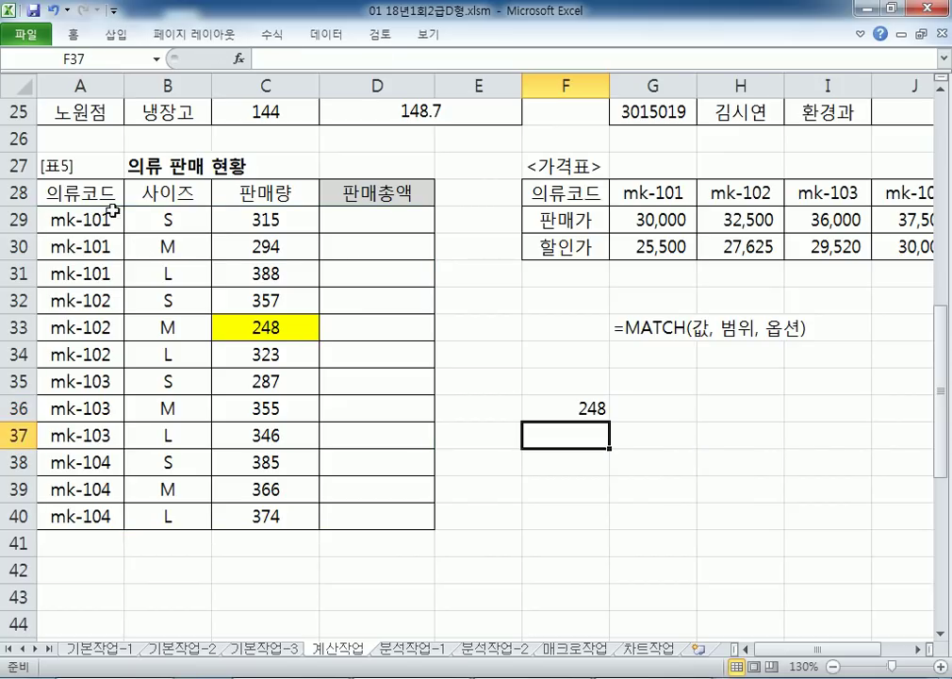
left_click_drag(102, 218, 378, 509)
key("Return")
key("Return")
key("Return")
key("Return")
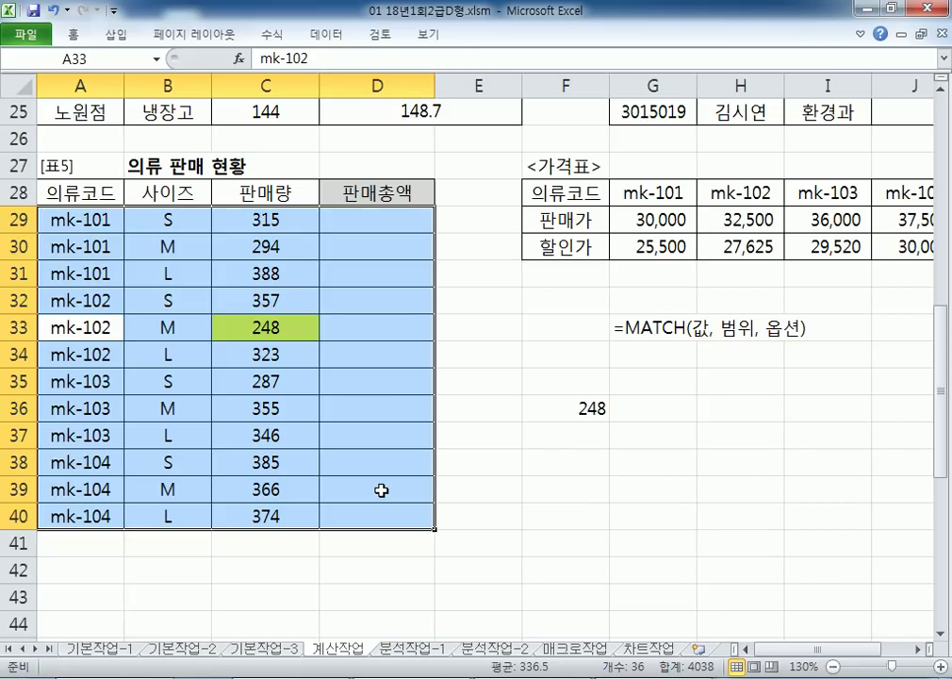
key("Tab")
key("Tab")
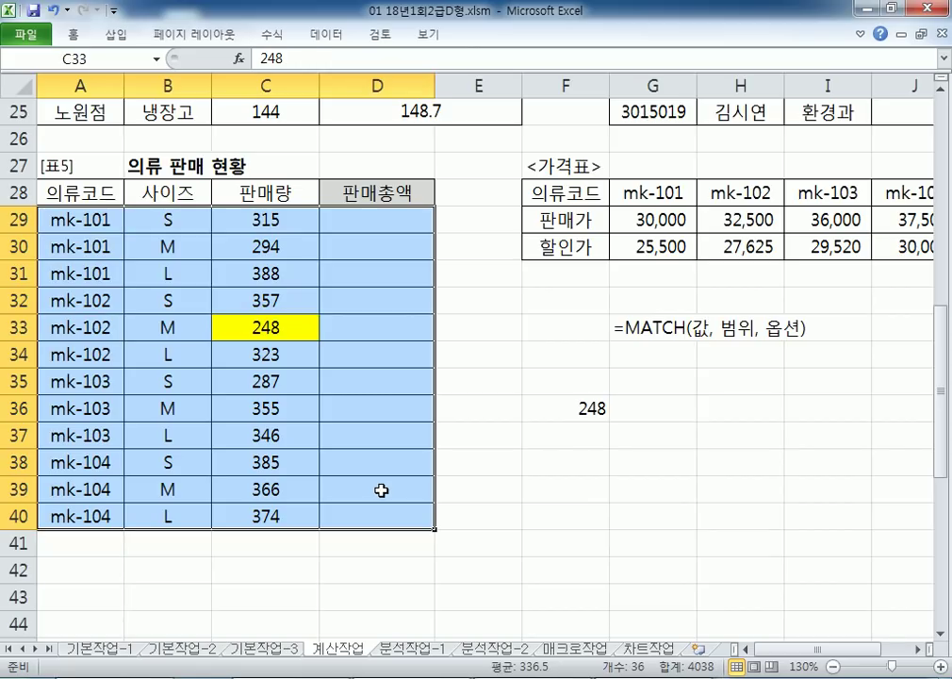
double_click(596, 406)
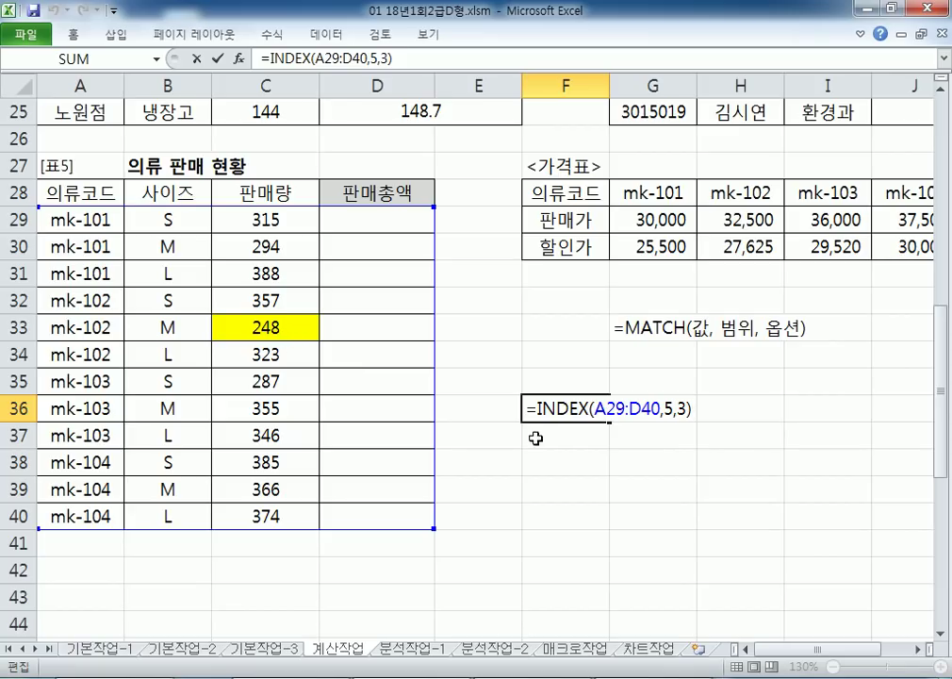
key("ctrl+Return")
Delete the F36 test, undo C33's yellow fill, and clear D29:D40 and E29 again
key("Delete")
key("ctrl+z")
key("ctrl+z")
key("ctrl+z")
key("ctrl+z")
key("ctrl+z")
key("ctrl+z")
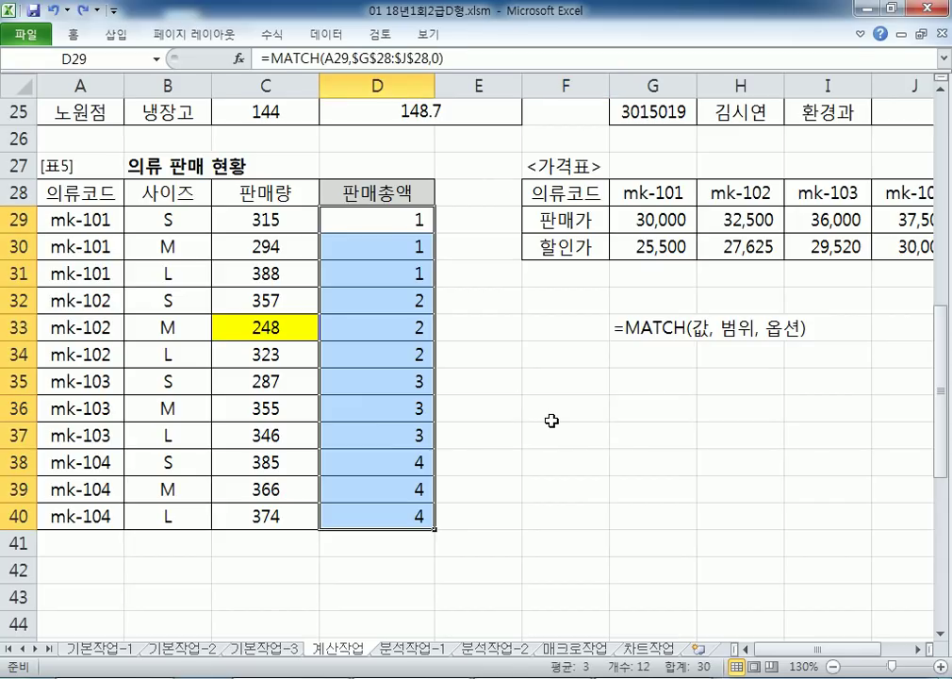
left_click_drag(396, 241, 415, 516)
key("Delete")
left_click(462, 222)
key("Delete")
left_click(397, 215)
key("Delete")
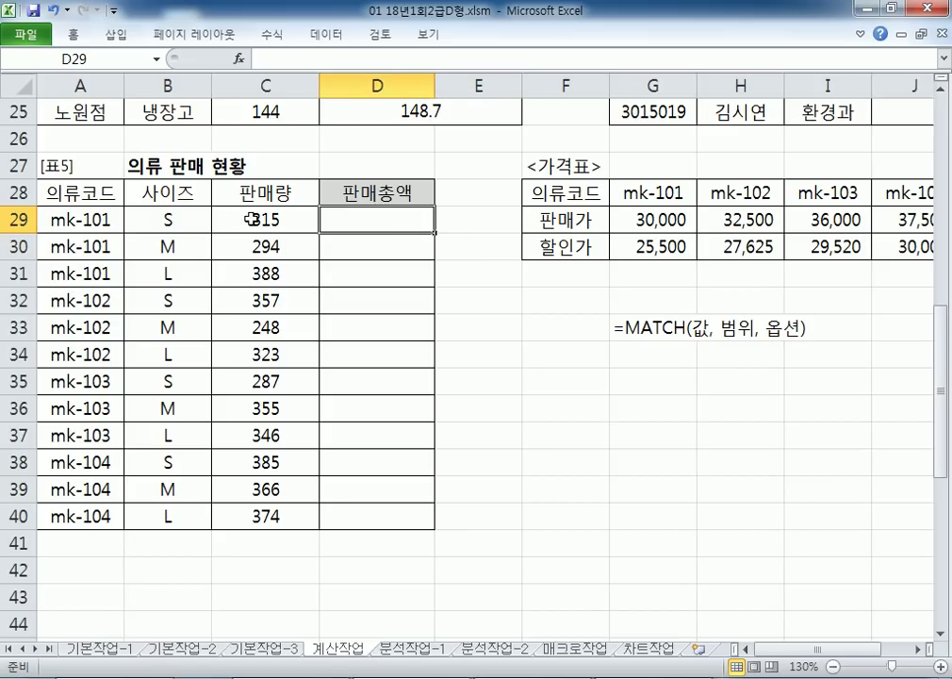
Locate the mk-101 discount price 25,500 in G30 relative to the first 판매총액 cell D29
left_click(671, 242)
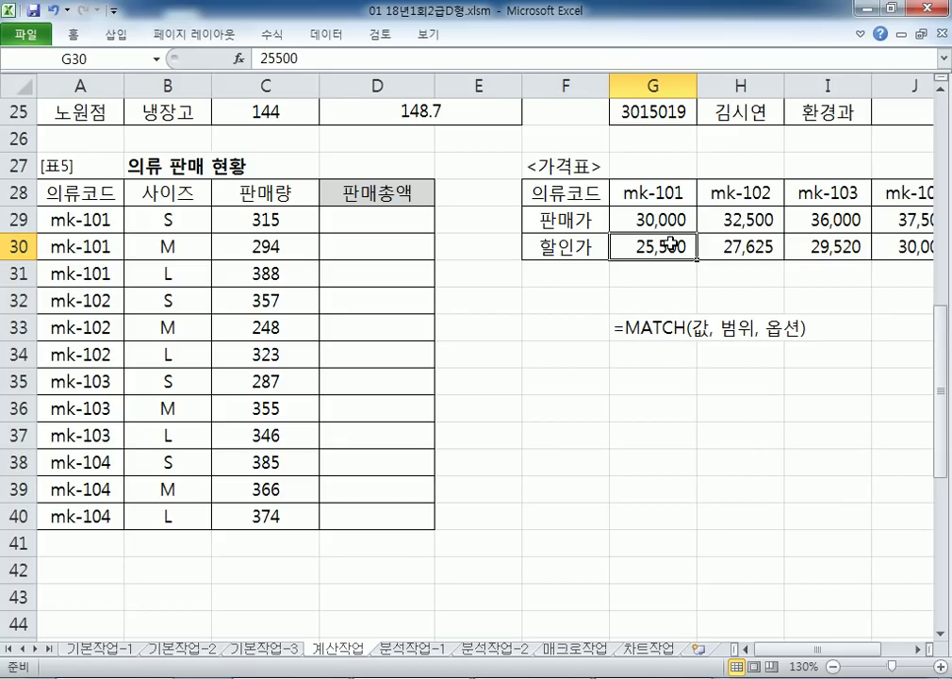
left_click(372, 219)
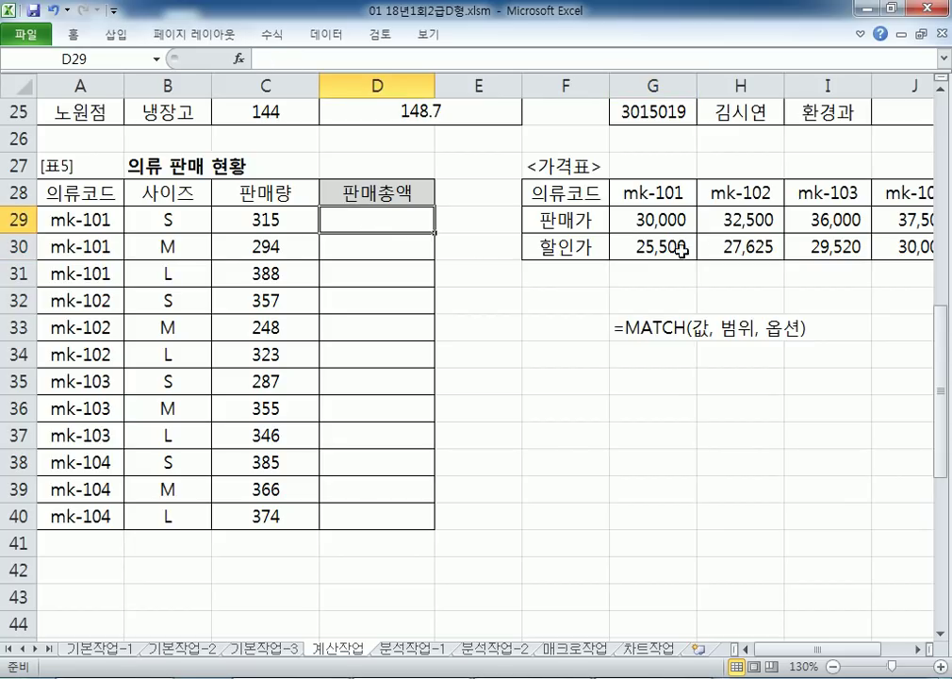
left_click(616, 246)
left_click(344, 219)
left_click_drag(660, 193, 653, 248)
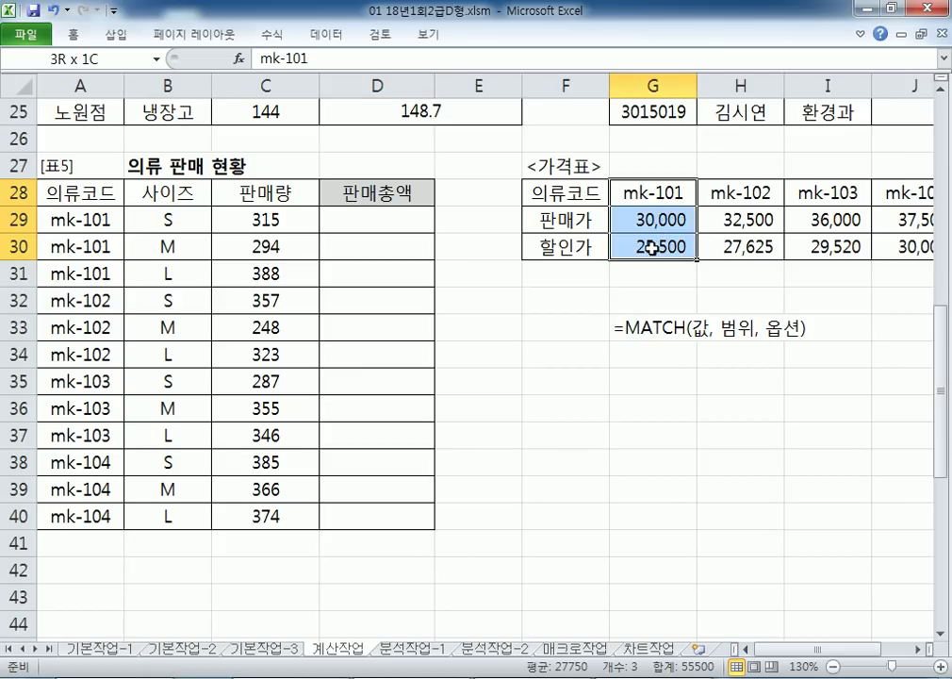
left_click(652, 248)
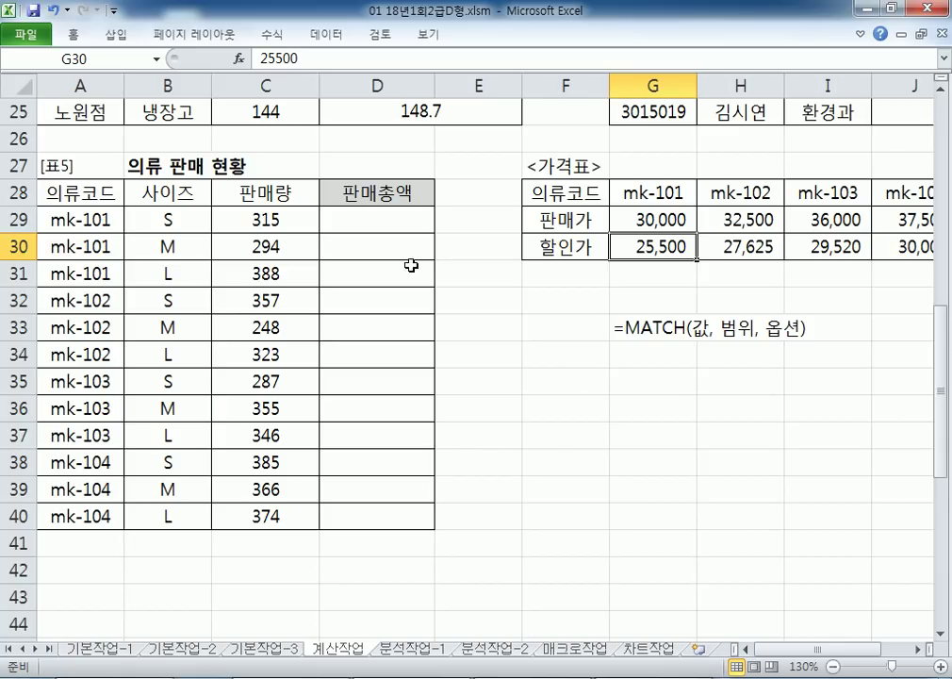
Enter =C29*G30 in F35, giving 8,032,500
left_click(544, 356)
left_click(566, 381)
type("=")
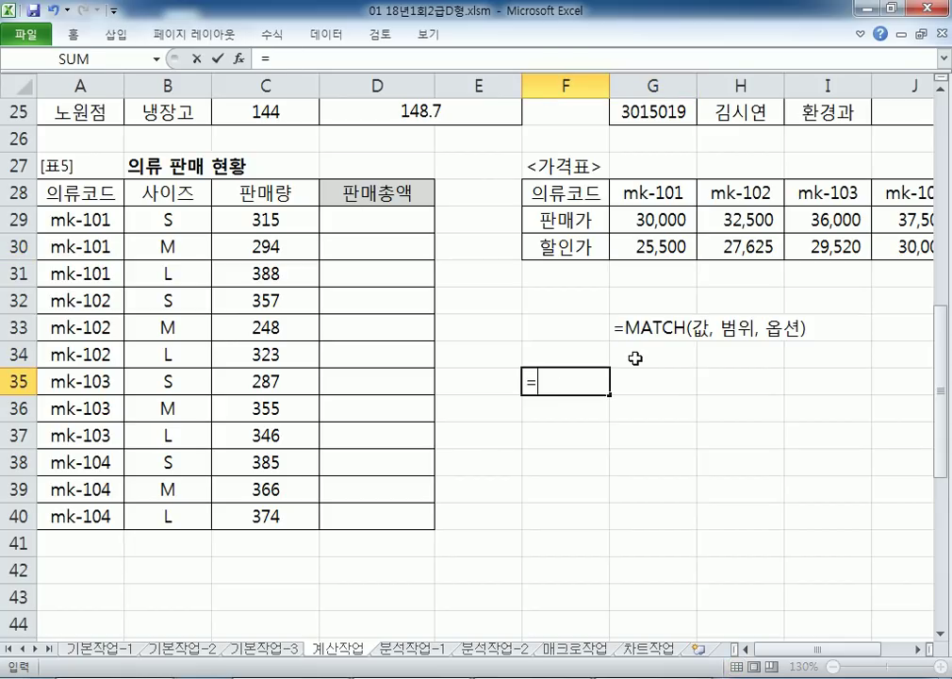
left_click(294, 224)
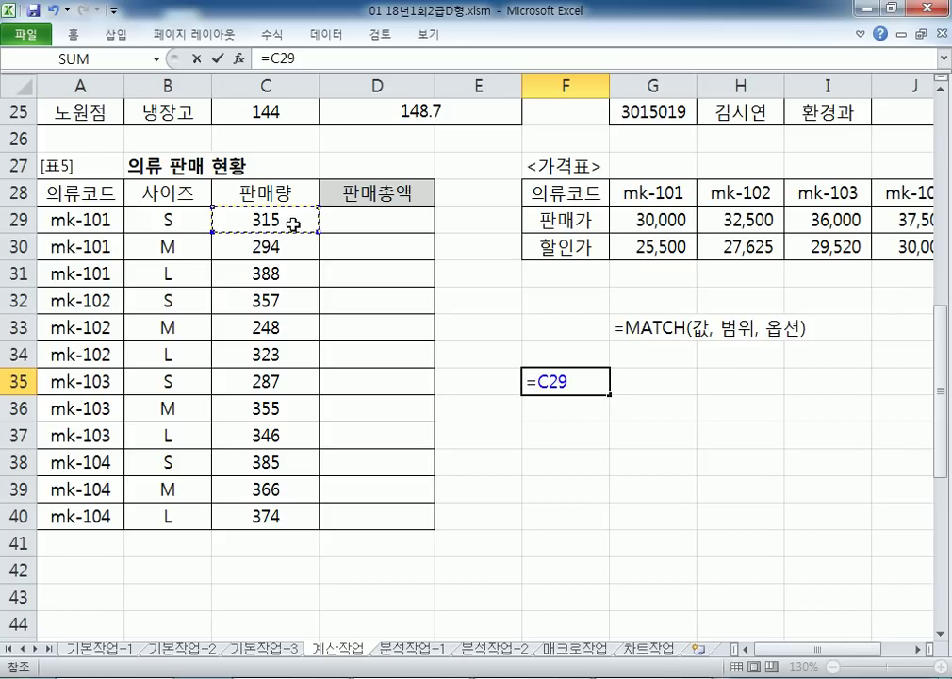
type("*")
left_click(645, 244)
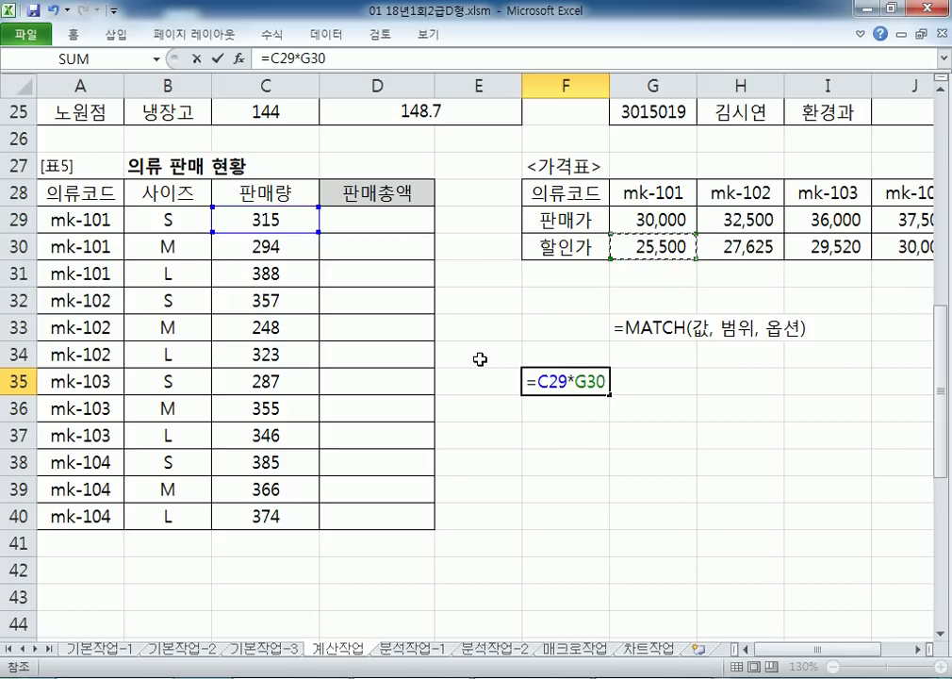
key("Return")
Review the references in F35's =C29*G30 formula against D29 and the discount-price row G30:J30
left_click(596, 379)
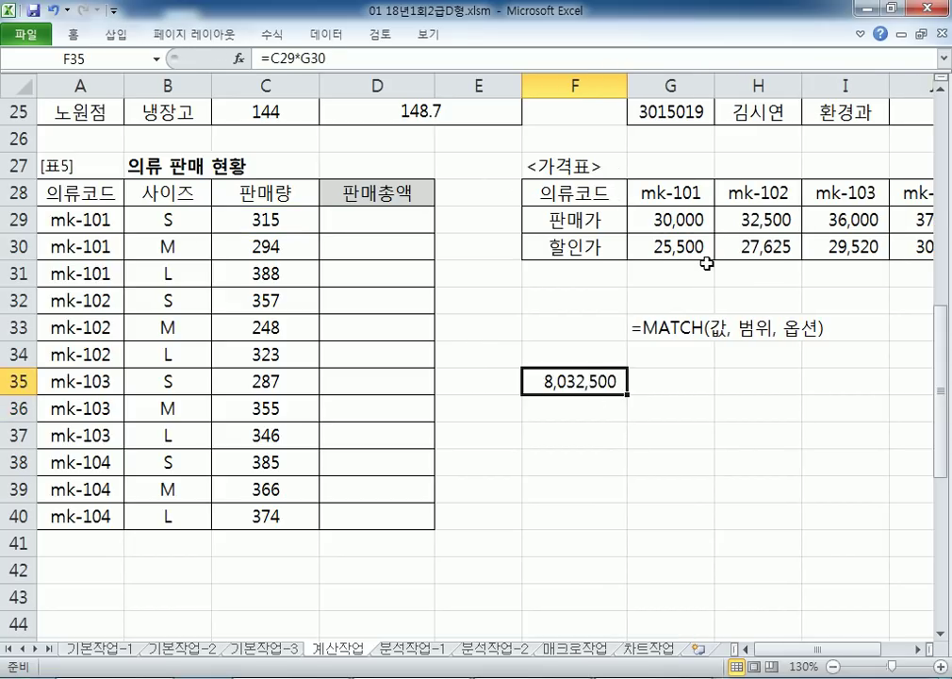
key("F2")
key("Escape")
left_click(368, 218)
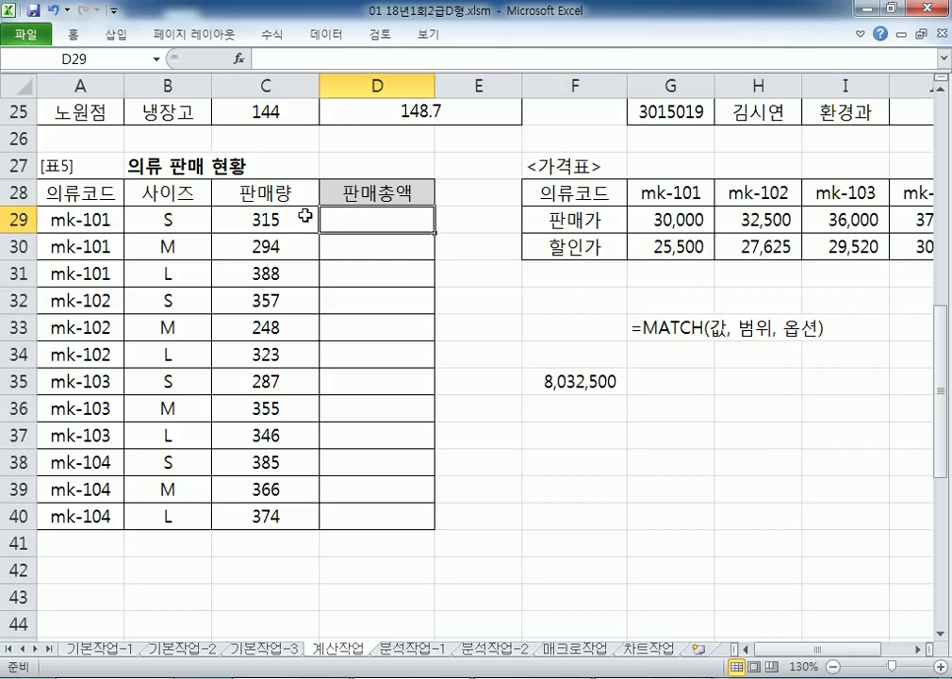
left_click(604, 377)
key("F2")
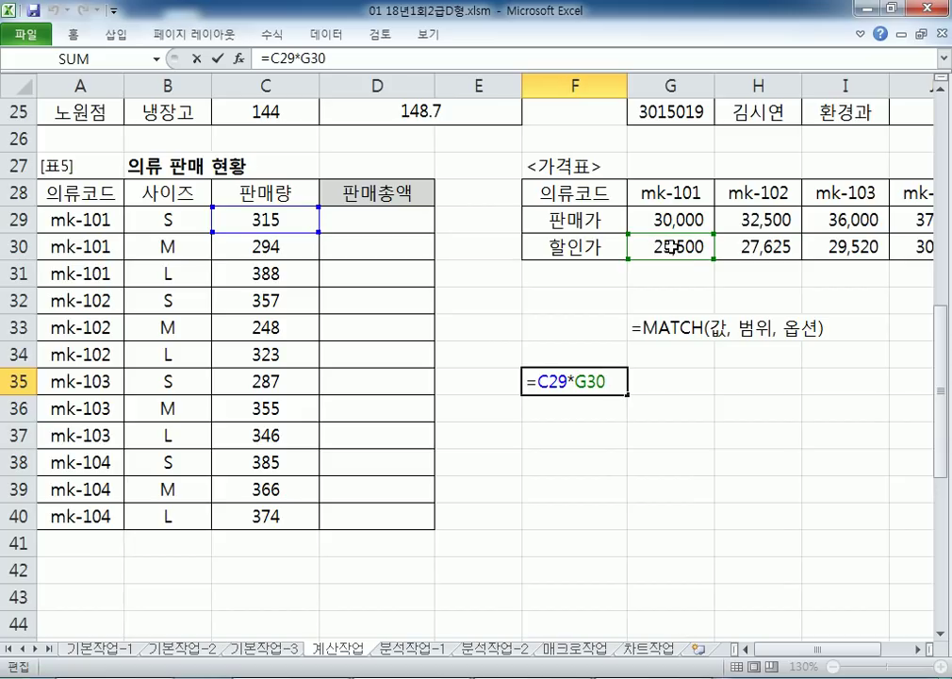
key("Escape")
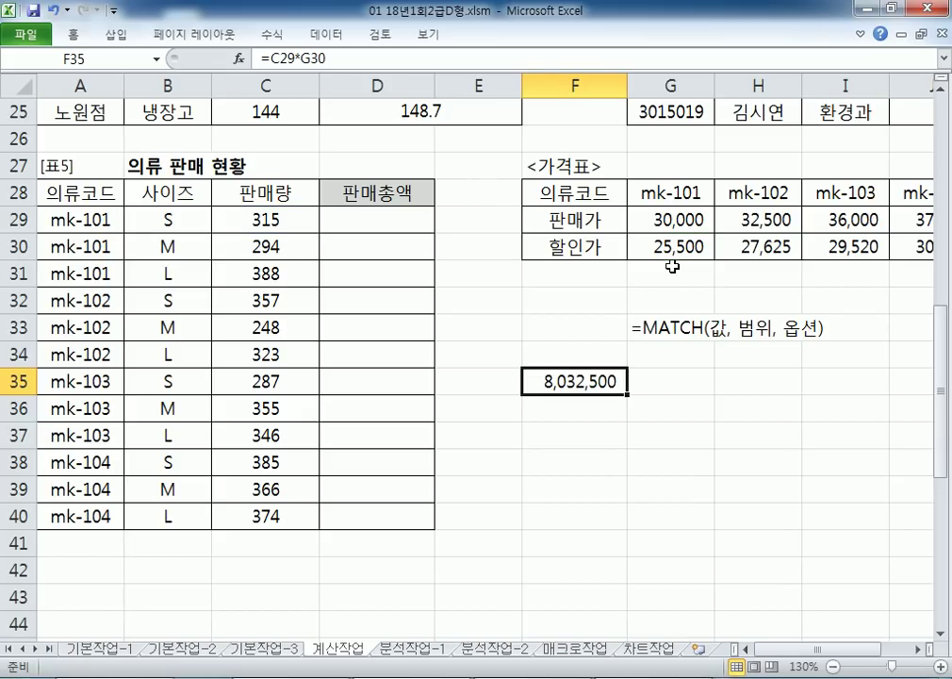
left_click_drag(636, 247, 718, 247)
Inspect the price table values G29:J30 and the 8,032,500 result in F35
left_click(539, 217)
left_click_drag(539, 216, 803, 247)
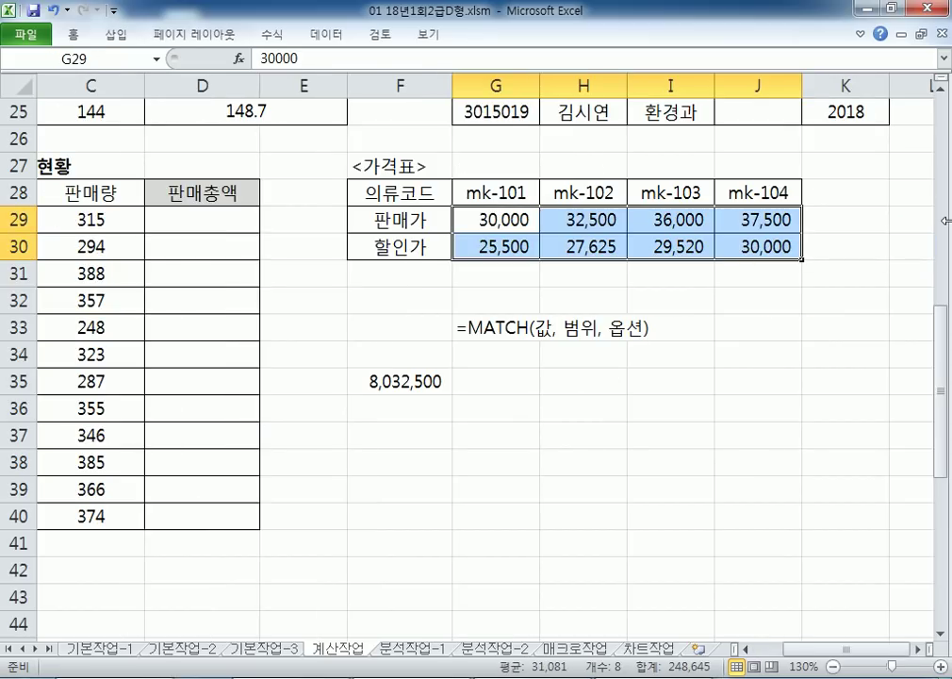
key("Return")
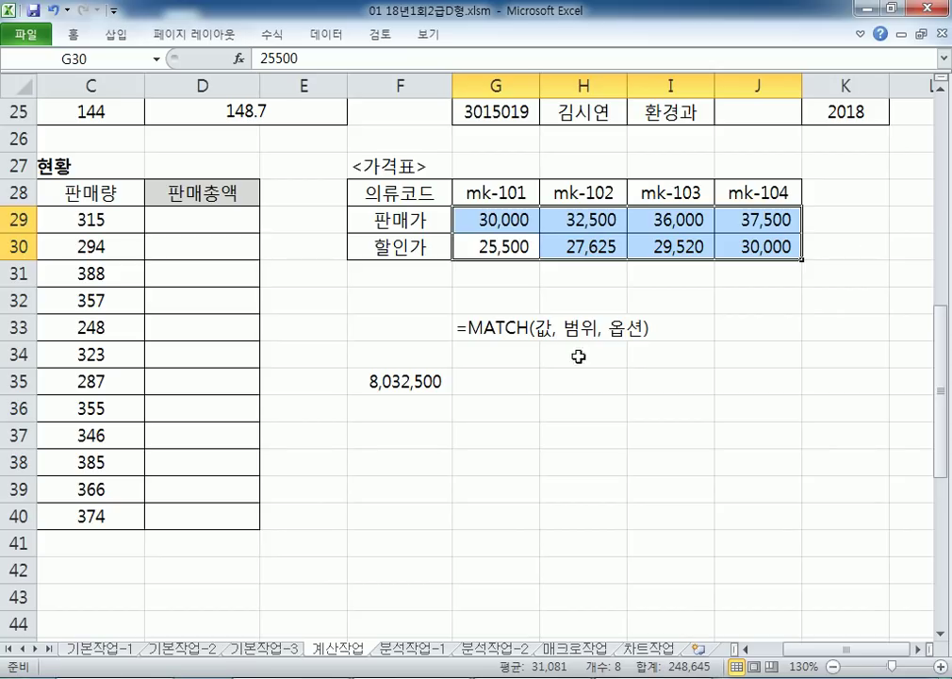
left_click(380, 379)
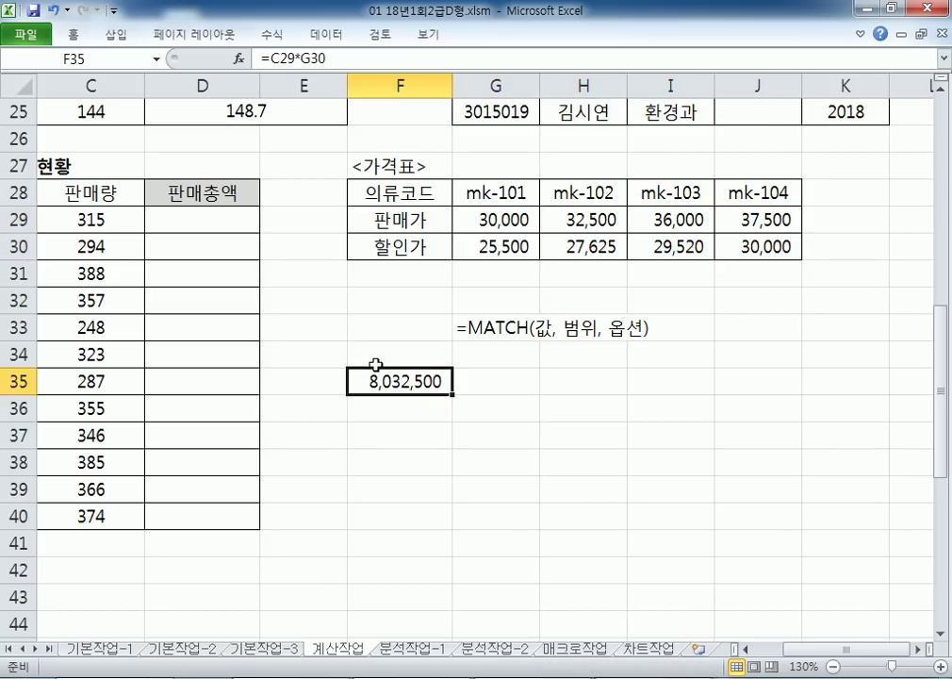
Write the worked calculation =315*25500 in F34, correcting the mistyped number
left_click(380, 360)
type("=315")
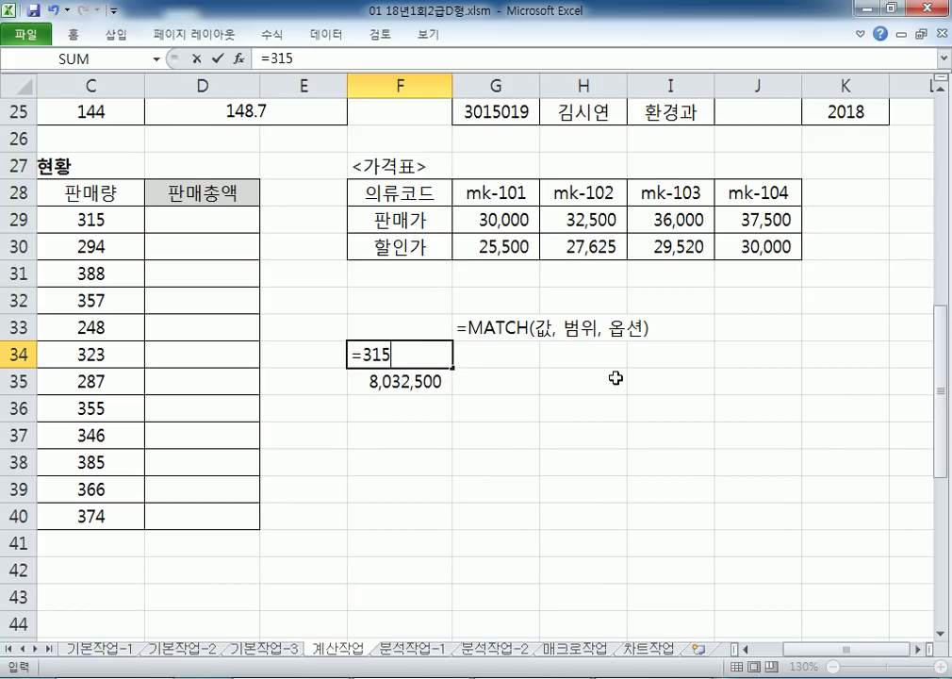
type("*25500")
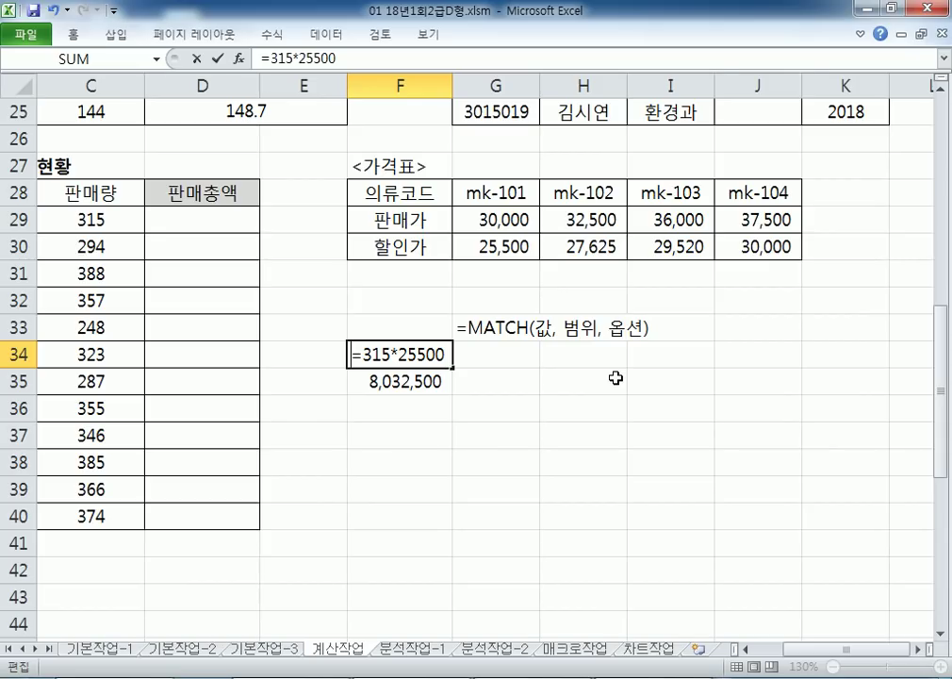
key("Return")
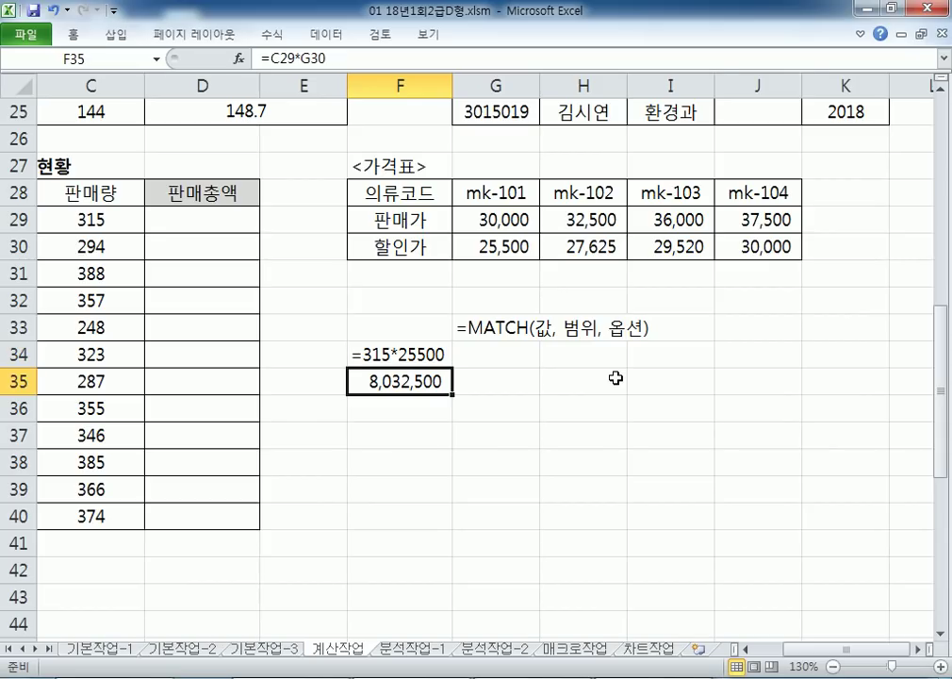
left_click(114, 218)
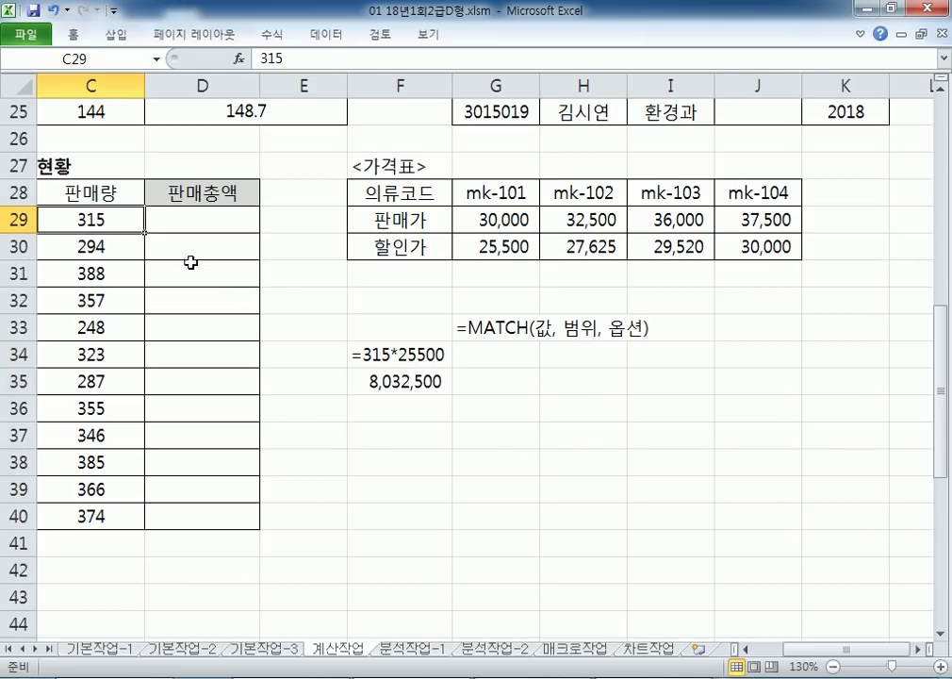
left_click(398, 350)
Recheck F35's =C29*G30 formula against the price table G29:J30
left_click(424, 413)
left_click(410, 381)
key("F2")
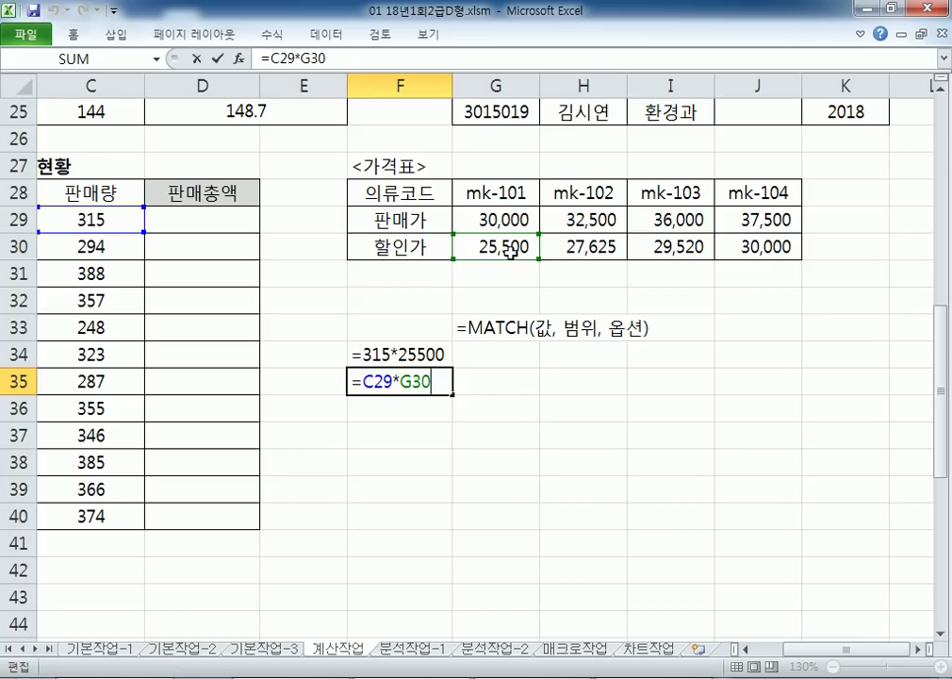
key("ctrl+Return")
left_click_drag(457, 220, 744, 247)
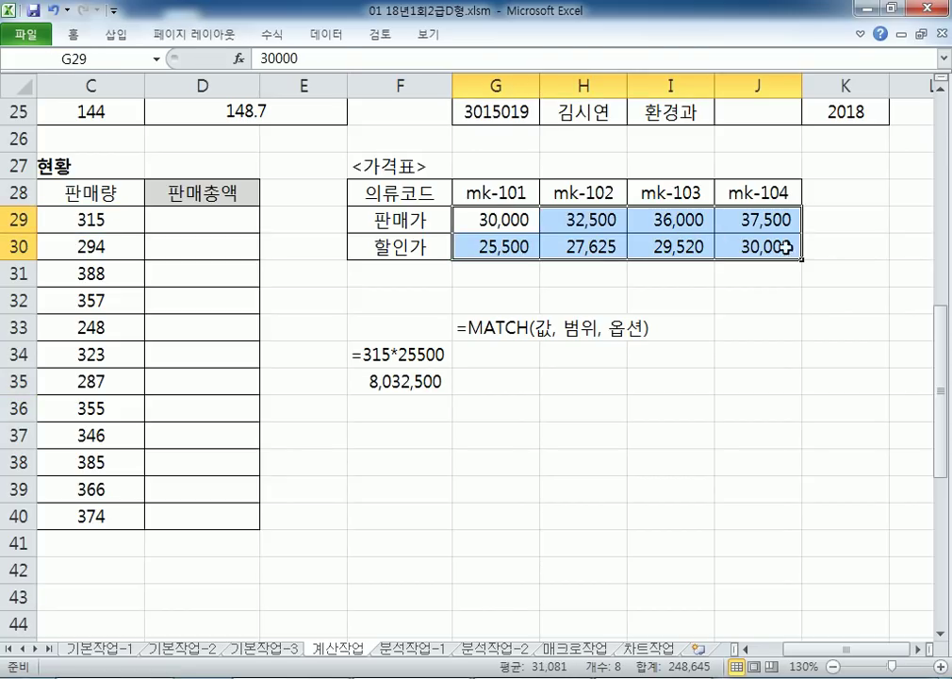
key("Return")
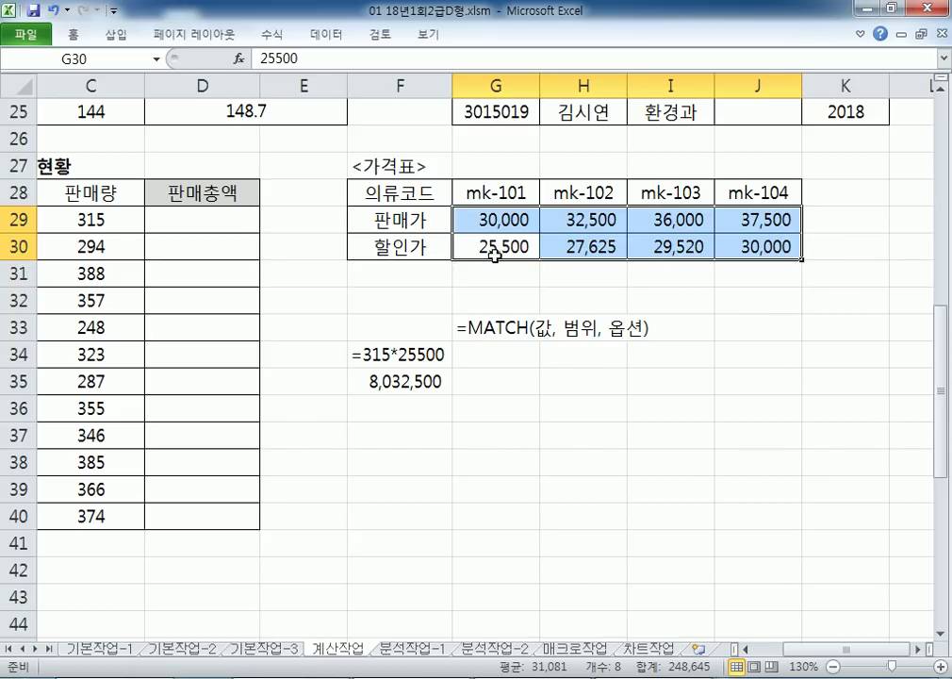
left_click(513, 381)
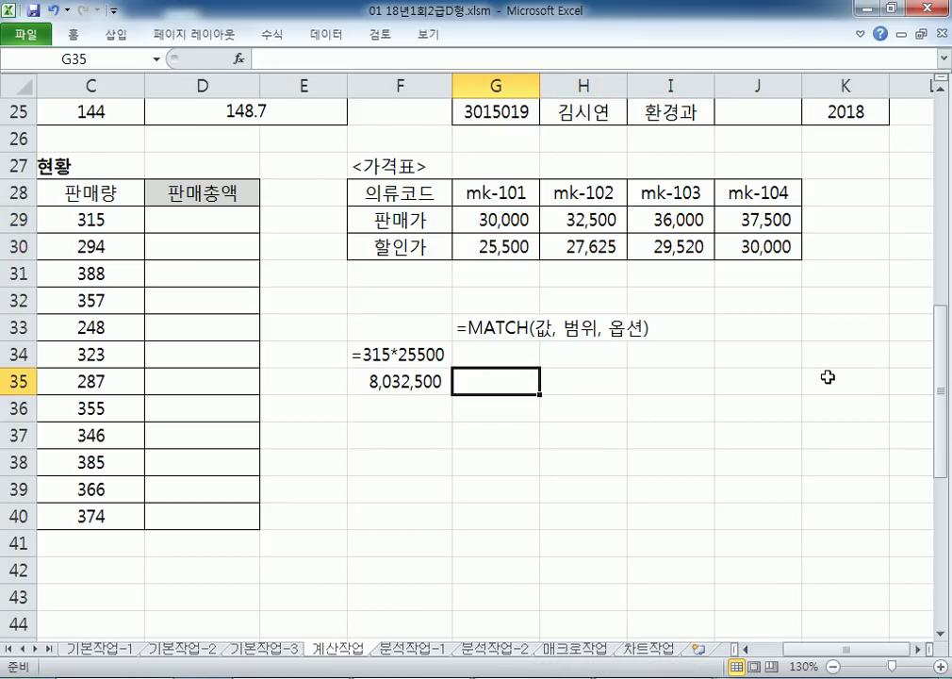
Enter =INDEX(G29:J30,2,1) in G34, then prefix an apostrophe so it displays as text
key("Up")
type("=IND")
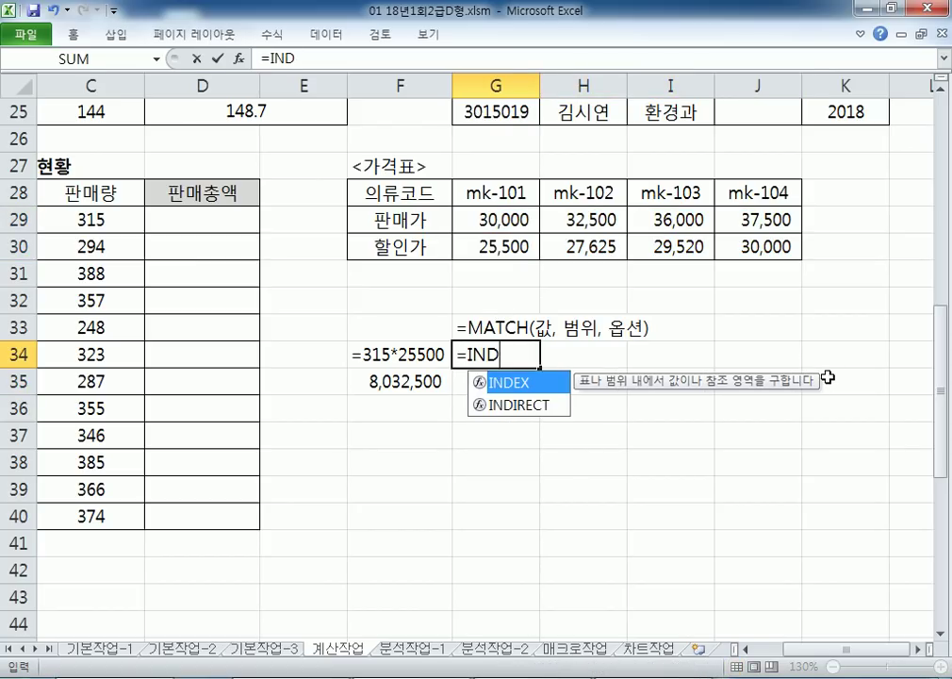
key("Tab")
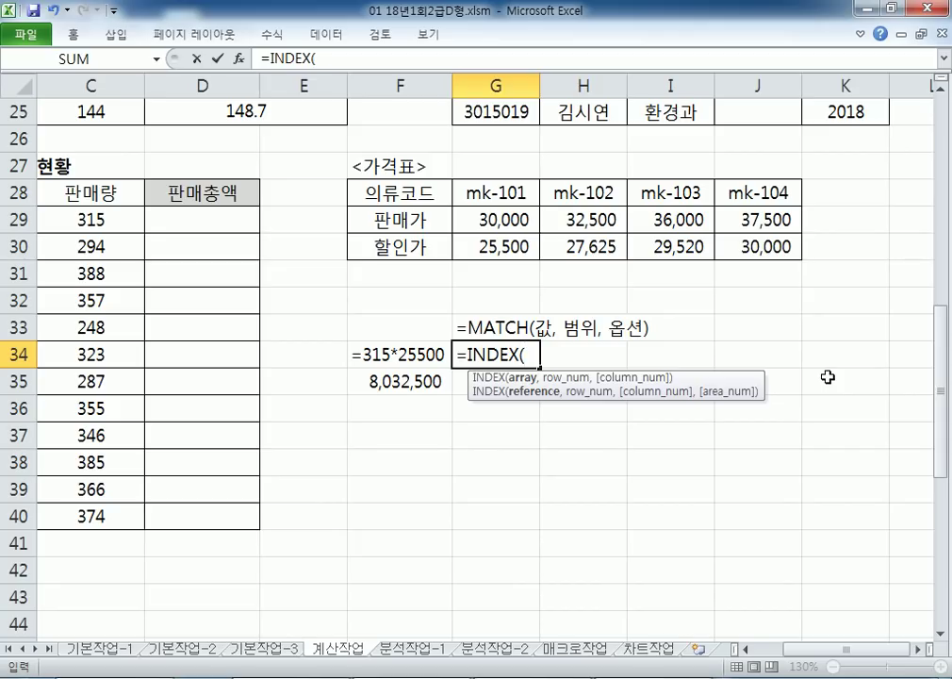
left_click_drag(490, 220, 746, 243)
type(",2,1")
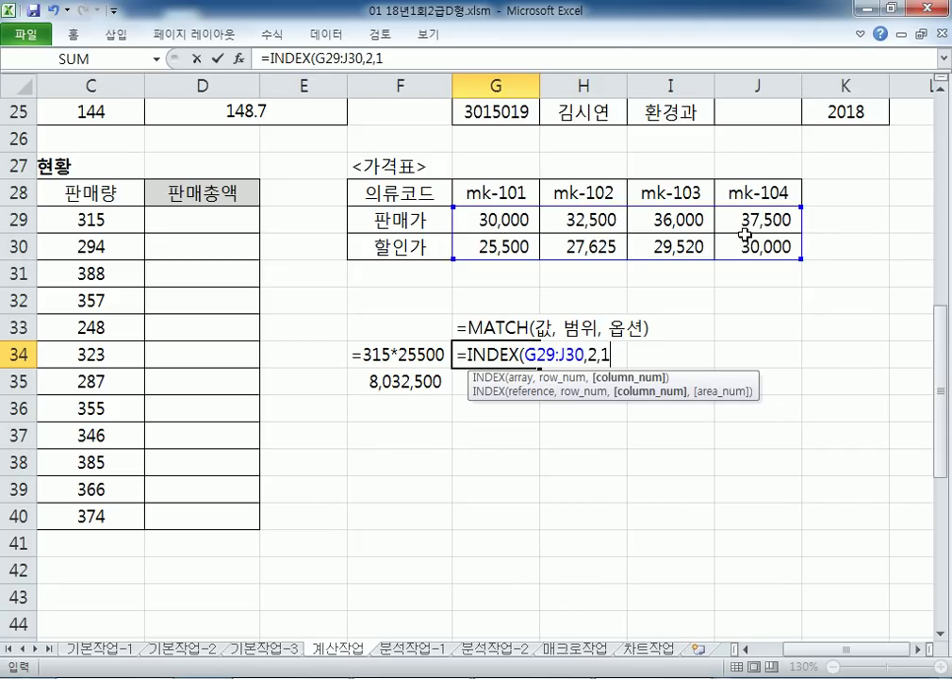
key("Return")
key("Up")
key("F2")
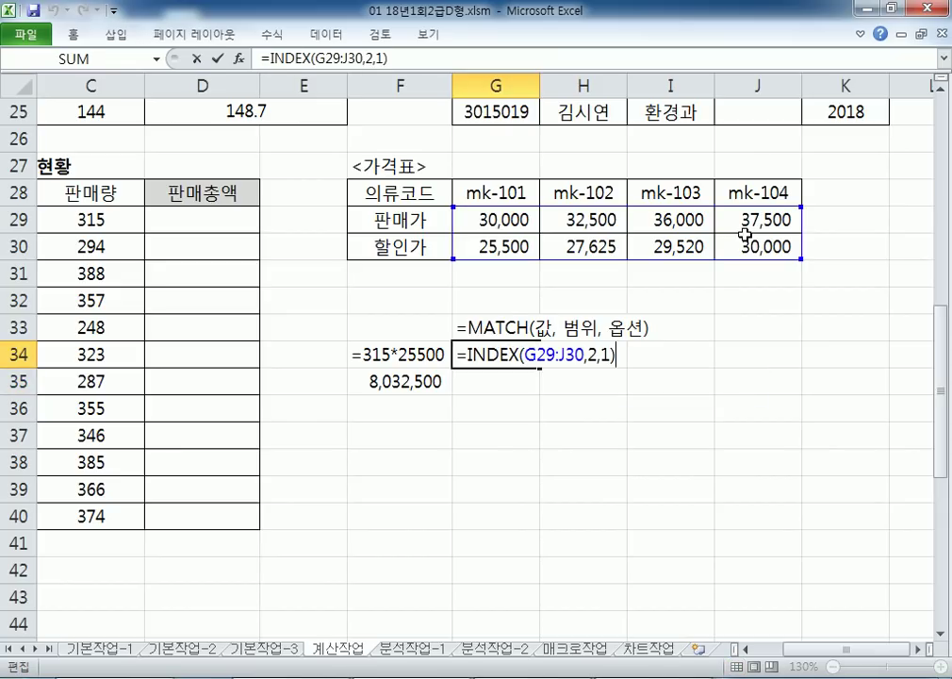
type("'")
key("Return")
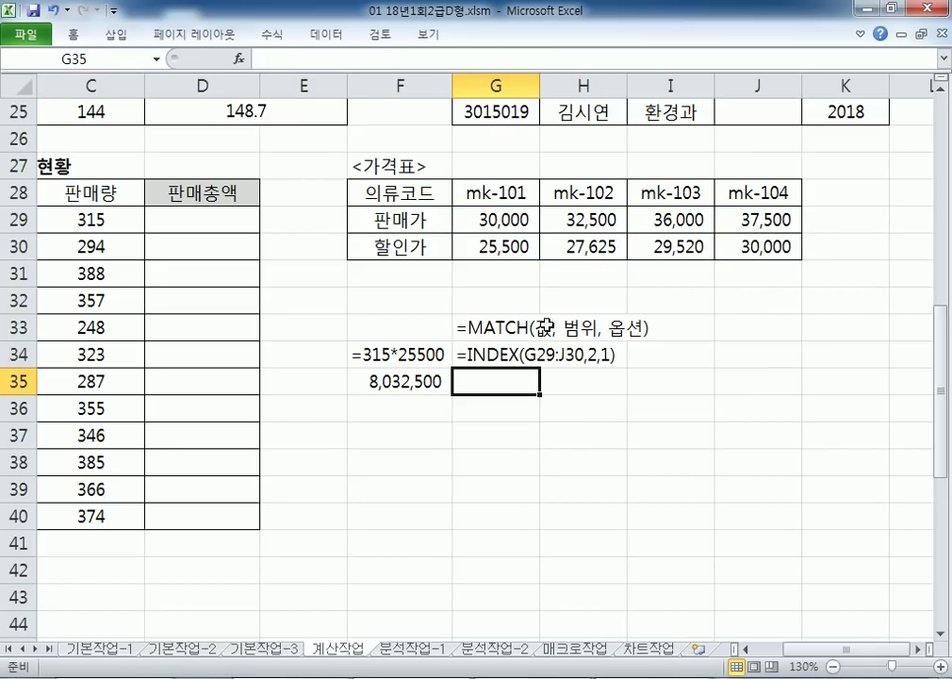
left_click_drag(484, 246, 745, 236)
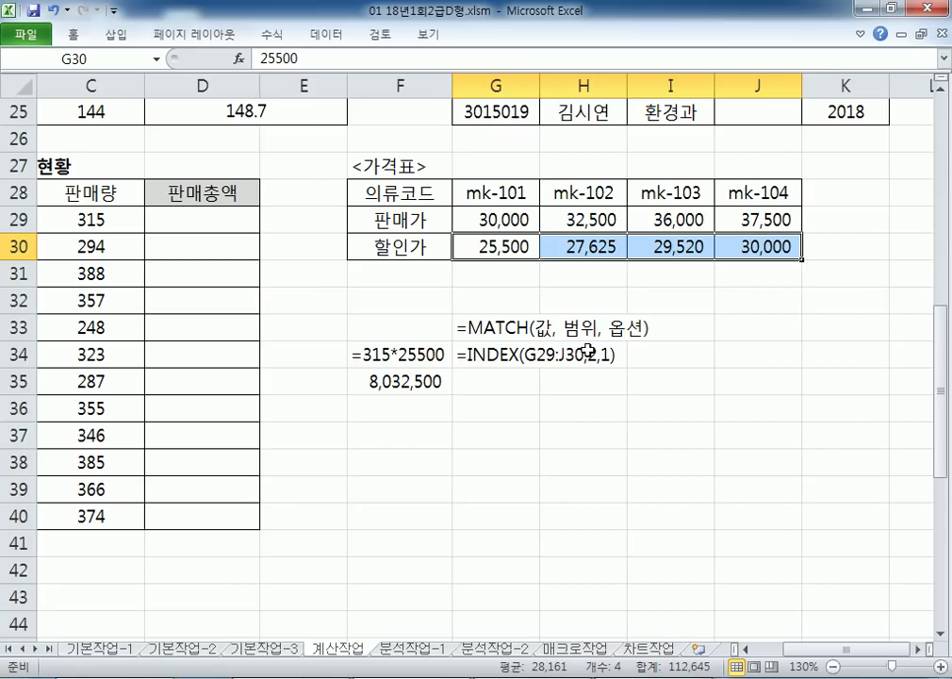
left_click_drag(476, 219, 804, 226)
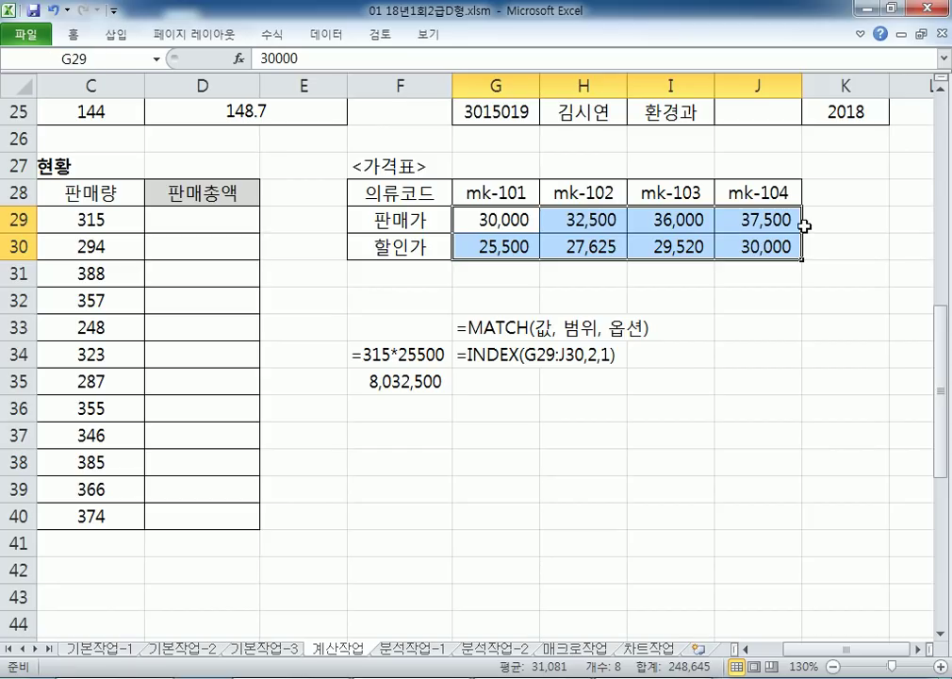
key("Return")
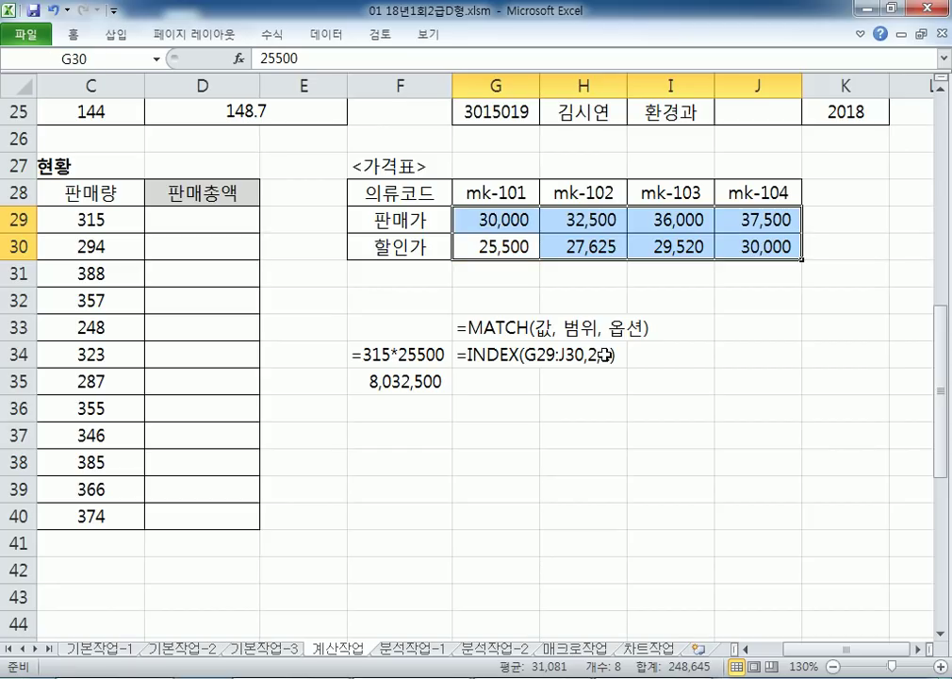
left_click_drag(461, 189, 478, 238)
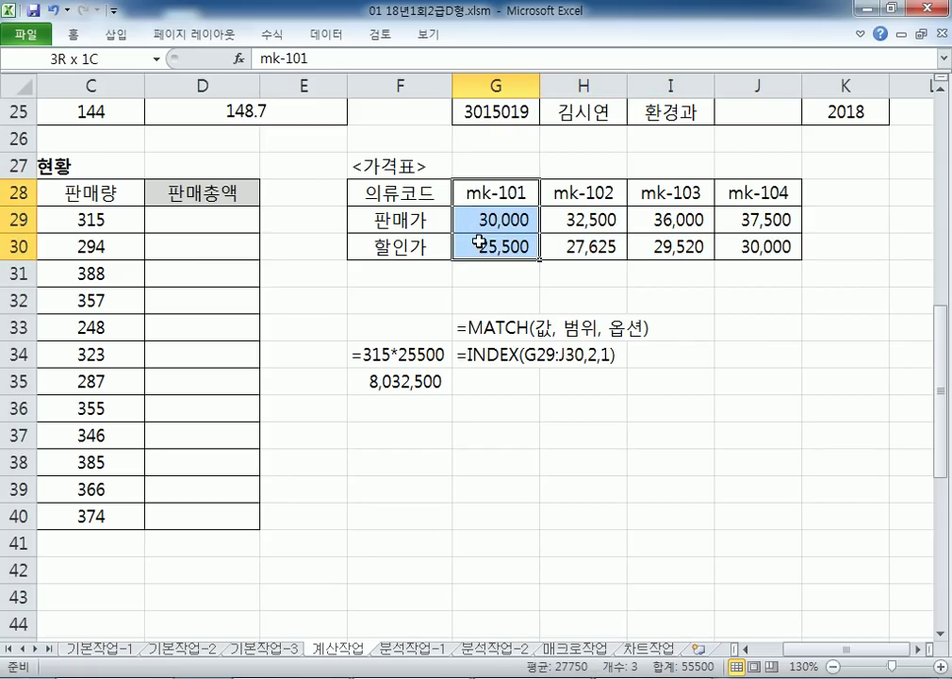
left_click(460, 182)
key("Home")
key("Down")
key("Right")
key("Right")
key("Right")
key("Right")
key("Right")
key("Right")
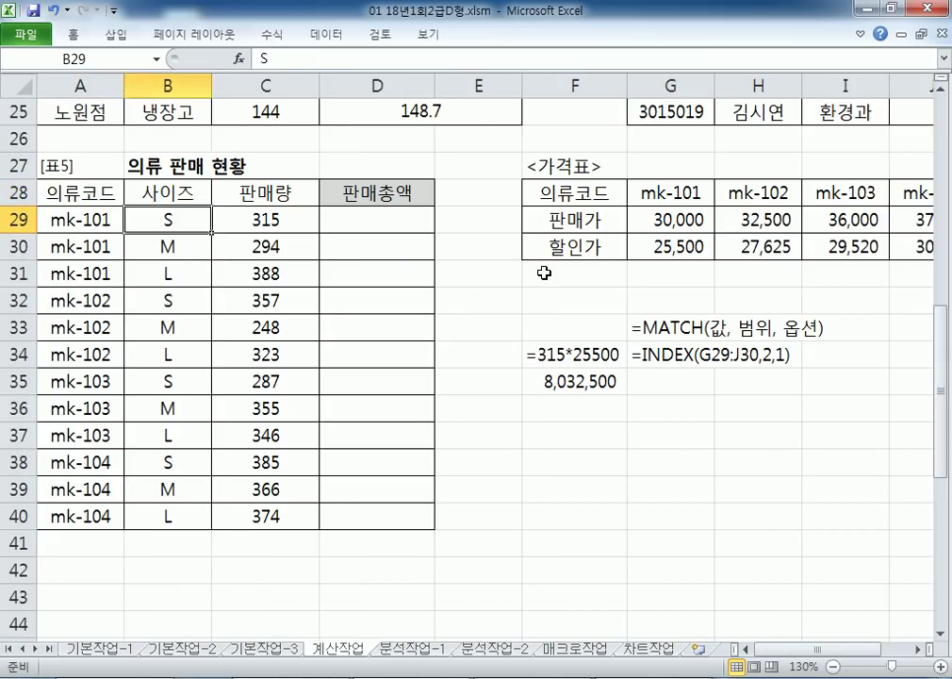
key("Up")
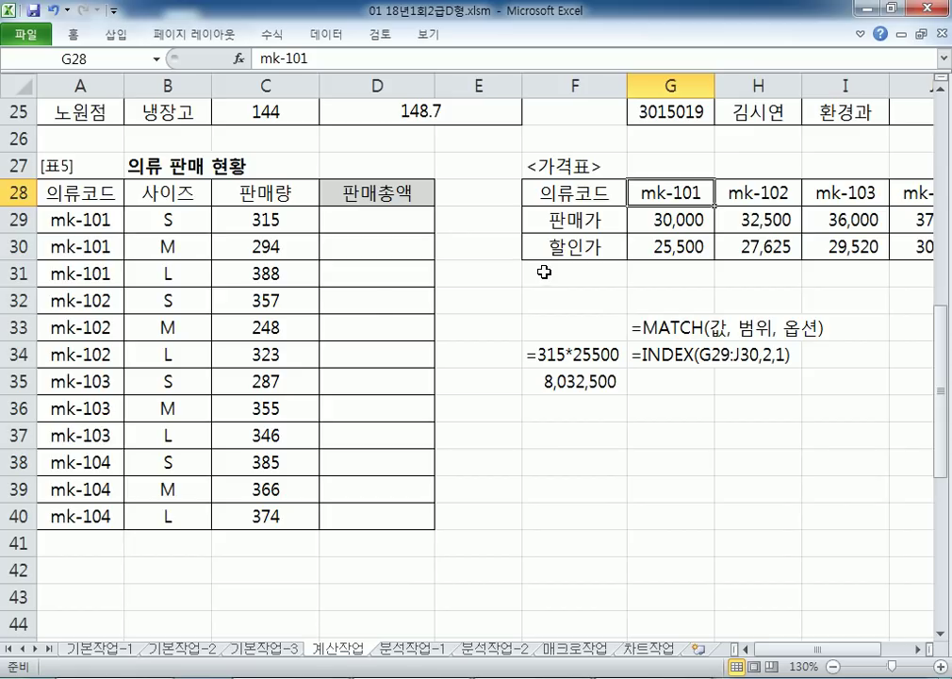
left_click(89, 486)
left_click(820, 191)
left_click(908, 242)
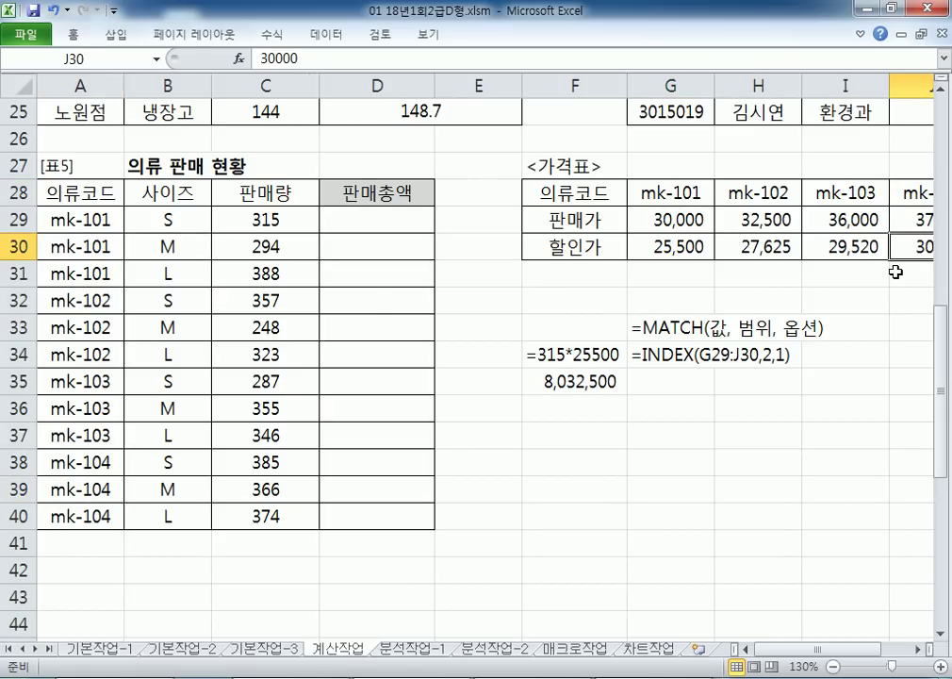
left_click(99, 382)
left_click(810, 194)
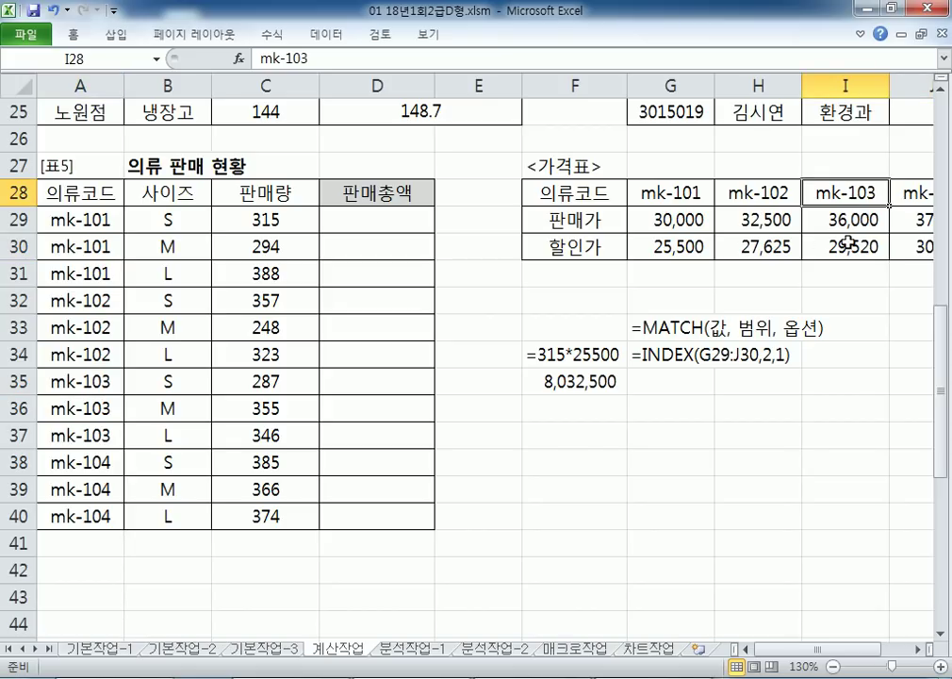
left_click(849, 241)
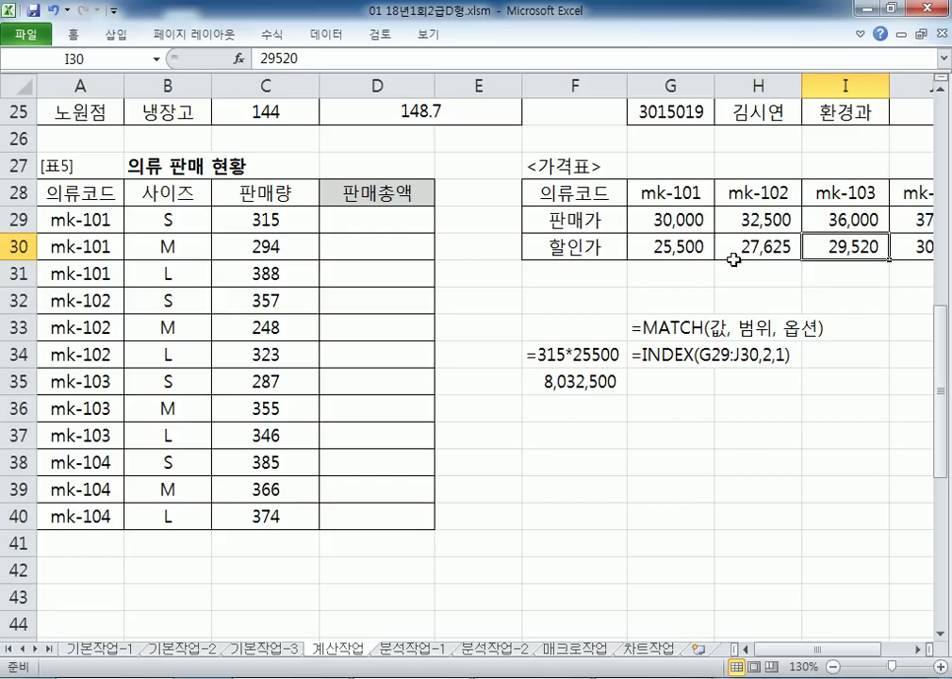
left_click(636, 325)
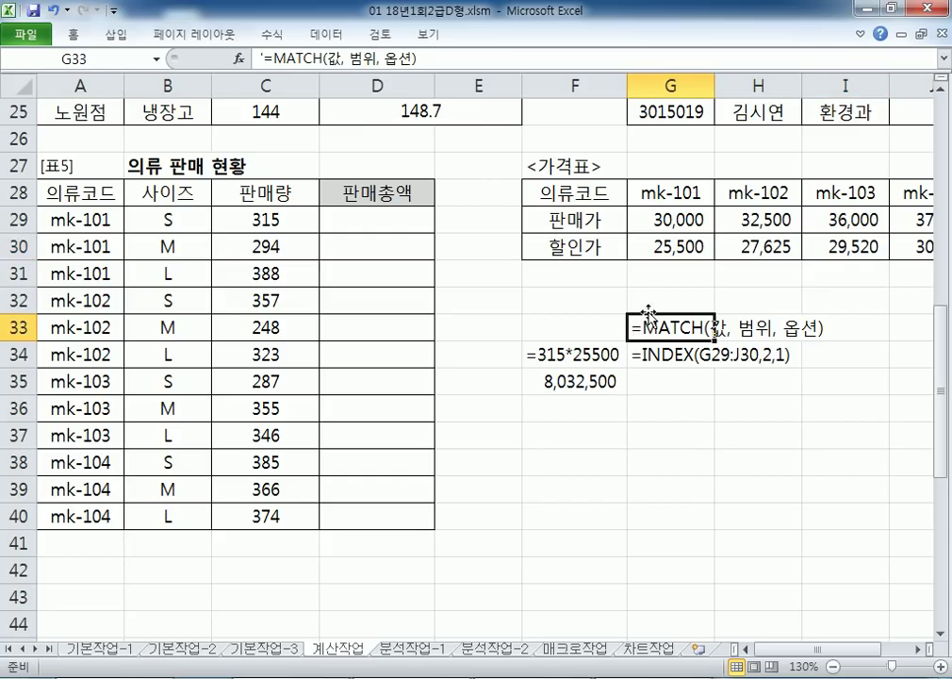
left_click(649, 246)
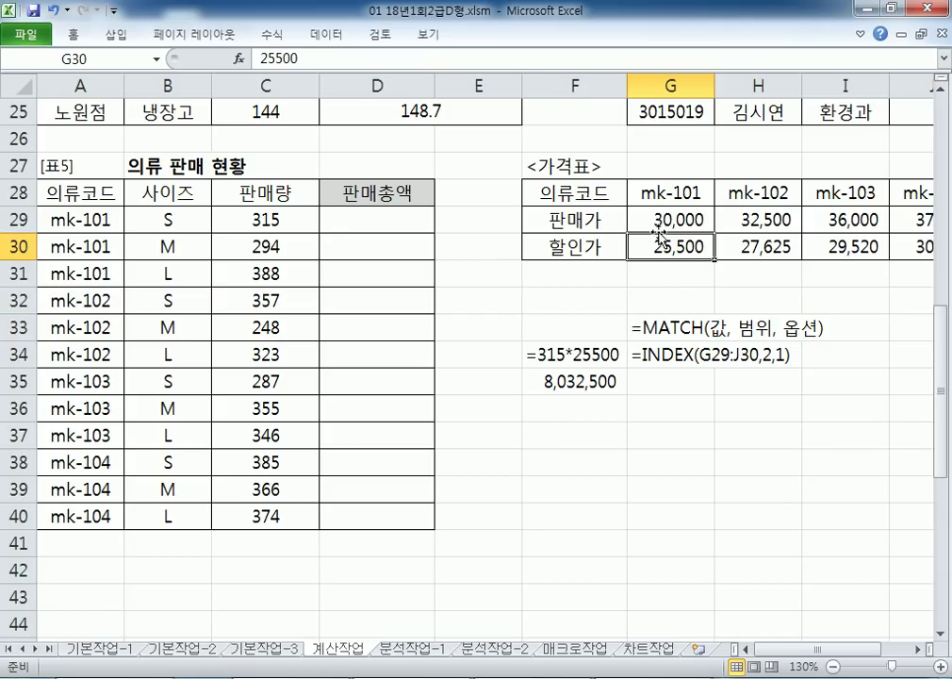
left_click(653, 194)
left_click_drag(665, 247, 669, 212)
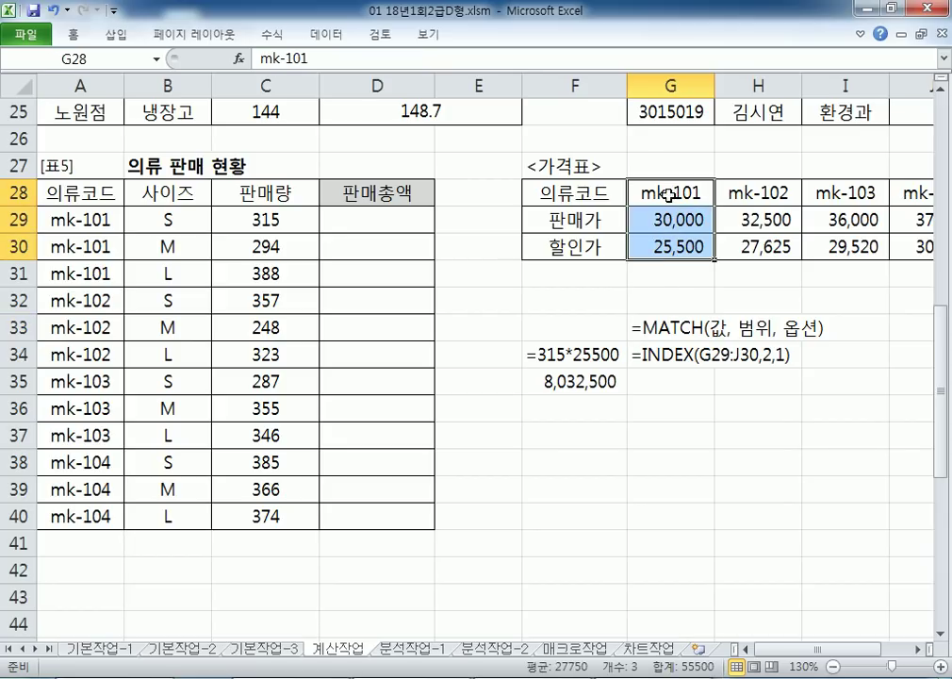
left_click(667, 192)
left_click(743, 193)
left_click(850, 193)
left_click(901, 193)
left_click(683, 195)
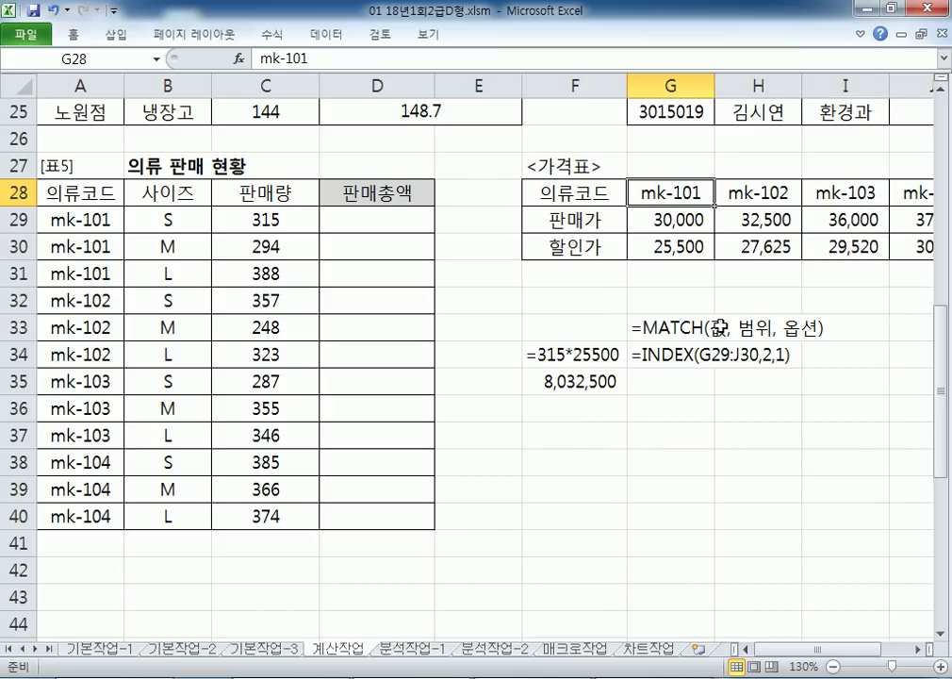
left_click(725, 323)
left_click(636, 325)
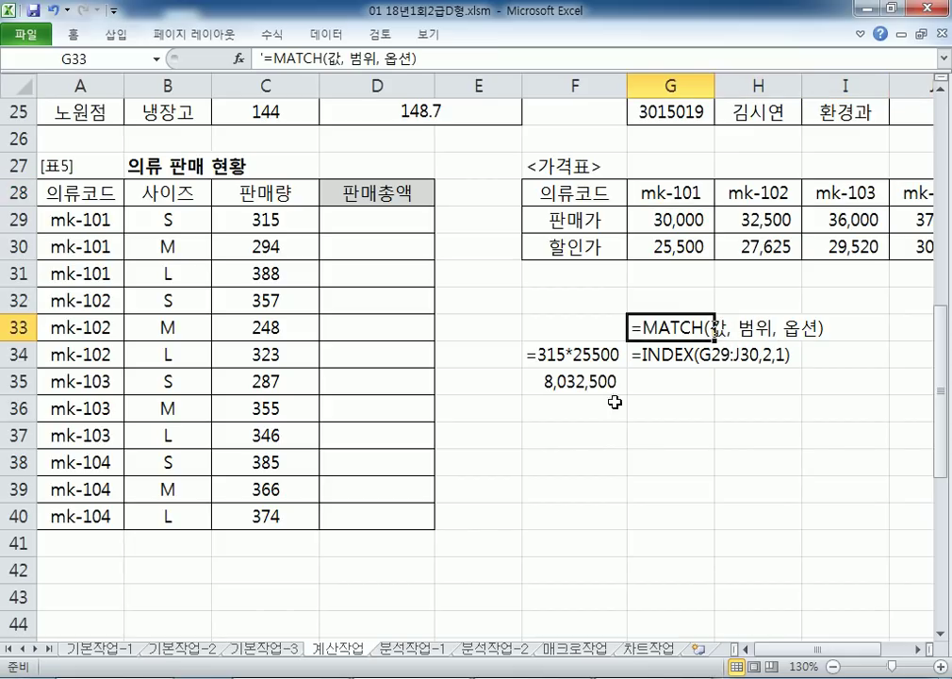
left_click(648, 403)
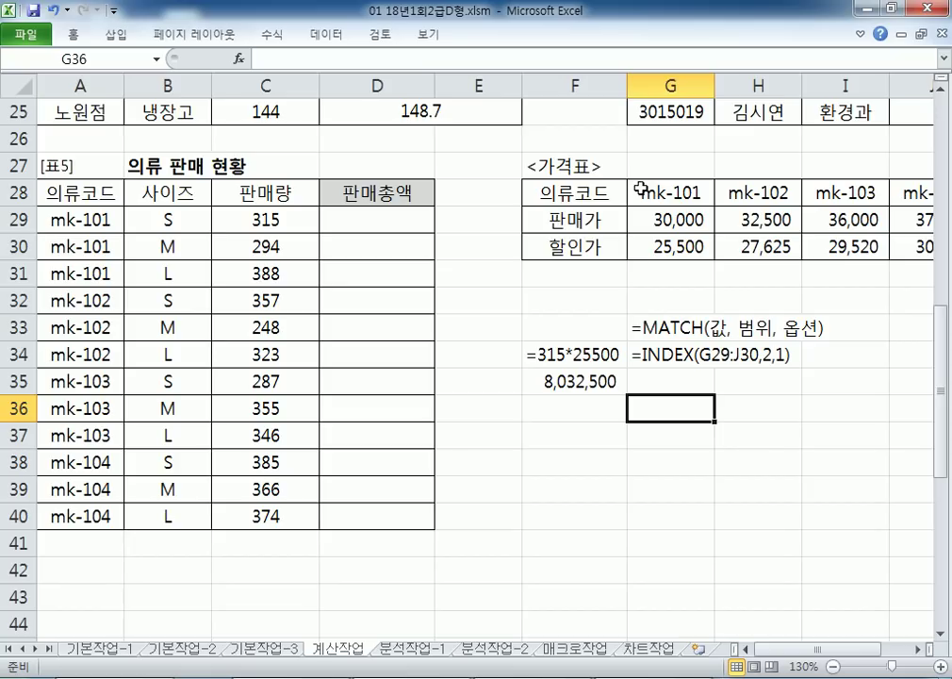
left_click(83, 219)
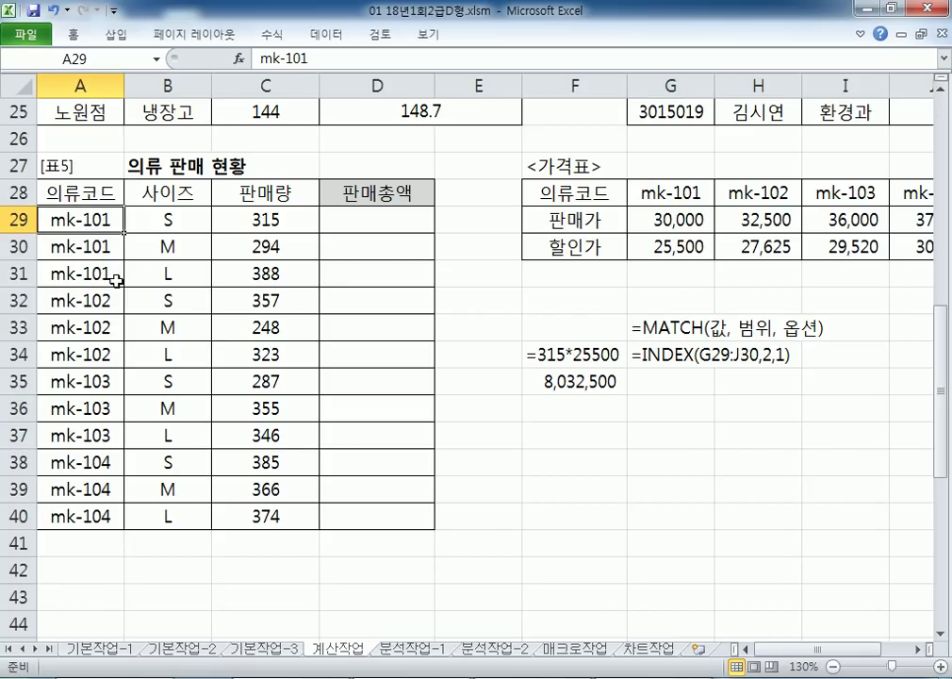
left_click(98, 380)
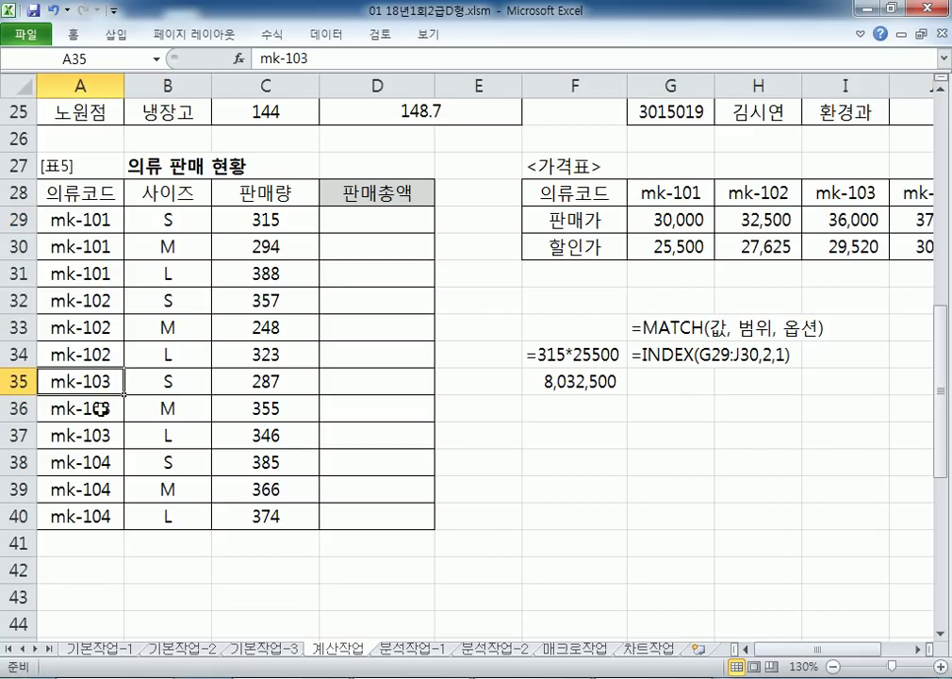
left_click(97, 472)
left_click(751, 327)
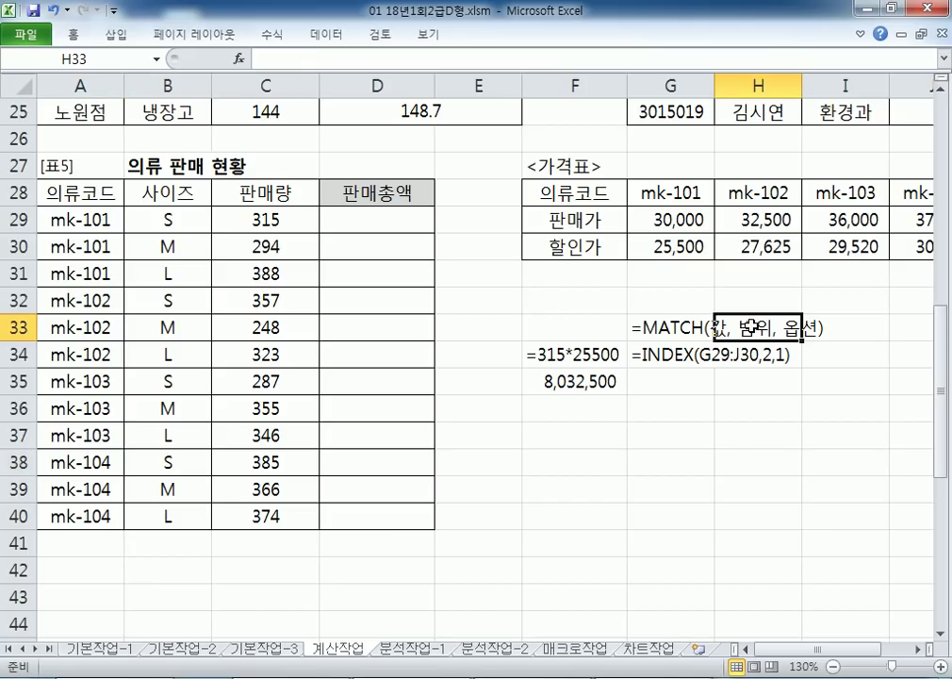
left_click_drag(657, 190, 919, 189)
left_click(666, 302)
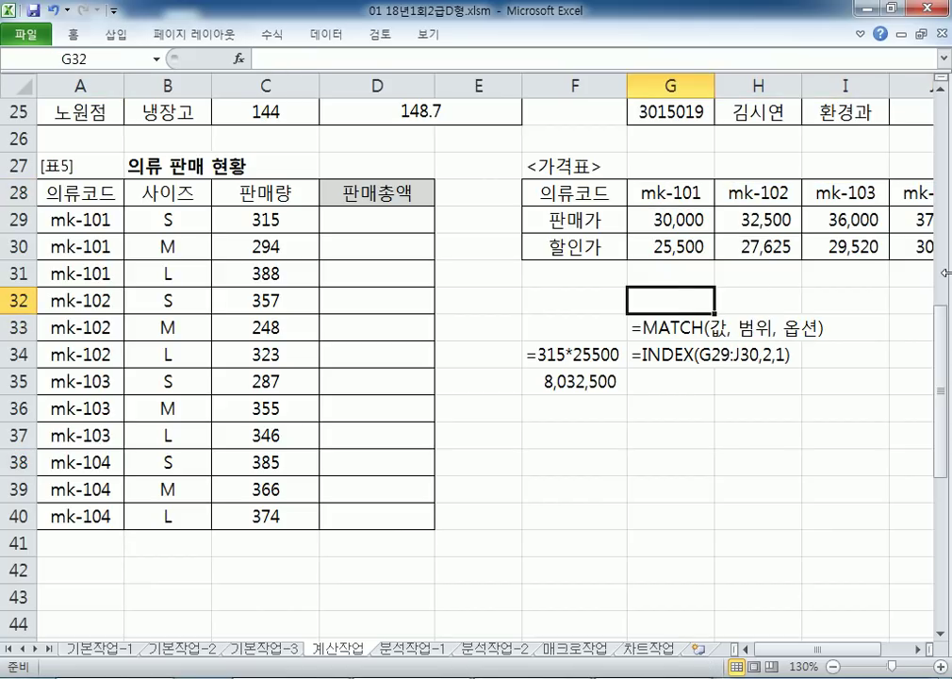
Enter =MATCH(A29,G28:J28,0) in G32 and confirm it returns 1
type("=I")
key("BackSpace")
type("MA")
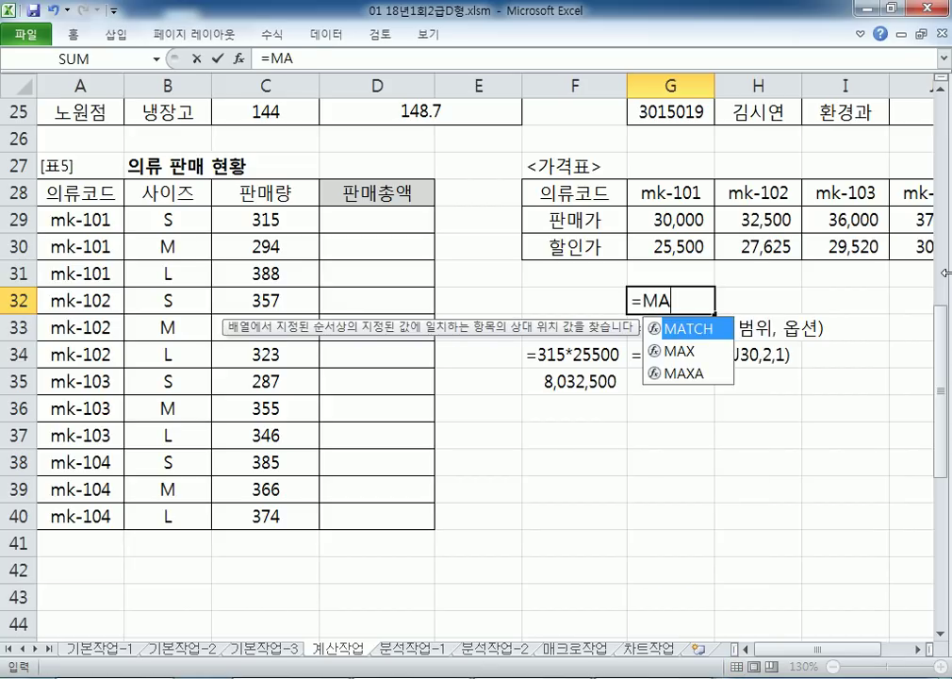
key("Tab")
left_click(73, 217)
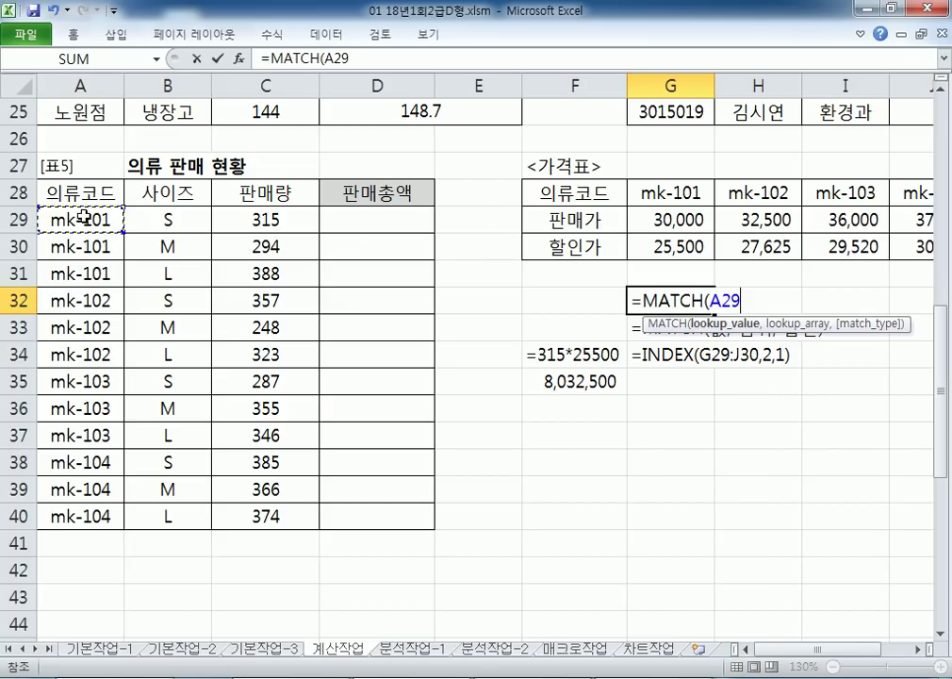
type(",")
left_click_drag(660, 192, 903, 187)
type(",0")
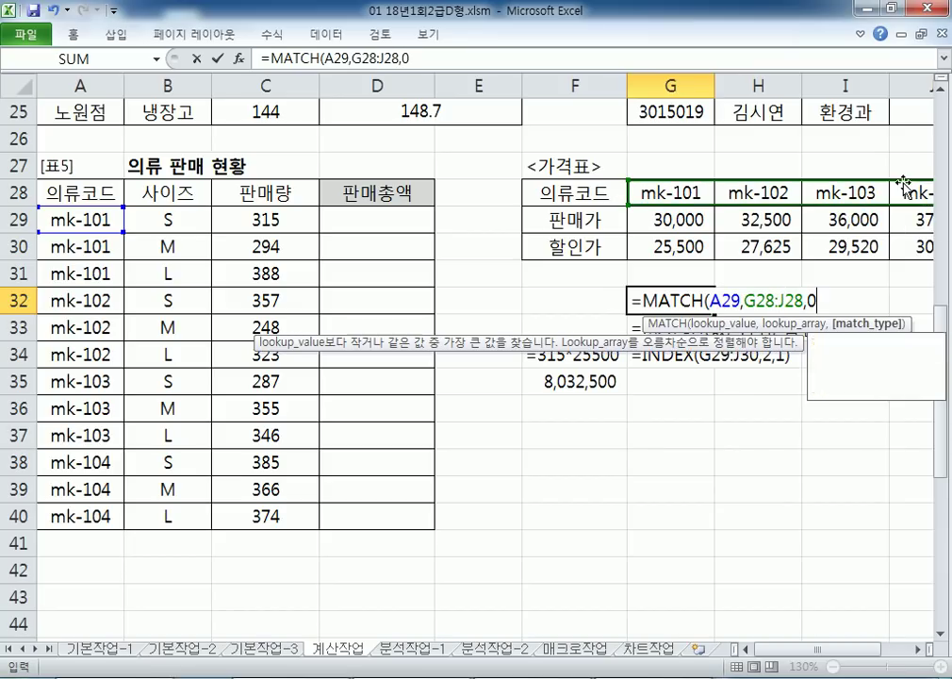
key("Return")
left_click(693, 305)
key("F2")
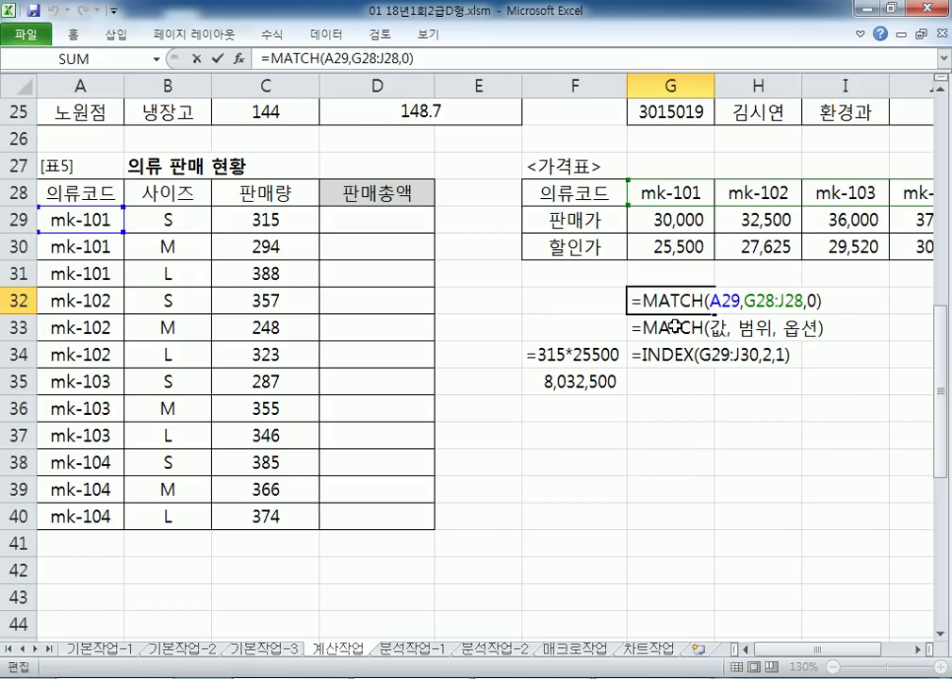
key("Escape")
Make the header range $G$28:$J$28 absolute and prefix an apostrophe to show G32 as text
key("F2")
left_click_drag(756, 300, 795, 300)
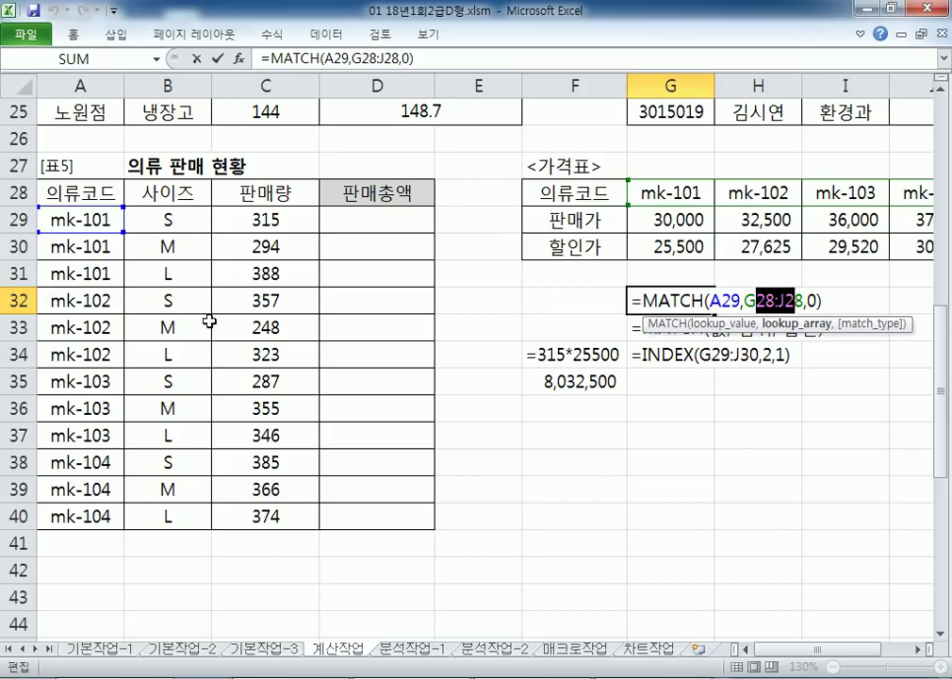
key("F4")
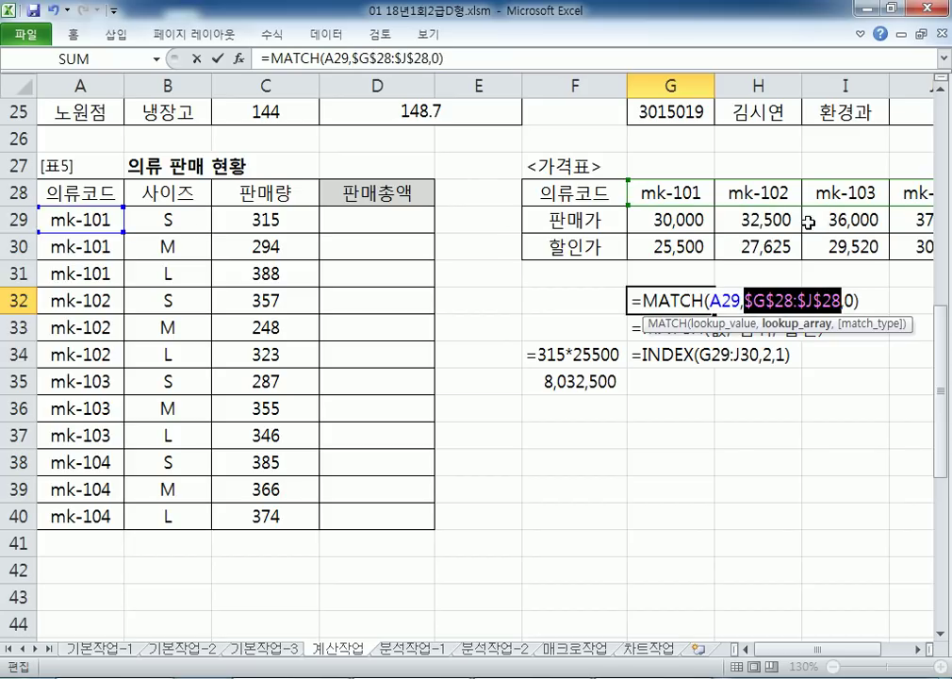
key("Return")
left_click(664, 299)
double_click(664, 300)
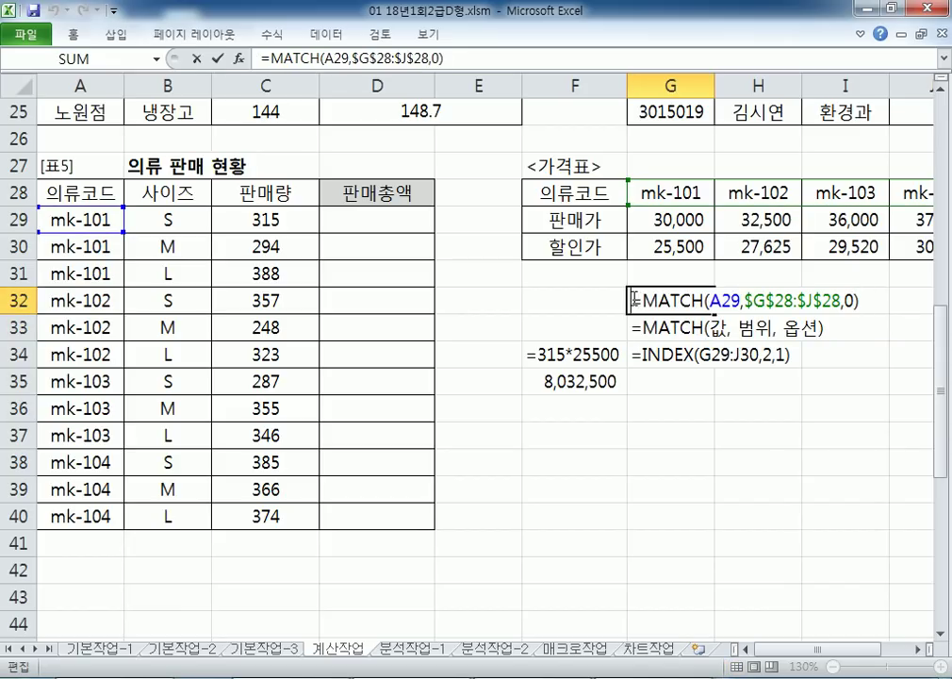
type("'")
left_click(649, 328)
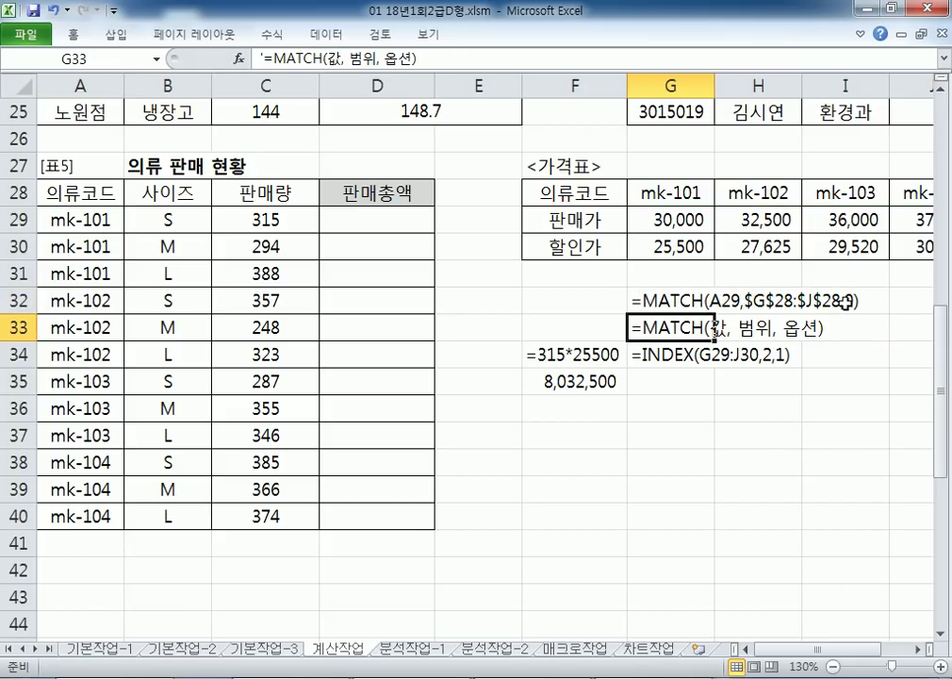
left_click(690, 381)
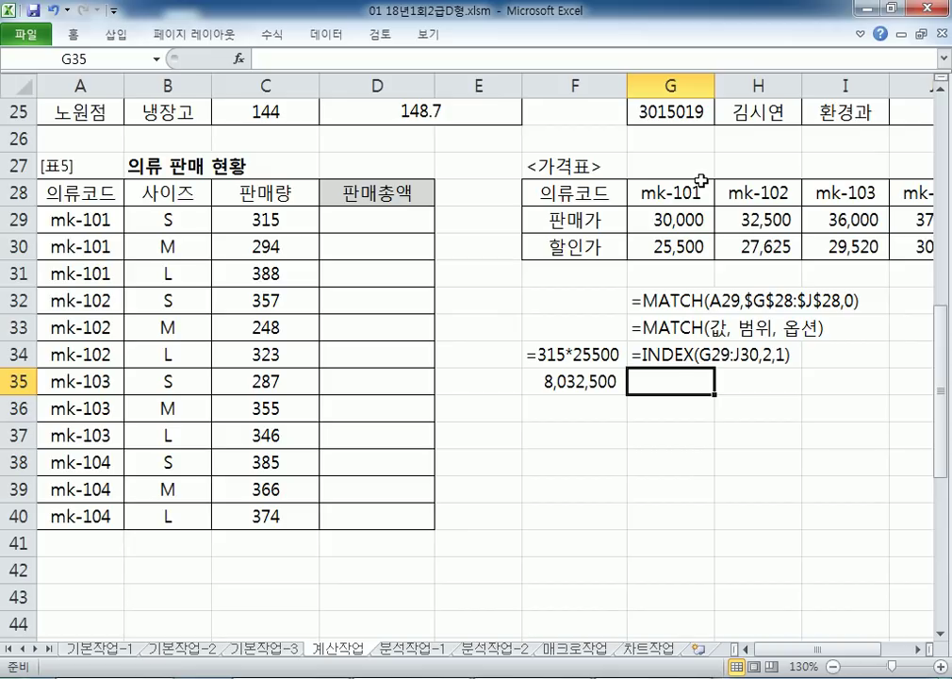
left_click(94, 408)
left_click(350, 389)
left_click(350, 404)
left_click(104, 410)
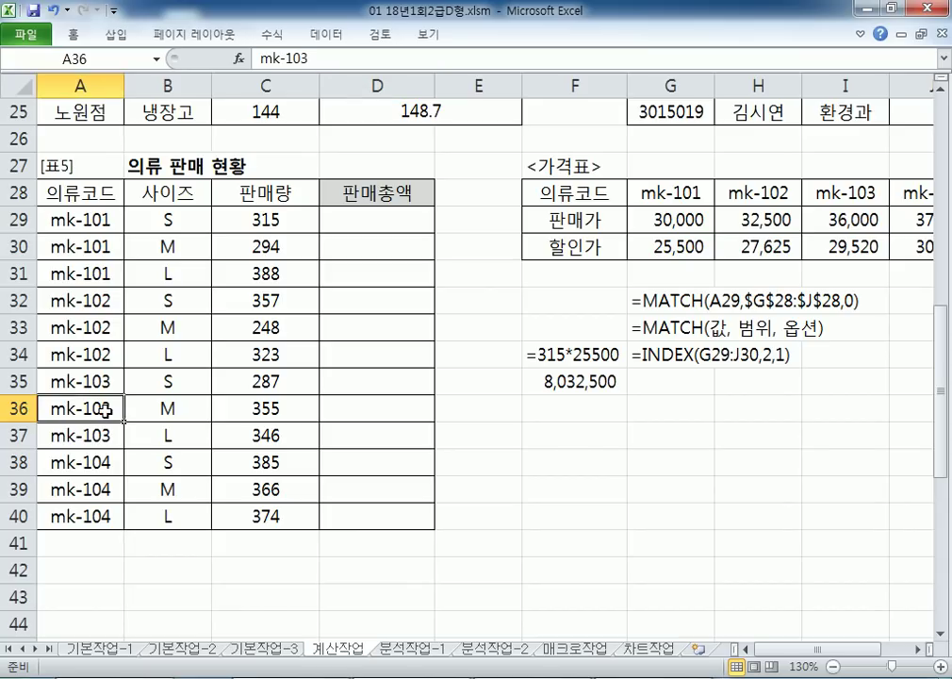
left_click(876, 196)
left_click_drag(666, 189, 919, 190)
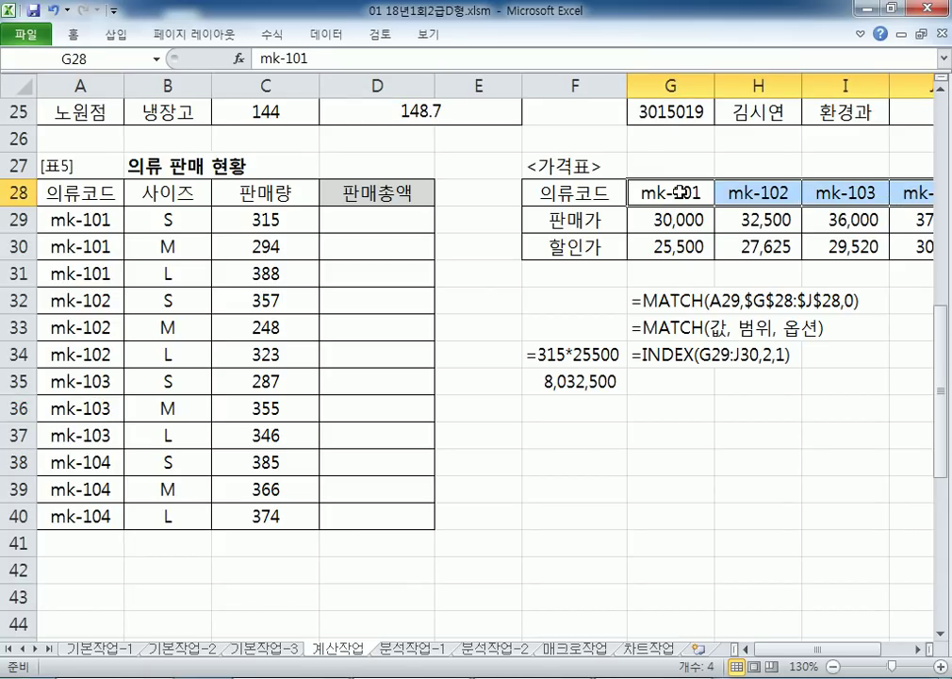
key("Tab")
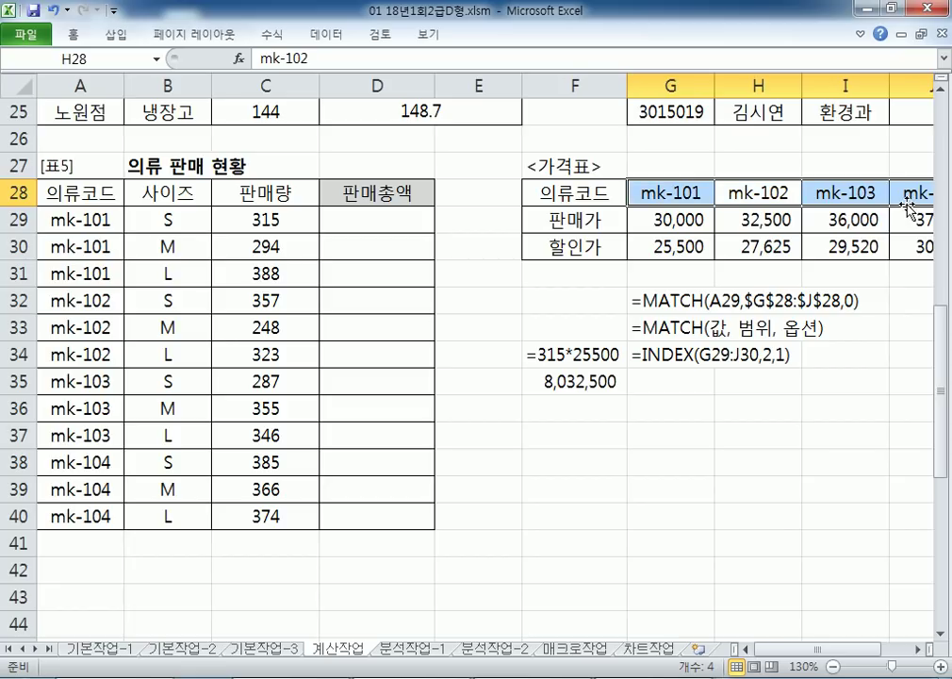
key("Tab")
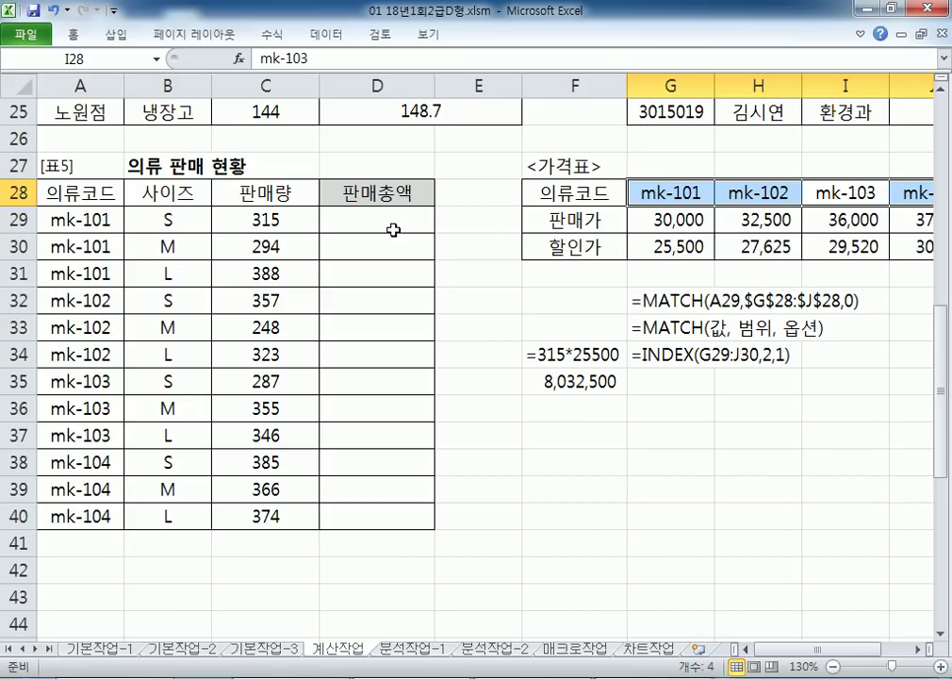
left_click(428, 215)
Enter =MATCH(A29,$G$28:$J$28,0) in D29 and fill it down to D40
type("=MATCH(")
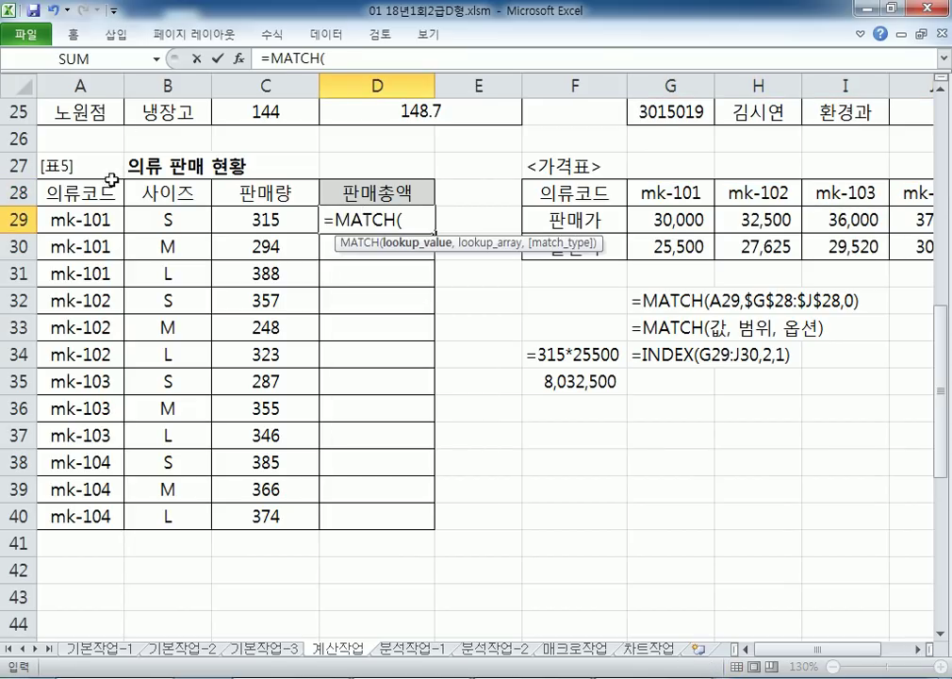
left_click(81, 218)
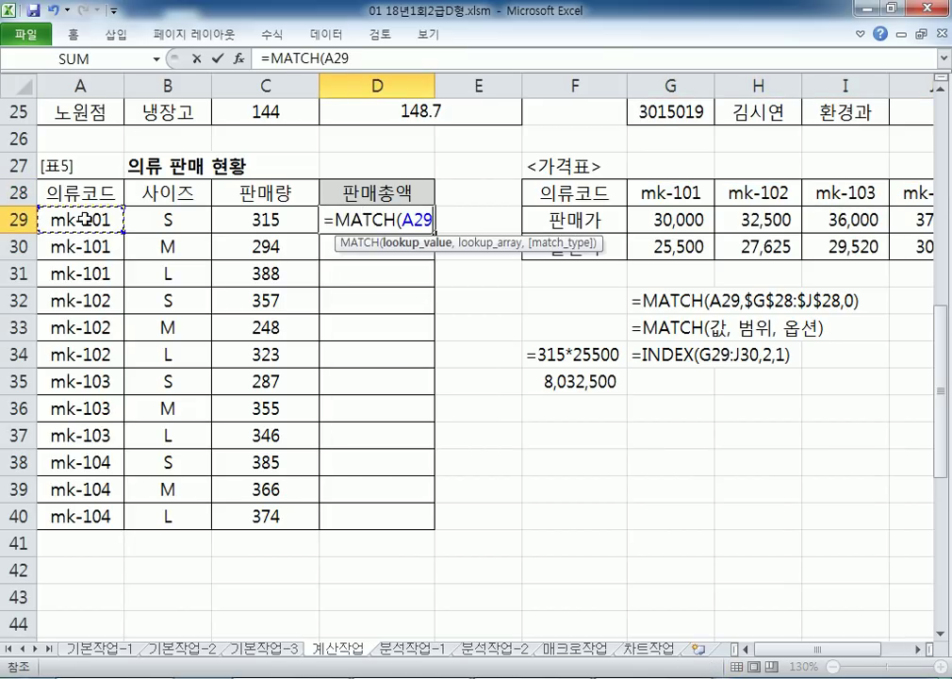
type(",")
left_click_drag(655, 190, 902, 193)
key("F4")
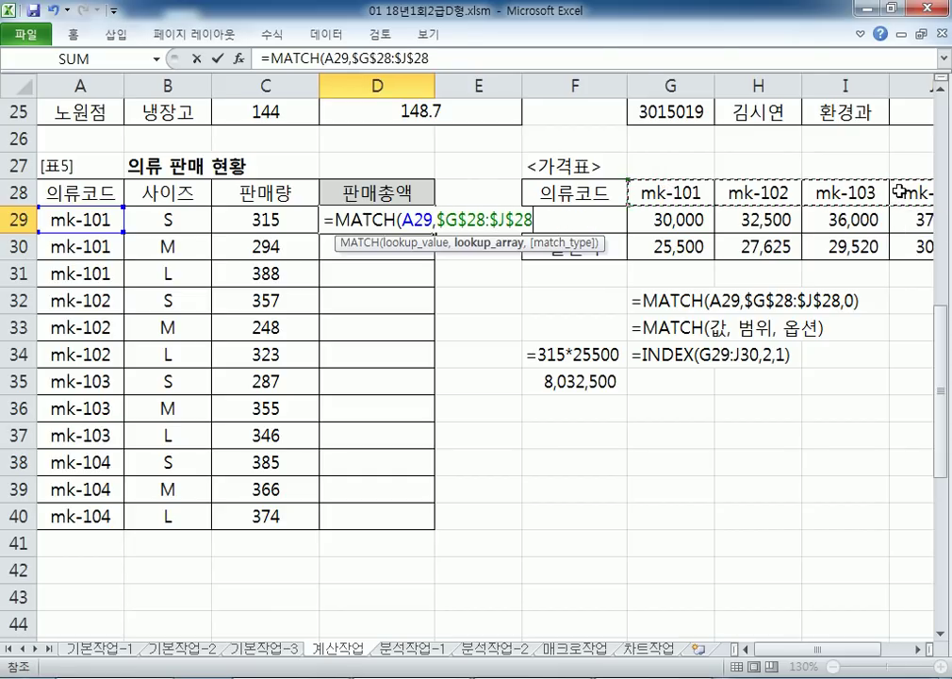
type(",0")
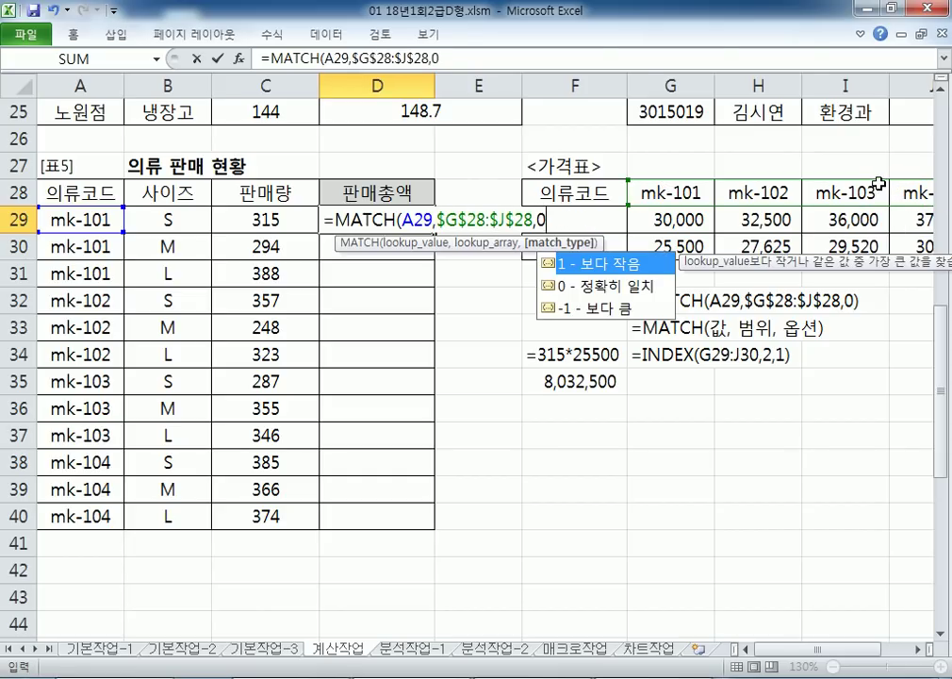
key("Return")
left_click(381, 218)
double_click(437, 236)
Verify the 1–4 results against the mk-101 to mk-104 headers and review the G34 INDEX example
left_click(332, 435)
left_click_drag(24, 435, 72, 389)
left_click(82, 459)
left_click_drag(82, 459, 368, 509)
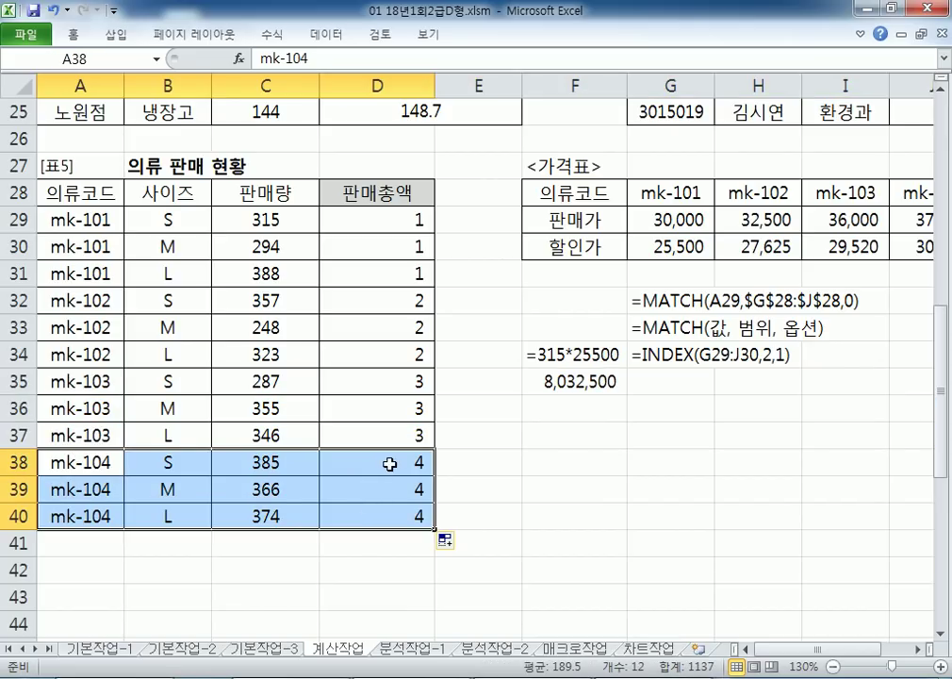
left_click(907, 187)
left_click_drag(641, 192, 928, 190)
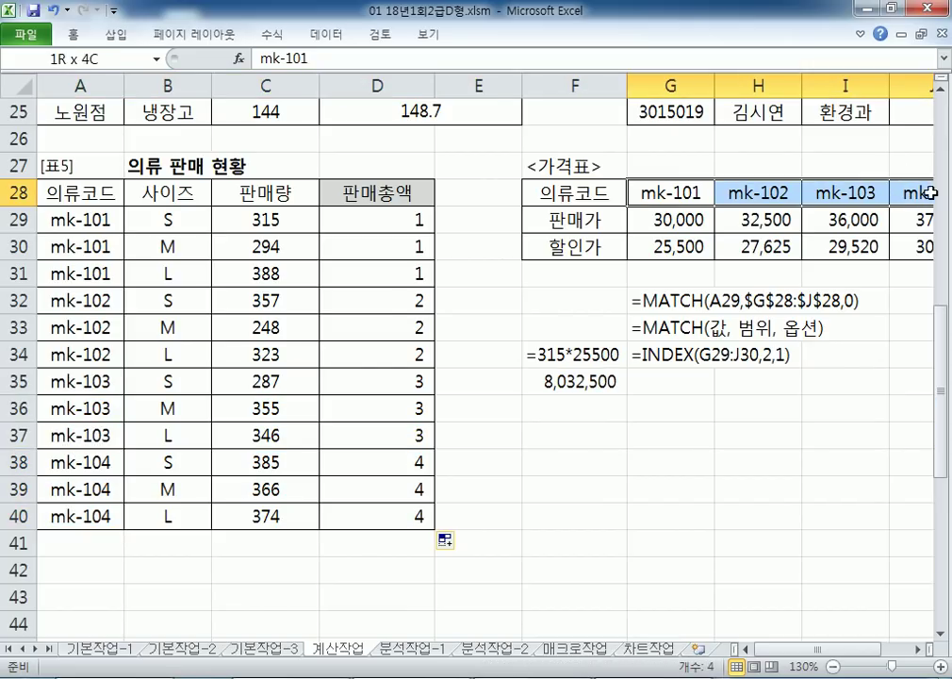
left_click(370, 194)
left_click(404, 219)
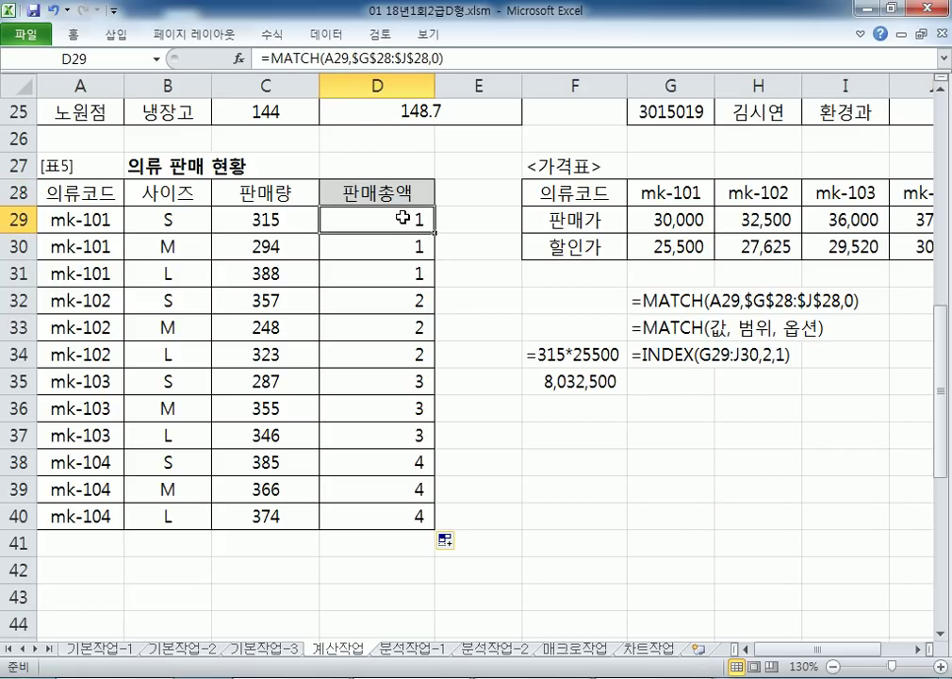
left_click(660, 192)
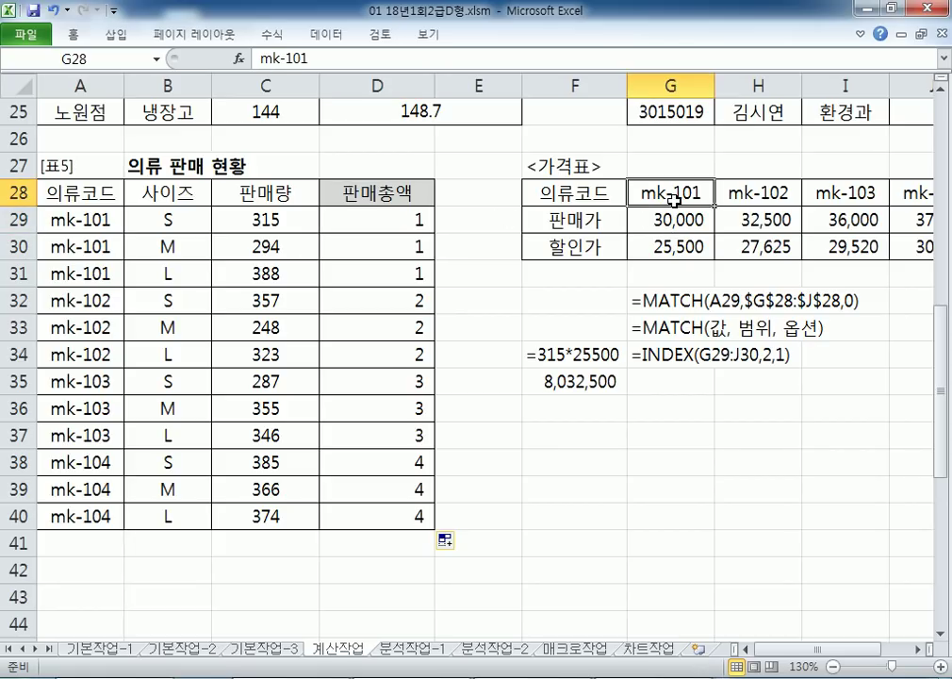
left_click(377, 382)
left_click(378, 461)
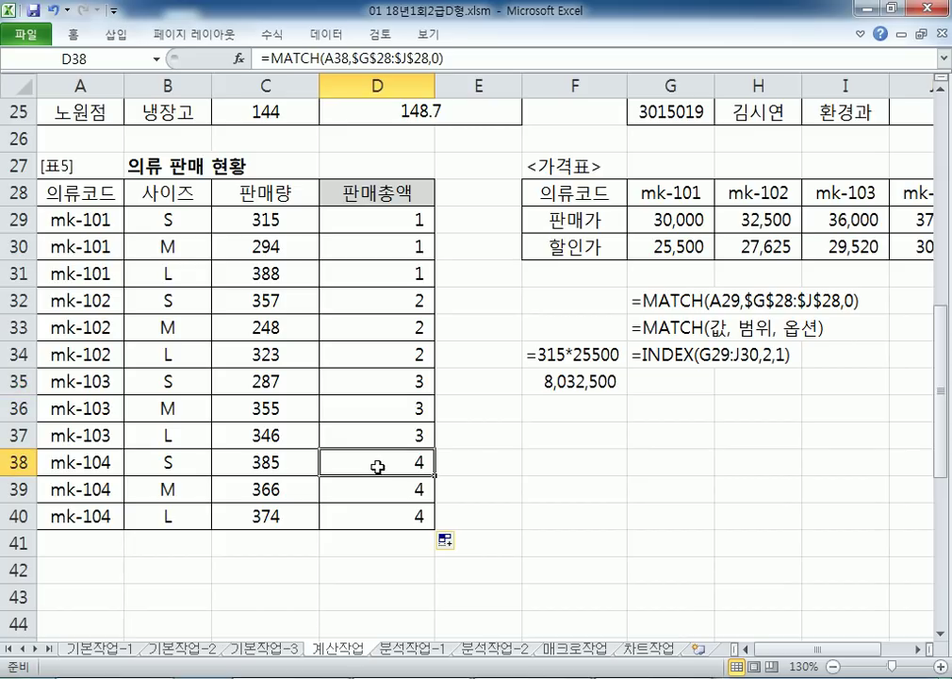
double_click(664, 355)
double_click(785, 354)
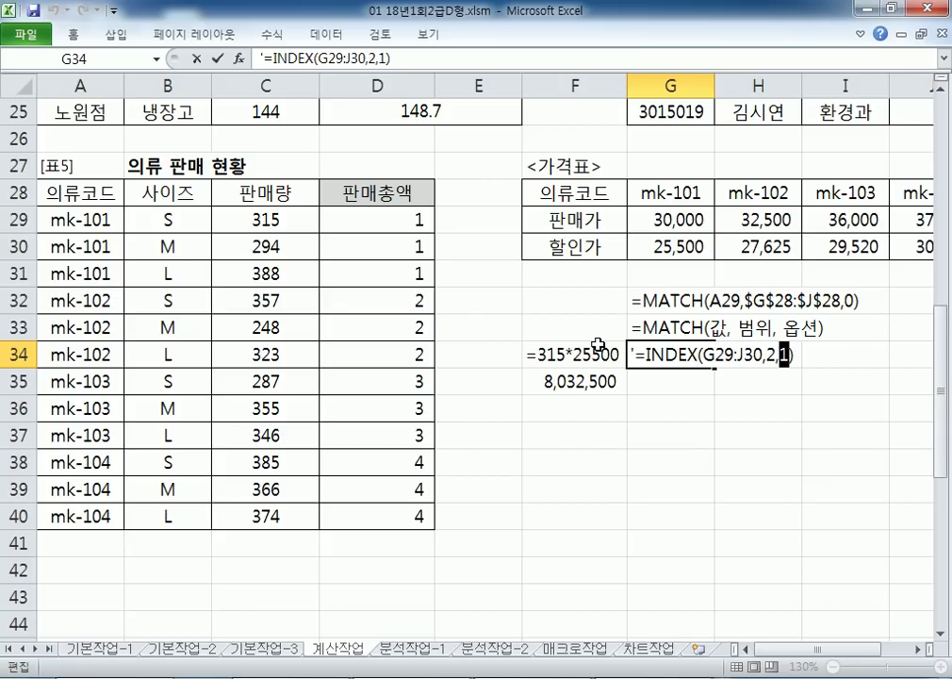
Copy the second formula line, =C29 * INDEX($G$29:$J$30, 2, MATCH(...)), from Notepad into E36
key("alt+Tab")
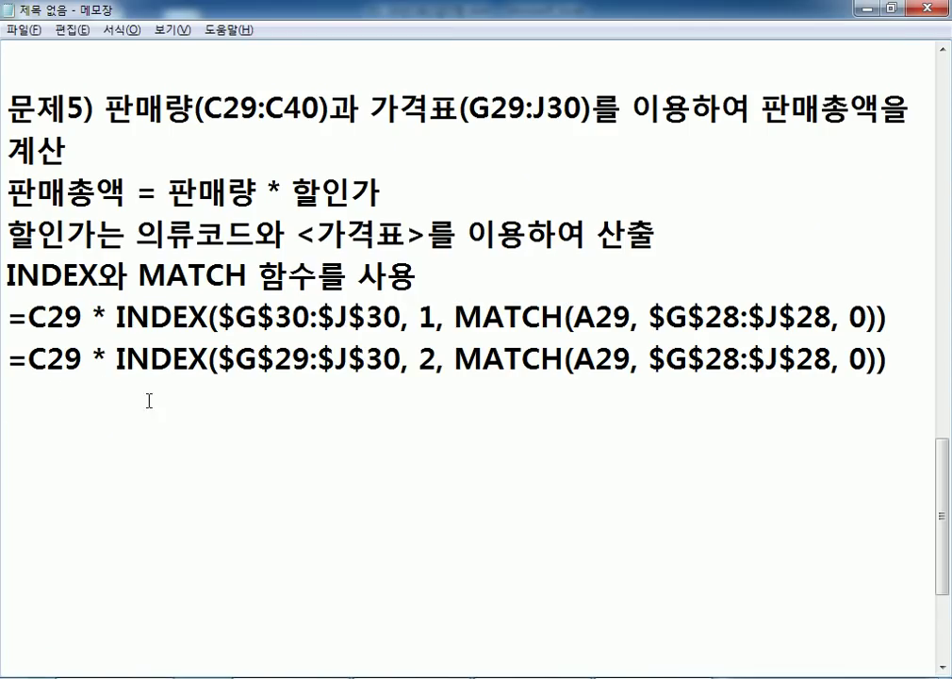
left_click_drag(11, 359, 910, 336)
key("ctrl+c")
key("alt+Tab")
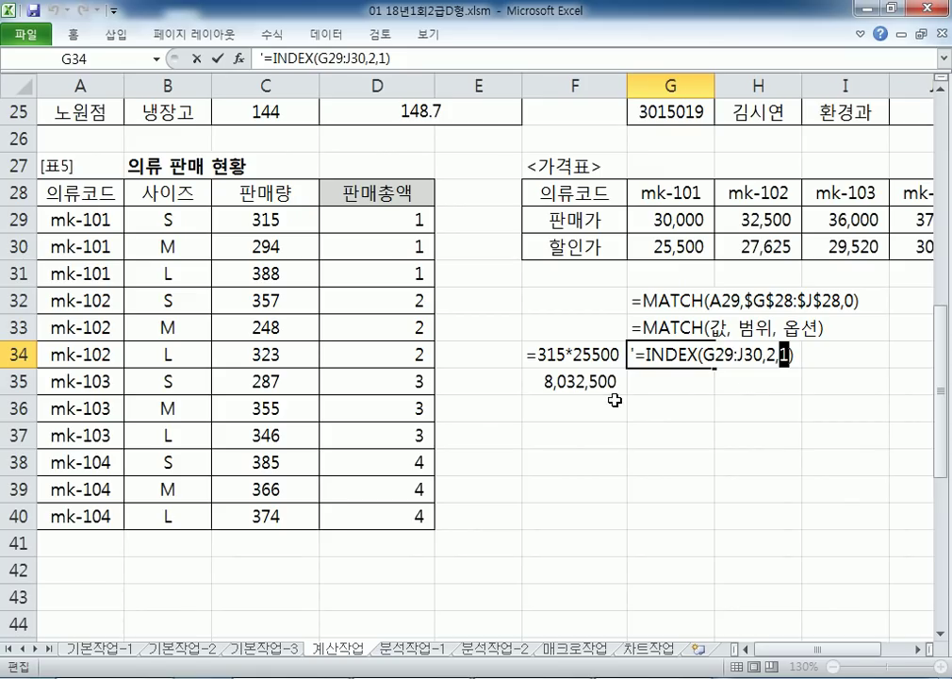
key("Escape")
left_click(478, 410)
key("ctrl+v")
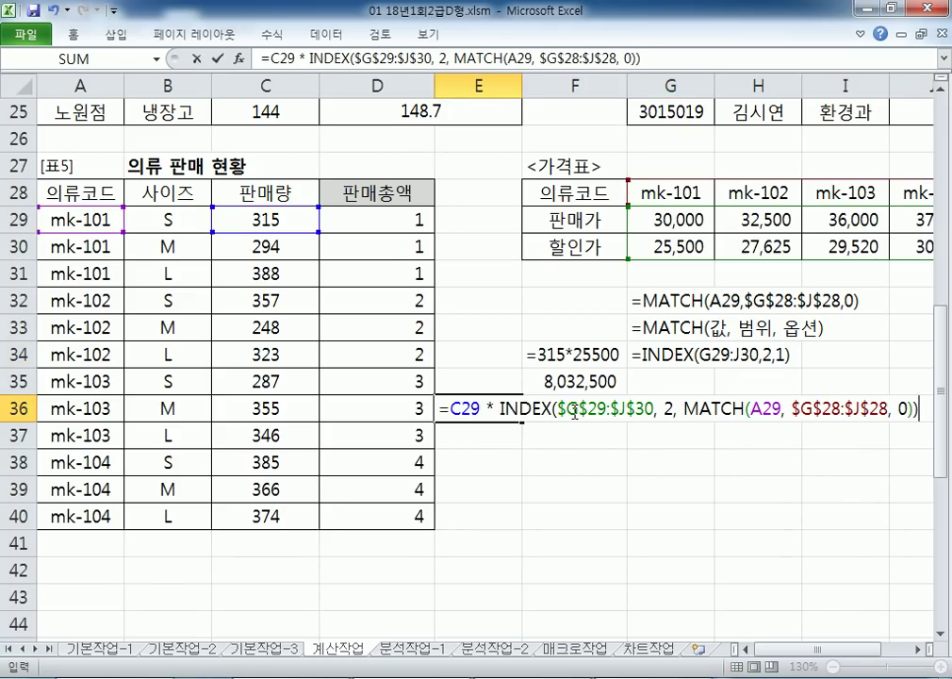
key("Return")
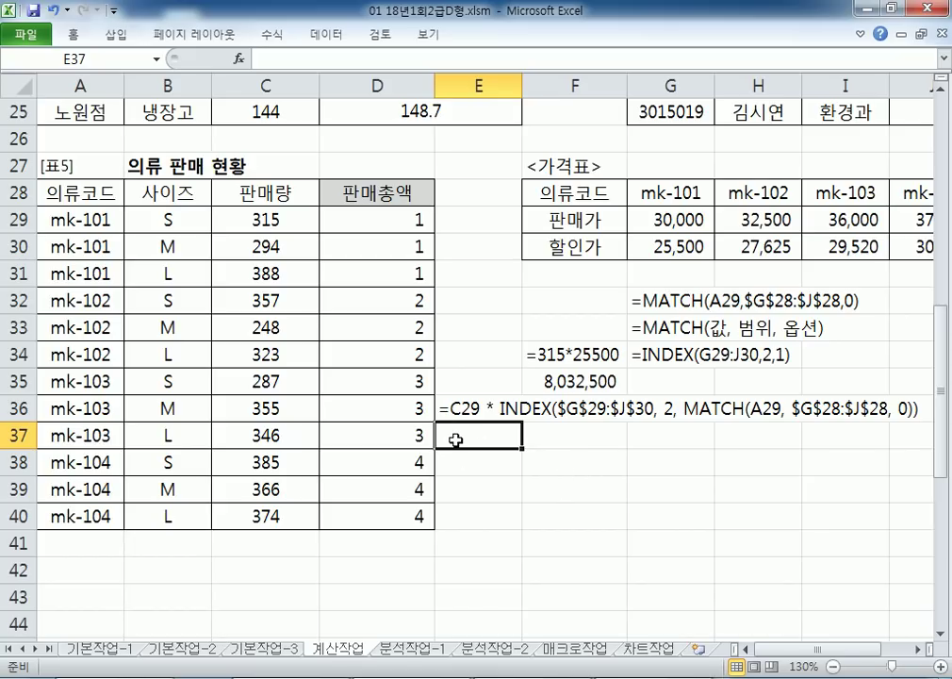
left_click(940, 634)
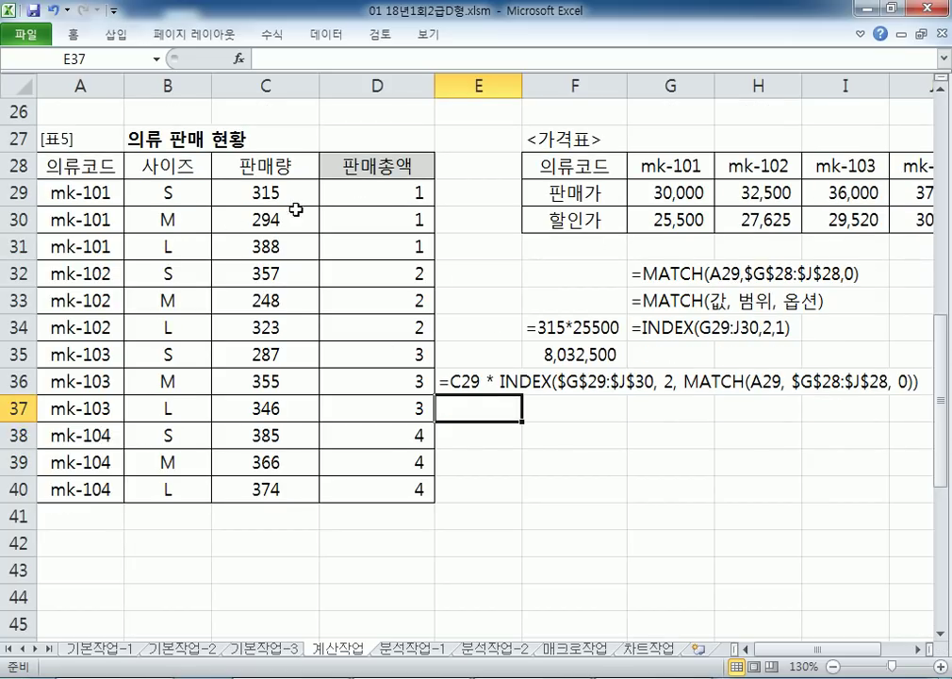
left_click(253, 190)
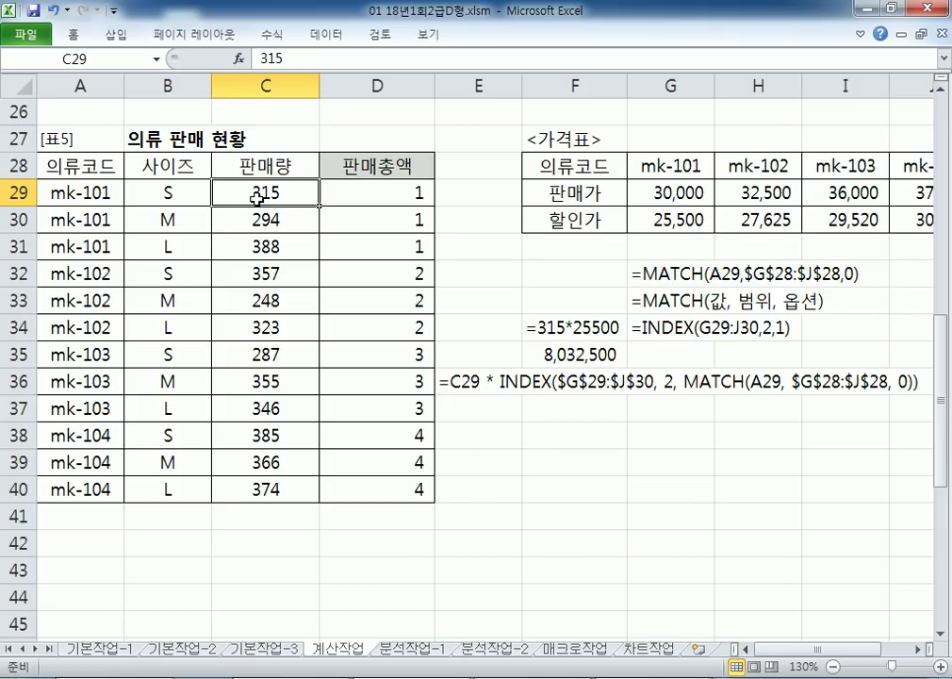
left_click(665, 166)
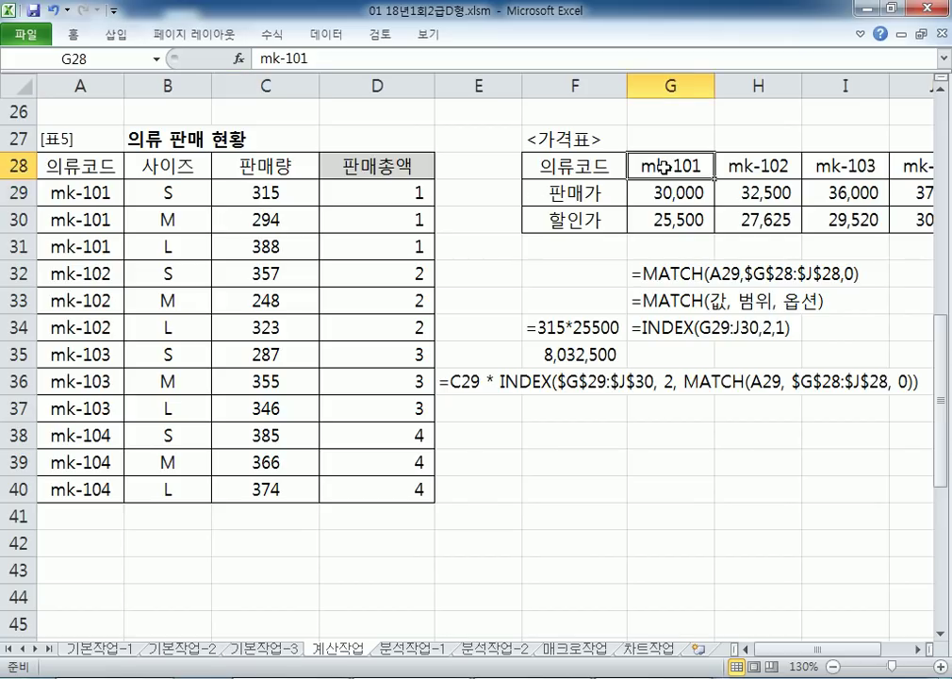
left_click_drag(663, 192, 903, 215)
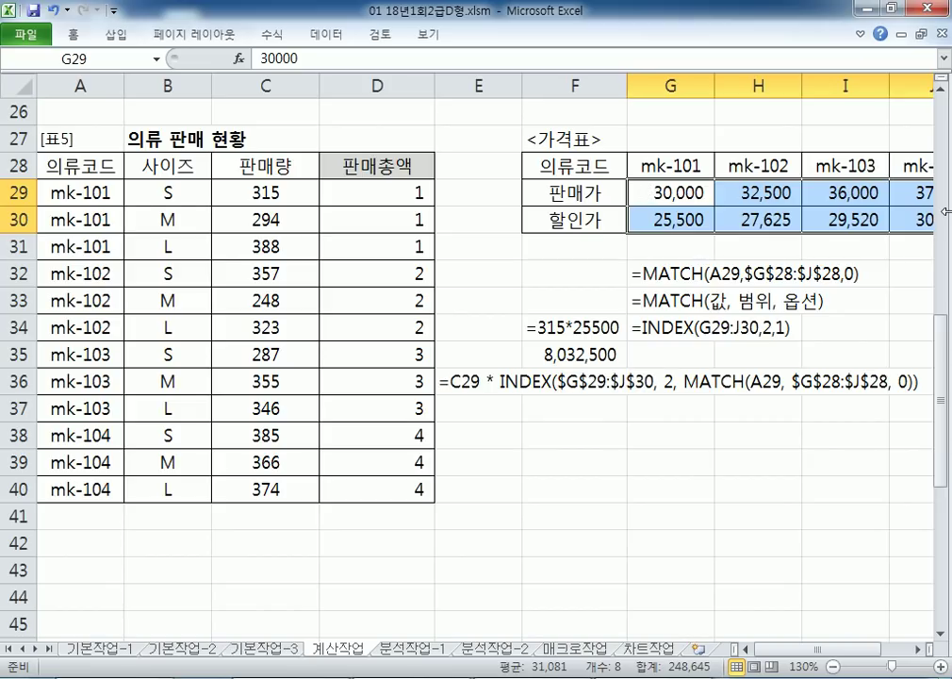
key("Return")
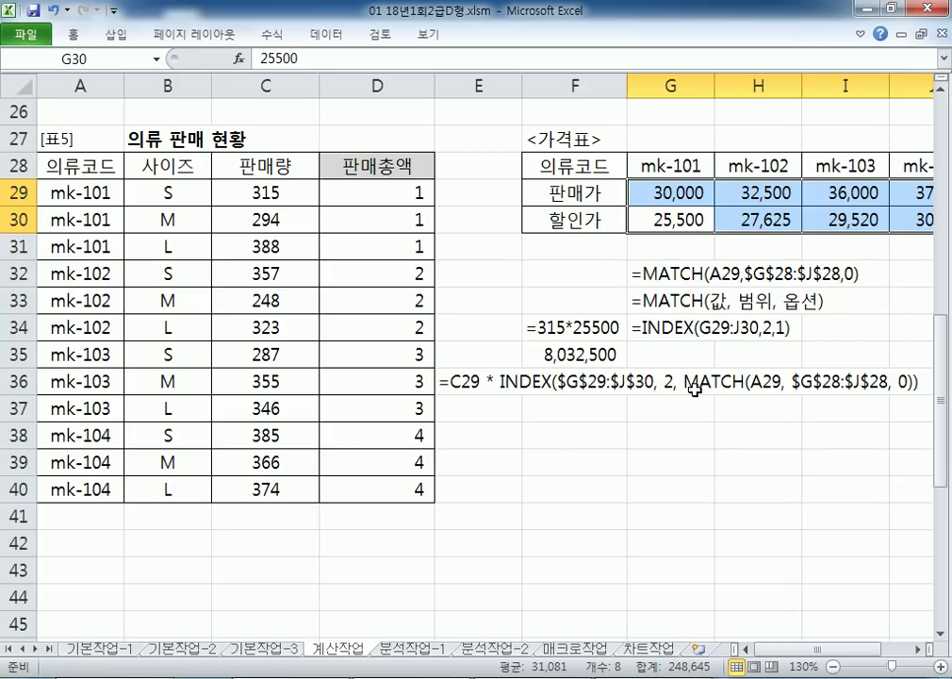
Begin the F38 note with '해당의류 코드가' followed by a 가격표 reference
left_click(545, 434)
type("GKEK")
key("BackSpace")
key("BackSpace")
key("BackSpace")
key("BackSpace")
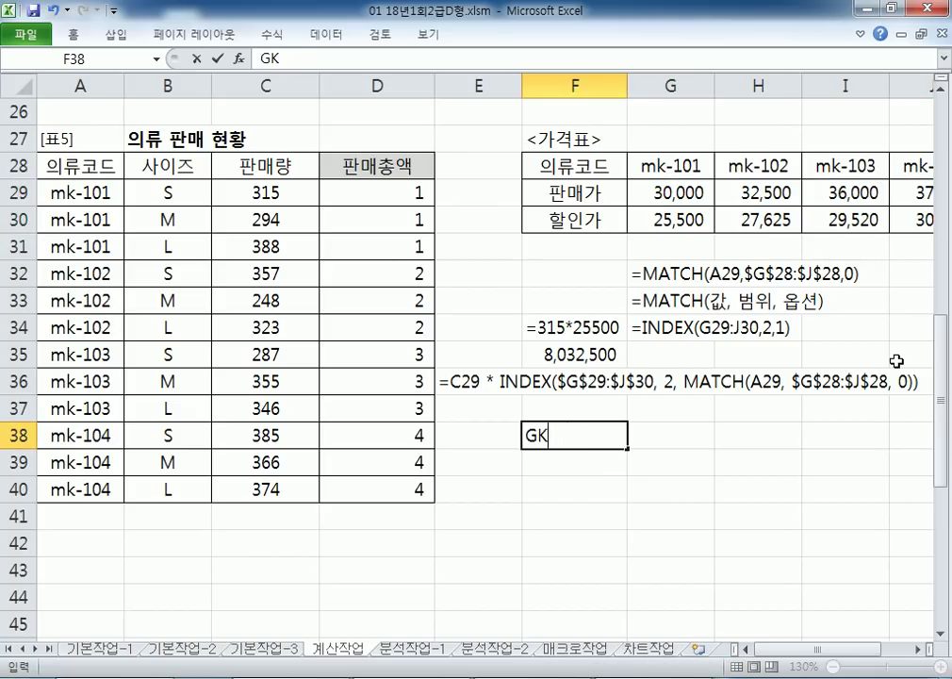
type("GO")
key("BackSpace")
key("BackSpace")
type("해당 의코드가")
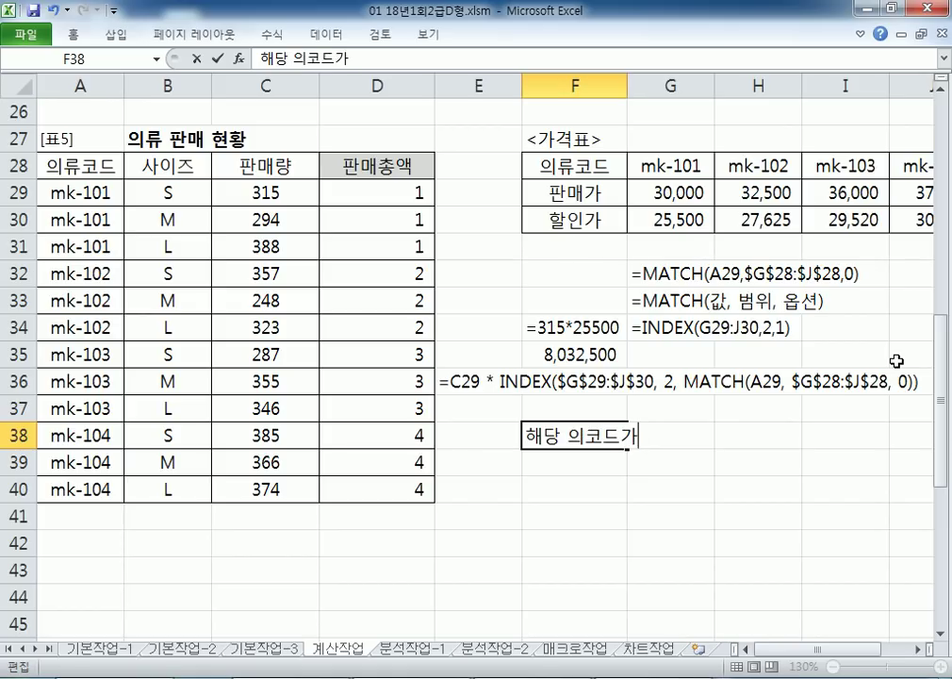
key("Left")
key("BackSpace")
key("Right")
type("류")
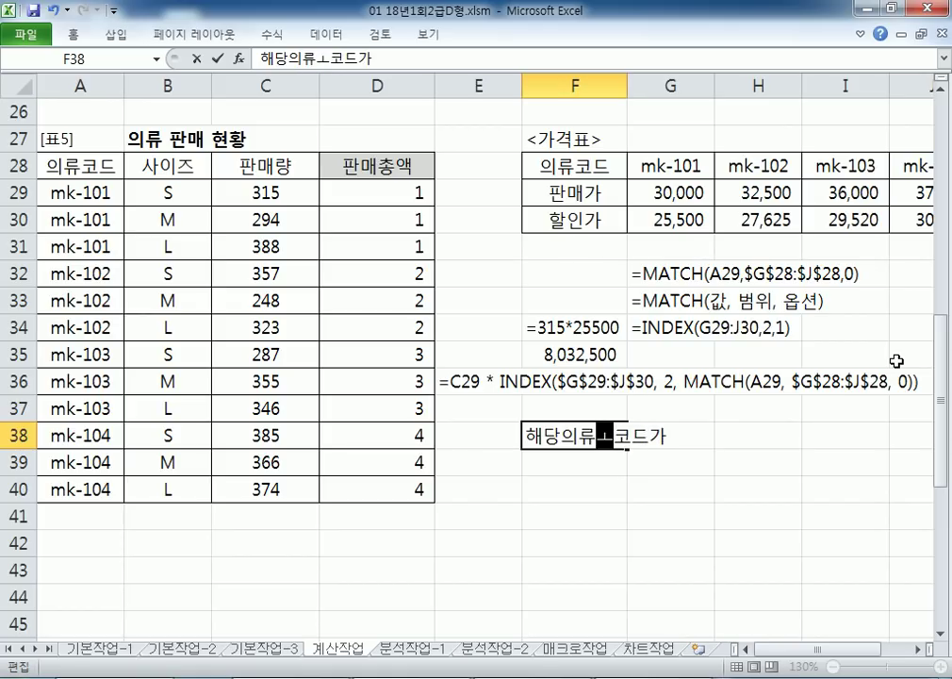
key("End")
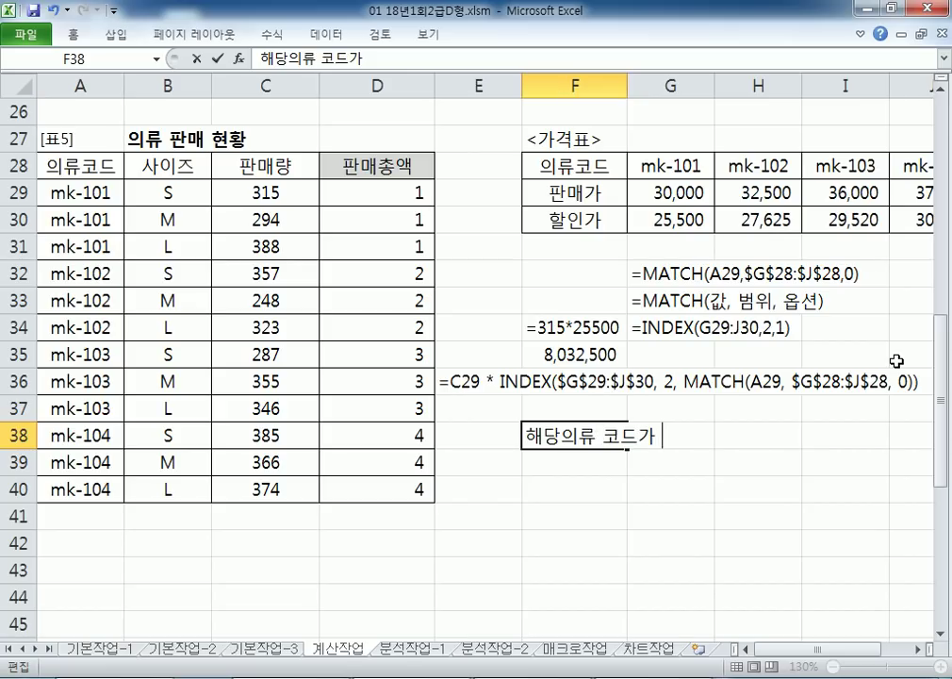
type("가격")
key("BackSpace")
key("BackSpace")
type(">가격표")
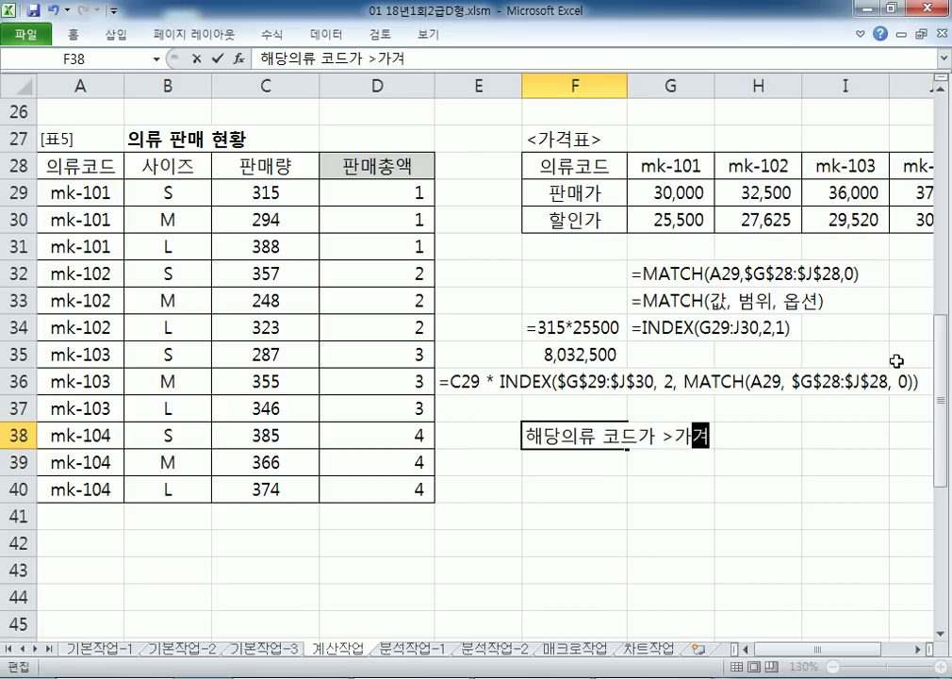
type("?")
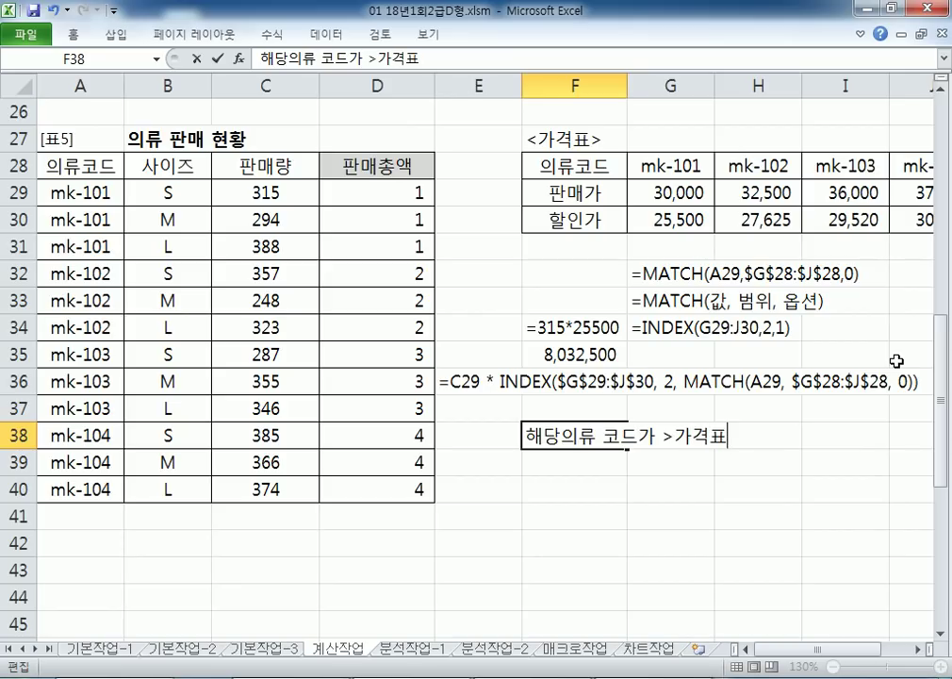
Correct F38 to read '...<가격표>의 의류코드 범위에서' and finish the first note line
key("F2")
key("Left")
key("Right")
key("F2")
key("BackSpace")
type("<")
type("의 ")
type("의류")
key("BackSpace")
type("류호")
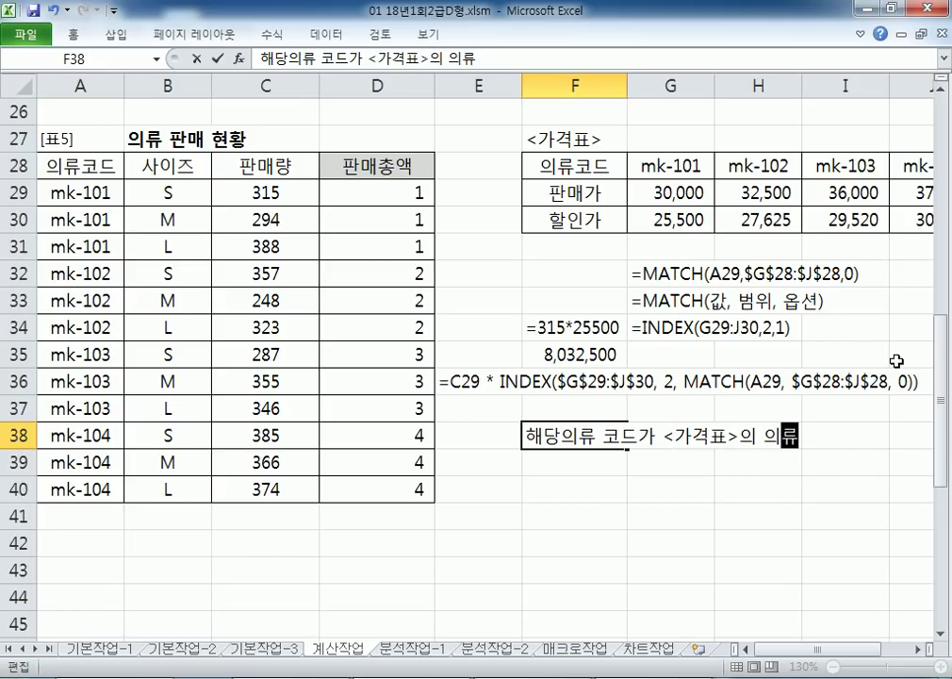
key("BackSpace")
key("BackSpace")
key("BackSpace")
type("류코드 범위에서")
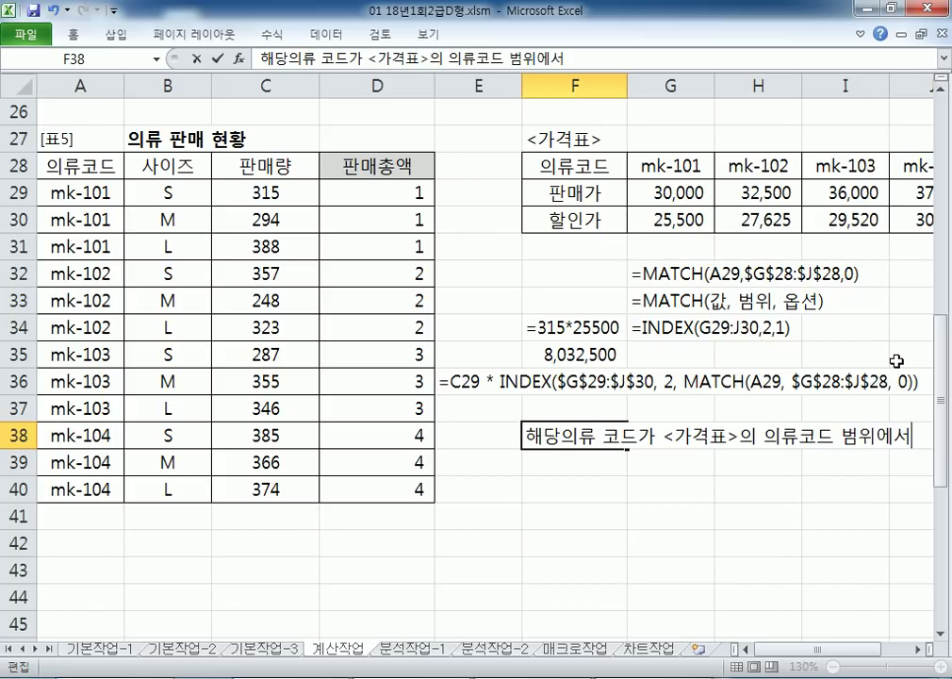
key("Return")
Enter '몇 번째 코드인지를 확인' in F39 and label E38 'MATCH'
type("몇")
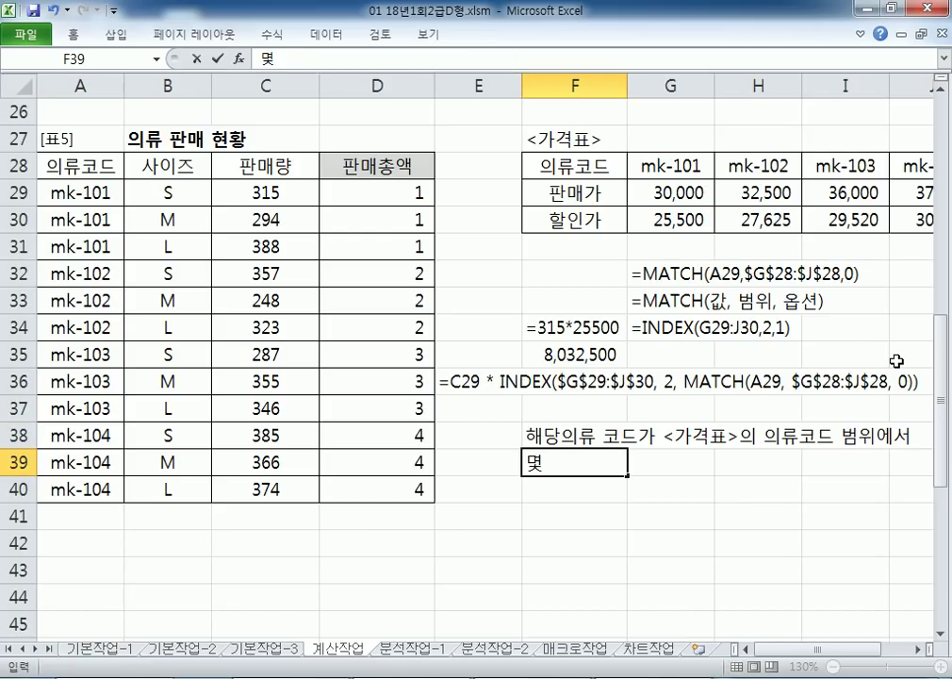
type(" 번째")
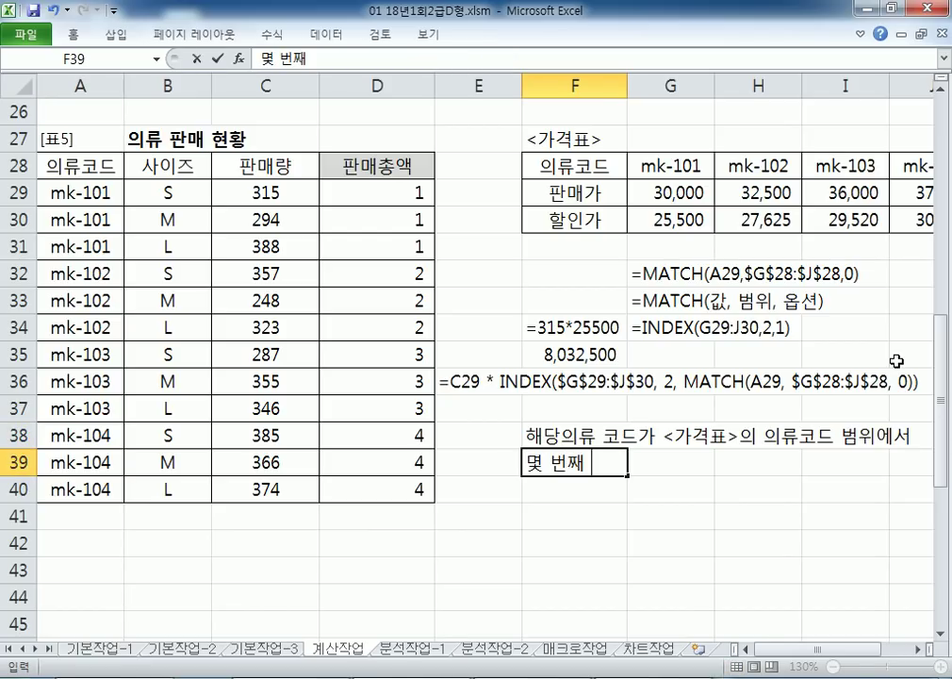
type(" 코드인지를")
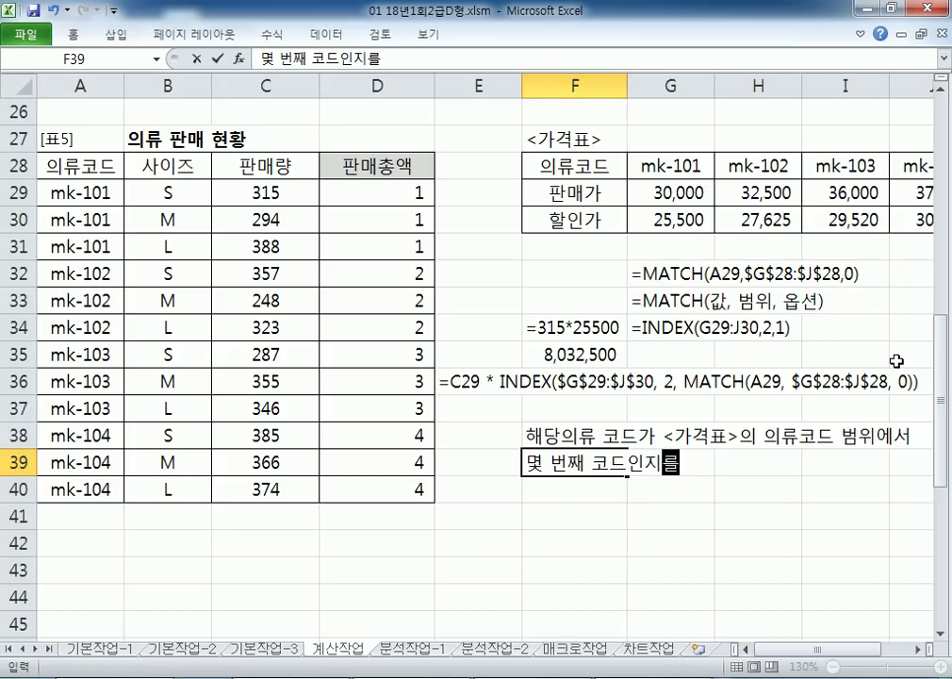
type(" 호인")
key("Return")
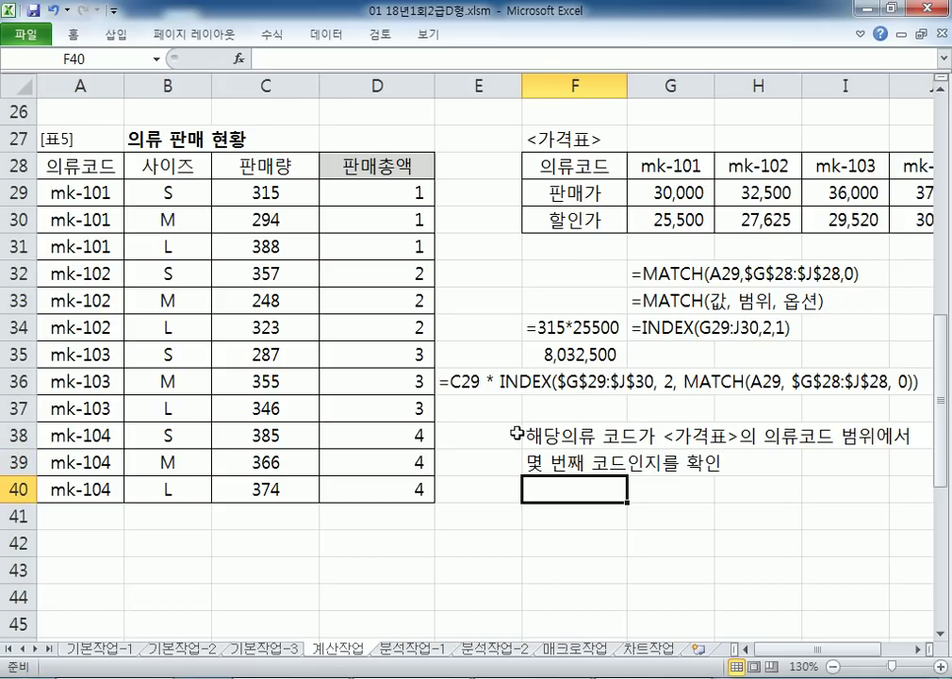
left_click(489, 431)
type("MA")
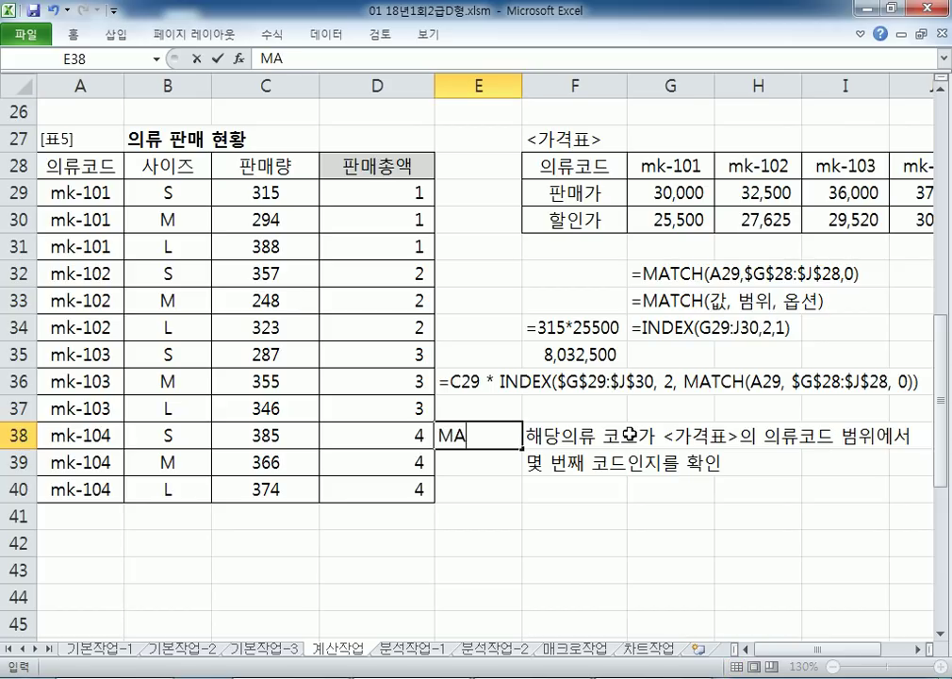
type("TCH")
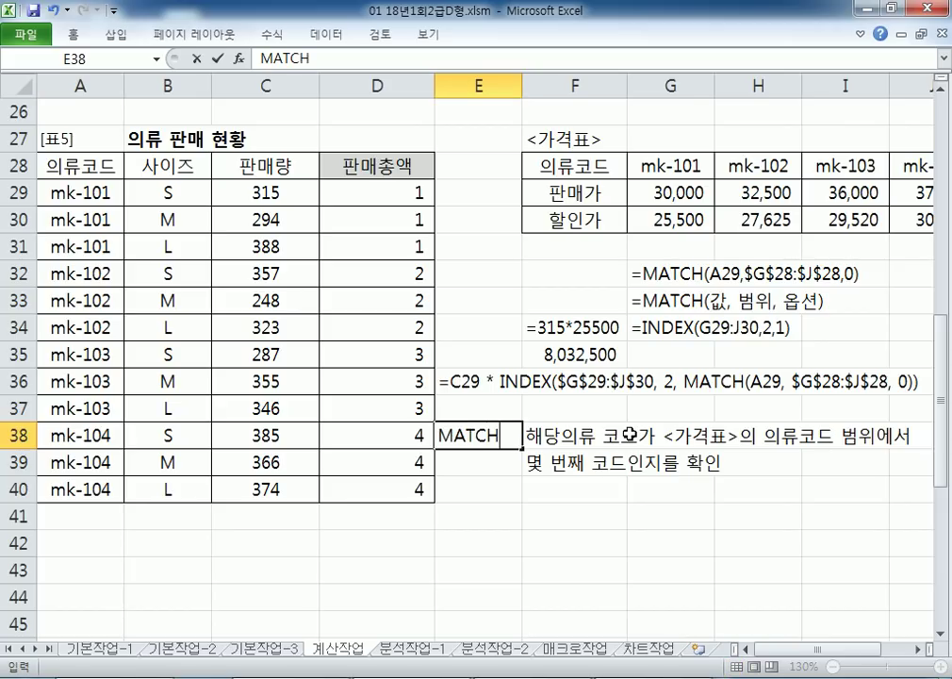
key("Return")
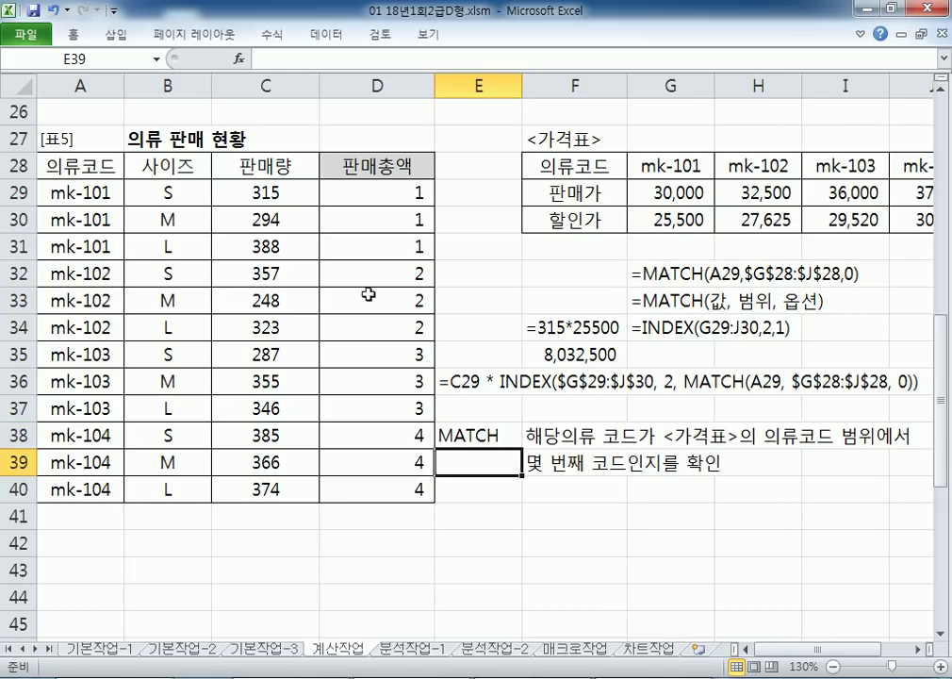
left_click_drag(78, 191, 100, 489)
left_click_drag(653, 168, 917, 166)
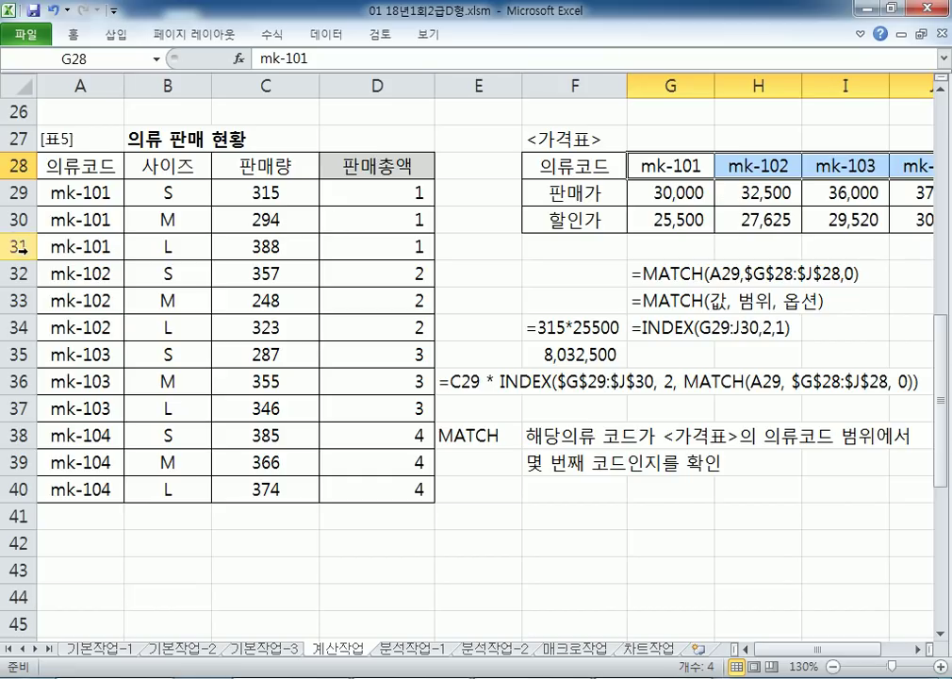
left_click(108, 382)
left_click(854, 164)
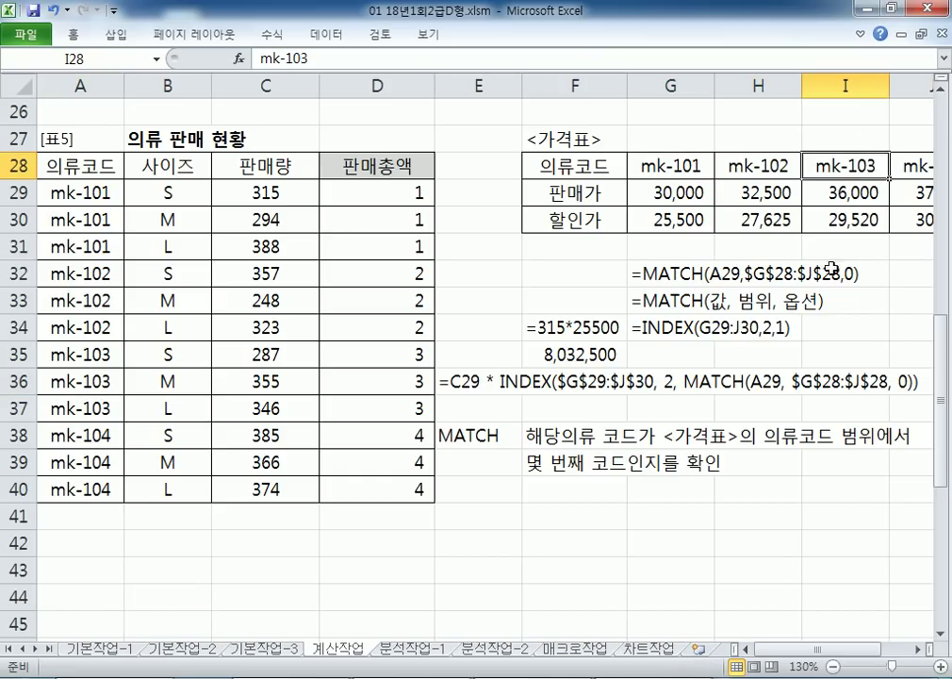
left_click(848, 218)
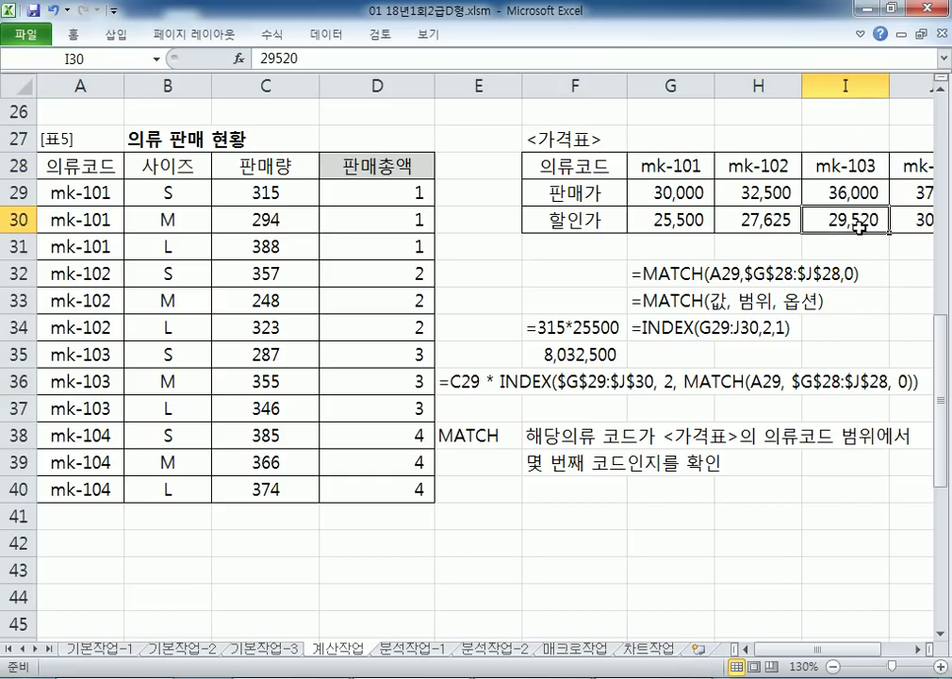
left_click(83, 462)
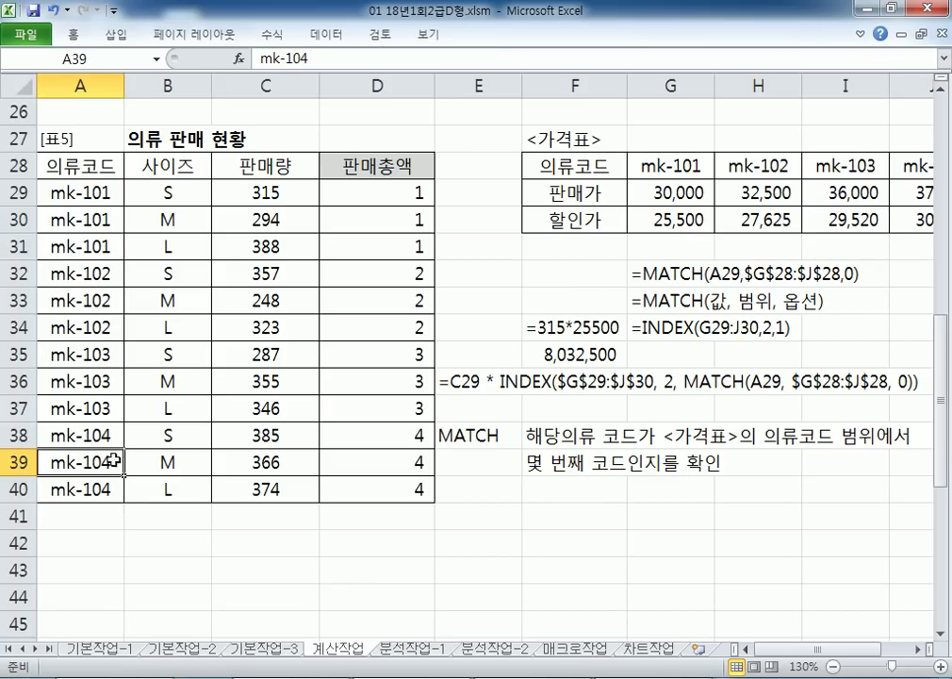
left_click(910, 168)
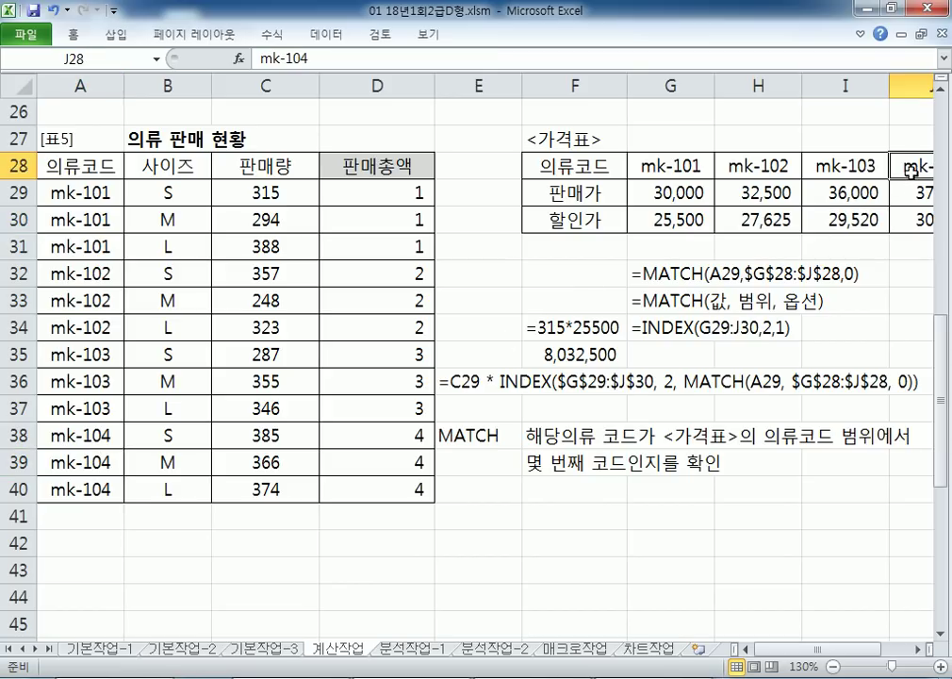
left_click(916, 650)
left_click(845, 214)
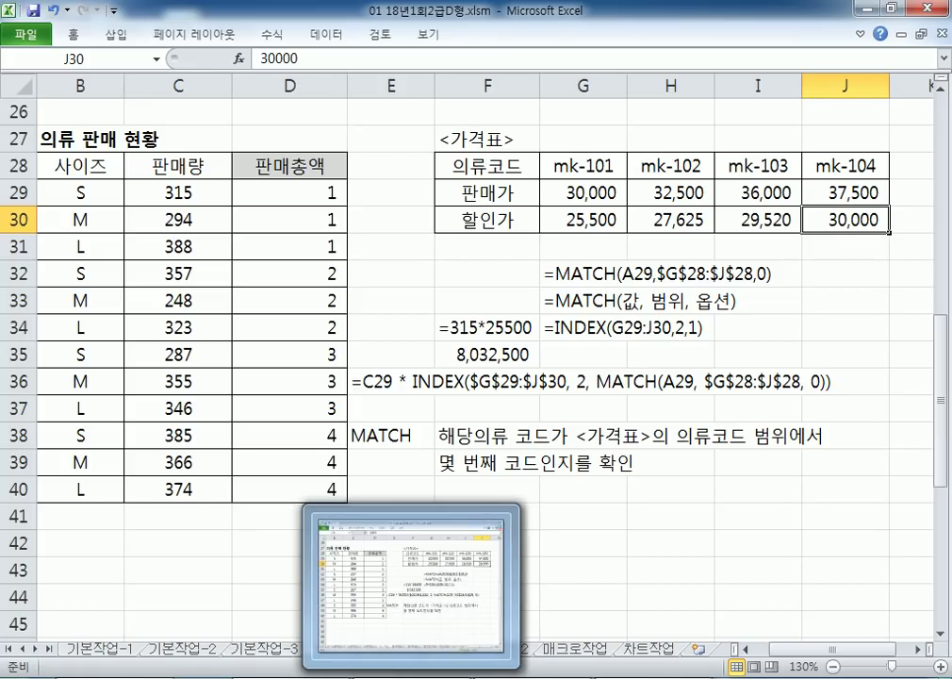
Go to the 분석작업-1 sheet and select column A of the 영업부 사원별 실적 현황 table
left_click(448, 552)
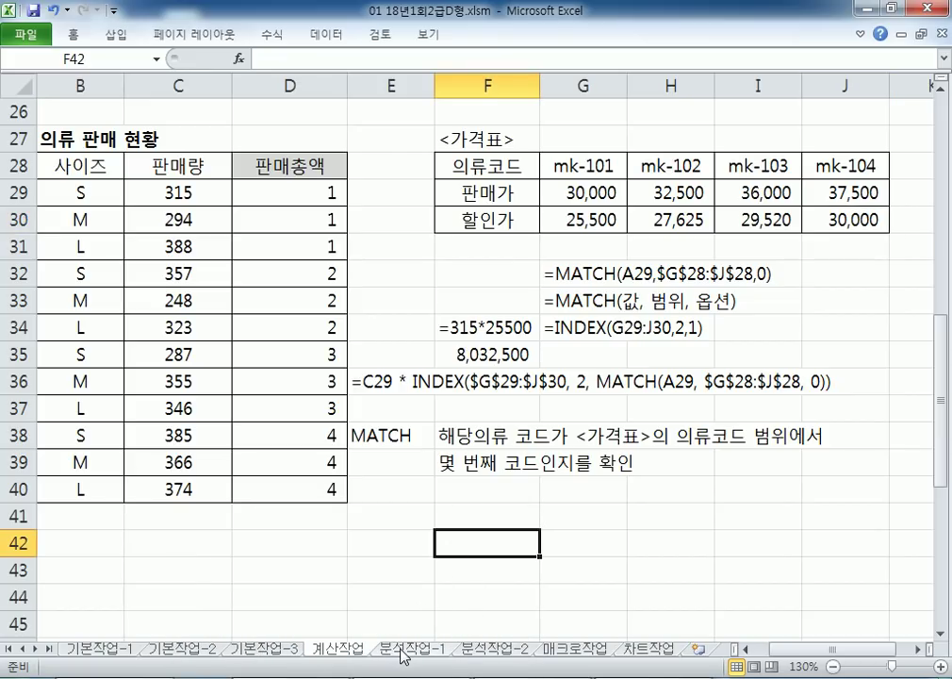
left_click(404, 651)
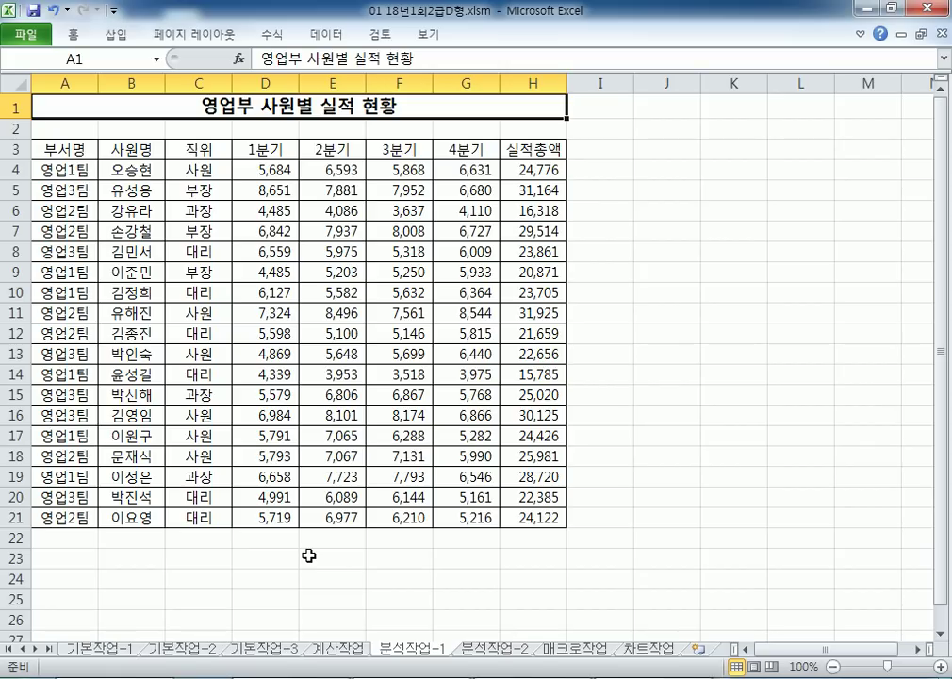
left_click(63, 171)
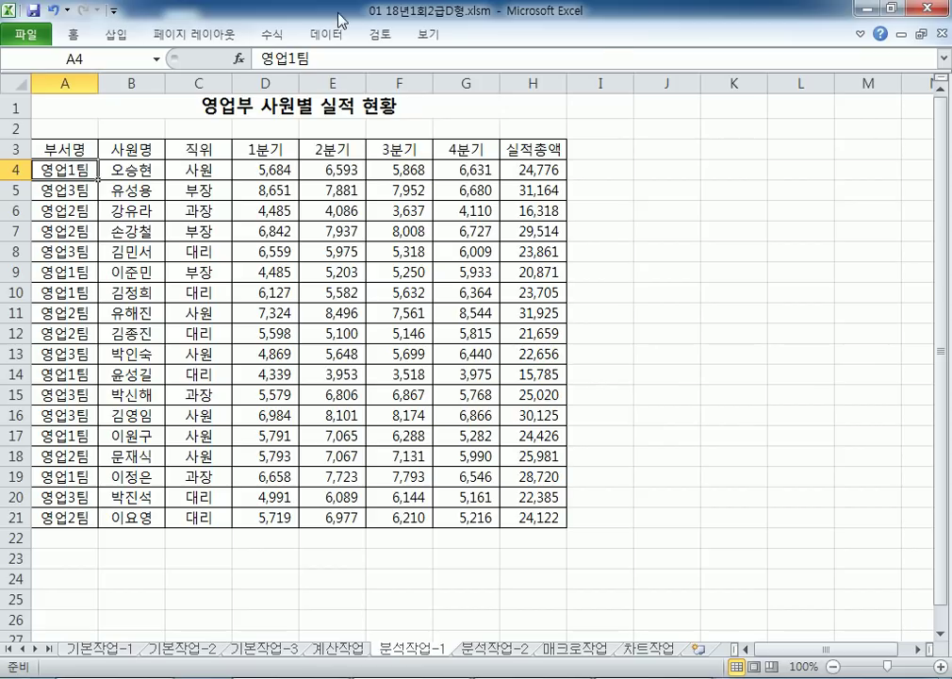
left_click(76, 83)
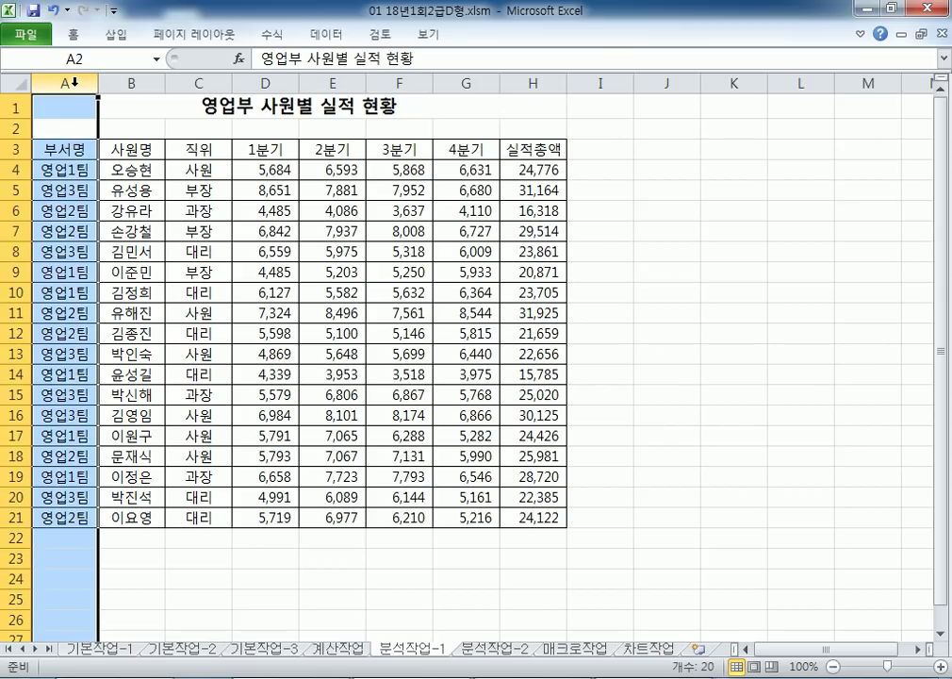
Sort the sales table A→Z by 부서명, grouping 영업1팀, 영업2팀 and 영업3팀 rows
left_click(51, 254)
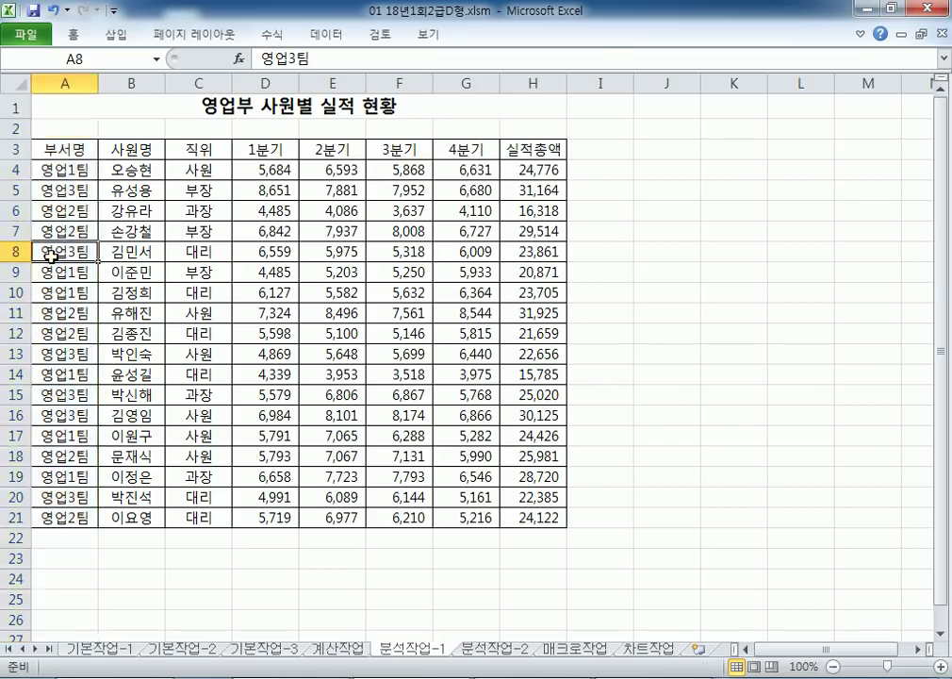
left_click(326, 33)
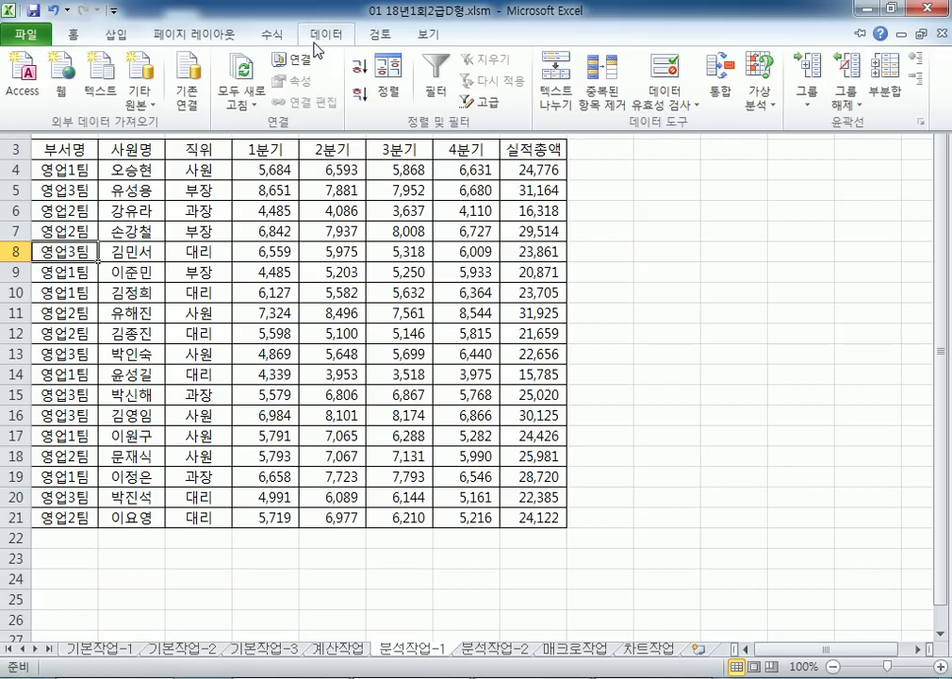
left_click(360, 70)
left_click_drag(80, 168, 68, 490)
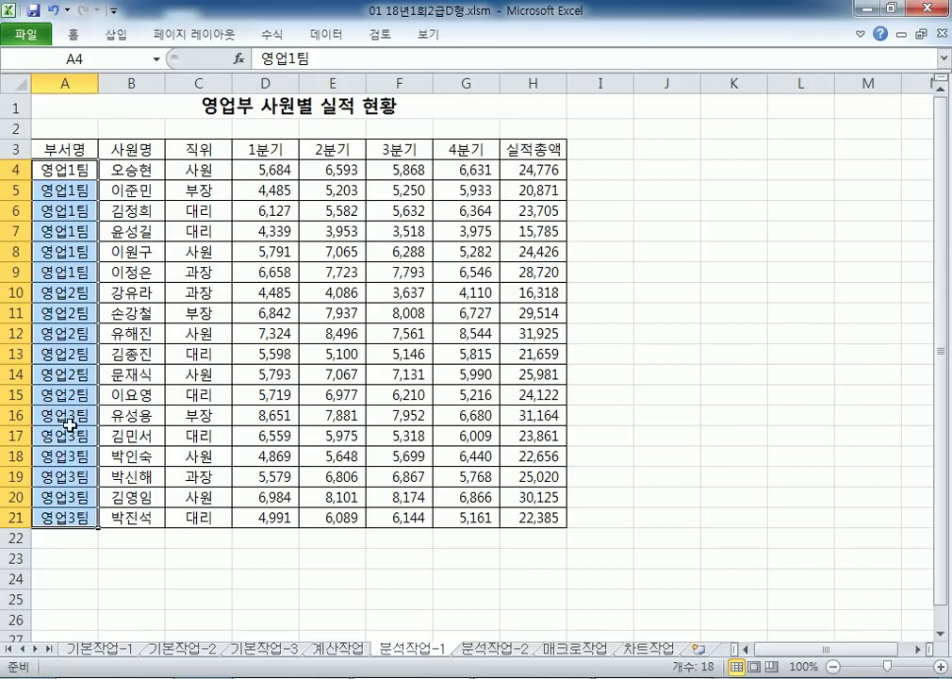
left_click(67, 353)
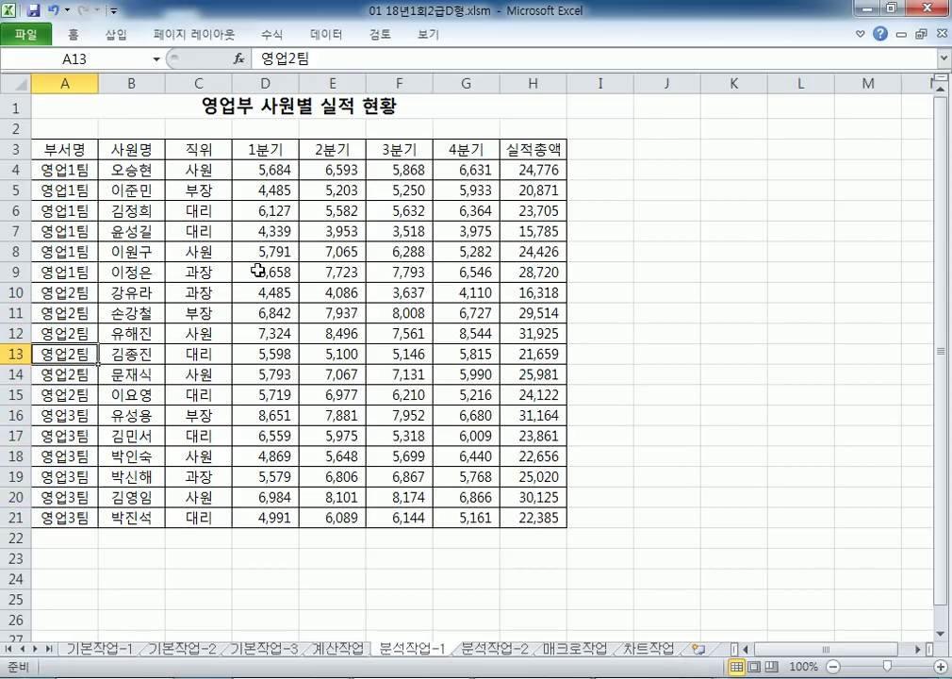
left_click(326, 34)
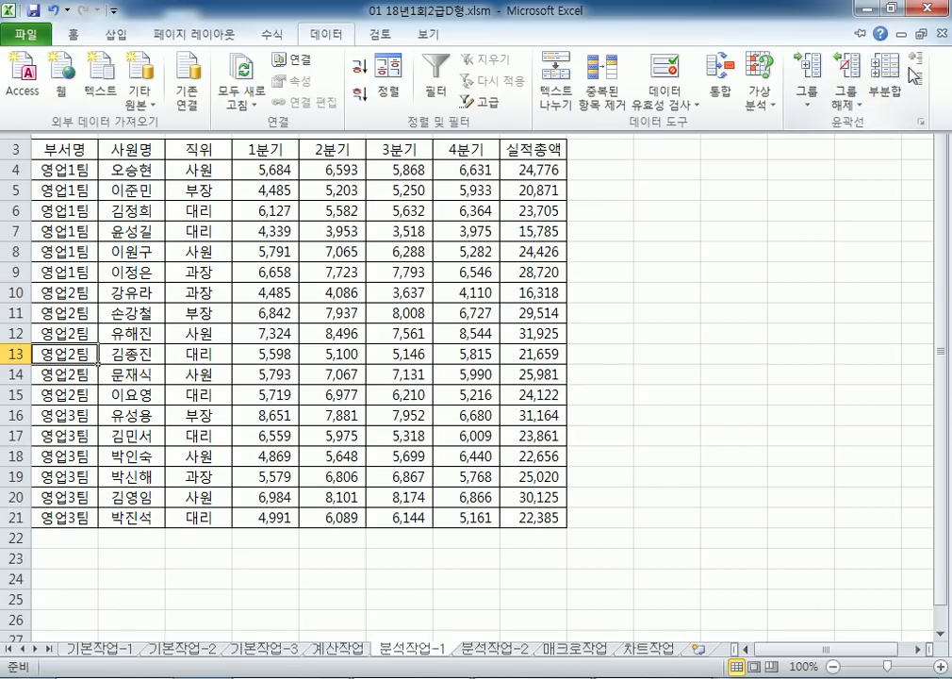
Subtotal by 부서명 using 최대값 on 1분기, 2분기, 3분기 and 4분기, excluding 실적총액
left_click(886, 92)
left_click_drag(415, 99, 156, 118)
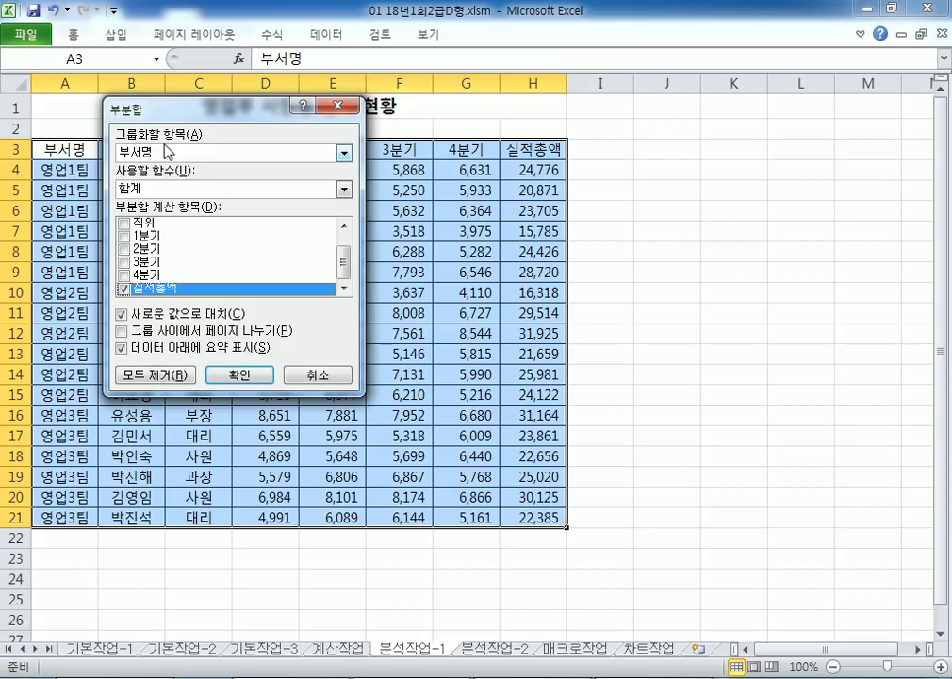
left_click(124, 235)
left_click(124, 249)
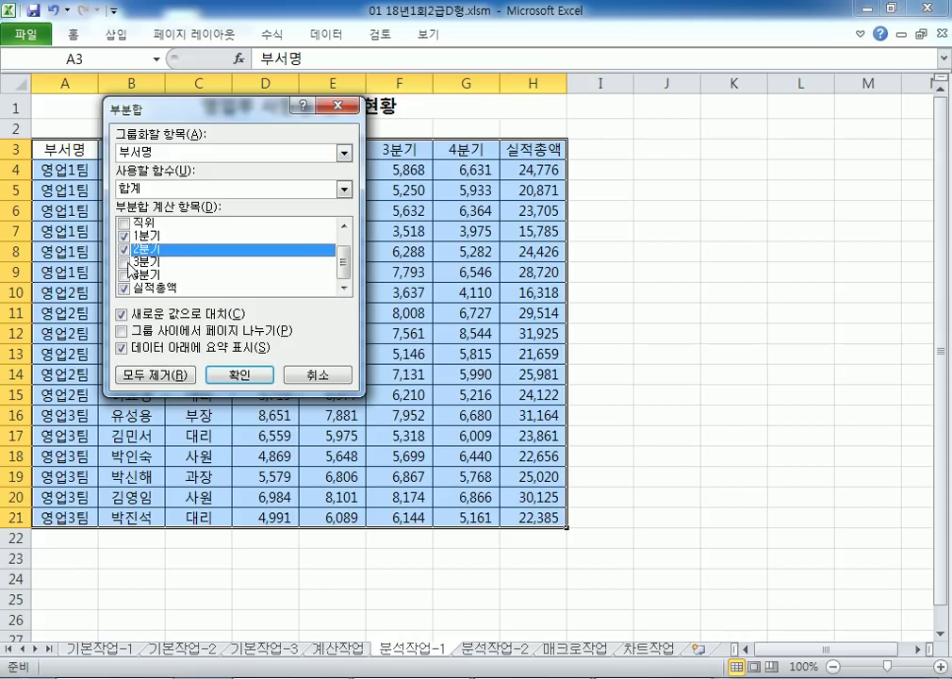
left_click(124, 262)
left_click(124, 288)
left_click(124, 275)
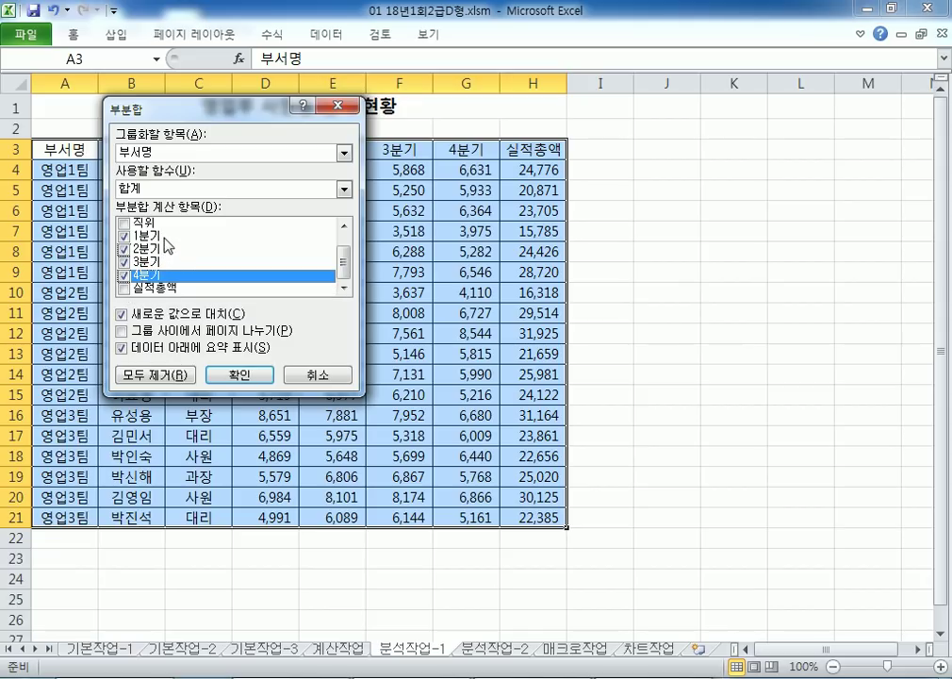
left_click(141, 191)
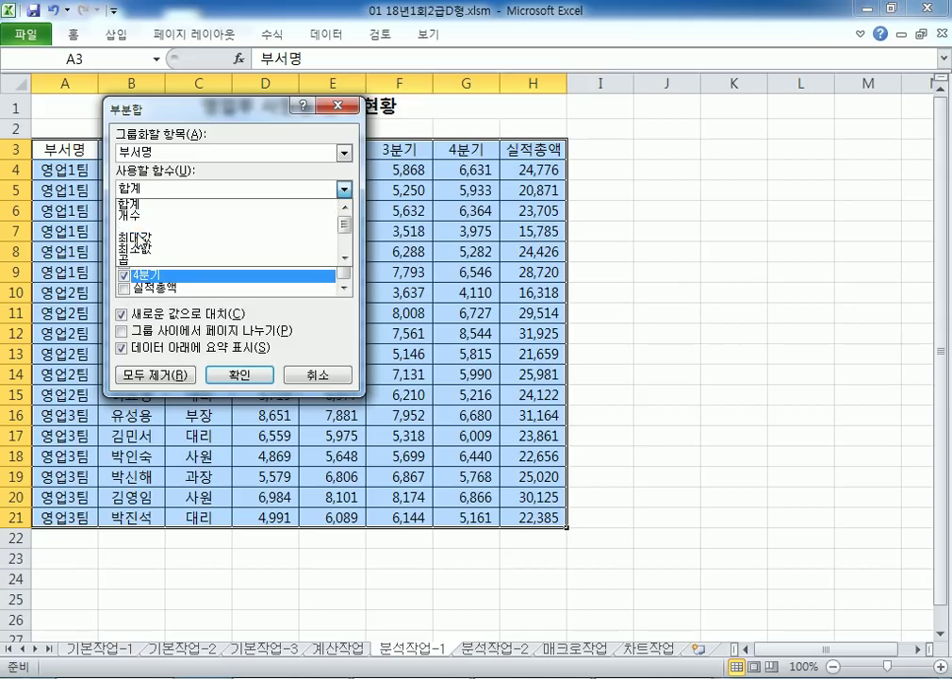
left_click(137, 236)
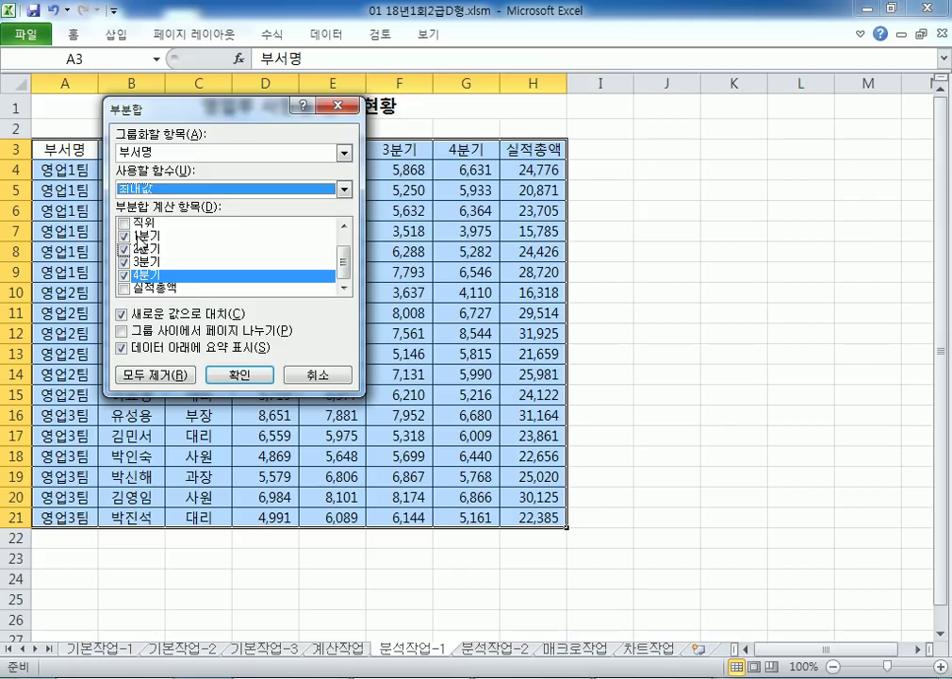
left_click(240, 374)
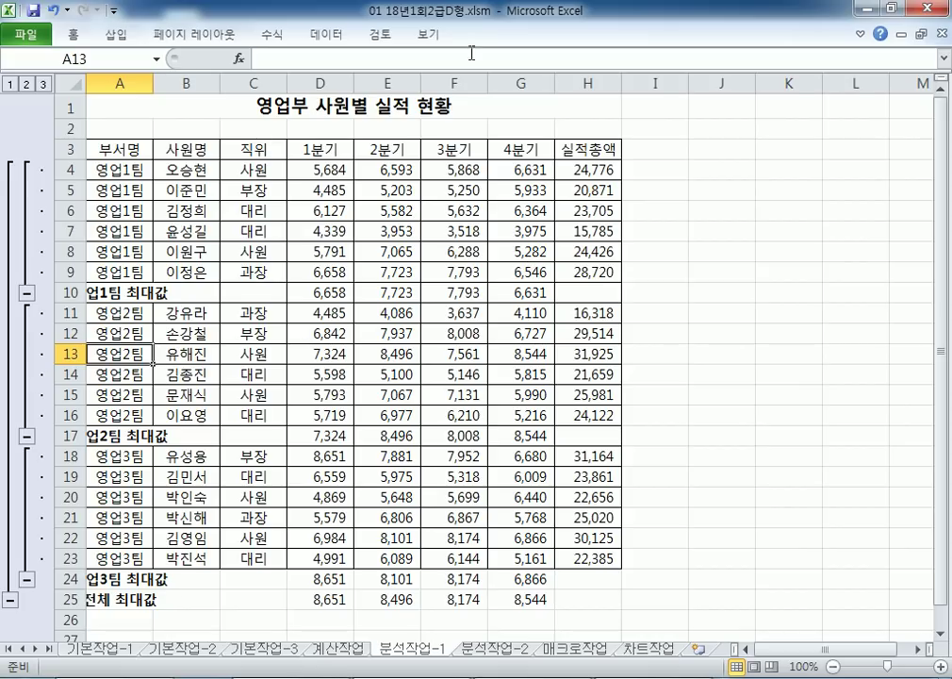
left_click(325, 35)
Reset the subtotal to 합계 on 실적총액 only, clearing 2분기–4분기
left_click(884, 80)
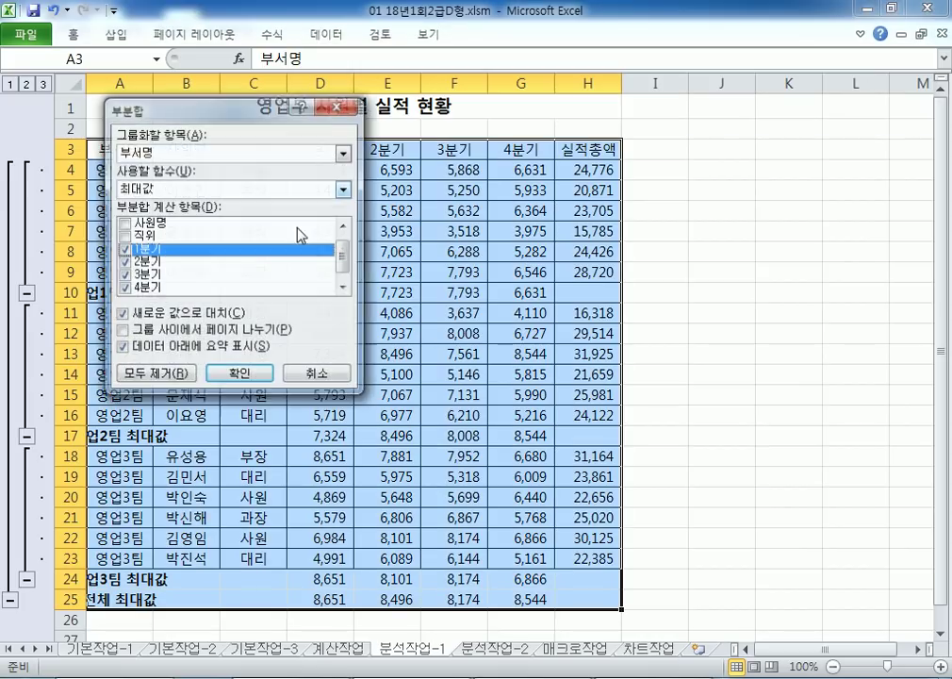
left_click(123, 262)
left_click(123, 275)
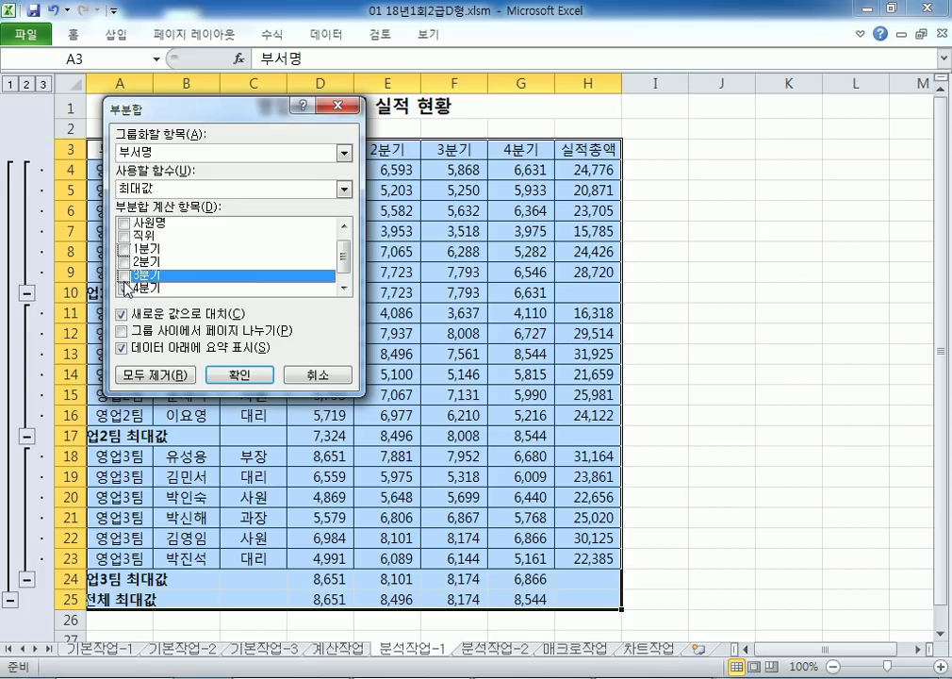
left_click(125, 286)
scroll(147, 288, "down", 1)
left_click(141, 291)
left_click(123, 289)
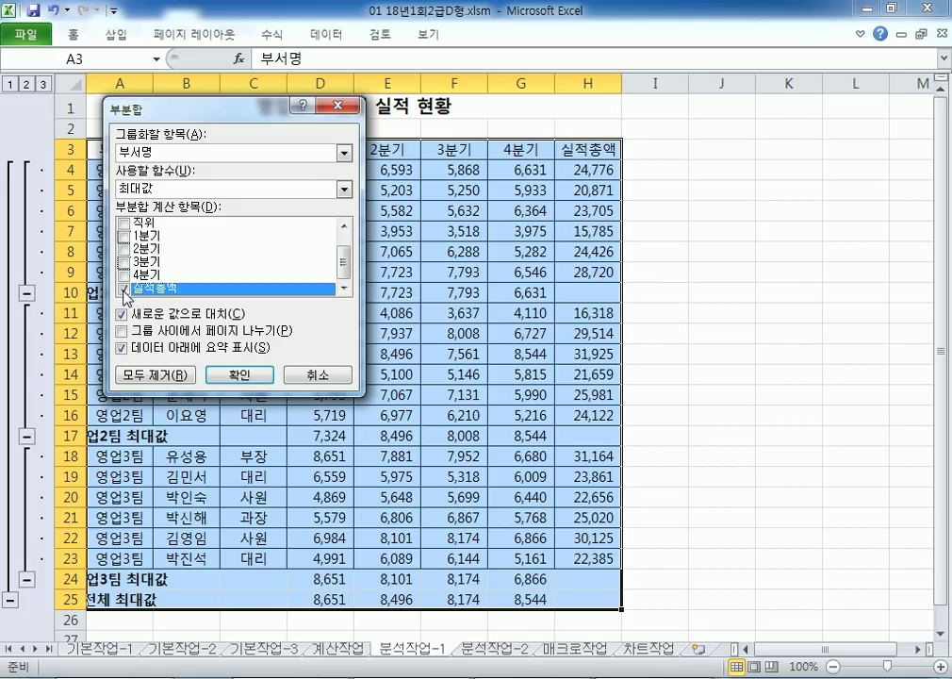
left_click(343, 190)
left_click(121, 158)
Untick 'Replace current subtotals' to keep the 최대값 rows, and apply the sums
left_click_drag(211, 111, 230, 93)
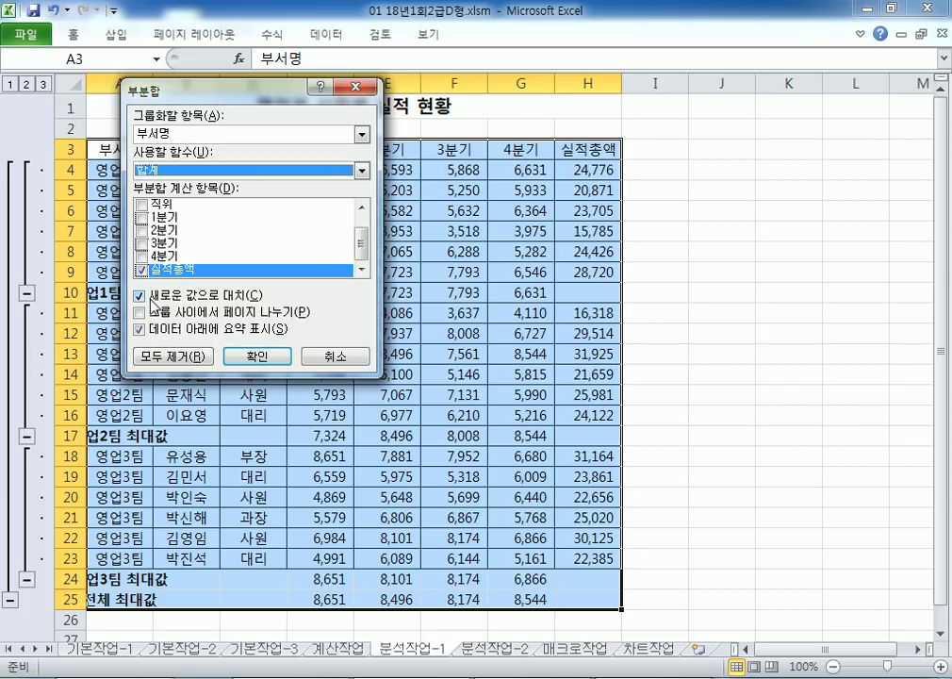
left_click(154, 304)
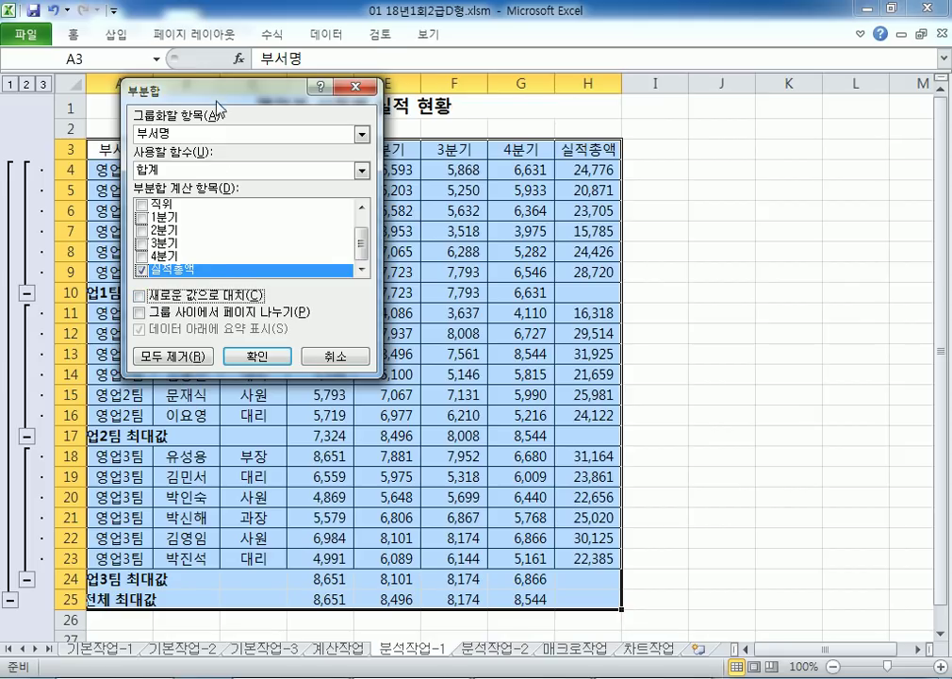
left_click_drag(175, 87, 255, 295)
left_click_drag(298, 335, 298, 337)
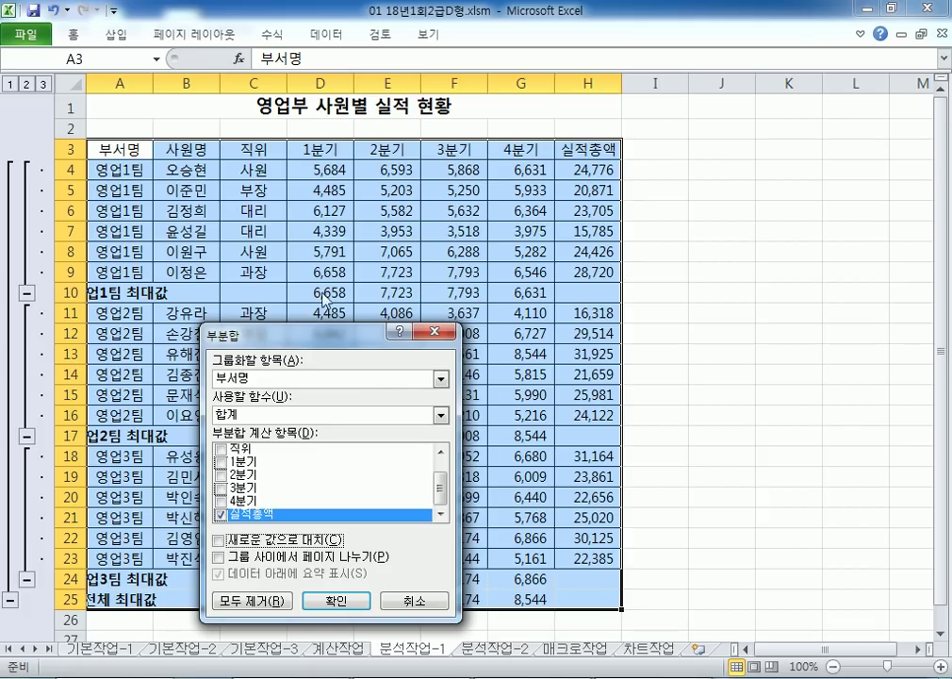
left_click_drag(240, 333, 268, 160)
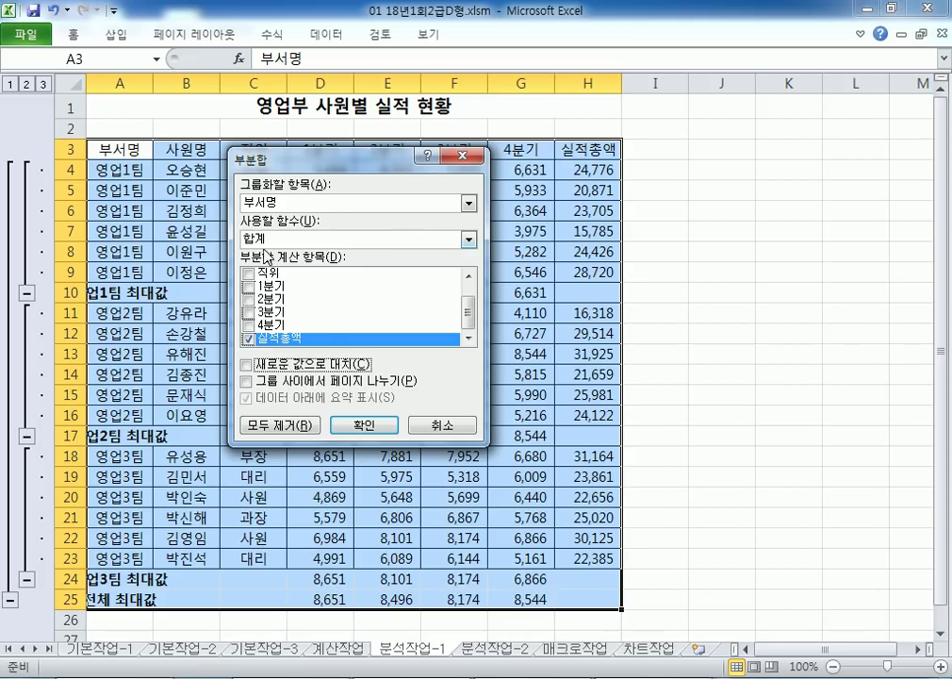
left_click(356, 427)
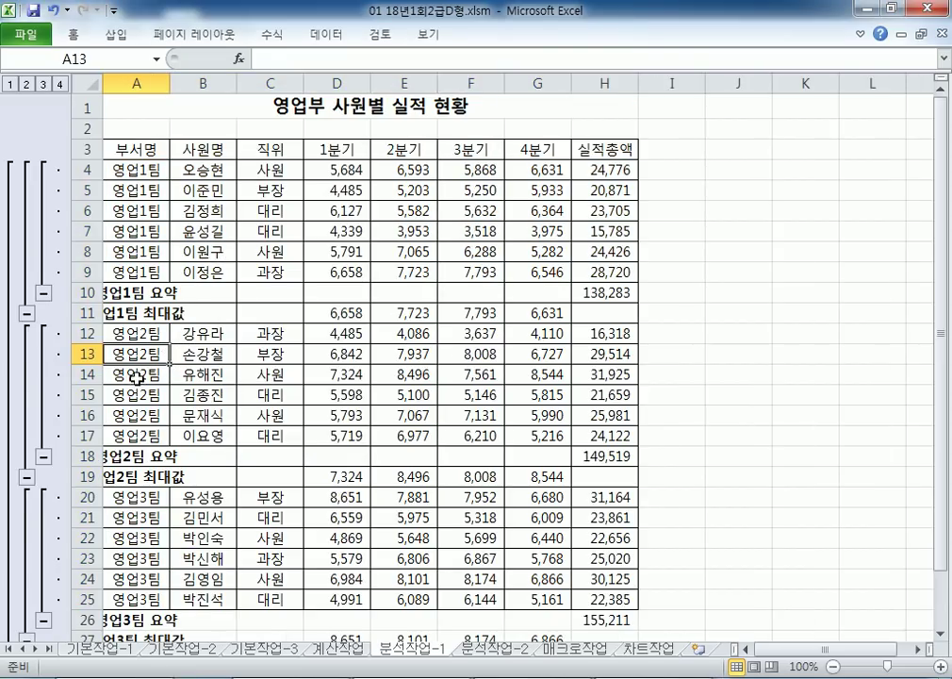
Autofit column A so the subtotal labels fit
left_click_drag(167, 85, 168, 85)
double_click(167, 85)
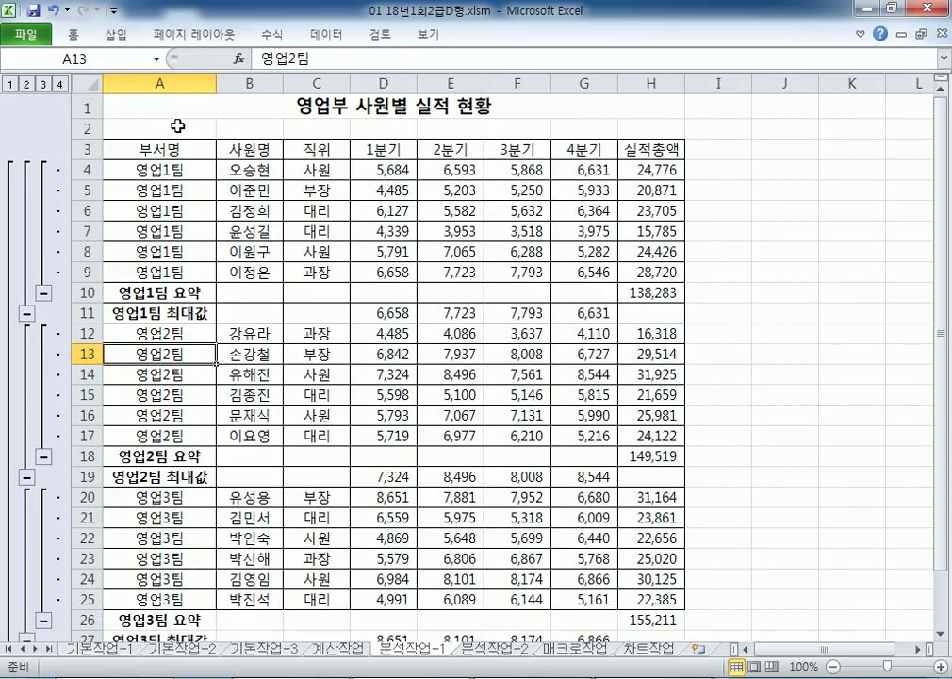
left_click(174, 84)
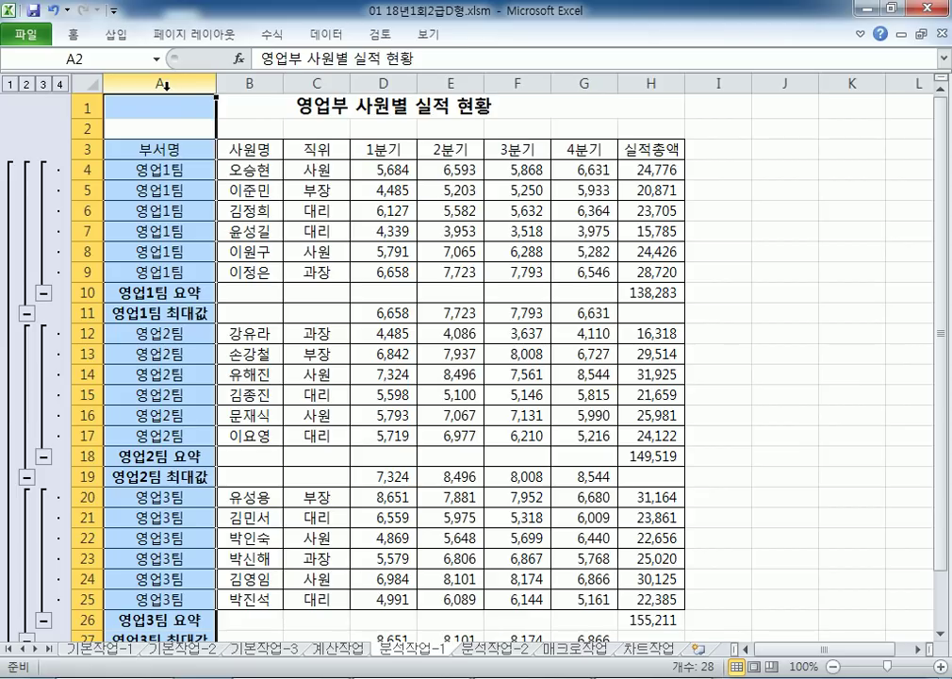
left_click(146, 205)
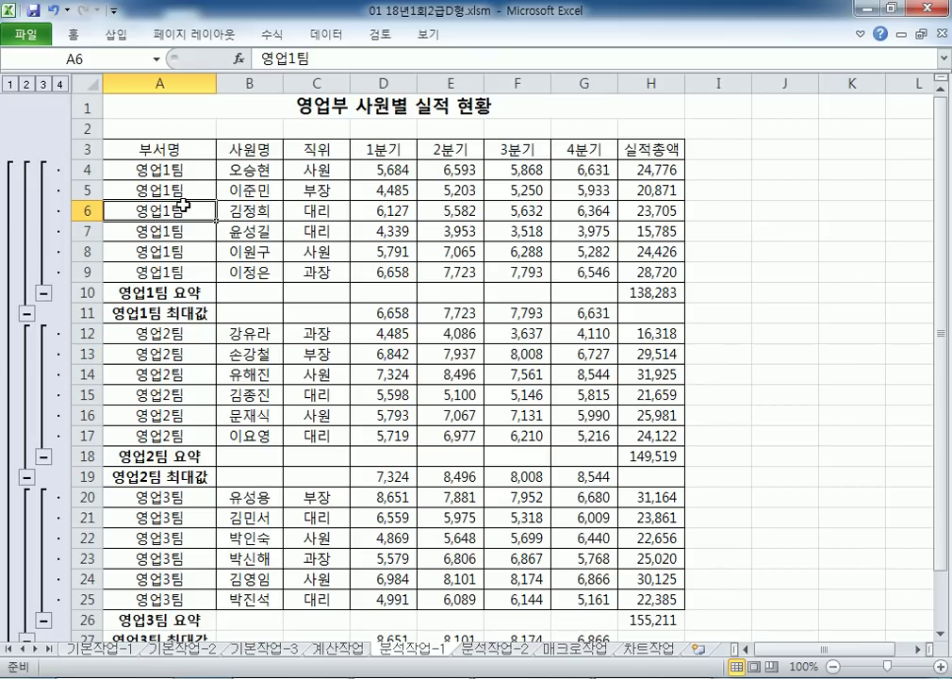
Check the 총합계 of 443,013, then move to the 분석작업-2 sheet
scroll(202, 424, "down", 5)
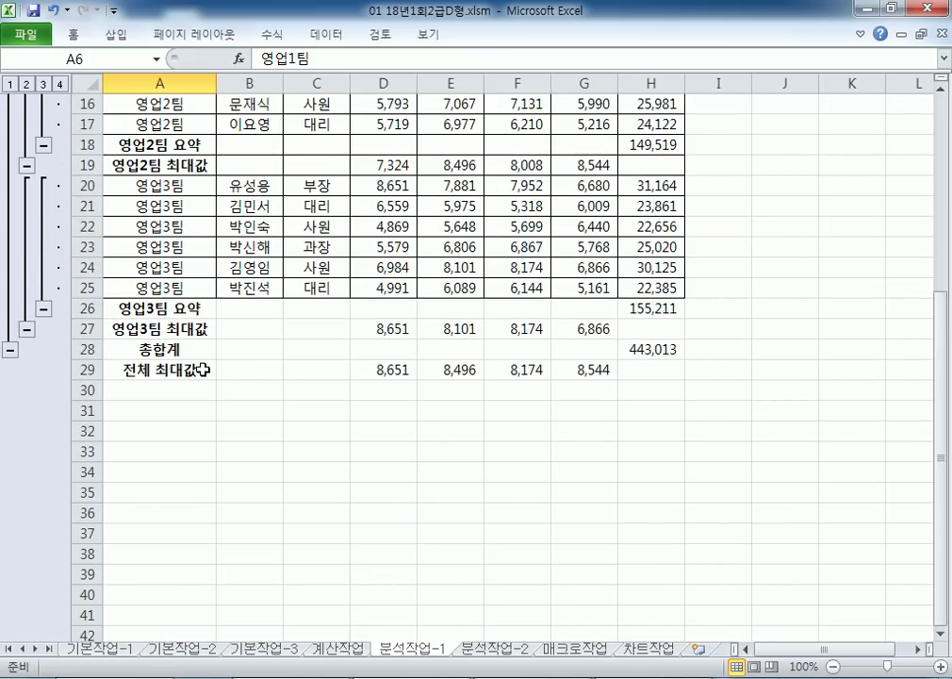
scroll(204, 370, "up", 4)
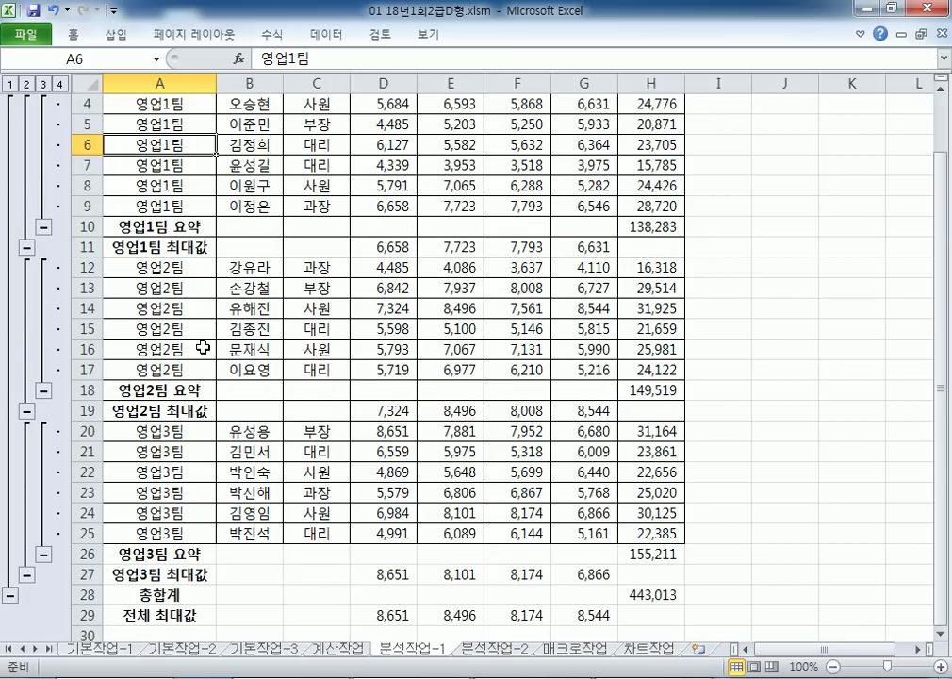
left_click(481, 649)
Open the Sort dialog with cell C4 of the 축구 클럽 회원 현황 table selected
left_click(187, 173)
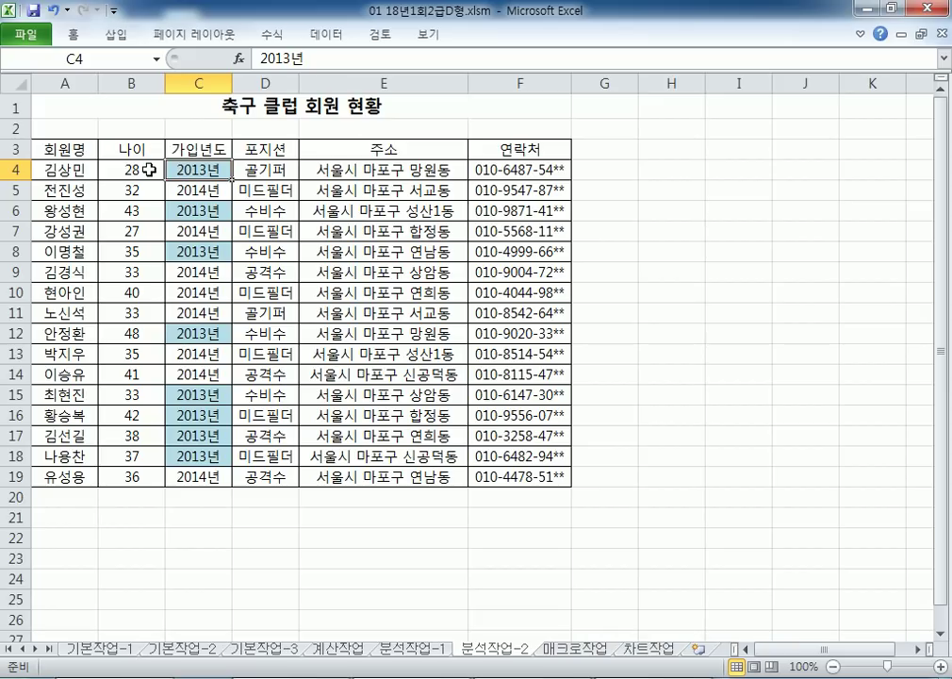
left_click(330, 35)
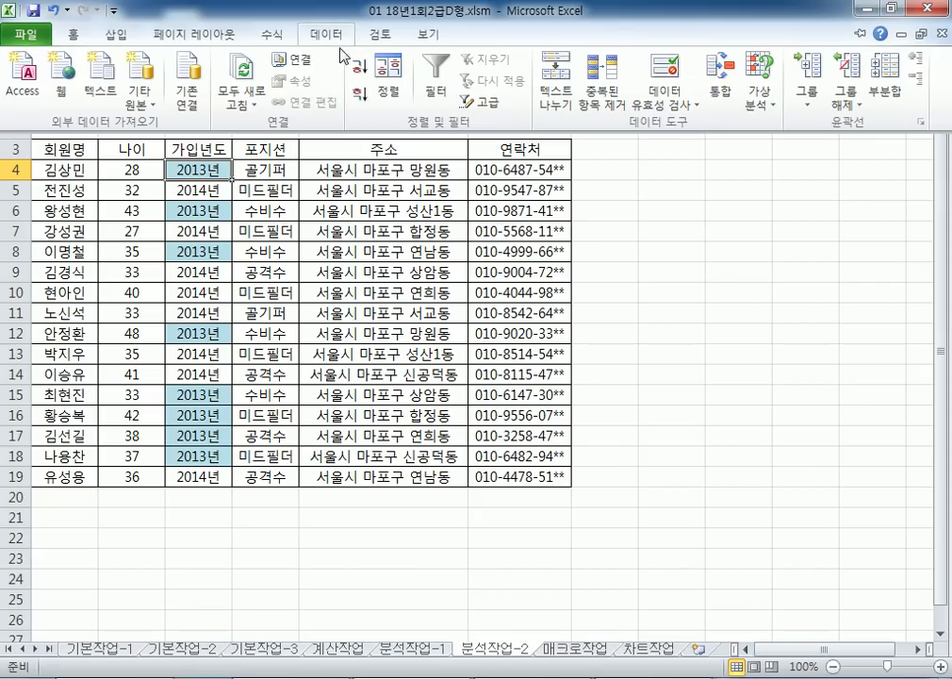
left_click(388, 76)
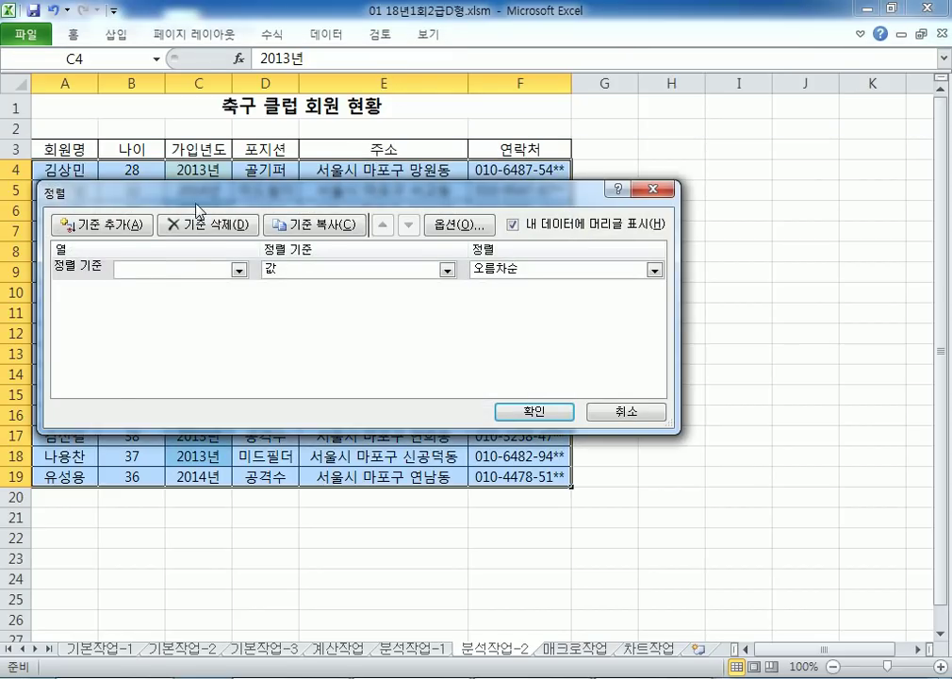
Set the first sort level to the 포지션 column, sorted by value
left_click_drag(82, 204, 389, 191)
left_click(545, 256)
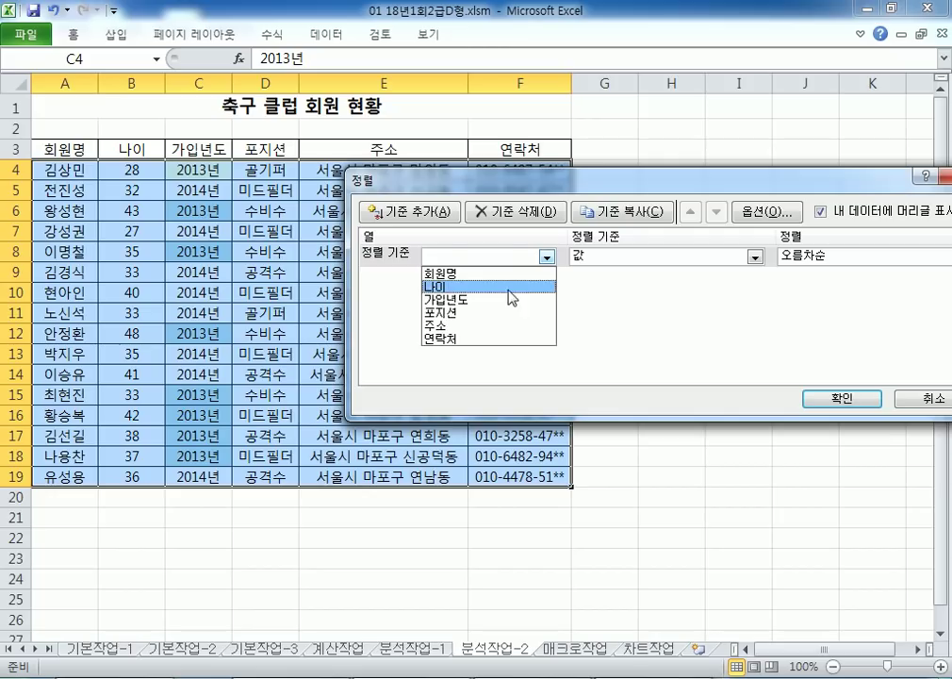
left_click(485, 314)
left_click_drag(585, 191, 554, 168)
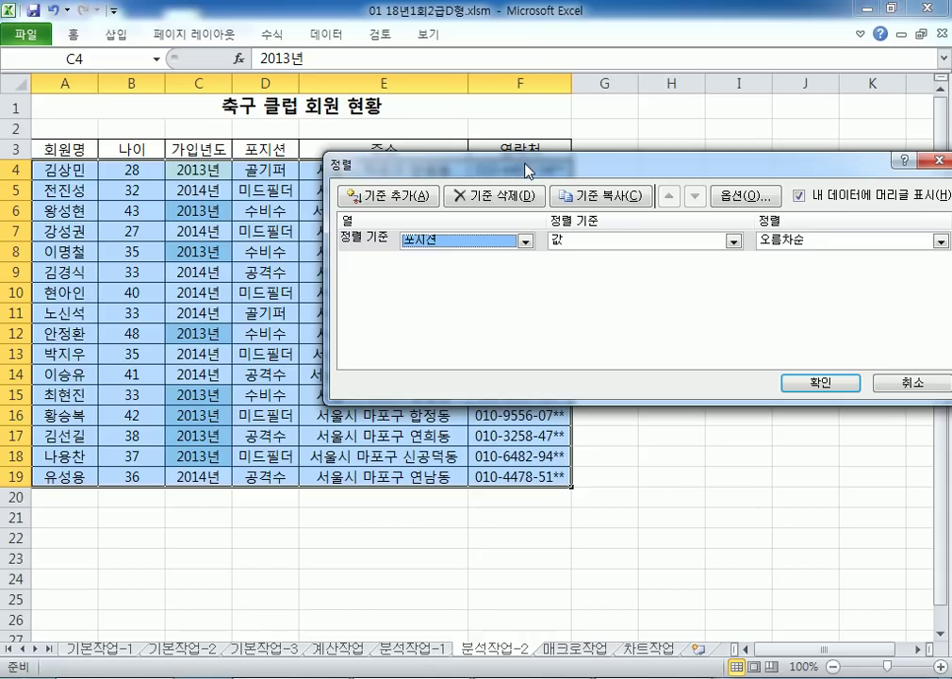
left_click_drag(530, 170, 247, 222)
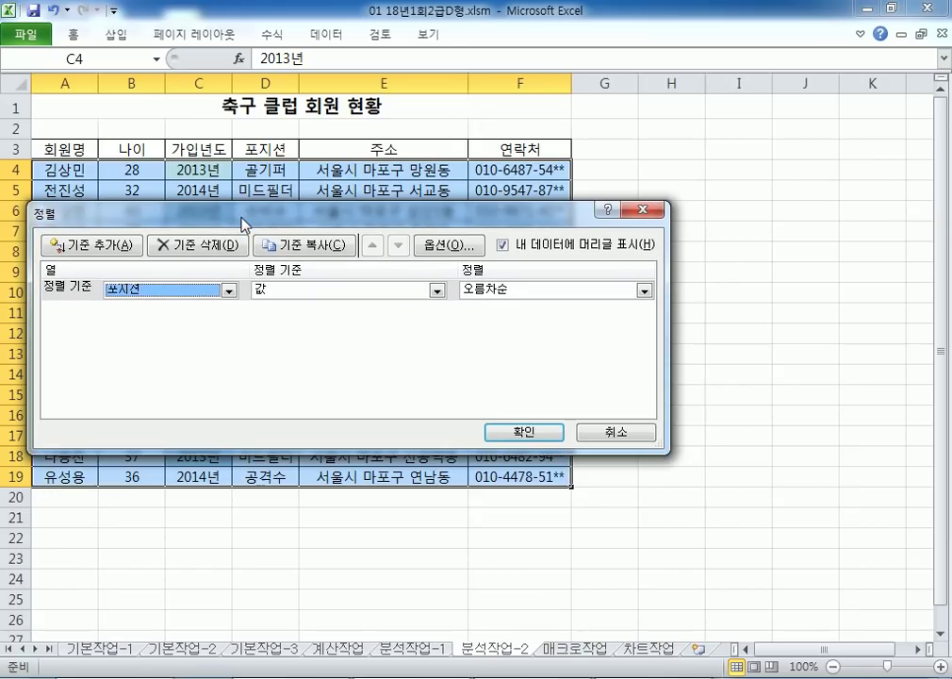
left_click(475, 291)
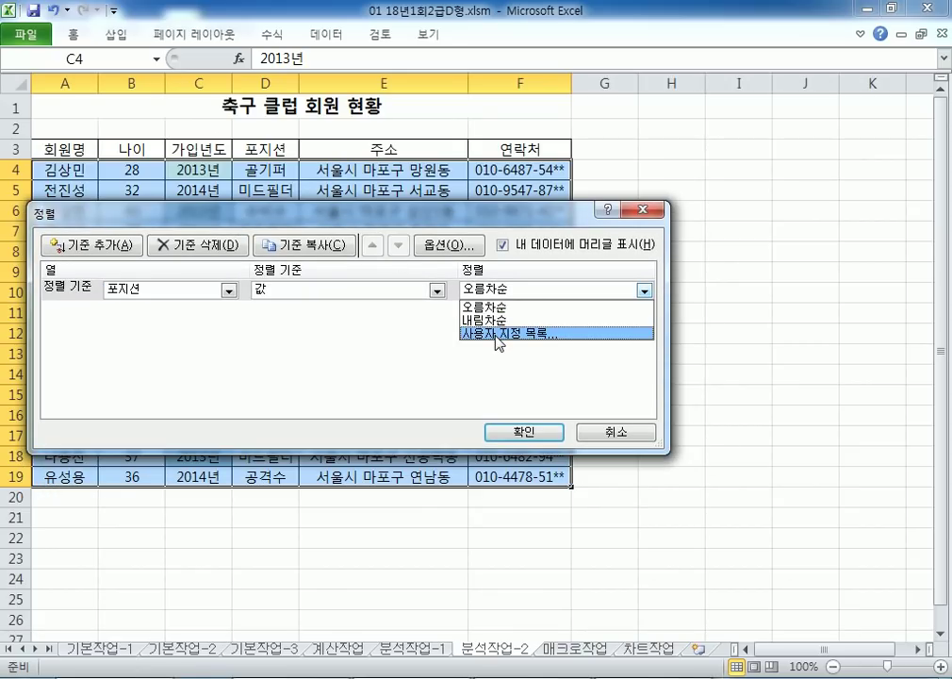
Type the custom list entries 공격수, 미드필더, 수비수, 골기퍼
left_click(496, 334)
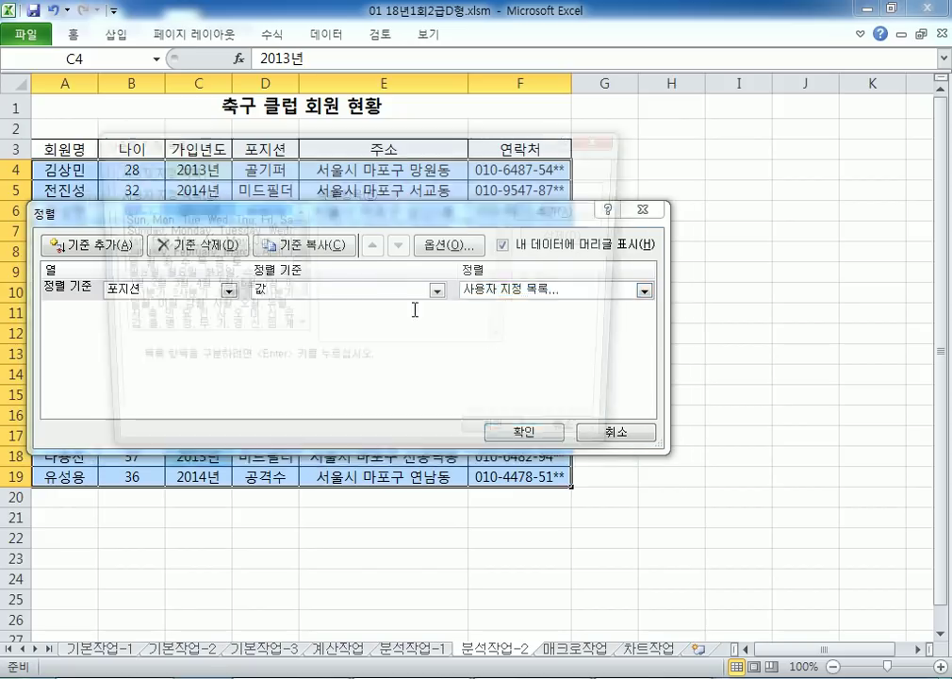
left_click(459, 227)
type("RHDRU")
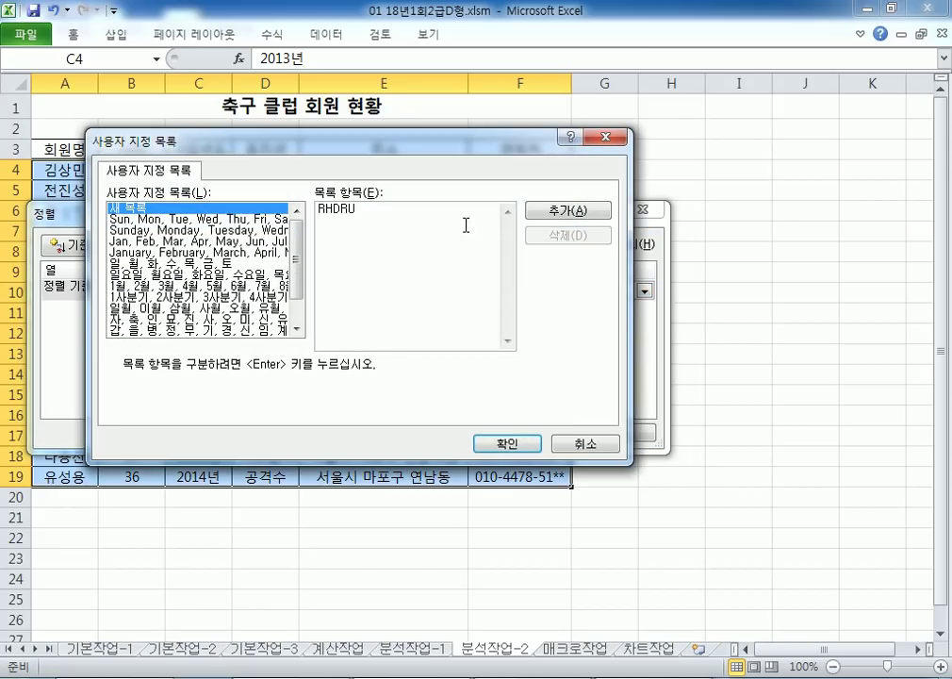
key("shift+Home")
type("공겨ㄱ수")
key("Return")
type("미드ㅍㅣㄹ더")
key("Return")
type("수ㅂㅣ수")
key("Return")
type("골키퍼")
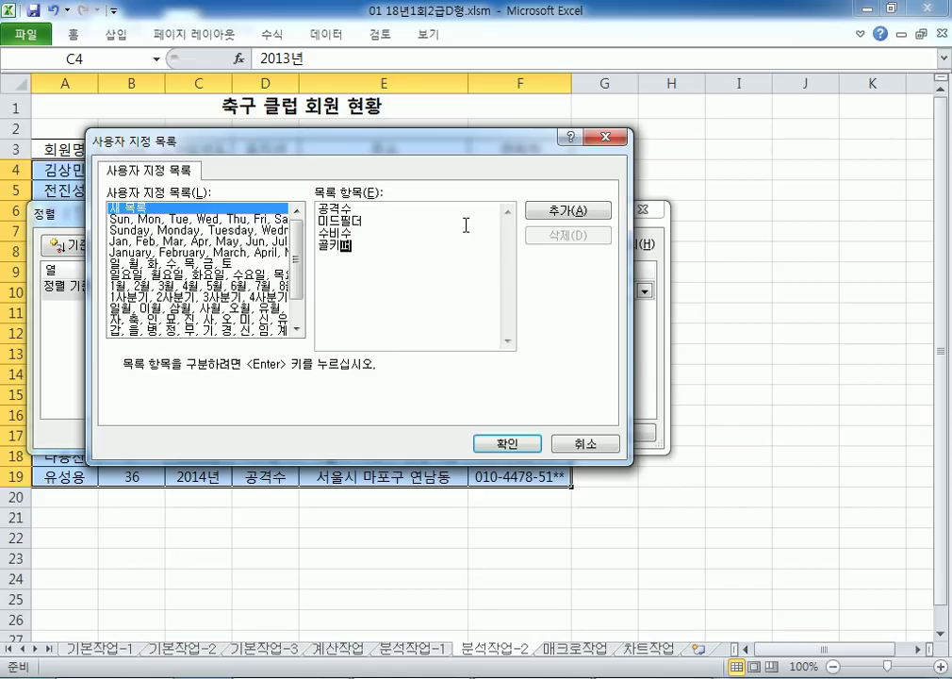
key("Left")
type("기")
key("Delete")
Add the custom list and apply the 포지션 sort in that order
left_click(582, 211)
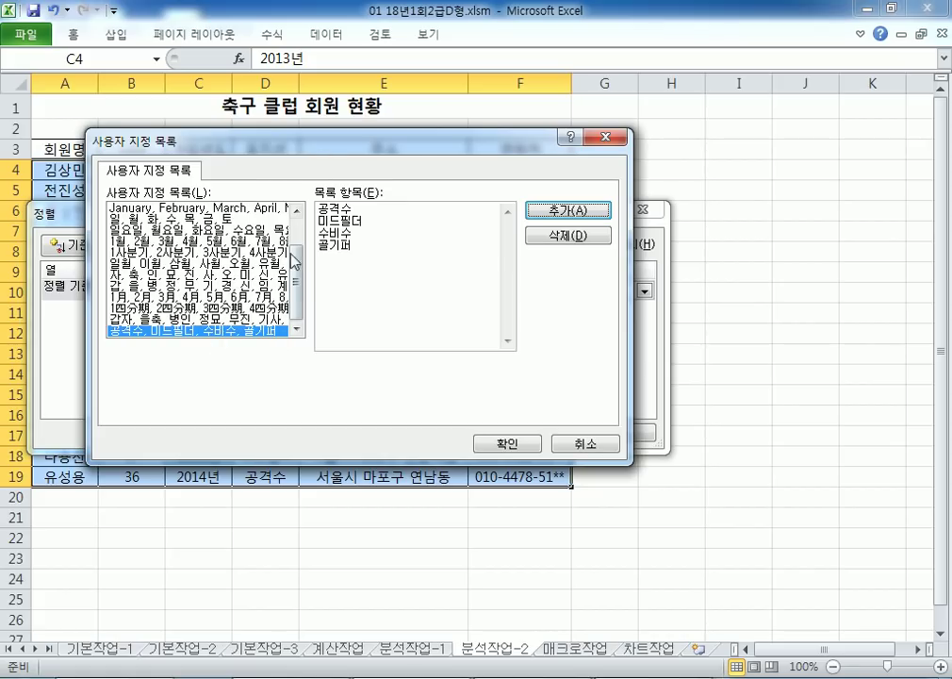
left_click(514, 443)
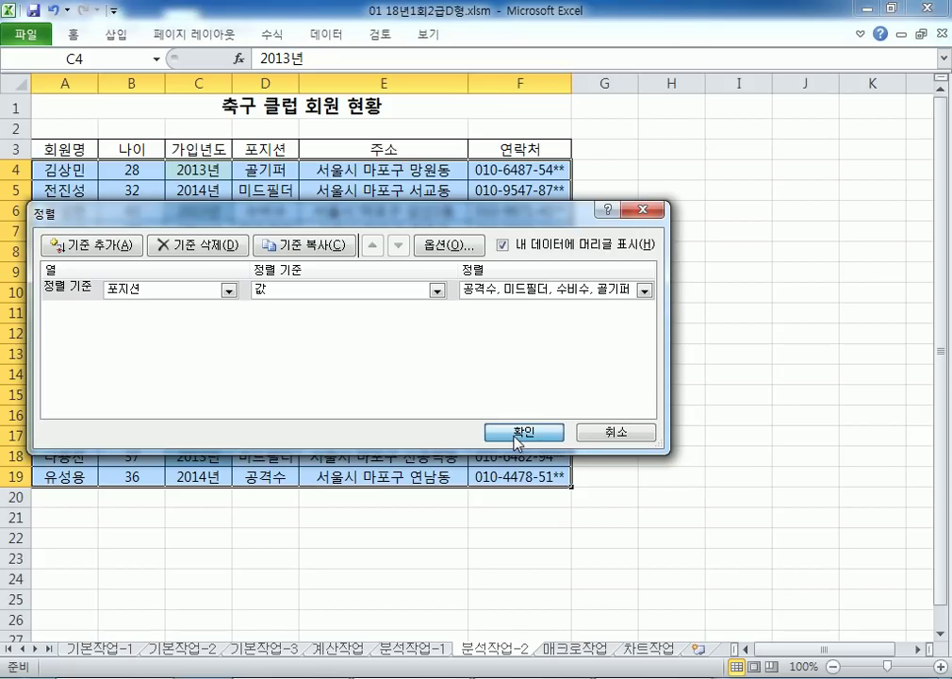
left_click(515, 437)
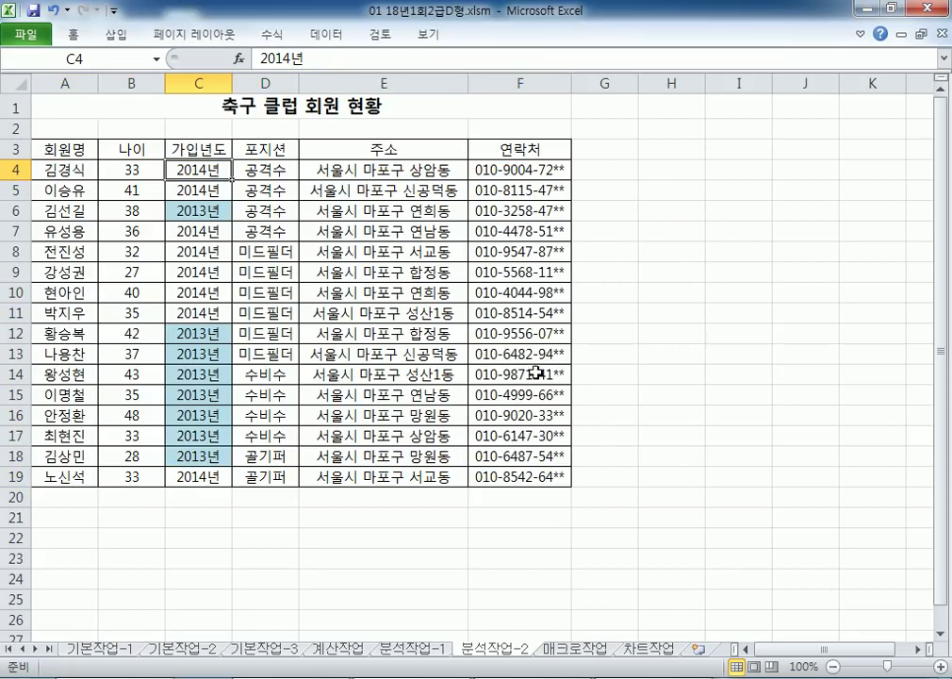
Toggle the header filter on and off, then reopen the Sort dialog keyed on 포지션
left_click(321, 36)
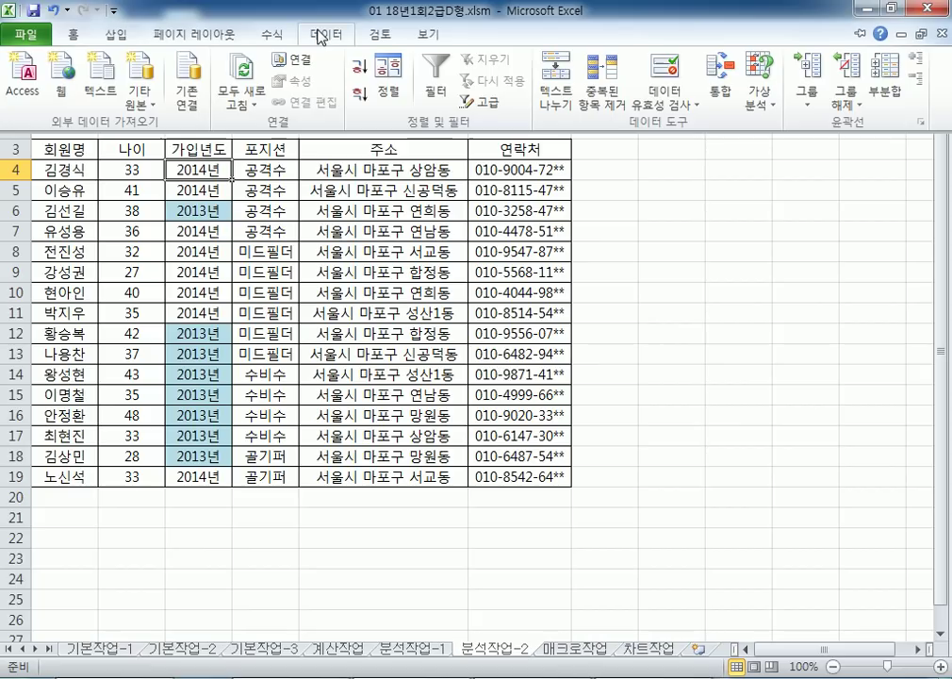
left_click(451, 89)
left_click(322, 36)
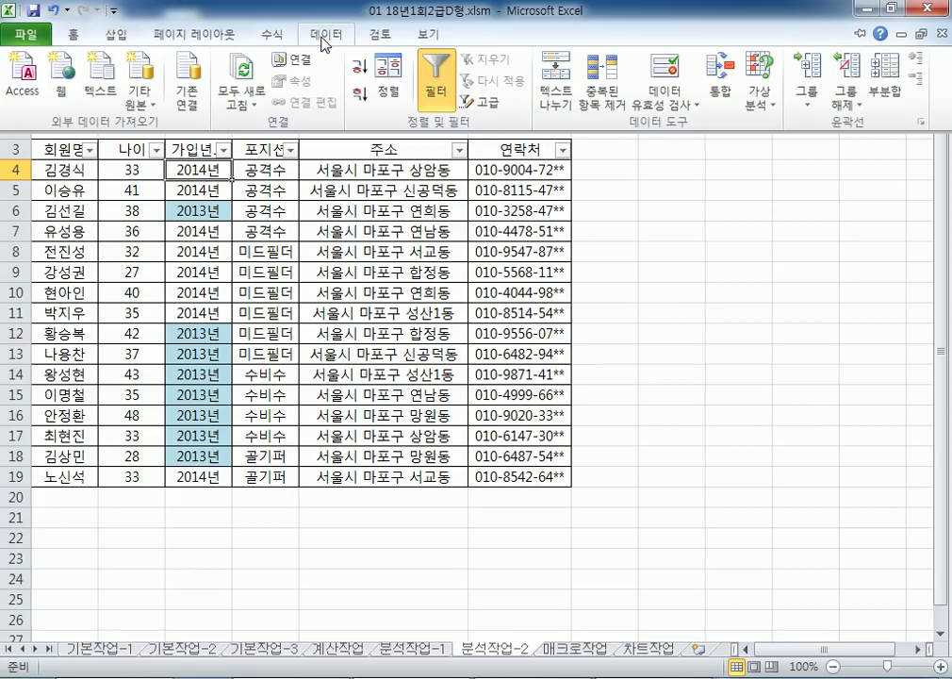
left_click(423, 90)
left_click(318, 38)
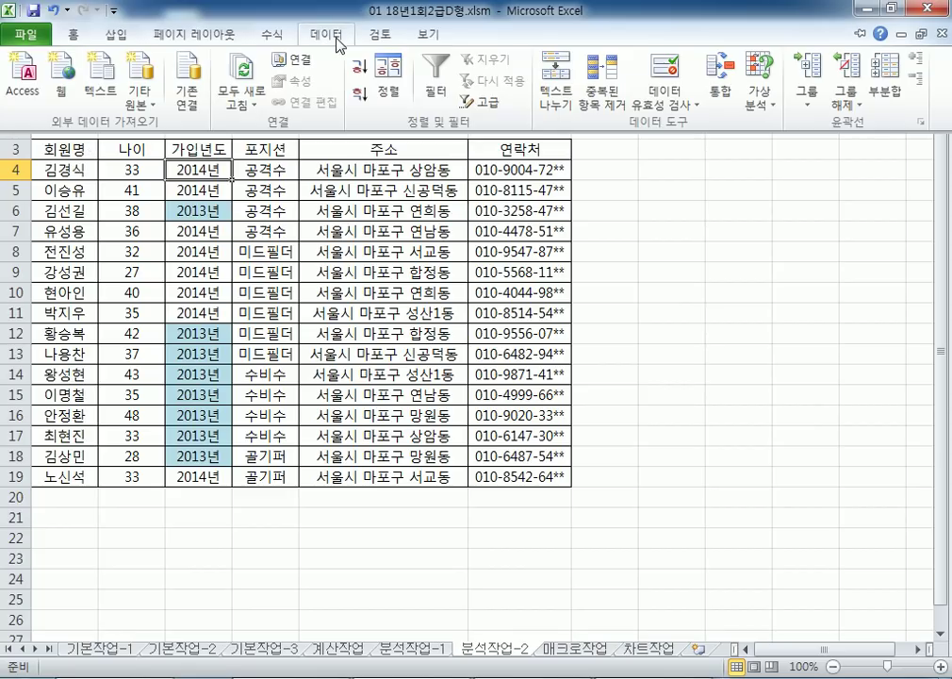
left_click(388, 80)
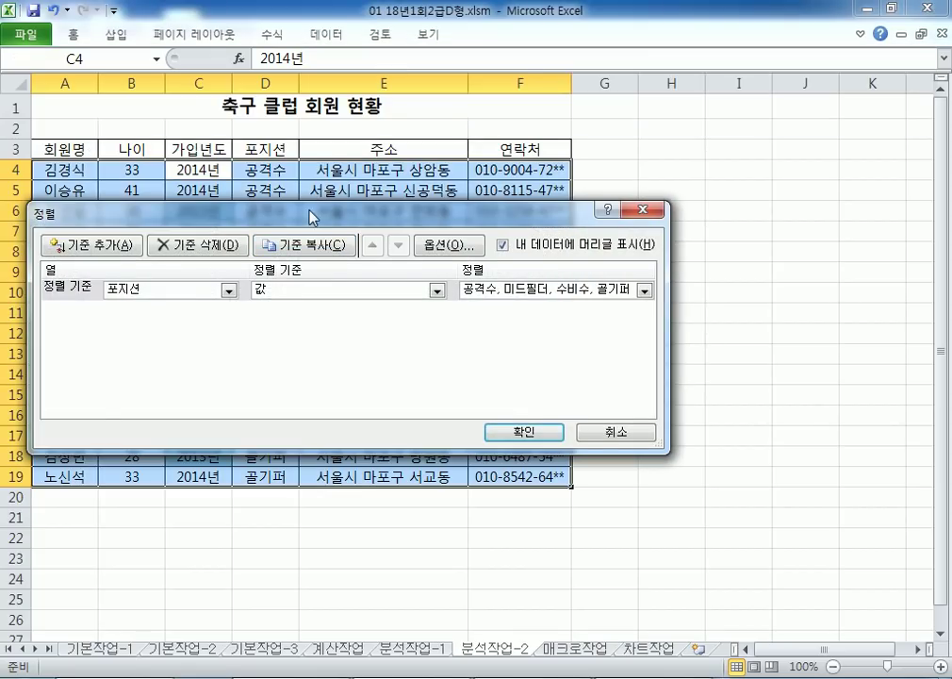
left_click_drag(310, 214, 402, 219)
Add a second sort level on the 가입년도 column
left_click(179, 248)
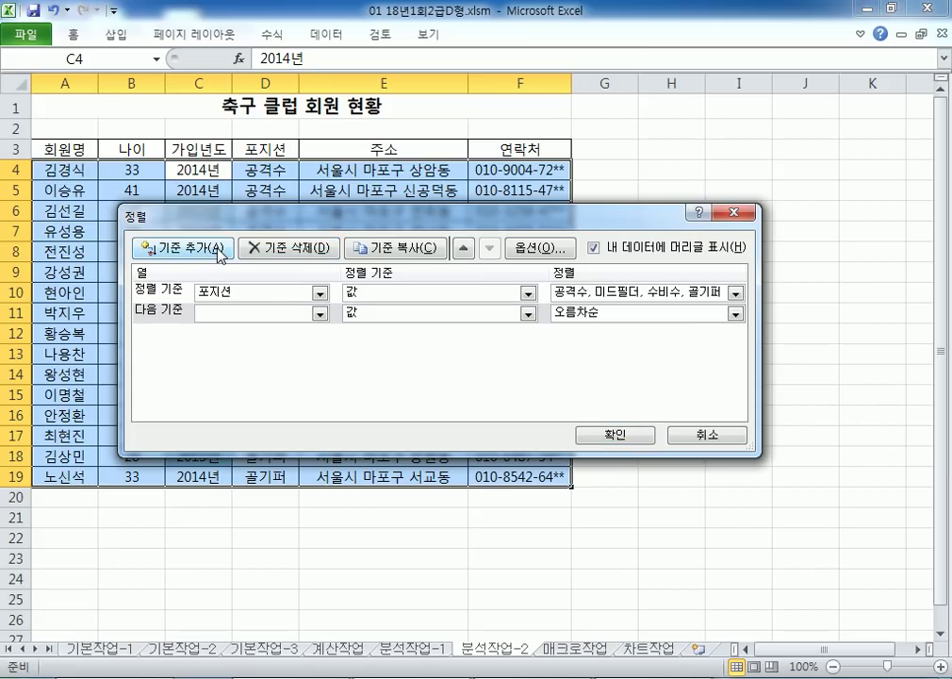
left_click(319, 315)
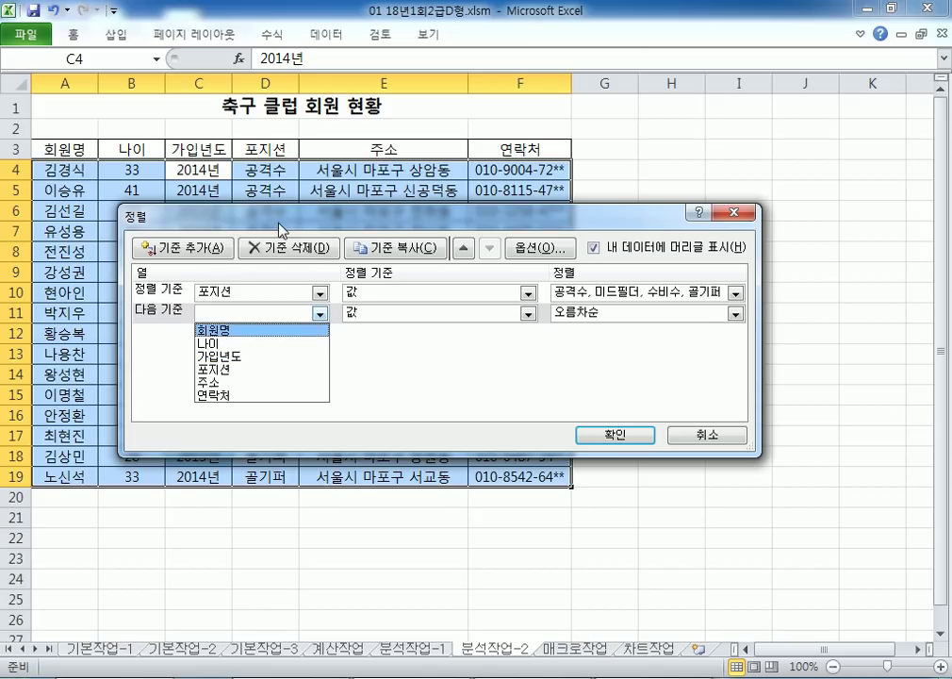
key("Escape")
left_click_drag(312, 223, 265, 337)
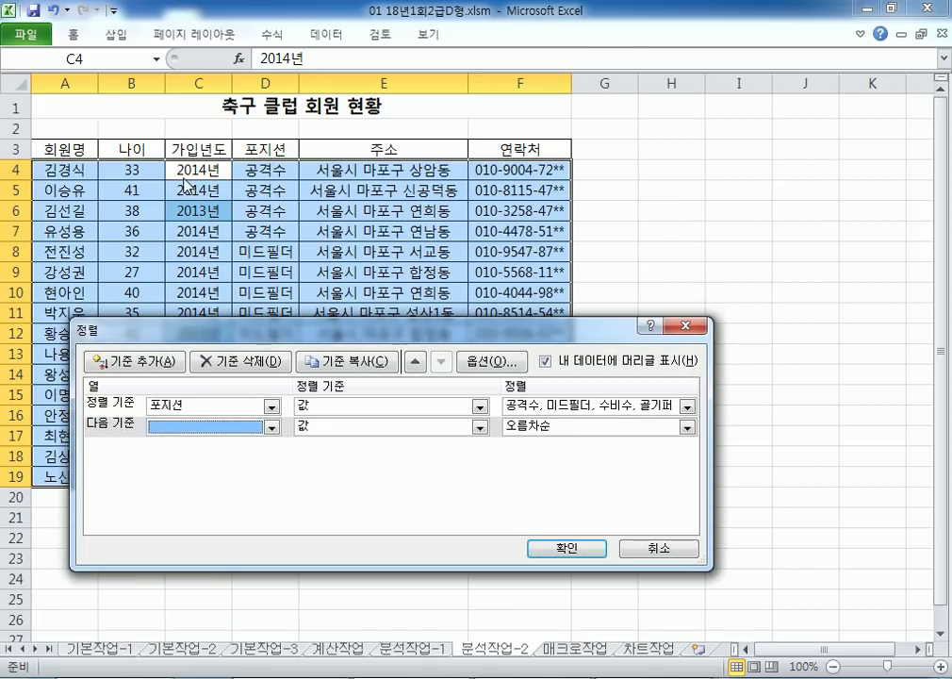
left_click(212, 427)
left_click(241, 470)
left_click_drag(344, 327, 539, 180)
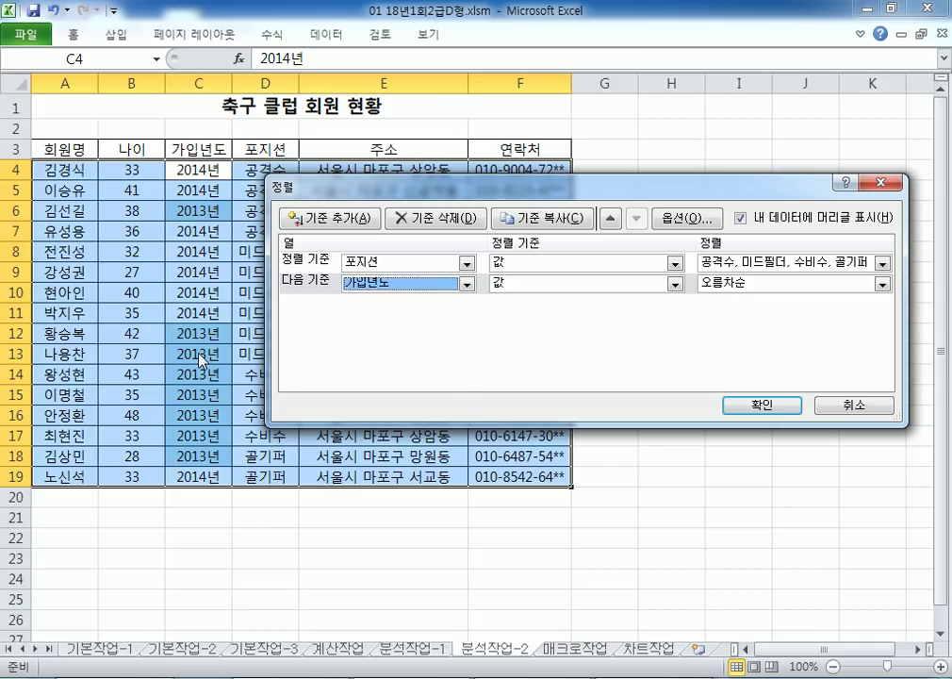
Sort that level by light-blue cell colour on top and apply the two-level sort
left_click(545, 288)
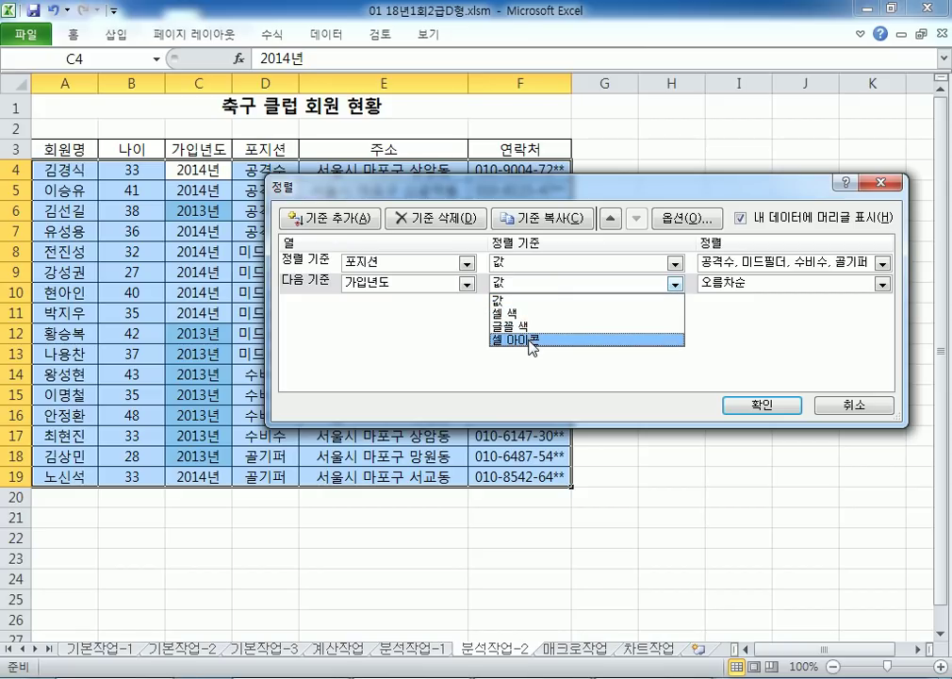
left_click(524, 314)
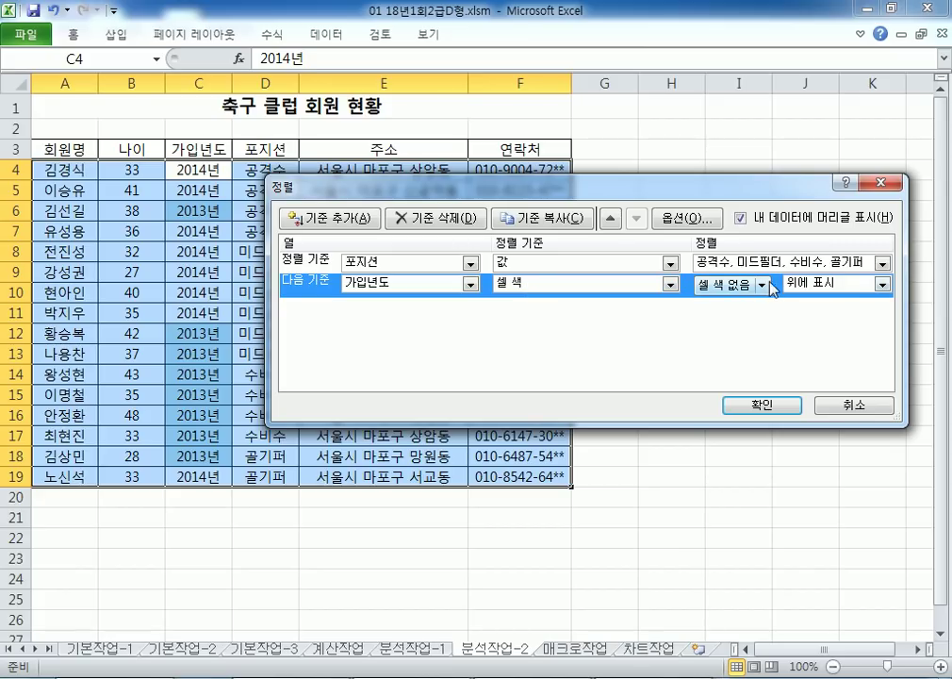
left_click(739, 284)
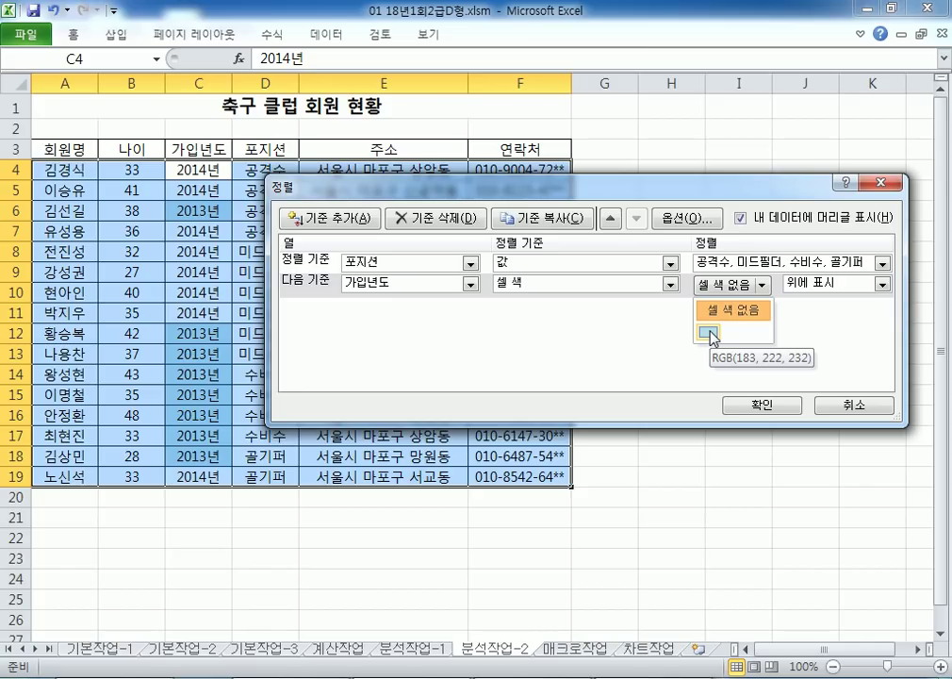
left_click(709, 334)
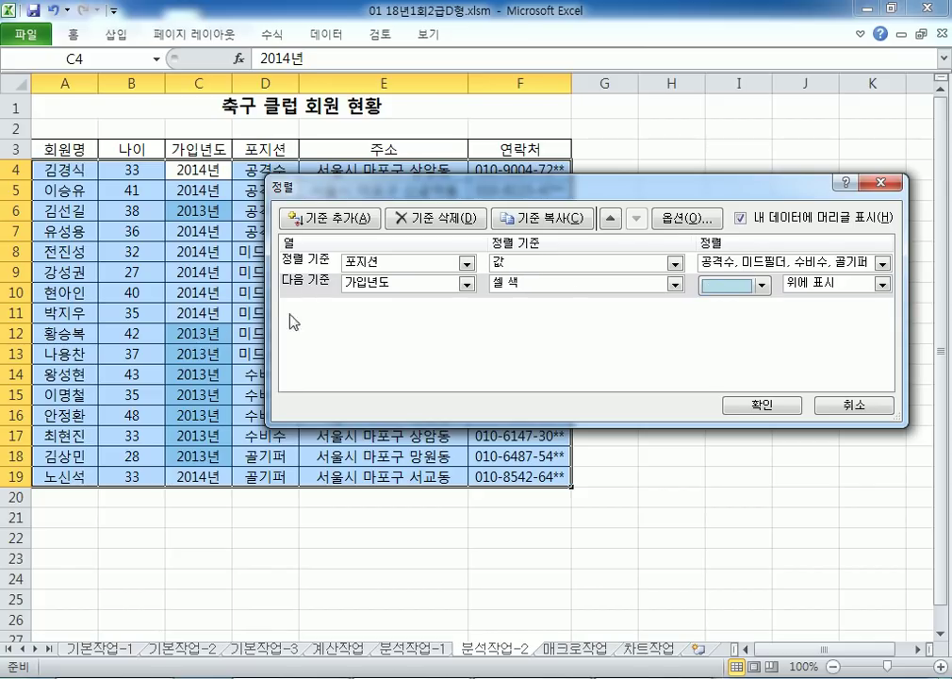
left_click_drag(469, 188, 514, 302)
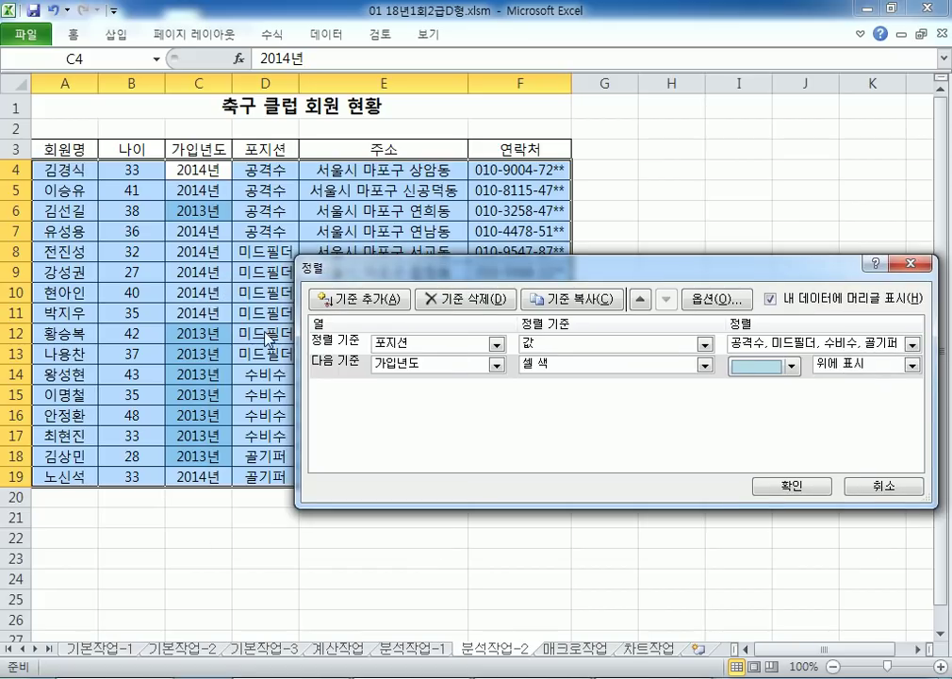
left_click_drag(396, 313, 356, 145)
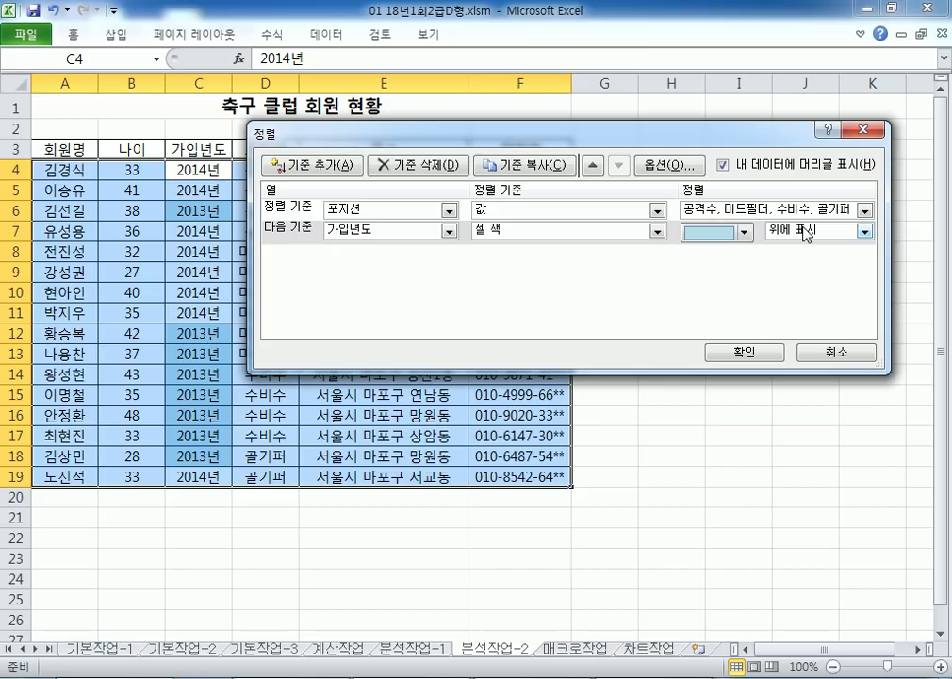
left_click(740, 351)
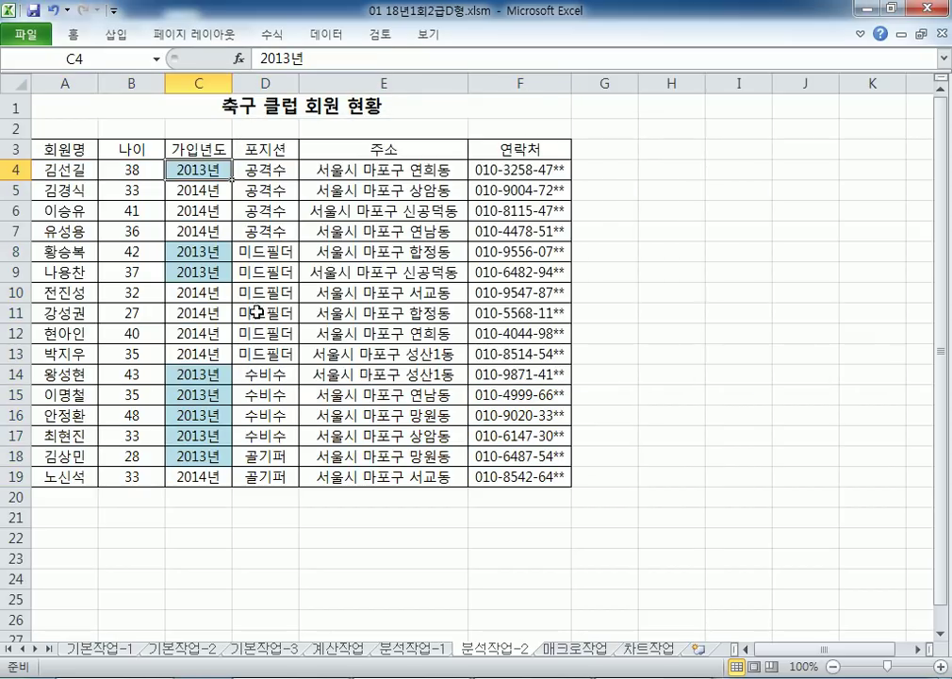
Select the 공격수, 미드필더 and 수비수 rows to verify 2013 members come first
left_click_drag(222, 179, 283, 230)
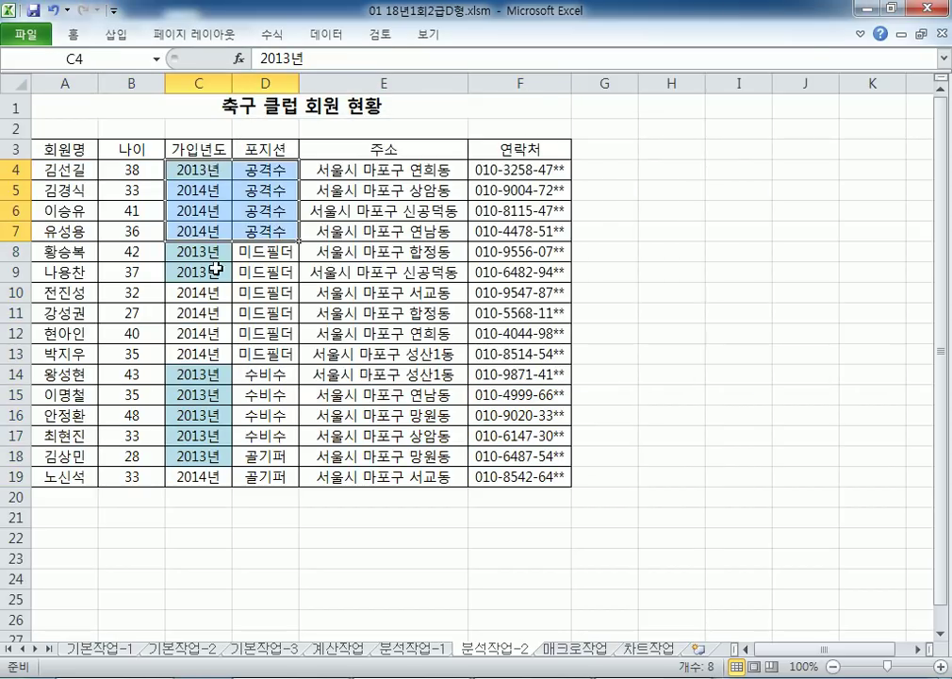
left_click_drag(212, 258, 268, 273)
left_click_drag(204, 375, 271, 446)
left_click(271, 436)
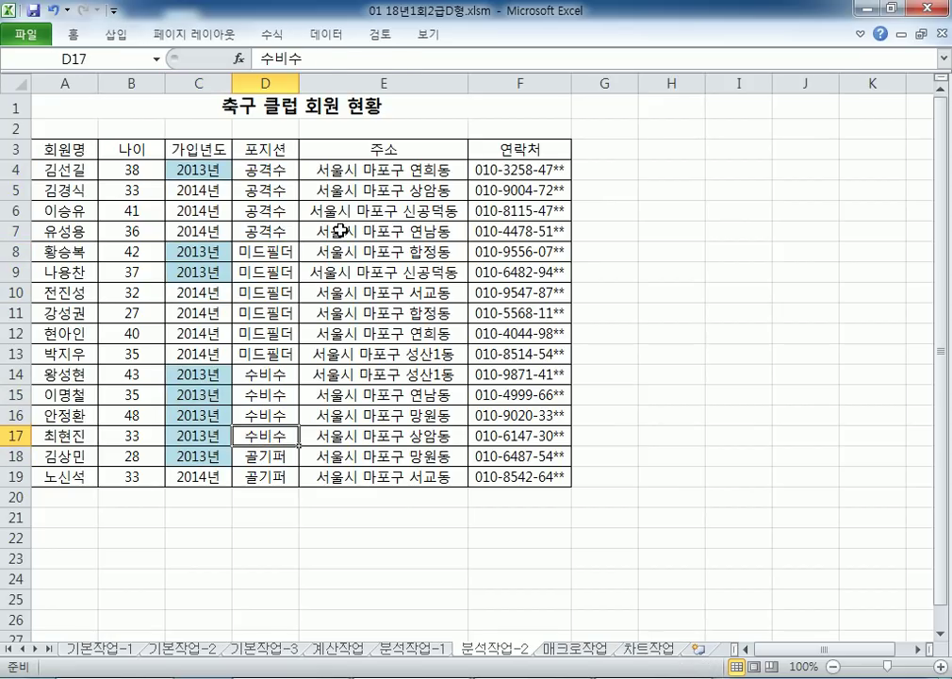
left_click(320, 215)
left_click(327, 35)
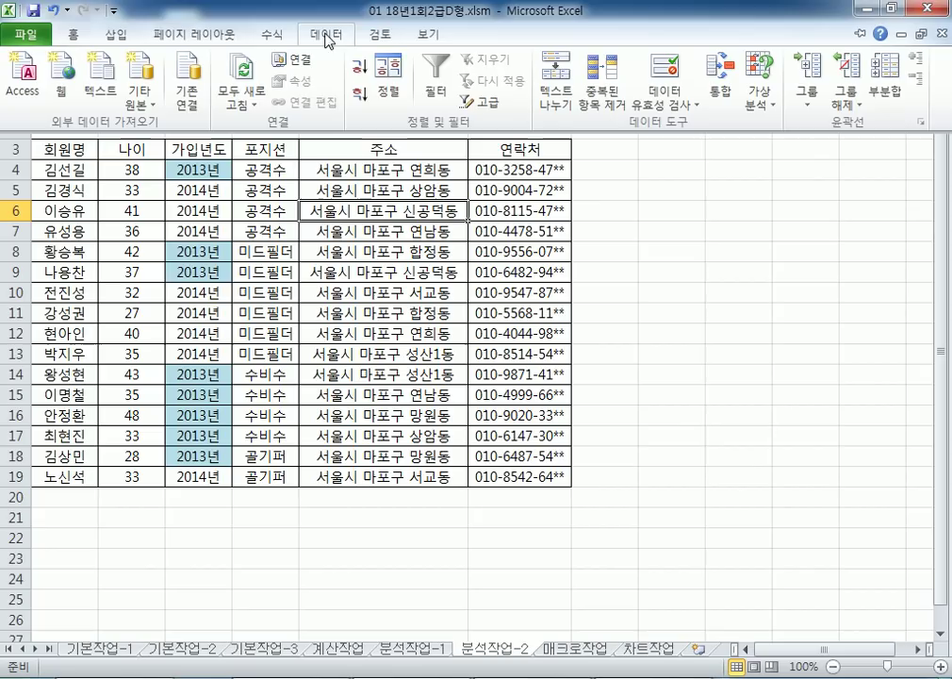
left_click(387, 88)
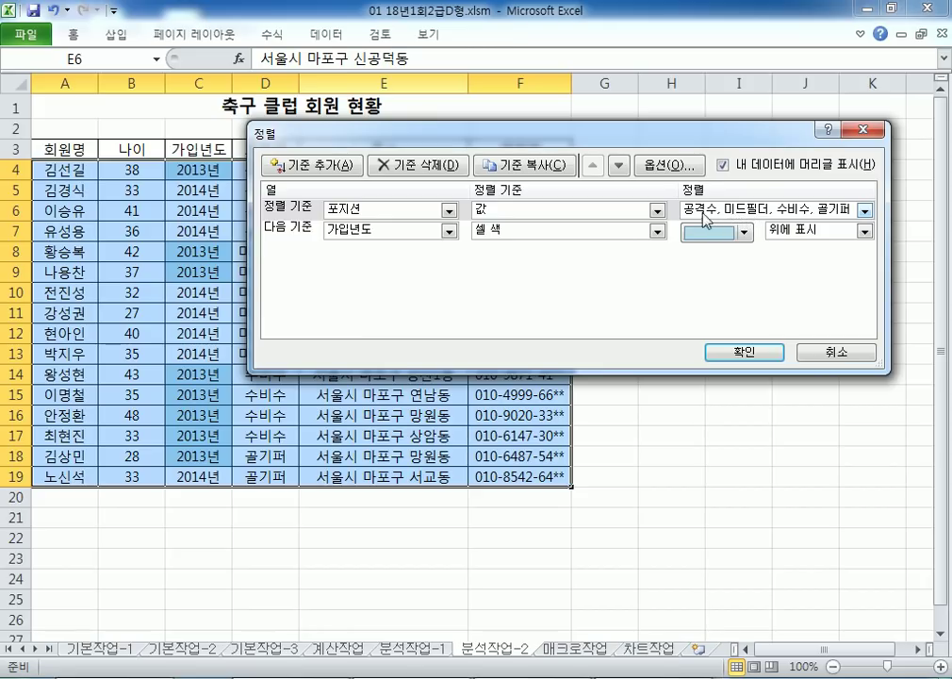
left_click(569, 235)
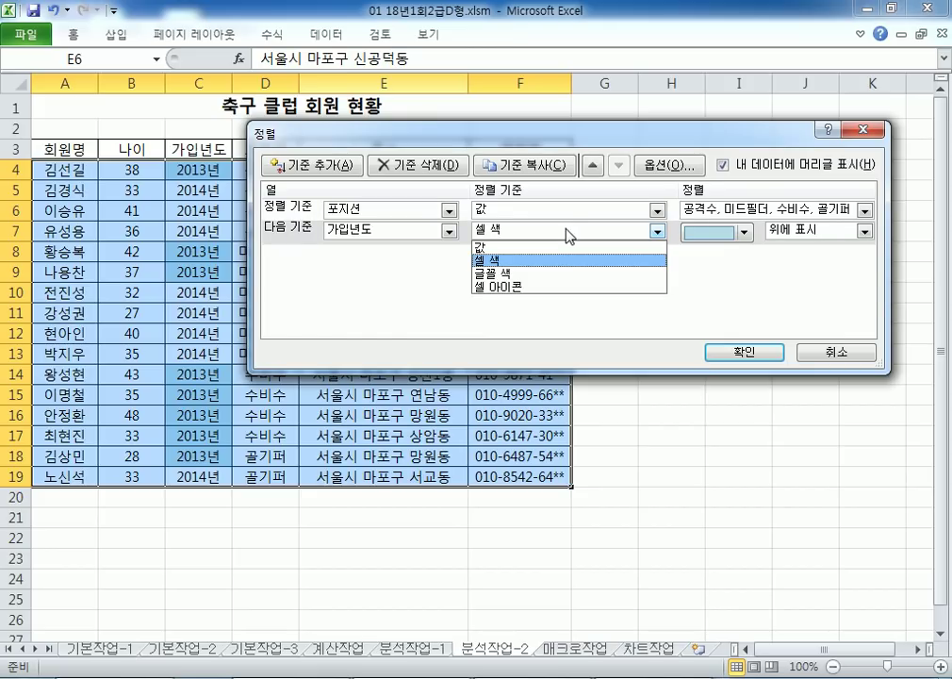
left_click(548, 132)
left_click_drag(542, 144, 571, 255)
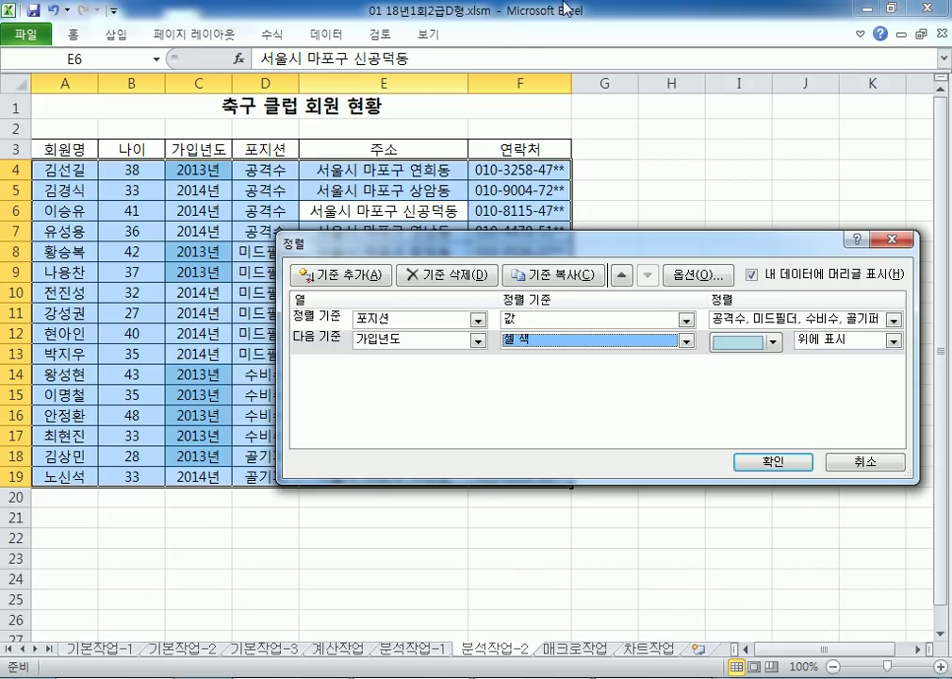
left_click(773, 461)
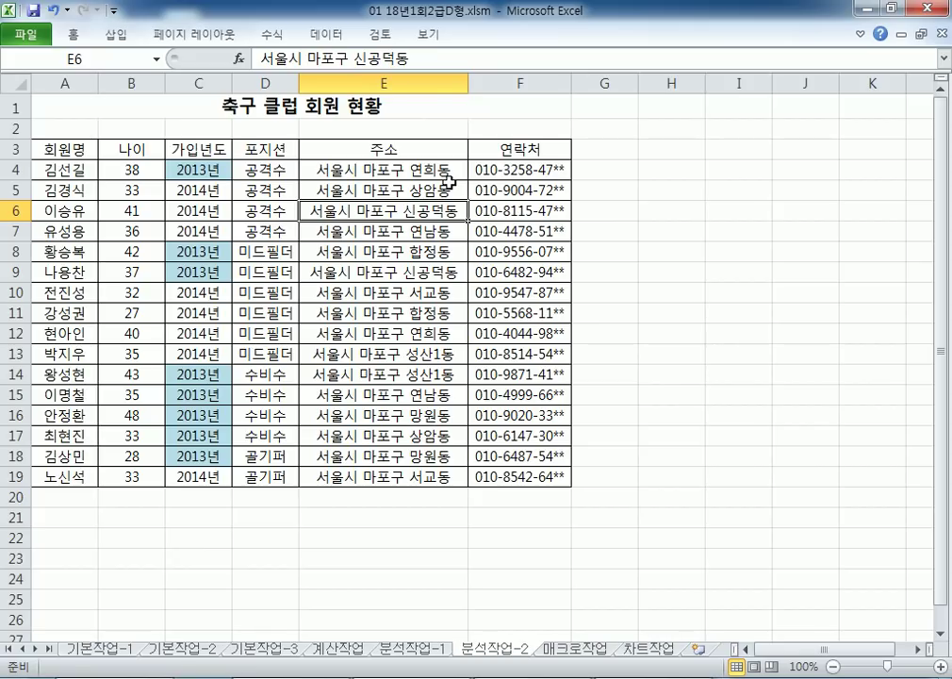
Select a few cells in the sorted member table to review the result
left_click(347, 170)
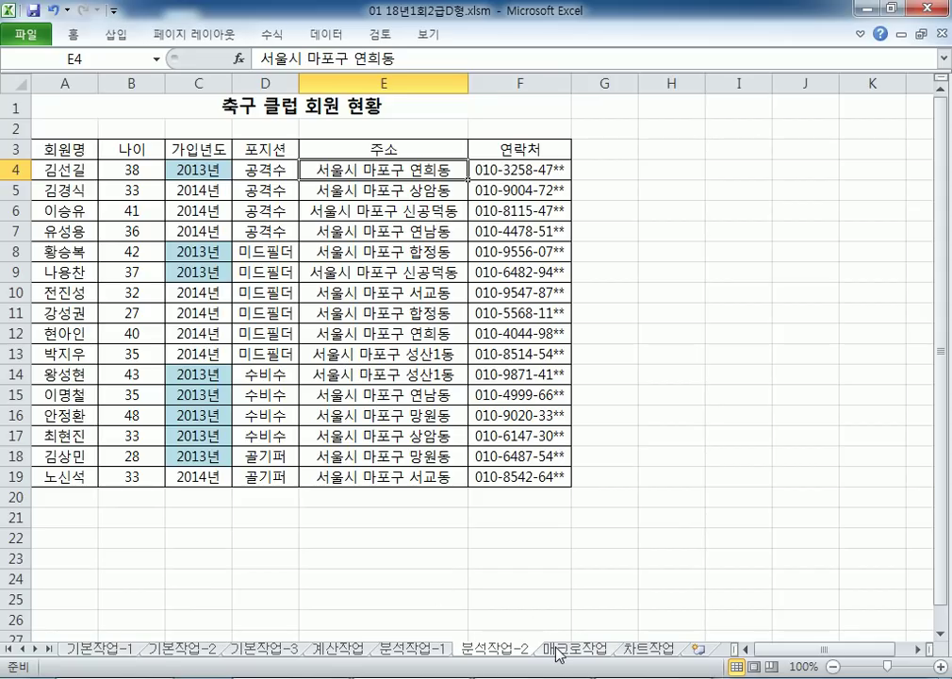
left_click(396, 514)
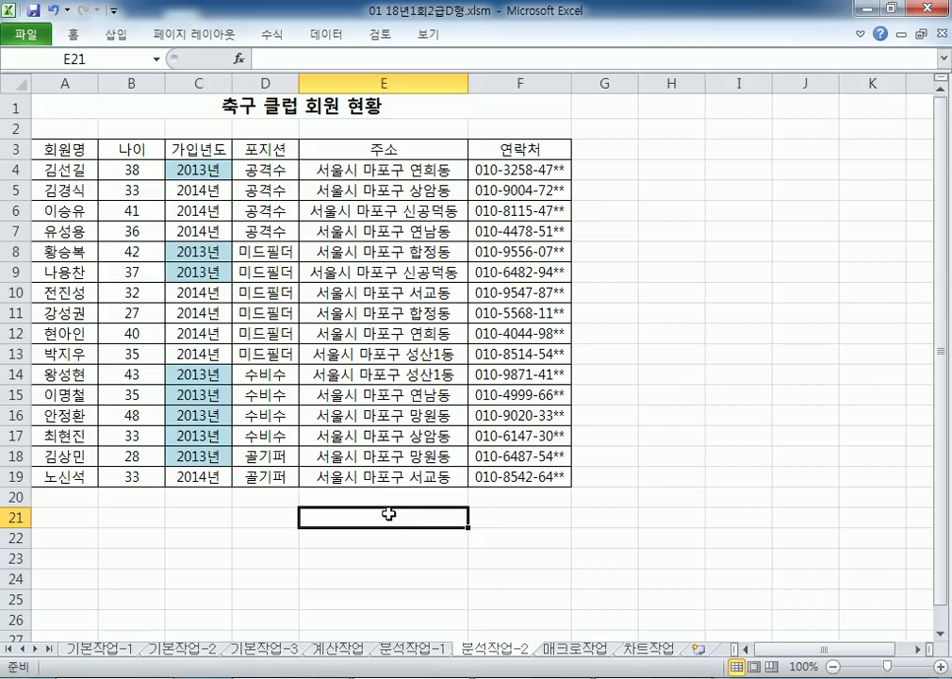
left_click(363, 294)
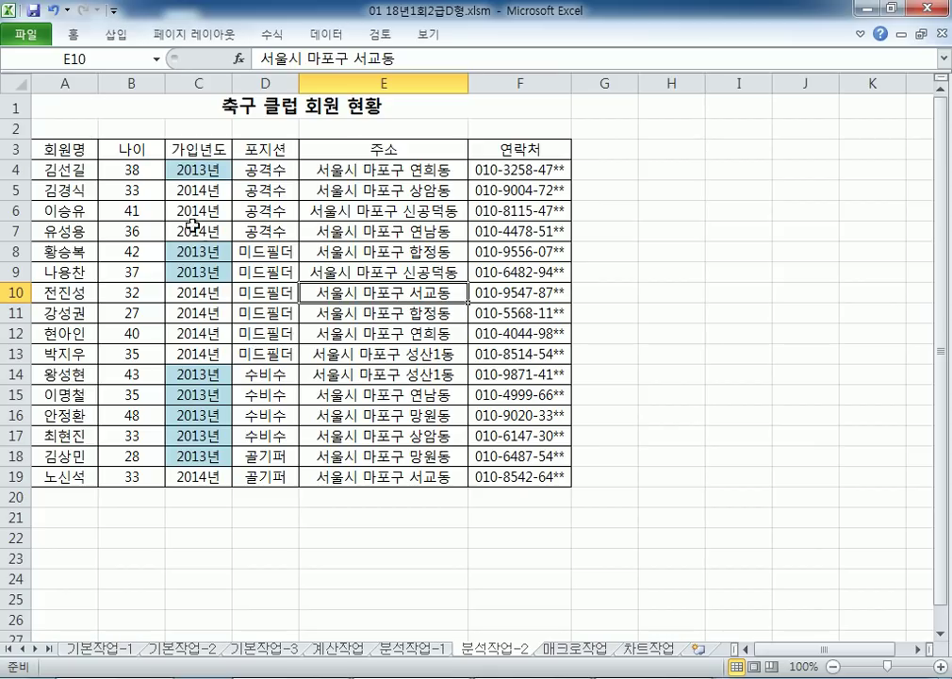
Review the 분석작업-1 sales summary, then go to the 매크로작업 medal sheet
left_click(442, 650)
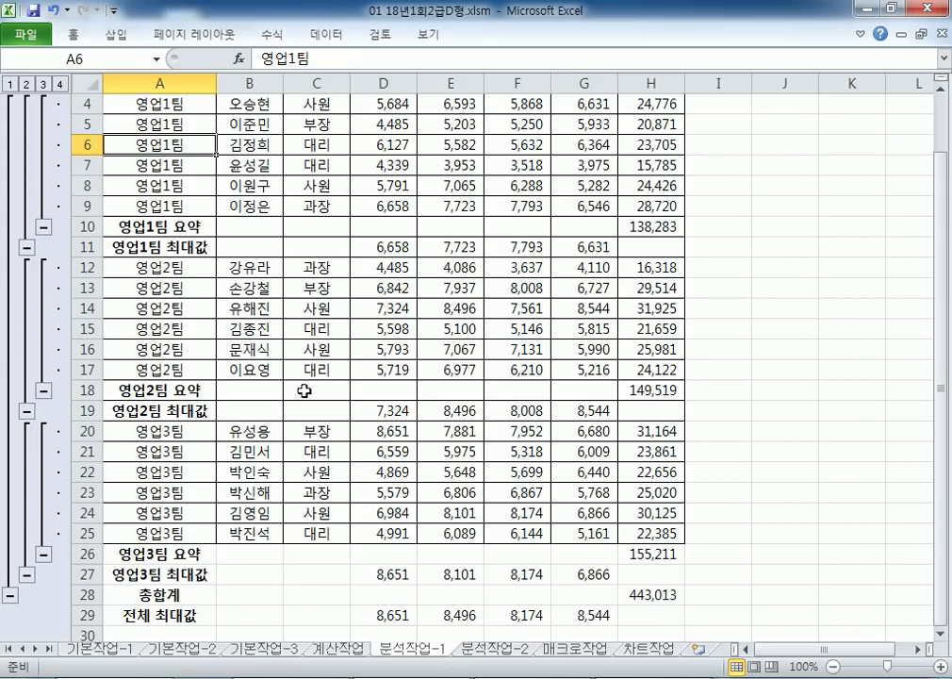
scroll(151, 269, "up", 1)
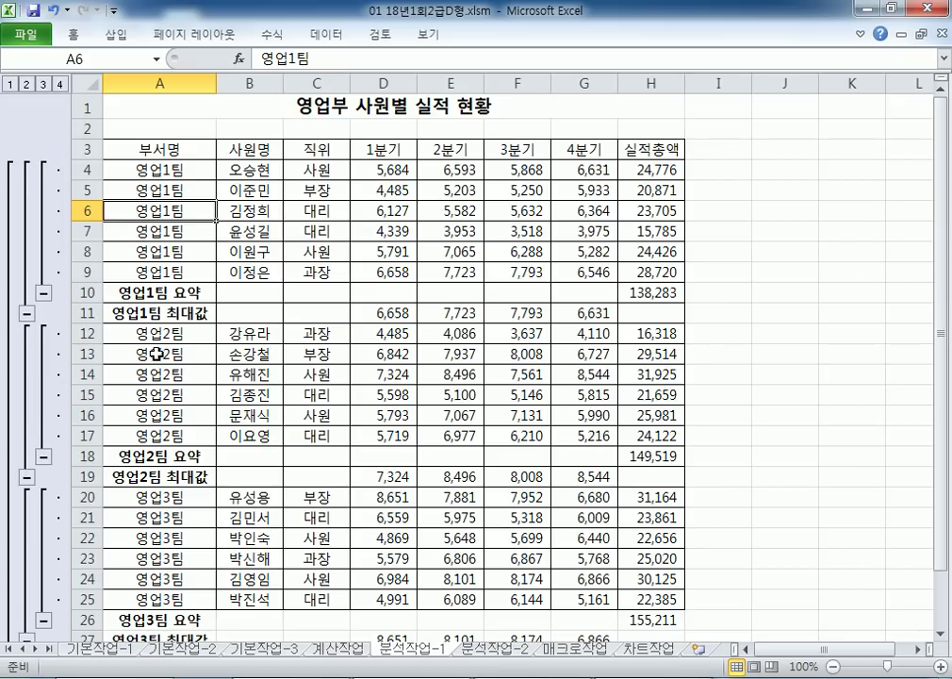
scroll(155, 362, "down", 2)
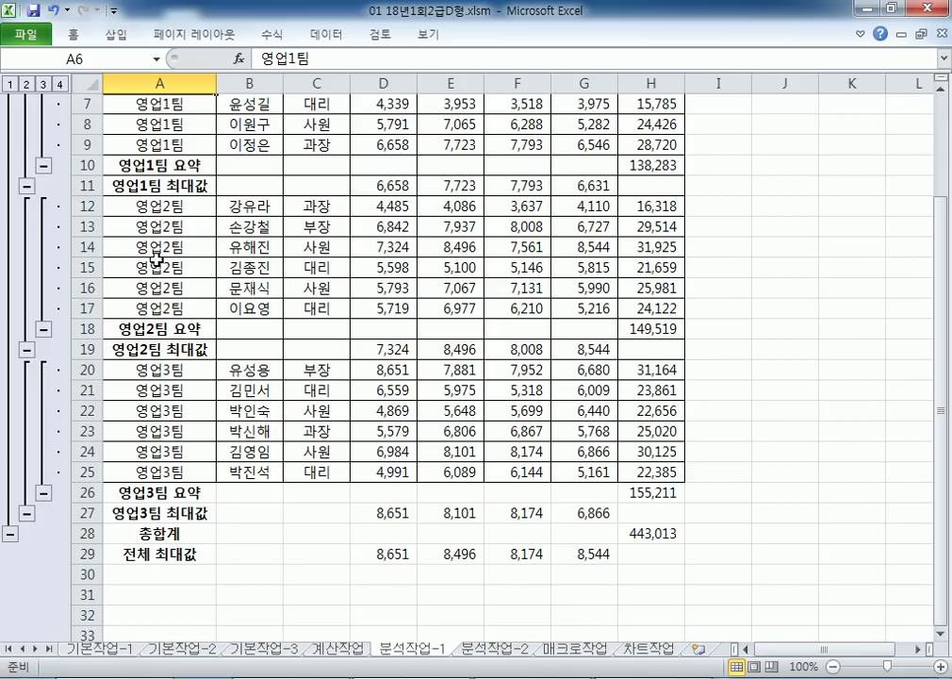
left_click(176, 382)
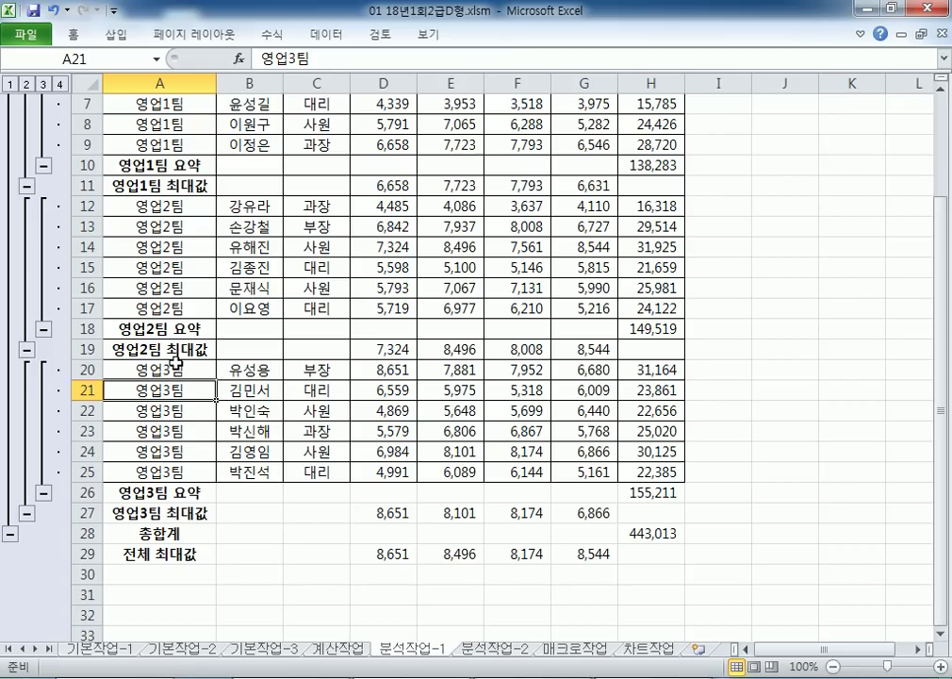
left_click(574, 651)
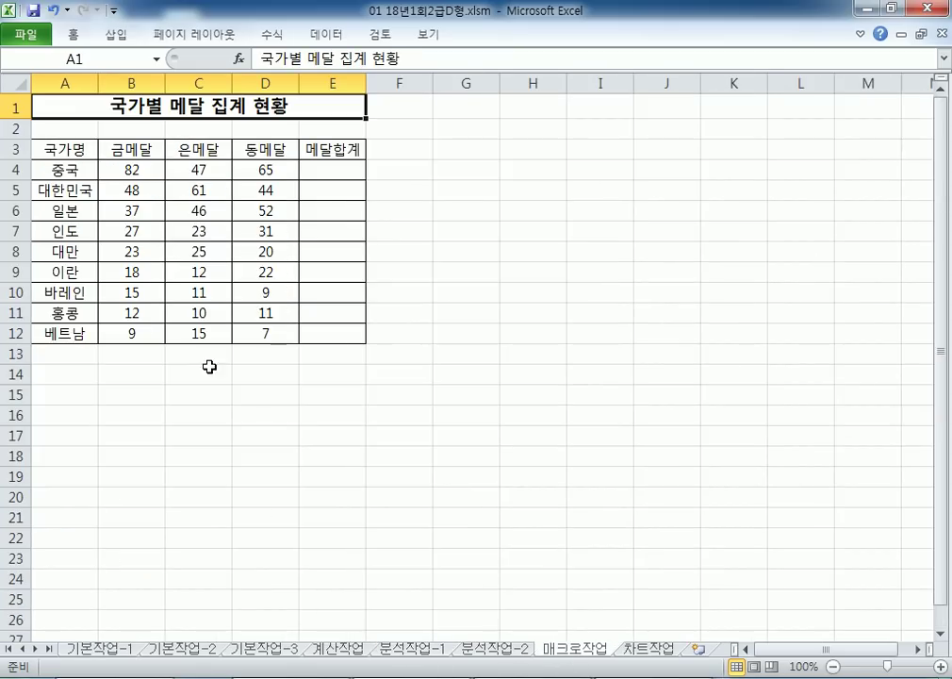
Turn on the 개발 도구 (Developer) tab through File > Options > Customize Ribbon
left_click(427, 37)
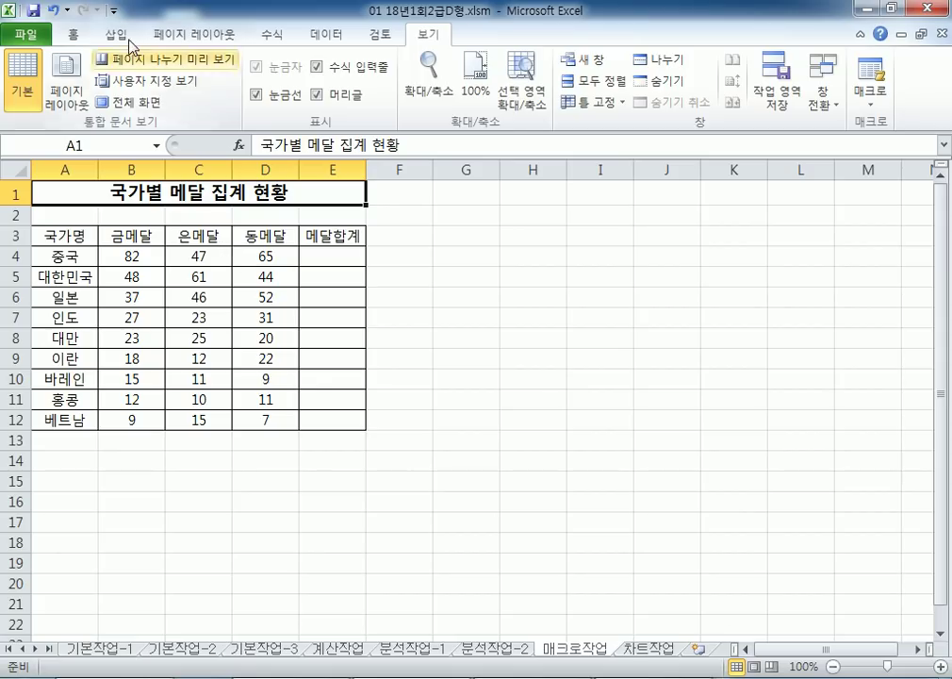
left_click(28, 36)
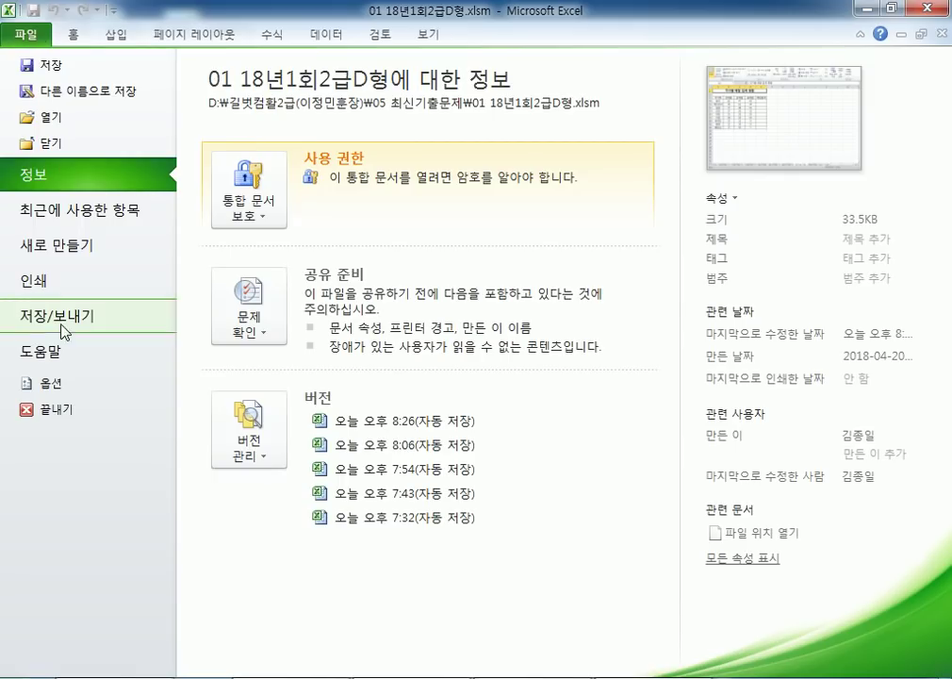
left_click(51, 385)
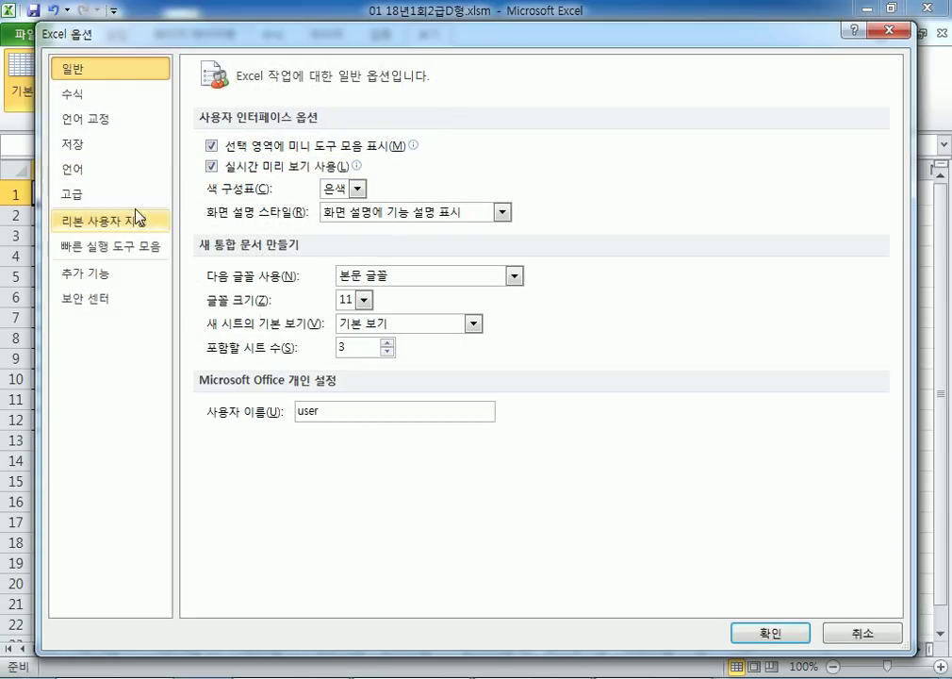
left_click(80, 224)
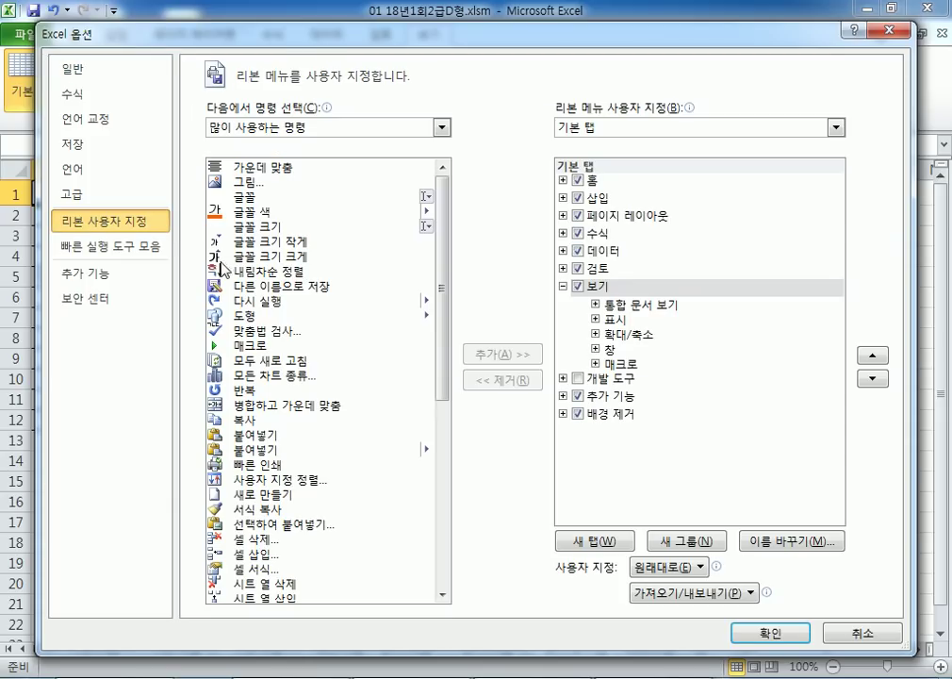
left_click(578, 379)
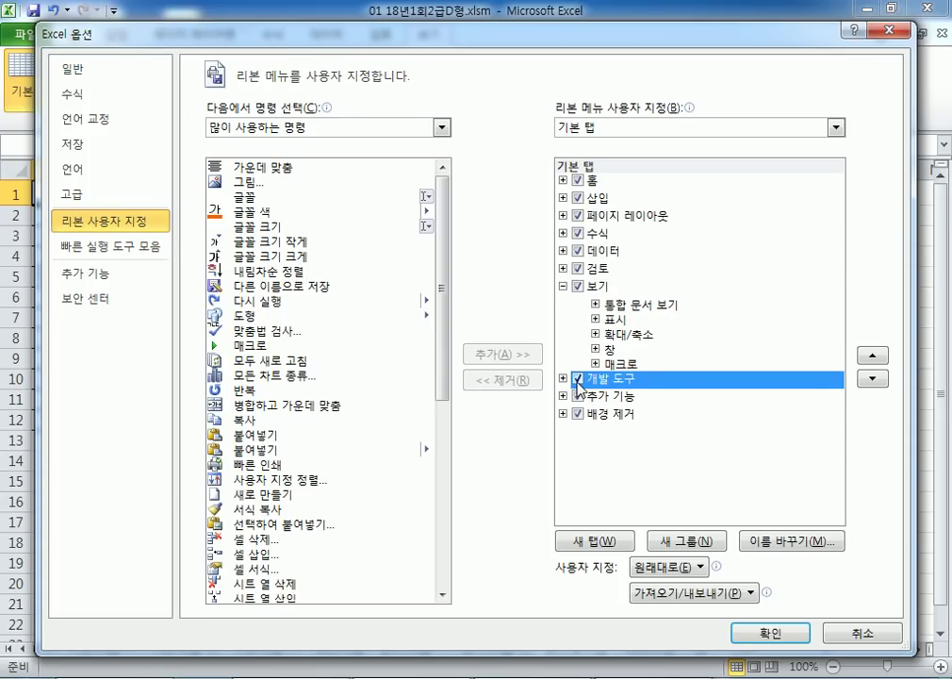
left_click(798, 631)
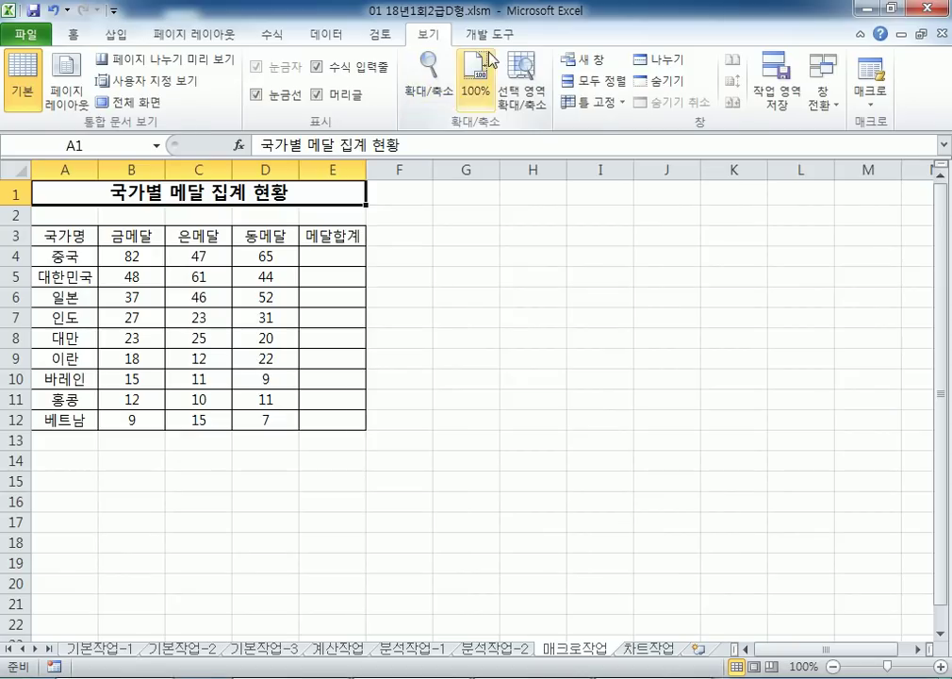
left_click(488, 35)
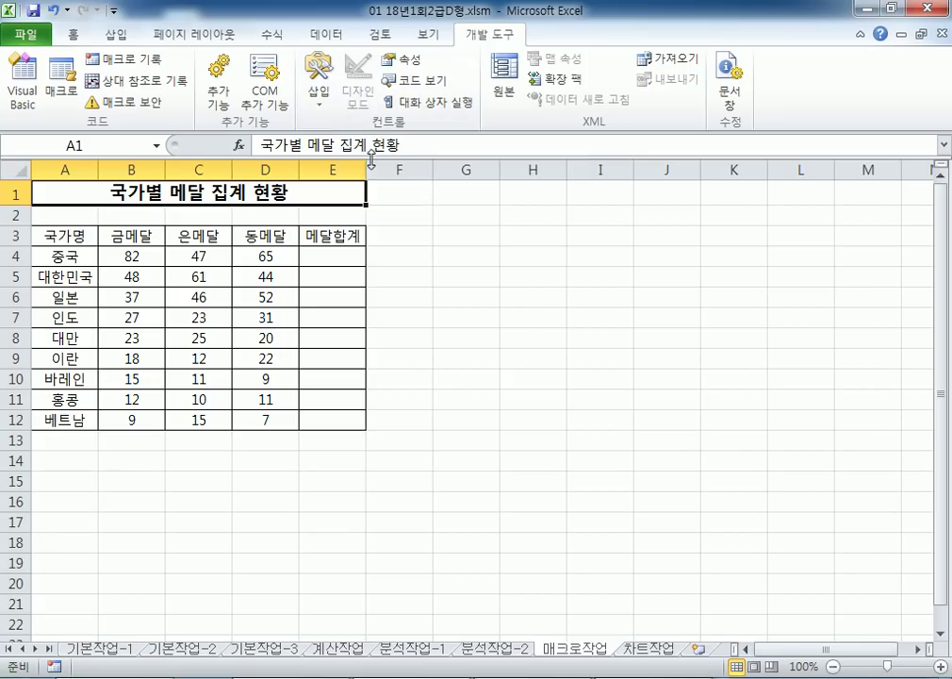
Draw a form button over A14:B16 and start recording a new macro named 합계 for it
left_click(330, 256)
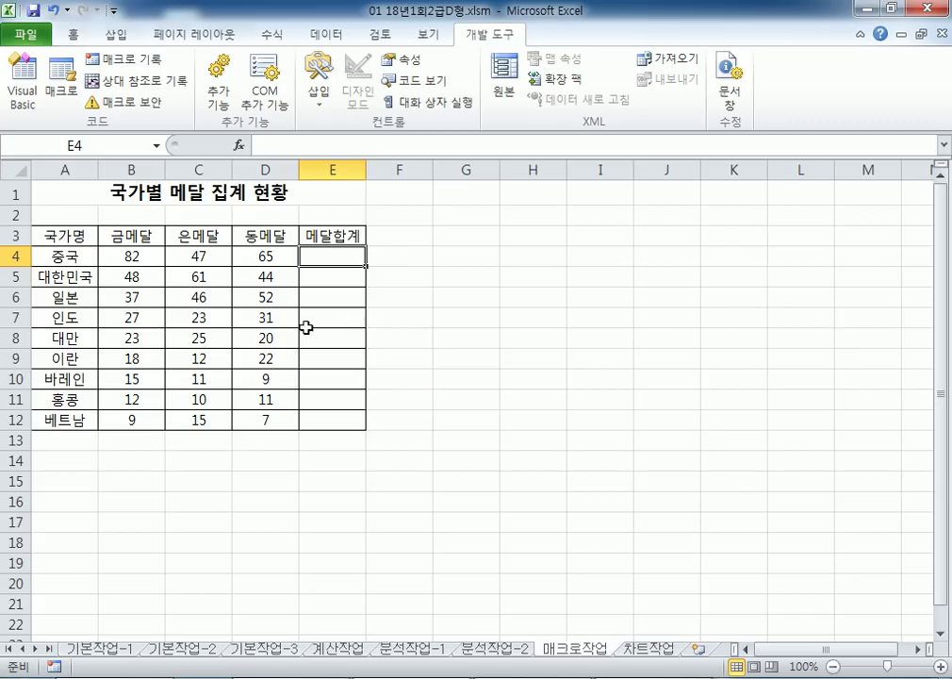
left_click(73, 459)
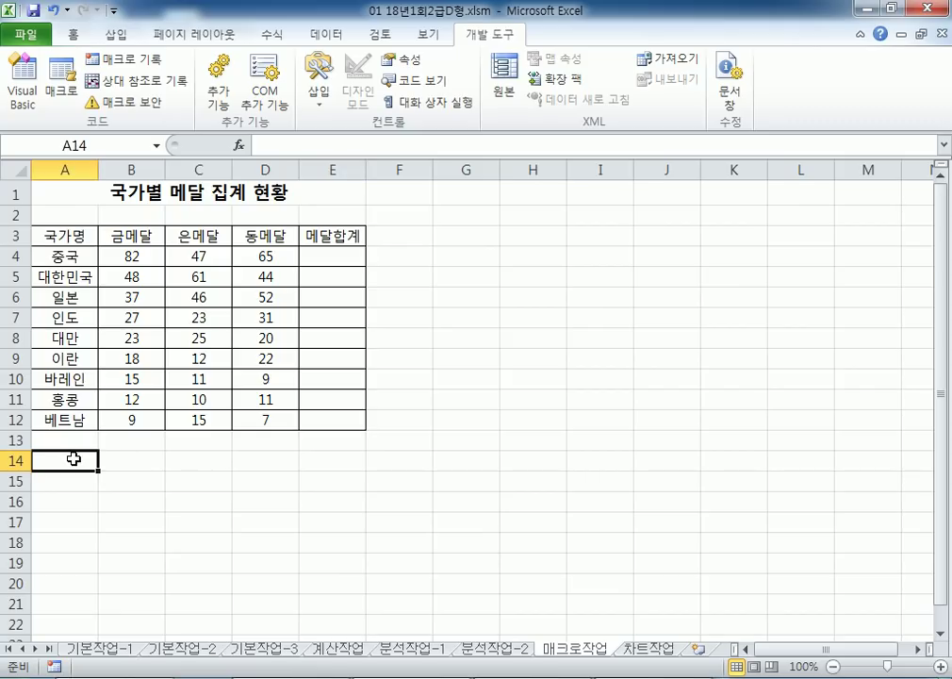
left_click_drag(74, 459, 120, 491)
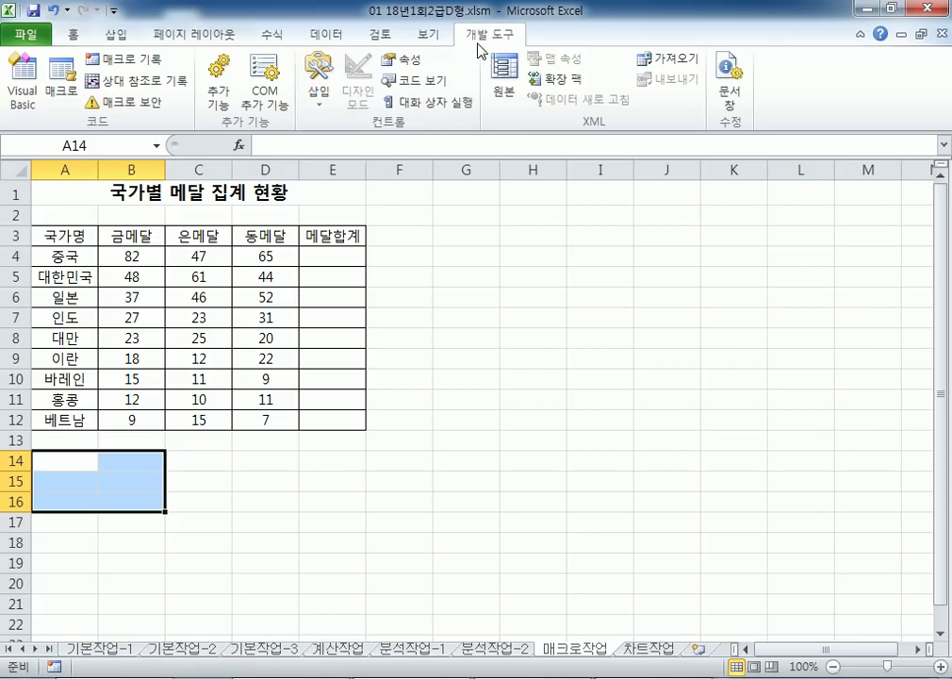
left_click(317, 100)
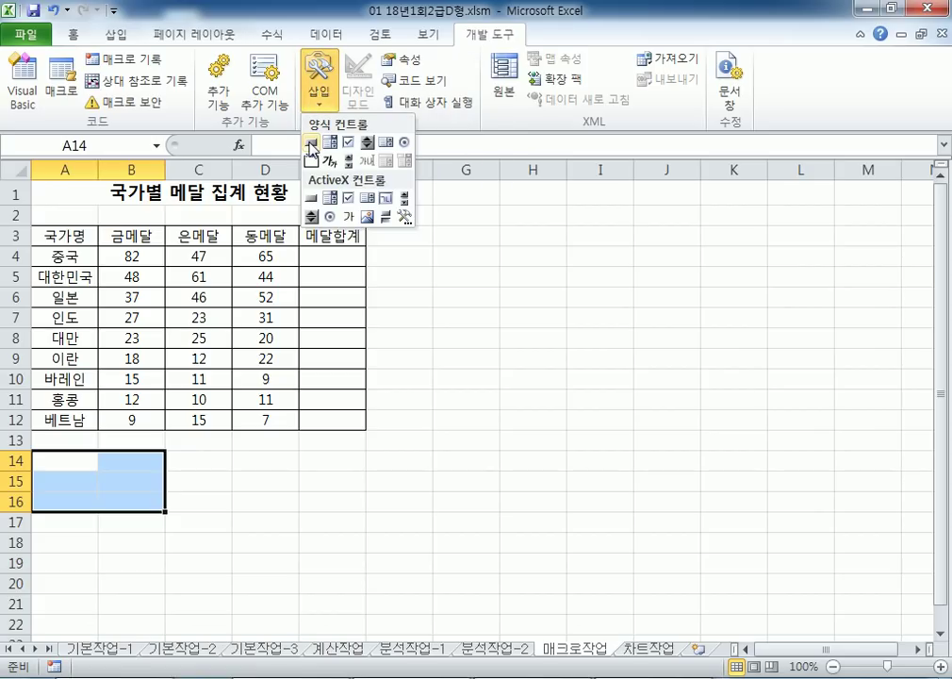
left_click(312, 143)
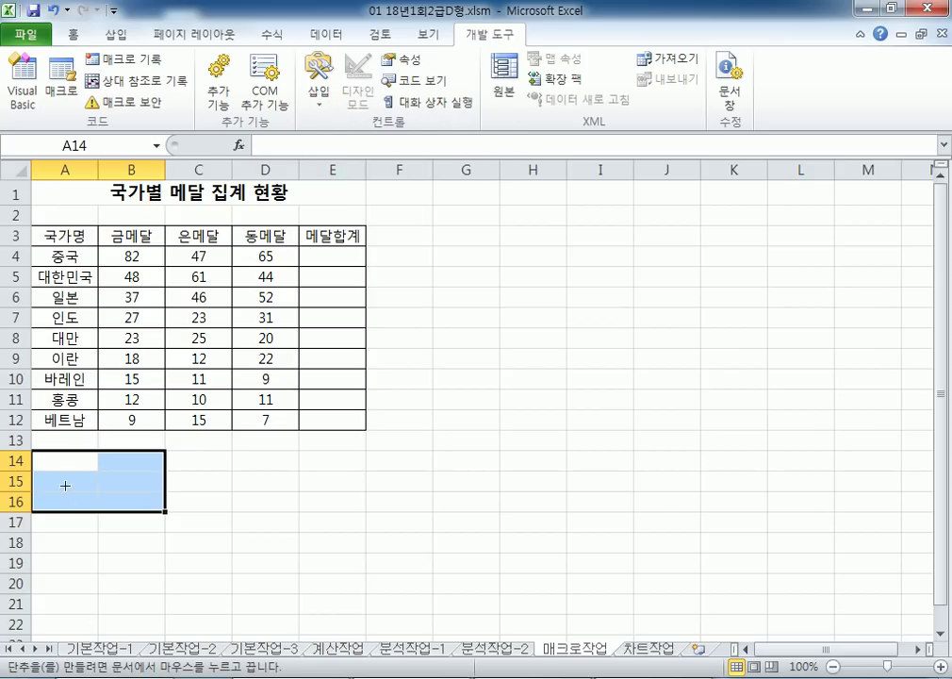
left_click_drag(33, 450, 165, 509)
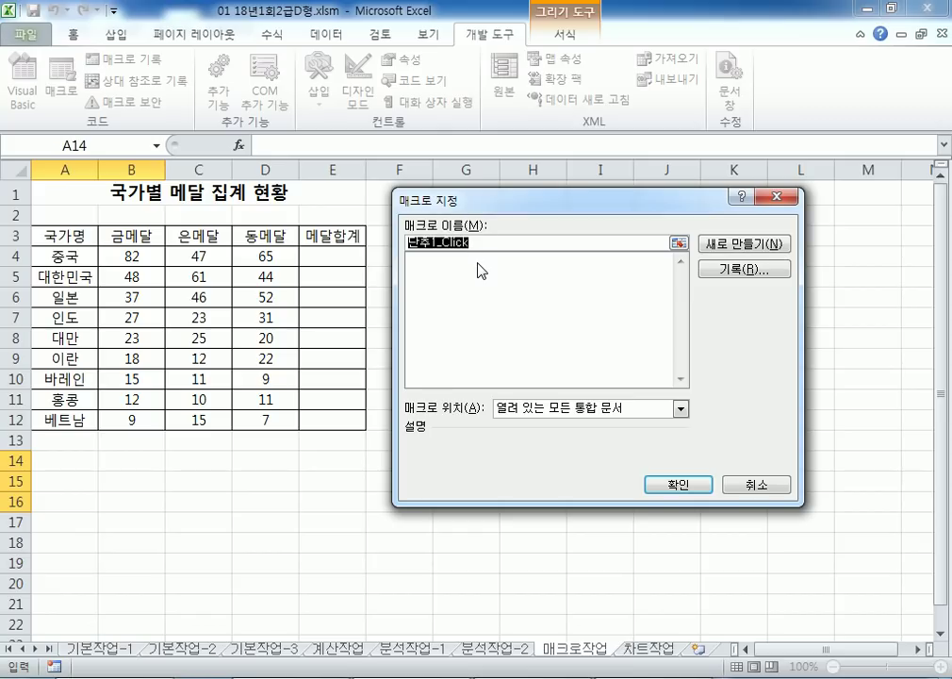
type("합ㄱㅖ")
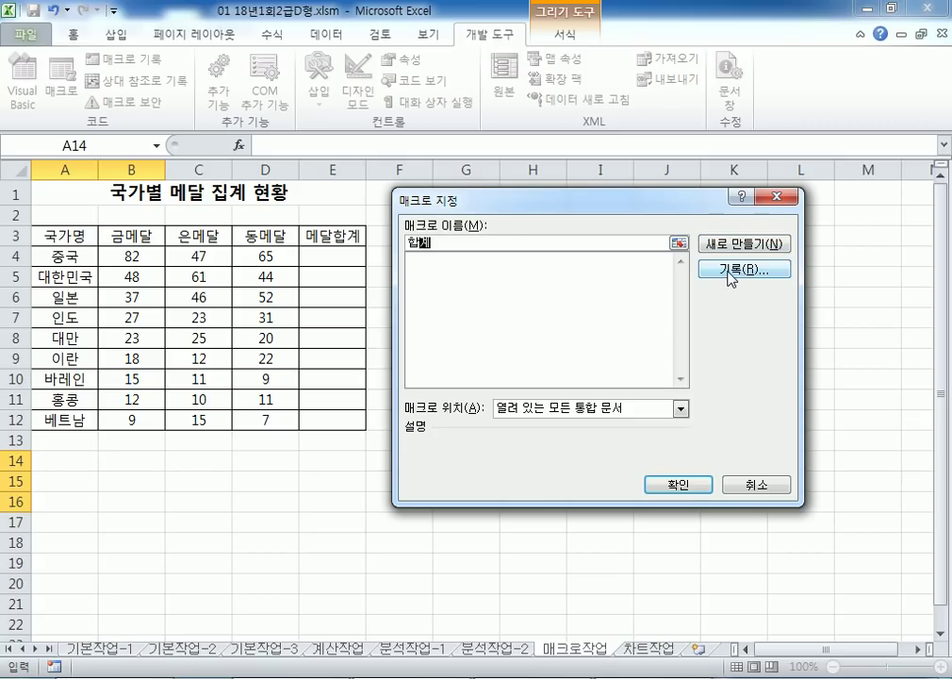
left_click(731, 270)
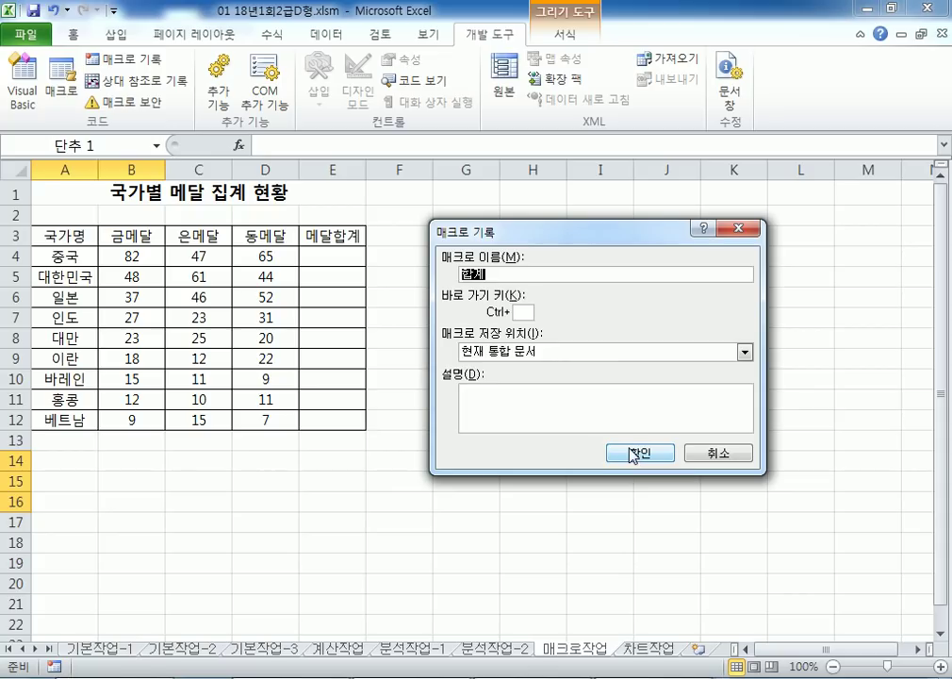
Begin recording and enter =SUM(B4:D4) in E4
left_click(637, 453)
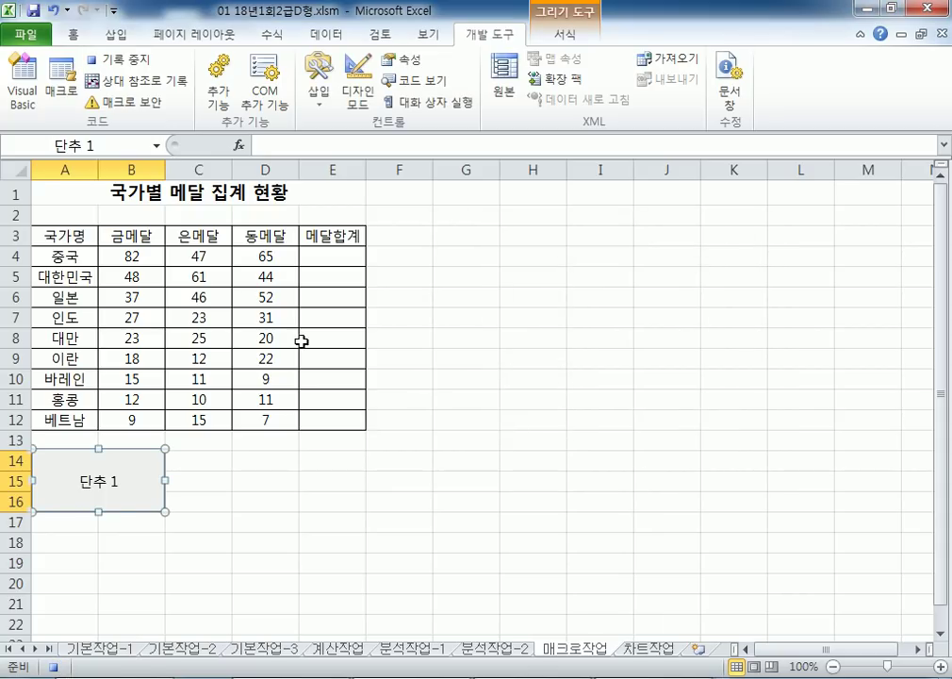
left_click(310, 254)
type("=SUM(")
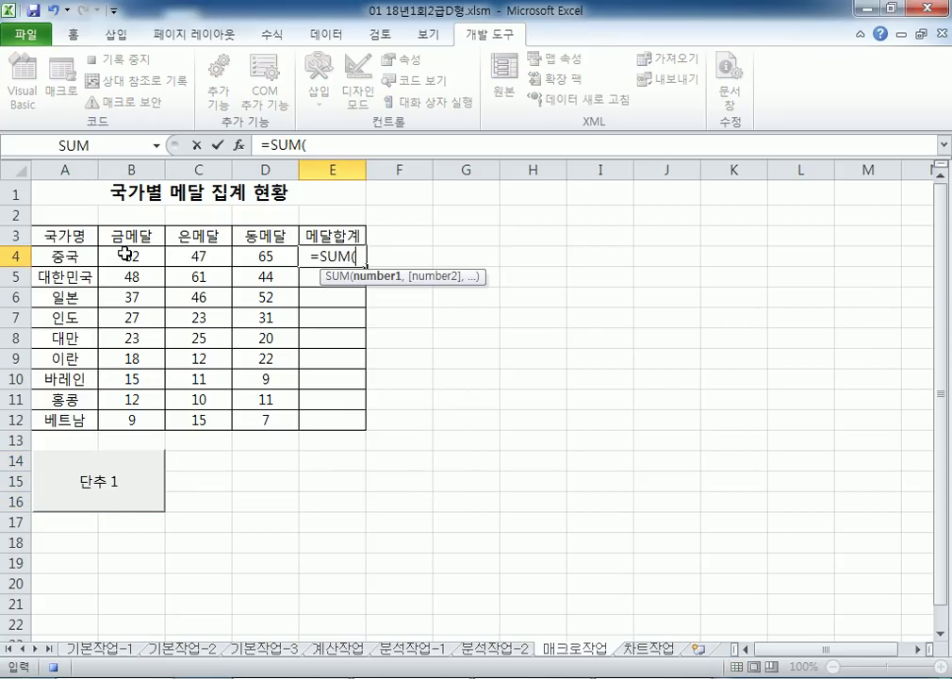
left_click_drag(124, 255, 295, 254)
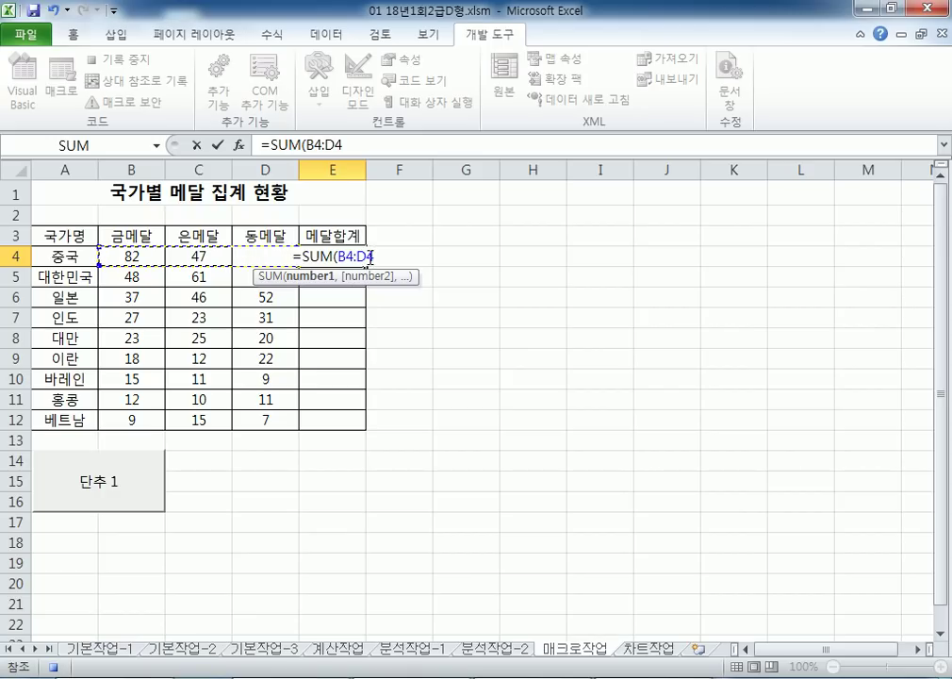
key("Return")
Fill the formula down to E12, stop recording, and clear the totals
left_click(358, 255)
left_click_drag(365, 265, 356, 428)
left_click(341, 436)
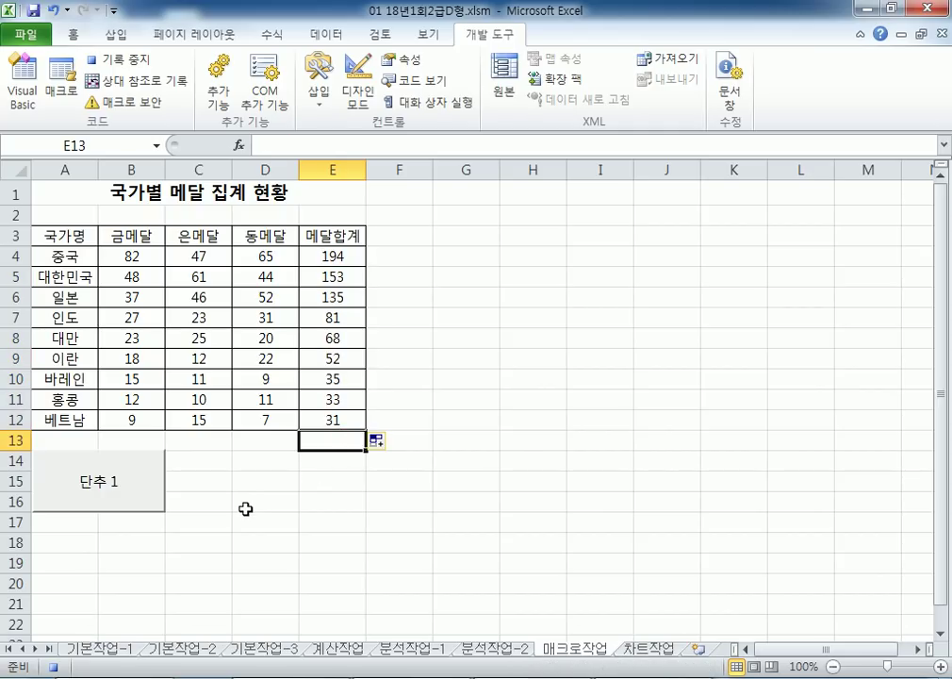
left_click(139, 68)
left_click_drag(339, 276, 372, 438)
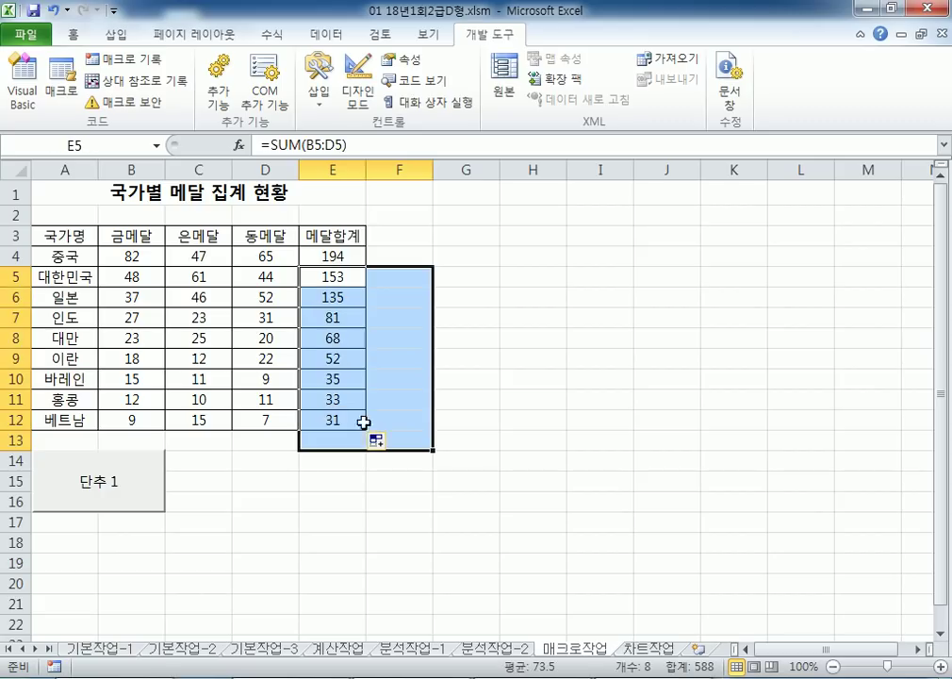
key("Delete")
Clear the remaining E4 total and test the button by running the macro
left_click(334, 259)
key("Delete")
left_click(265, 542)
left_click(157, 508)
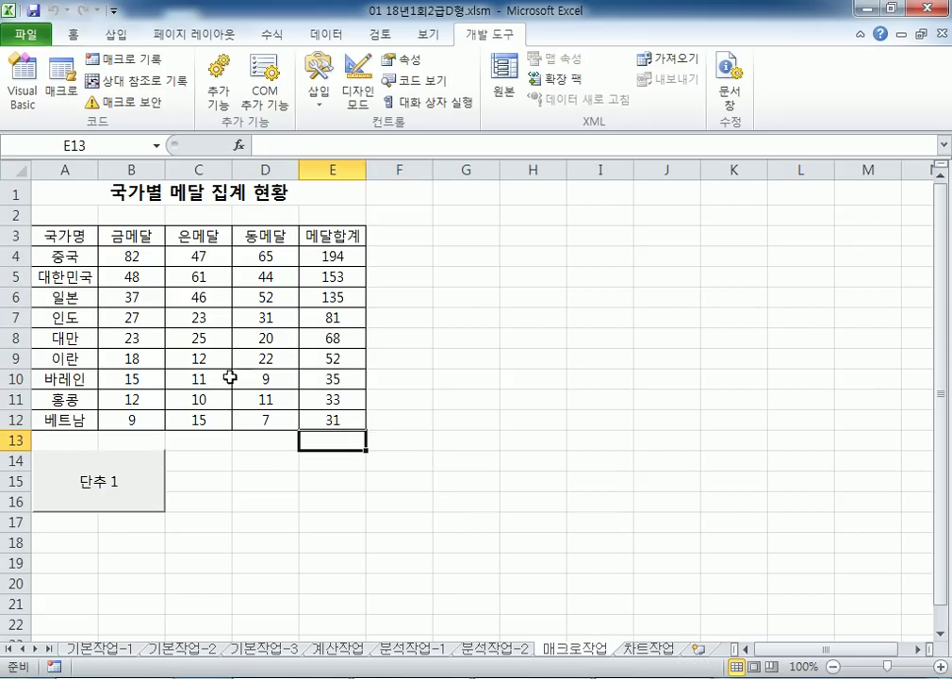
Relabel the macro button as 합계
right_click(112, 465)
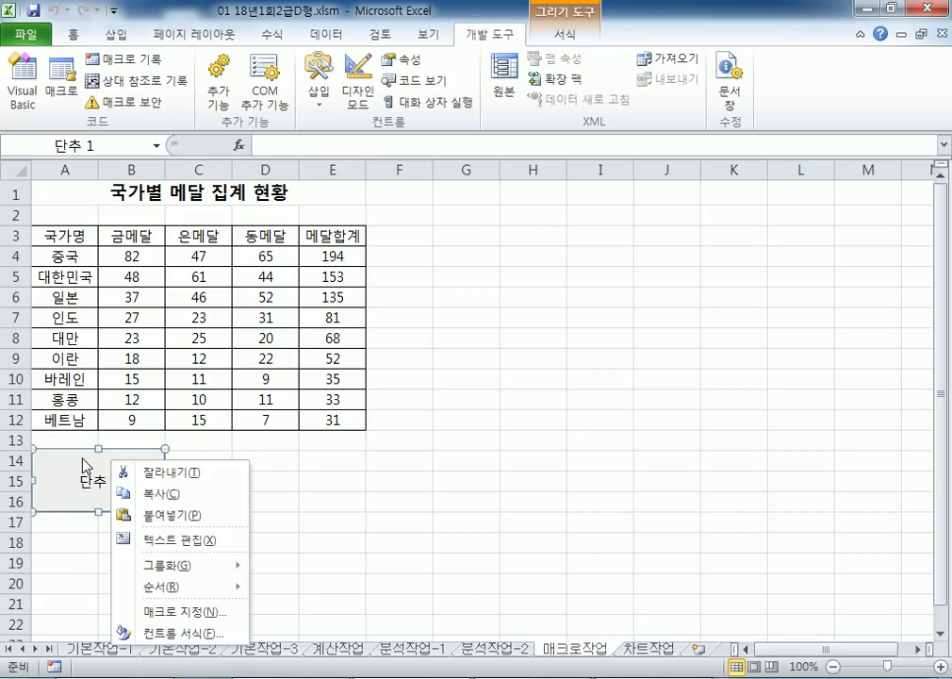
key("Escape")
type("GKQR")
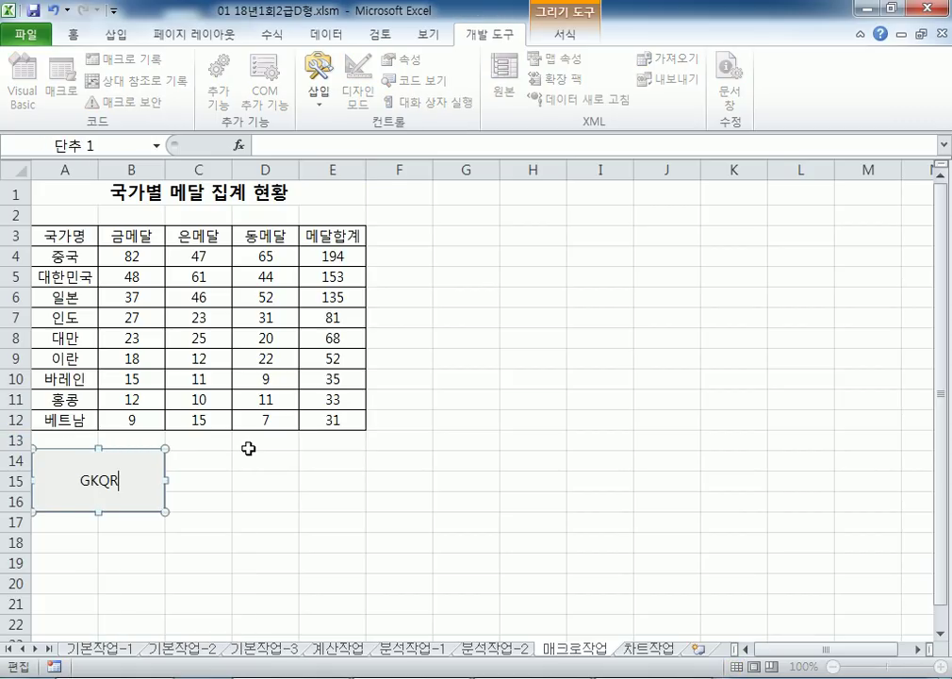
key("shift+Home")
key("Hangul")
type("합계")
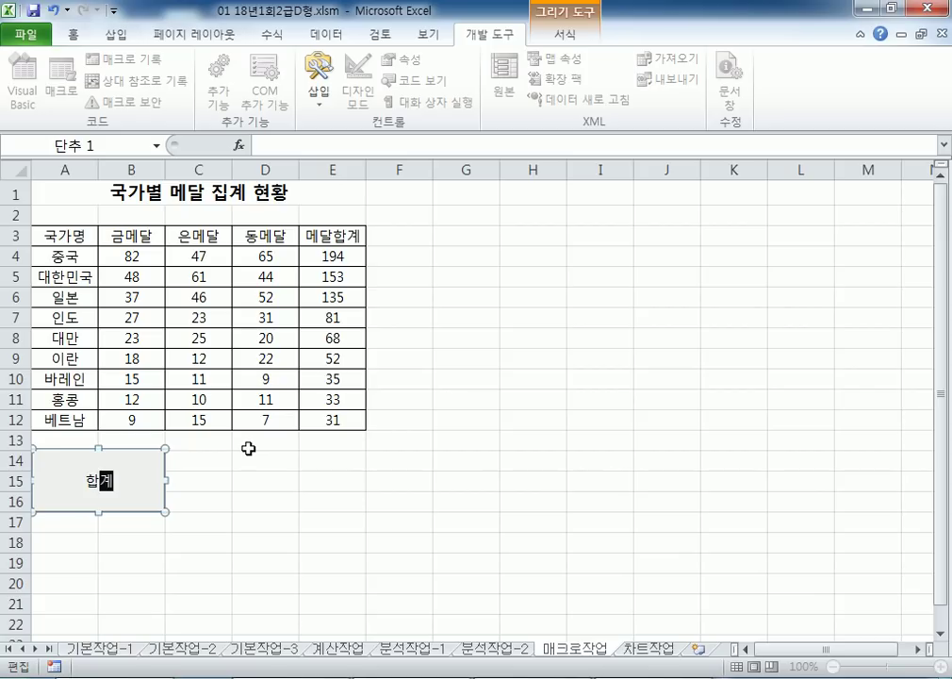
key("Escape")
key("Escape")
Empty E4:E12 and use the 합계 button to refill the medal totals
left_click_drag(339, 254, 345, 419)
key("Delete")
left_click(393, 445)
left_click(122, 481)
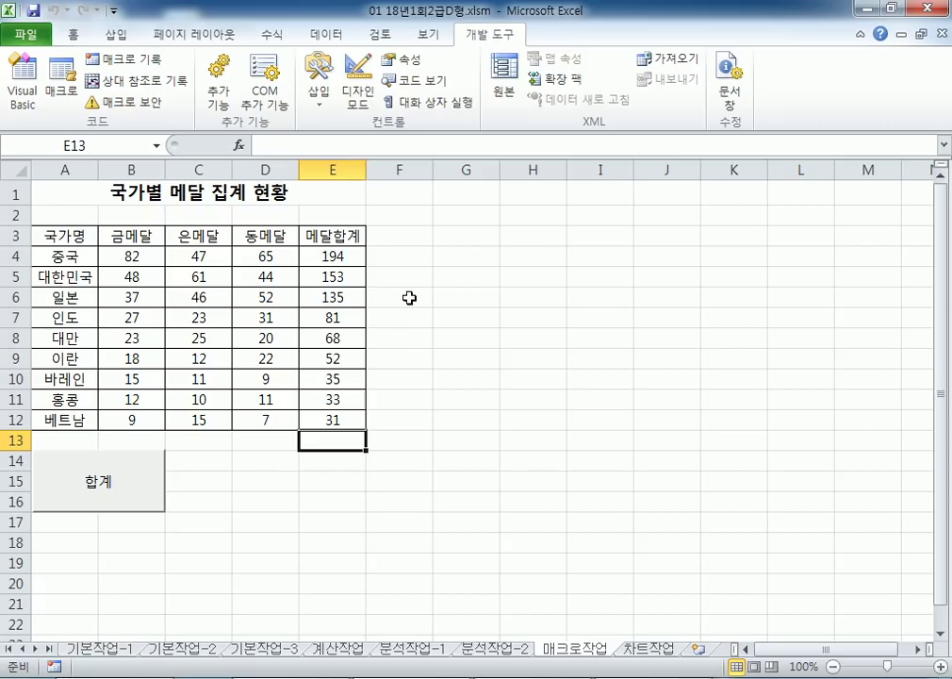
left_click(486, 255)
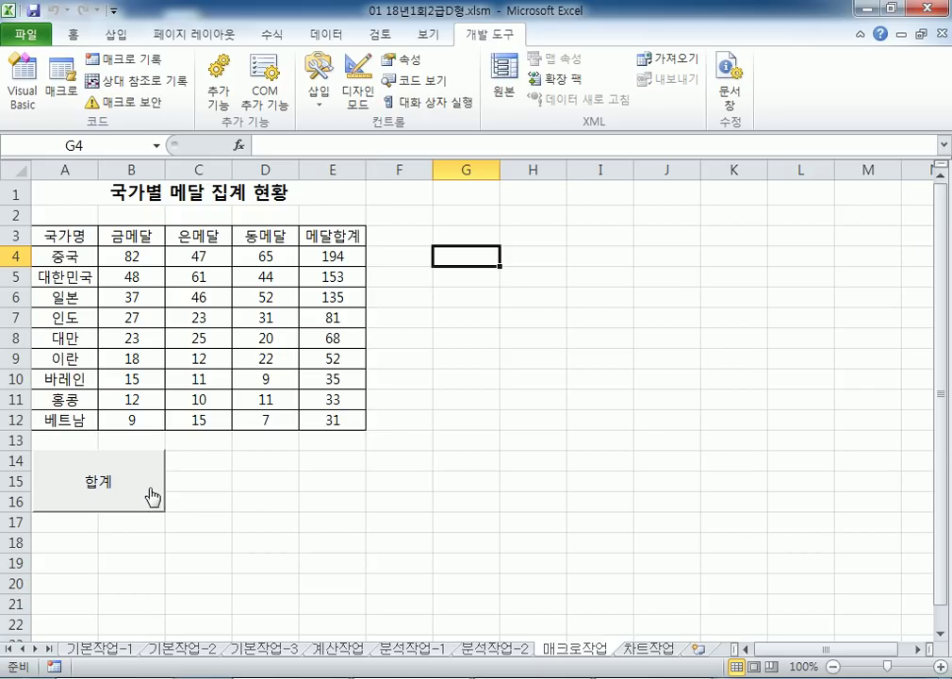
Clean up the 합계 button label by deleting the stray characters typed before 합계
scroll(153, 471, "down", 2)
left_click(130, 332, "ctrl")
right_click(130, 333)
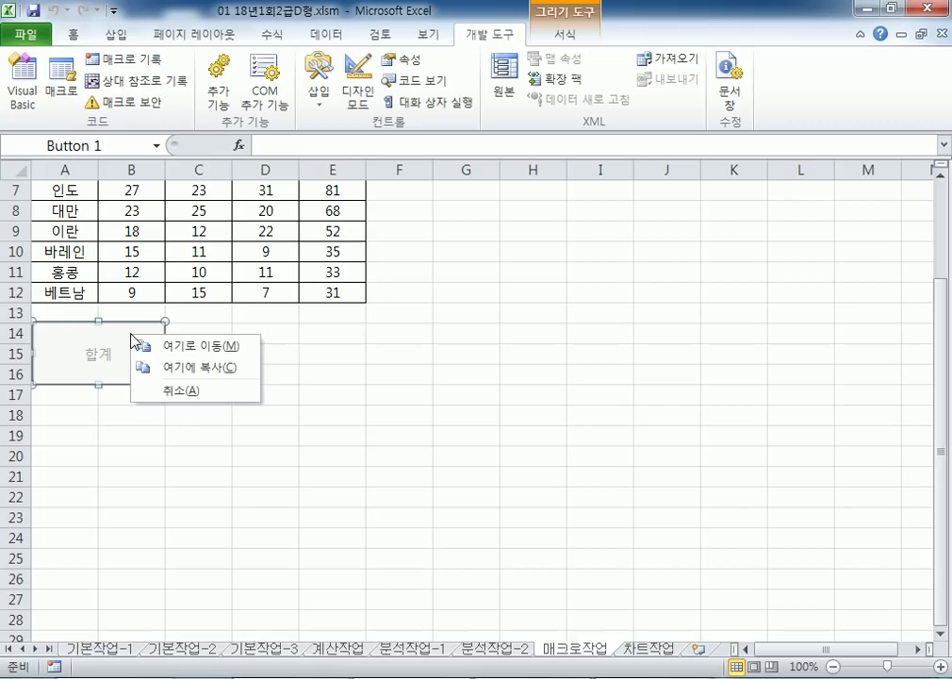
key("Escape")
right_click(114, 336)
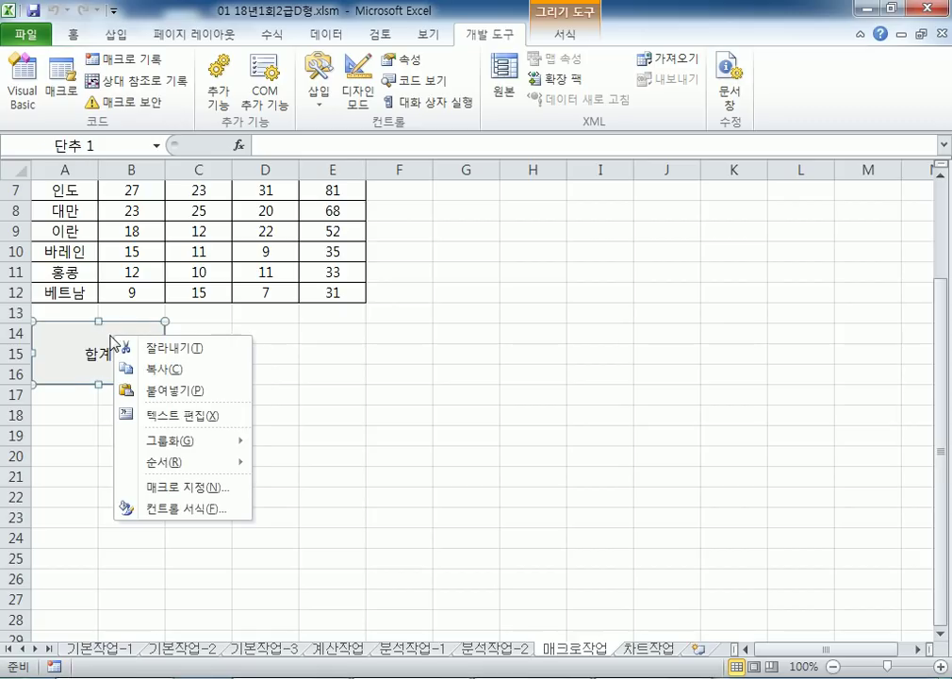
left_click(110, 335)
type("ㄴㅇㅍ")
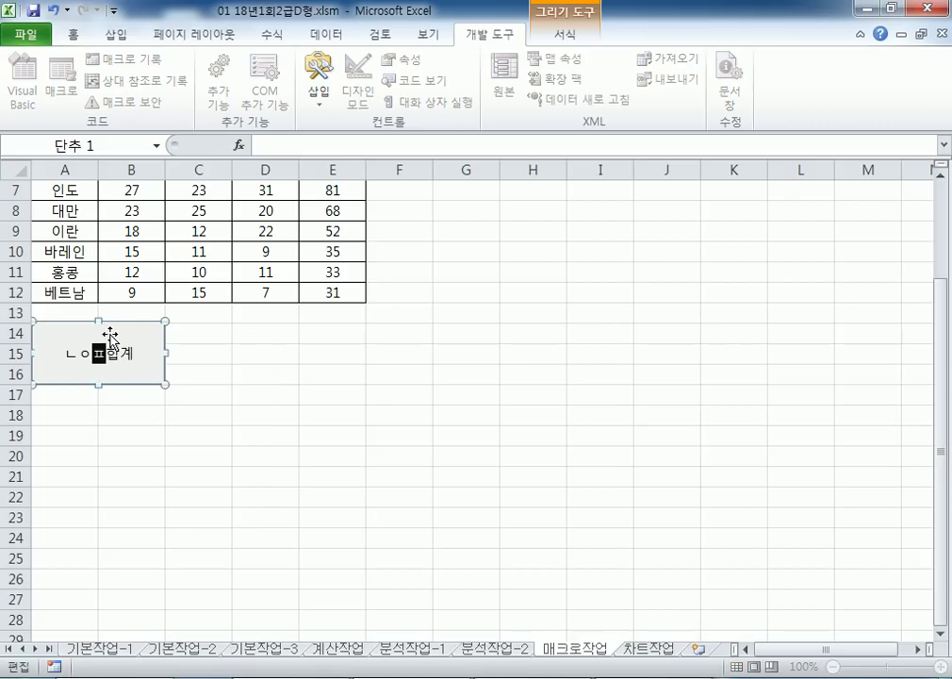
key("Escape")
key("Escape")
right_click(116, 351)
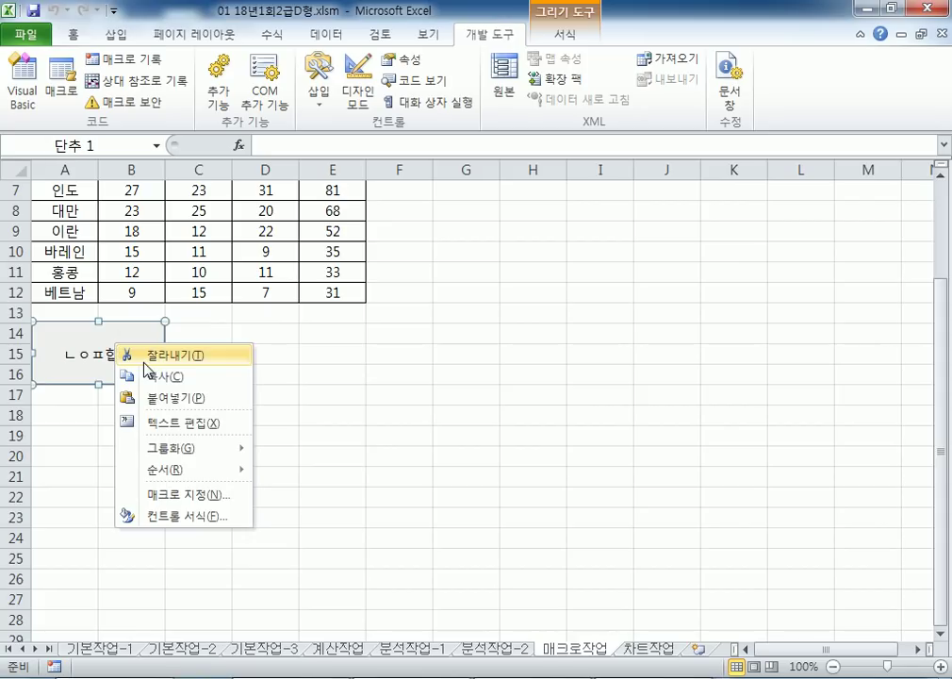
left_click(146, 417)
key("shift+Right")
key("shift+Right")
key("shift+Right")
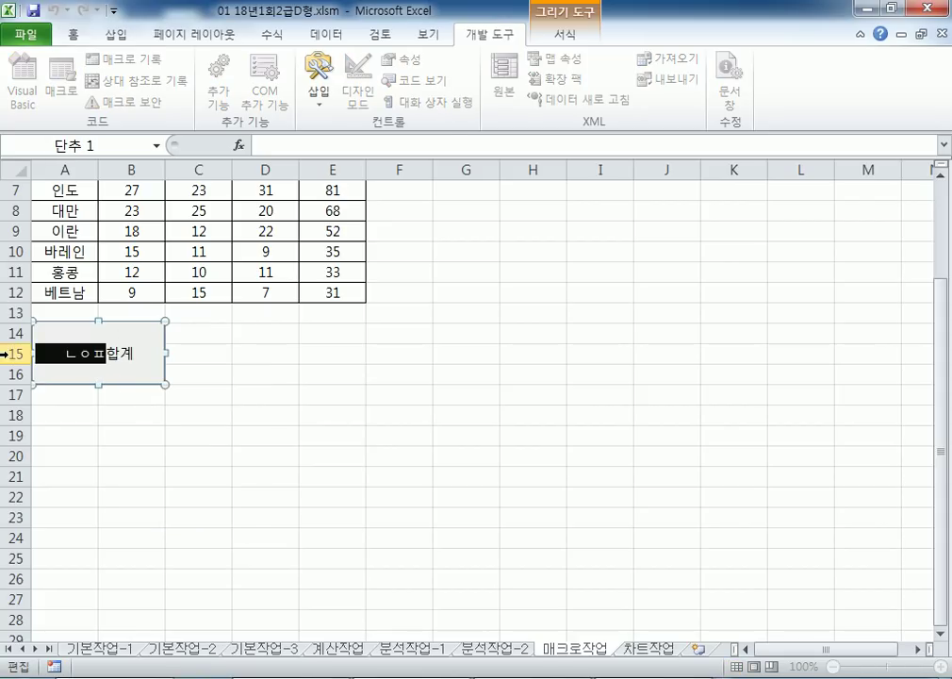
key("Delete")
right_click(139, 349)
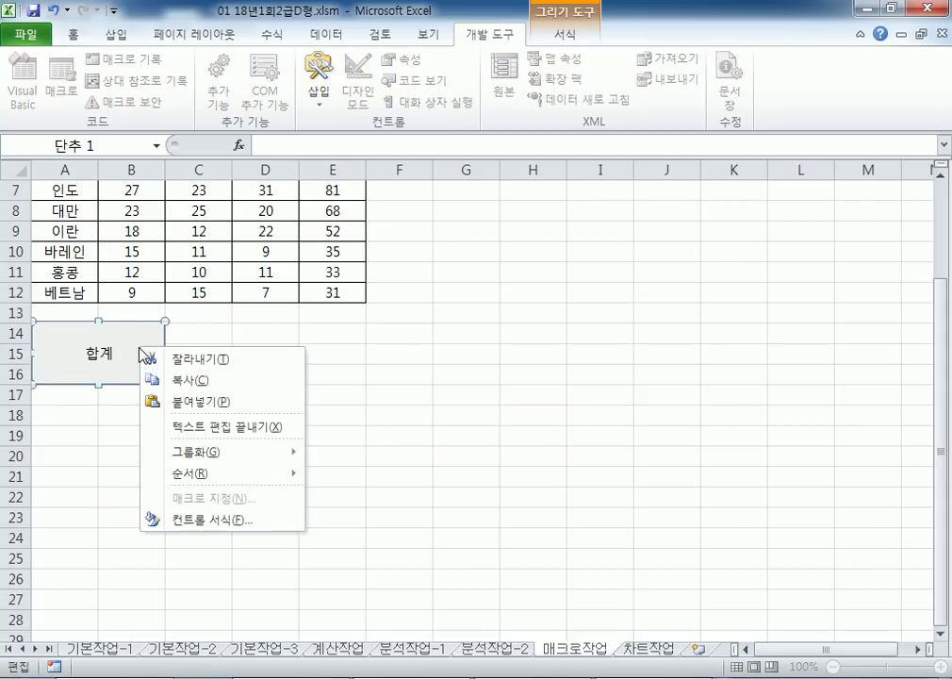
key("Escape")
key("Escape")
key("Escape")
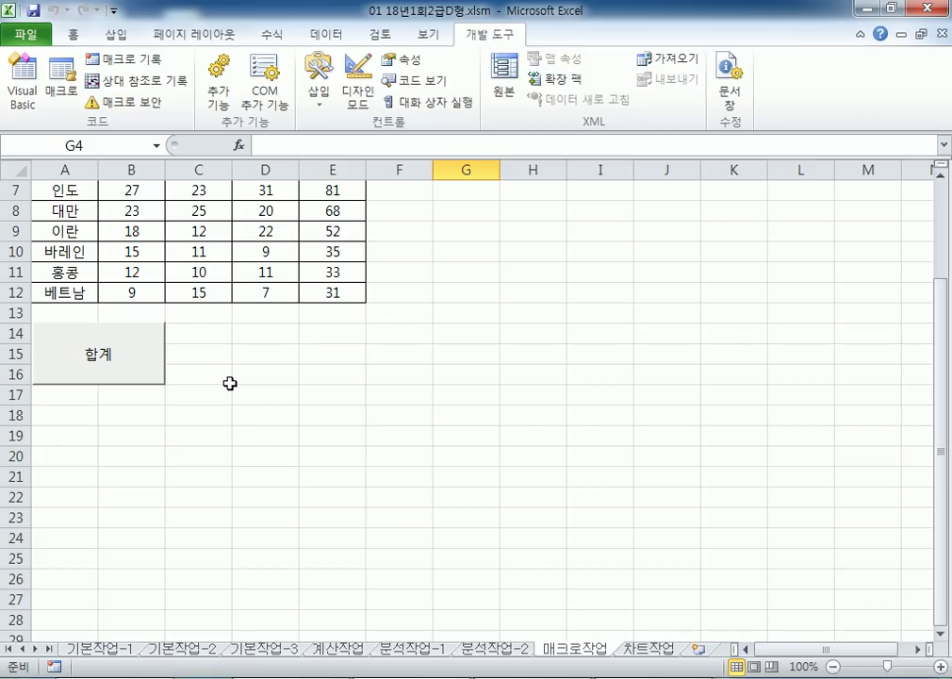
Select the header row A3:E3, then mark out D14:E16 for the new shape
scroll(123, 372, "up", 2)
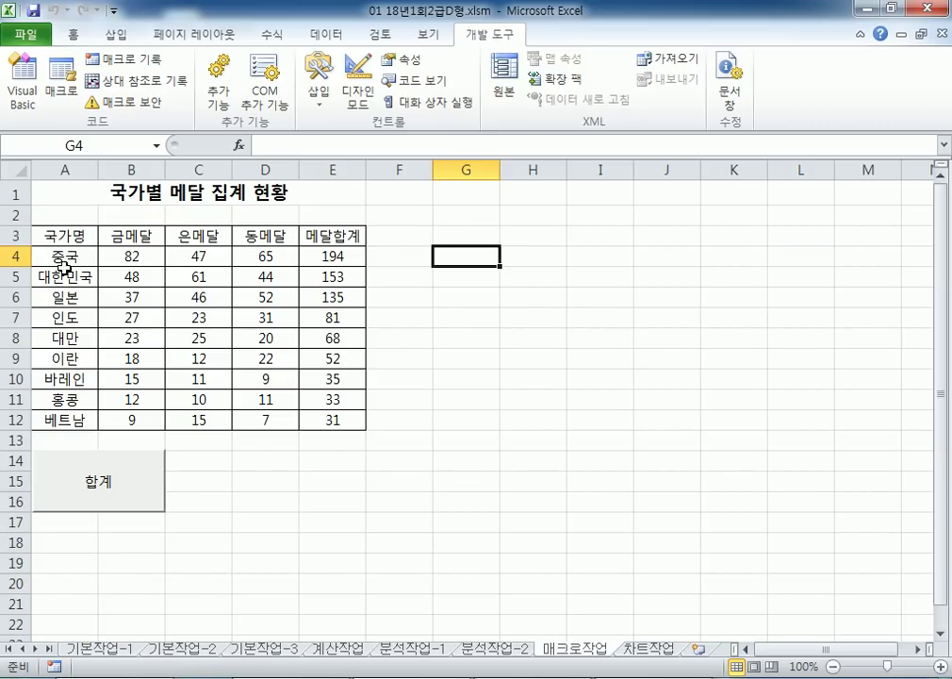
left_click(67, 229)
left_click_drag(67, 229, 307, 236)
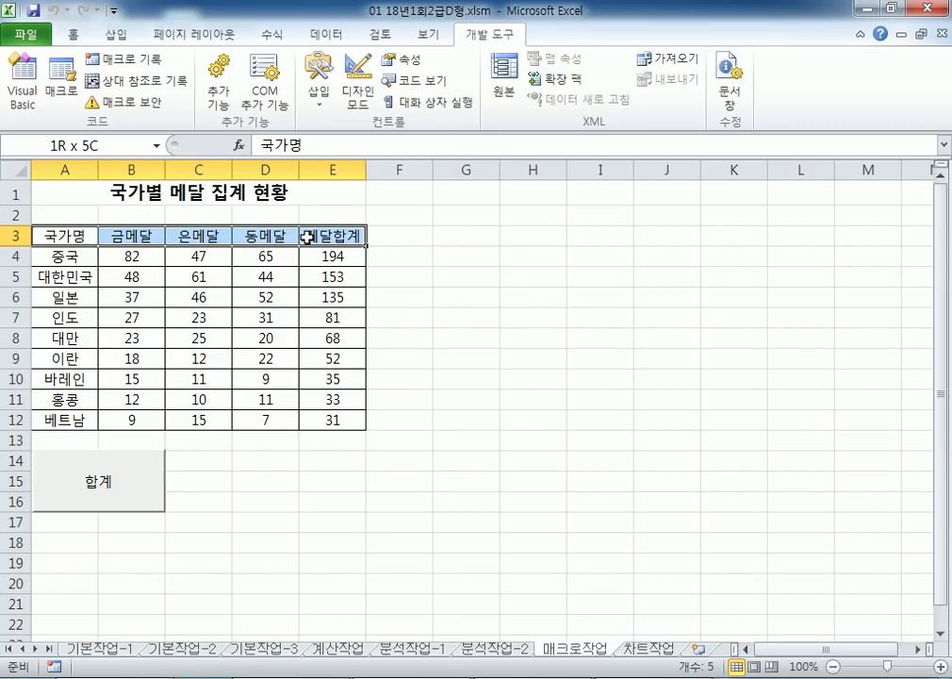
left_click_drag(308, 236, 308, 237)
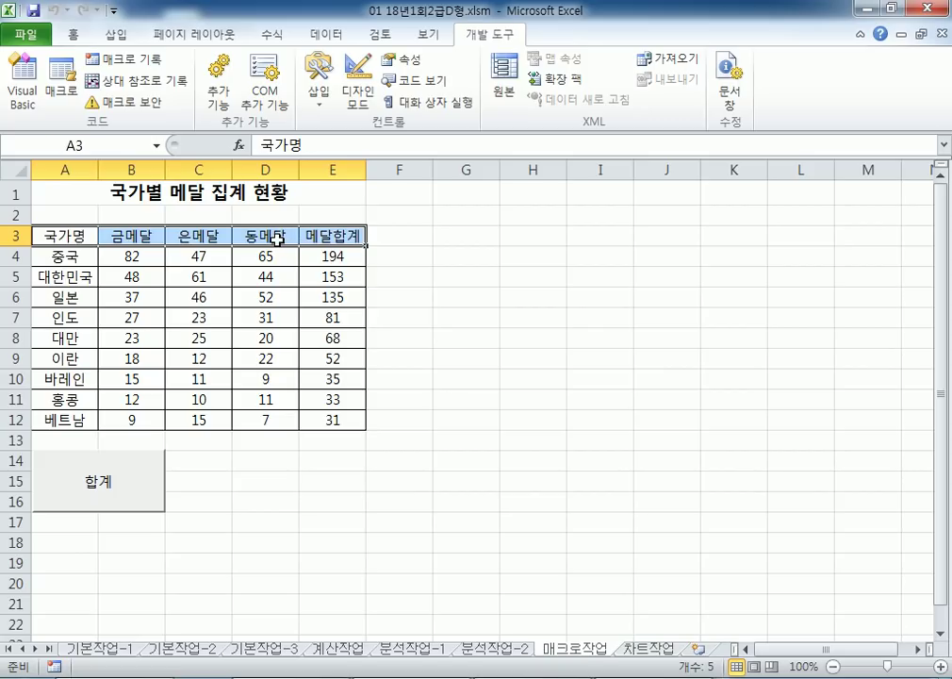
left_click(255, 466)
left_click_drag(254, 466, 313, 499)
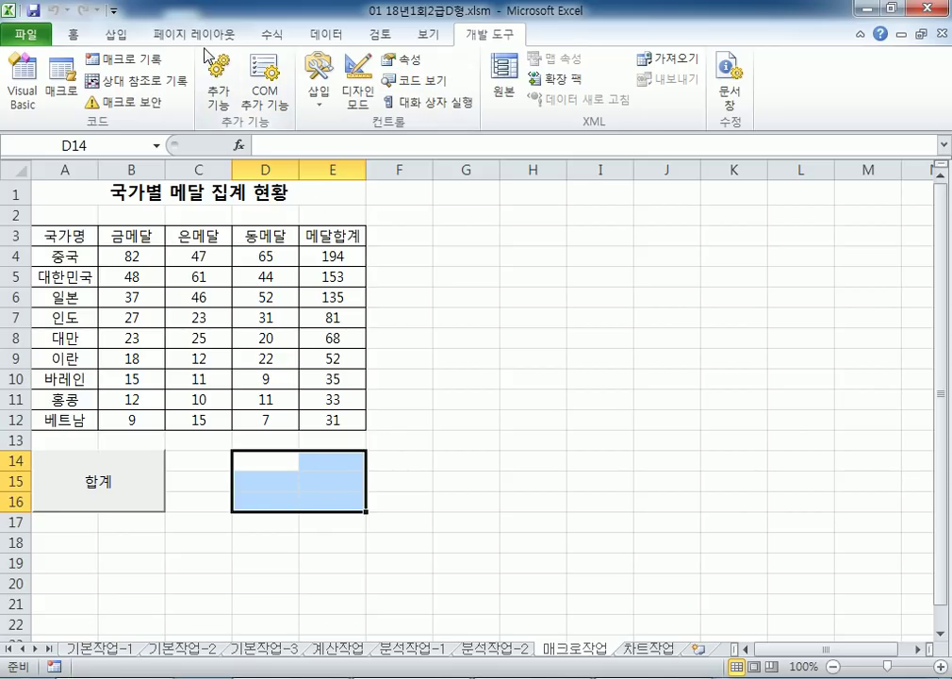
Draw a Bevel shape over D14:E16 and label it 채우기
left_click(125, 42)
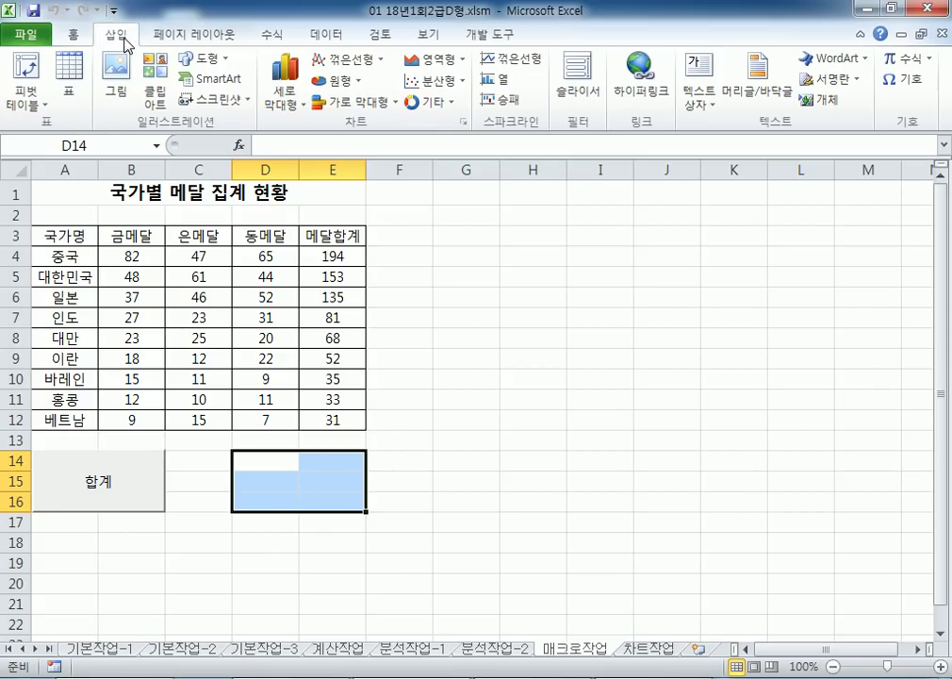
left_click(205, 59)
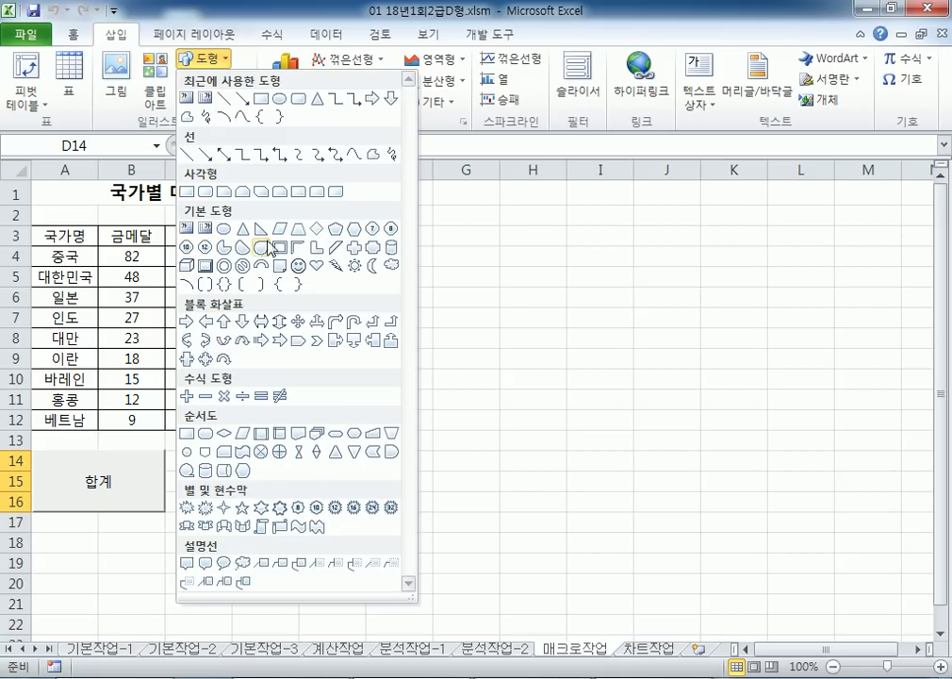
left_click(203, 273)
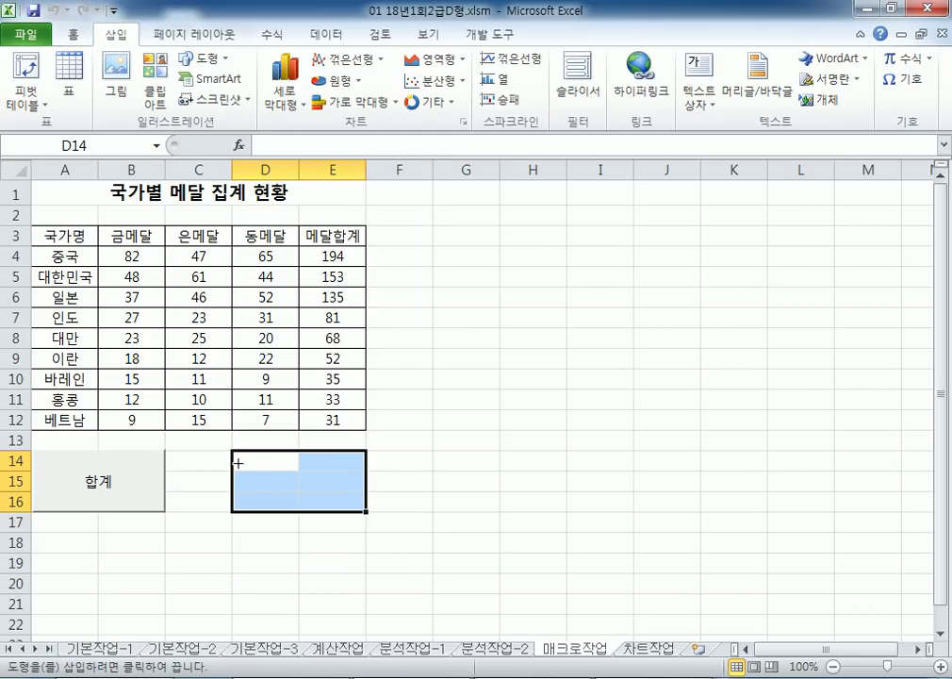
left_click_drag(258, 459, 366, 512)
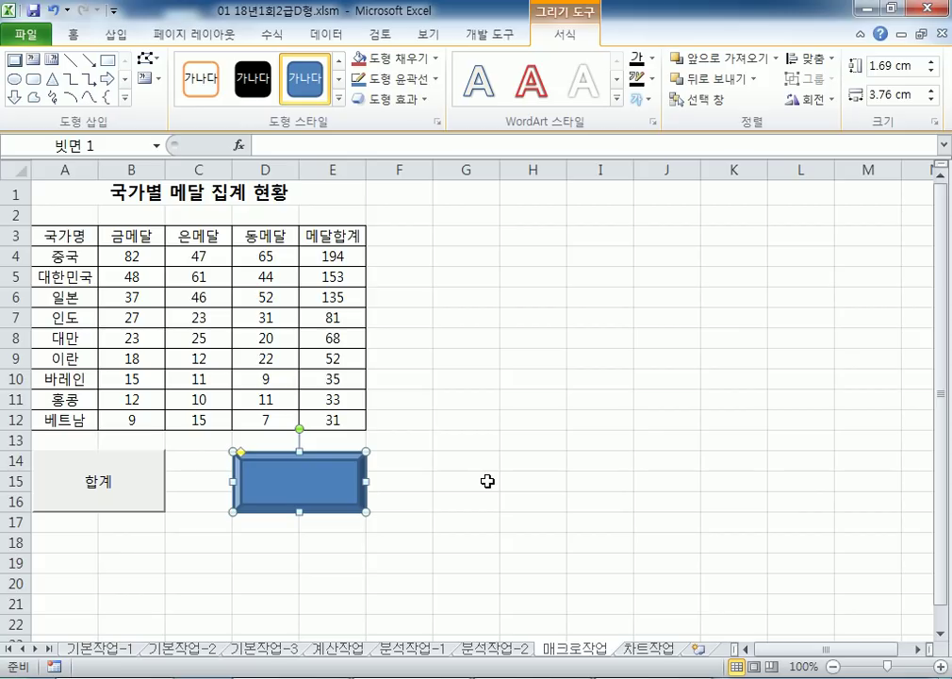
type("채우기")
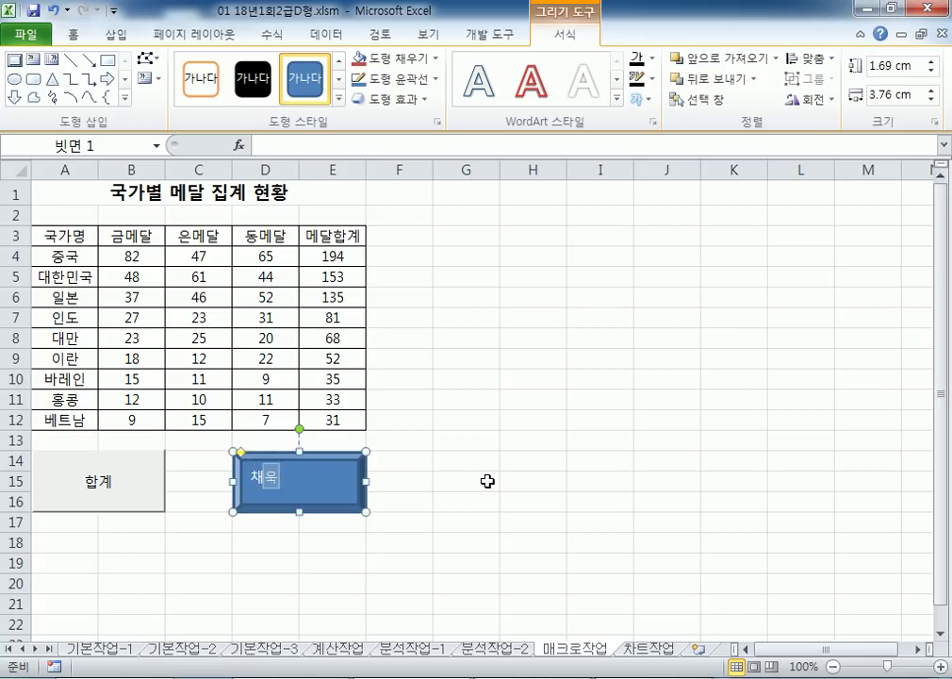
left_click(329, 503)
Select the header cells A3:E3, then the merged title cell A1
left_click_drag(85, 234, 309, 229)
left_click(92, 192)
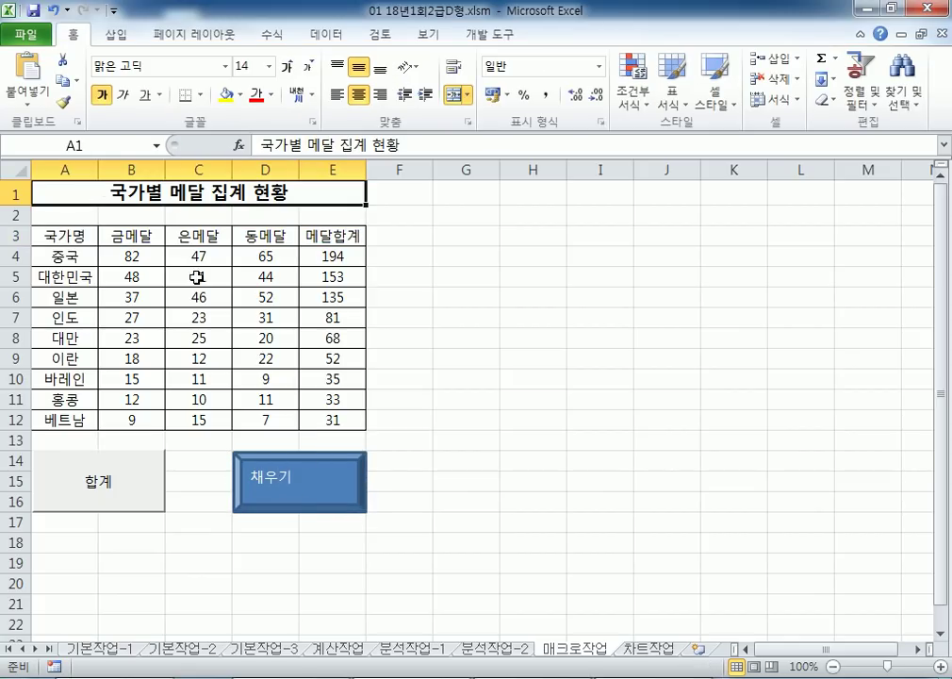
scroll(320, 481, "down", 2)
scroll(302, 379, "up", 2)
Assign a new macro named 채우기 to the shape and begin recording it
right_click(317, 476)
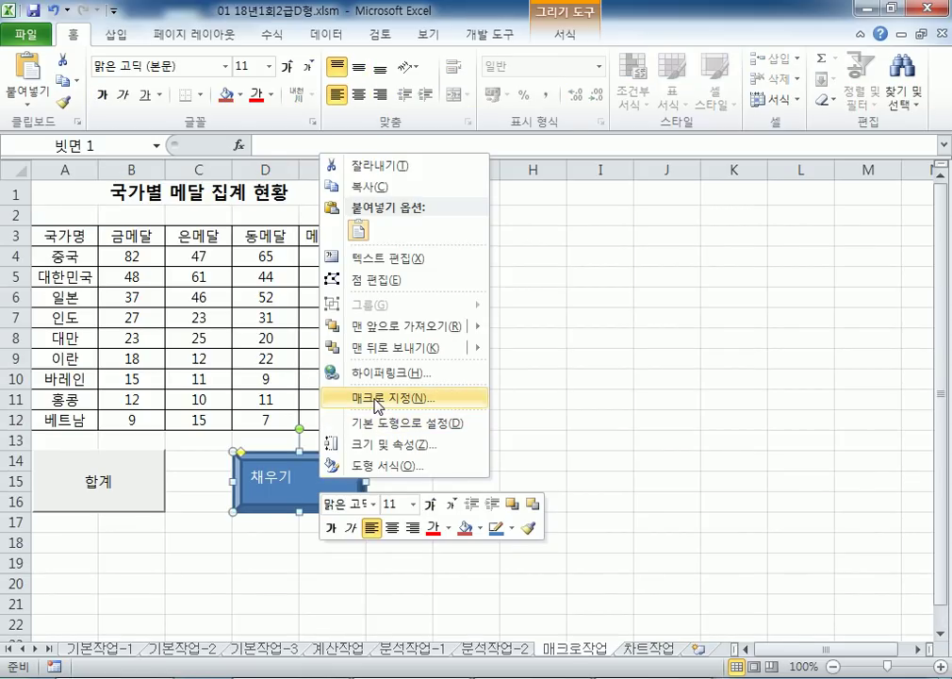
left_click(378, 403)
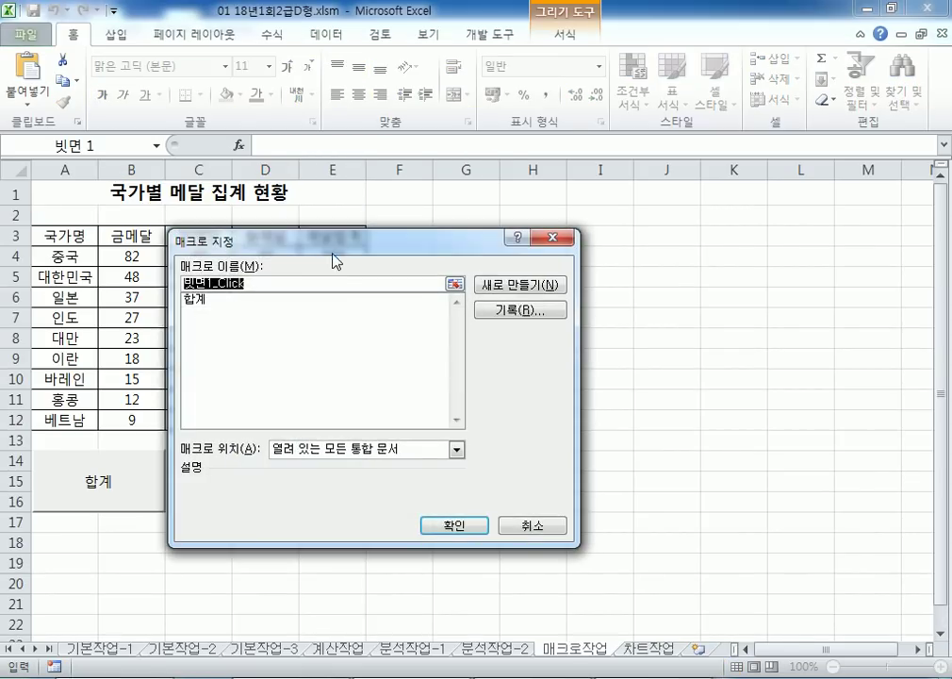
left_click_drag(444, 251, 613, 149)
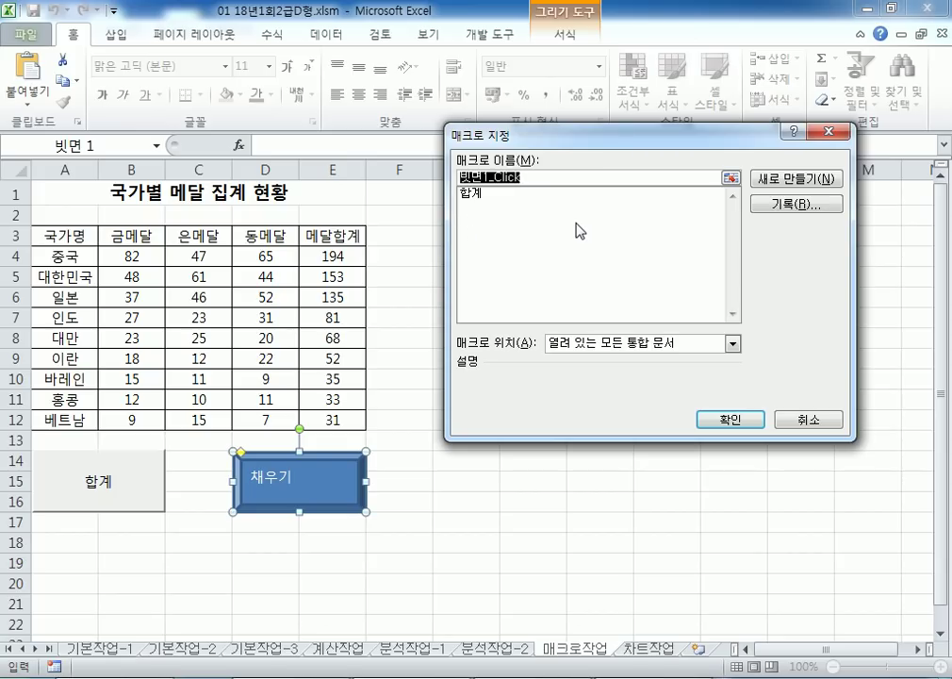
type("채우기")
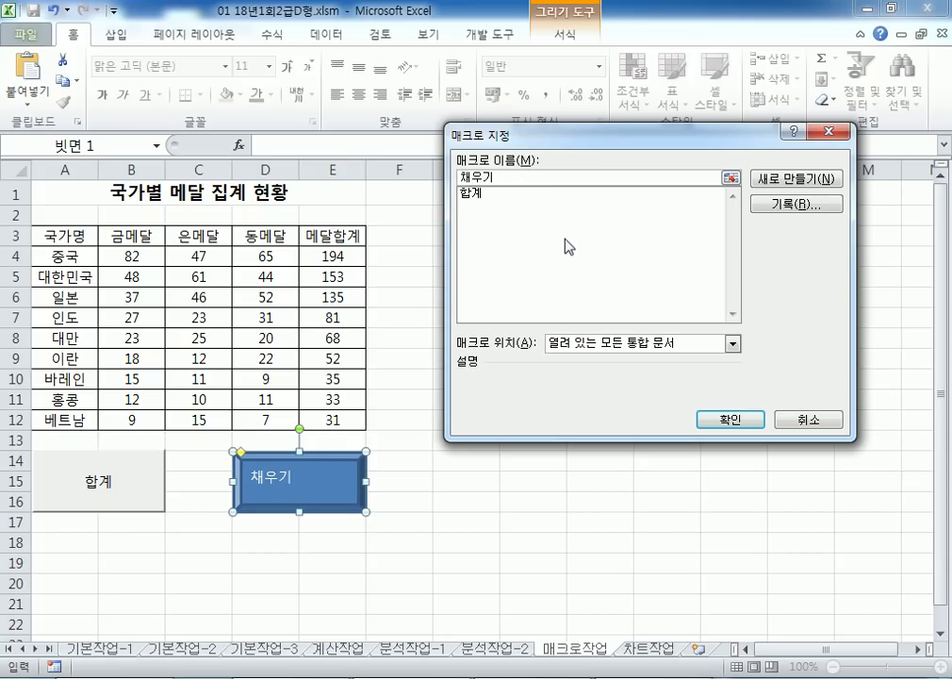
left_click(765, 206)
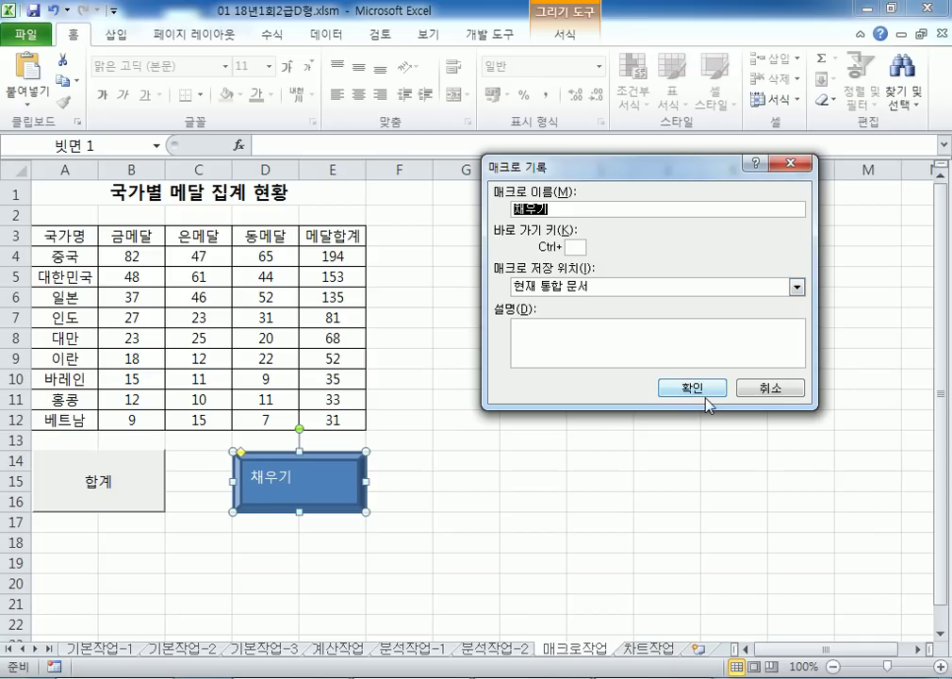
left_click(702, 400)
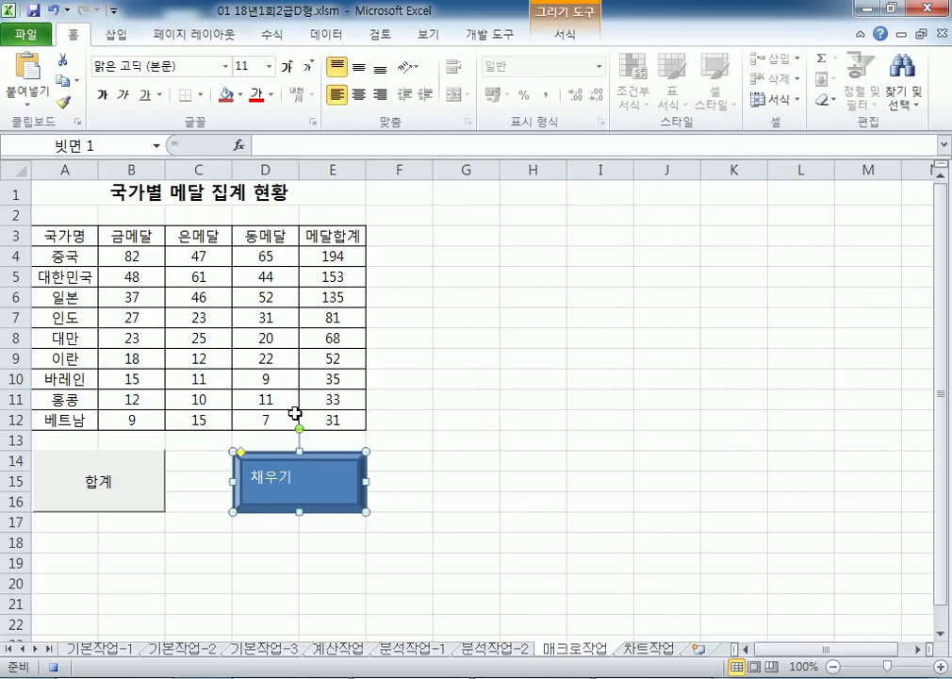
Record a yellow fill on A3:E3, select A1, and stop the macro recording
left_click_drag(70, 234, 303, 229)
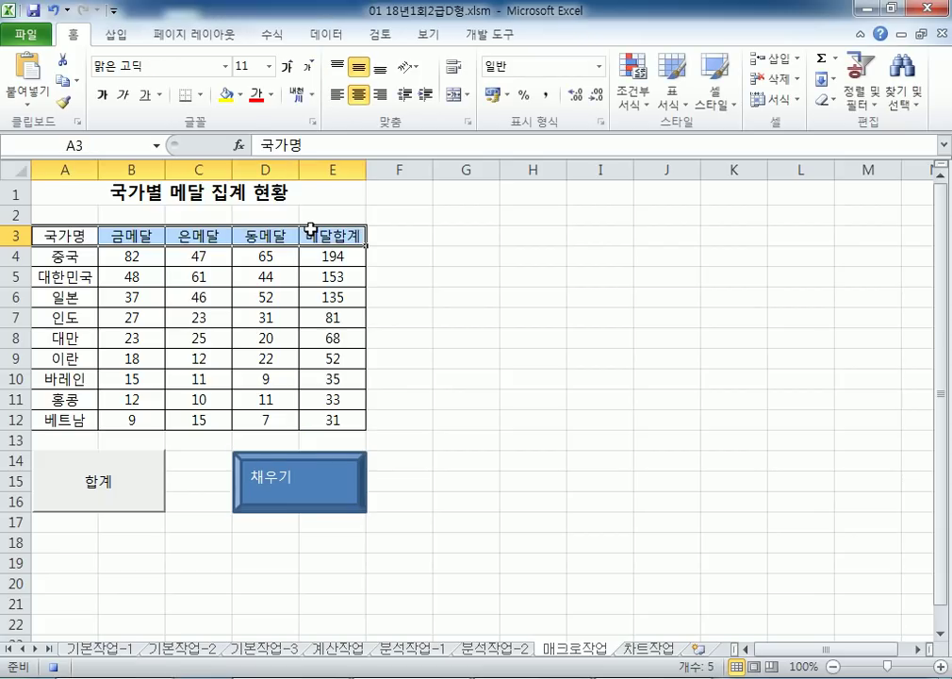
left_click(243, 94)
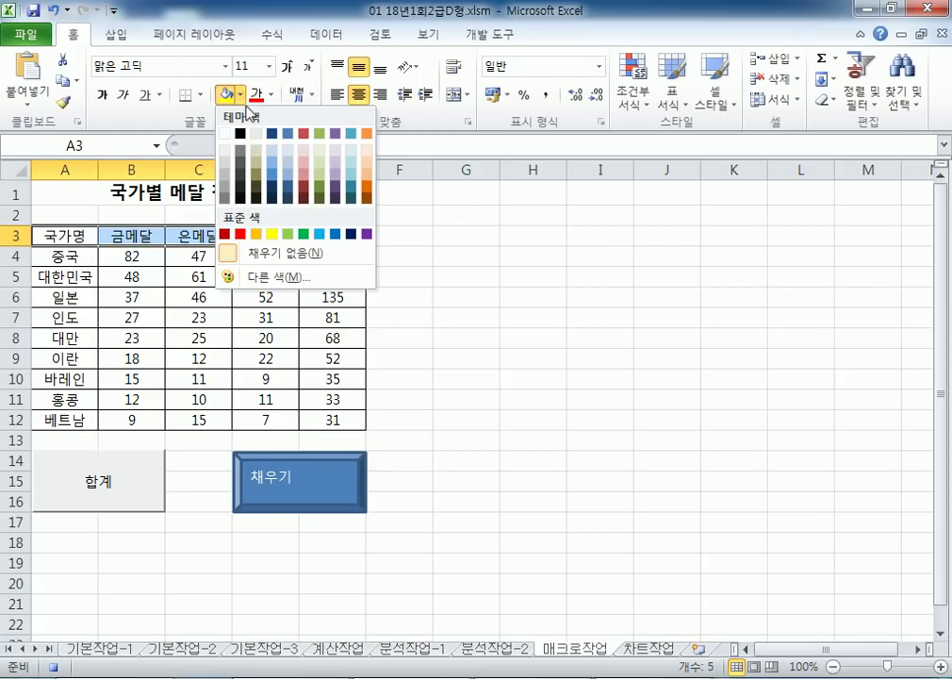
left_click(271, 234)
left_click(80, 195)
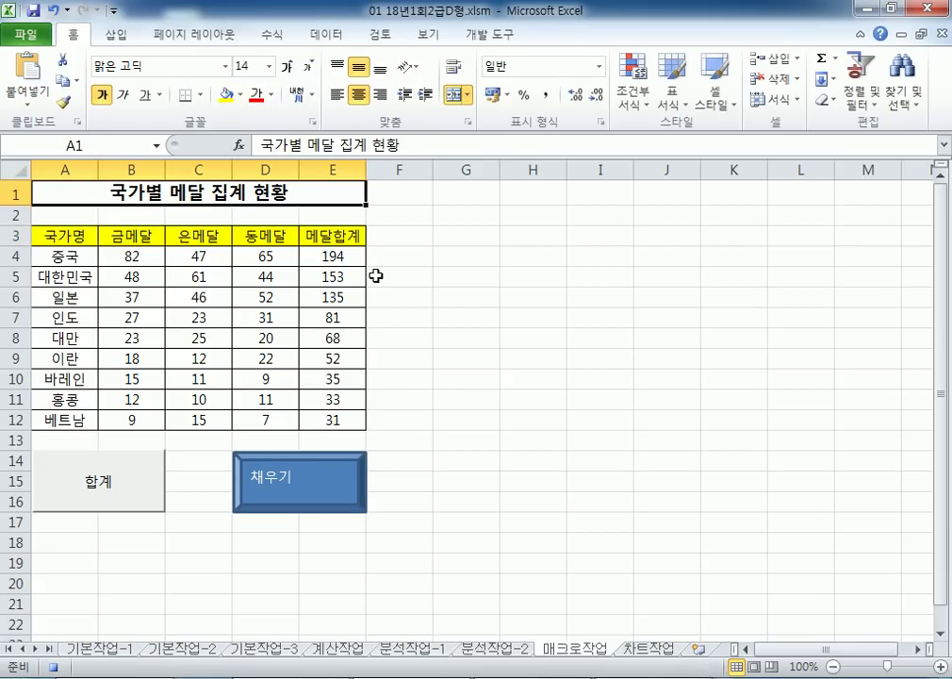
left_click(498, 35)
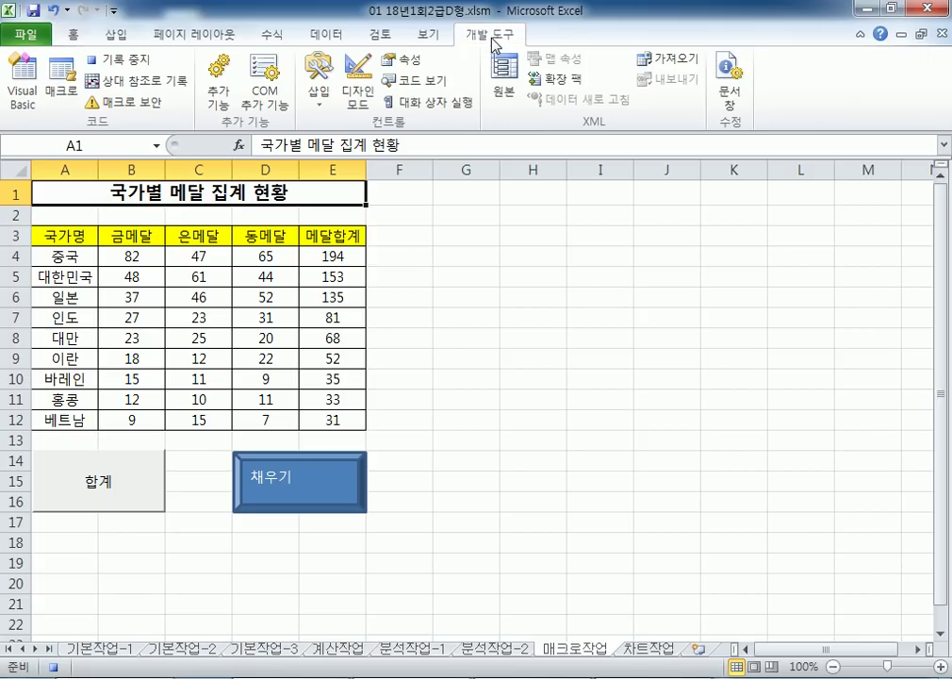
left_click(137, 68)
Clear the header row's fill and run the 채우기 macro to test it
left_click_drag(68, 238, 314, 236)
left_click(72, 36)
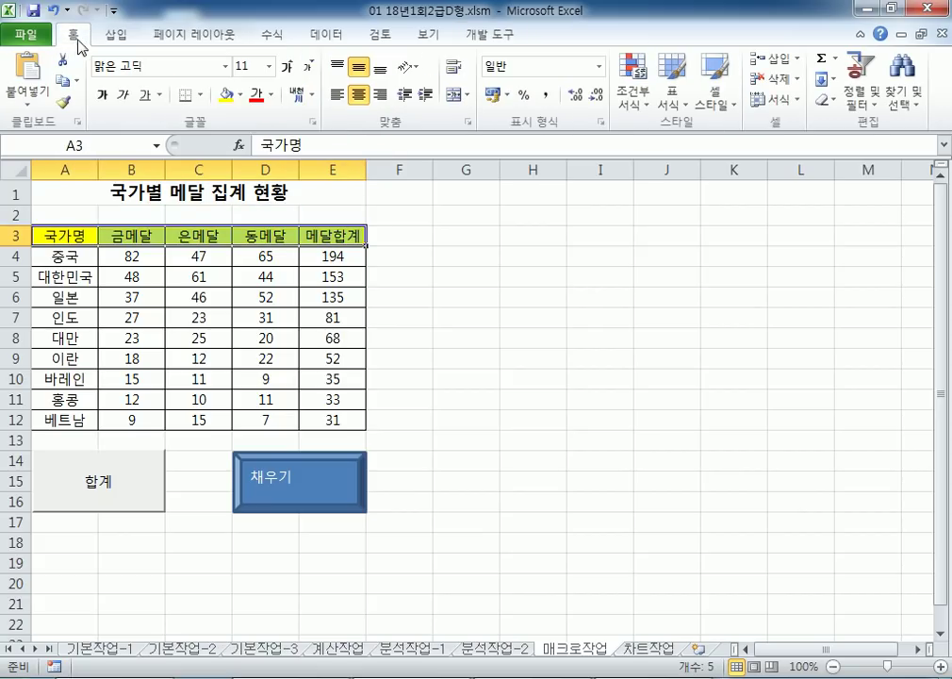
left_click(241, 94)
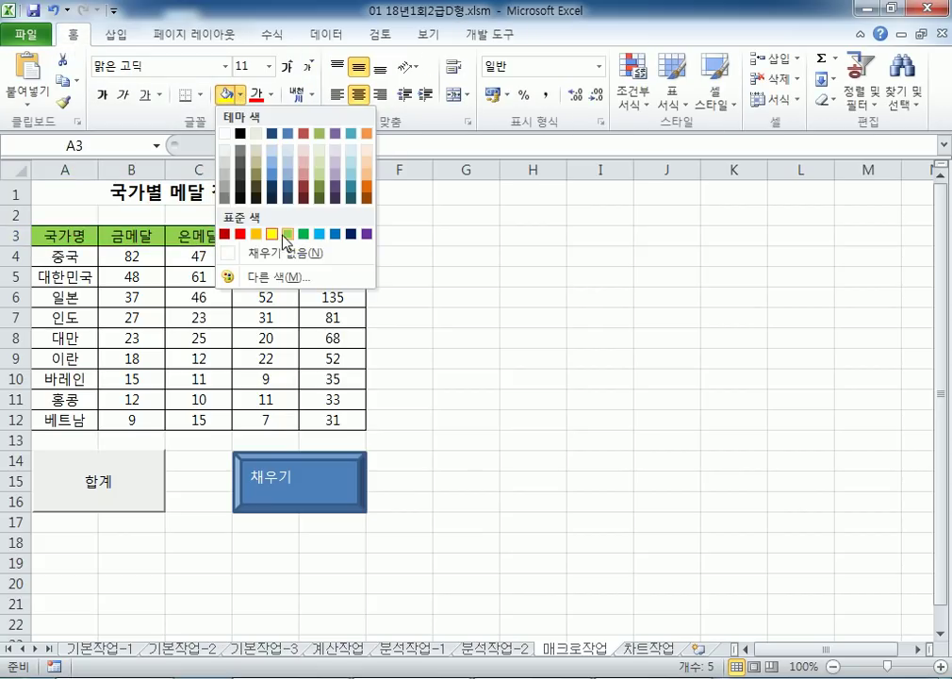
left_click(280, 253)
left_click(503, 484)
left_click(298, 499)
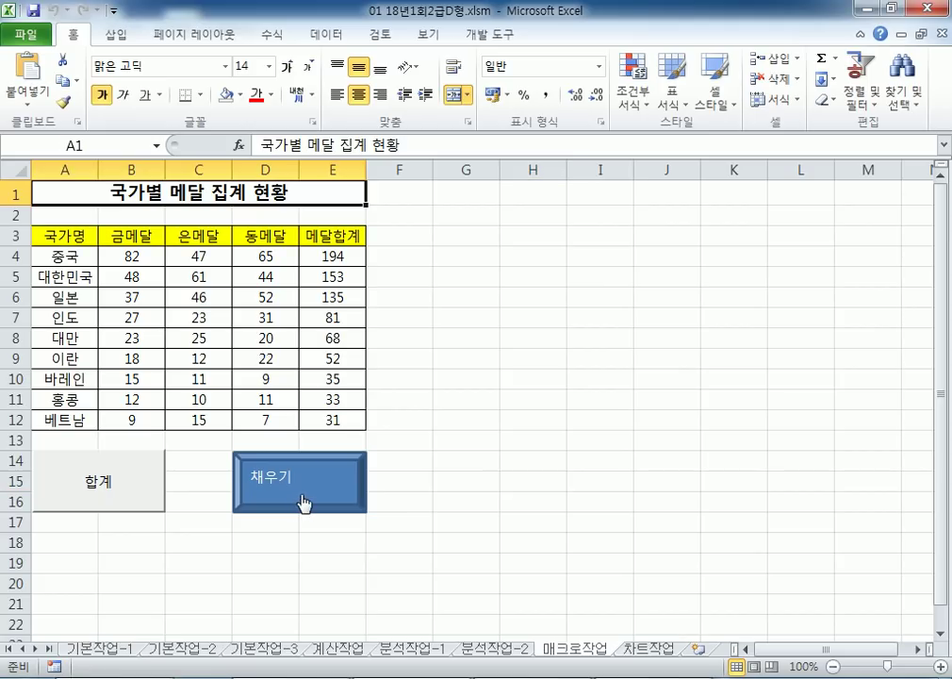
Give the header cells a green fill, then run the 채우기 macro again
left_click_drag(71, 237, 332, 237)
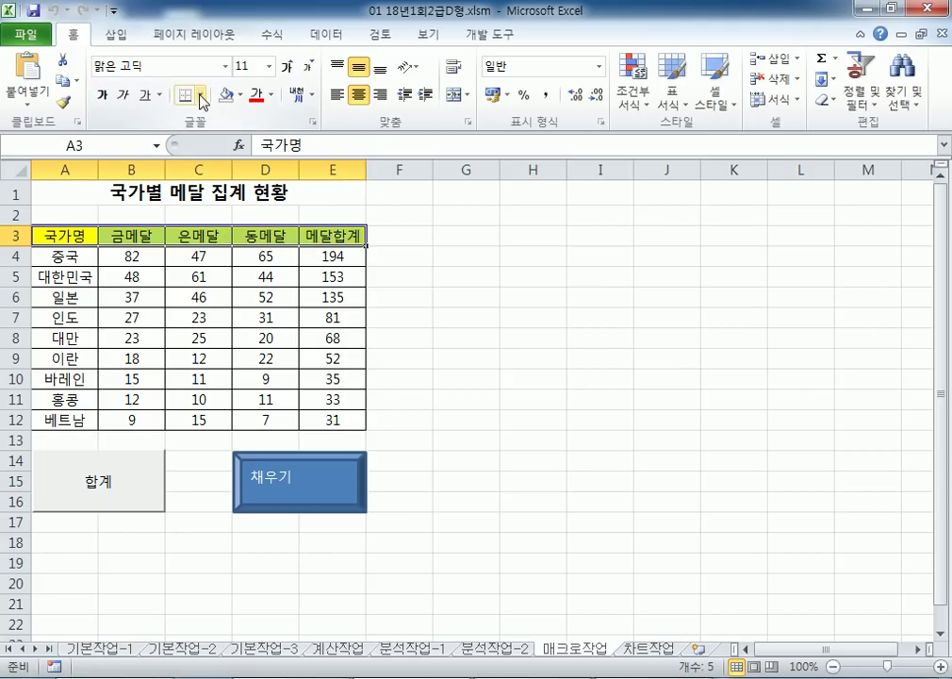
left_click(200, 94)
left_click(241, 94)
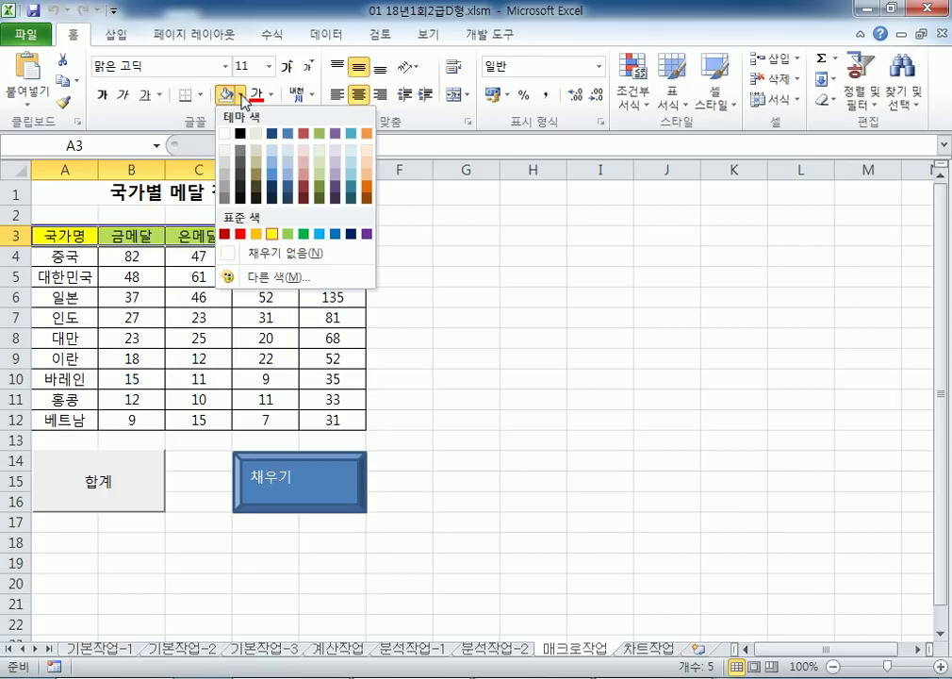
left_click(303, 229)
left_click(556, 396)
left_click(349, 486)
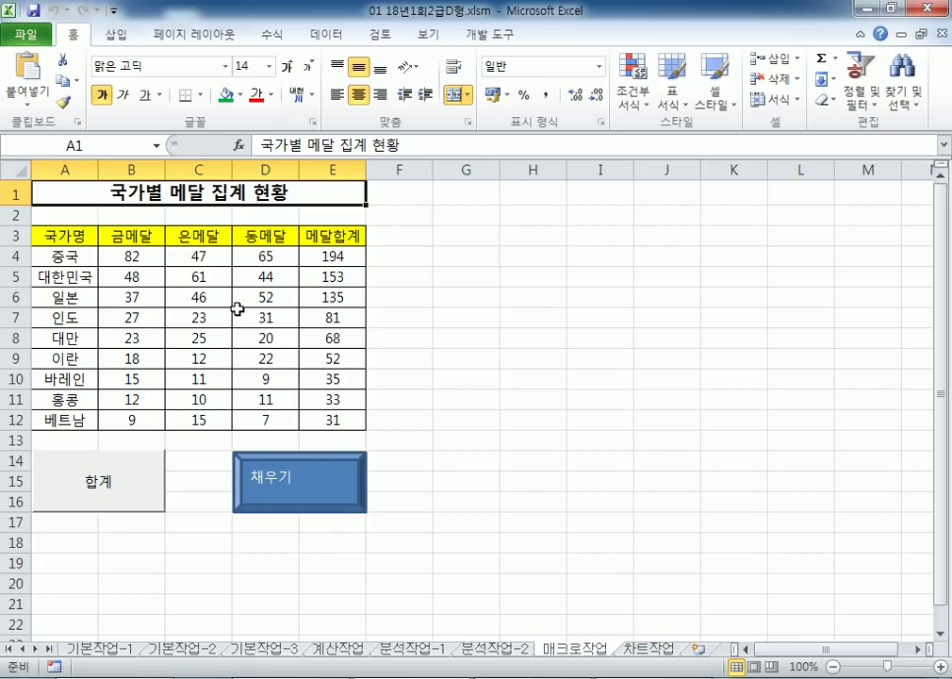
right_click(293, 483)
key("Escape")
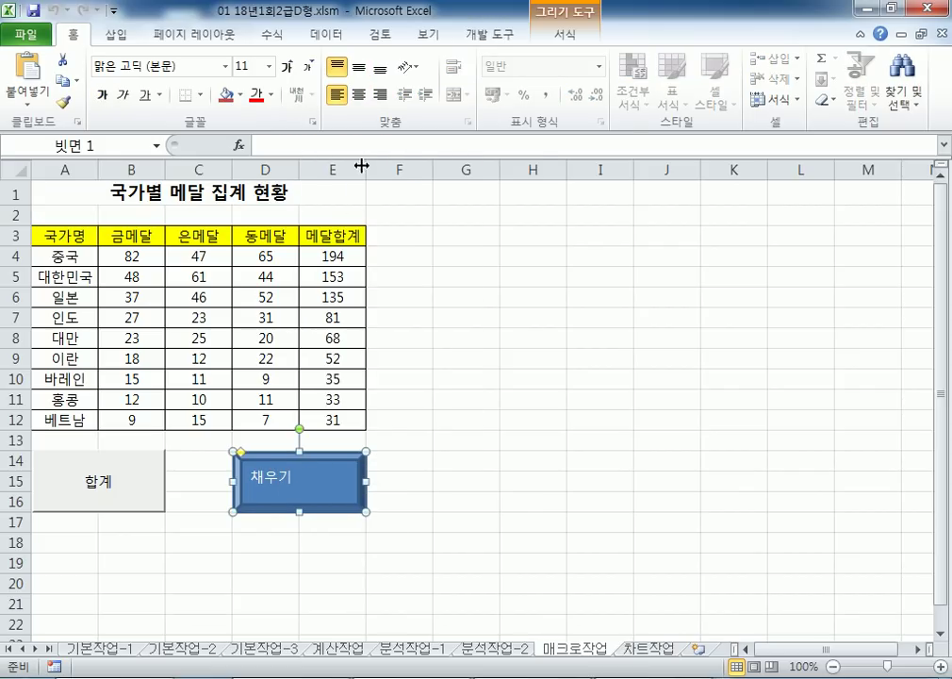
left_click(358, 95)
left_click(359, 67)
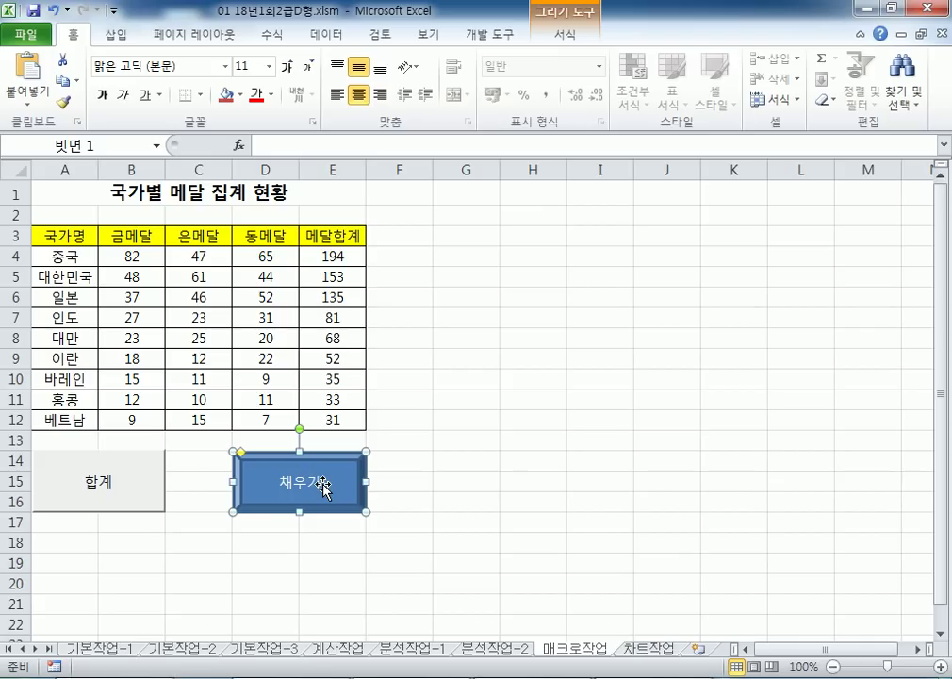
left_click(336, 95)
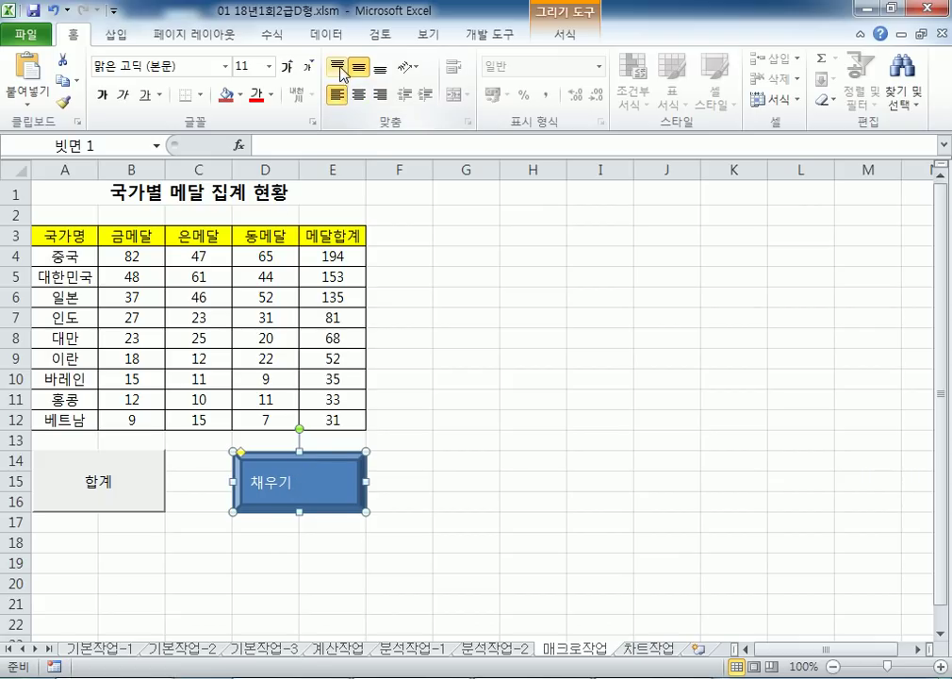
left_click(337, 66)
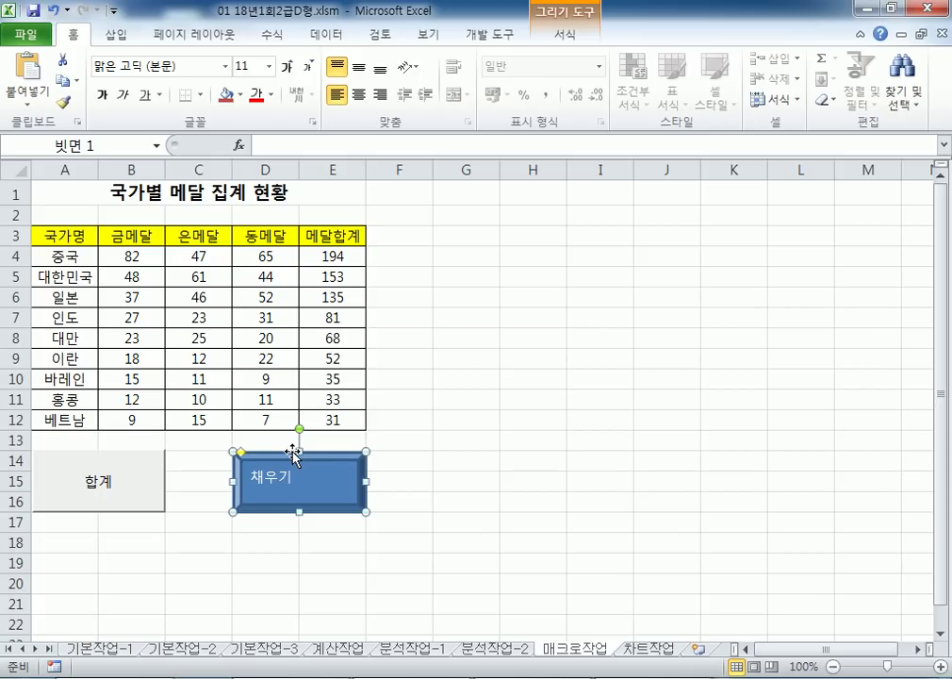
left_click(467, 475)
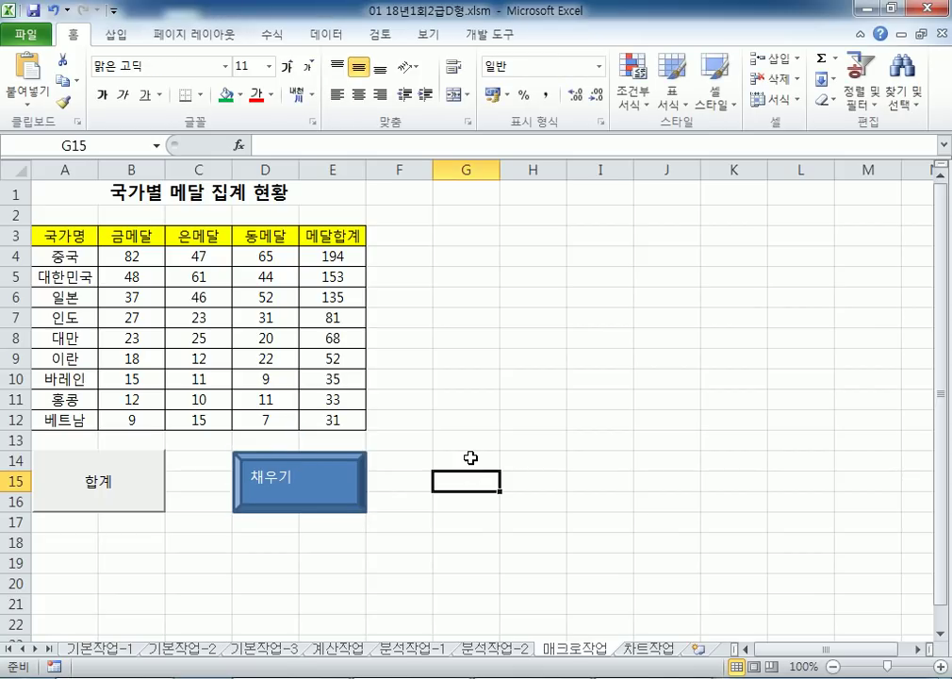
right_click(119, 483)
left_click(98, 481)
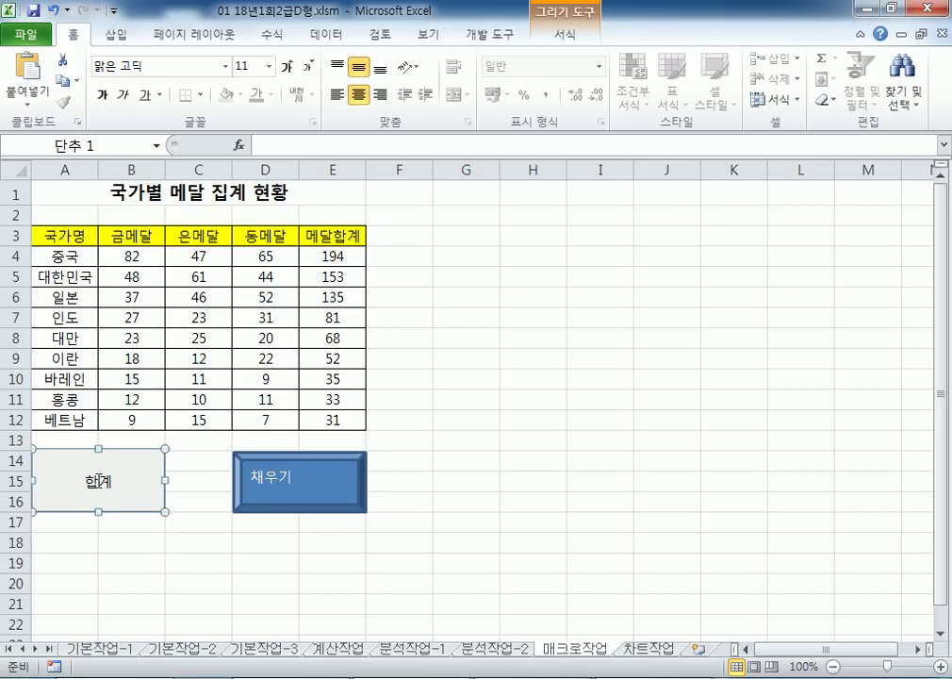
right_click(342, 507)
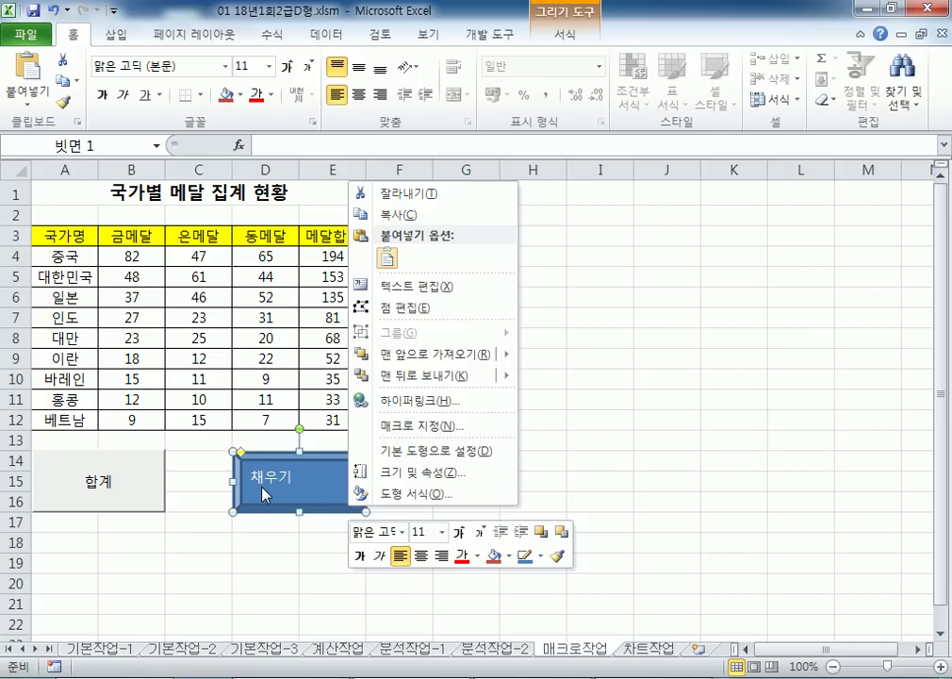
key("Escape")
left_click(238, 601)
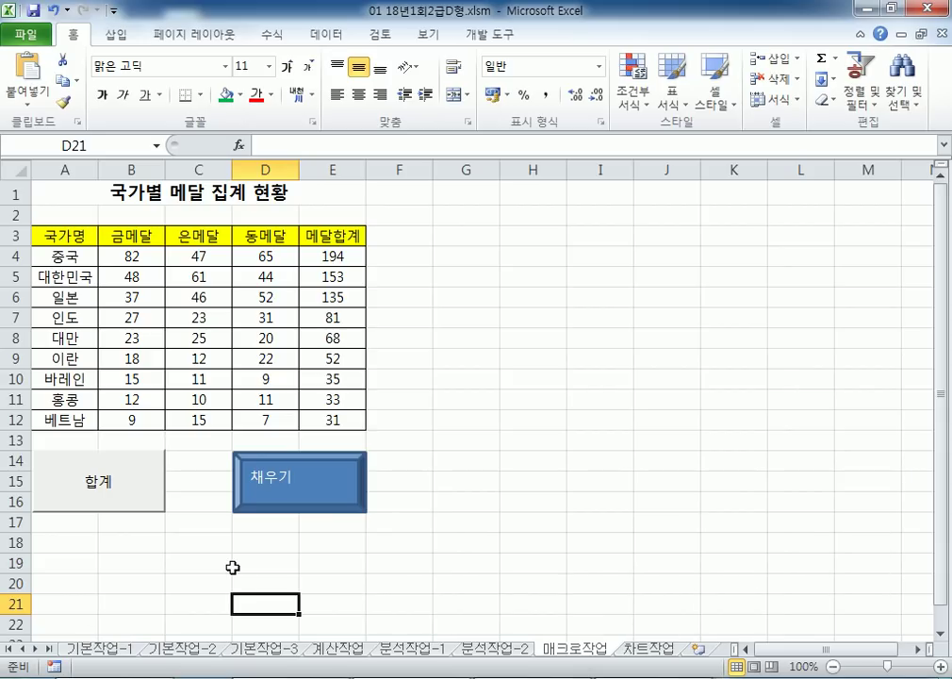
Open the 차트작업 sheet, select the header and 1급 rows, and select the column chart
left_click(624, 650)
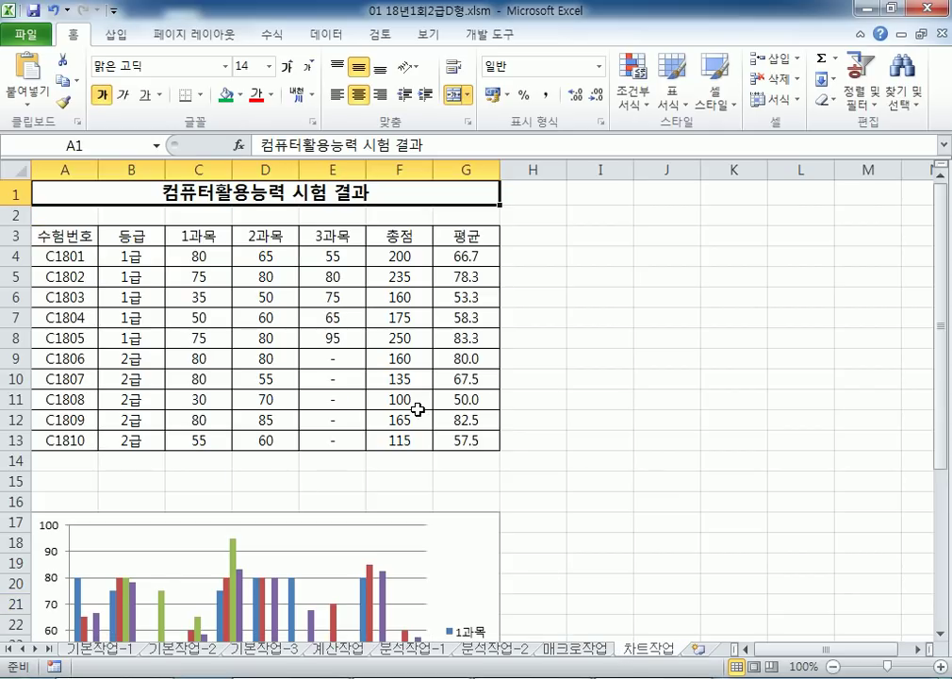
scroll(418, 409, "down", 3)
scroll(403, 447, "up", 3)
left_click_drag(53, 244, 480, 341)
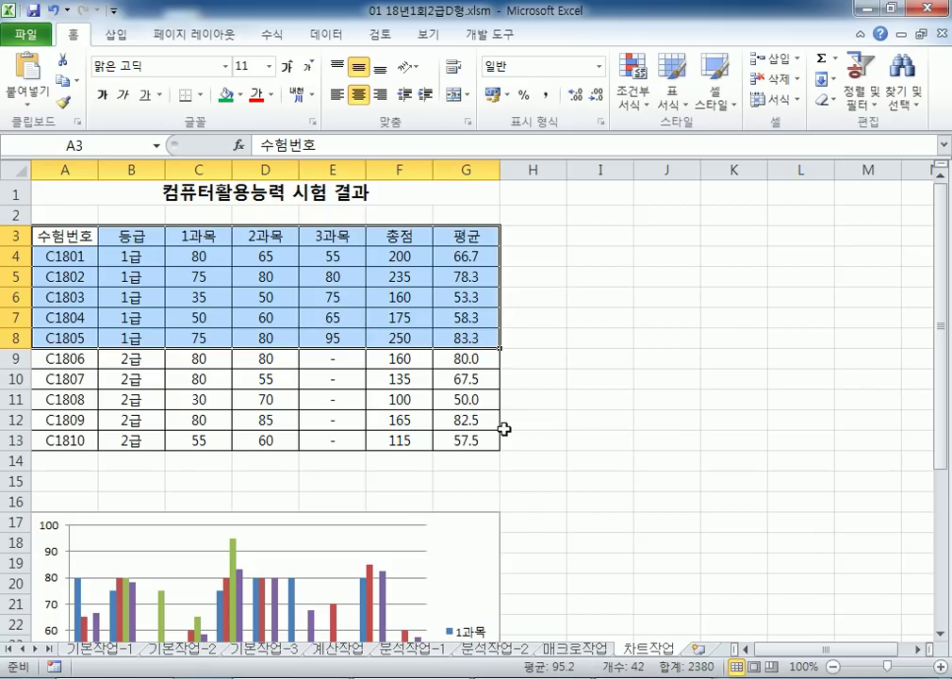
scroll(504, 428, "down", 3)
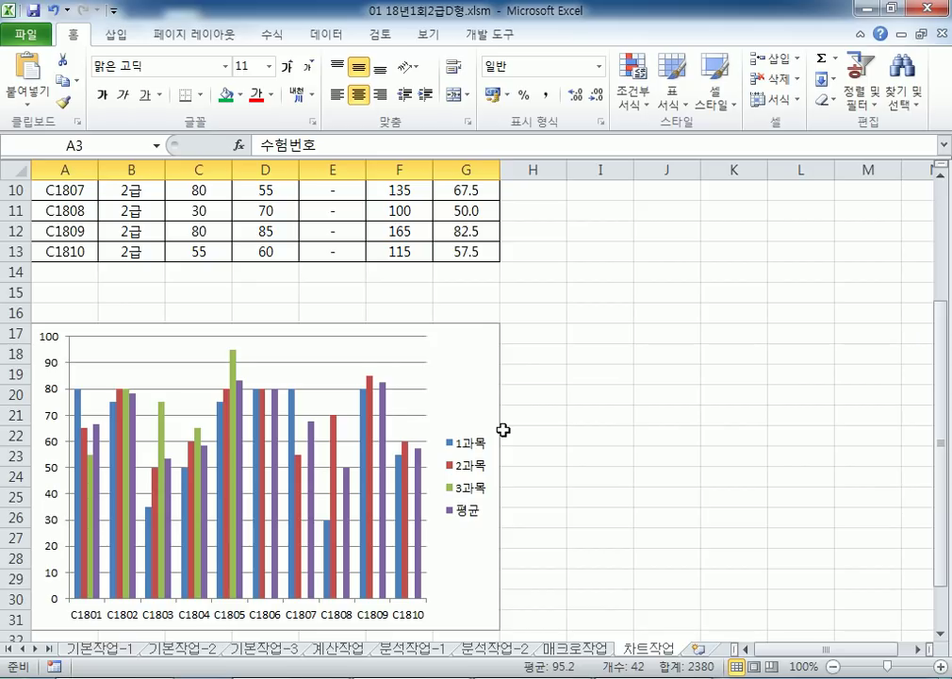
scroll(386, 441, "down", 3)
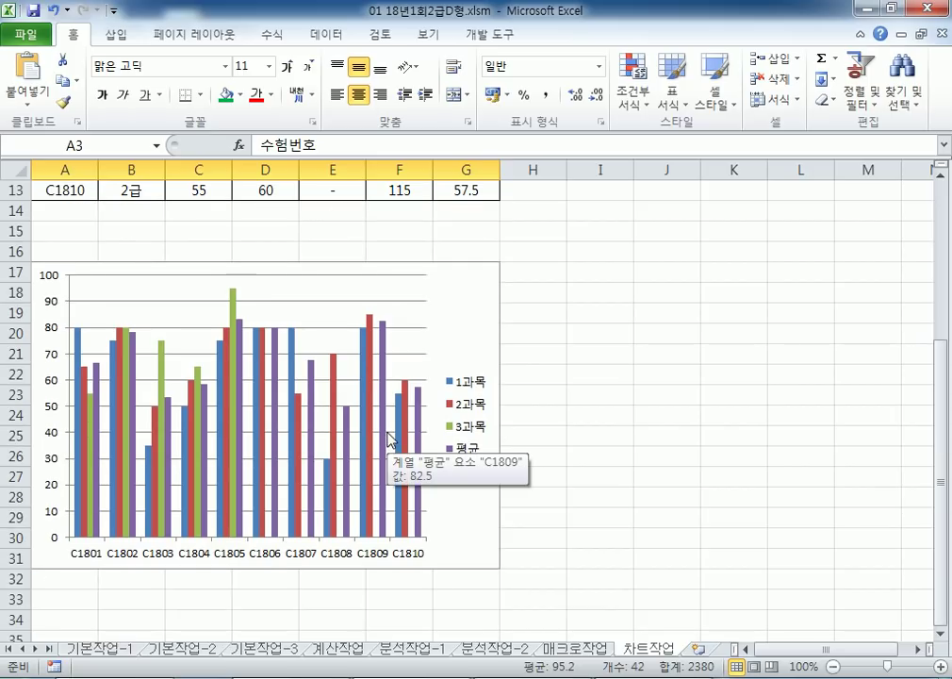
left_click(494, 298)
left_click(558, 34)
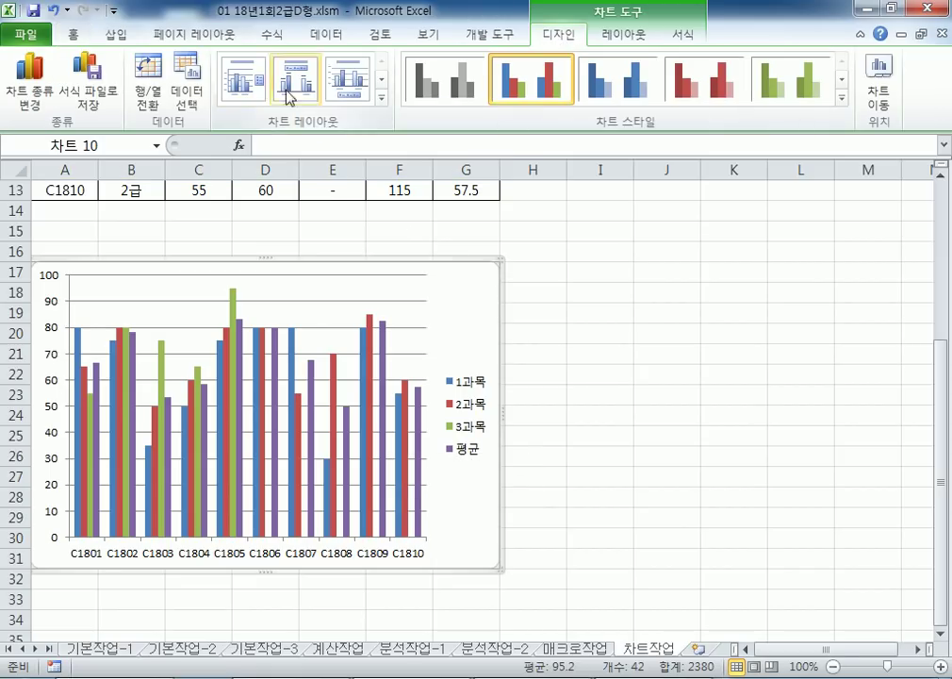
left_click(175, 92)
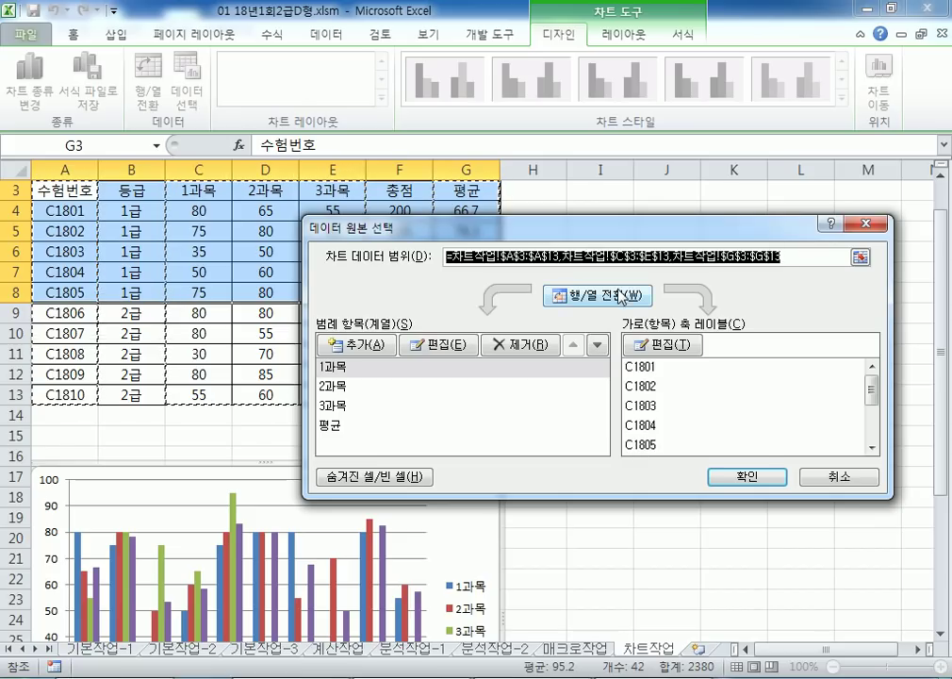
left_click_drag(598, 230, 622, 118)
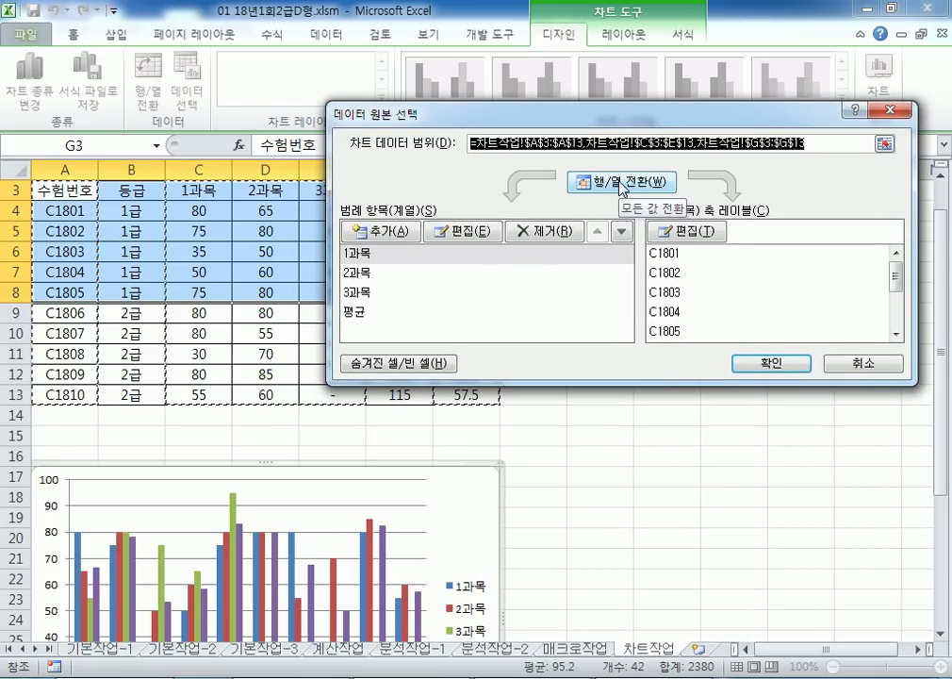
left_click_drag(525, 125, 687, 376)
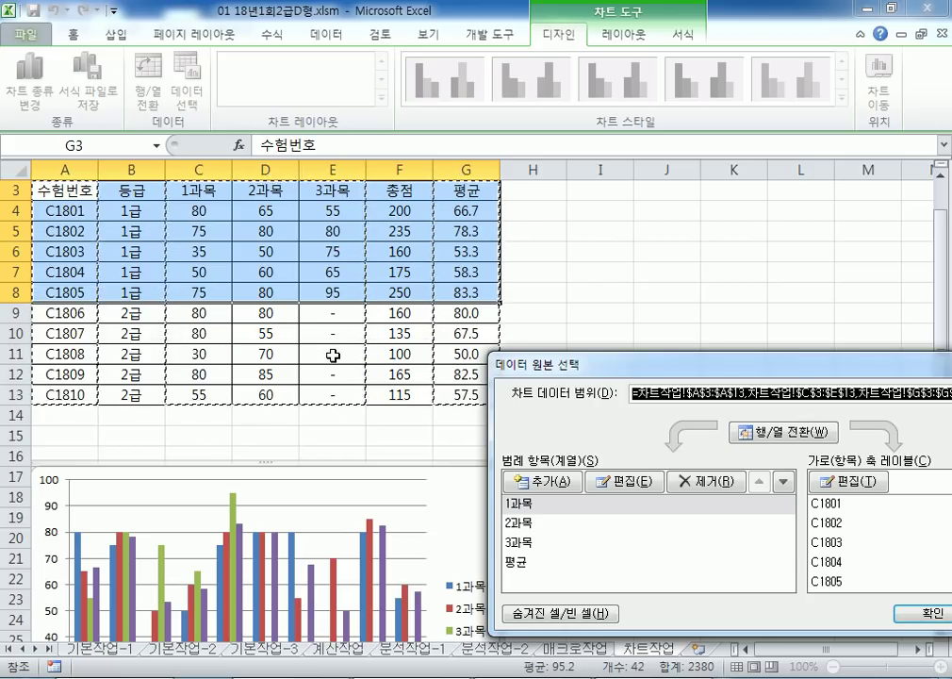
left_click_drag(704, 359, 554, 53)
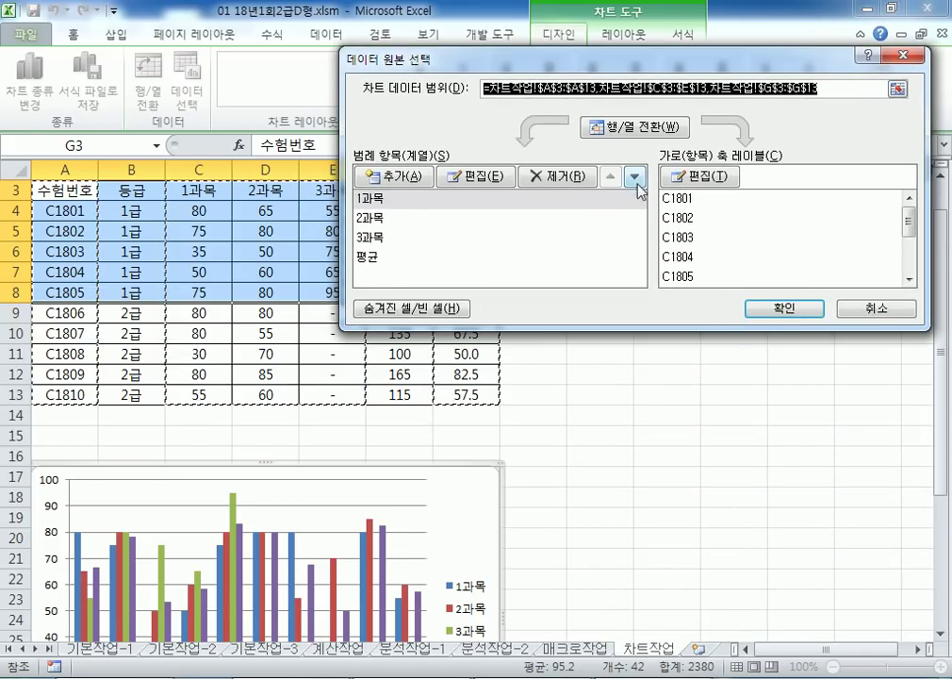
left_click(646, 132)
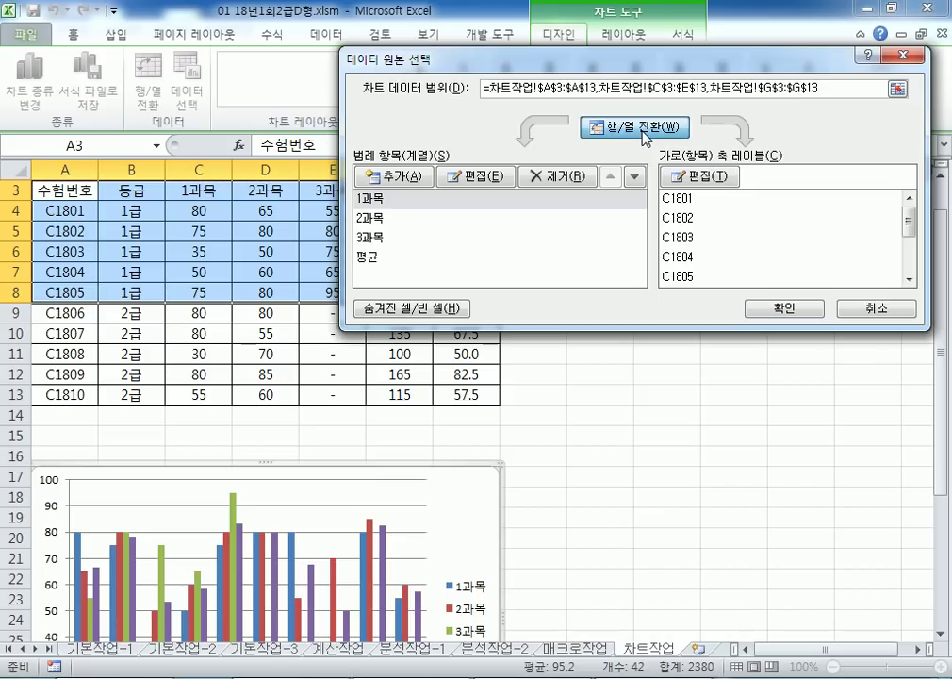
scroll(375, 283, "down", 2)
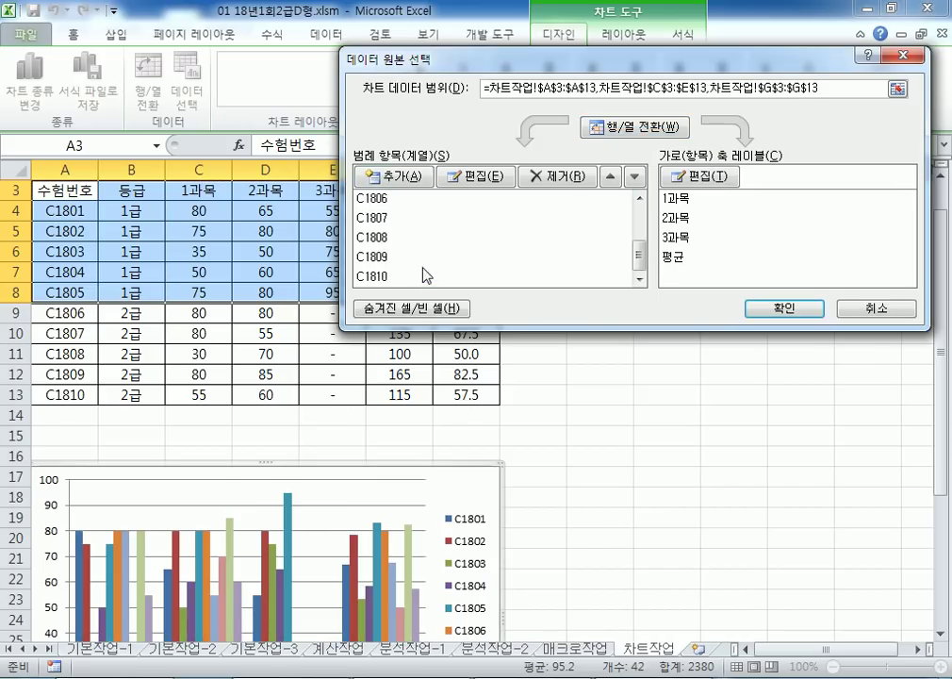
left_click(370, 200)
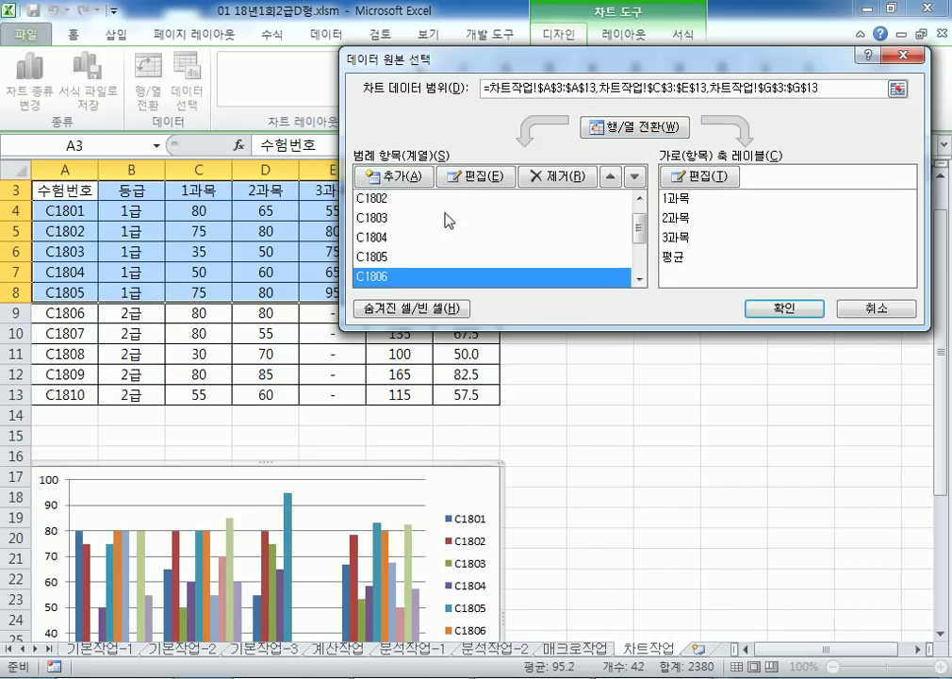
left_click(544, 183)
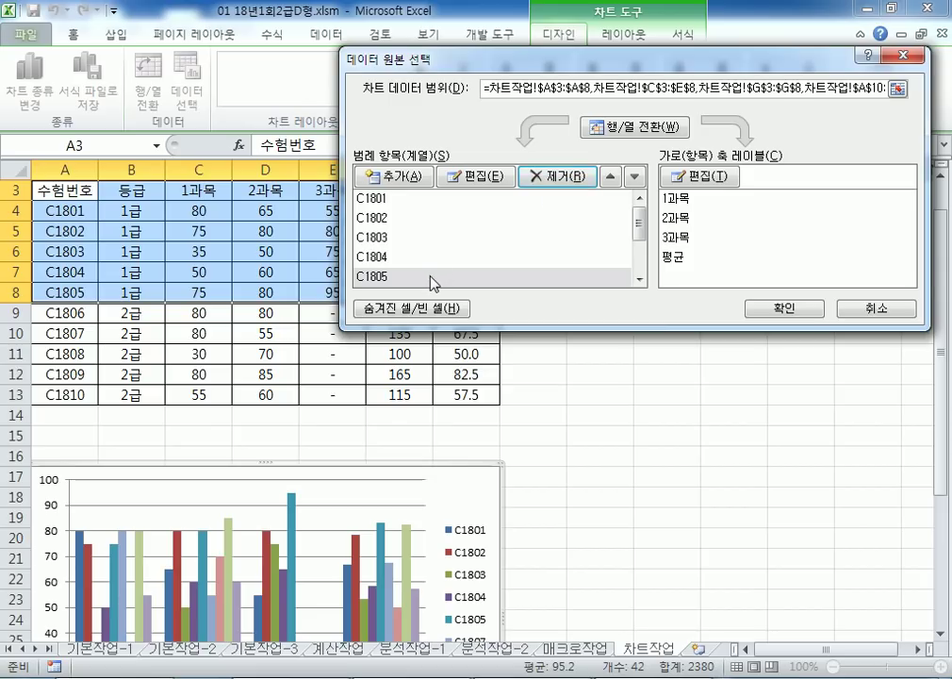
scroll(421, 278, "down", 2)
left_click(424, 276)
left_click(548, 186)
left_click(396, 275)
left_click(563, 179)
left_click(403, 276)
left_click(561, 176)
left_click(407, 275)
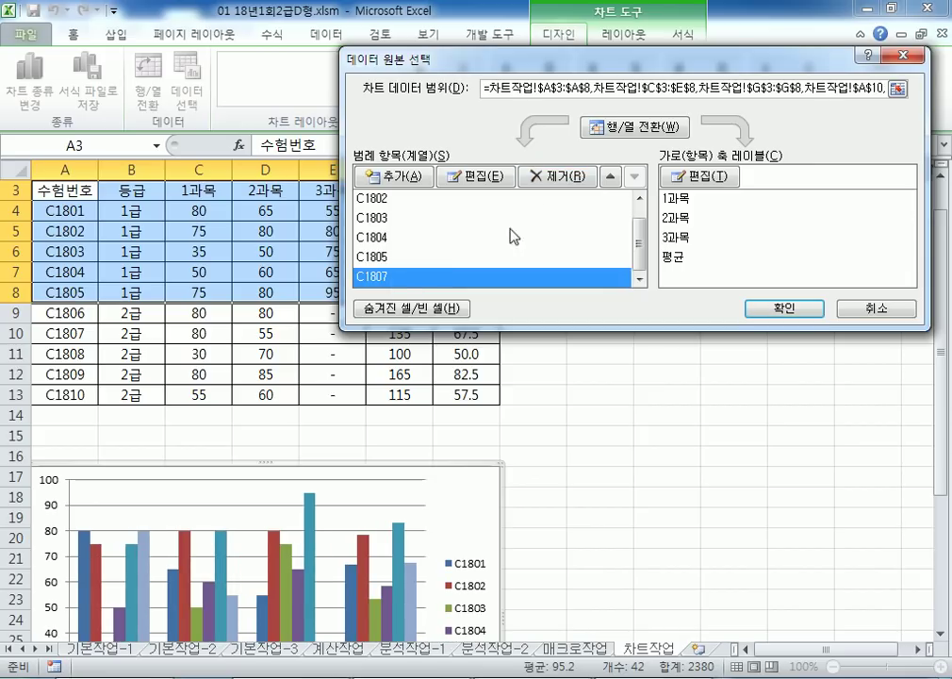
left_click(560, 176)
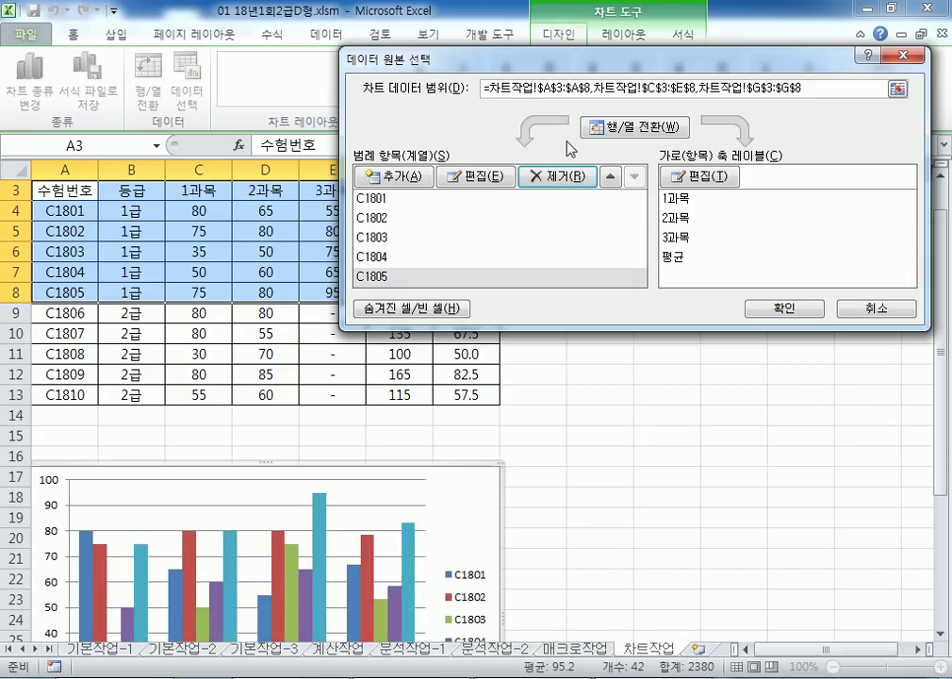
left_click(604, 134)
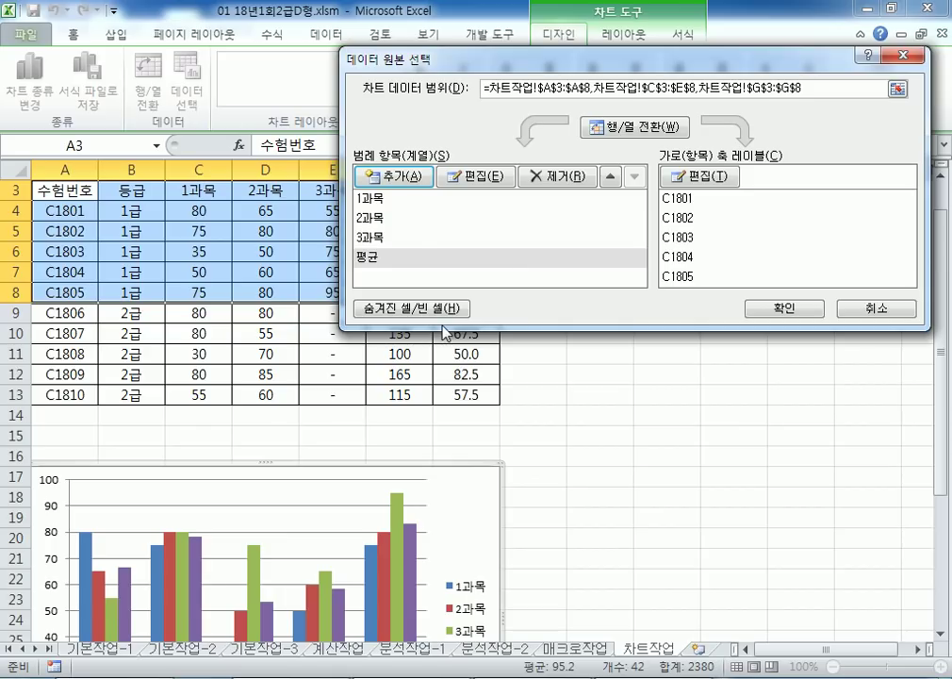
left_click(875, 310)
left_click_drag(66, 189, 443, 388)
Open the chart's Select Data dialog and switch rows and columns so students become series
scroll(412, 470, "down", 5)
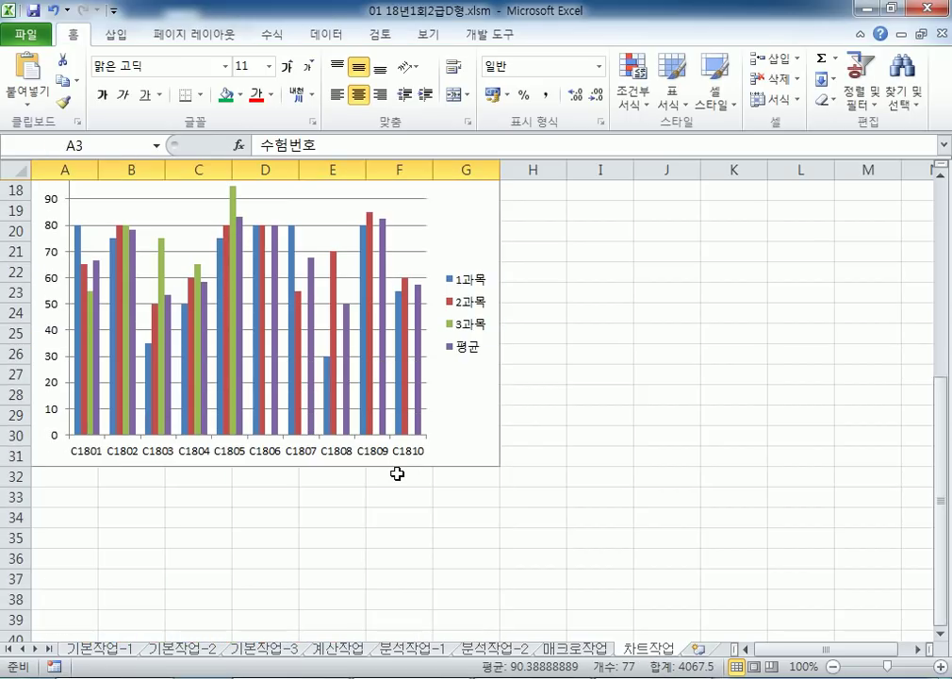
scroll(393, 471, "up", 4)
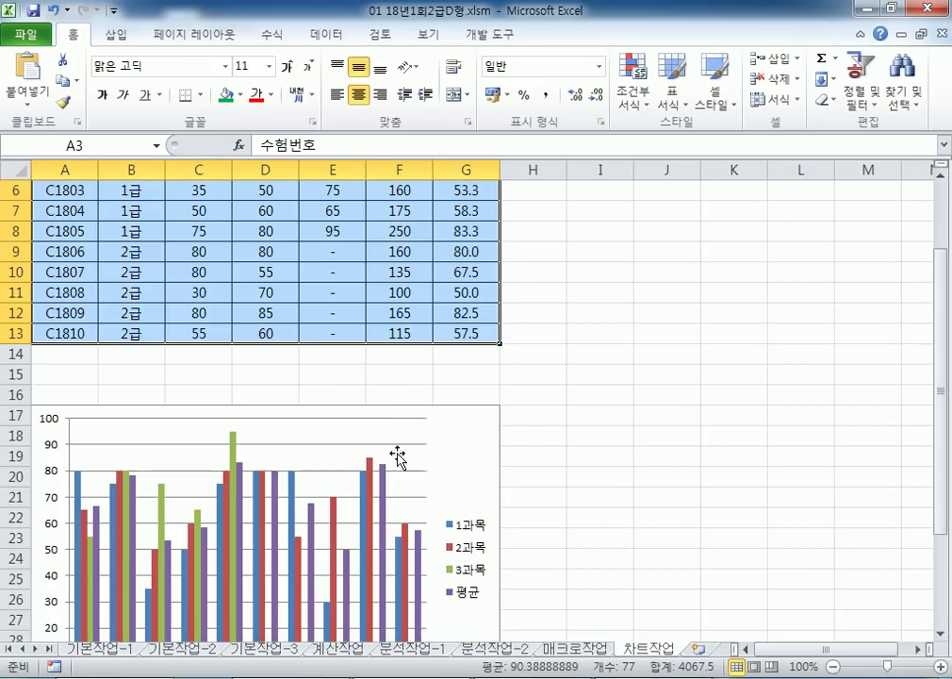
left_click(303, 248)
scroll(287, 264, "up", 2)
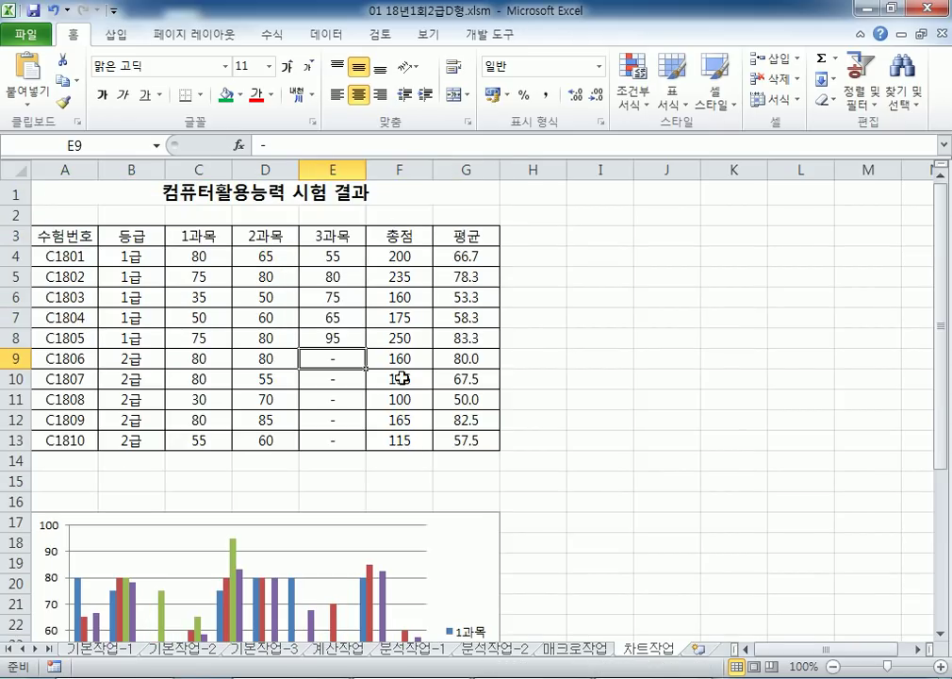
left_click(483, 524)
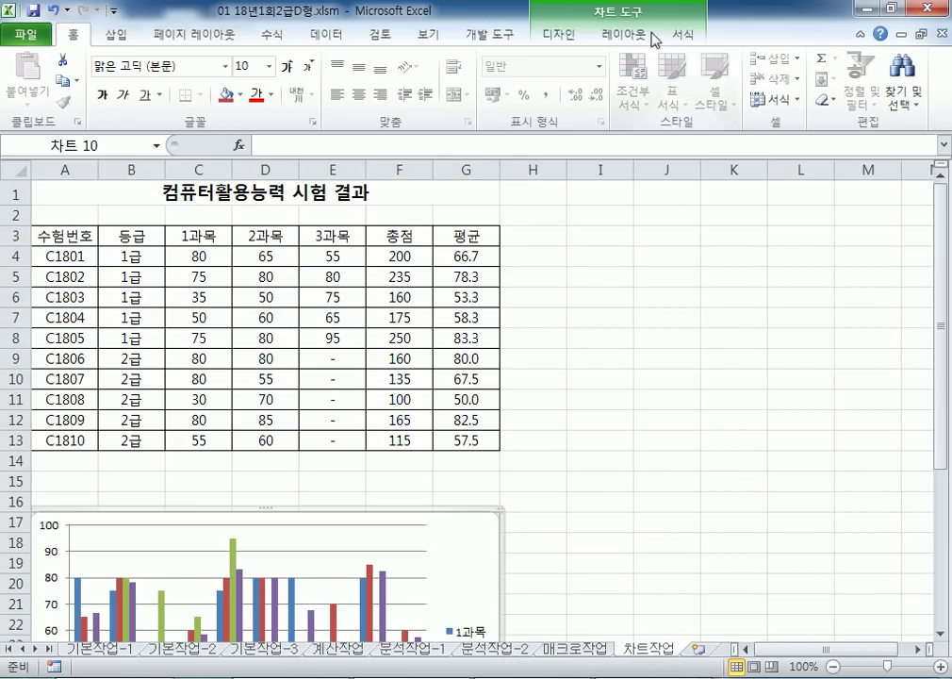
left_click(572, 36)
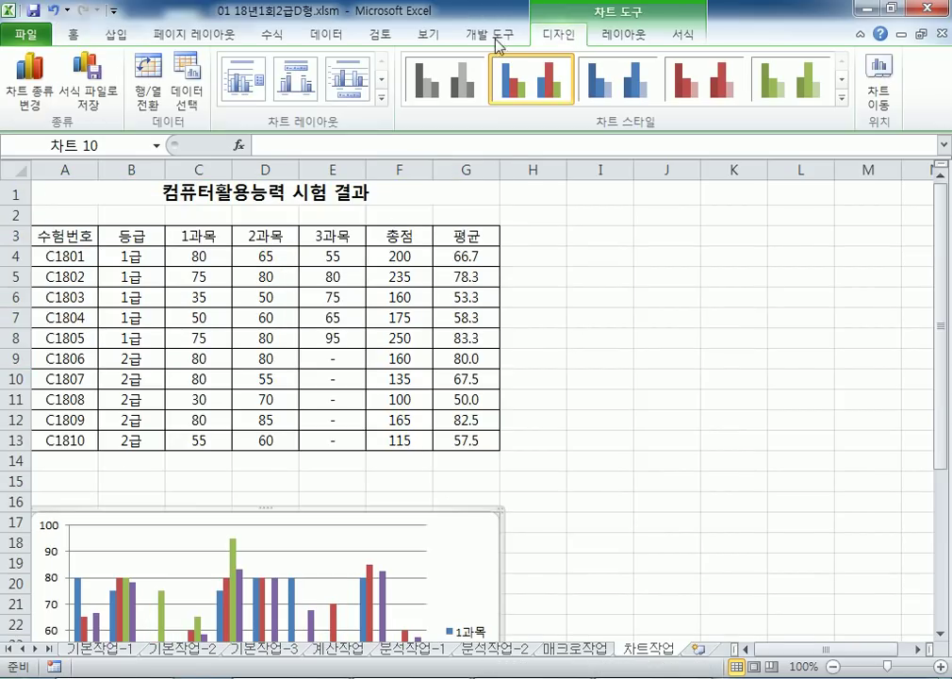
left_click(192, 99)
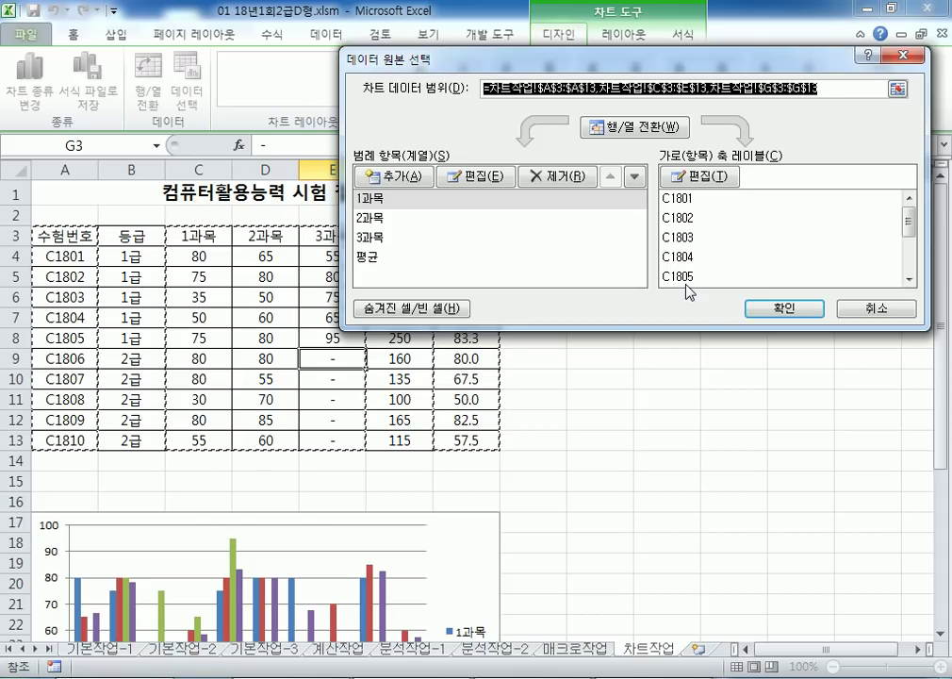
left_click(637, 137)
Remove series C1810 through C1806, switch rows and columns back, and apply
left_click(393, 278)
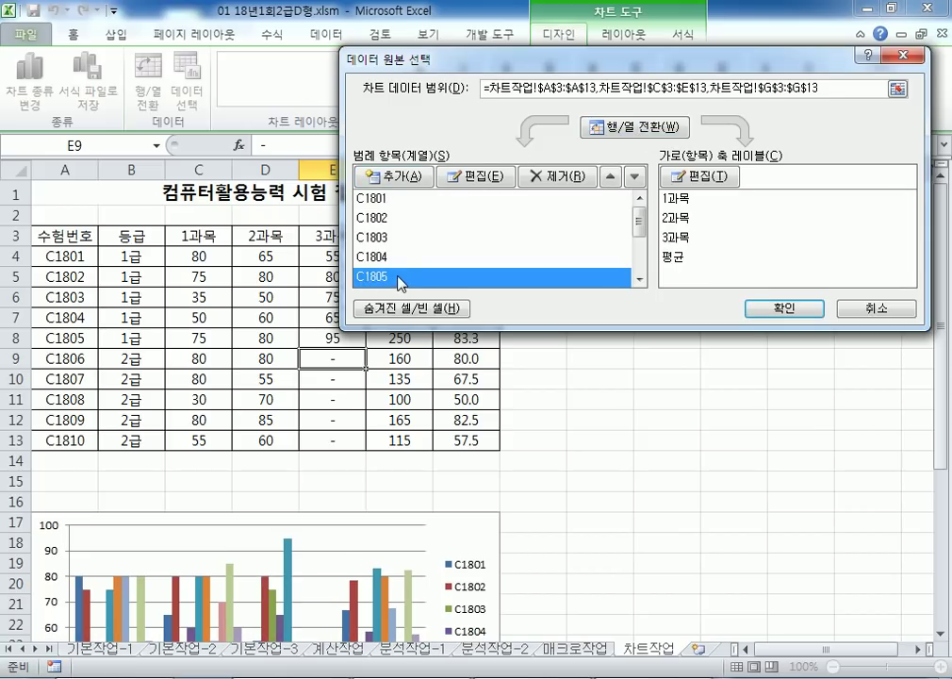
scroll(393, 283, "down", 2)
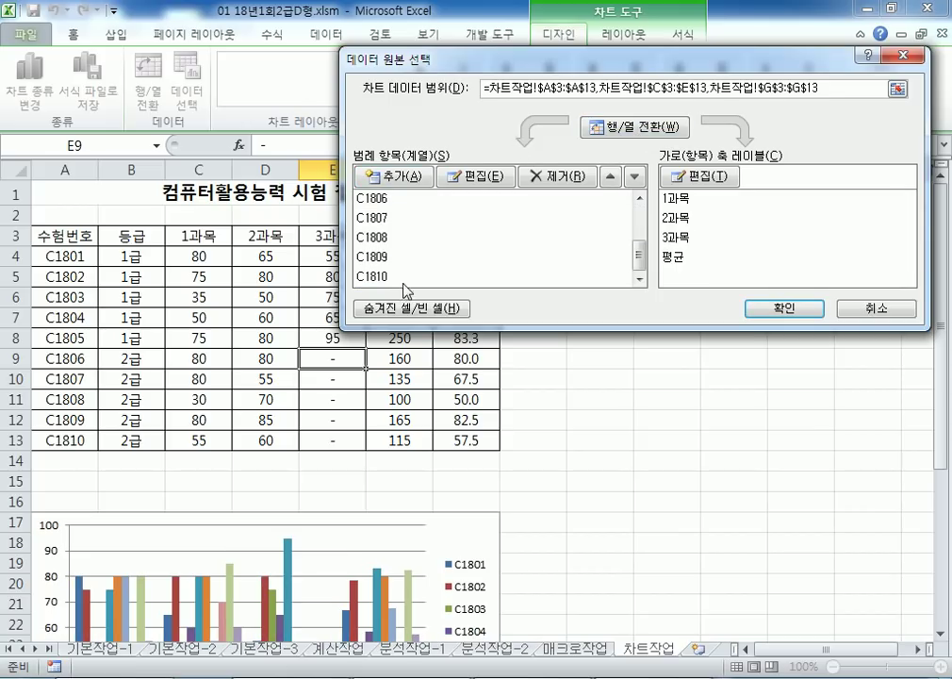
left_click(391, 278)
left_click(556, 176)
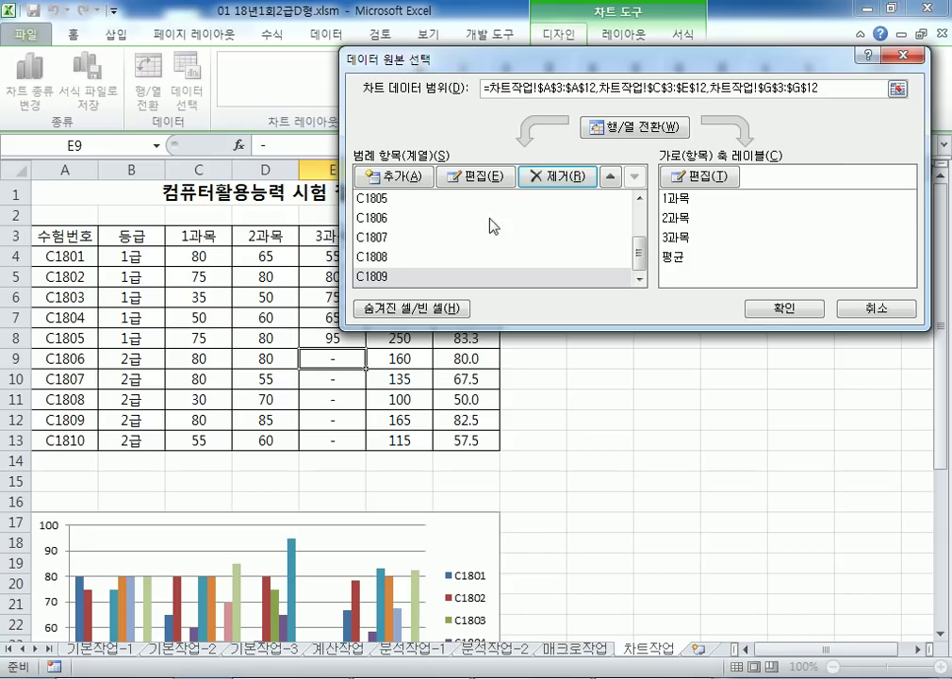
left_click(405, 278)
left_click(556, 176)
left_click(394, 278)
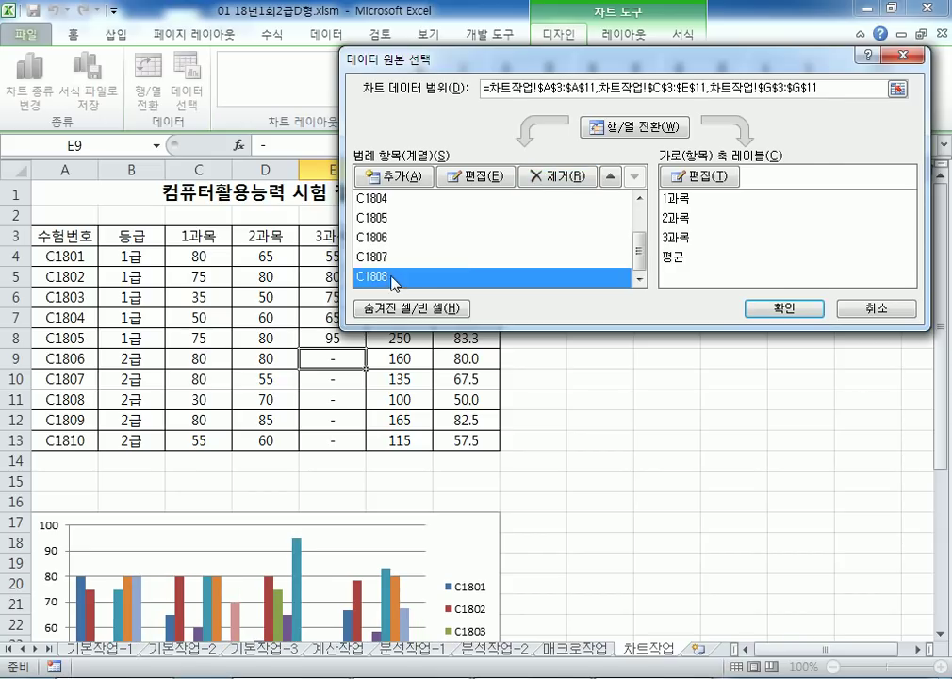
left_click(554, 178)
left_click(408, 276)
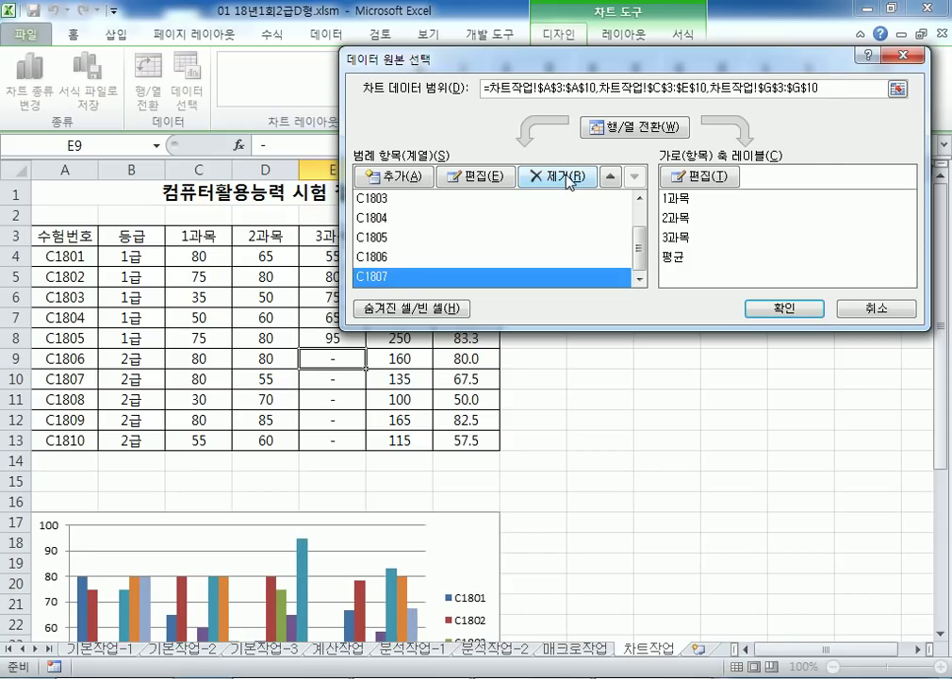
left_click(570, 182)
left_click(386, 276)
left_click(558, 177)
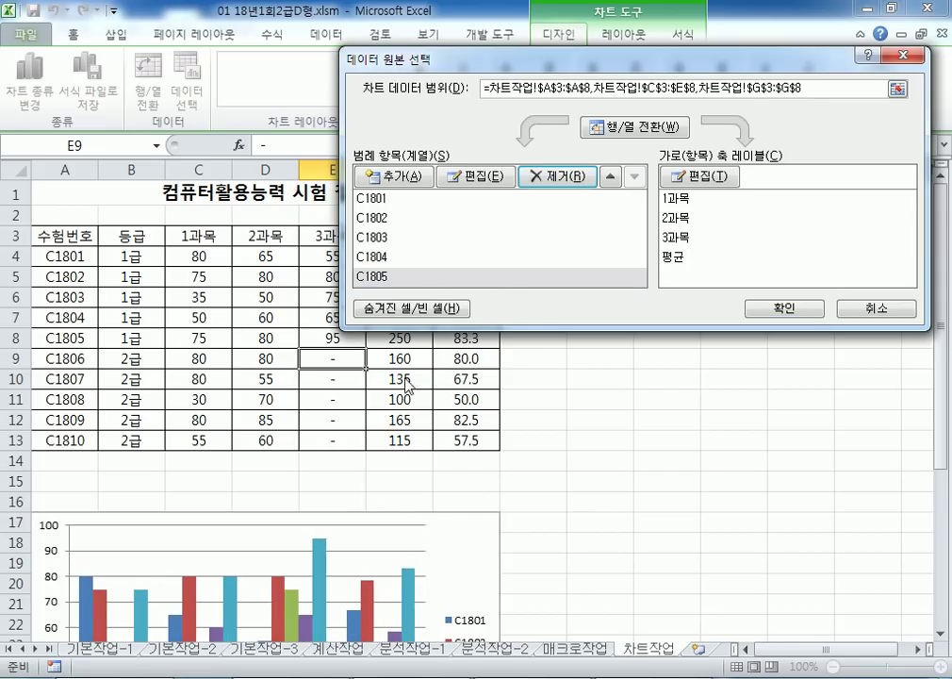
left_click(603, 132)
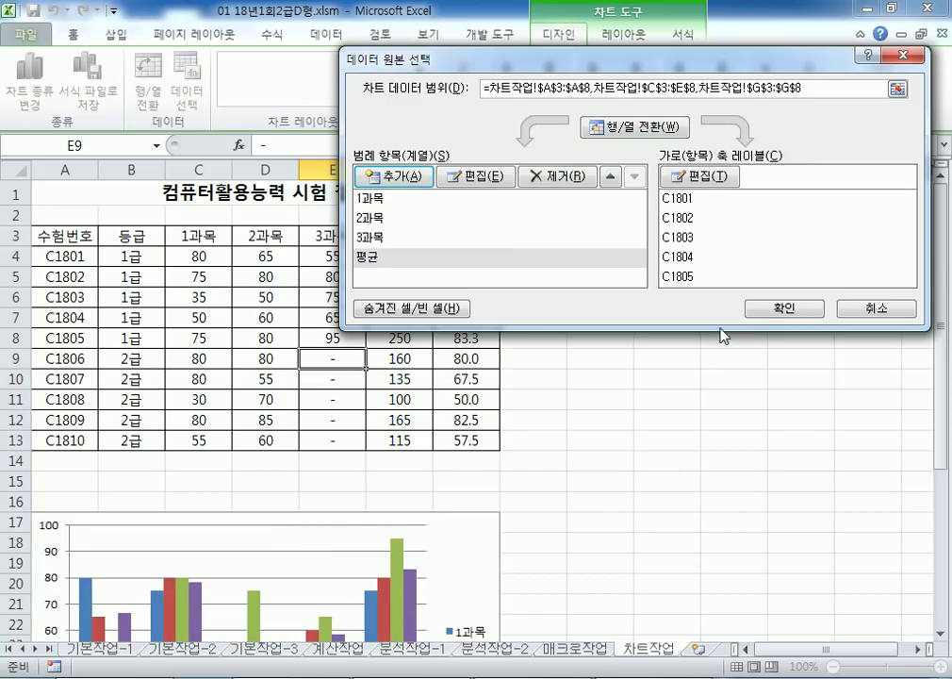
key("Return")
scroll(337, 529, "down", 4)
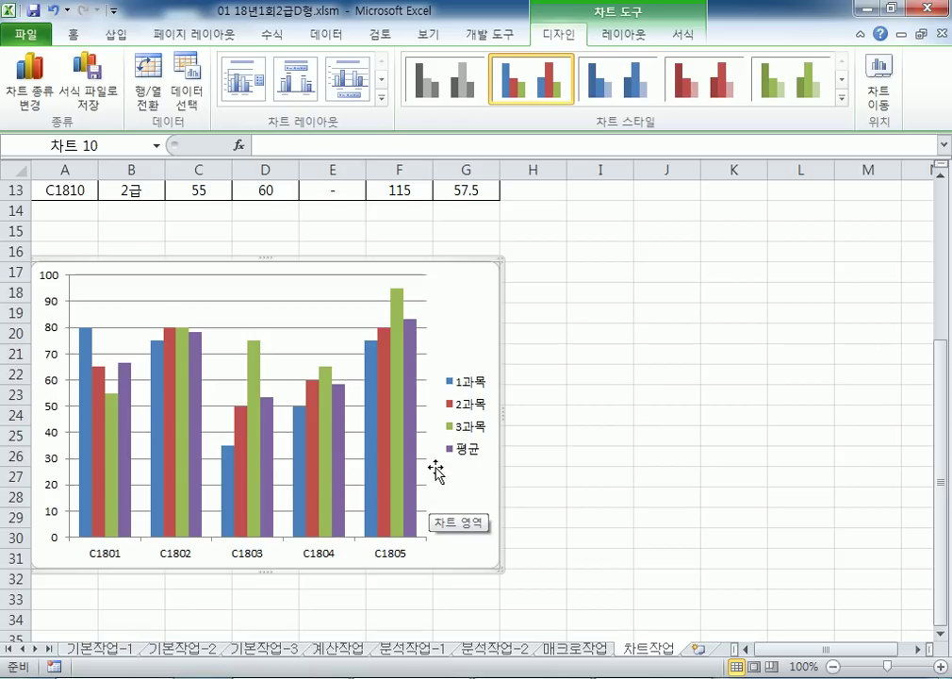
Compare the A3:G8 and A9:G13 score ranges, then clear the selection
scroll(415, 462, "up", 4)
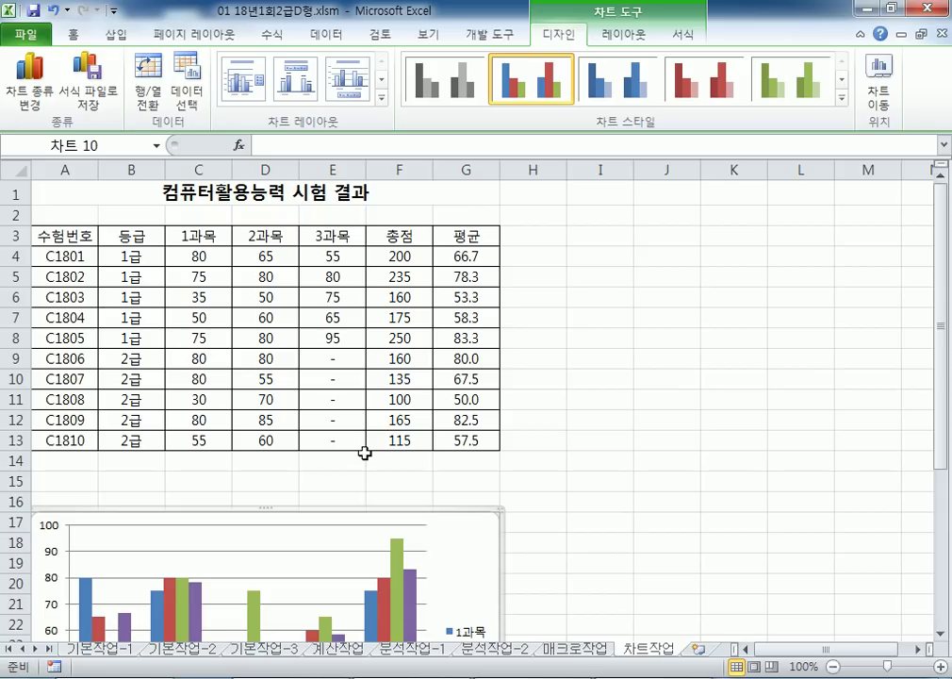
left_click_drag(59, 235, 461, 333)
left_click_drag(64, 357, 453, 437)
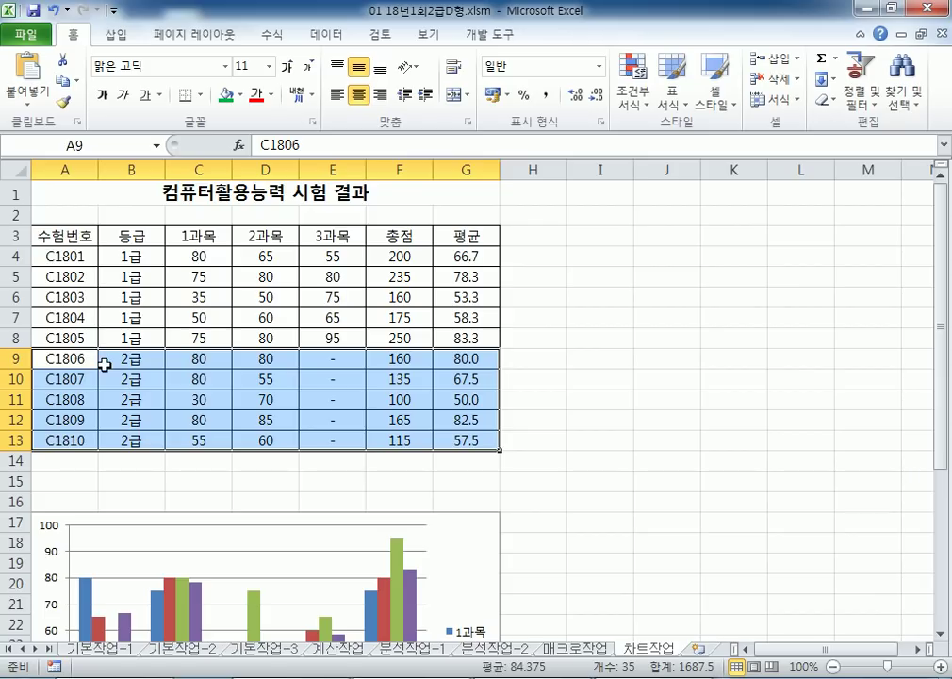
left_click(245, 311)
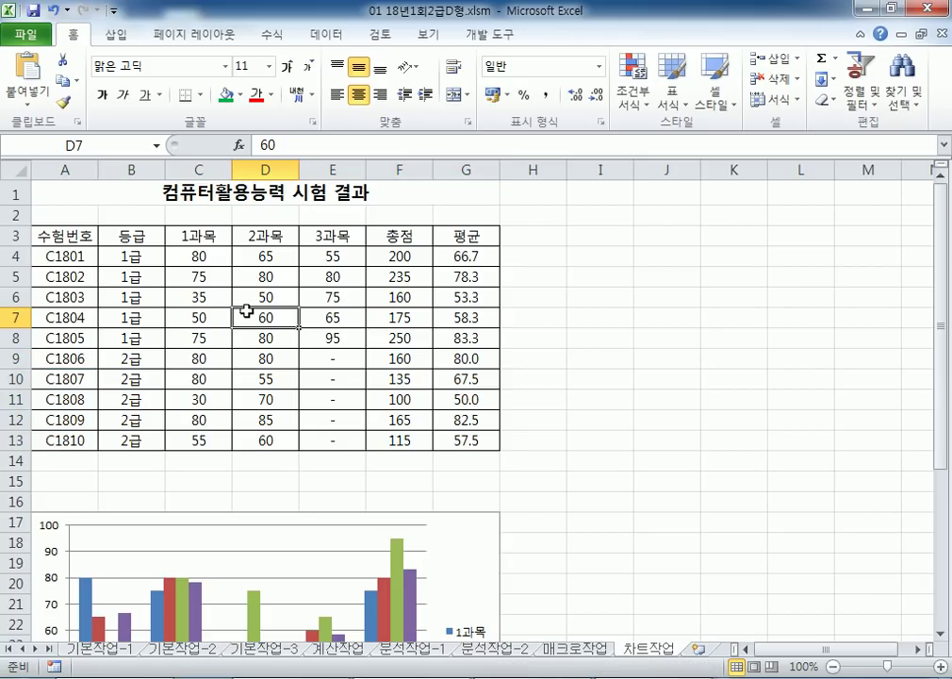
scroll(168, 387, "down", 4)
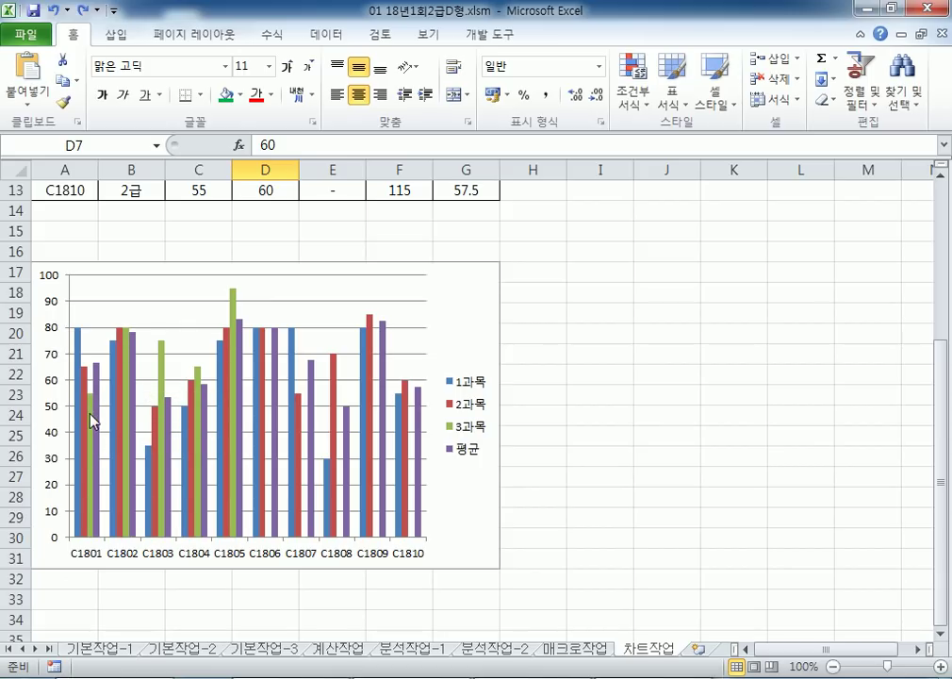
scroll(132, 320, "up", 4)
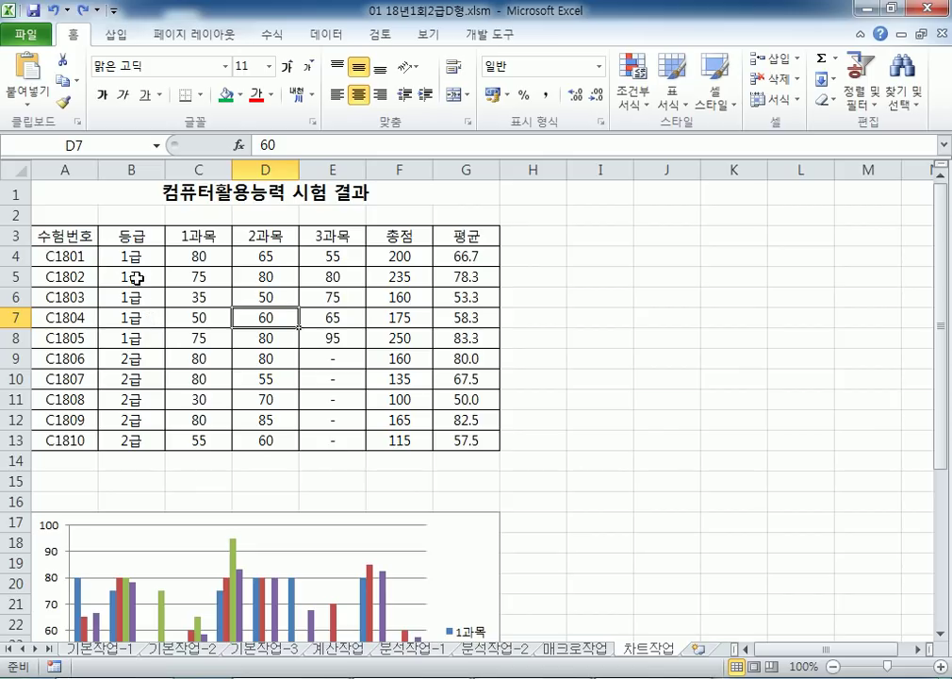
left_click(494, 567)
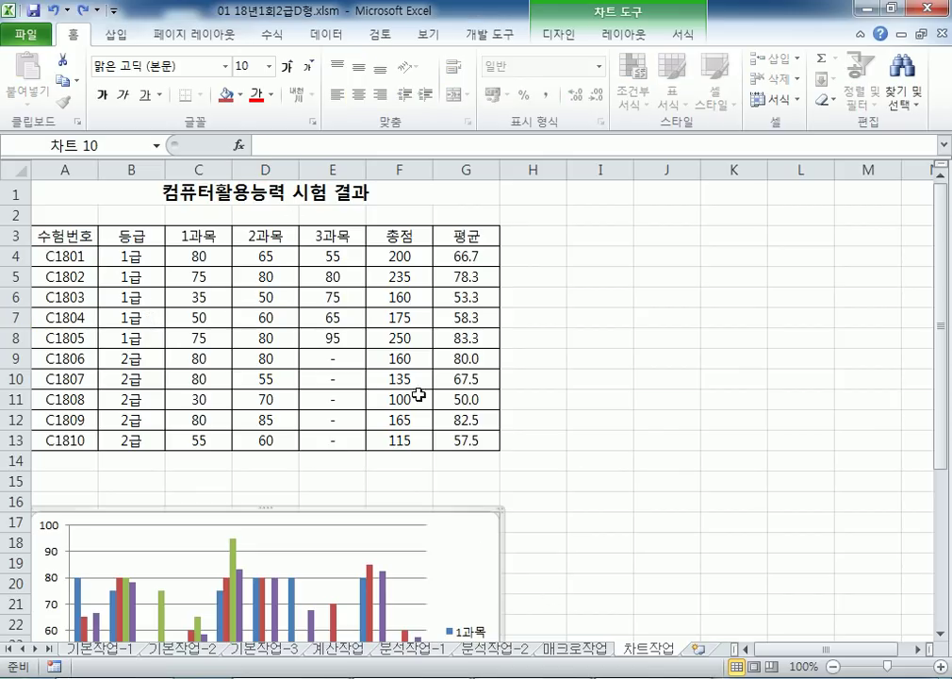
left_click(557, 38)
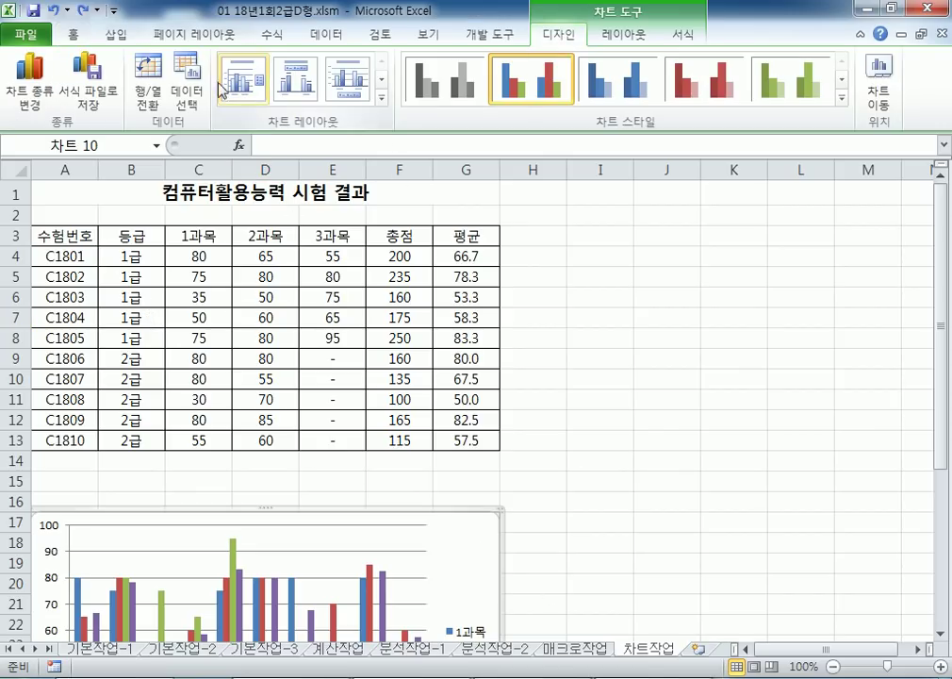
left_click(158, 87)
key("ctrl+z")
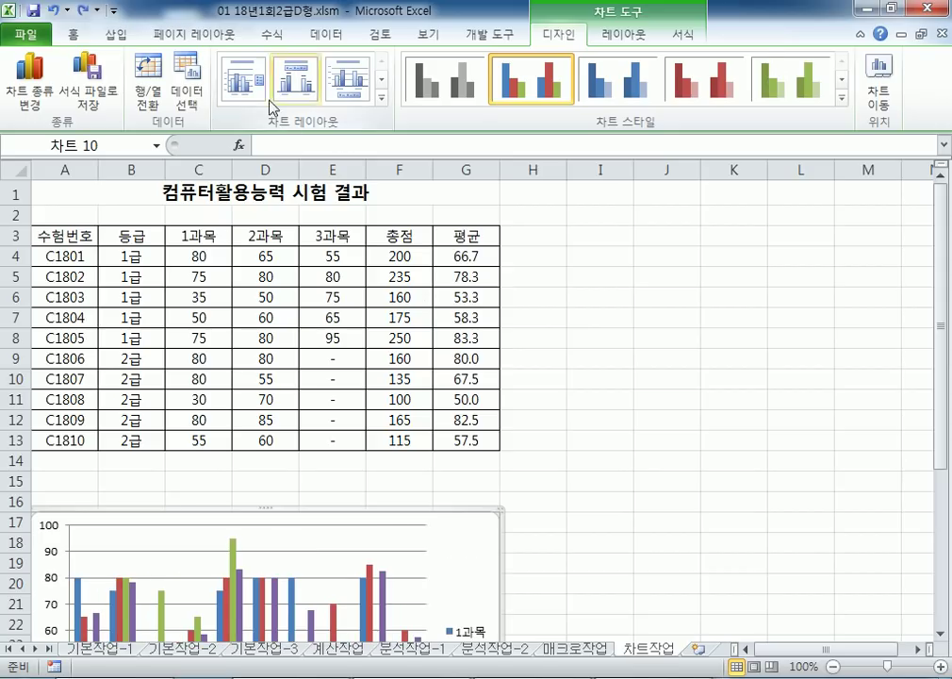
left_click(187, 87)
left_click(634, 126)
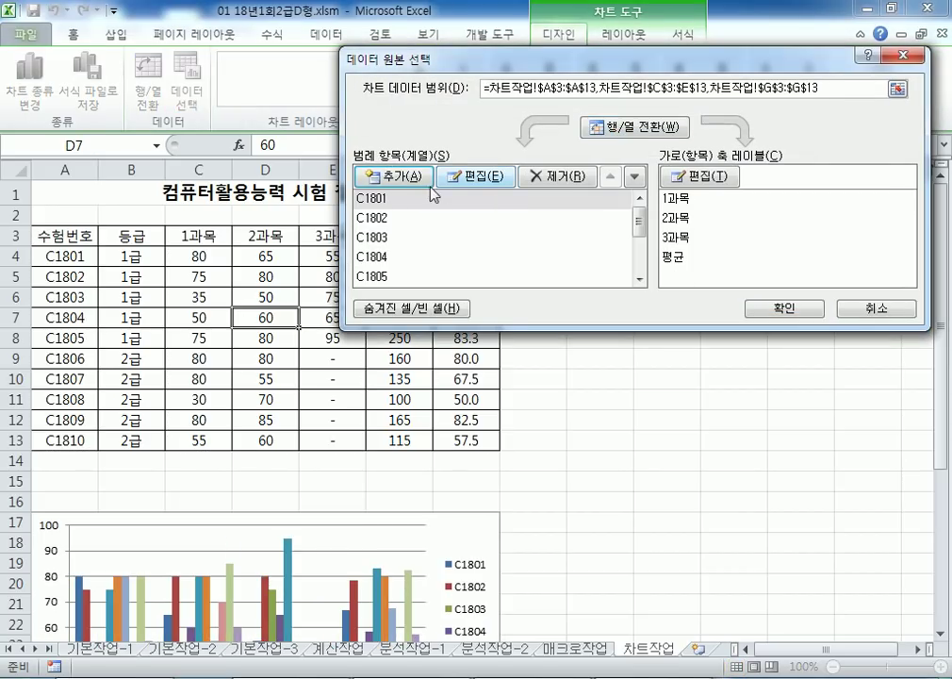
left_click(387, 198)
left_click(563, 175)
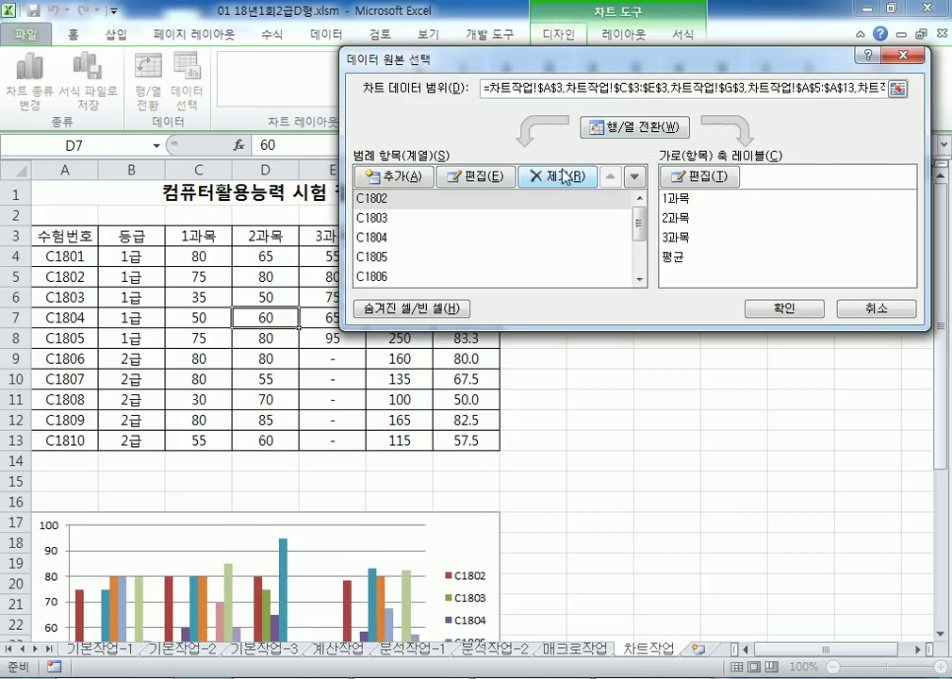
left_click(563, 176)
left_click(563, 176)
left_click(562, 175)
left_click(563, 175)
left_click(563, 175)
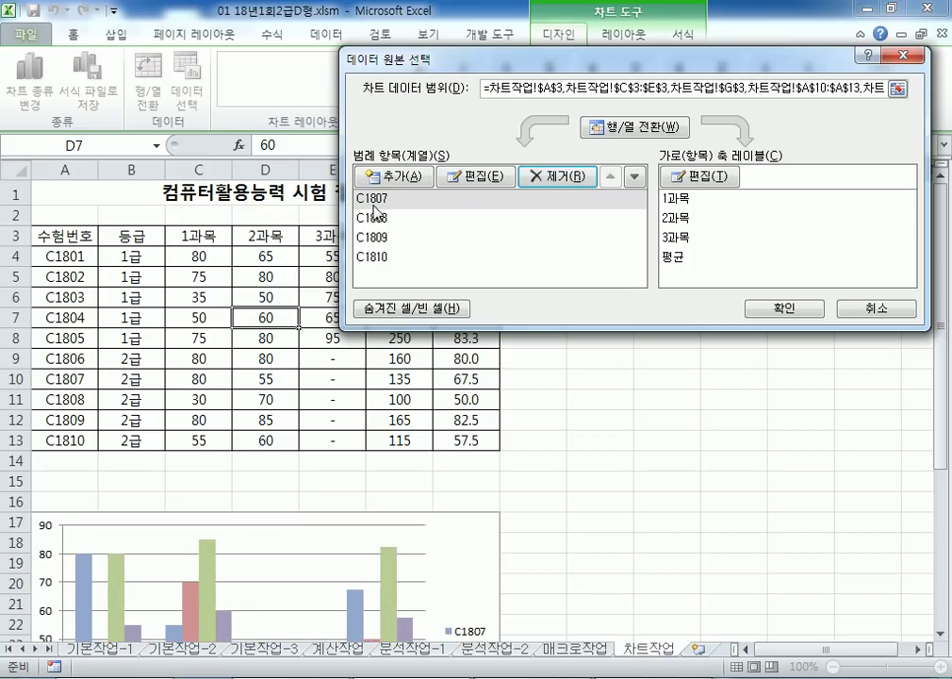
left_click(784, 308)
scroll(144, 417, "down", 5)
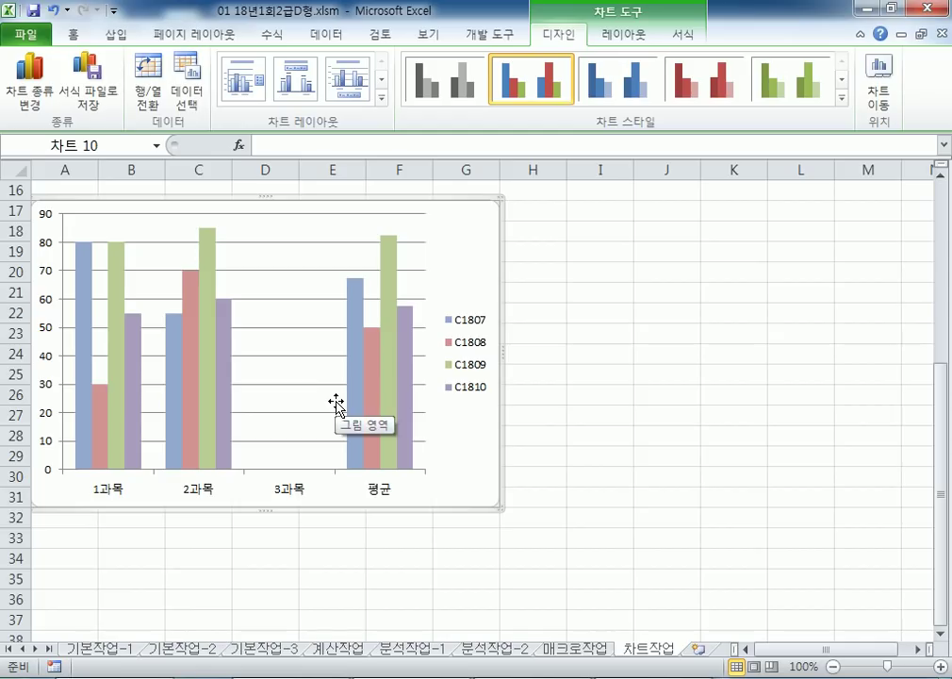
key("ctrl+z")
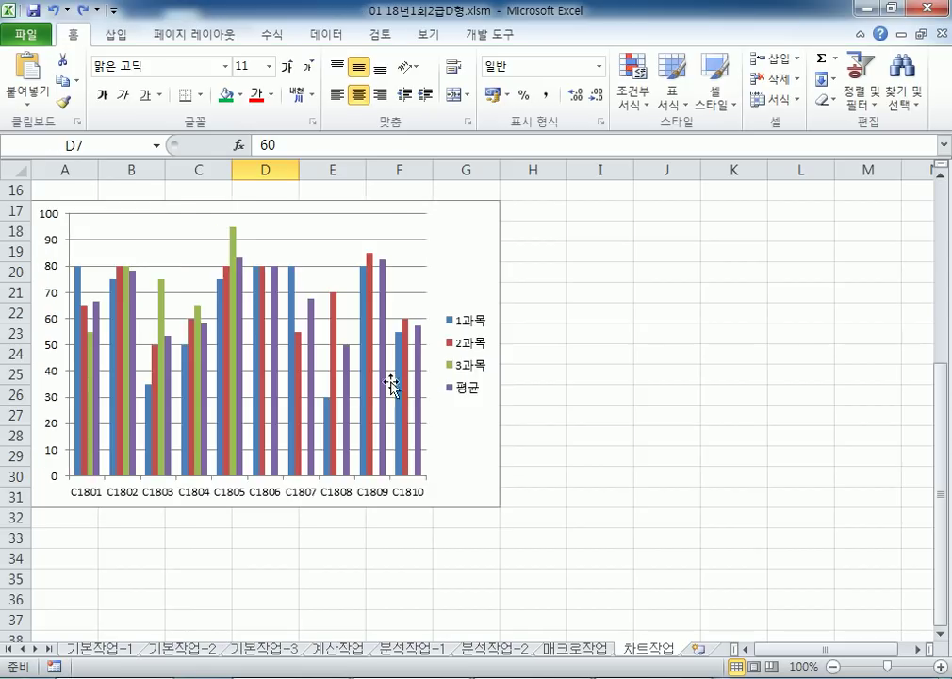
scroll(446, 383, "up", 4)
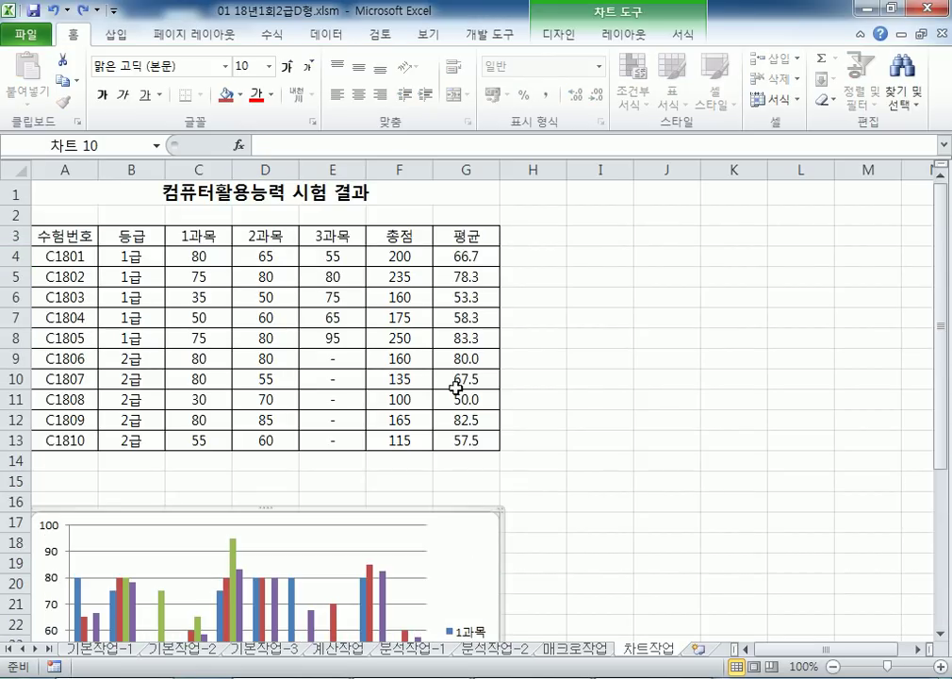
Open the chart's Select Data dialog and move it off the score table
left_click(545, 42)
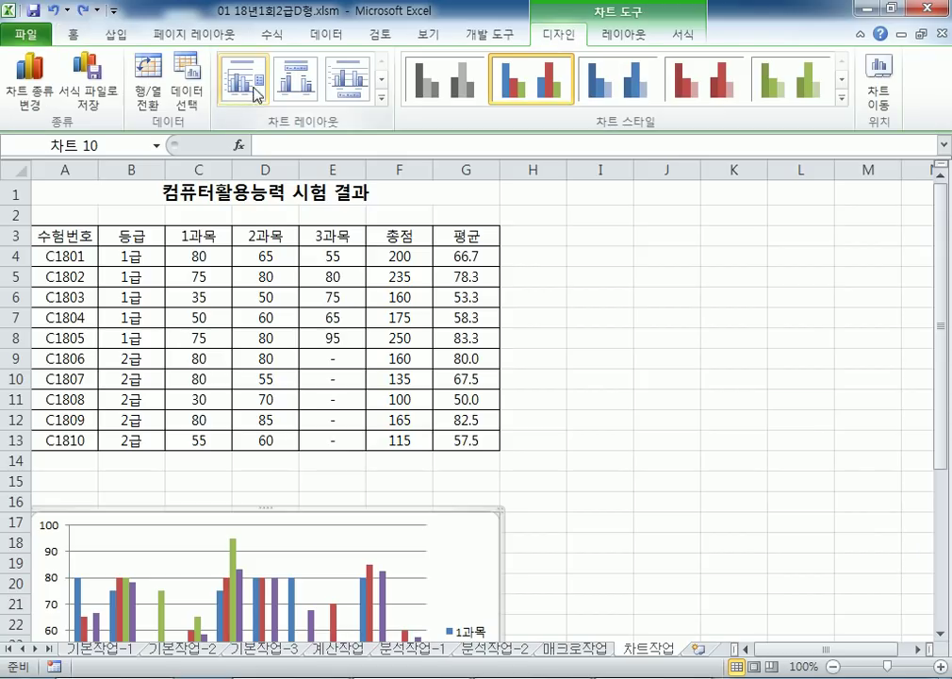
left_click(187, 91)
left_click_drag(468, 69, 601, 143)
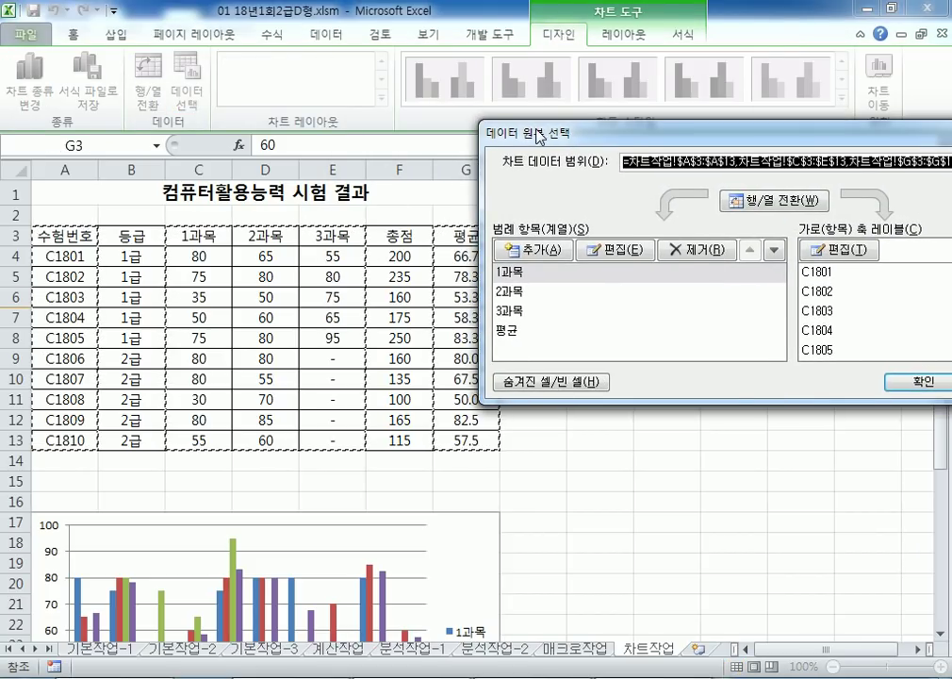
left_click_drag(513, 135, 585, 161)
Set the chart data range to A3:A8, C3:E8 and G3:G8 and confirm
left_click_drag(64, 235, 64, 337)
left_click_drag(190, 236, 334, 337)
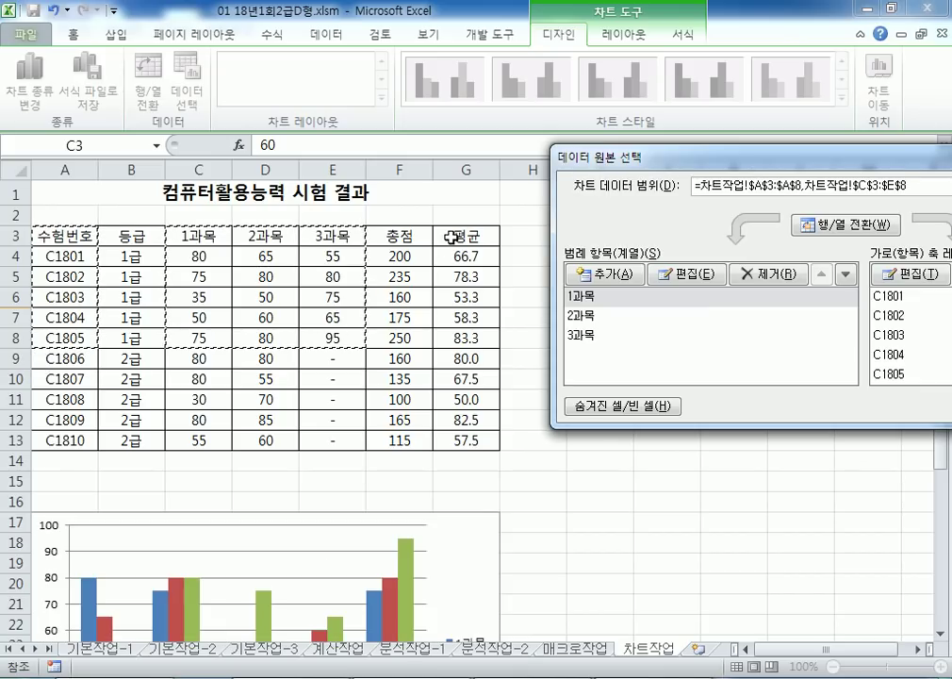
left_click_drag(462, 234, 455, 331)
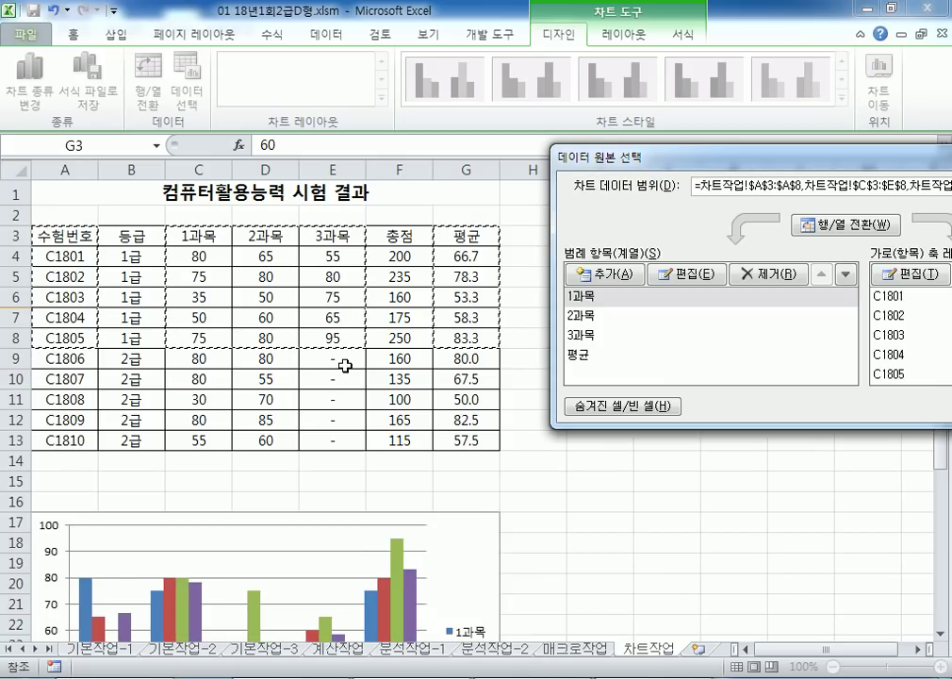
scroll(340, 316, "down", 1)
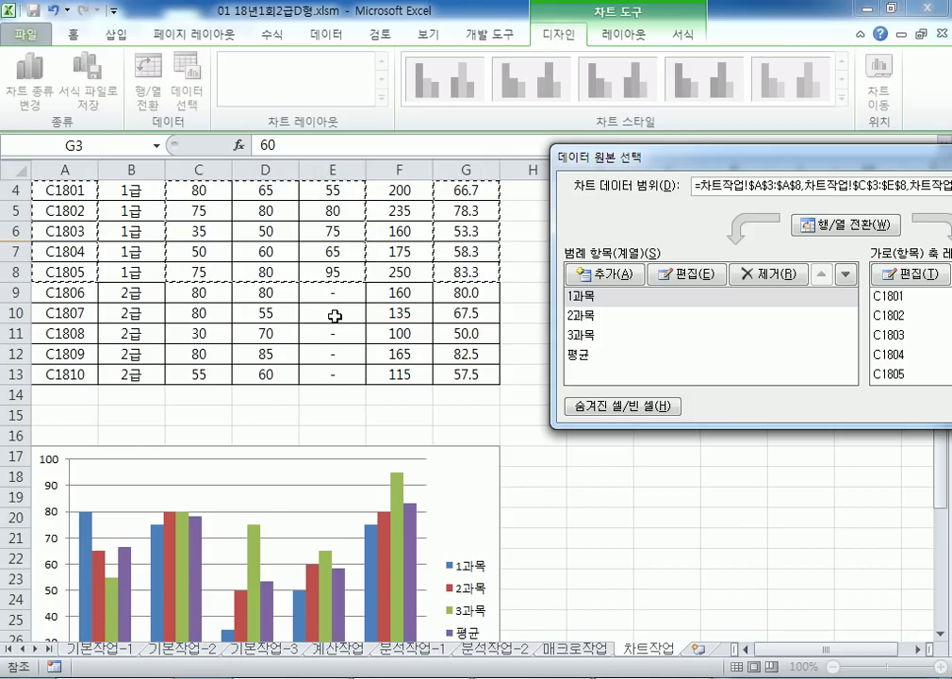
scroll(335, 315, "up", 1)
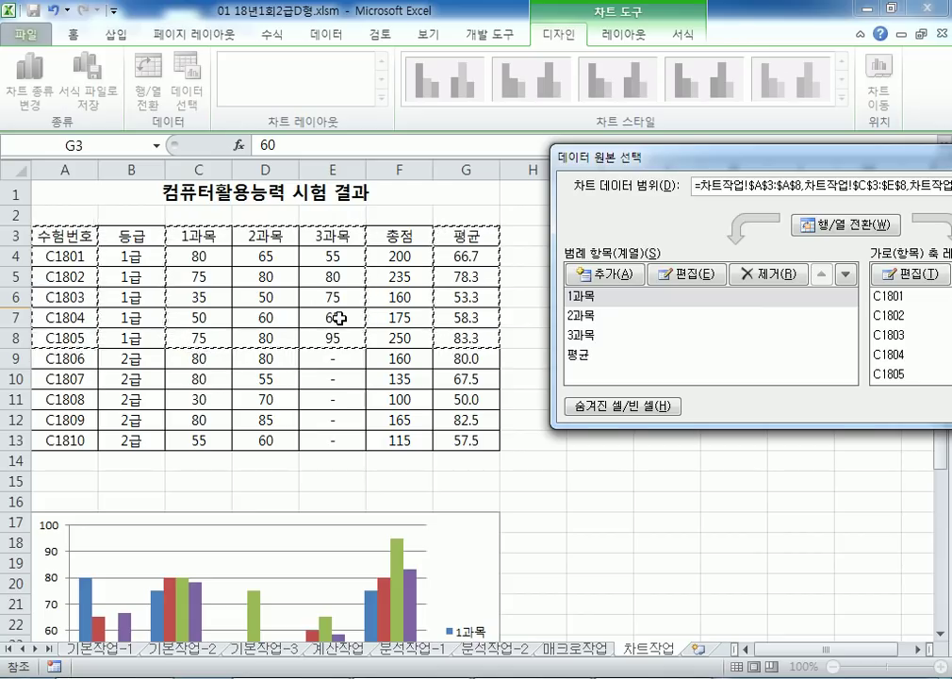
left_click_drag(763, 159, 483, 69)
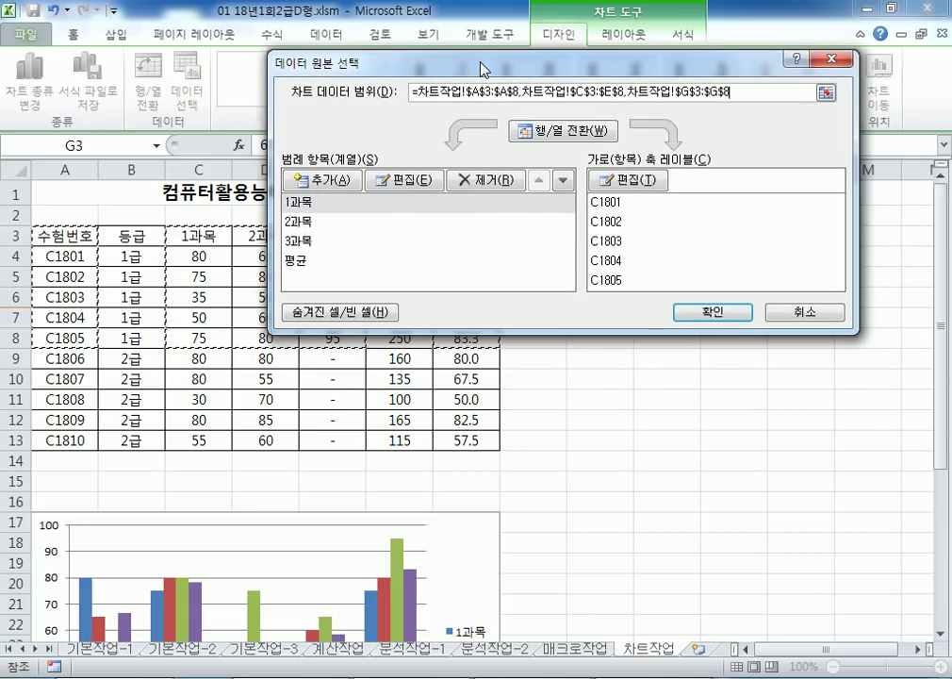
left_click(711, 316)
scroll(451, 481, "down", 5)
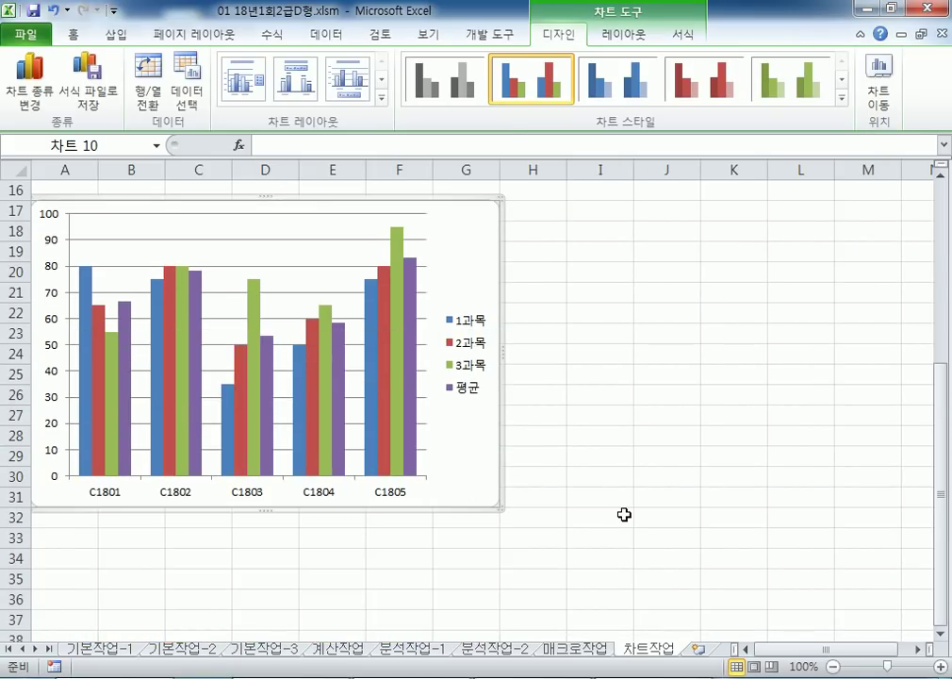
scroll(624, 513, "up", 4)
Change the selected chart's type to Line with Markers
left_click_drag(73, 292, 464, 375)
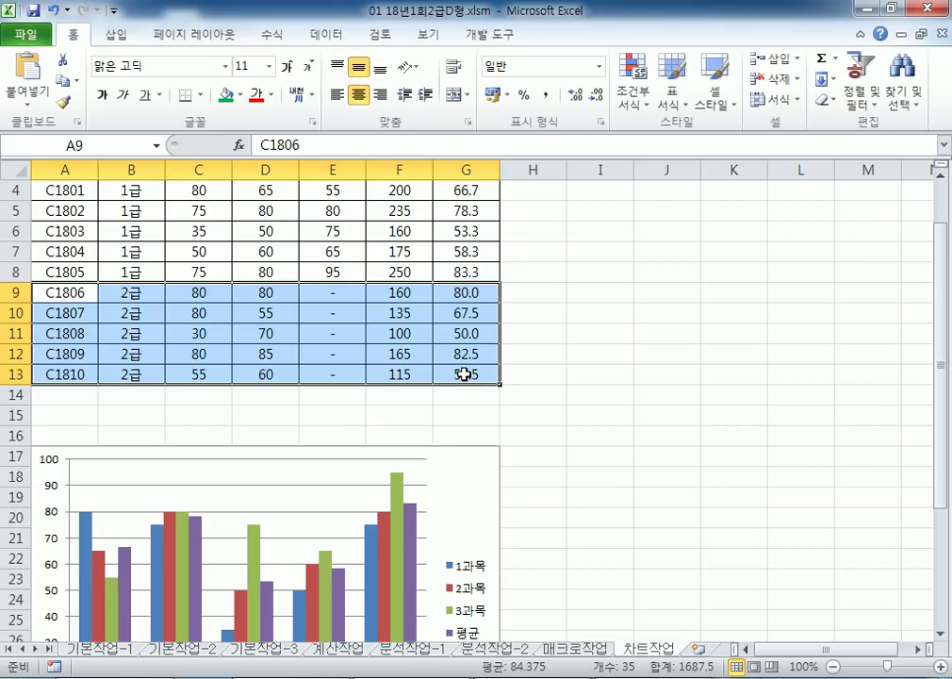
left_click(461, 510)
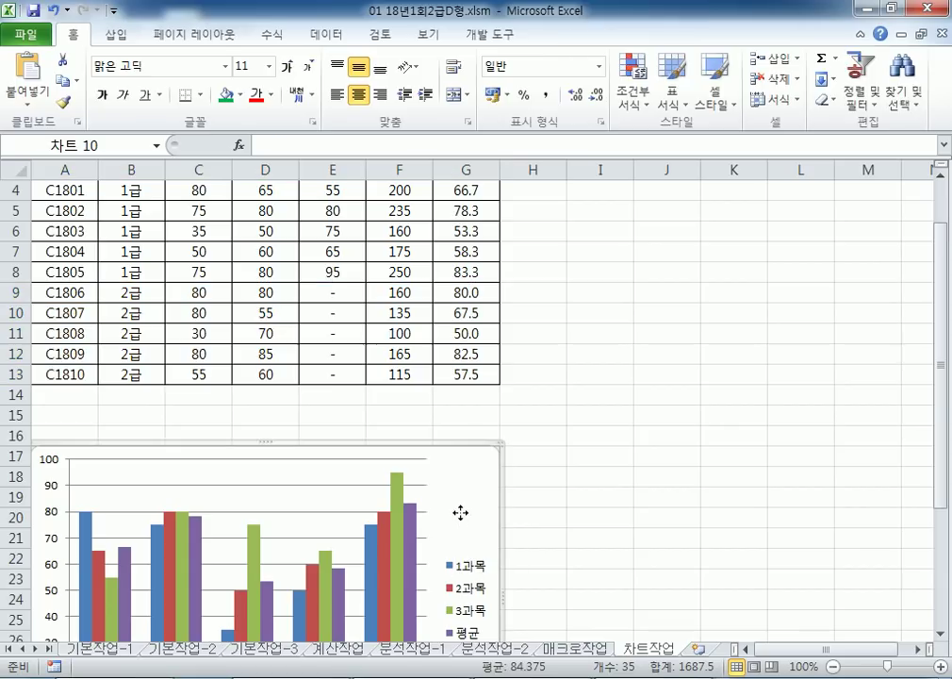
scroll(459, 450, "down", 2)
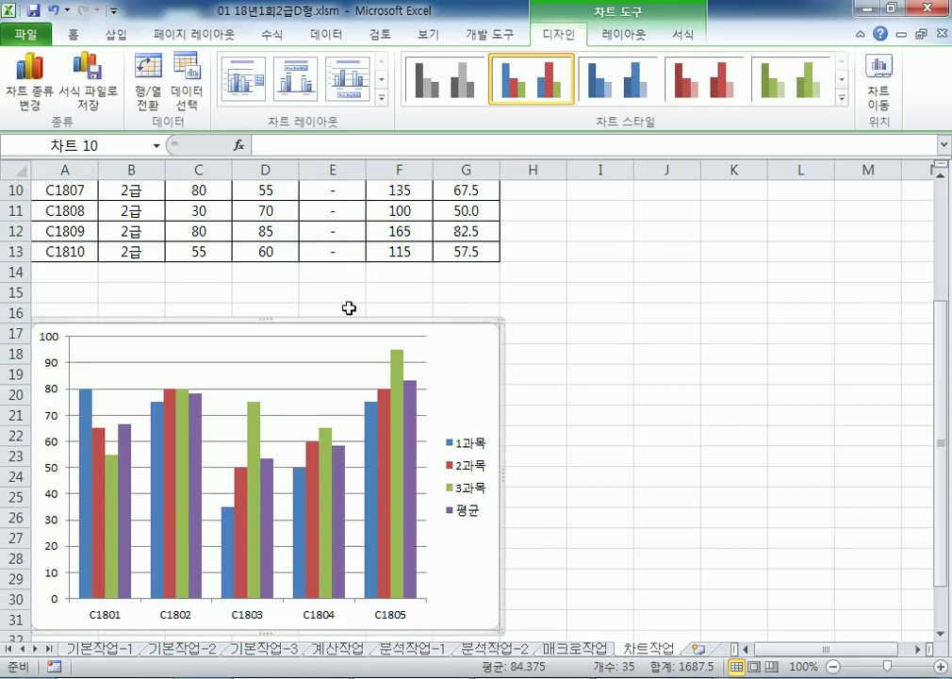
left_click(37, 96)
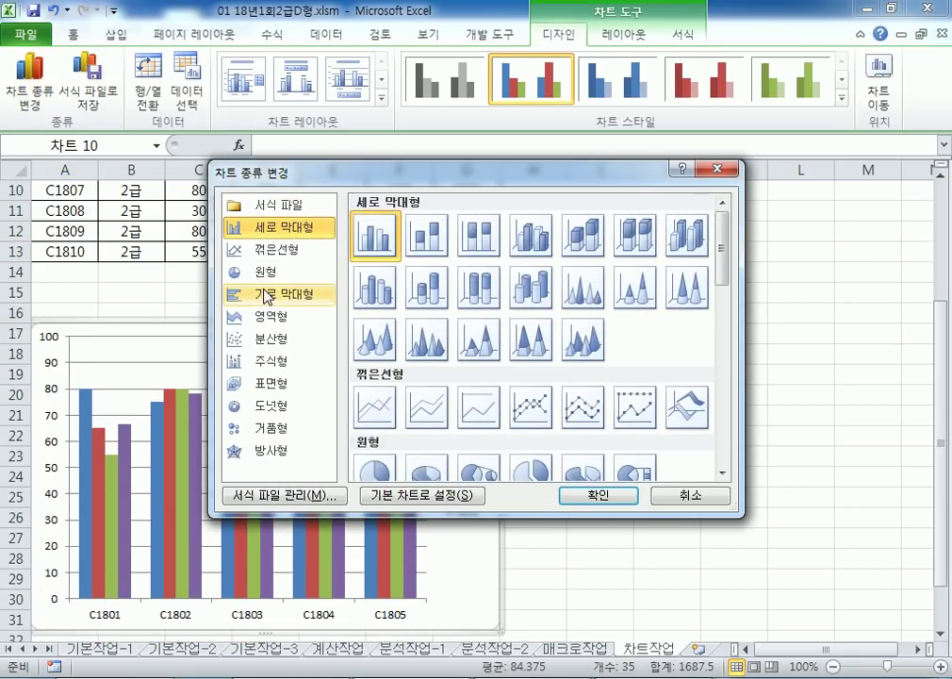
left_click(259, 250)
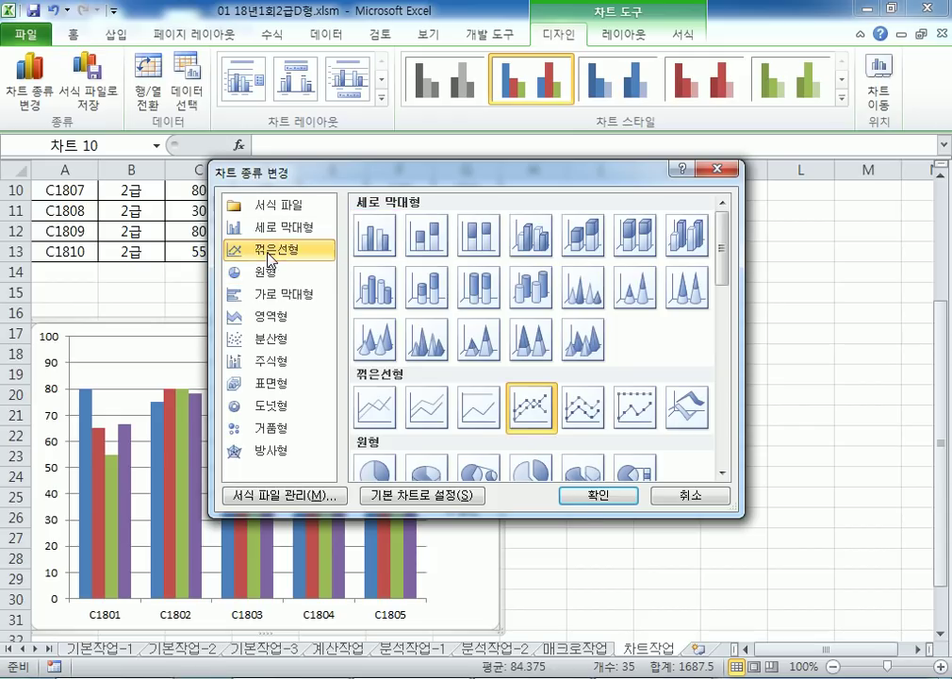
left_click(567, 496)
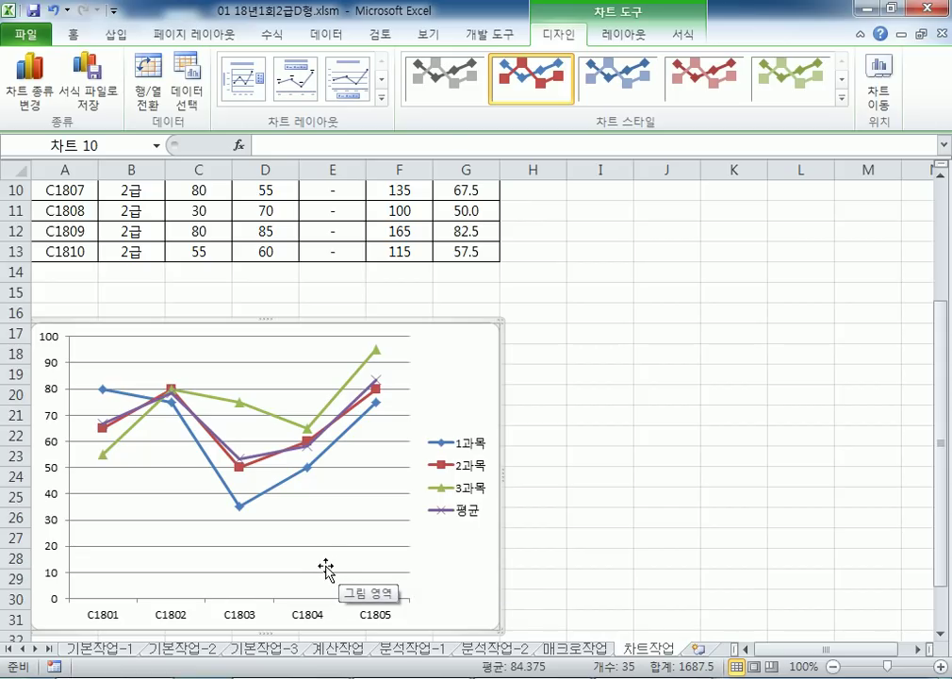
left_click(186, 94)
Remove the 평균 series and confirm, leaving lines for 1과목, 2과목 and 3과목
left_click(294, 259)
left_click(482, 180)
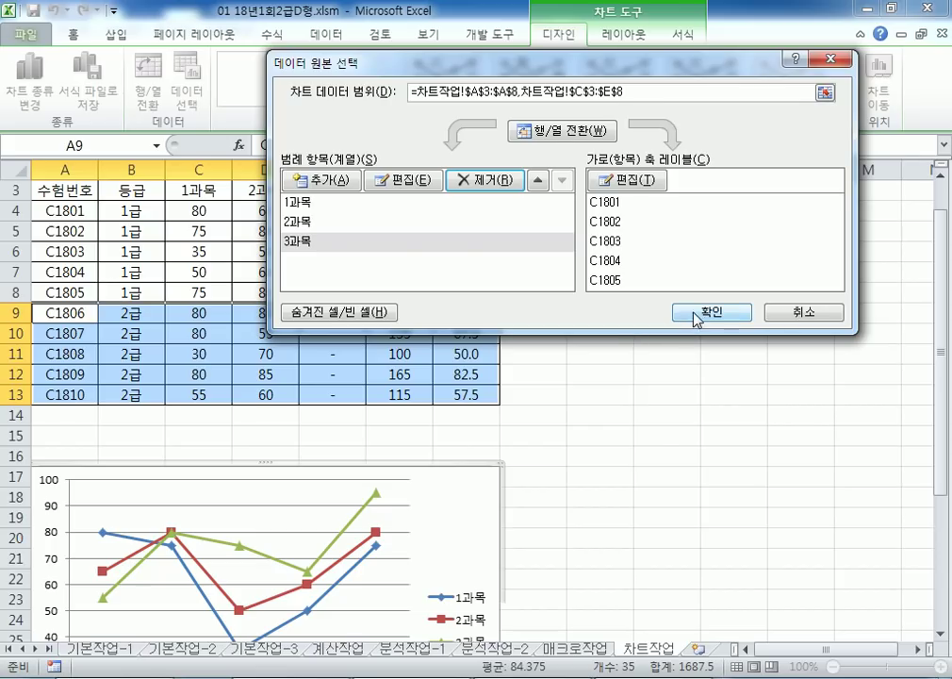
left_click(680, 315)
scroll(612, 355, "down", 2)
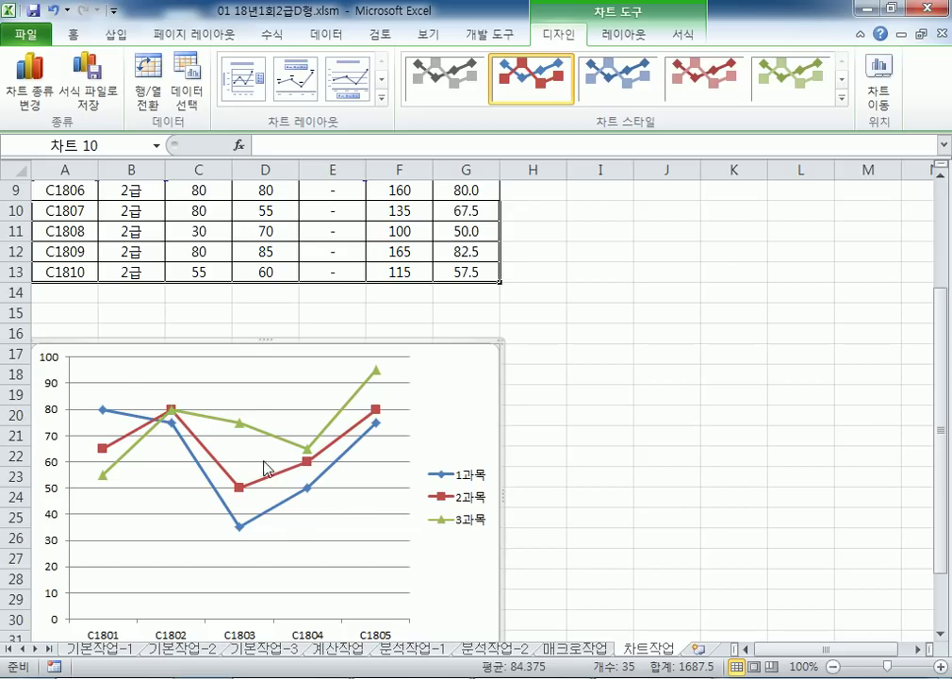
scroll(182, 529, "down", 2)
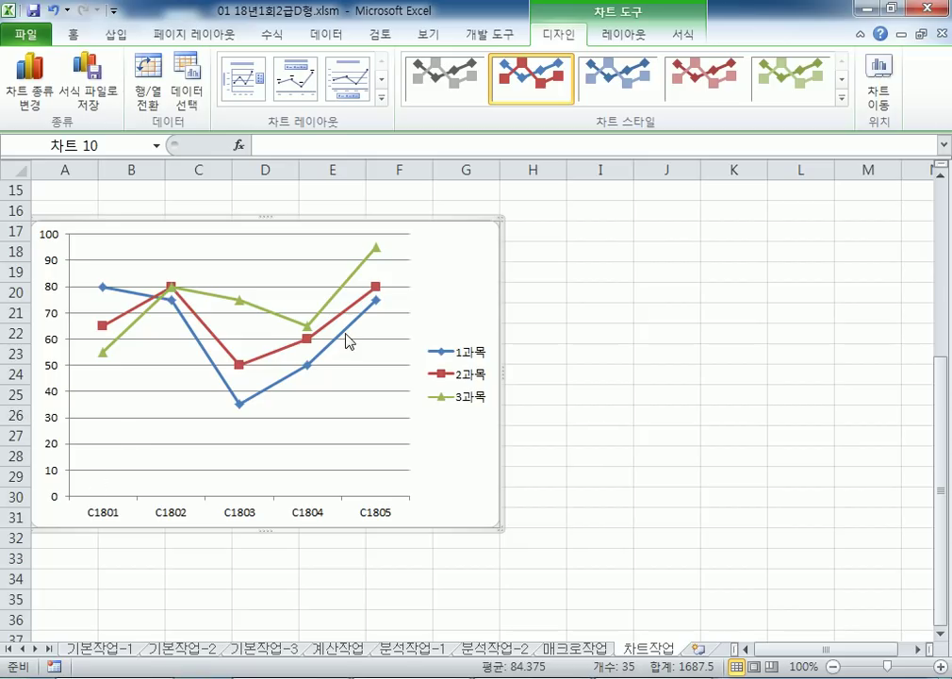
Open the chart formatting panel and select the vertical value axis
double_click(450, 282)
left_click_drag(283, 100, 517, 64)
left_click(361, 263)
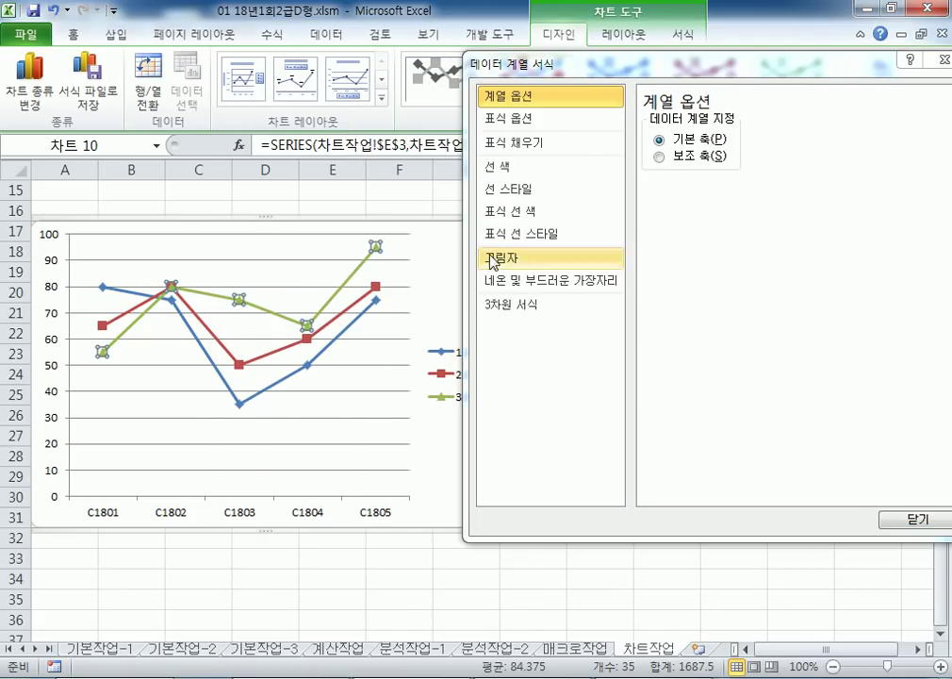
left_click(434, 293)
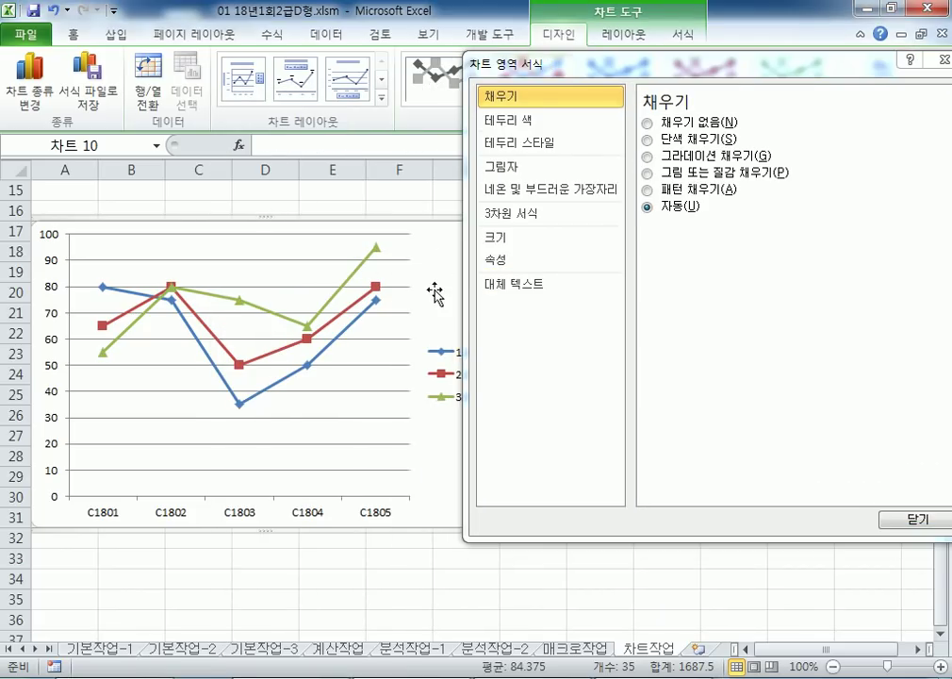
left_click(45, 254)
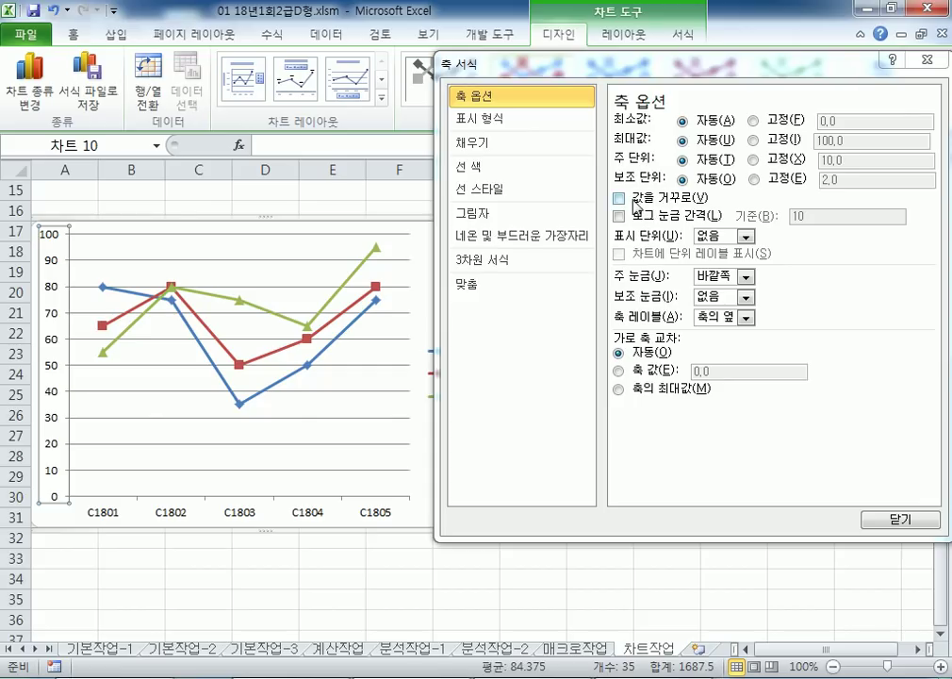
Try reversed value order with a fixed minimum of 30, then undo both, keeping Format Axis open
left_click(620, 198)
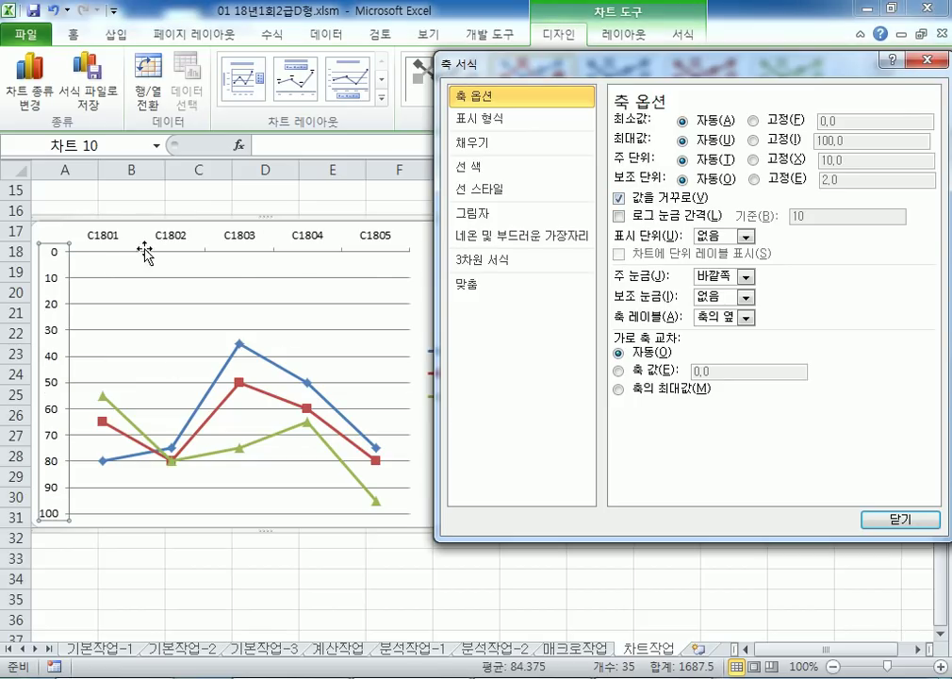
left_click_drag(515, 71, 619, 64)
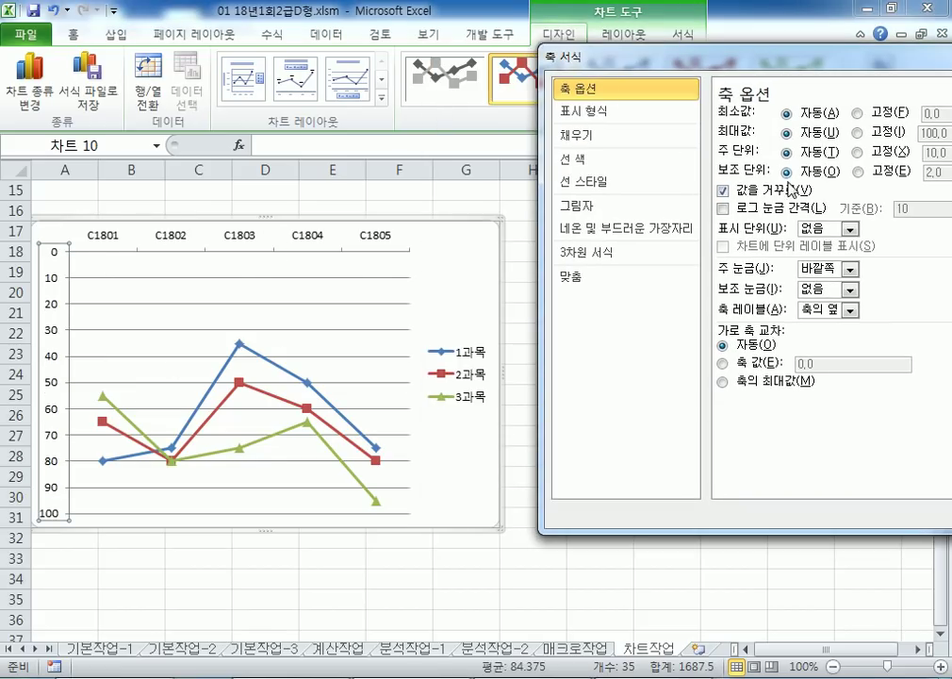
left_click(734, 193)
left_click(735, 193)
left_click_drag(795, 73, 708, 78)
left_click(815, 119)
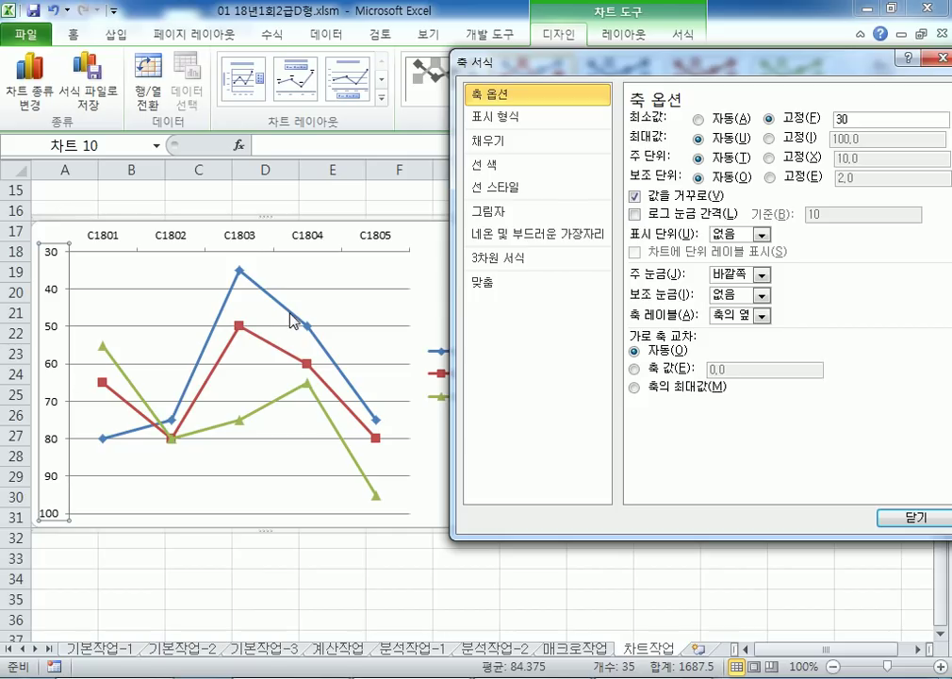
mouse_move(293, 318)
left_click_drag(777, 69, 604, 67)
key("Escape")
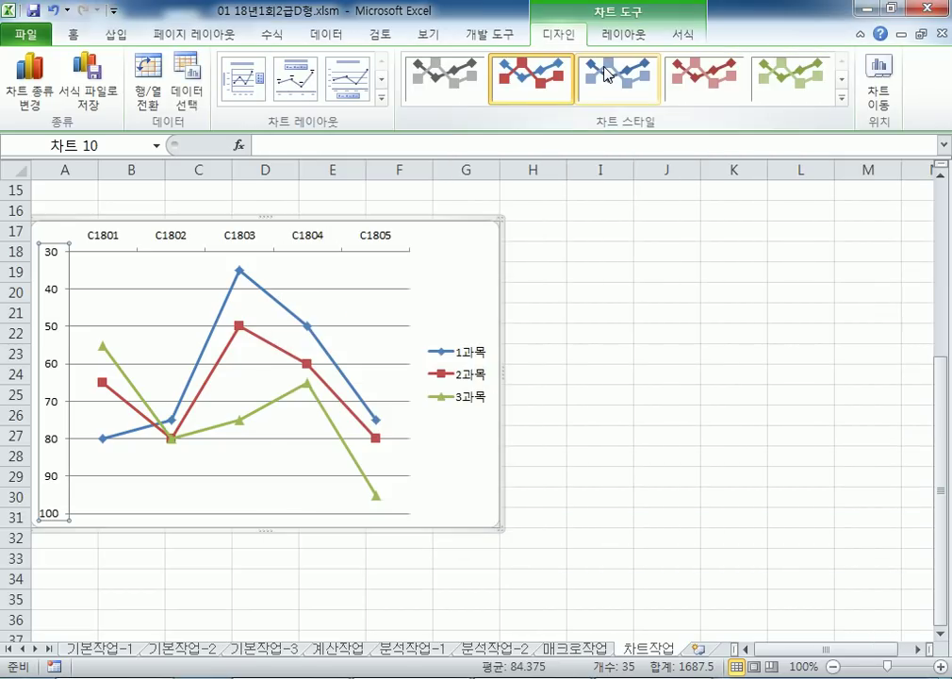
key("ctrl+z")
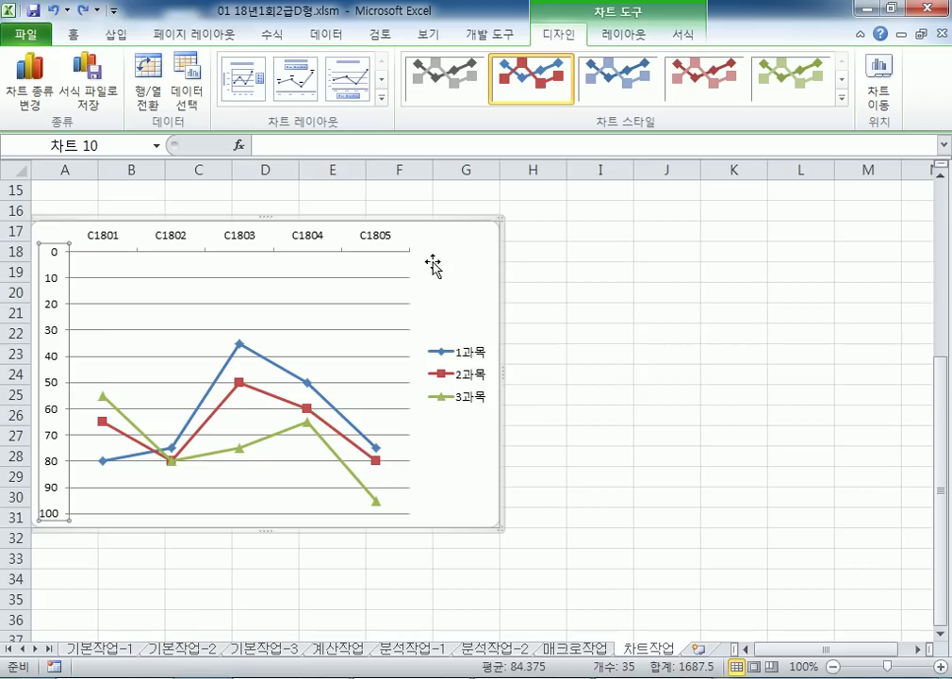
double_click(54, 309)
left_click(461, 195)
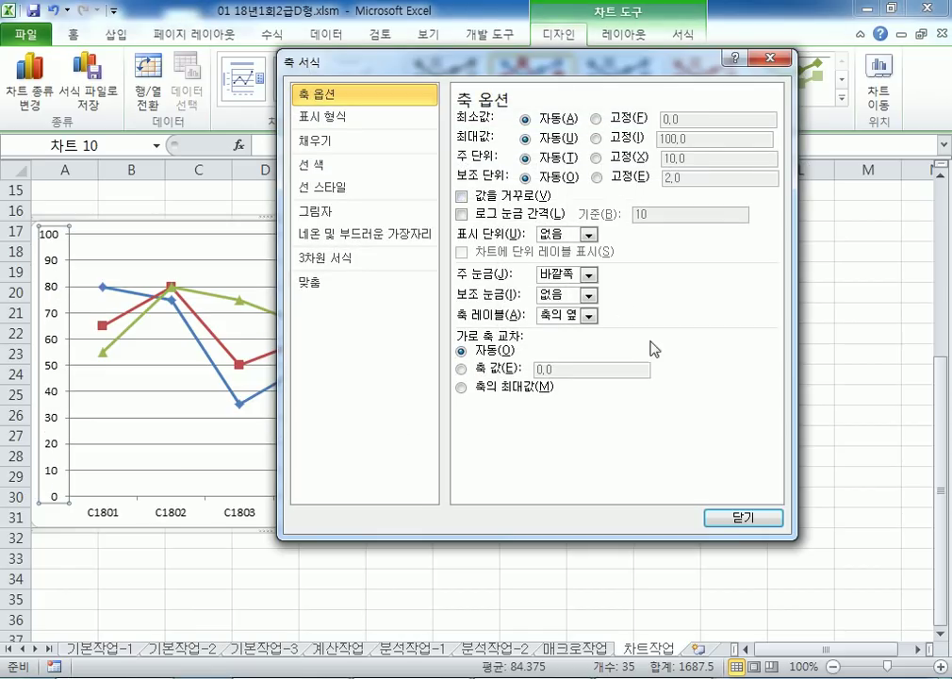
Close the Format Axis dialog, leaving the 0–100 value axis unchanged
left_click(735, 518)
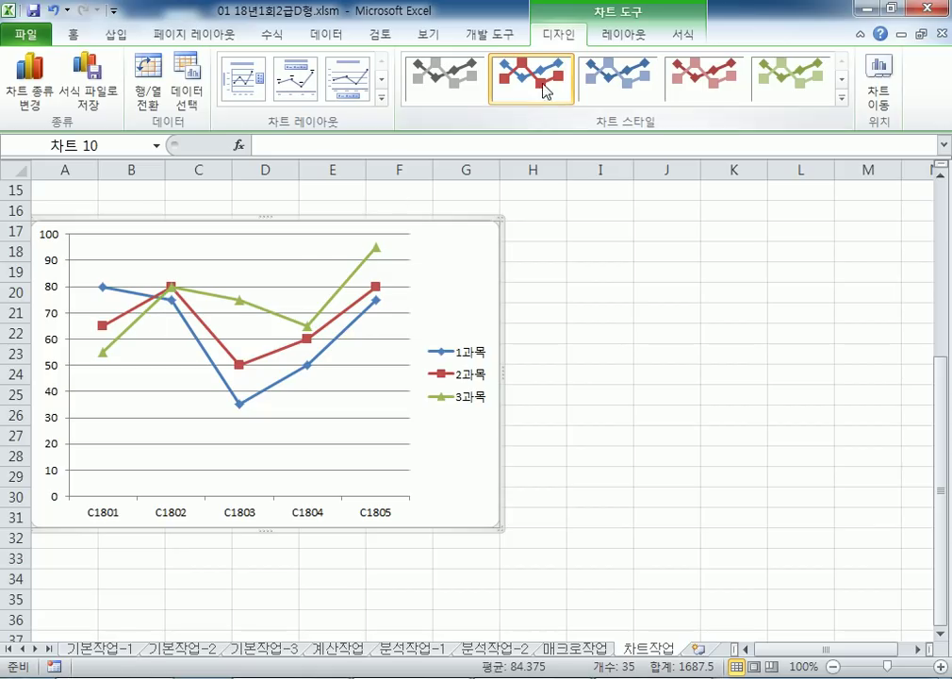
Add an above-chart title reading '컴퓨터활용능력1급 과목별 득점'
left_click(620, 38)
left_click(307, 101)
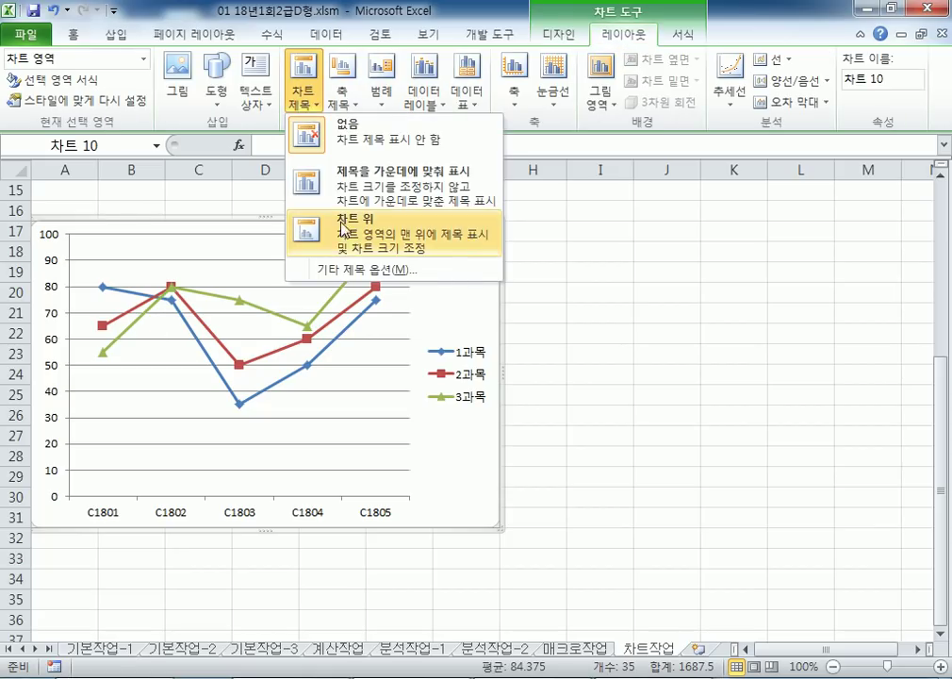
left_click(347, 248)
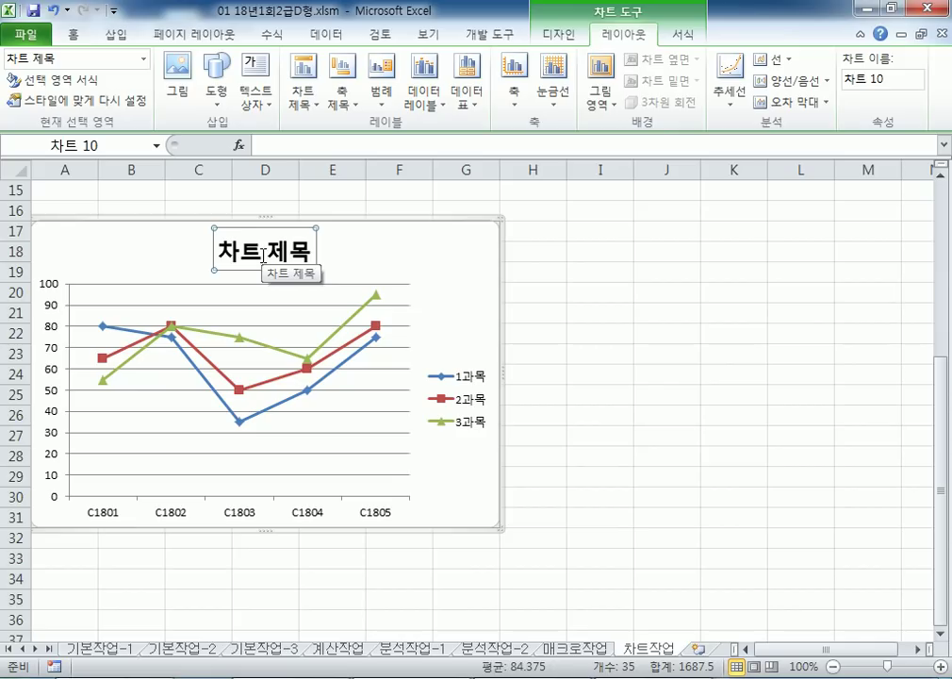
left_click(264, 253)
type("컴퓨터호활용능려")
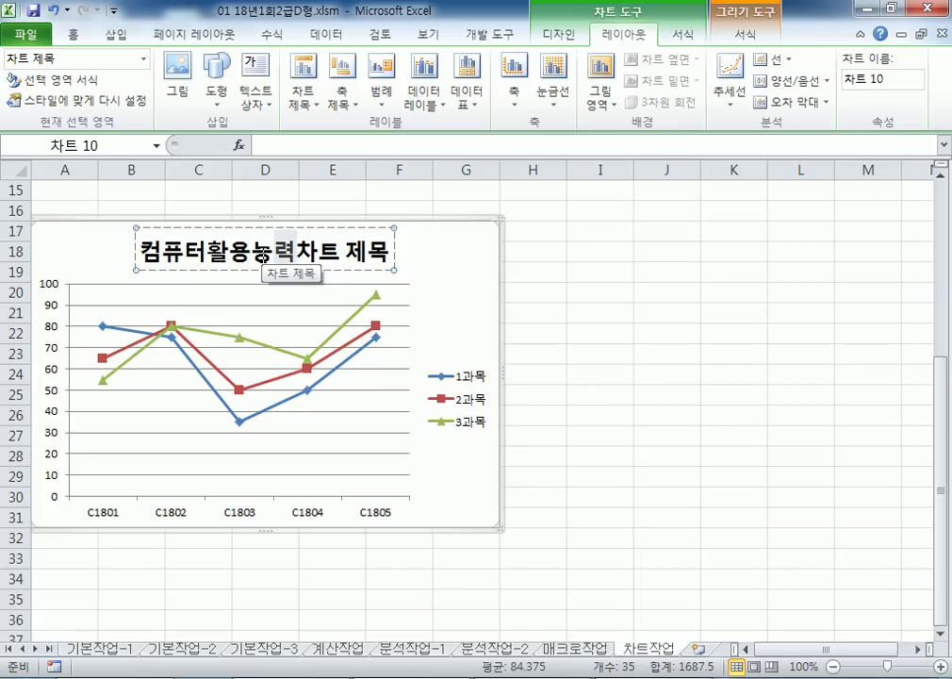
type("1급 과모")
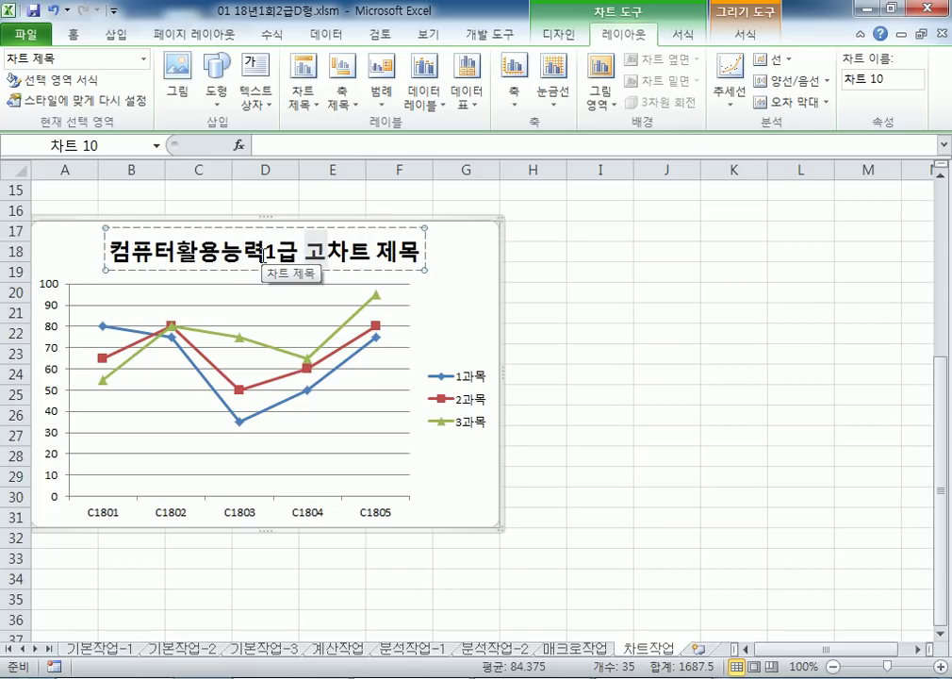
type("목별 득점")
key("Delete")
key("Delete")
key("Delete")
key("Delete")
key("Delete")
key("Escape")
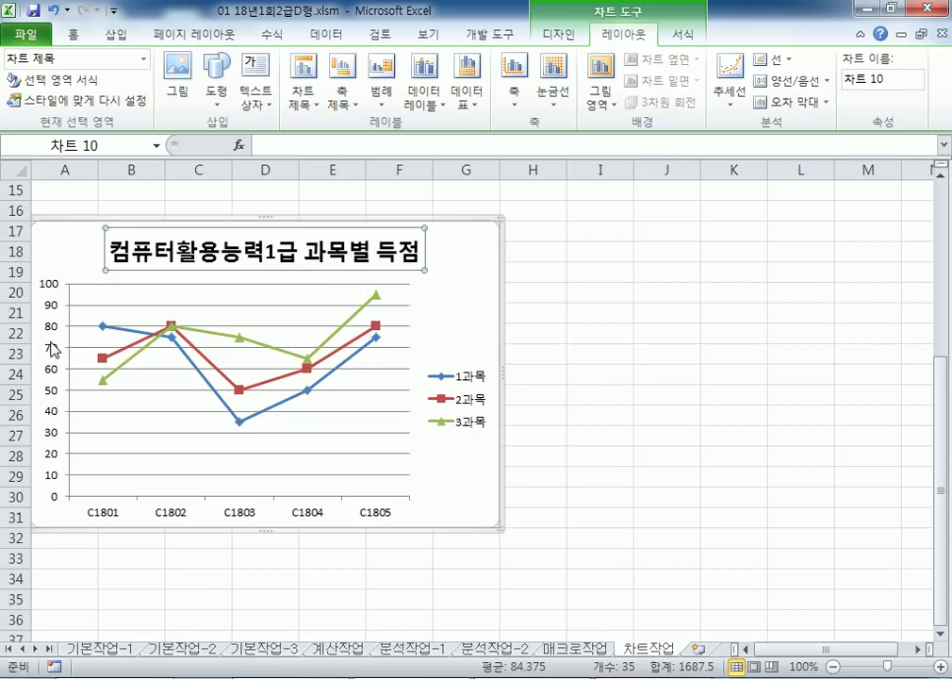
Add a vertical title '점수' to the primary value axis
left_click(356, 97)
mouse_move(453, 147)
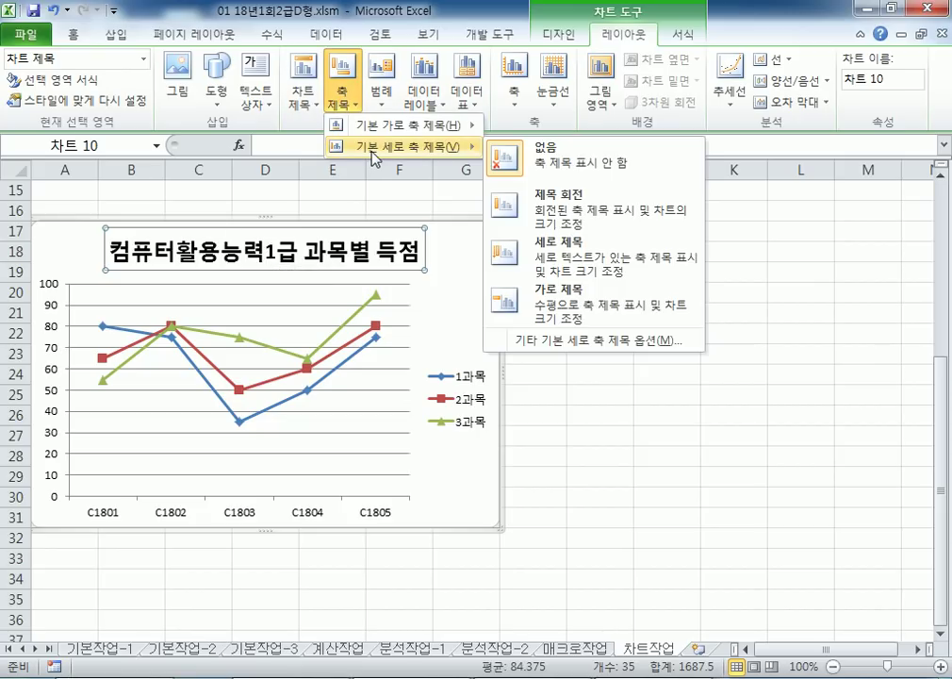
left_click(549, 260)
type("점수")
key("Delete")
key("Delete")
key("Delete")
key("Delete")
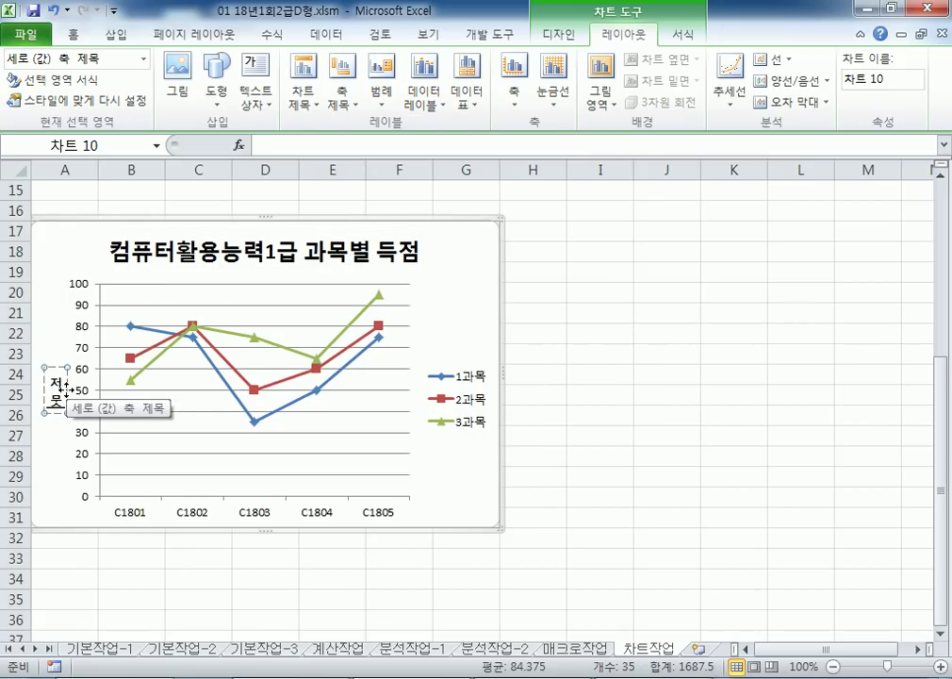
key("BackSpace")
key("BackSpace")
key("BackSpace")
key("BackSpace")
type("점수")
left_click(68, 395)
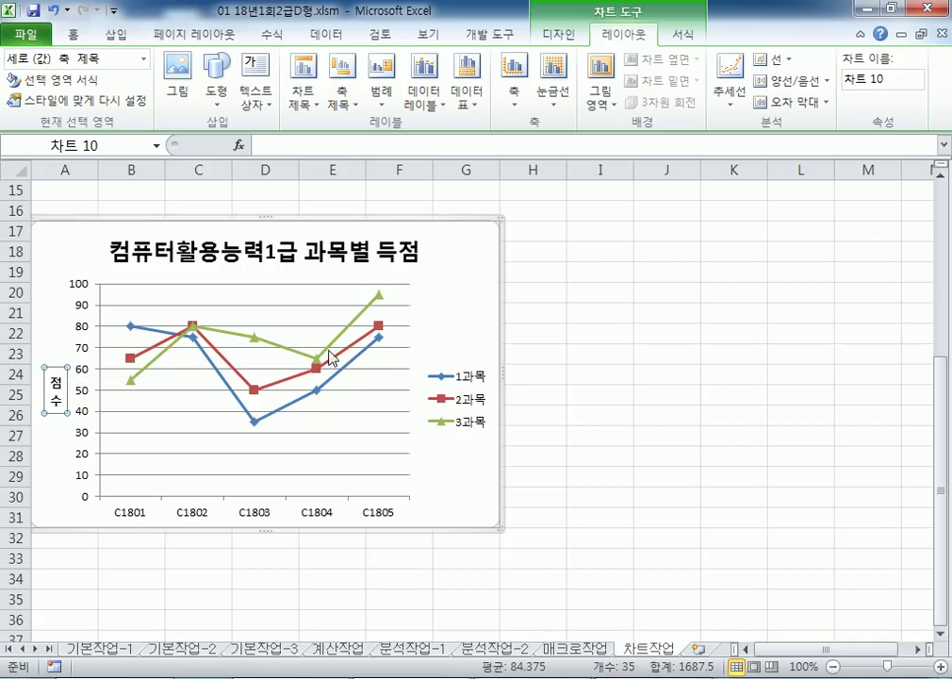
Select the 3과목 line's C1805 point and show its 95 data label on the right
left_click(379, 298)
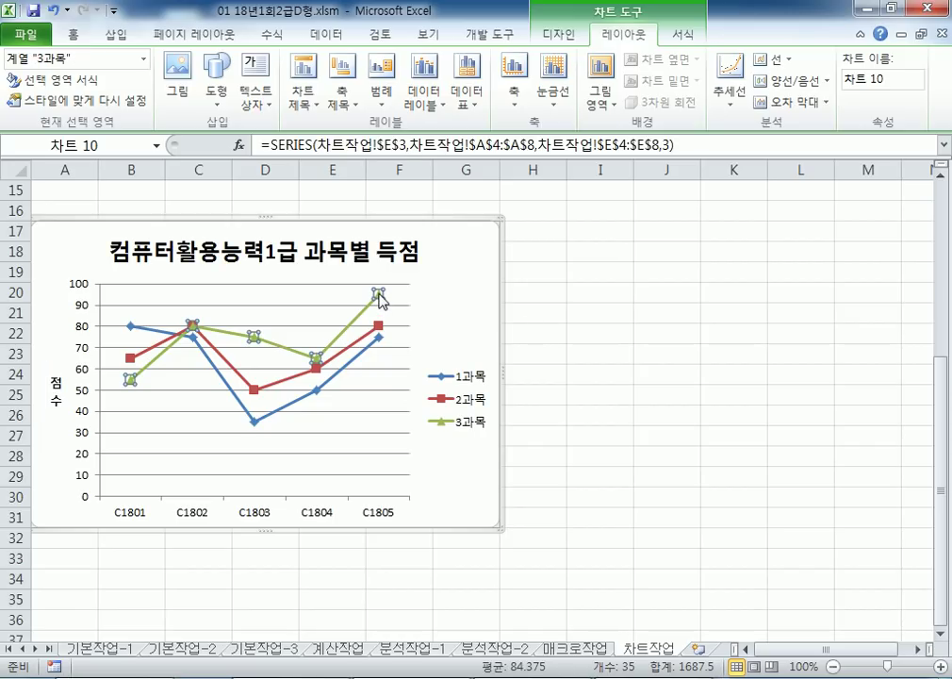
left_click(379, 298)
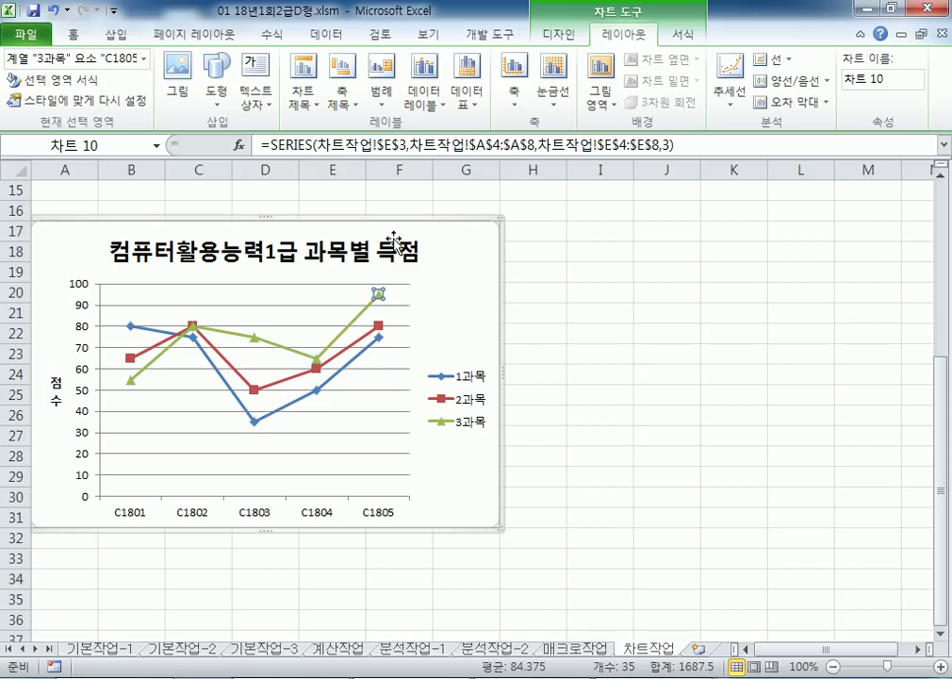
left_click(429, 93)
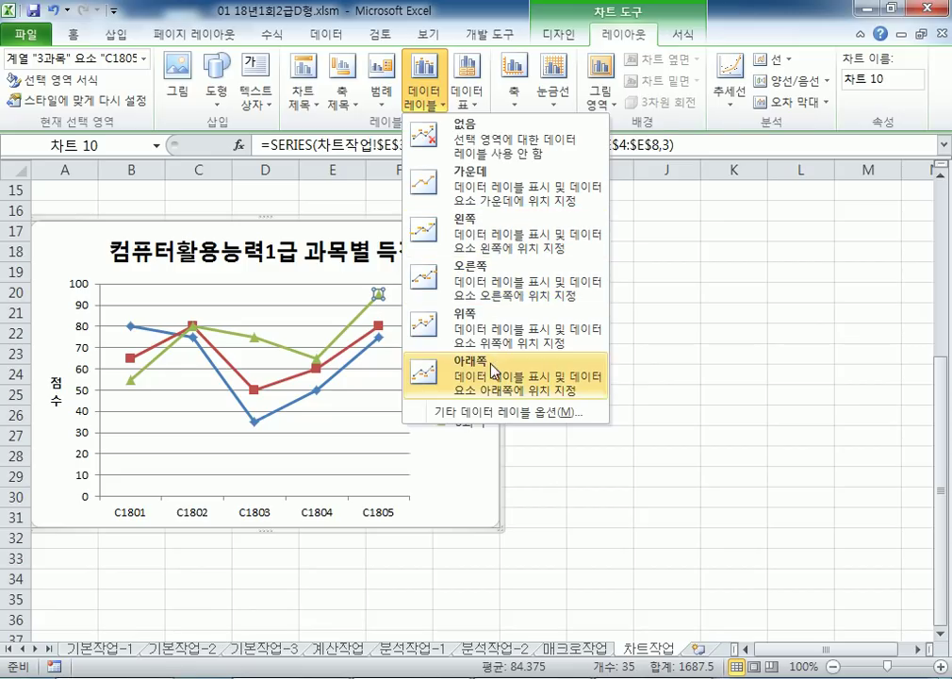
left_click(446, 300)
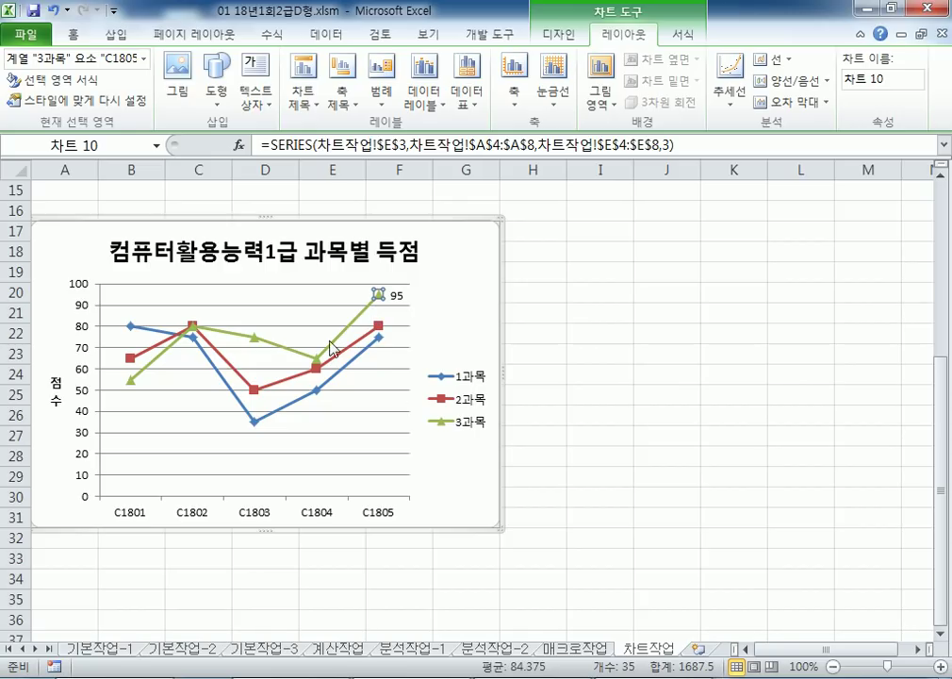
left_click(332, 298)
left_click(379, 296)
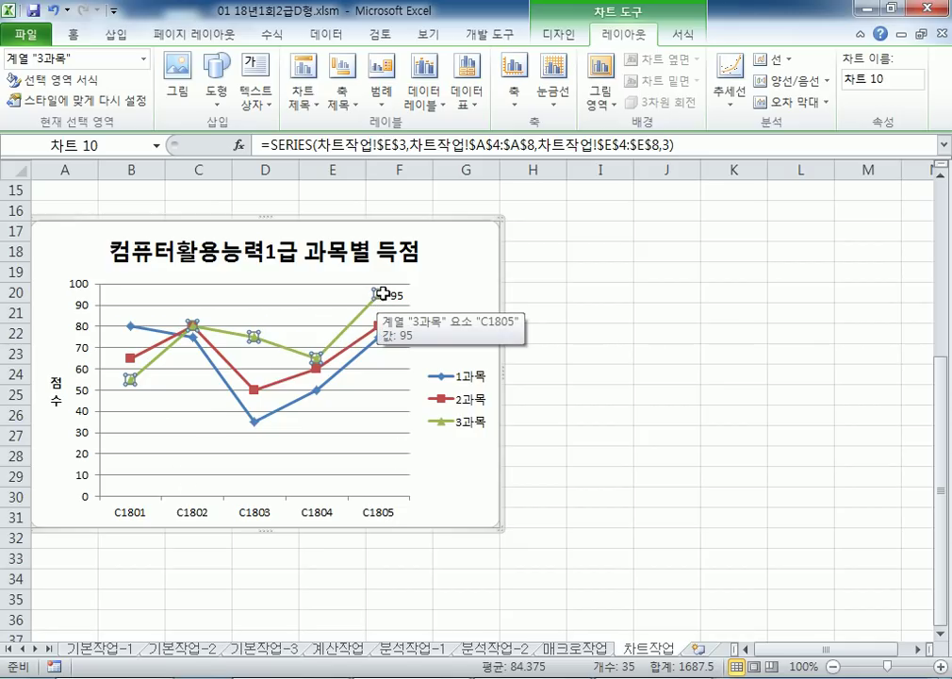
left_click(379, 294)
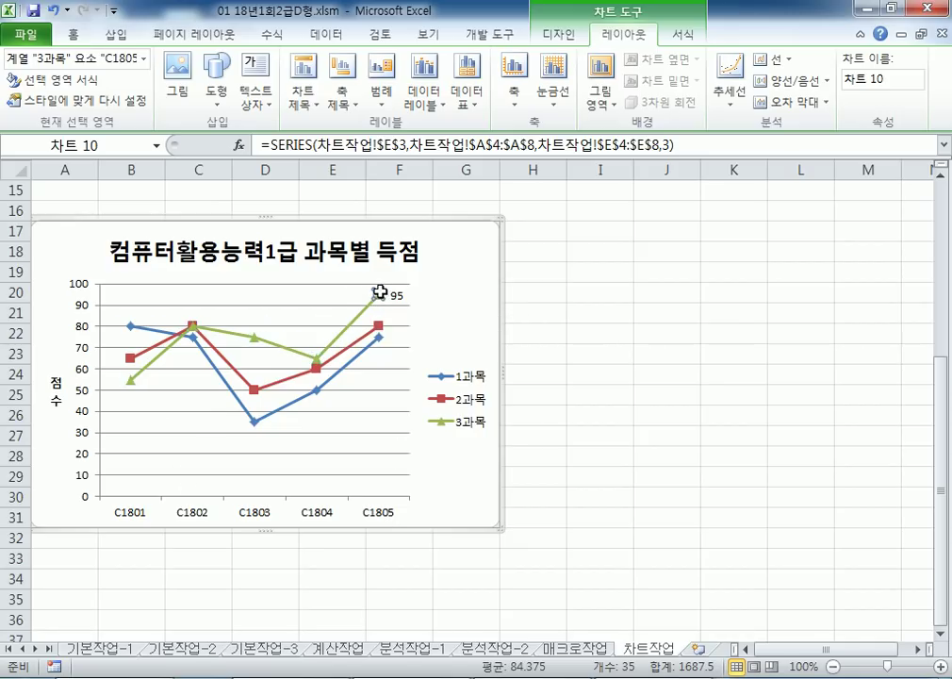
left_click(439, 106)
left_click(436, 104)
left_click(435, 104)
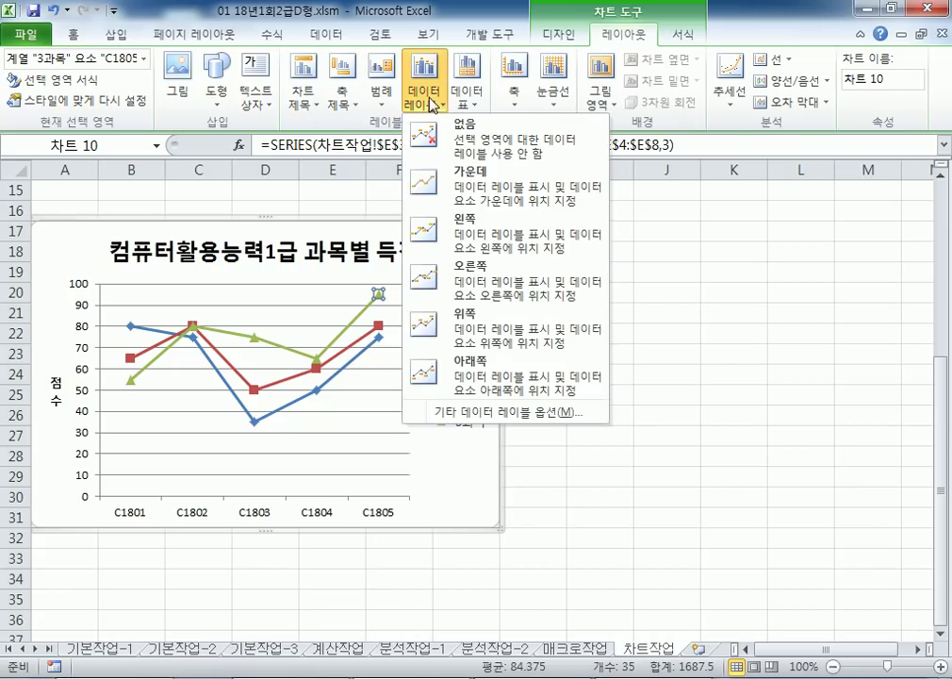
left_click(480, 281)
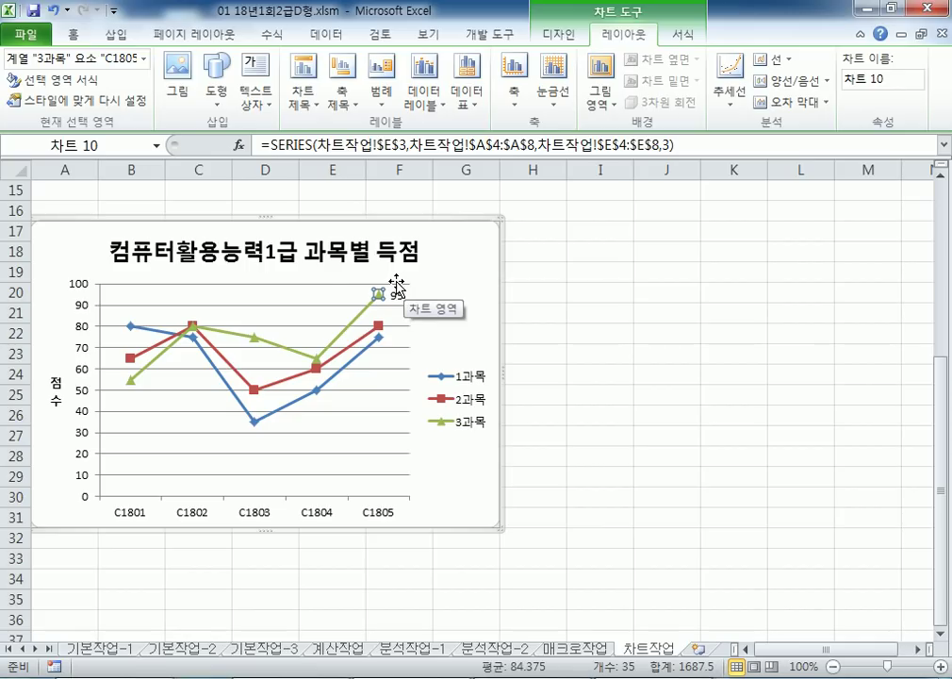
Give the value axis a fixed minimum of 30 and values in reverse order
left_click(87, 309)
double_click(87, 309)
left_click_drag(386, 65, 486, 49)
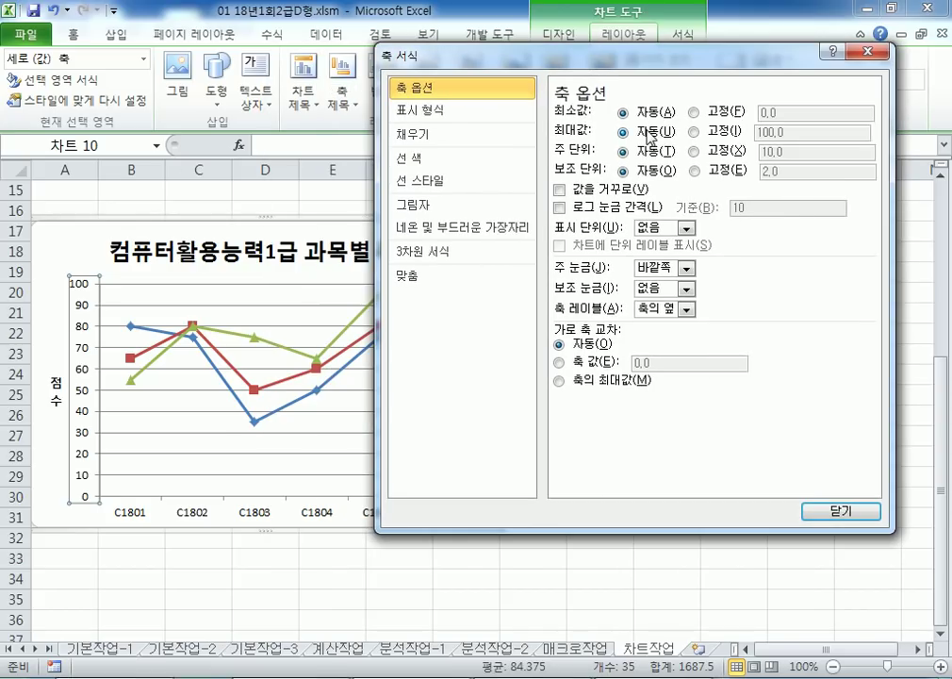
left_click(694, 110)
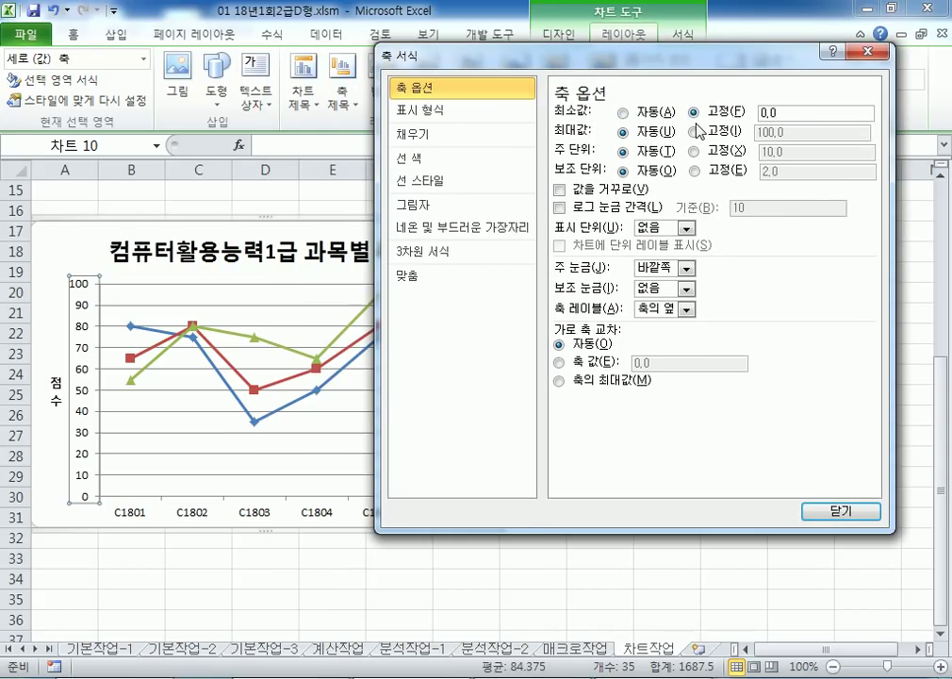
key("BackSpace")
key("BackSpace")
key("BackSpace")
type("30")
left_click(561, 191)
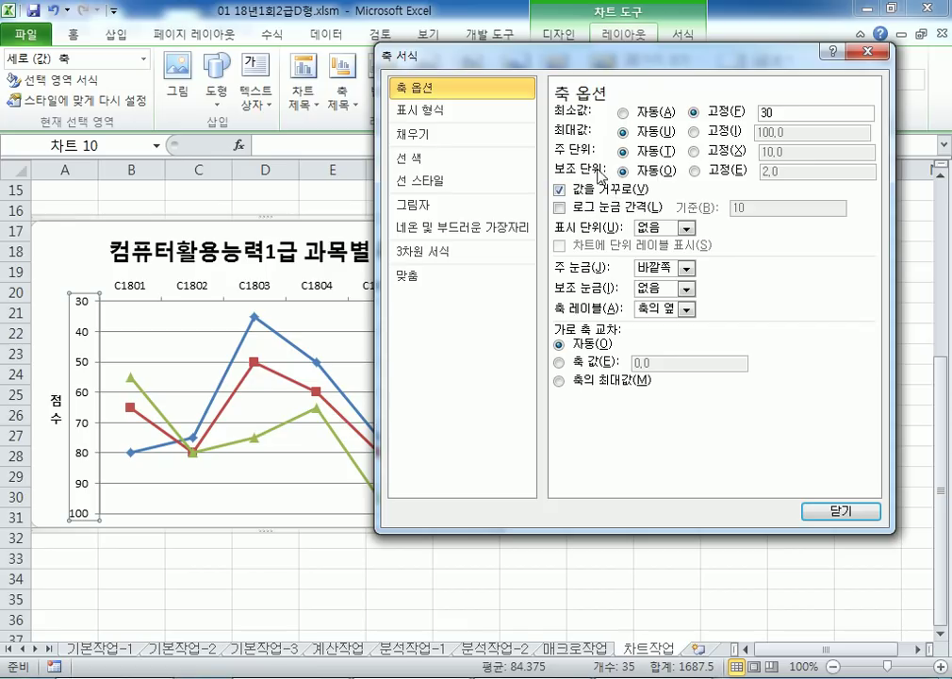
left_click_drag(493, 53, 554, 50)
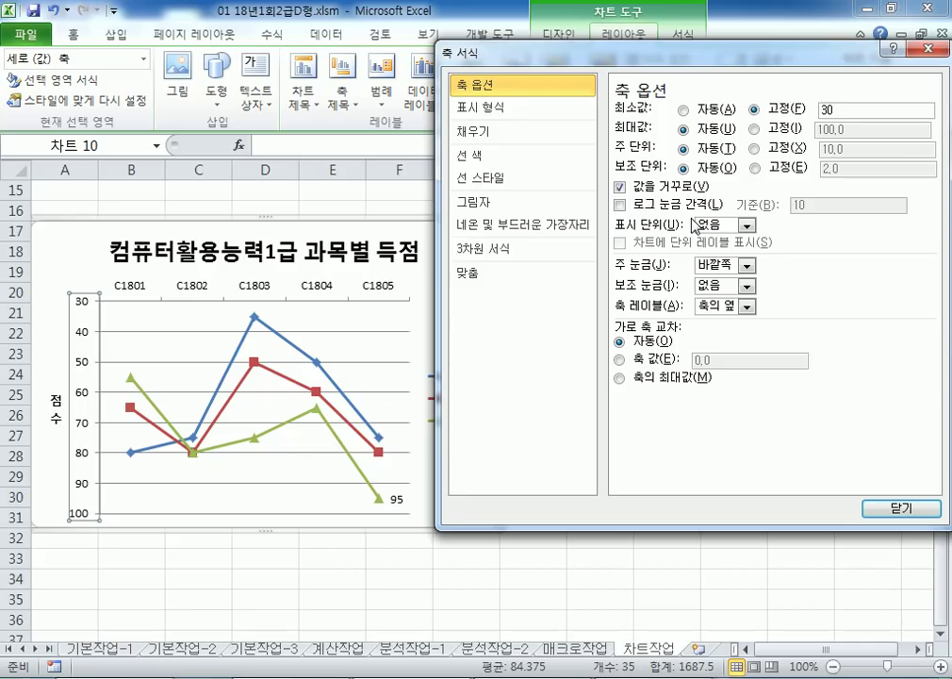
left_click(891, 510)
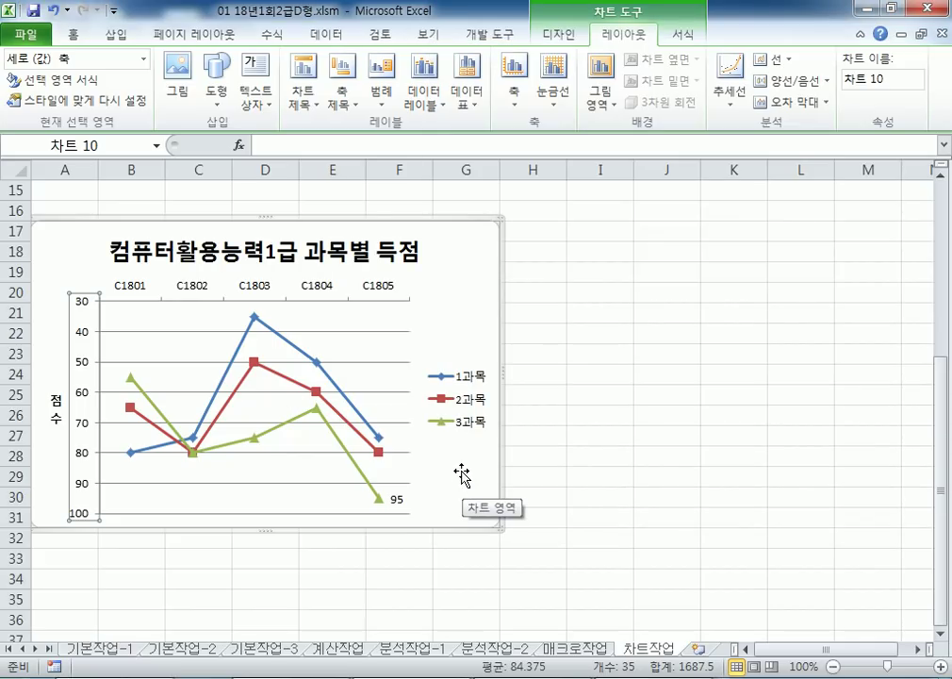
left_click(464, 269)
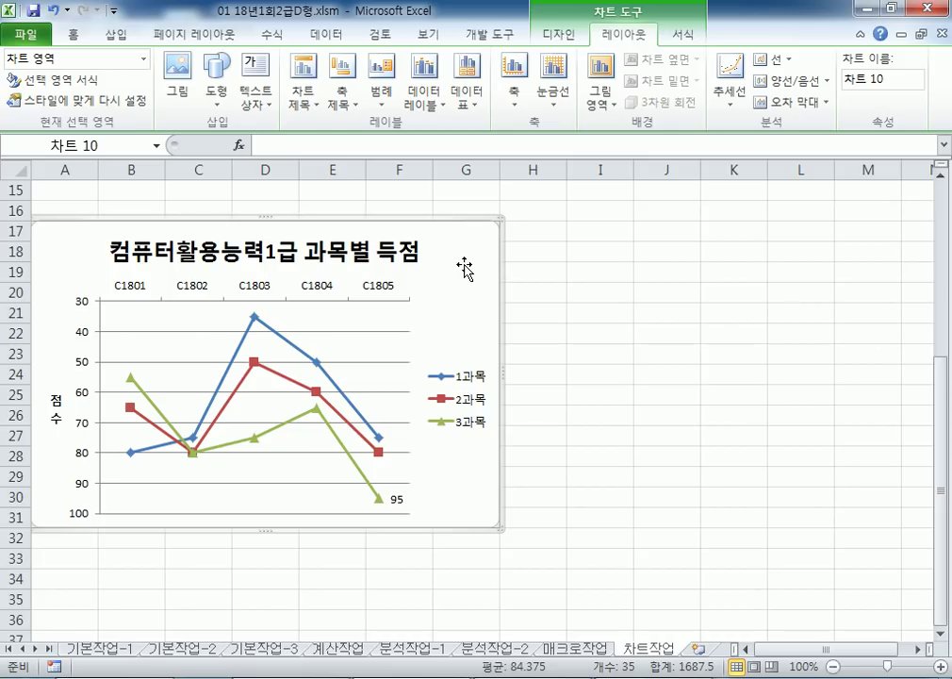
double_click(86, 334)
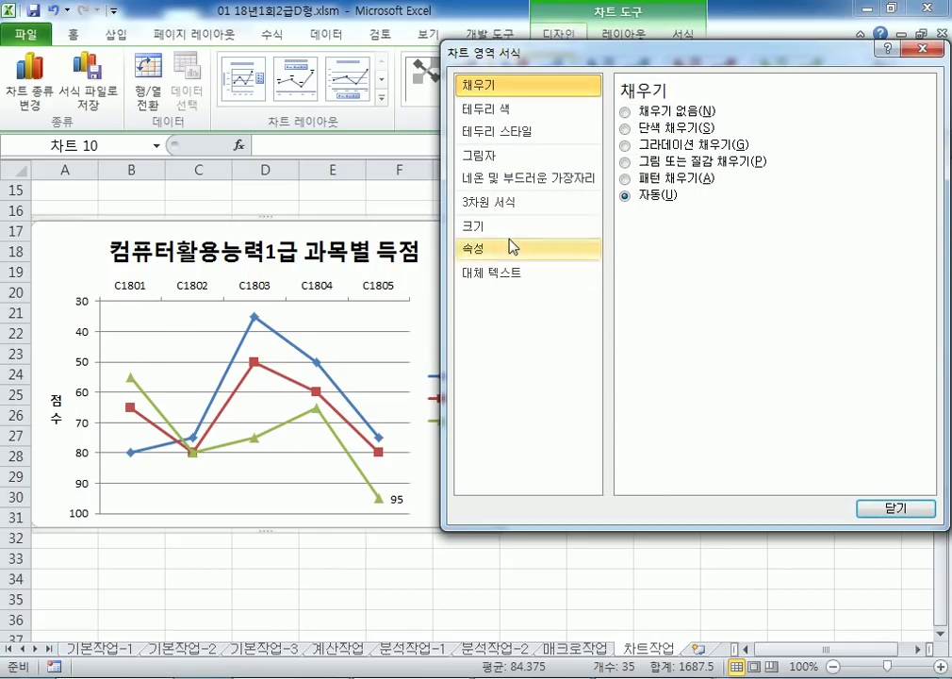
left_click(68, 294)
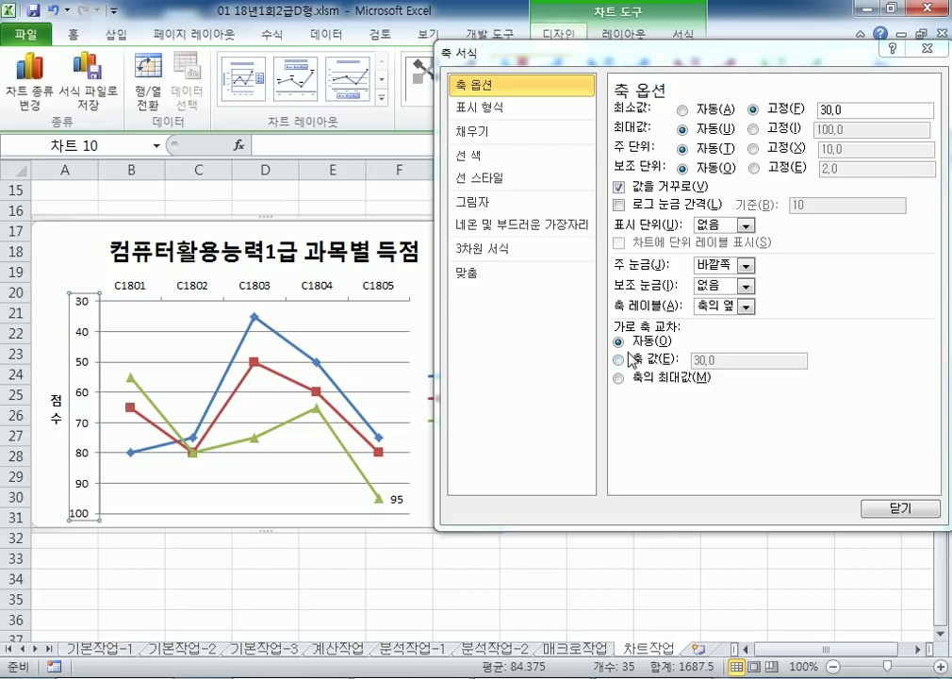
left_click(895, 508)
left_click(637, 289)
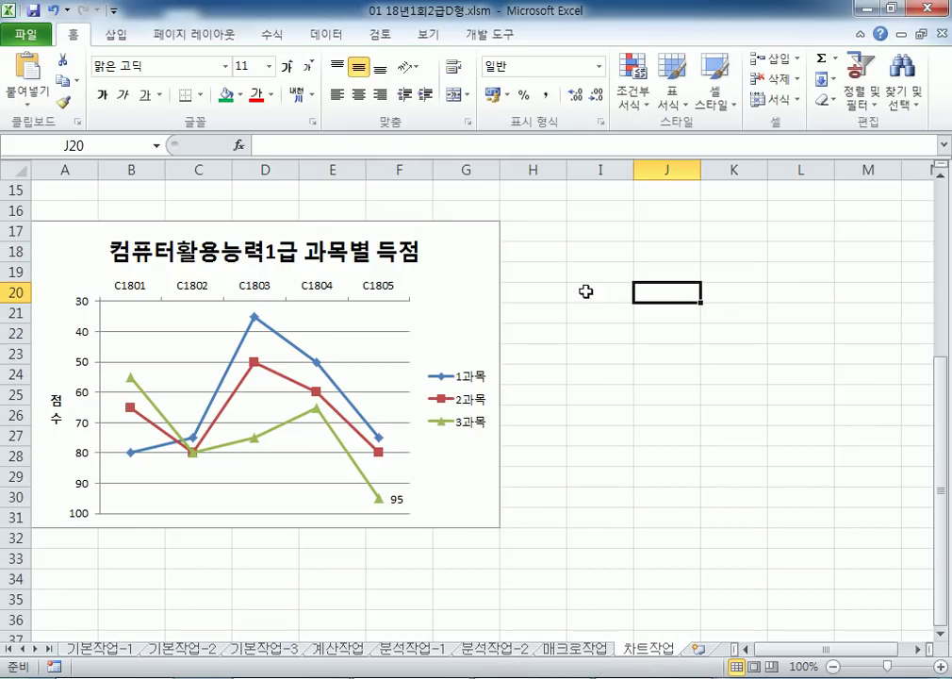
left_click(476, 254)
left_click(620, 307)
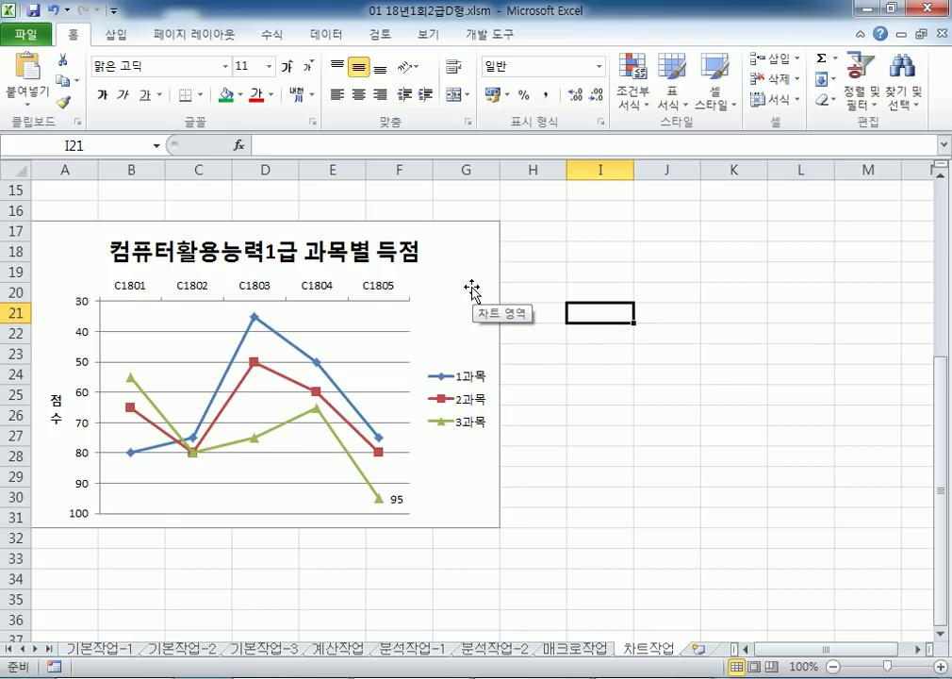
left_click(472, 286)
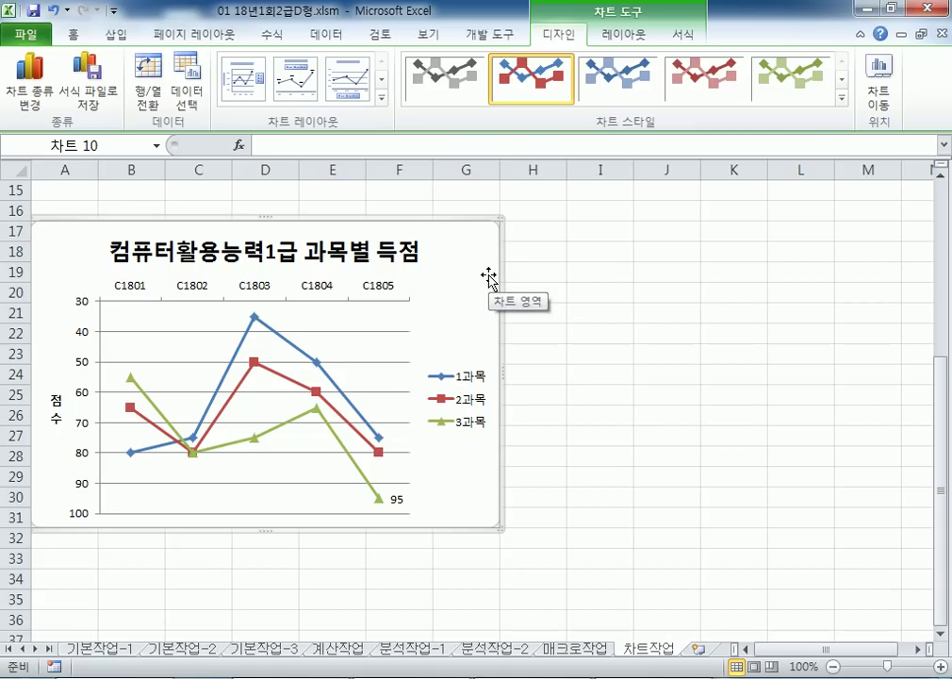
Deselect the chart and switch to the Windows Explorer Computer window
left_click(702, 312)
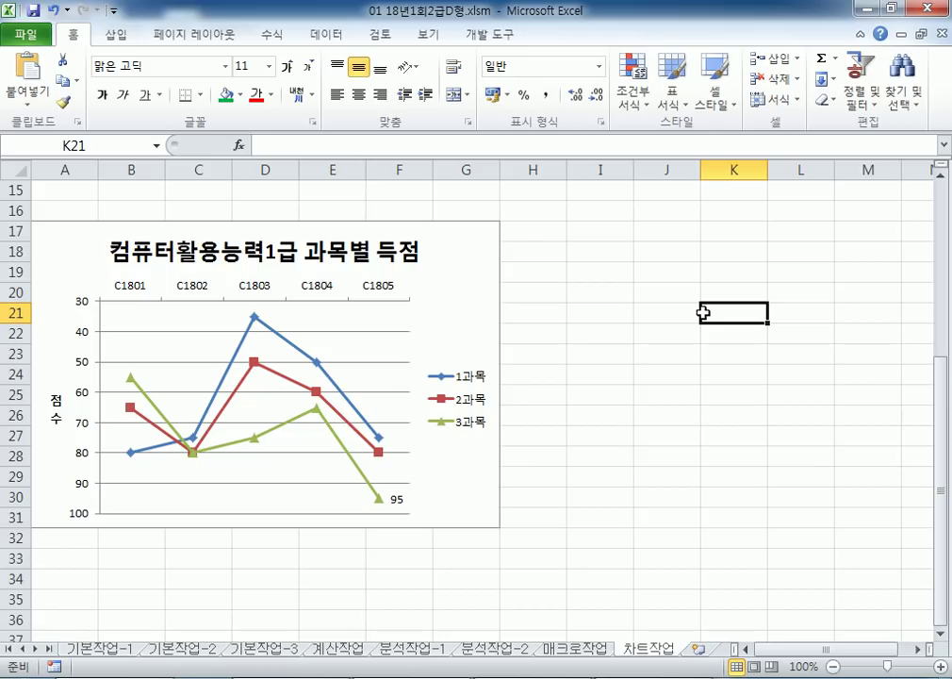
left_click(110, 676)
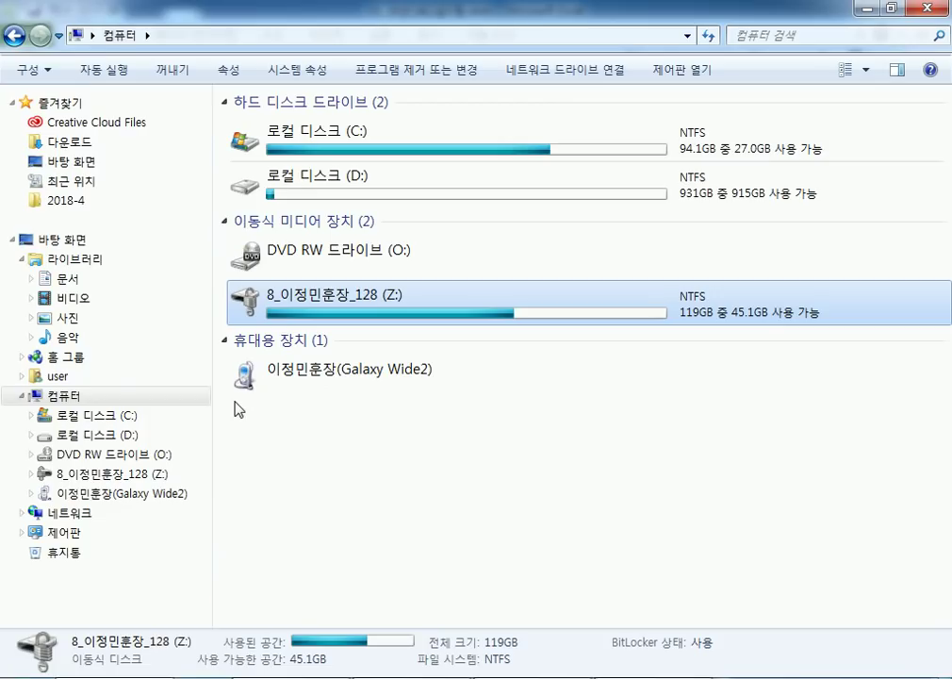
Browse Z: > 자격증 > 대한상공회의소 > 컴퓨터활용능력 > 과년도문제_컴활2급실기 > 과년도문제
double_click(285, 316)
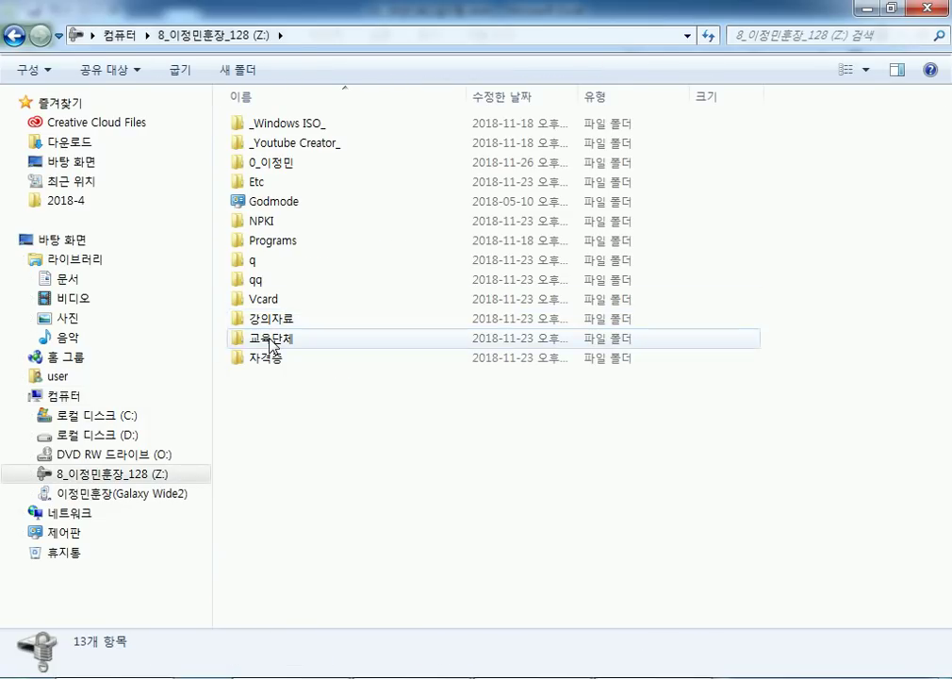
double_click(272, 358)
left_click(275, 167)
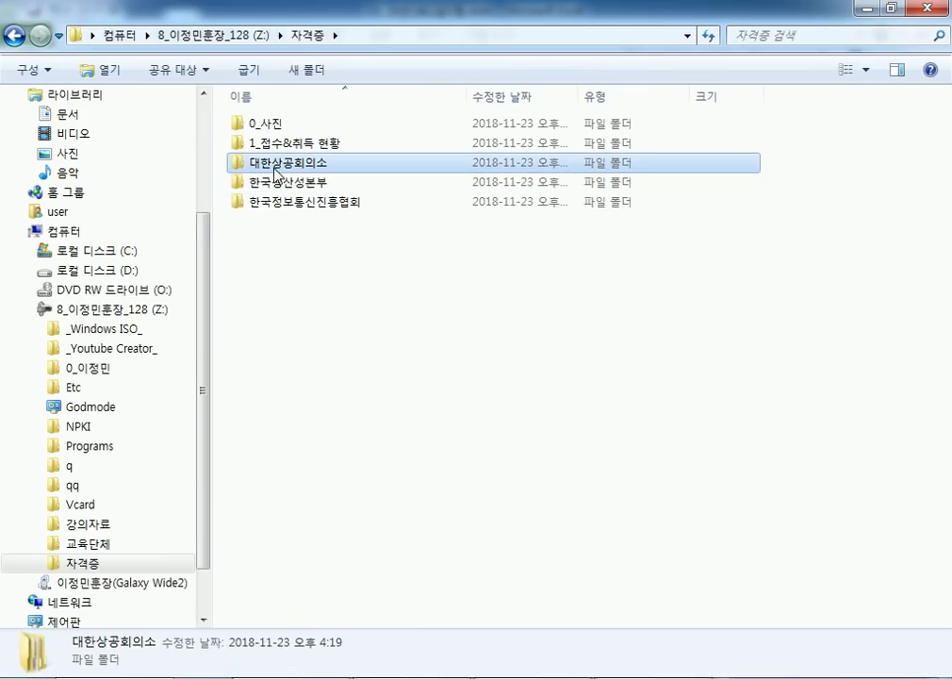
double_click(275, 170)
double_click(276, 185)
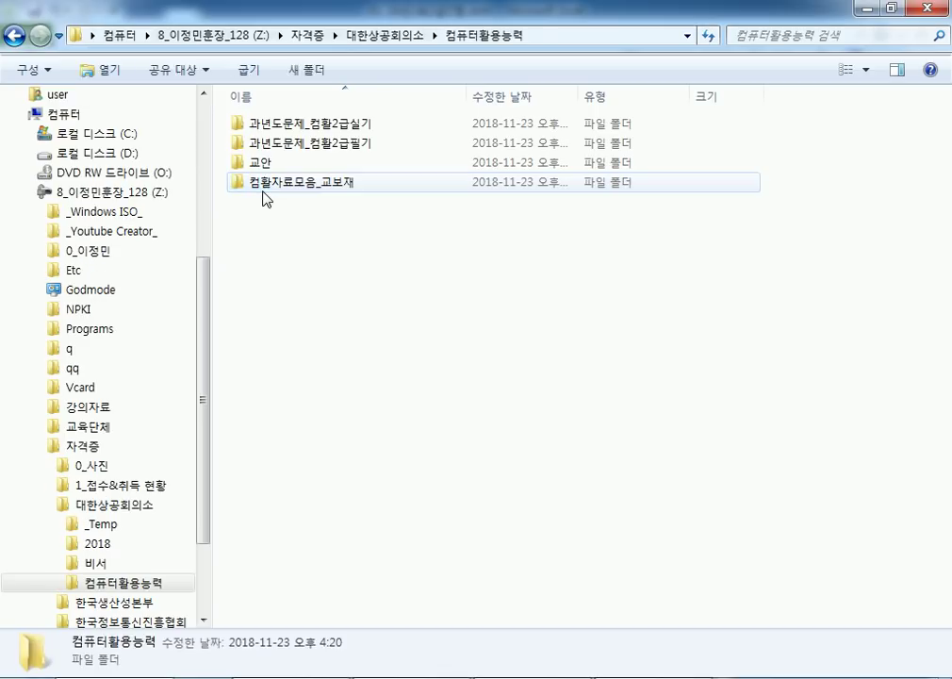
double_click(273, 127)
left_click(278, 127)
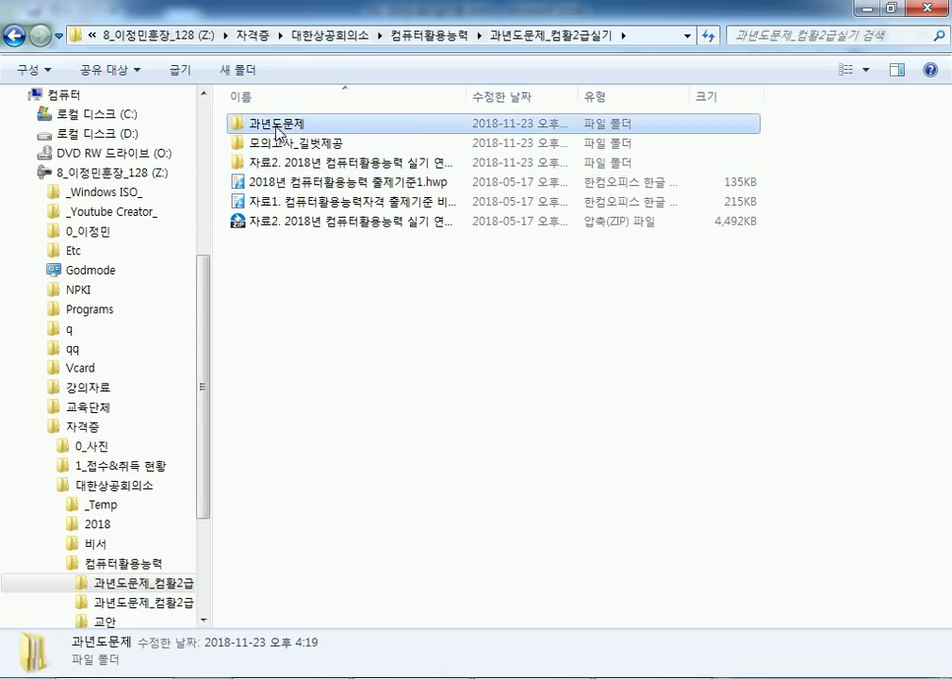
double_click(278, 127)
left_click(288, 342)
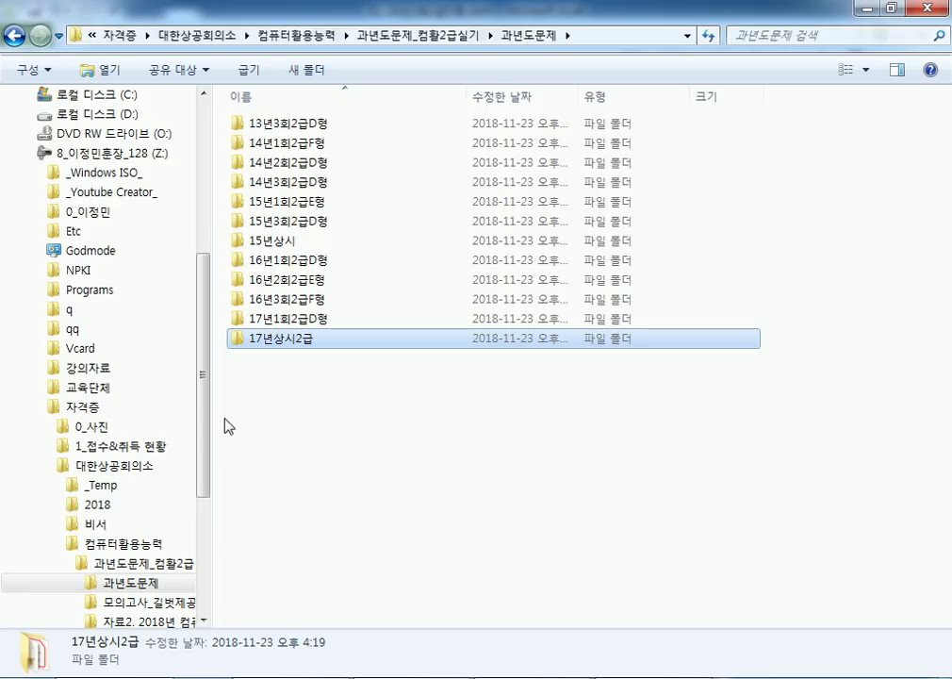
left_click_drag(202, 432, 196, 534)
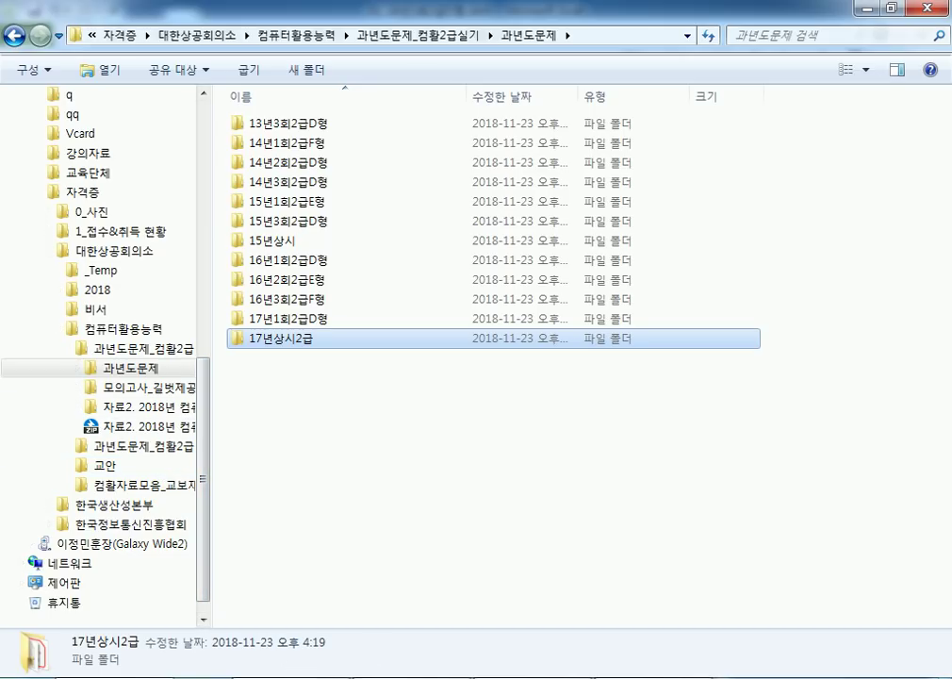
left_click(319, 669)
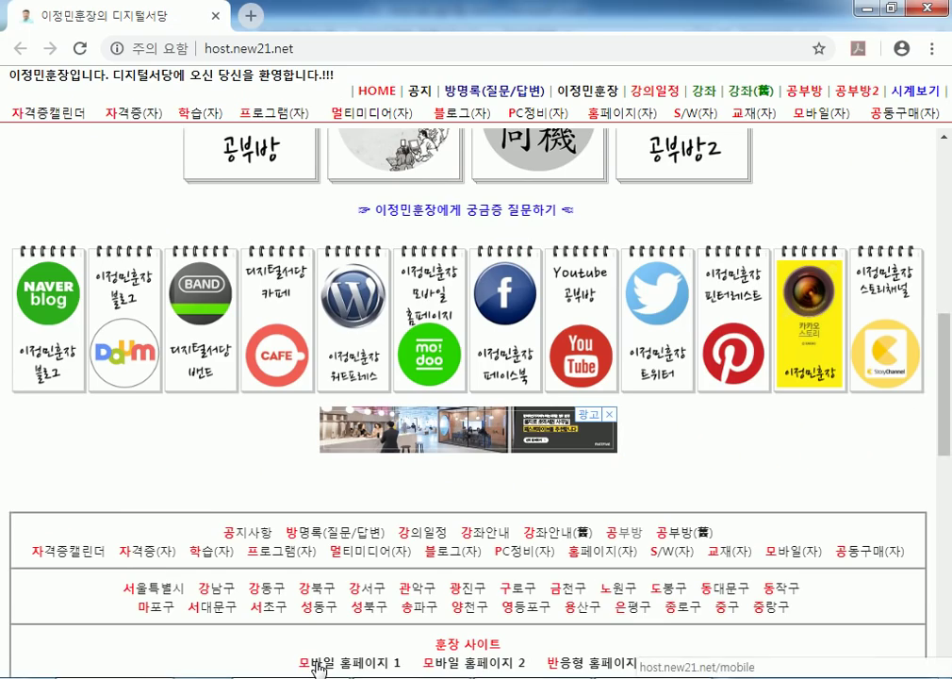
Open the 공부방 board on host.new21.net and scroll through its 2019-1사분기 notices
left_click(803, 90)
scroll(367, 374, "down", 10)
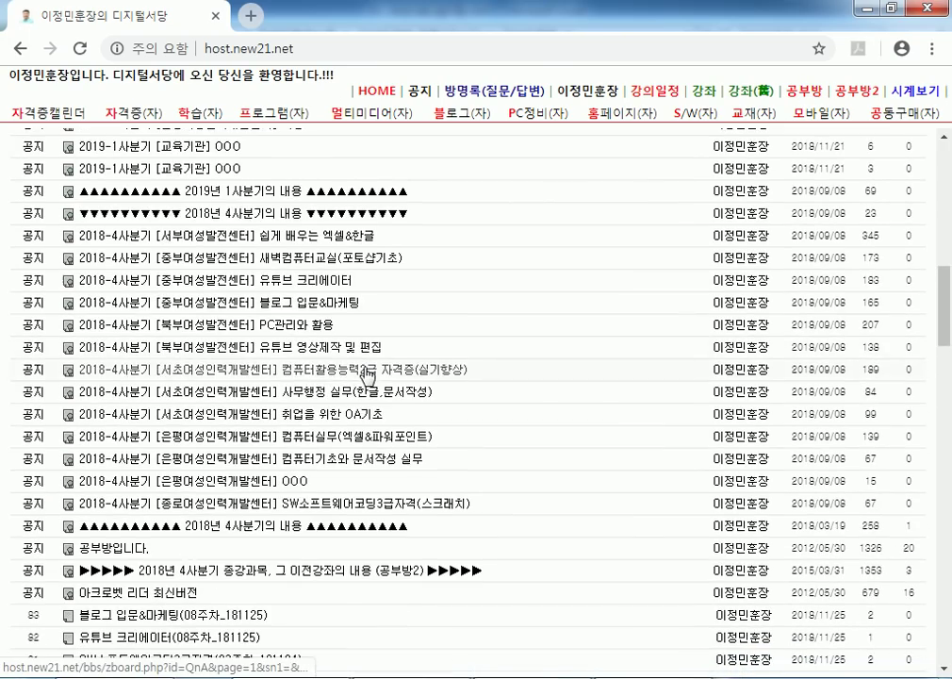
scroll(209, 421, "down", 5)
scroll(209, 420, "up", 5)
scroll(209, 421, "up", 6)
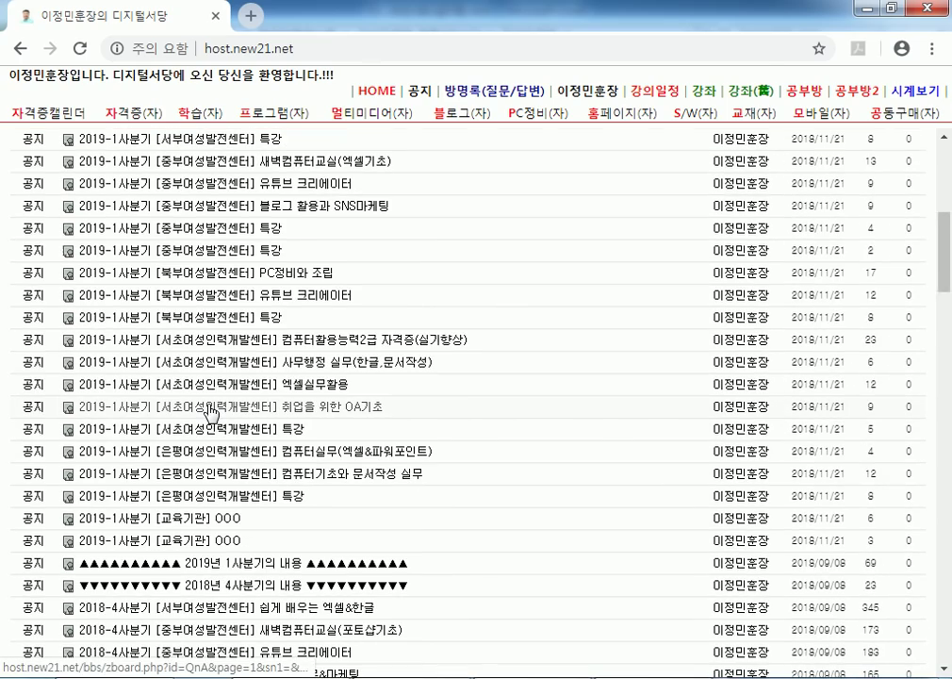